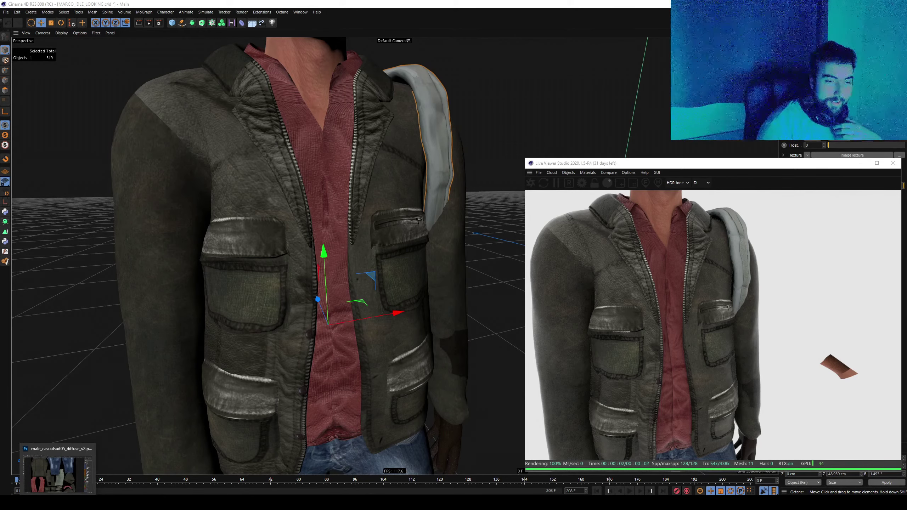
Compare the jacket diffuse texture with the 3D character scene, orbiting around the head.
click(57, 472)
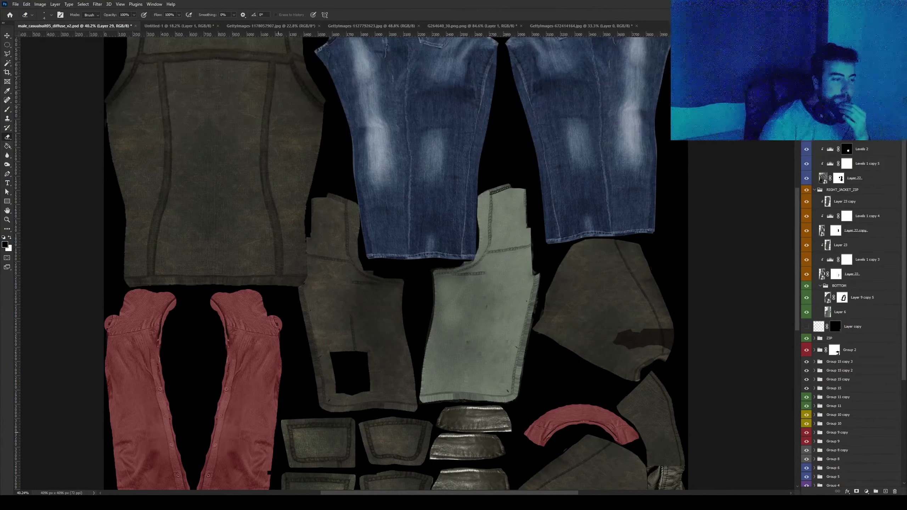
click(207, 472)
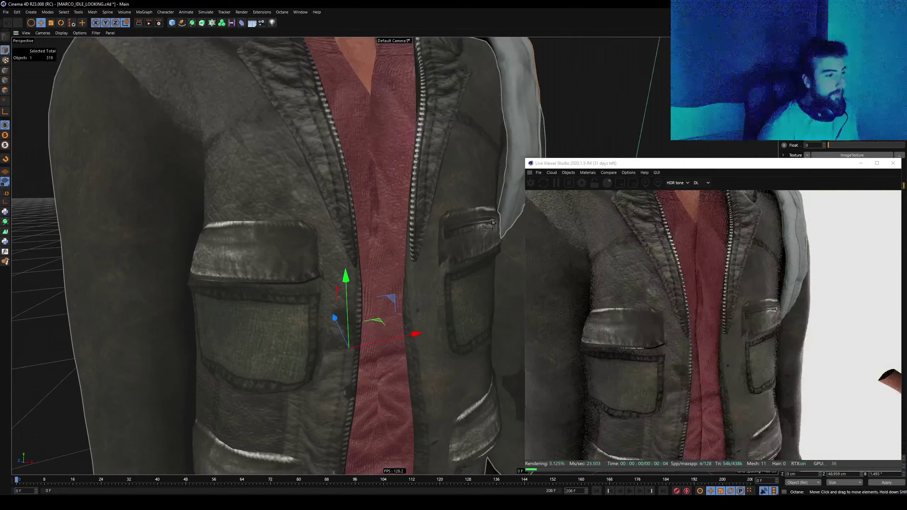
mouse_move(331, 312)
alt+mouse_down()
mouse_move(261, 212)
mouse_move(251, 221)
mouse_move(271, 207)
mouse_move(384, 188)
mouse_move(271, 200)
mouse_move(395, 256)
alt+mouse_up()
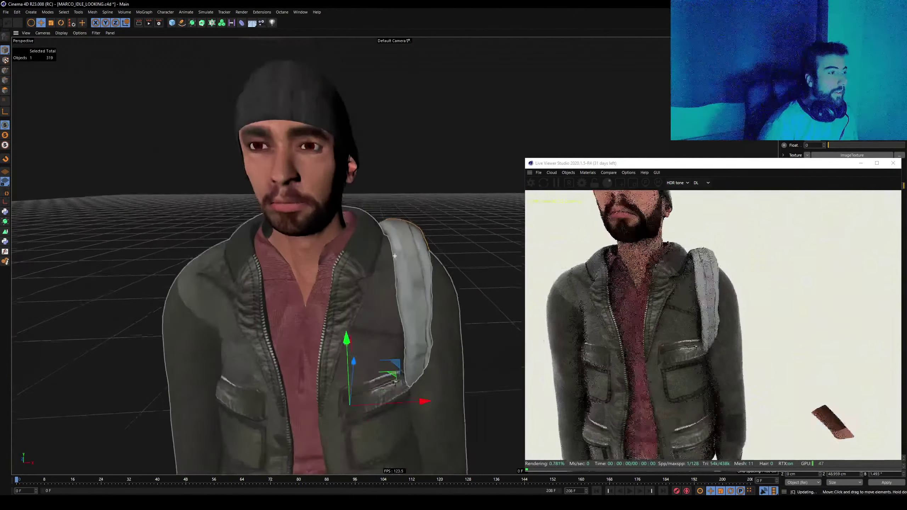
scroll(395, 256, up, 2)
scroll(395, 256, up, 3)
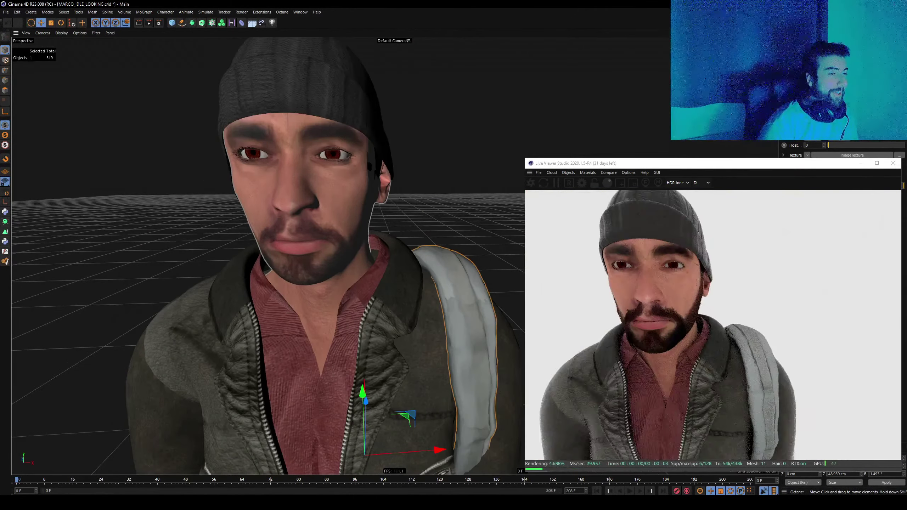
alt+drag(395, 255, 395, 256)
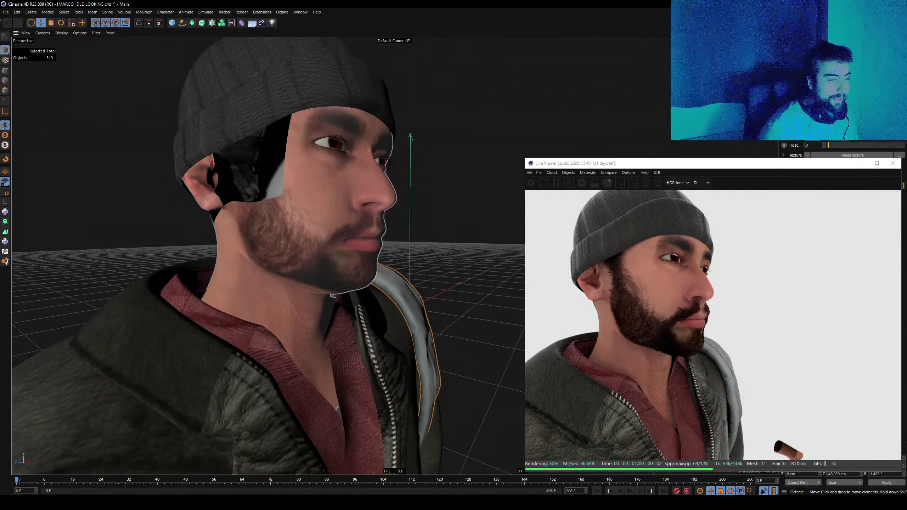
alt+drag(395, 255, 395, 256)
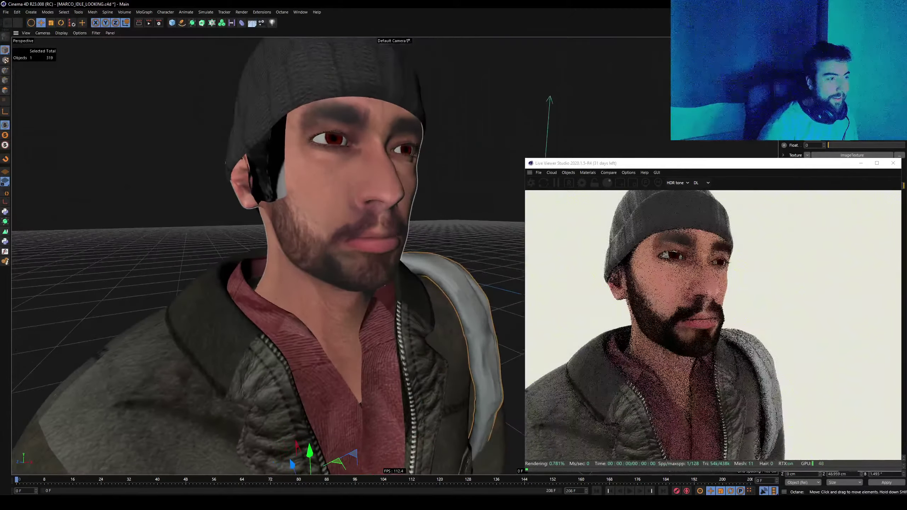
scroll(268, 256, up, 5)
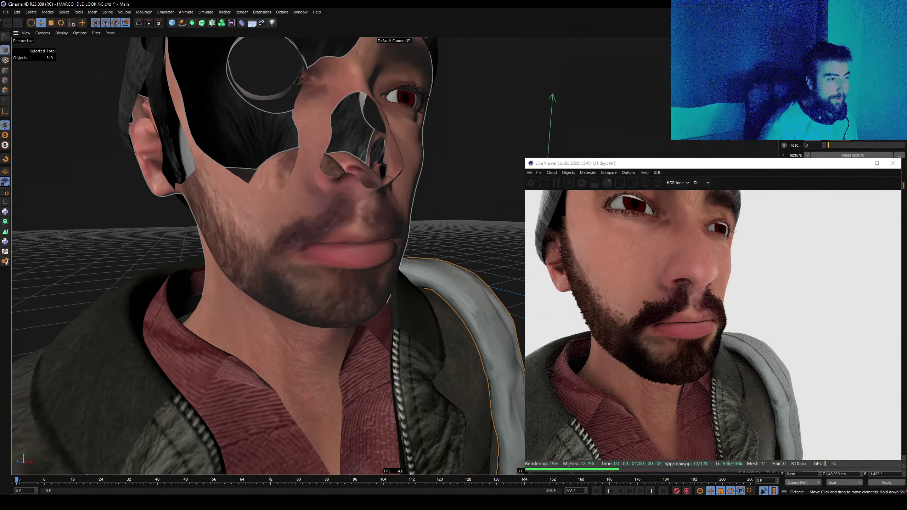
scroll(268, 256, down, 5)
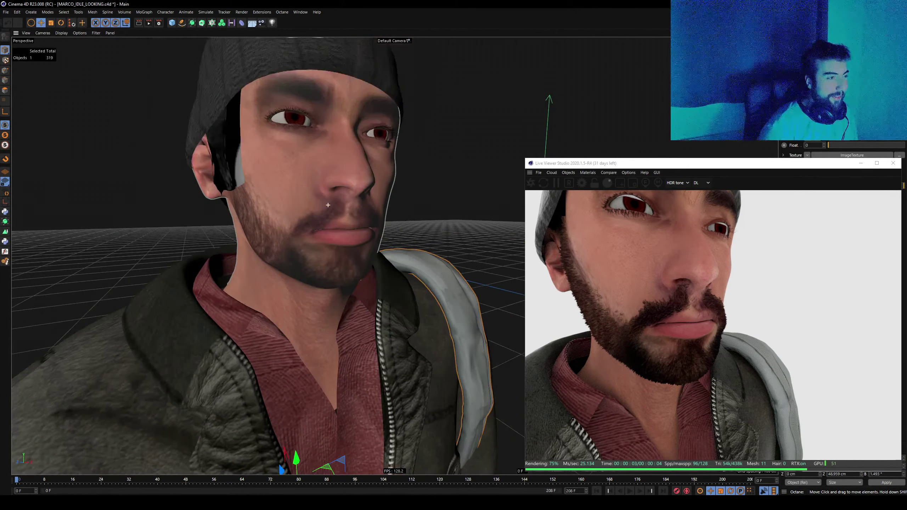
alt+drag(268, 256, 300, 256)
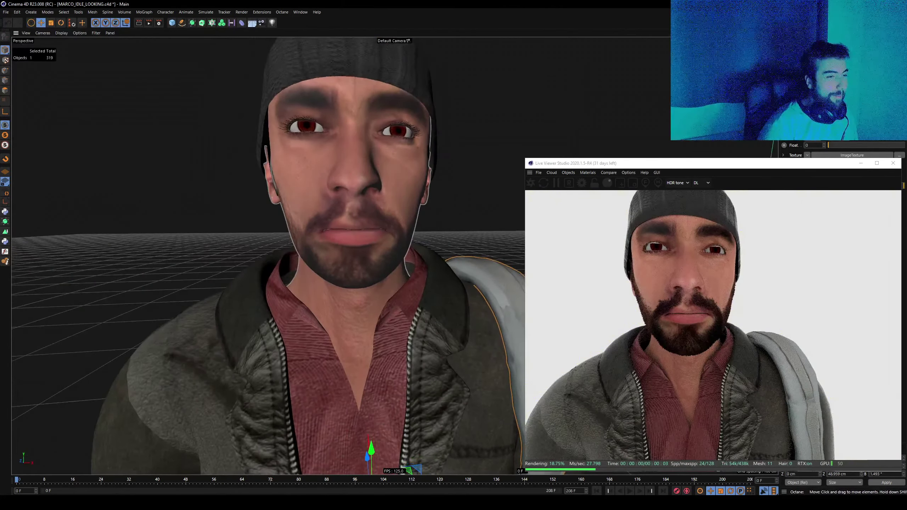
key(Down)
key(Down)
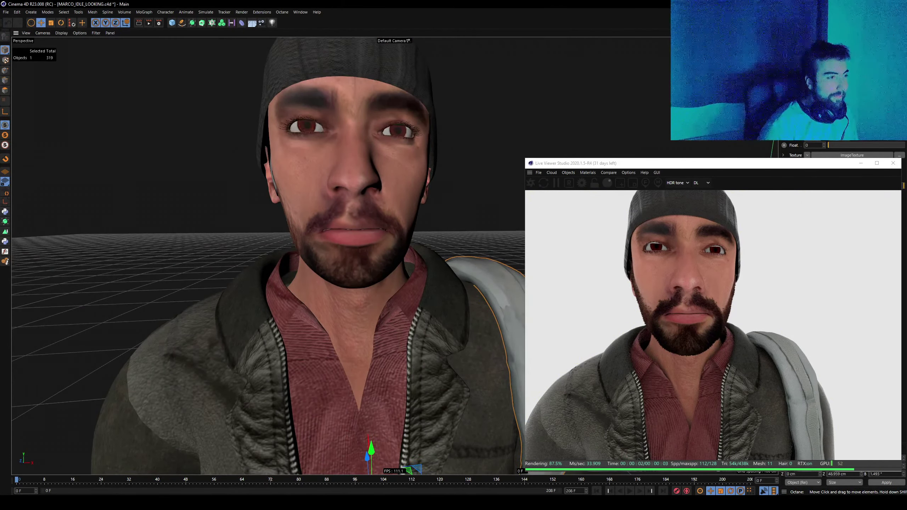
key(Down)
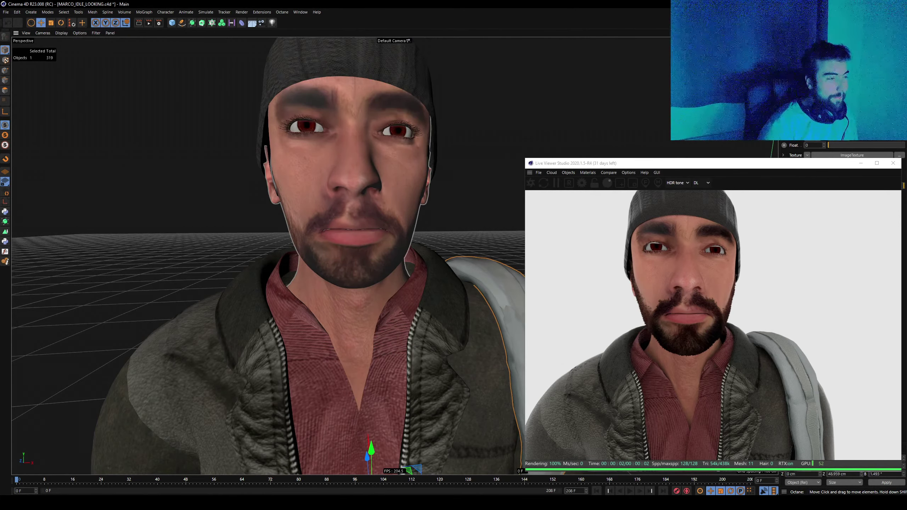
alt+middle_drag(321, 286, 321, 150)
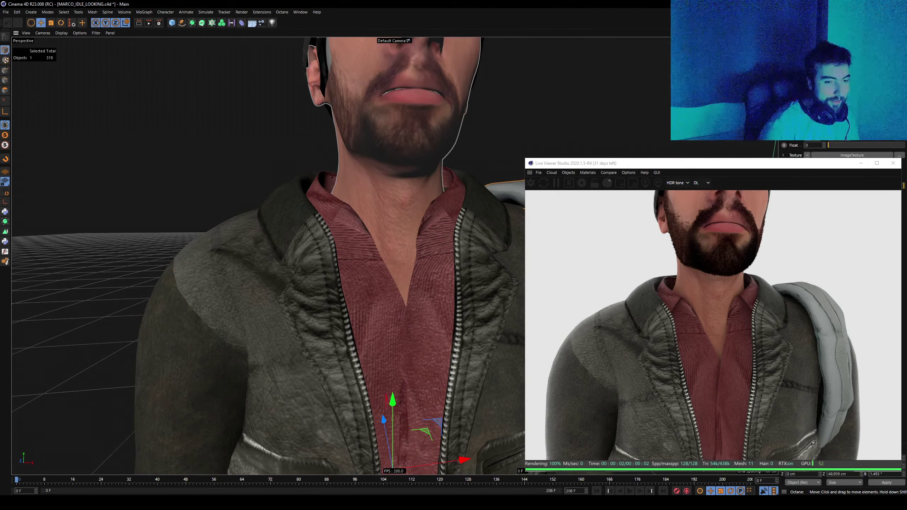
Orbit and zoom around the jacket front to inspect the zipper seam.
scroll(395, 256, down, 5)
scroll(395, 256, up, 3)
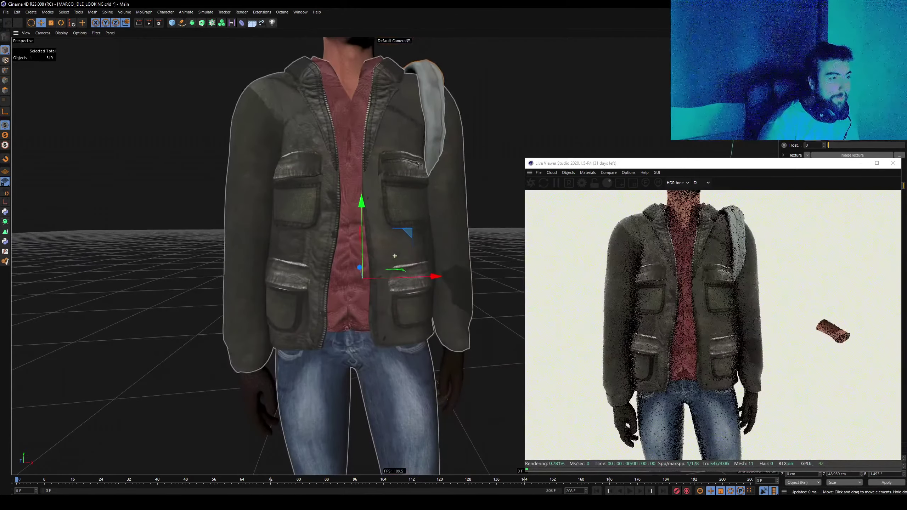
scroll(395, 256, up, 2)
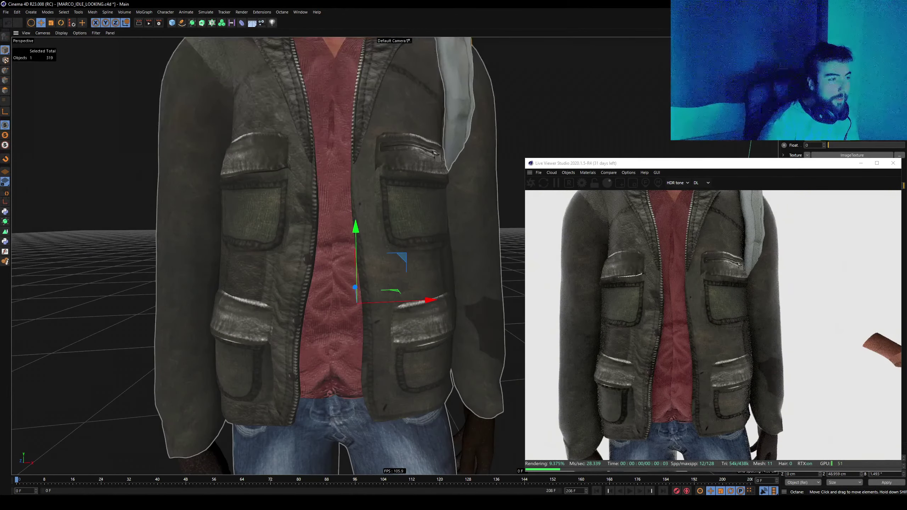
scroll(428, 221, up, 2)
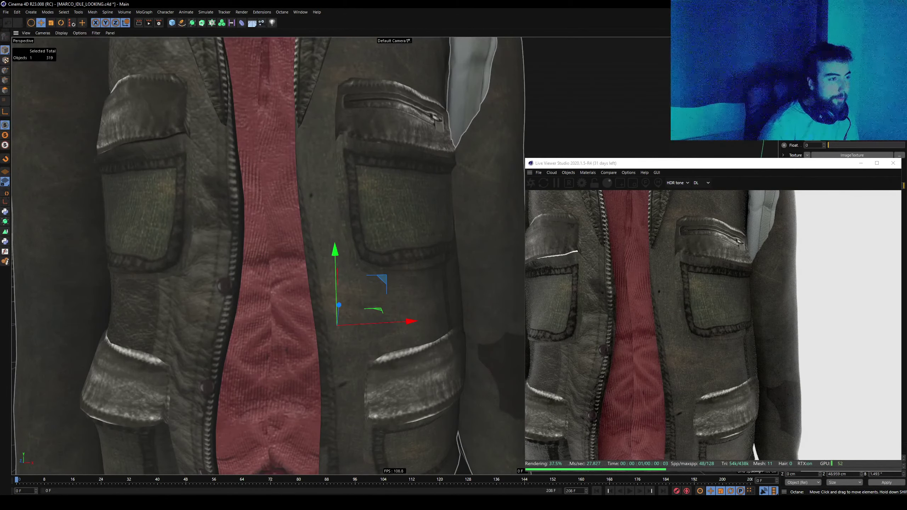
alt+drag(393, 250, 464, 250)
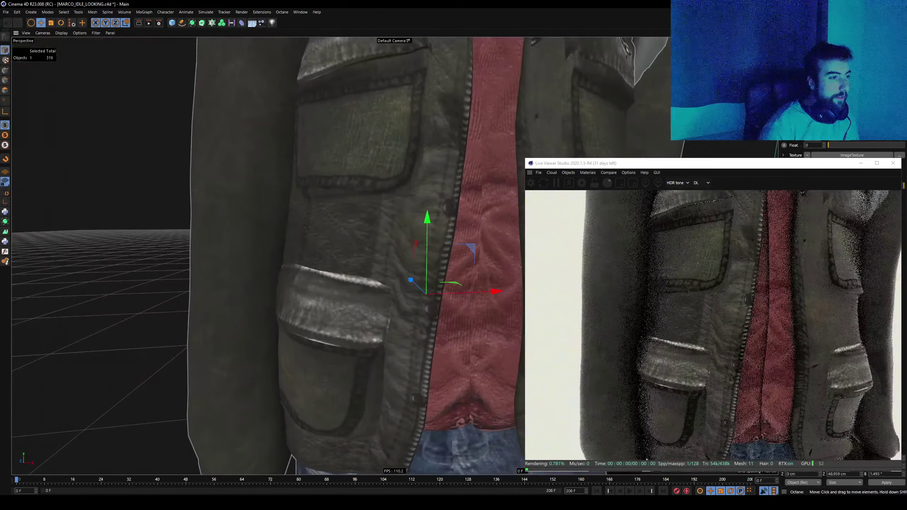
alt+drag(321, 250, 464, 246)
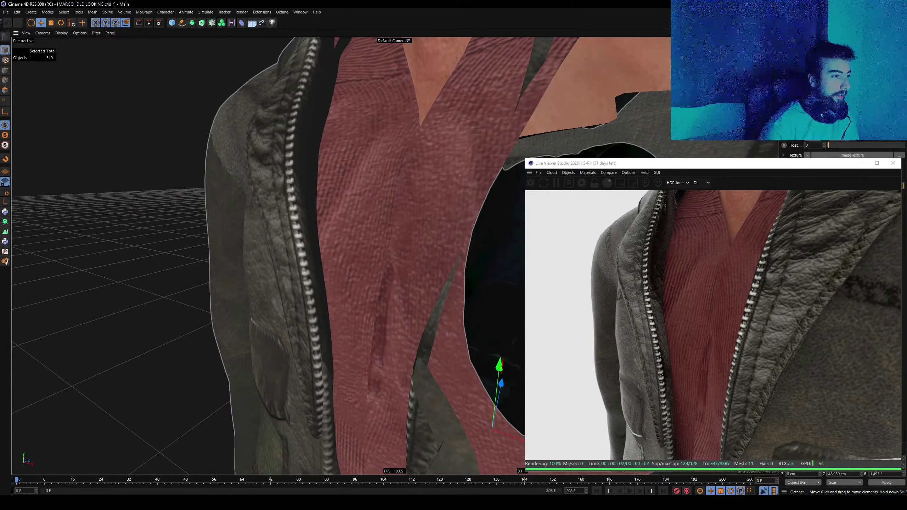
alt+drag(393, 258, 421, 250)
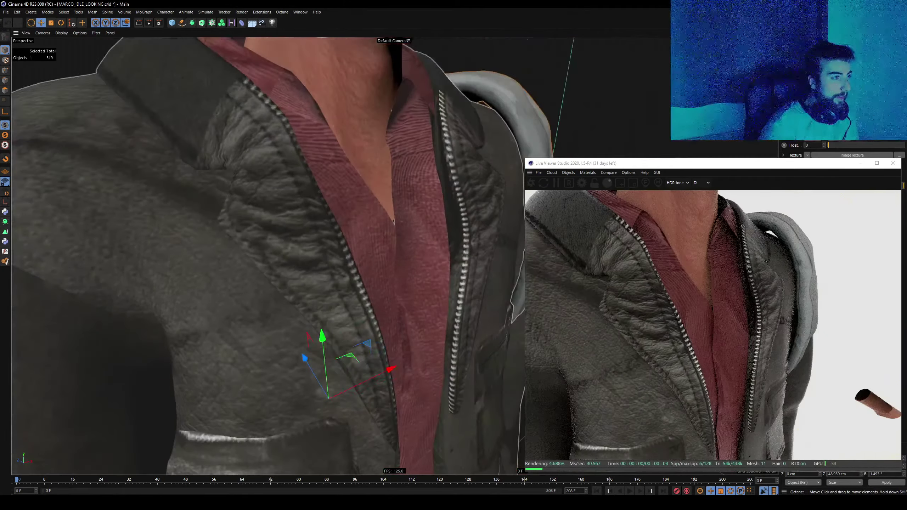
scroll(268, 250, down, 5)
alt+drag(268, 250, 321, 250)
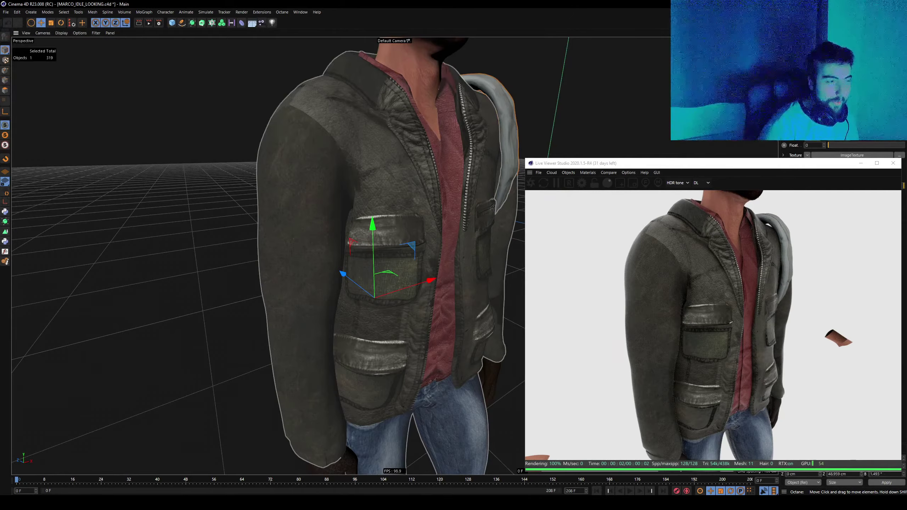
alt+drag(268, 250, 357, 250)
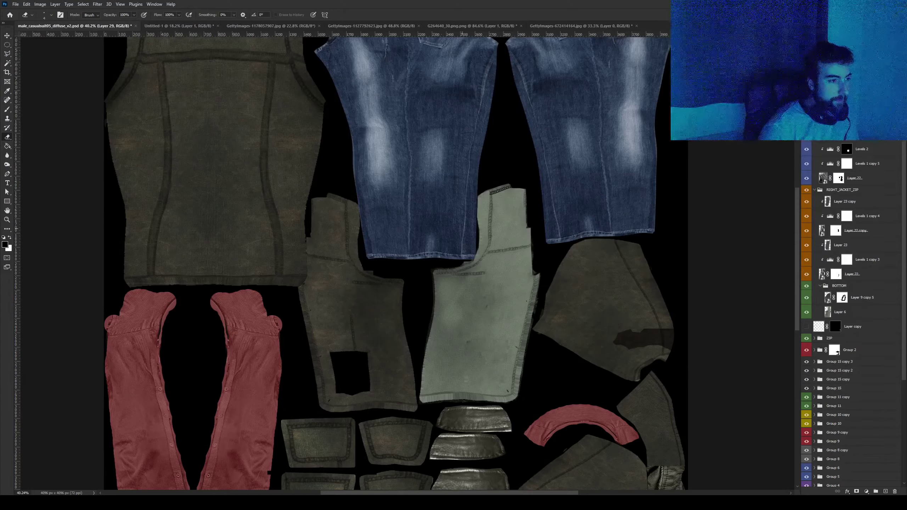
alt+scroll(500, 214, up, 3)
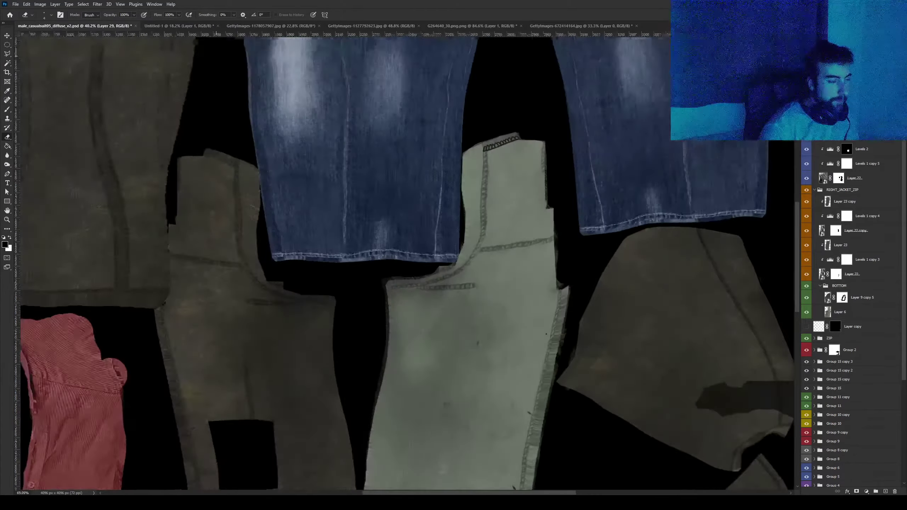
alt+scroll(500, 215, up, 2)
alt+scroll(500, 214, up, 2)
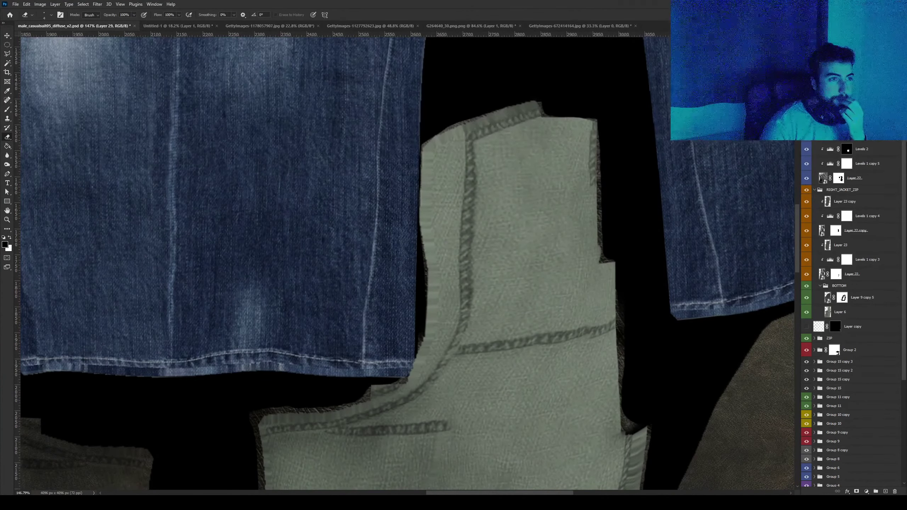
alt+scroll(452, 250, down, 2)
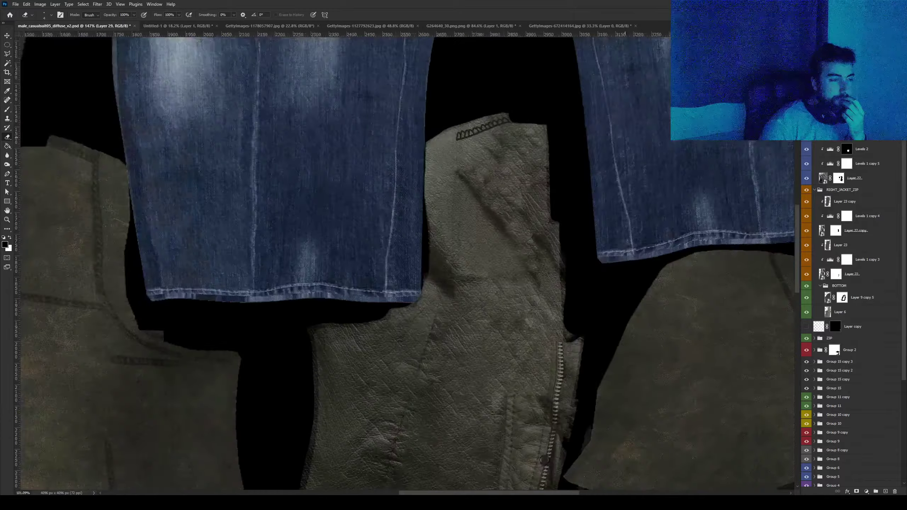
alt+scroll(452, 250, down, 2)
alt+scroll(478, 256, up, 2)
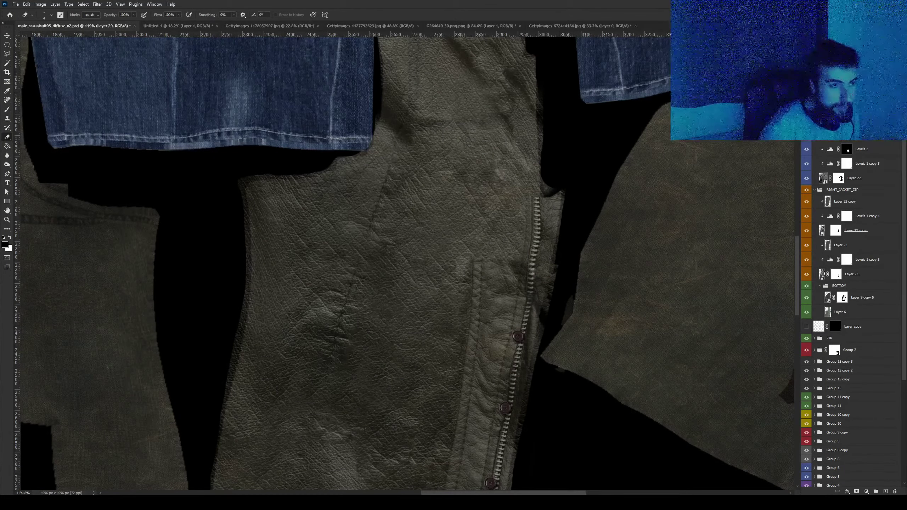
scroll(850, 311, down, 2)
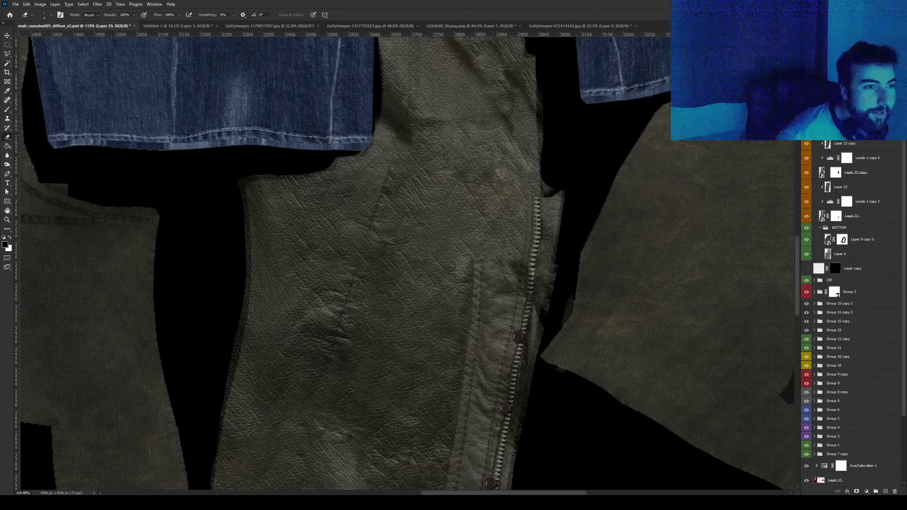
scroll(850, 311, down, 4)
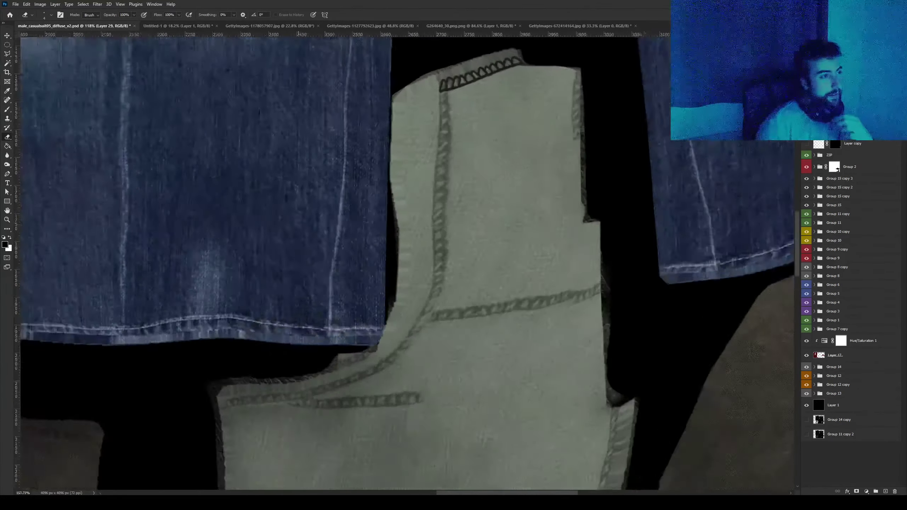
alt+scroll(443, 83, up, 3)
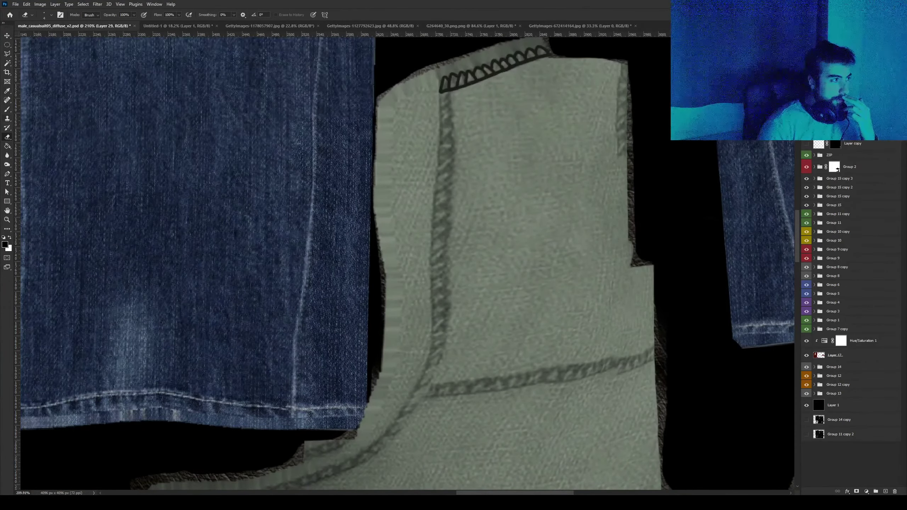
Paint a short black test stroke with the Brush on the grey fabric, then undo it.
key(b)
alt+scroll(430, 102, up, 3)
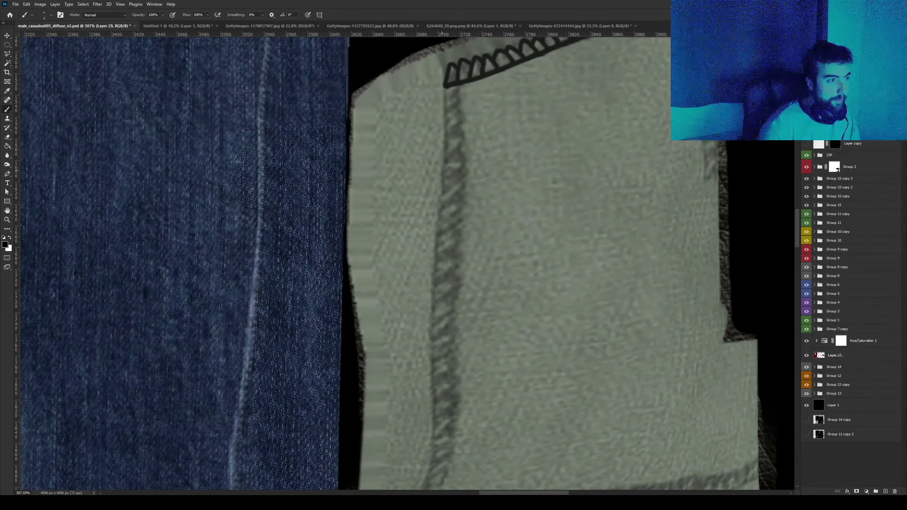
drag(442, 165, 443, 197)
key(ctrl+z)
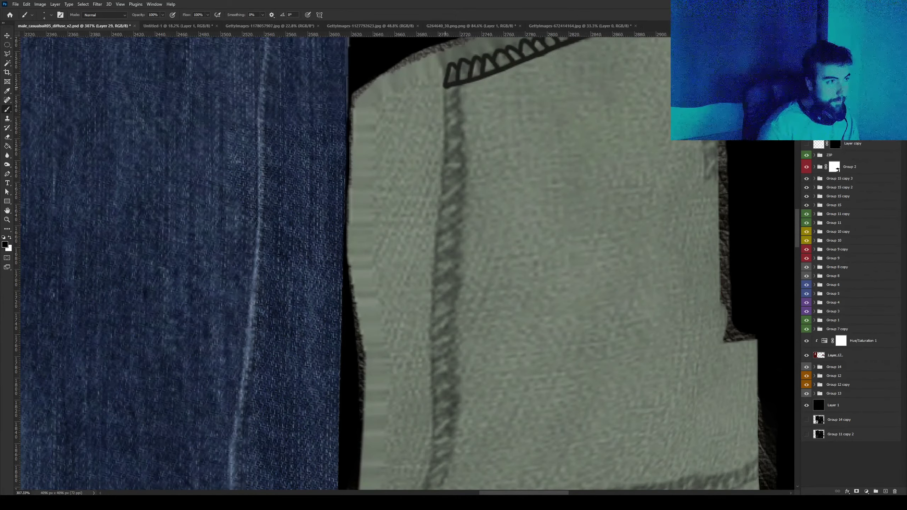
Paint a black line down from the zigzag's end and back up along the seam.
drag(445, 86, 445, 211)
alt+scroll(445, 211, down, 5)
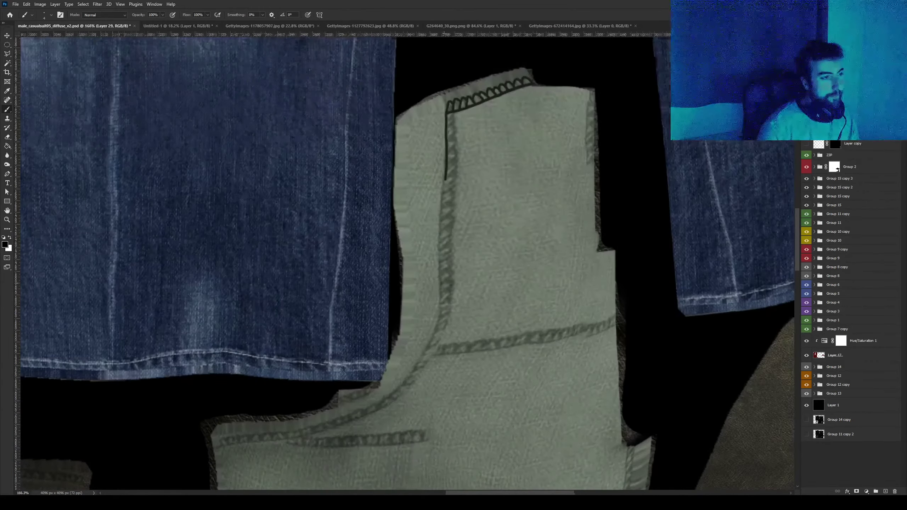
alt+scroll(445, 211, up, 4)
drag(439, 276, 445, 135)
alt+scroll(436, 227, down, 5)
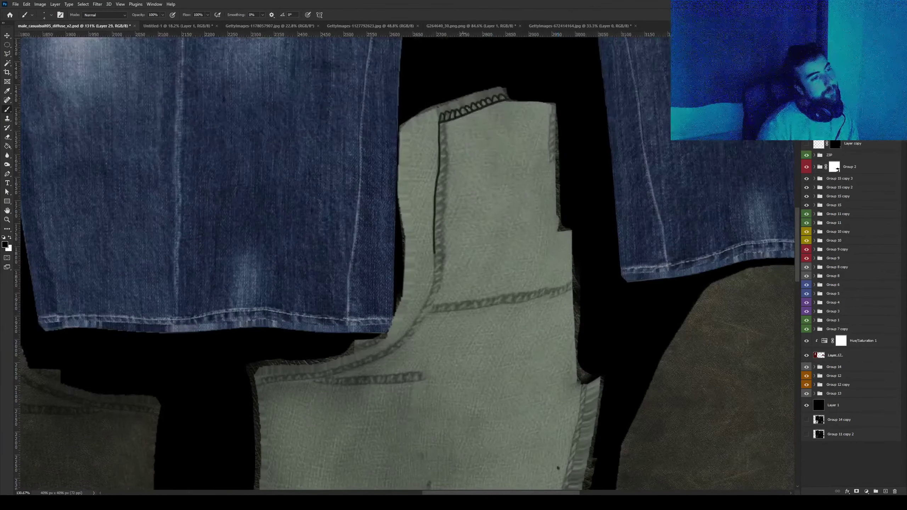
alt+scroll(420, 390, up, 5)
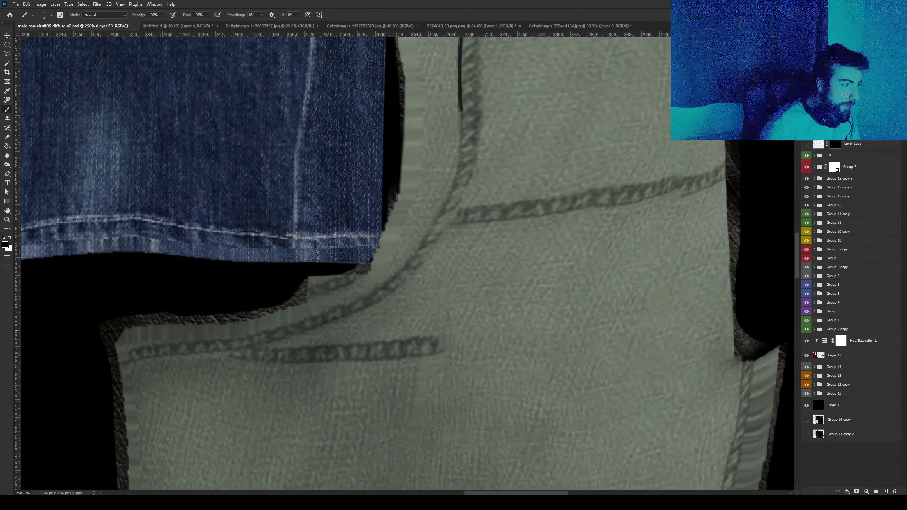
Paint the black line along the lower curved seam, join it to the vertical line, and extend it left.
mouse_move(129, 350)
mouse_down()
mouse_move(240, 337)
mouse_move(356, 302)
mouse_move(416, 255)
mouse_move(442, 208)
mouse_up()
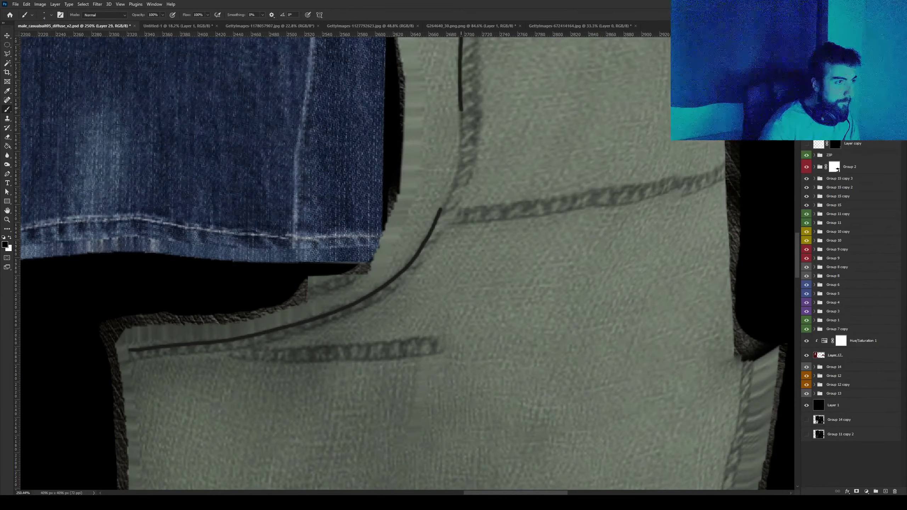
mouse_move(461, 114)
mouse_down()
mouse_move(459, 161)
mouse_move(441, 209)
mouse_up()
alt+scroll(398, 354, down, 5)
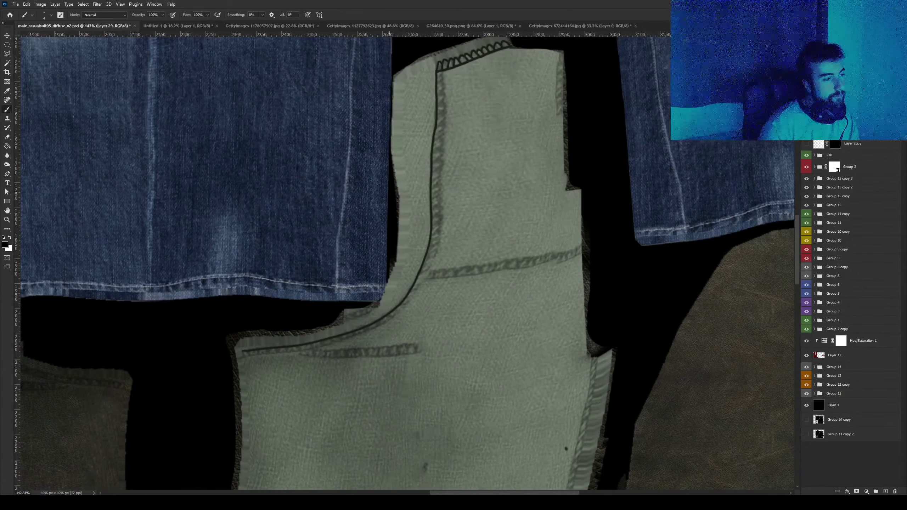
alt+scroll(268, 370, up, 3)
alt+scroll(268, 370, up, 3)
drag(209, 329, 192, 330)
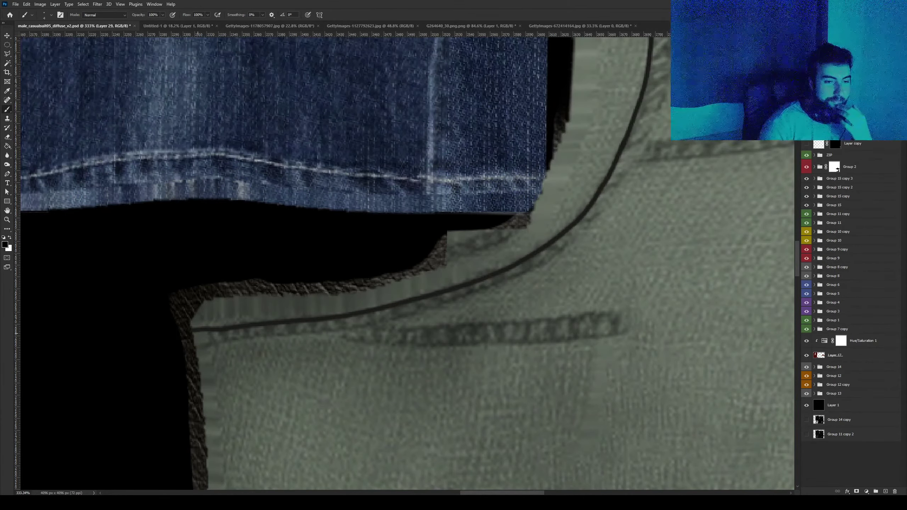
alt+scroll(196, 331, down, 5)
alt+scroll(411, 72, up, 5)
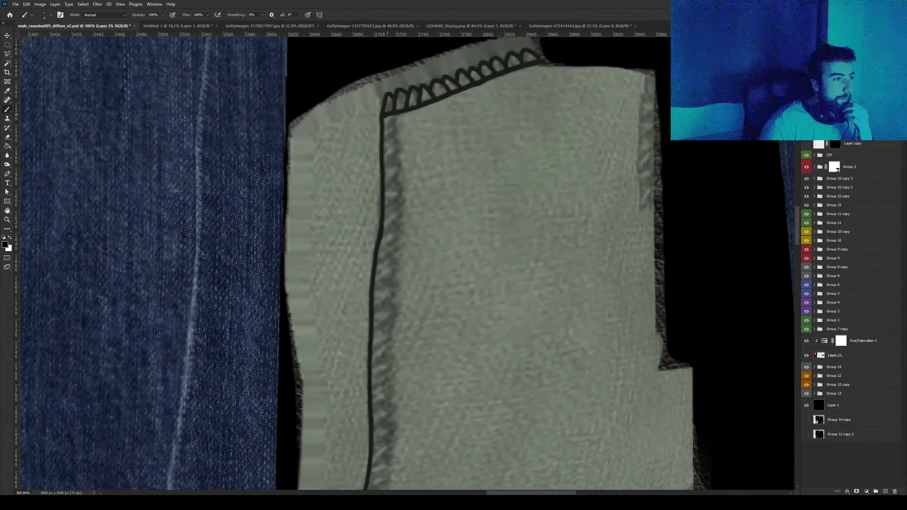
Extend the zigzag stitch below its end, undoing and repainting the bad loops.
drag(396, 116, 377, 130)
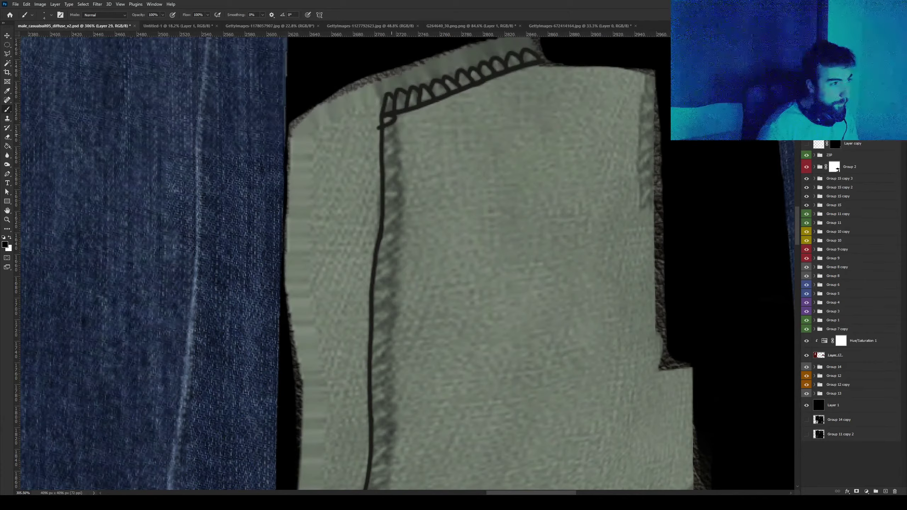
key(ctrl+z)
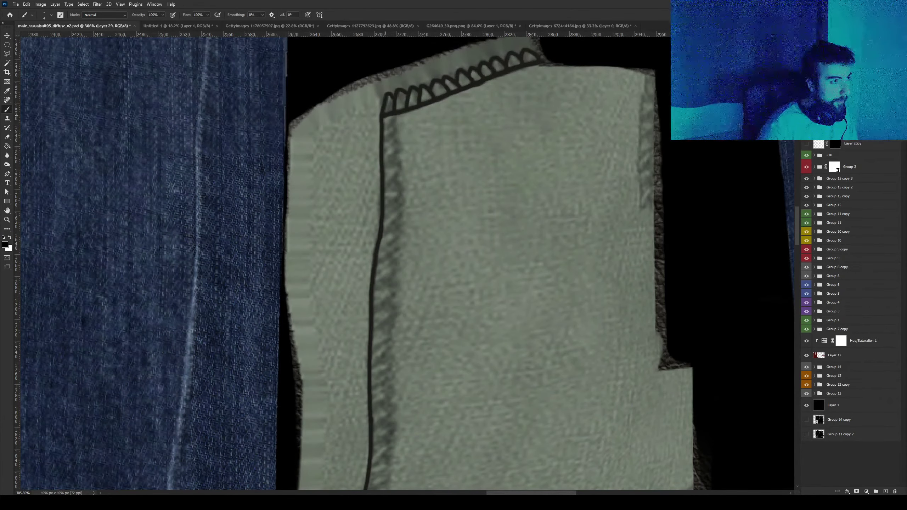
mouse_move(396, 115)
mouse_down()
mouse_move(384, 126)
mouse_move(396, 125)
mouse_move(399, 143)
mouse_move(386, 137)
mouse_move(395, 155)
mouse_move(392, 147)
mouse_up()
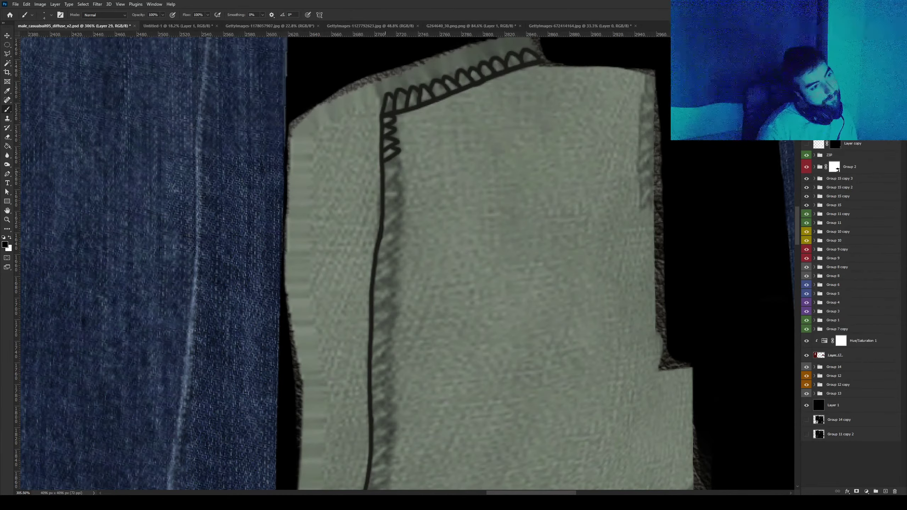
mouse_move(389, 160)
mouse_down()
mouse_move(402, 165)
mouse_move(387, 173)
mouse_move(403, 190)
mouse_move(386, 199)
mouse_up()
key(ctrl+z)
key(ctrl+z)
key(ctrl+z)
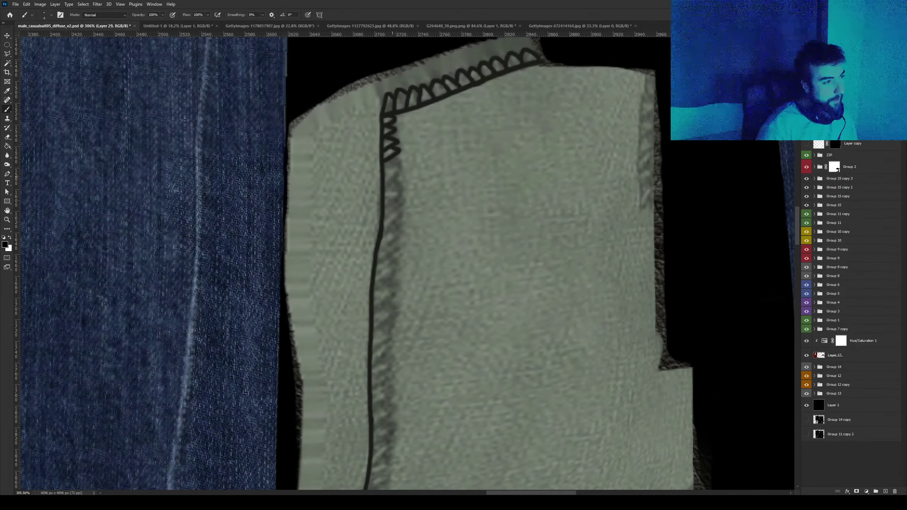
mouse_move(391, 159)
mouse_down()
mouse_move(397, 182)
mouse_move(386, 189)
mouse_move(402, 196)
mouse_move(387, 204)
mouse_move(404, 208)
mouse_move(386, 216)
mouse_move(395, 216)
mouse_move(387, 229)
mouse_up()
key(ctrl+z)
scroll(393, 250, down, 5)
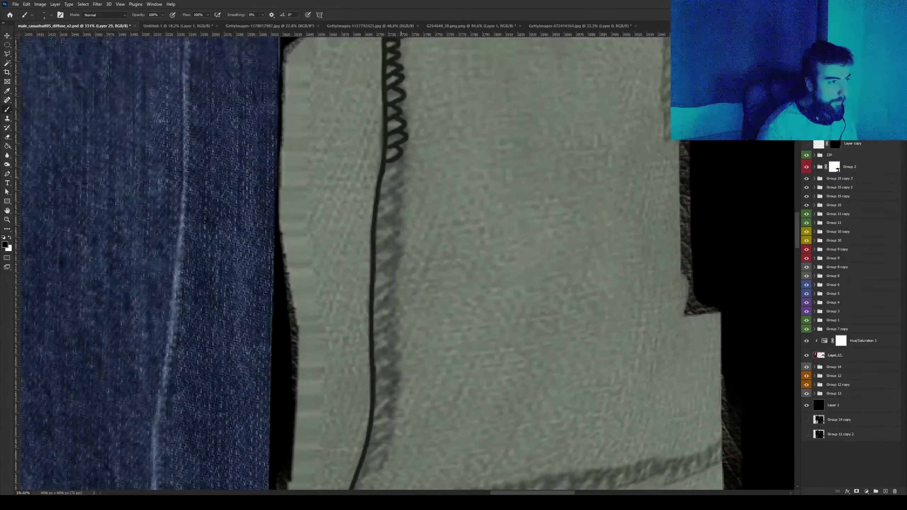
mouse_move(387, 162)
mouse_down()
mouse_move(399, 168)
mouse_move(383, 181)
mouse_move(398, 189)
mouse_move(379, 201)
mouse_move(397, 207)
mouse_move(376, 219)
mouse_move(392, 223)
mouse_move(376, 237)
mouse_move(394, 242)
mouse_move(376, 254)
mouse_move(394, 258)
mouse_move(375, 272)
mouse_move(394, 276)
mouse_move(375, 290)
mouse_up()
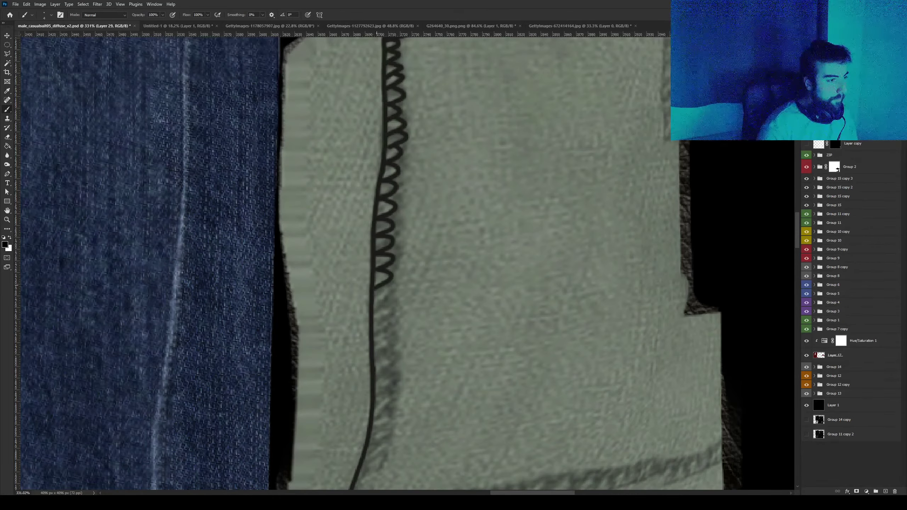
Add further zigzag stitch loops below the existing ones.
alt+scroll(375, 290, down, 3)
alt+scroll(375, 290, down, 2)
alt+scroll(375, 290, up, 2)
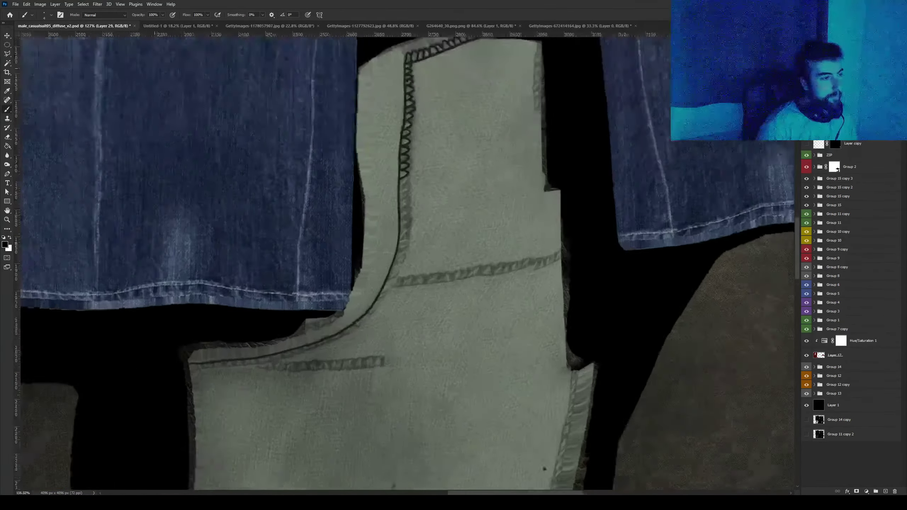
alt+scroll(410, 205, up, 3)
alt+scroll(409, 205, up, 1)
mouse_move(392, 153)
mouse_down()
mouse_move(409, 157)
mouse_move(391, 168)
mouse_move(408, 177)
mouse_move(390, 187)
mouse_move(409, 195)
mouse_up()
mouse_move(409, 195)
mouse_down()
mouse_move(390, 205)
mouse_move(411, 181)
mouse_move(395, 202)
mouse_move(417, 207)
mouse_move(397, 220)
mouse_up()
alt+scroll(400, 186, down, 3)
alt+scroll(400, 186, up, 5)
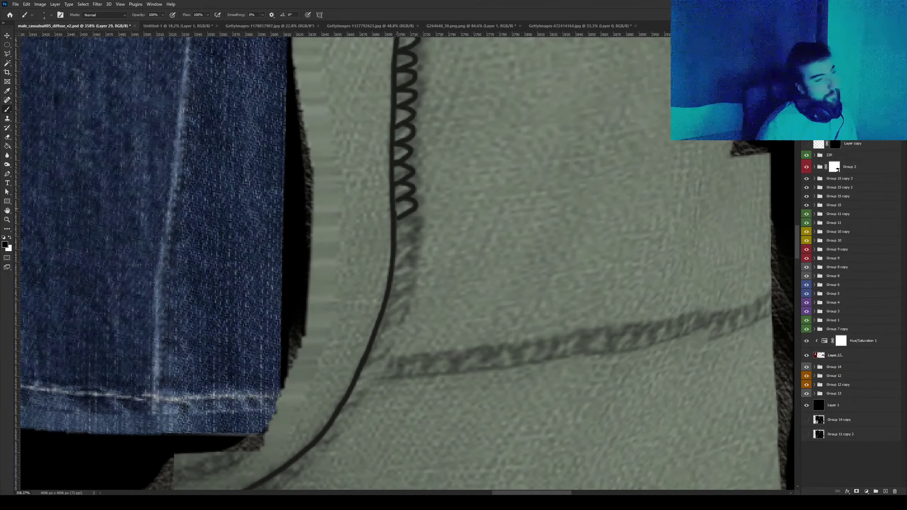
alt+scroll(400, 185, down, 2)
alt+scroll(400, 186, up, 2)
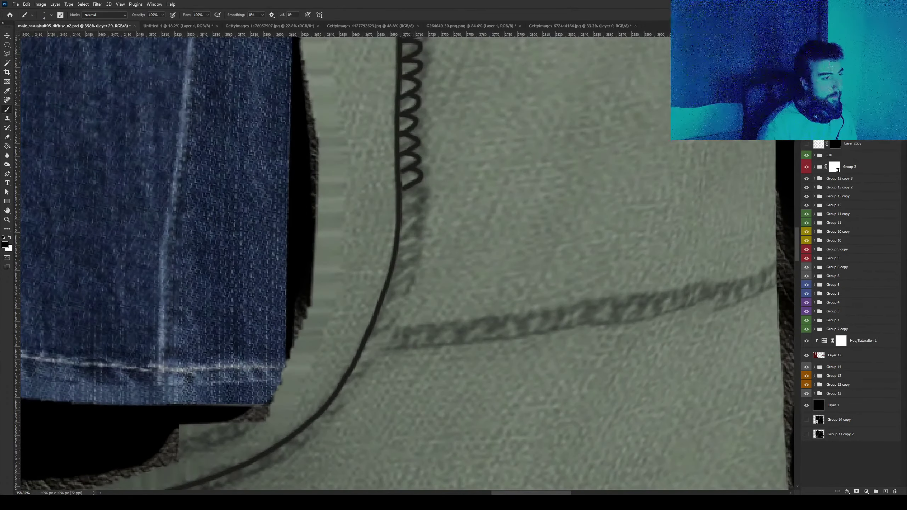
Continue the zigzag stitch loops down around the seam's curve.
mouse_move(406, 187)
mouse_down()
mouse_move(423, 196)
mouse_move(401, 210)
mouse_move(419, 216)
mouse_move(401, 225)
mouse_move(421, 231)
mouse_move(400, 243)
mouse_move(416, 252)
mouse_move(396, 262)
mouse_move(409, 269)
mouse_move(391, 280)
mouse_up()
alt+scroll(393, 267, down, 5)
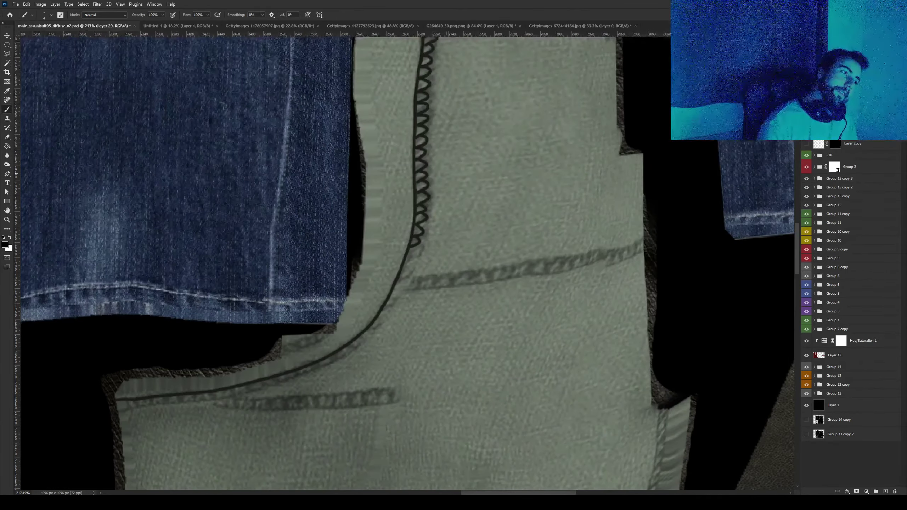
alt+scroll(393, 268, up, 6)
mouse_move(416, 192)
mouse_down()
mouse_move(400, 239)
mouse_move(410, 250)
mouse_move(393, 259)
mouse_move(404, 266)
mouse_up()
mouse_move(404, 266)
mouse_down()
mouse_move(384, 279)
mouse_move(364, 314)
mouse_up()
Paint stitch loops along the lower seam to the left edge, redoing them shorter.
alt+scroll(427, 240, down, 3)
alt+scroll(434, 223, down, 3)
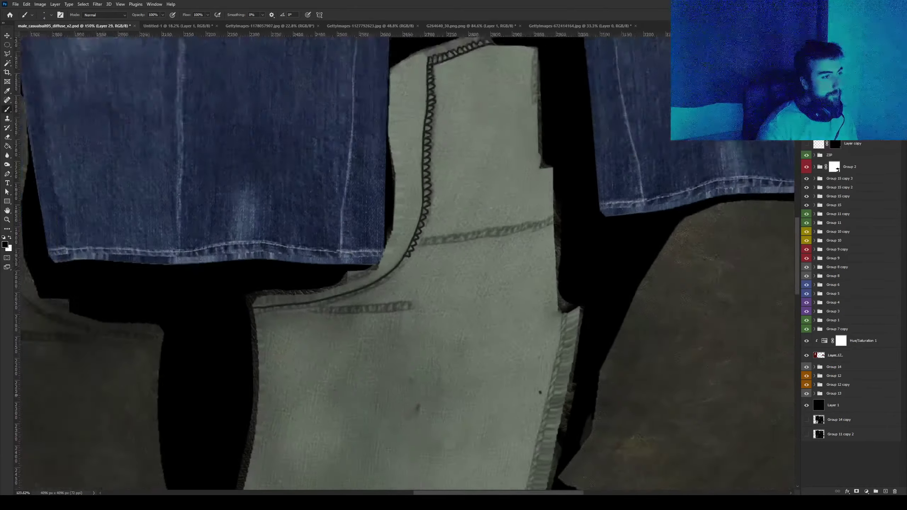
alt+scroll(433, 224, down, 2)
alt+scroll(401, 273, up, 3)
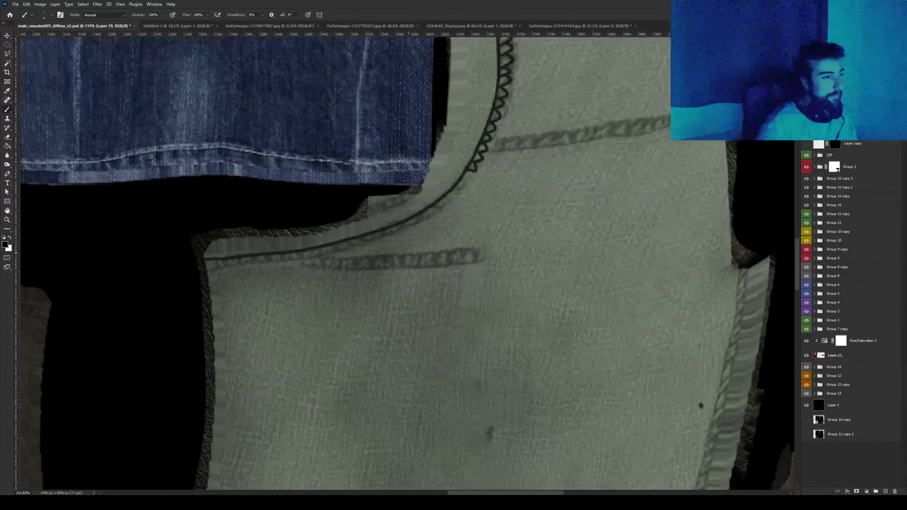
alt+scroll(401, 273, up, 2)
mouse_move(107, 281)
mouse_down()
mouse_move(129, 282)
mouse_move(133, 292)
mouse_move(194, 273)
mouse_move(257, 275)
mouse_move(287, 258)
mouse_move(297, 266)
mouse_move(304, 255)
mouse_move(434, 210)
mouse_move(493, 152)
mouse_up()
key(ctrl+z)
alt+scroll(454, 279, down, 10)
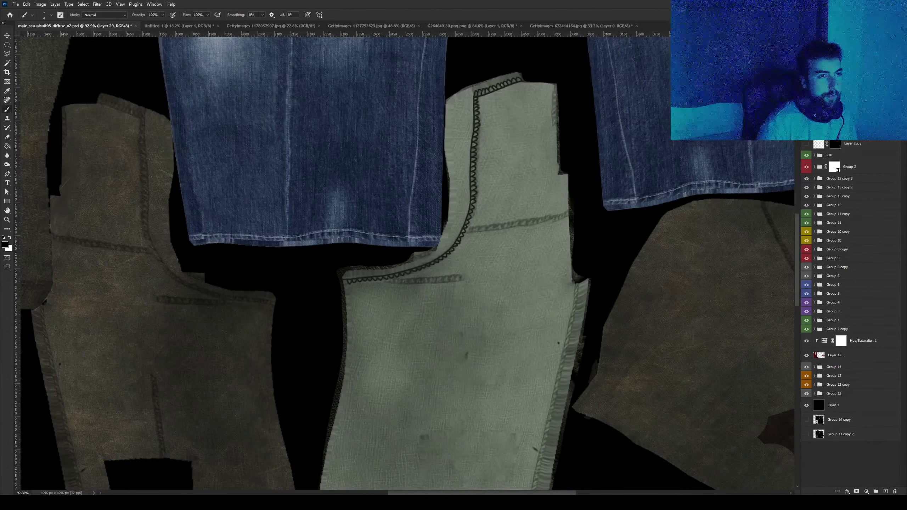
alt+scroll(511, 100, up, 2)
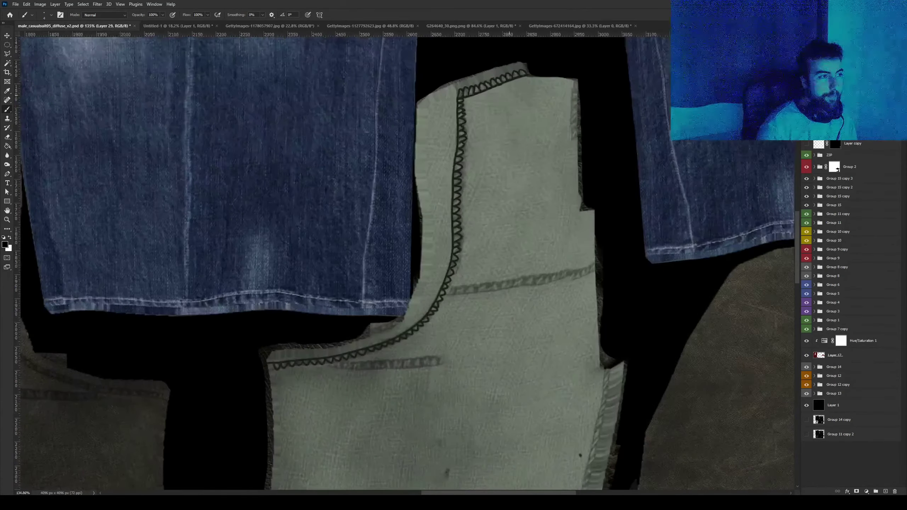
alt+scroll(510, 100, up, 3)
Duplicate the stitch layer and delete an unneeded layer.
key(ctrl+j)
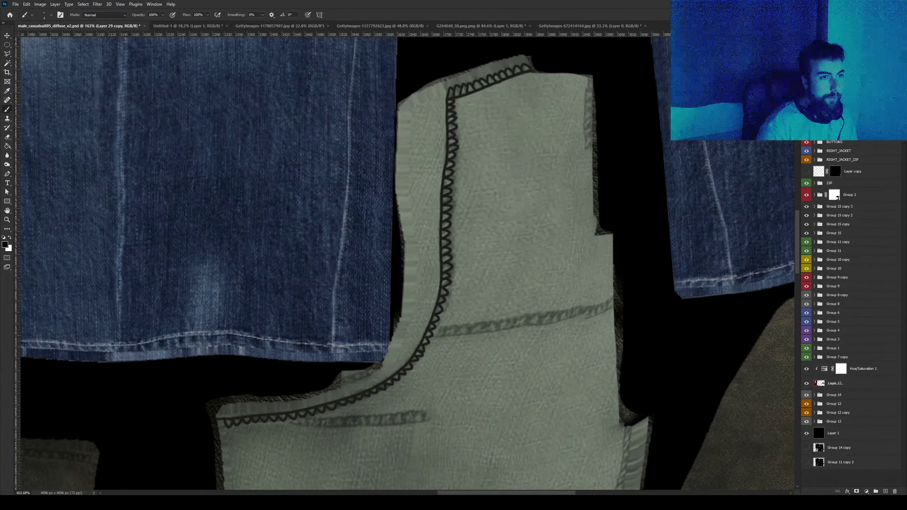
right_click(809, 143)
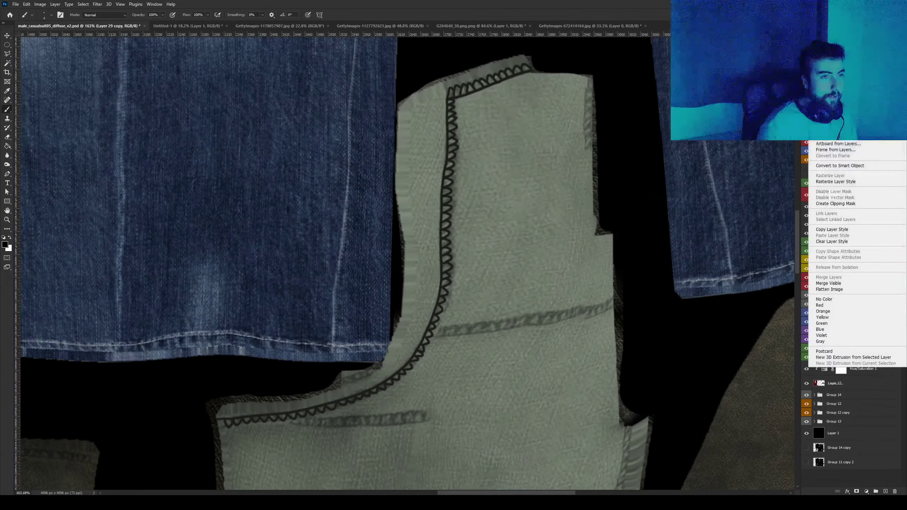
click(857, 166)
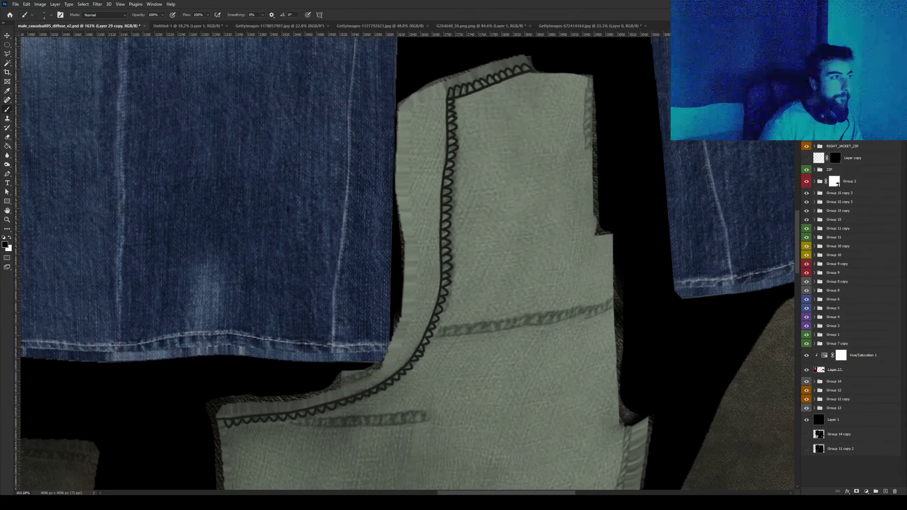
Apply a light Gaussian Blur to the stitching and compare it with and without the blur.
click(97, 4)
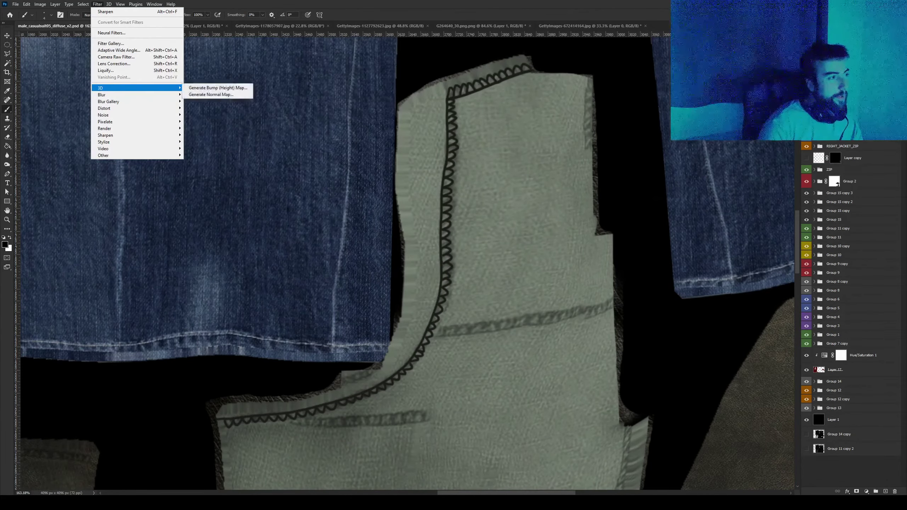
click(202, 122)
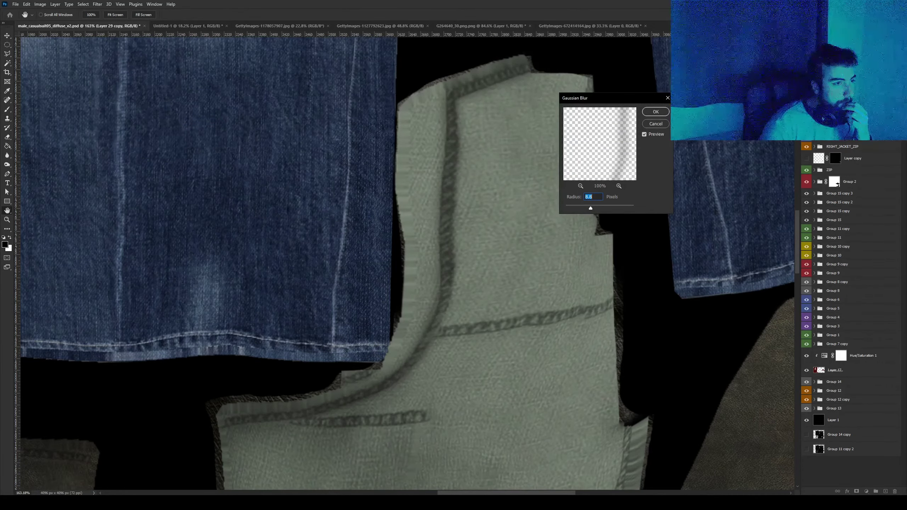
text(2.3)
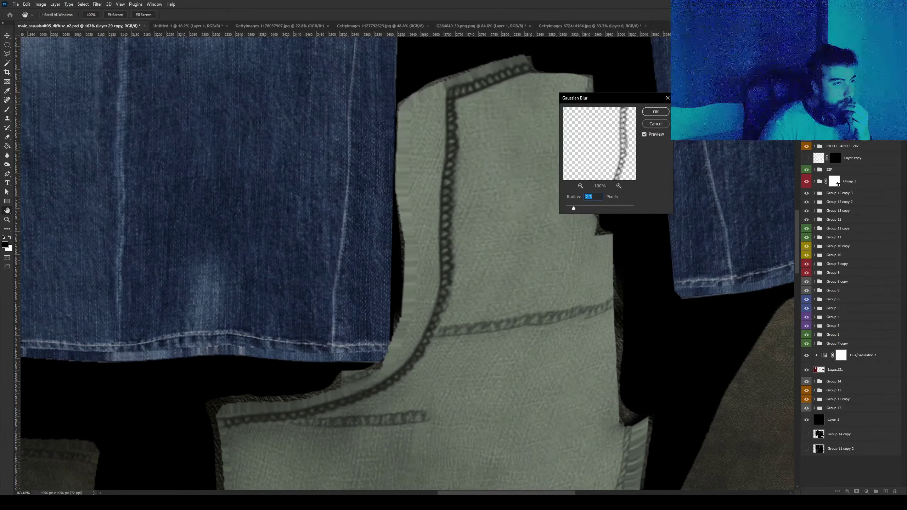
text(1.5)
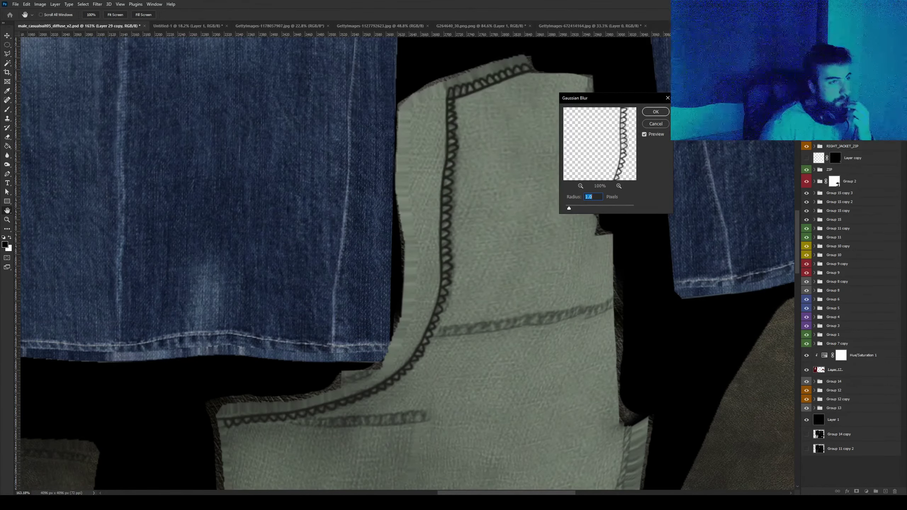
key(Return)
key(b)
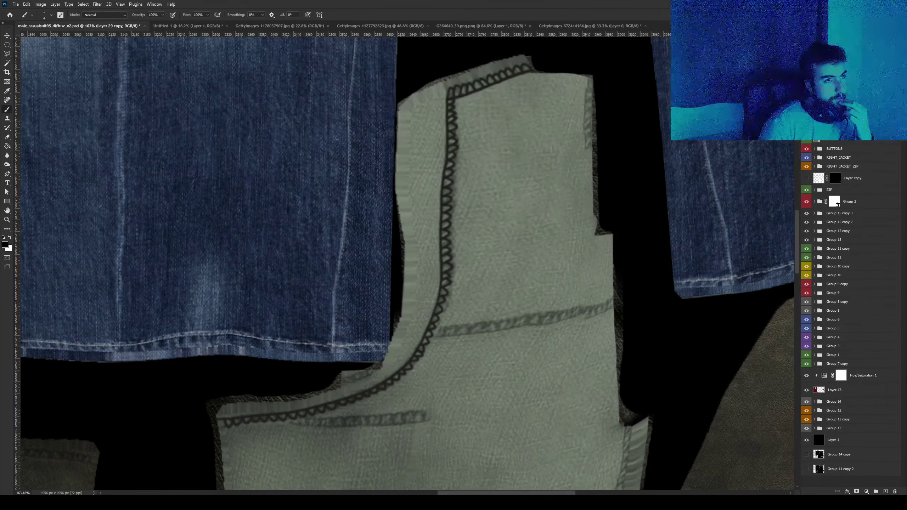
key(ctrl+z)
key(ctrl+shift+z)
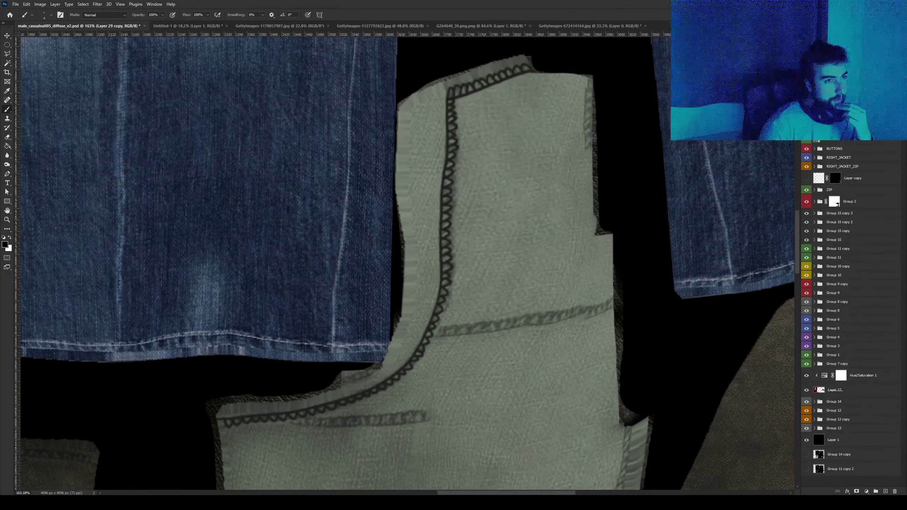
Reveal the dark leather texture and enable Bevel & Emboss on the stitching layer.
key(ctrl+z)
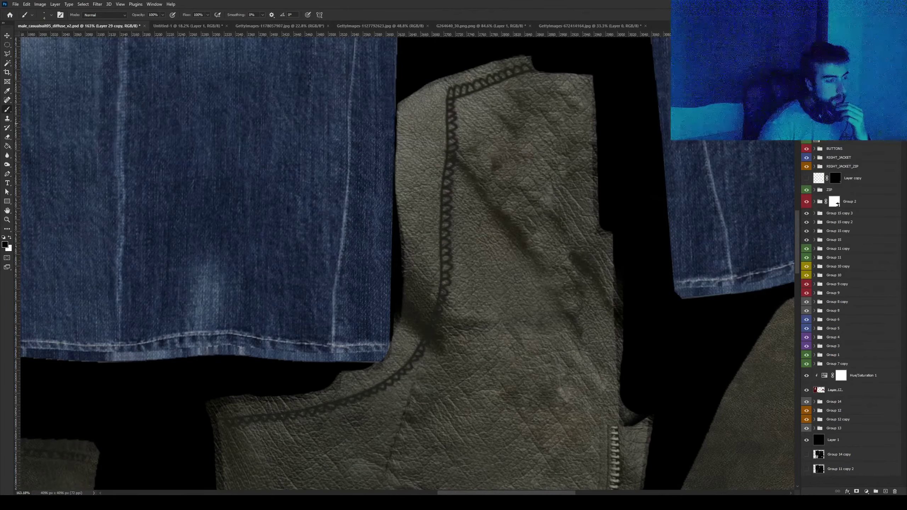
alt+scroll(447, 157, up, 3)
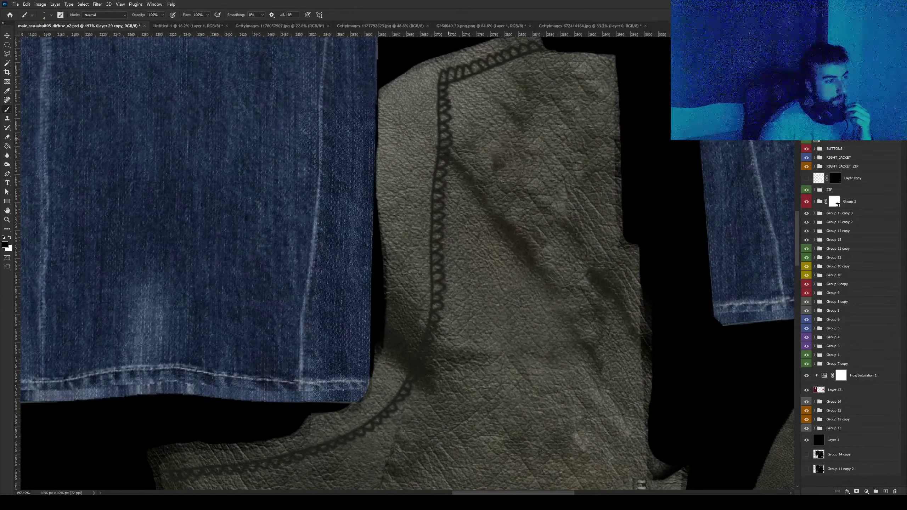
alt+scroll(451, 139, up, 6)
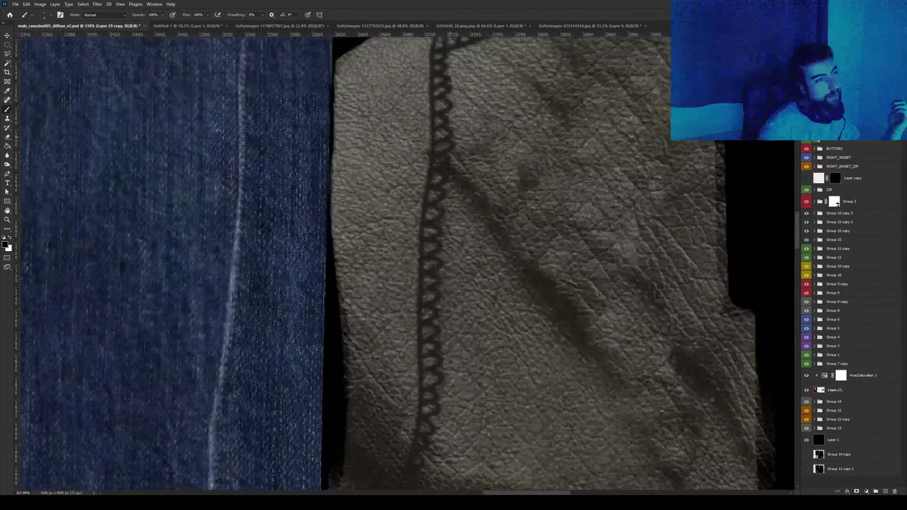
alt+scroll(451, 139, down, 3)
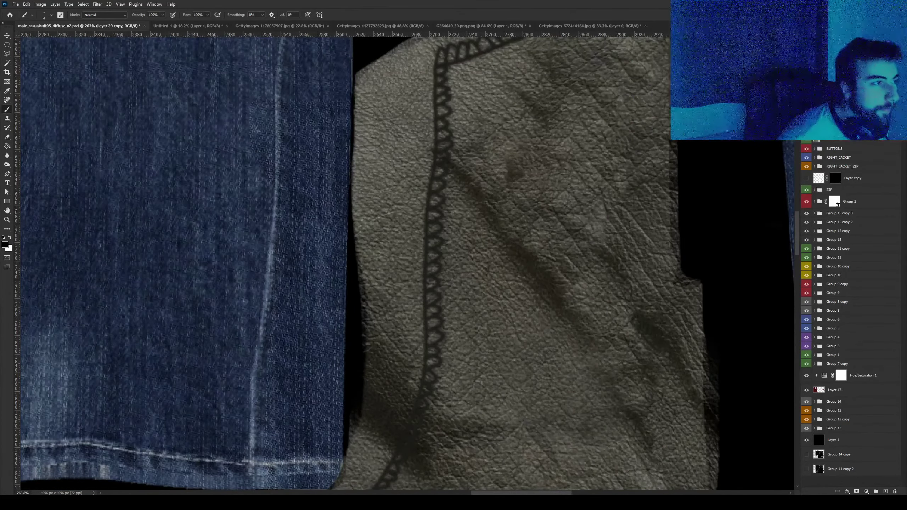
double_click(871, 201)
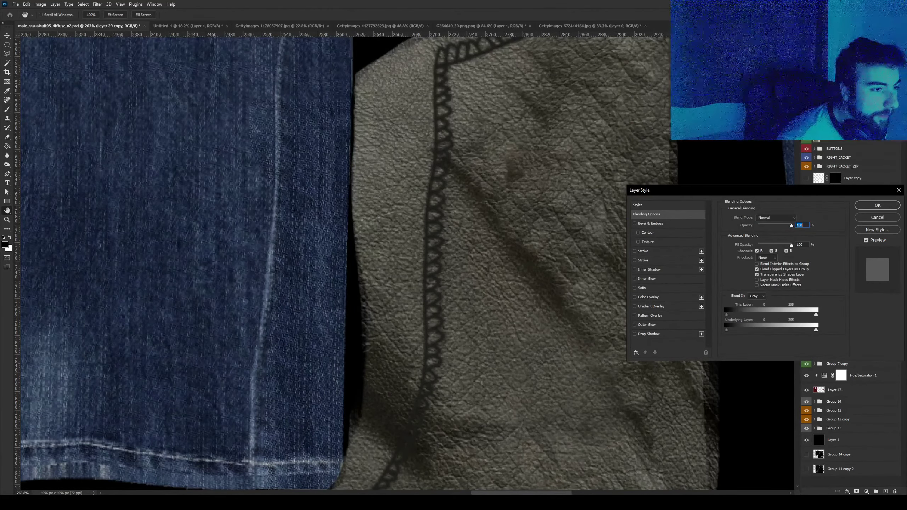
click(634, 223)
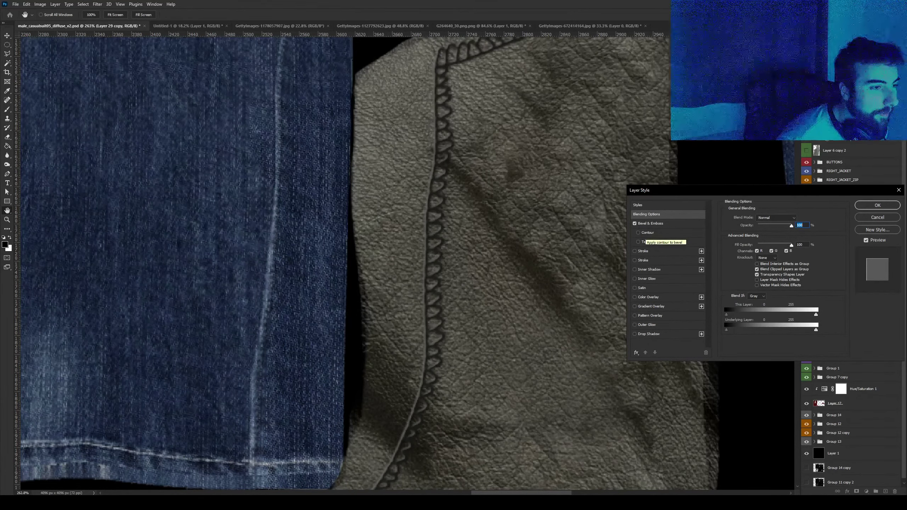
click(635, 251)
click(650, 223)
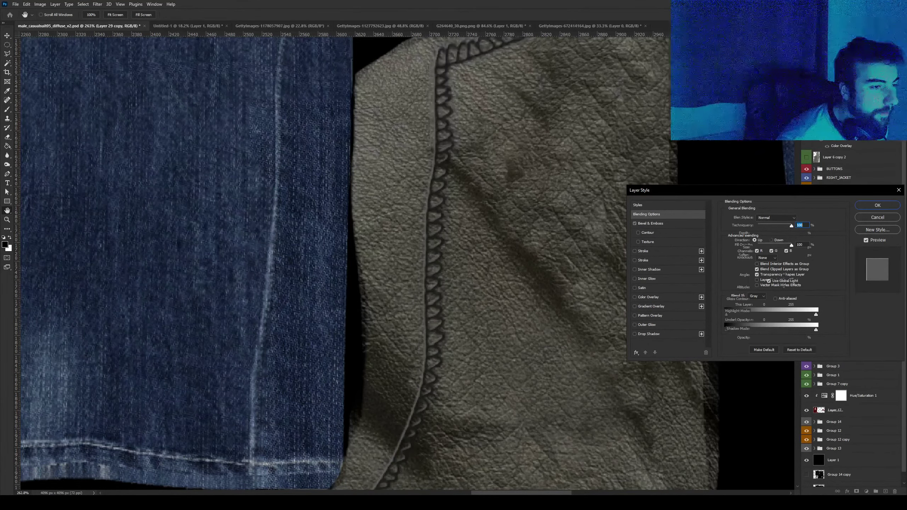
Set the emboss style to Outer Bevel, adjust its size, and accept the layer style.
click(768, 217)
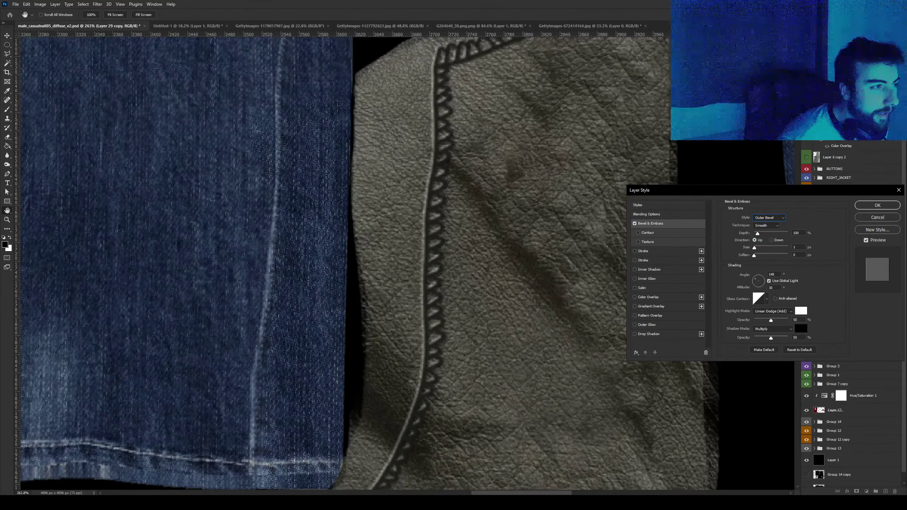
click(768, 218)
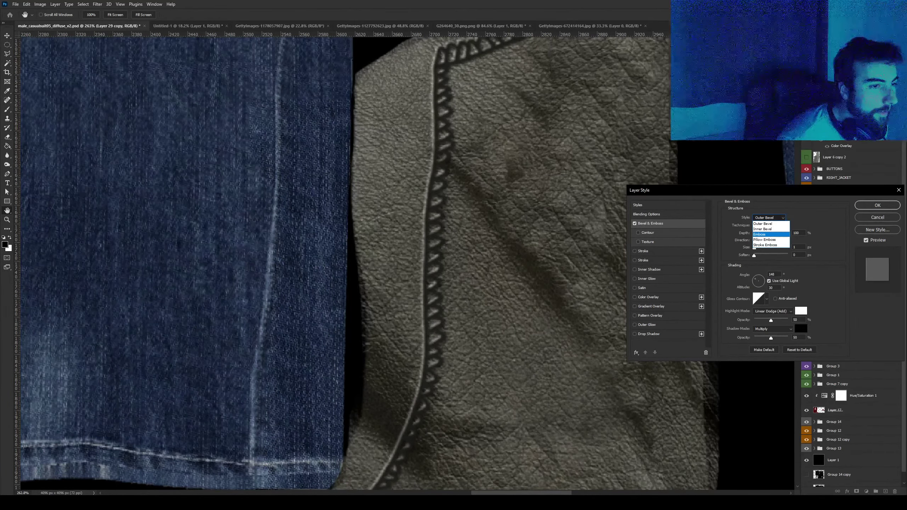
click(768, 235)
click(769, 217)
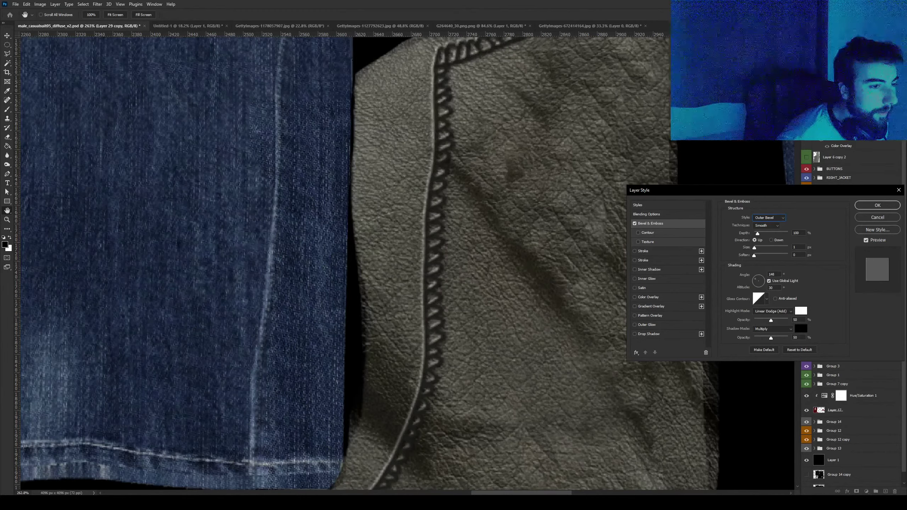
drag(755, 255, 756, 233)
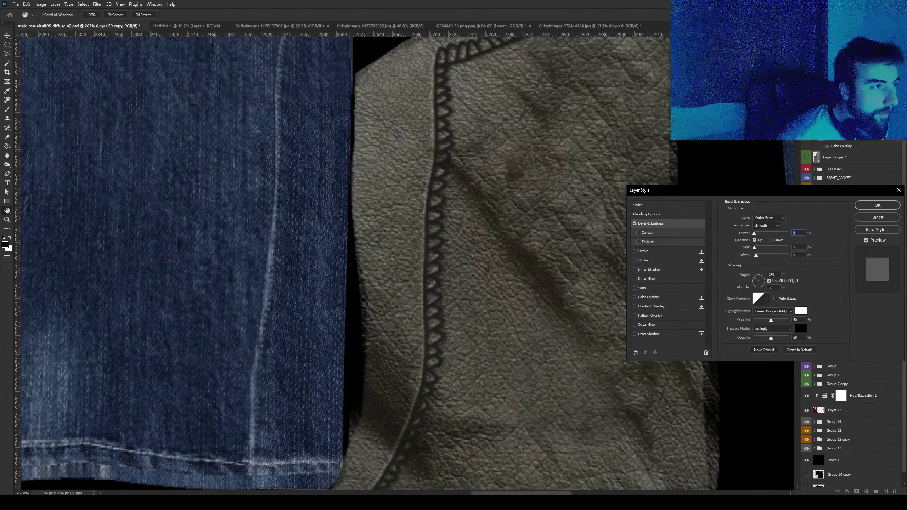
drag(754, 248, 754, 247)
key(Up)
key(Down)
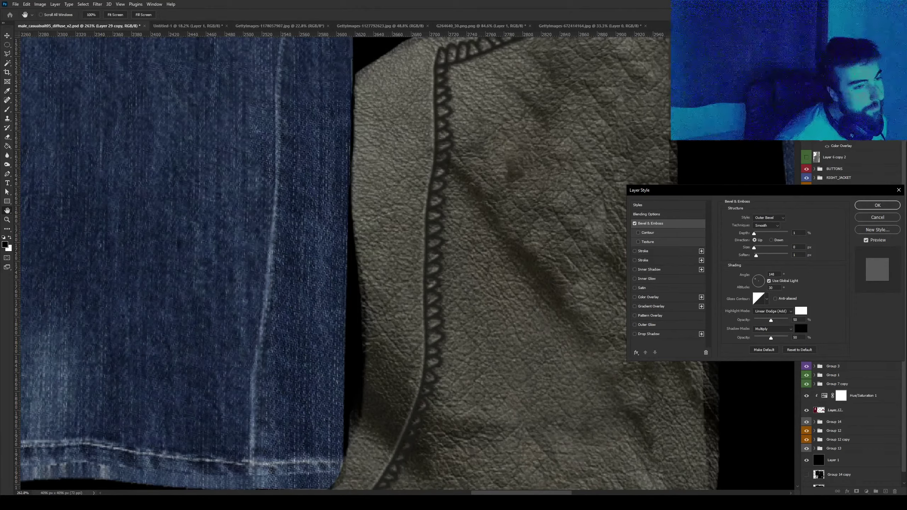
click(877, 205)
alt+scroll(429, 250, down, 5)
key(b)
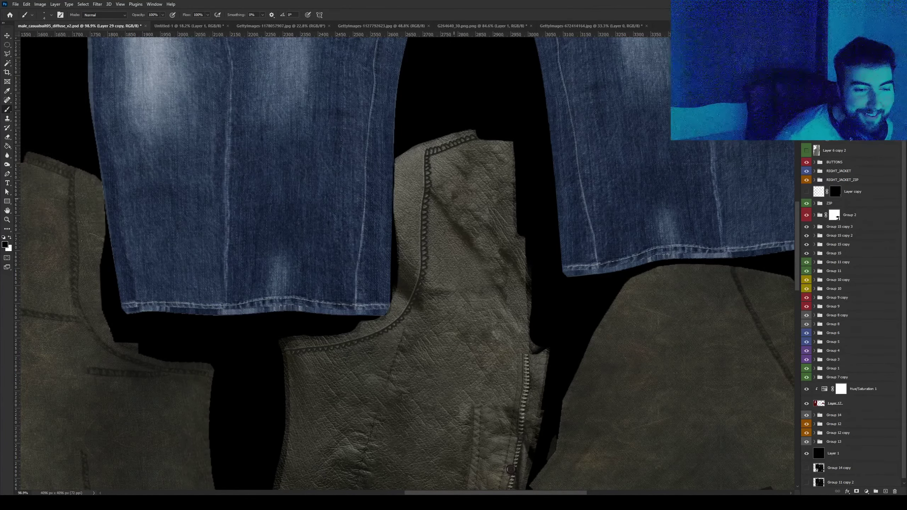
alt+scroll(453, 250, down, 3)
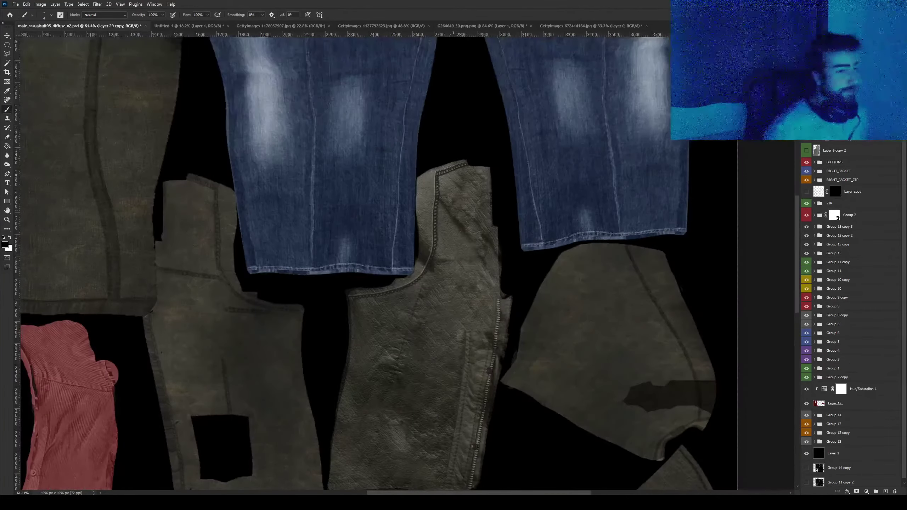
alt+scroll(453, 250, up, 4)
alt+scroll(407, 261, down, 5)
alt+scroll(407, 261, down, 3)
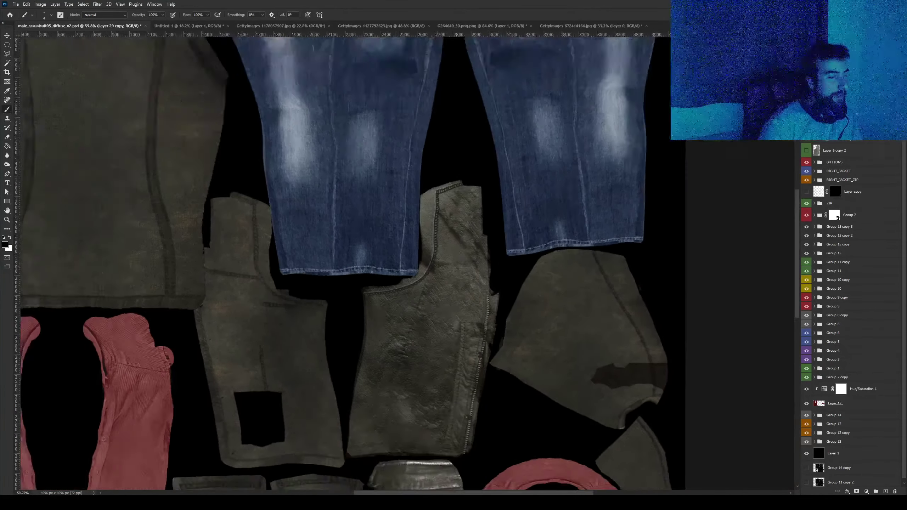
alt+scroll(357, 261, down, 2)
alt+scroll(357, 261, up, 1)
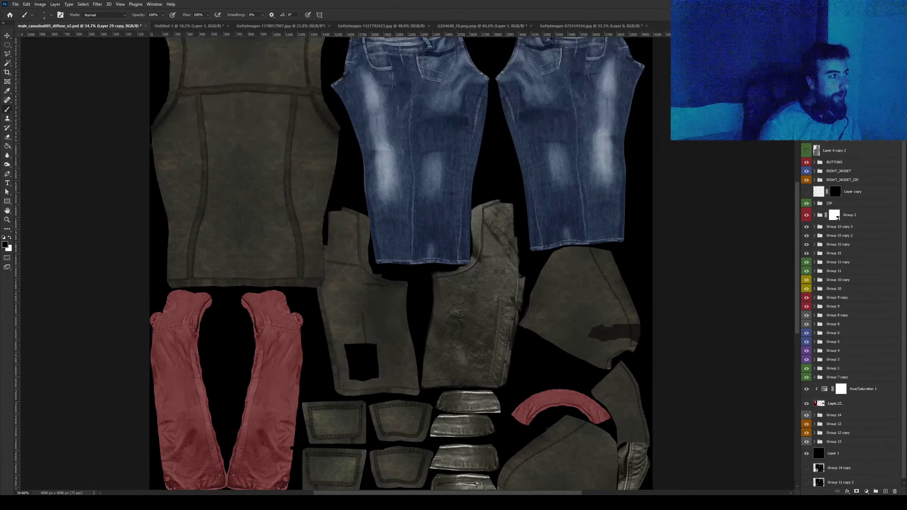
click(40, 4)
click(53, 57)
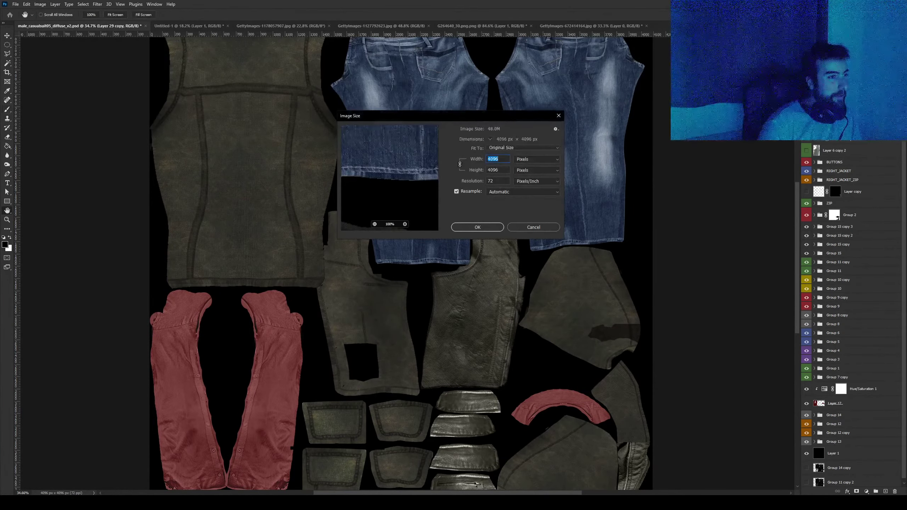
click(559, 116)
alt+scroll(527, 233, up, 3)
alt+scroll(528, 233, up, 3)
key(b)
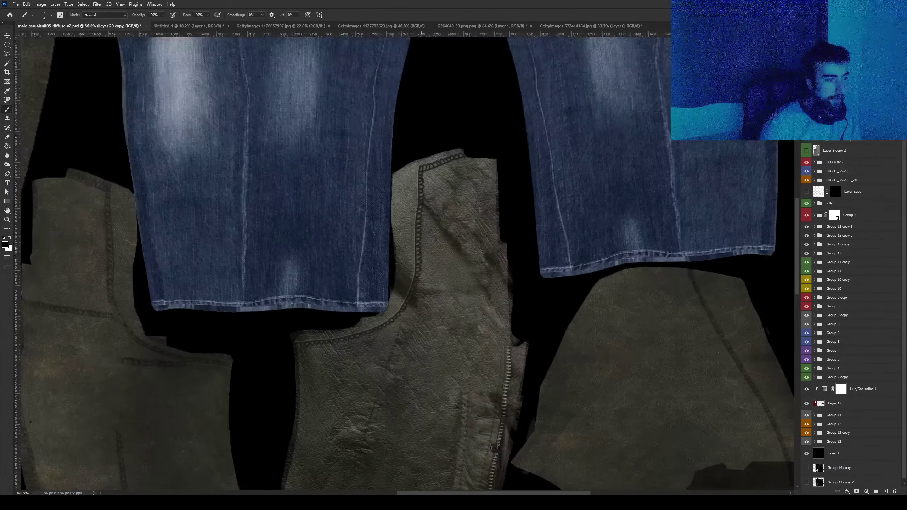
alt+scroll(414, 268, up, 3)
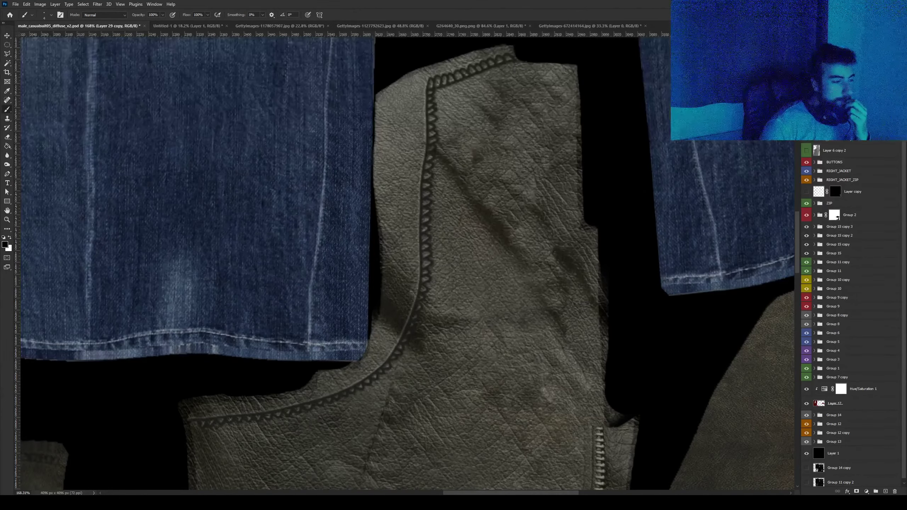
In Cinema 4D, check the JACKET material's diffuse texture and hide the grey backpack strap.
key(alt+Tab)
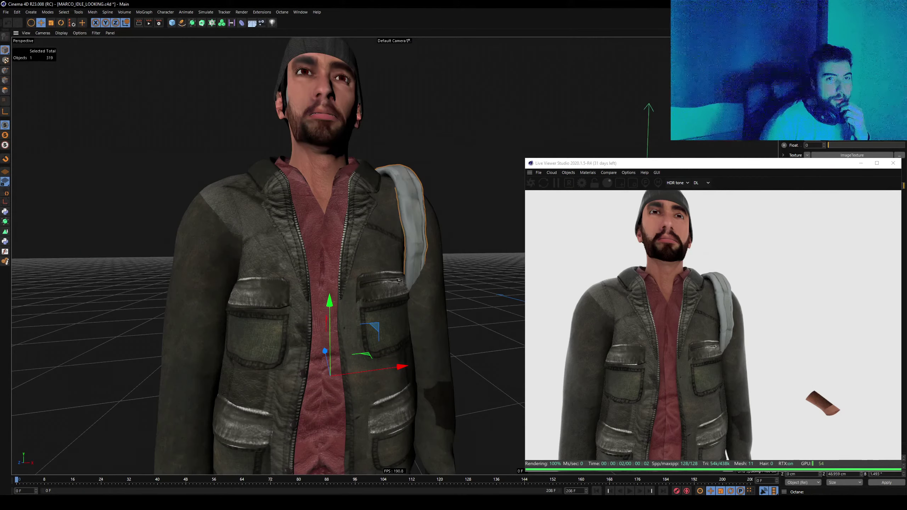
key(alt+Tab)
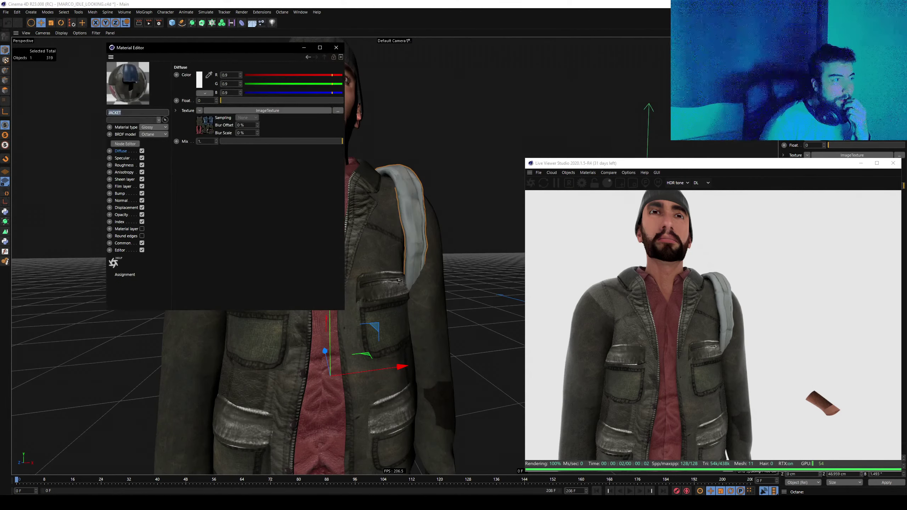
click(267, 111)
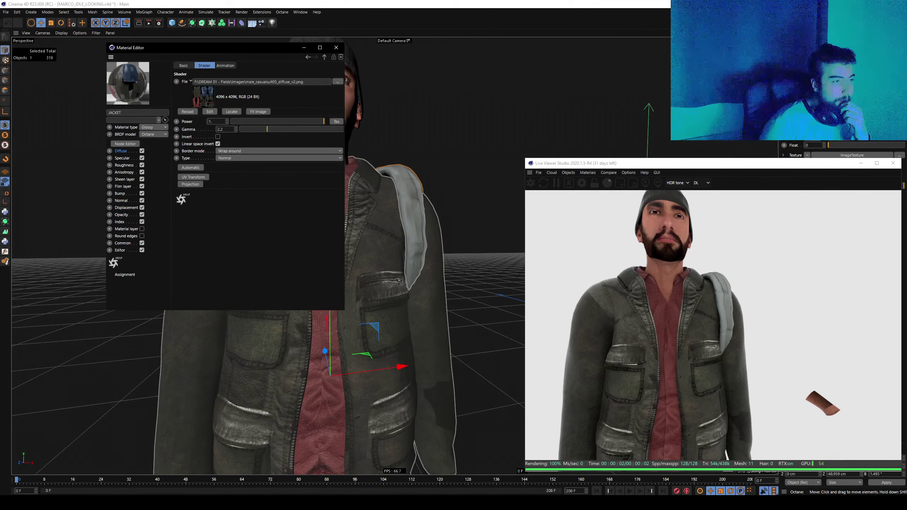
alt+drag(357, 250, 392, 250)
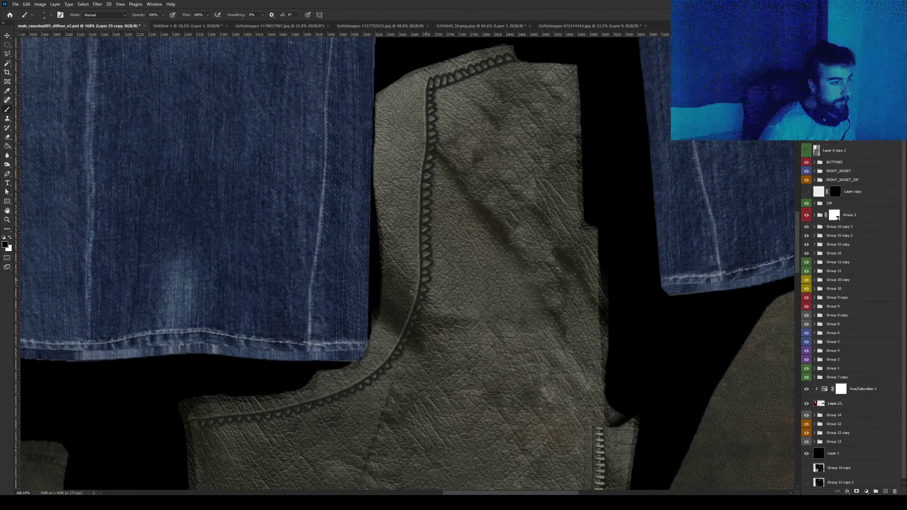
alt+scroll(427, 280, down, 5)
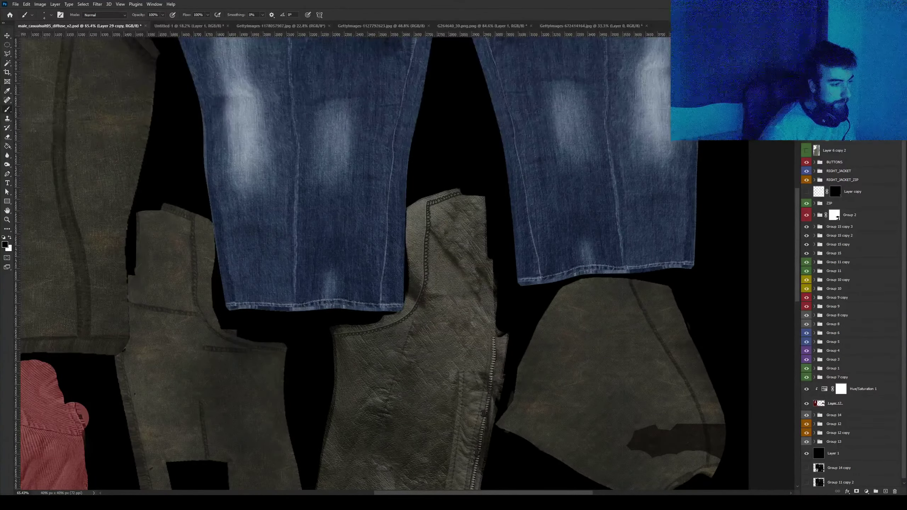
click(188, 468)
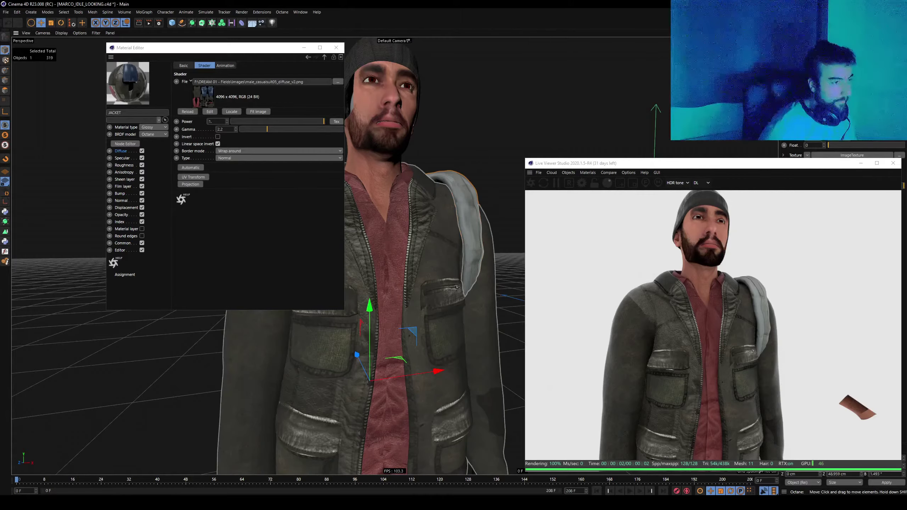
scroll(357, 256, up, 5)
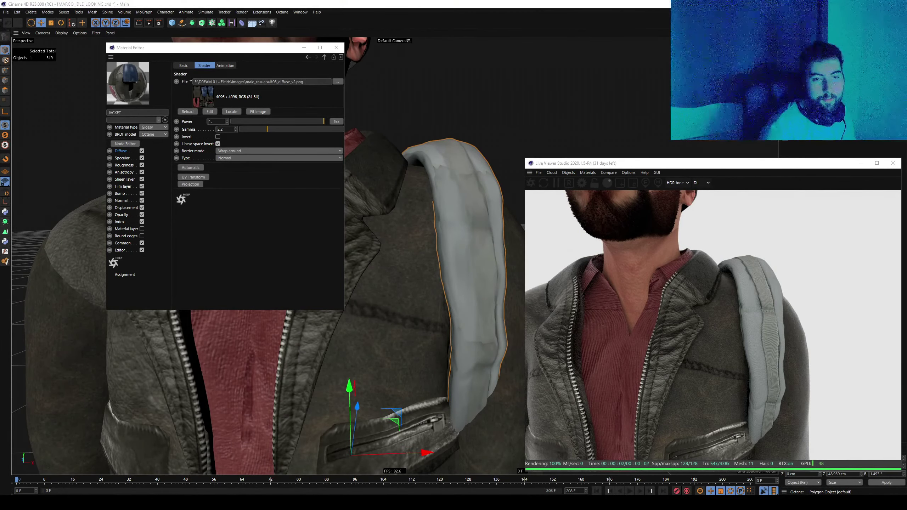
key(Delete)
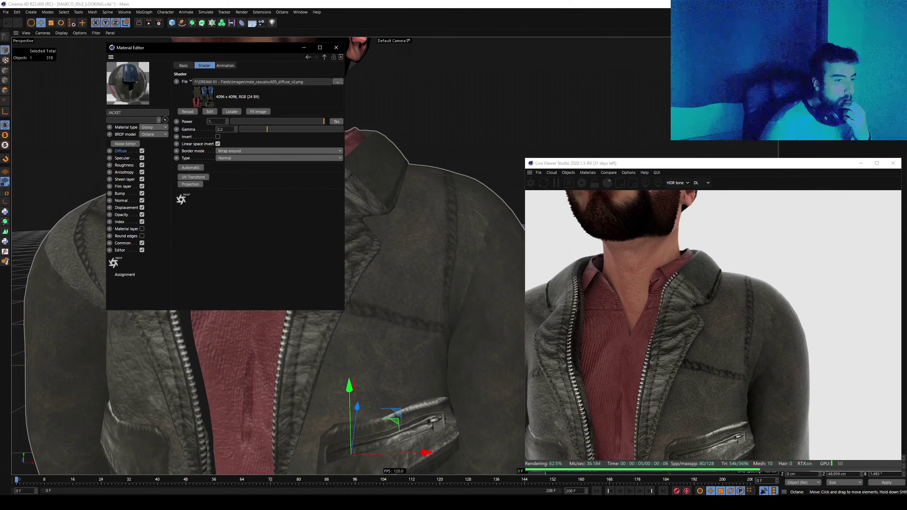
scroll(395, 255, down, 3)
scroll(394, 255, up, 3)
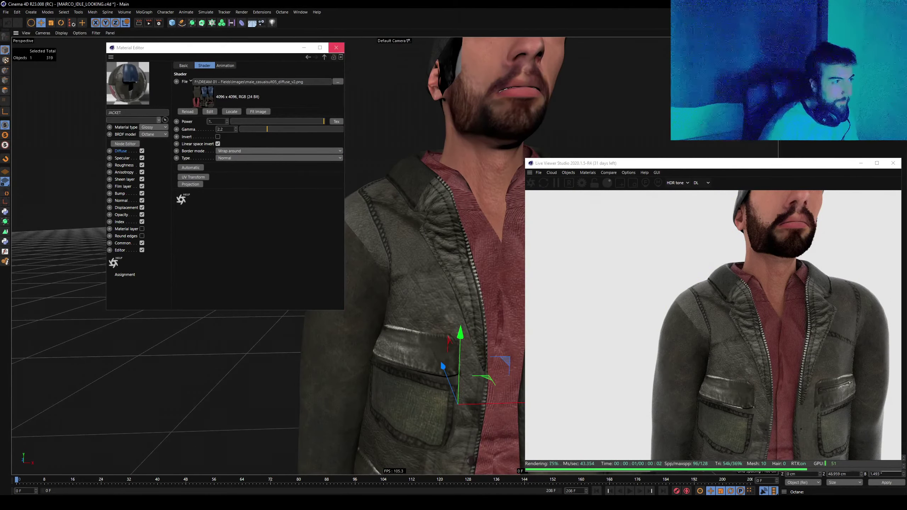
Close the jacket material, orbit around the jacket, then frame the legs and feet.
click(336, 47)
mouse_move(411, 186)
alt+mouse_down()
mouse_move(297, 185)
mouse_move(289, 237)
mouse_move(304, 265)
alt+mouse_up()
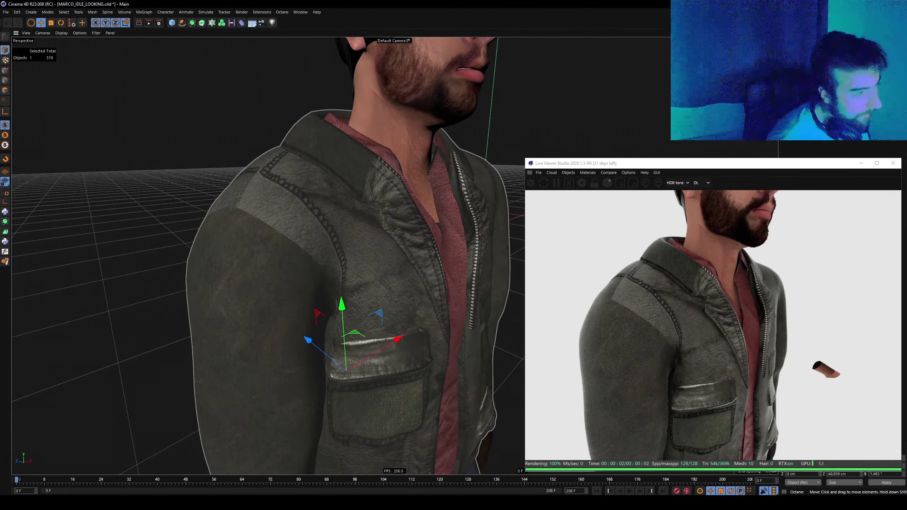
alt+drag(399, 211, 350, 200)
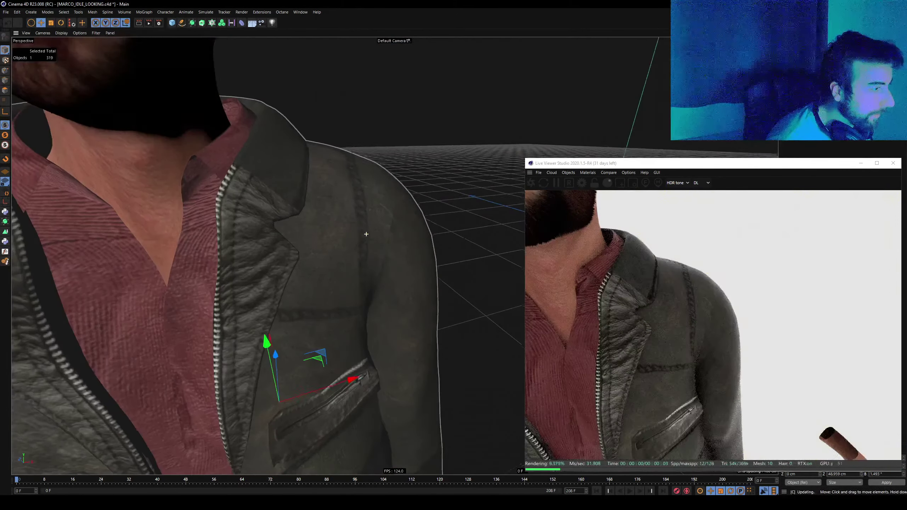
mouse_move(350, 200)
alt+mouse_down()
mouse_move(225, 240)
mouse_move(250, 229)
alt+mouse_up()
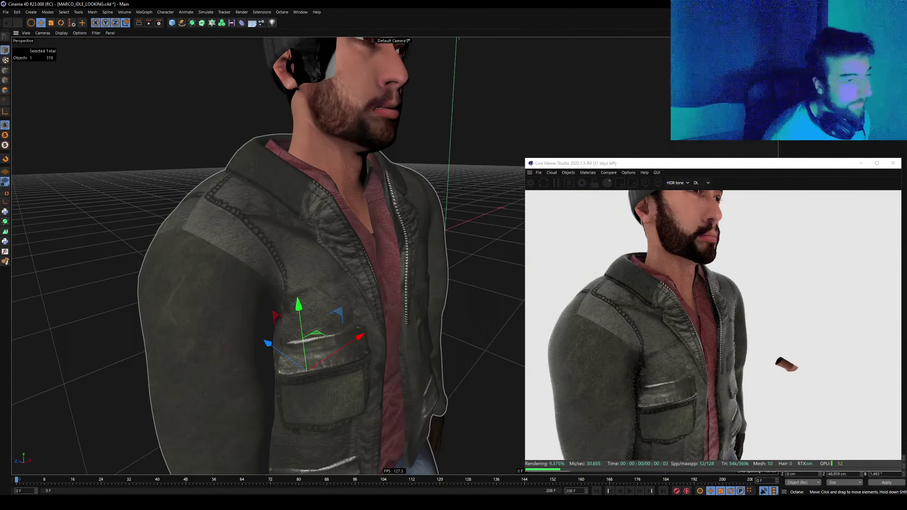
scroll(268, 255, up, 2)
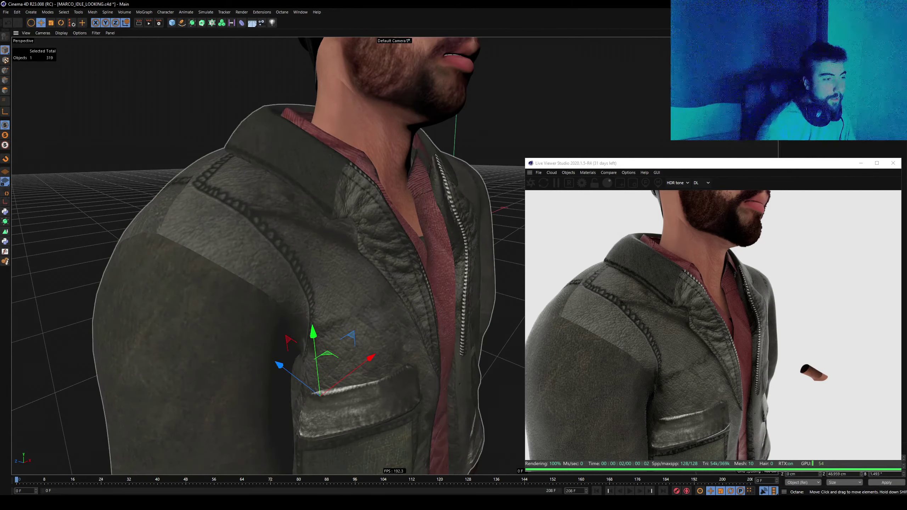
alt+middle_drag(268, 393, 268, 108)
alt+middle_drag(397, 411, 397, 164)
Orbit in Cinema 4D around the left shoe, then up to the head and shoulders.
click(344, 313)
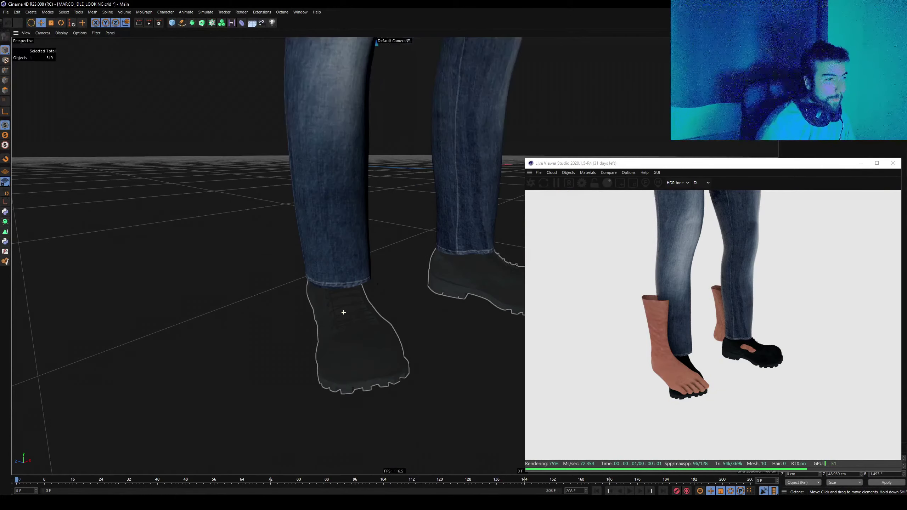
mouse_move(345, 307)
alt+mouse_down()
mouse_move(354, 307)
mouse_move(355, 179)
alt+mouse_up()
scroll(357, 178, down, 3)
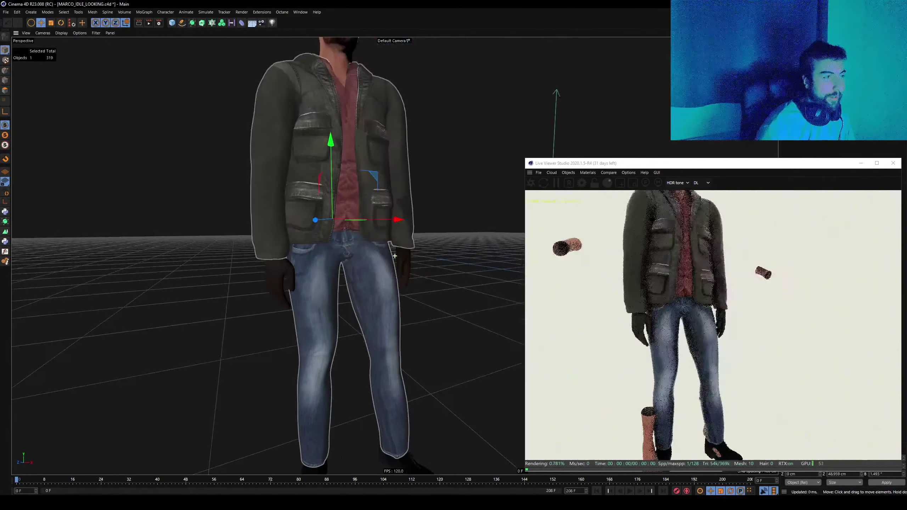
scroll(357, 178, up, 3)
mouse_move(357, 214)
alt+mouse_down()
mouse_move(357, 250)
mouse_move(368, 250)
mouse_move(395, 221)
mouse_move(396, 197)
mouse_move(394, 286)
mouse_move(374, 208)
alt+mouse_up()
scroll(357, 214, down, 2)
scroll(396, 196, up, 3)
Orbit to a lower angle on the face, then return to Photoshop.
scroll(395, 197, up, 2)
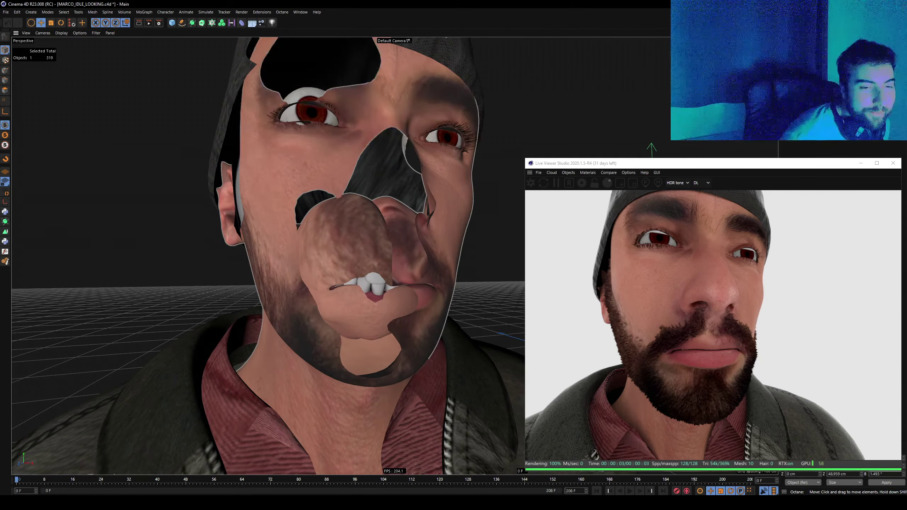
scroll(268, 250, down, 5)
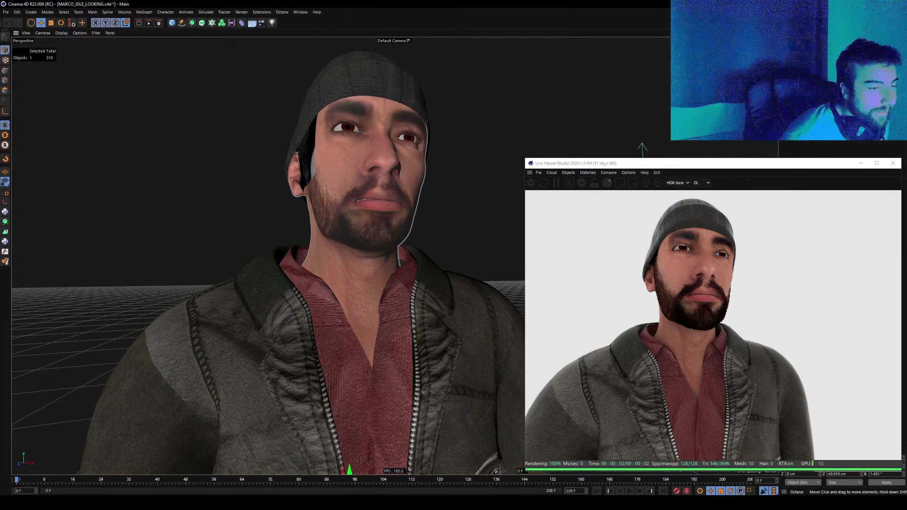
mouse_move(250, 250)
alt+mouse_down()
mouse_move(276, 210)
mouse_move(250, 228)
mouse_move(286, 222)
alt+mouse_up()
scroll(272, 225, up, 3)
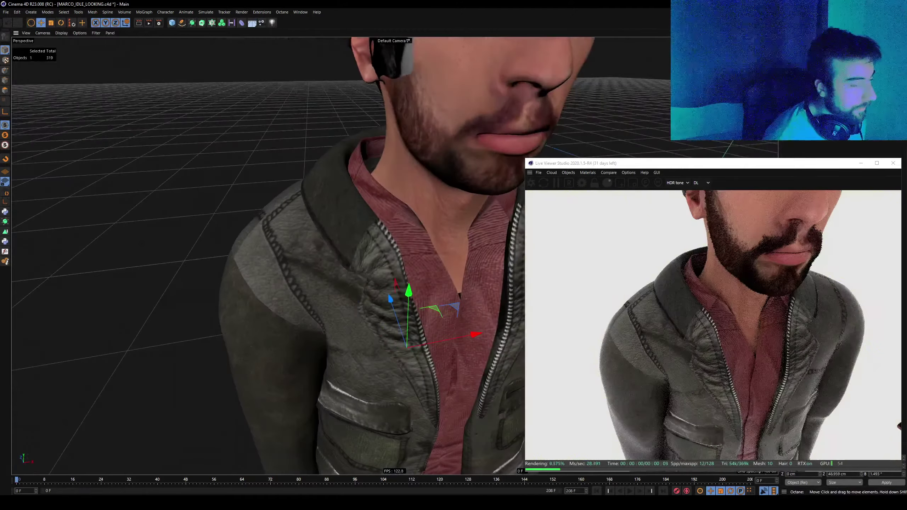
key(alt+Tab)
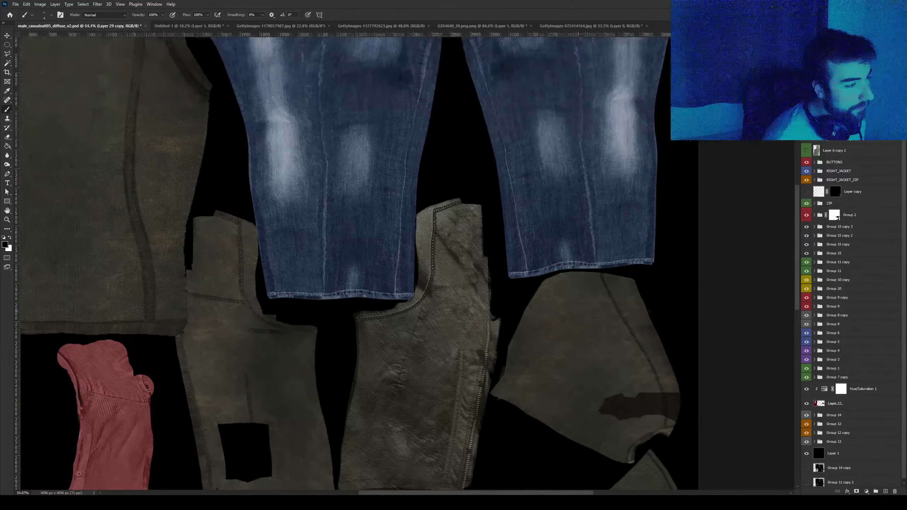
Zoom into the jacket texture and make the hidden light green Layer 6 copy 2 visible.
alt+scroll(380, 472, up, 2)
alt+scroll(380, 472, up, 2)
alt+scroll(379, 471, up, 1)
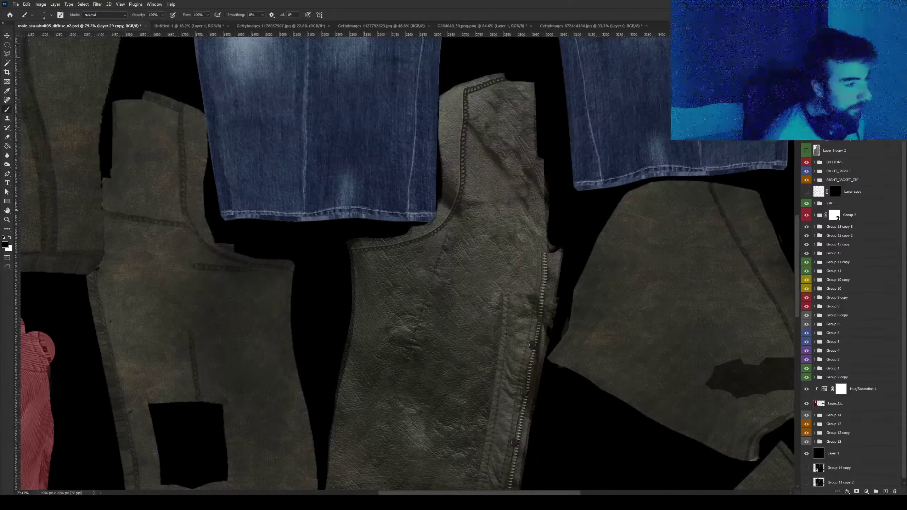
click(807, 151)
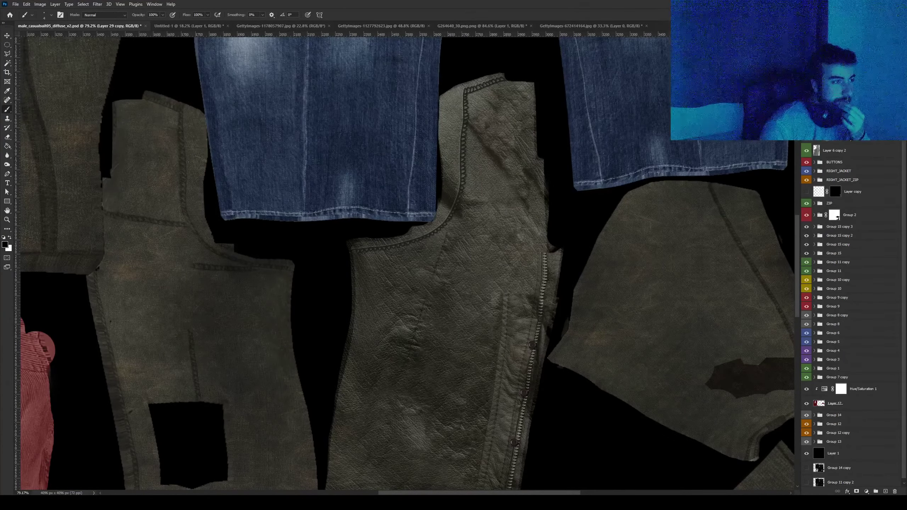
alt+scroll(374, 261, up, 3)
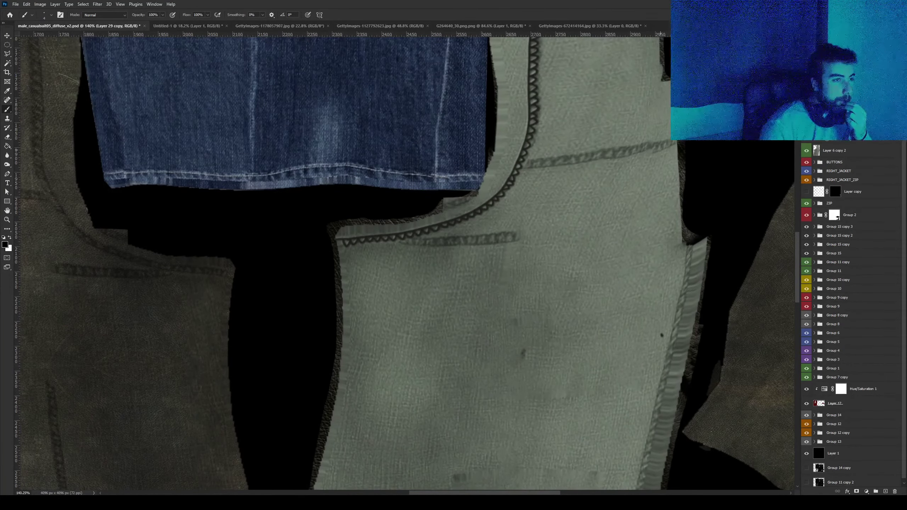
alt+scroll(393, 261, up, 1)
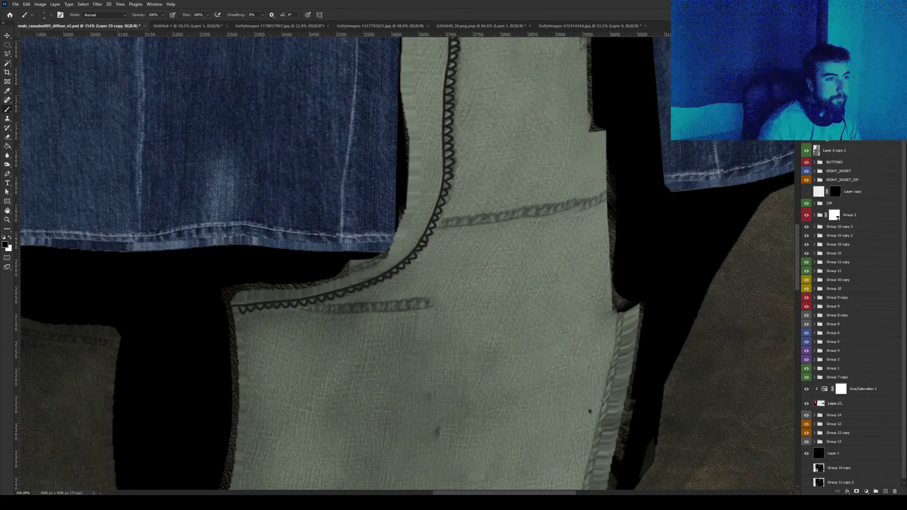
alt+scroll(474, 231, up, 2)
alt+scroll(474, 232, up, 2)
alt+scroll(474, 231, up, 2)
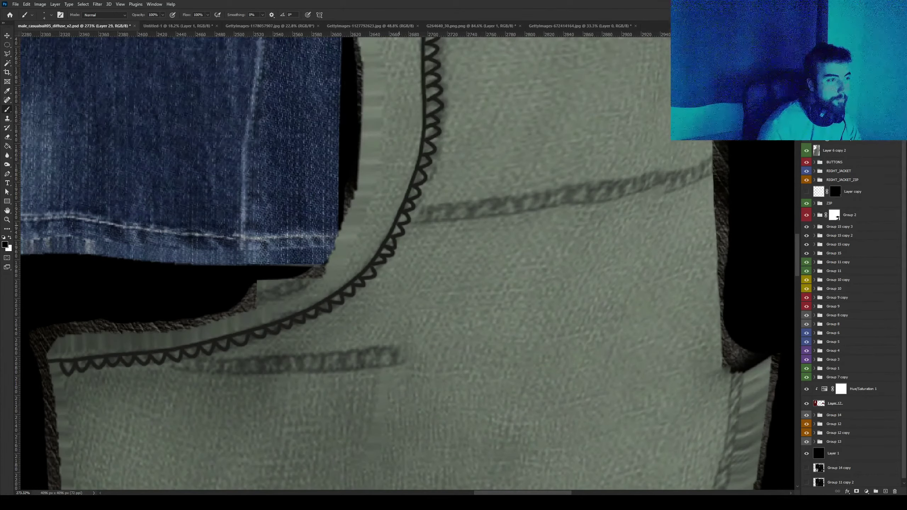
Paint a dark seam line from the zipper edge with the first stitch loops.
drag(403, 224, 710, 178)
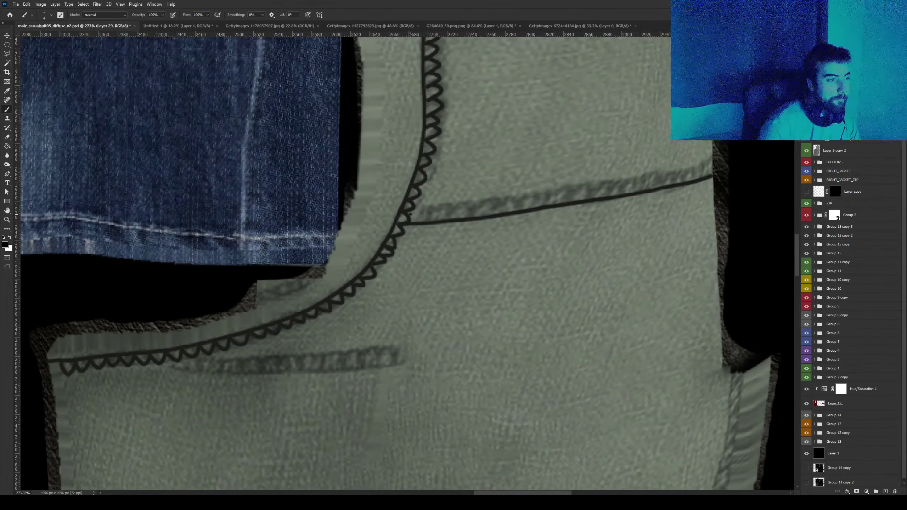
mouse_move(410, 215)
mouse_down()
mouse_move(420, 205)
mouse_move(428, 221)
mouse_move(439, 206)
mouse_move(442, 221)
mouse_move(446, 204)
mouse_move(458, 214)
mouse_move(463, 203)
mouse_move(474, 216)
mouse_move(488, 201)
mouse_move(494, 214)
mouse_move(499, 198)
mouse_move(507, 211)
mouse_move(509, 195)
mouse_move(525, 209)
mouse_move(530, 193)
mouse_move(541, 207)
mouse_move(546, 193)
mouse_move(556, 204)
mouse_move(564, 188)
mouse_move(573, 202)
mouse_up()
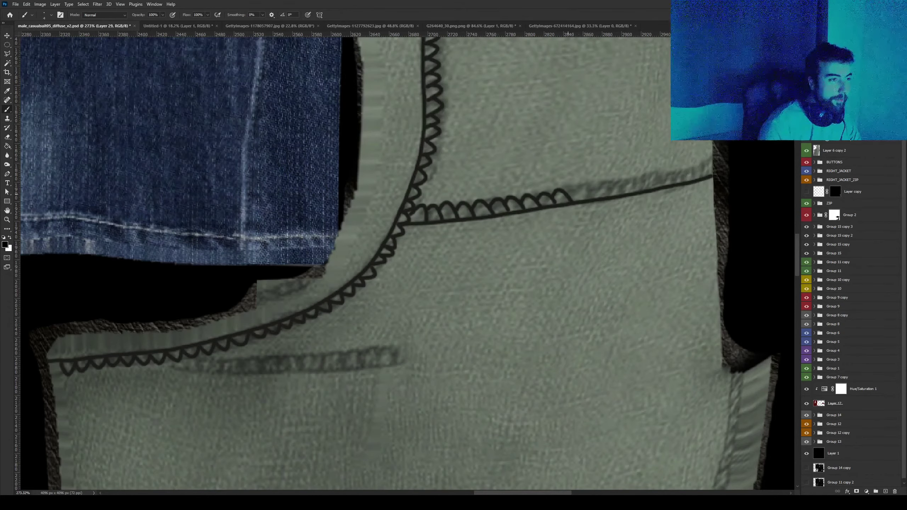
mouse_move(570, 196)
mouse_down()
mouse_move(595, 182)
mouse_move(603, 197)
mouse_move(613, 180)
mouse_move(619, 193)
mouse_up()
mouse_move(620, 193)
mouse_down()
mouse_move(629, 177)
mouse_move(633, 193)
mouse_move(639, 175)
mouse_up()
mouse_move(640, 175)
mouse_down()
mouse_move(645, 191)
mouse_move(651, 173)
mouse_up()
Continue the stitch loops to the seam's end, then zoom out.
mouse_move(652, 173)
mouse_down()
mouse_move(657, 188)
mouse_move(664, 171)
mouse_up()
mouse_move(664, 170)
mouse_down()
mouse_move(670, 185)
mouse_move(673, 169)
mouse_move(680, 182)
mouse_move(684, 168)
mouse_up()
mouse_move(684, 168)
mouse_down()
mouse_move(692, 180)
mouse_move(708, 162)
mouse_up()
drag(707, 162, 714, 174)
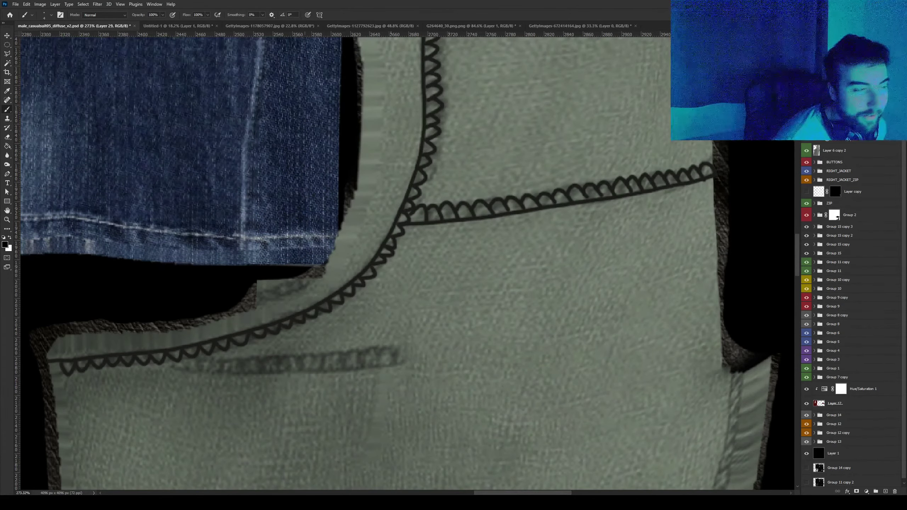
alt+scroll(352, 212, down, 7)
alt+scroll(352, 212, down, 1)
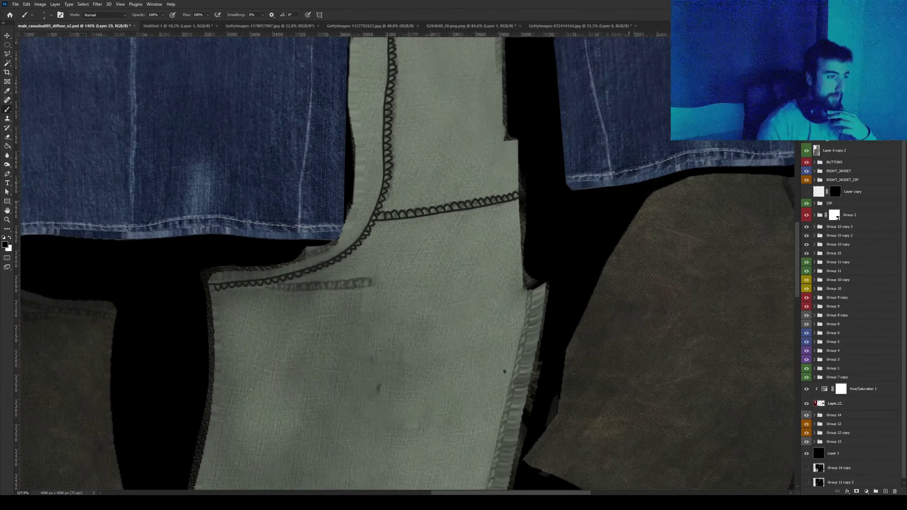
In Cinema 4D, review the jacket from the chest, a frontal angle, the legs and above the head.
click(332, 475)
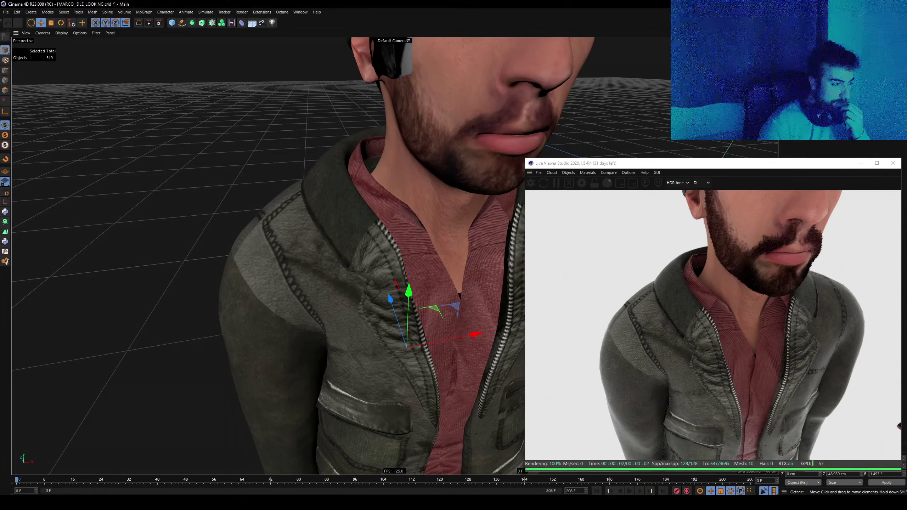
alt+drag(321, 232, 322, 267)
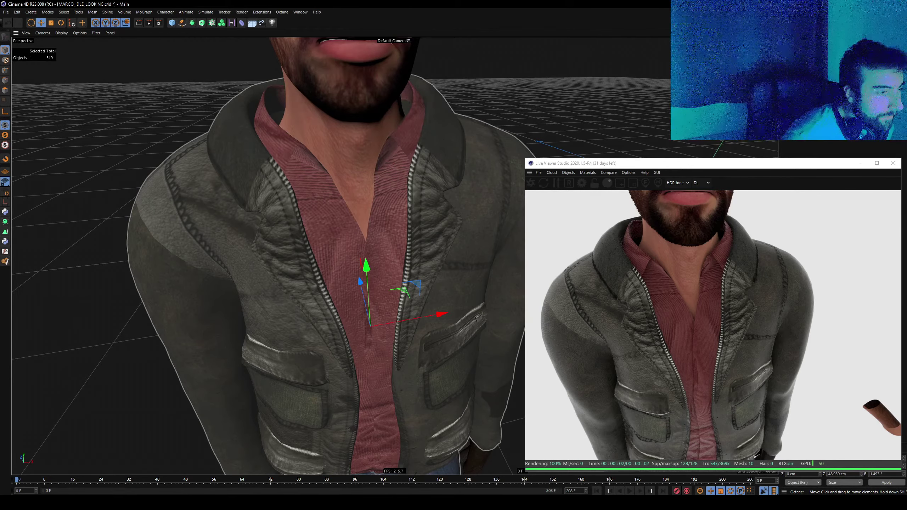
alt+drag(321, 250, 393, 250)
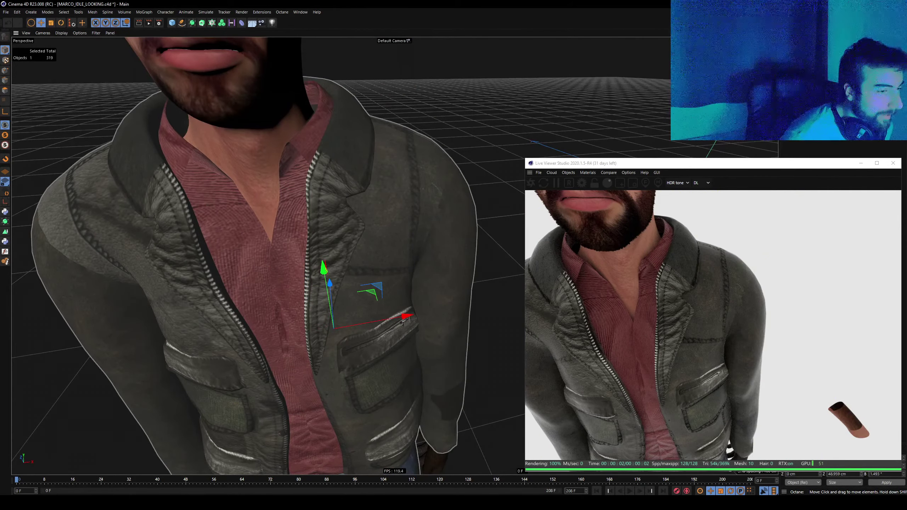
mouse_move(358, 286)
alt+mouse_down()
mouse_move(395, 256)
mouse_move(446, 250)
alt+mouse_up()
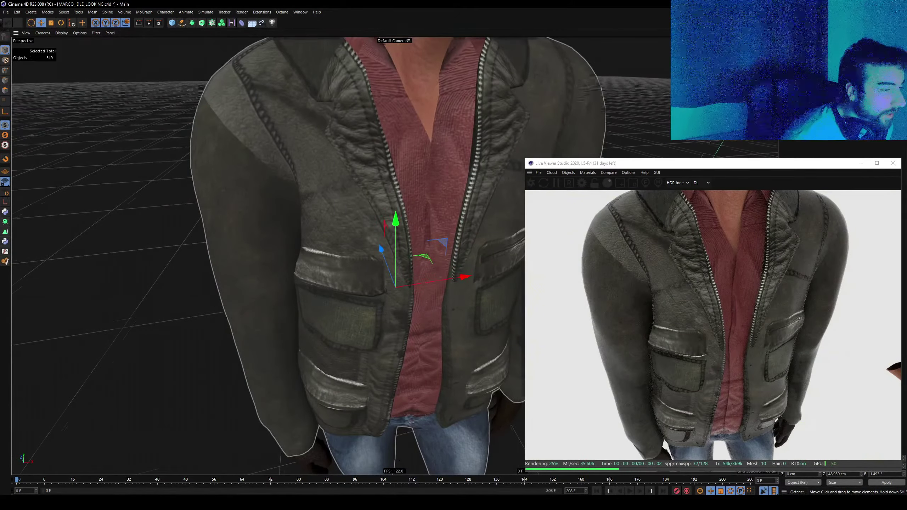
scroll(268, 250, down, 3)
middle_drag(268, 322, 268, 165)
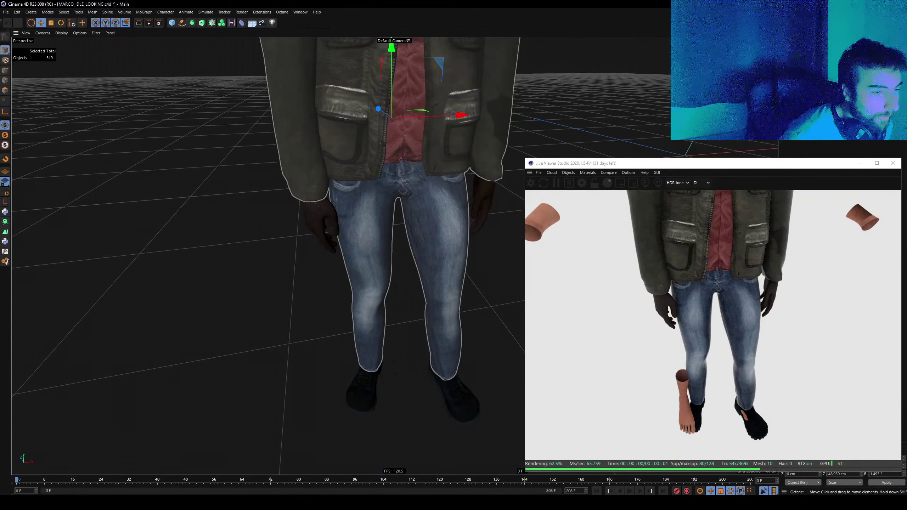
scroll(395, 256, up, 2)
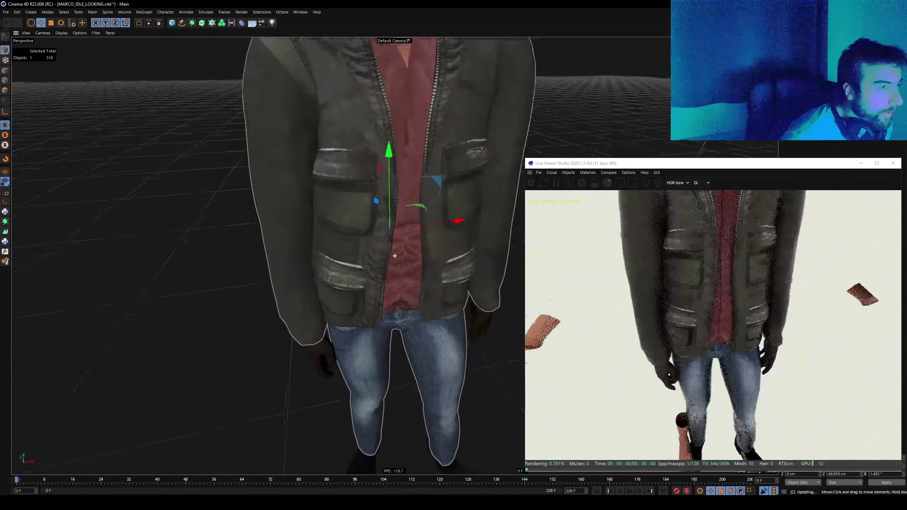
alt+drag(395, 256, 414, 256)
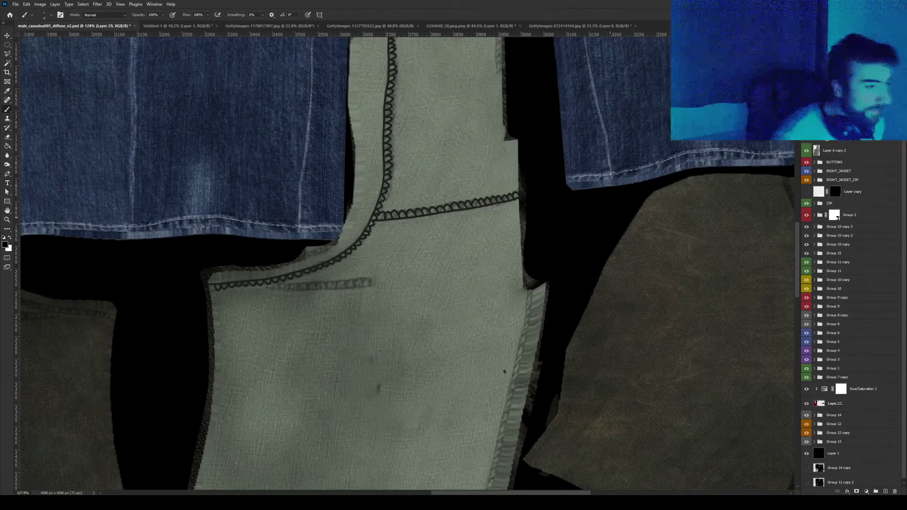
Paint scalloped stitch loops along the short seam beneath the collar, redoing the first stroke.
alt+scroll(323, 319, up, 4)
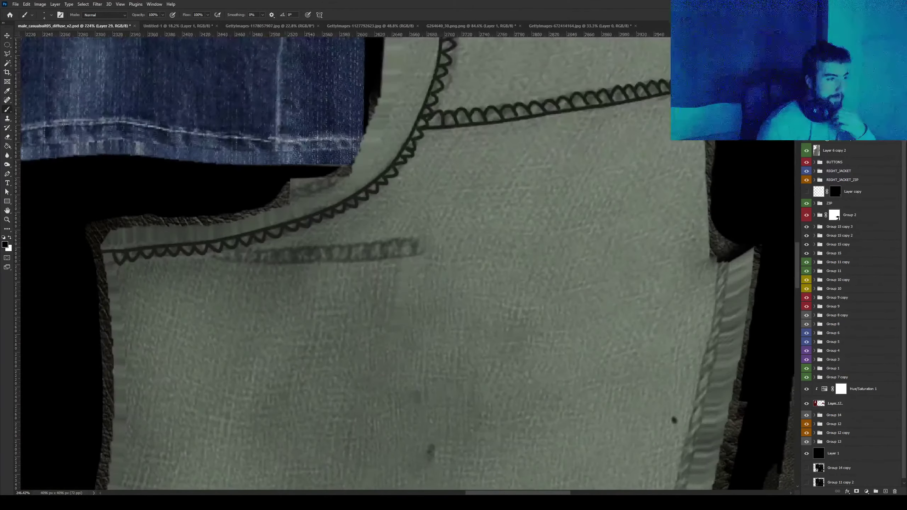
mouse_move(203, 254)
mouse_down()
mouse_move(330, 265)
mouse_move(415, 251)
mouse_up()
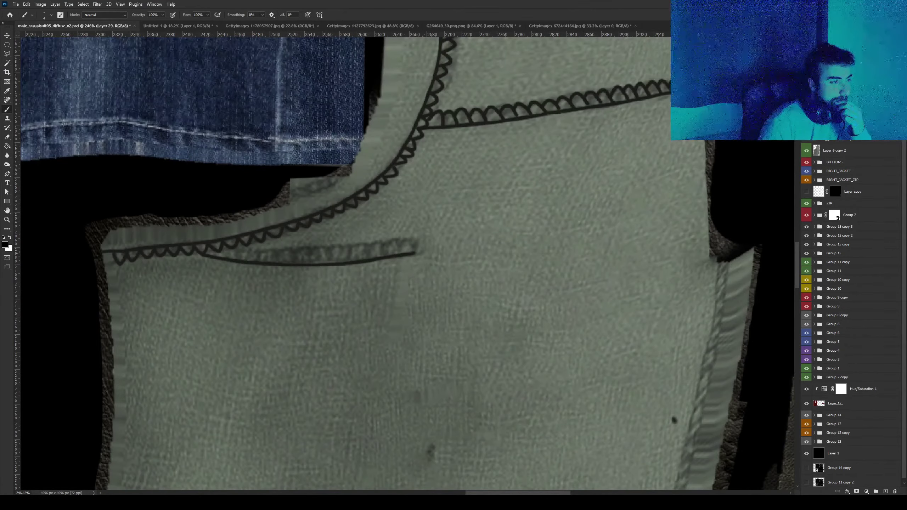
key(ctrl+z)
drag(202, 254, 423, 255)
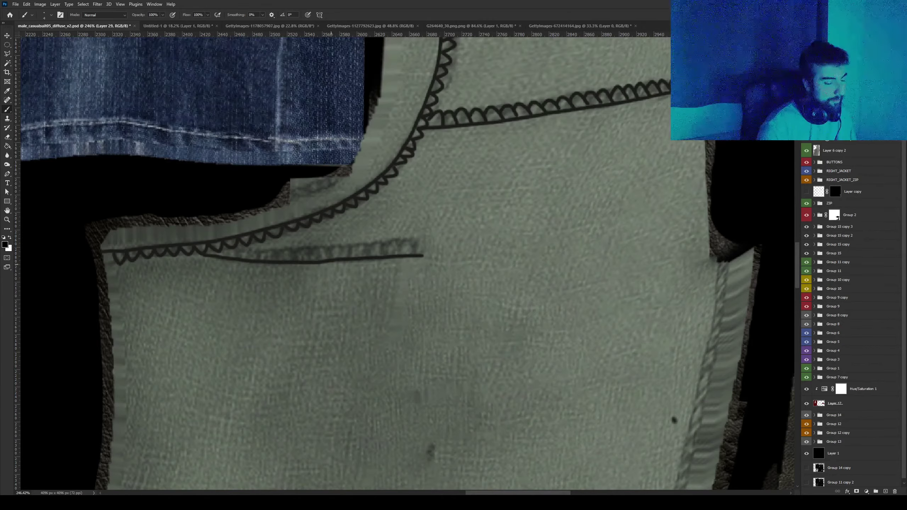
mouse_move(219, 254)
mouse_down()
mouse_move(300, 252)
mouse_move(303, 261)
mouse_move(308, 249)
mouse_up()
mouse_move(308, 249)
mouse_down()
mouse_move(316, 258)
mouse_move(338, 247)
mouse_move(377, 256)
mouse_move(382, 242)
mouse_move(390, 254)
mouse_move(400, 241)
mouse_move(405, 254)
mouse_move(419, 255)
mouse_up()
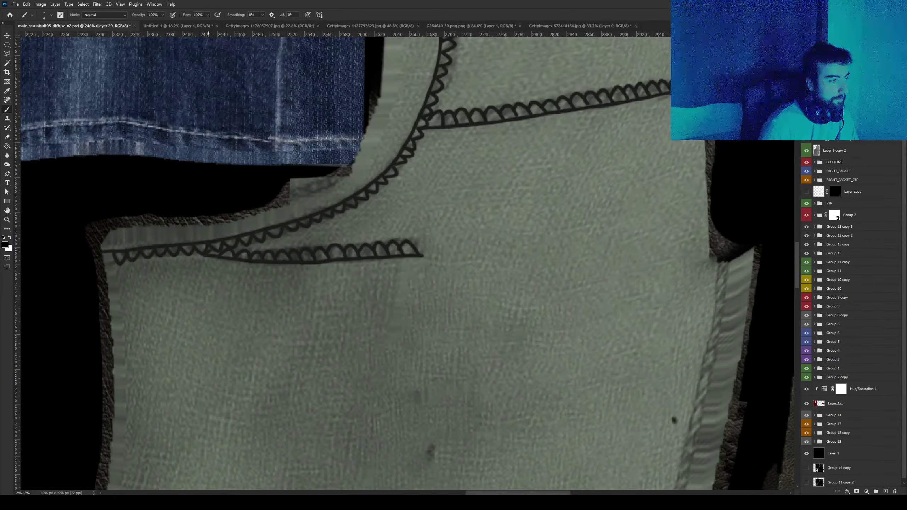
Switch to the Eraser and zoom in and out to inspect the new stitching.
key(e)
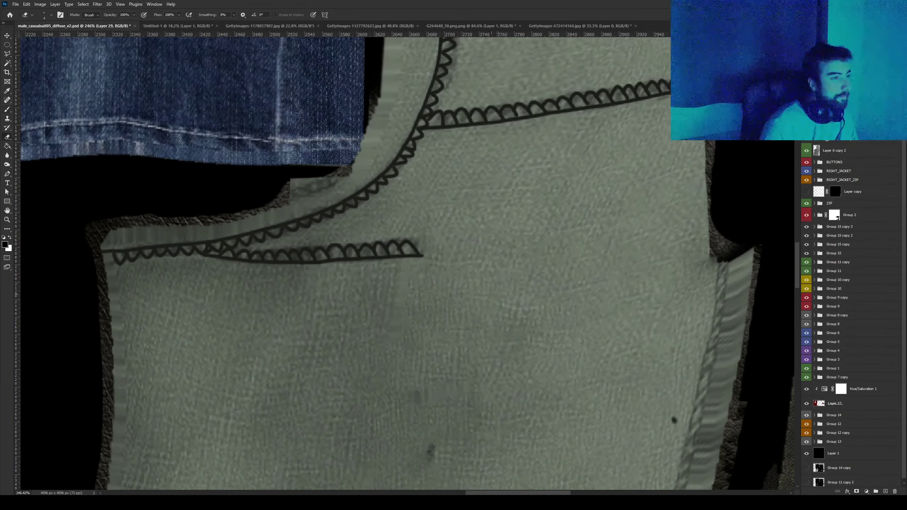
alt+scroll(489, 287, up, 1)
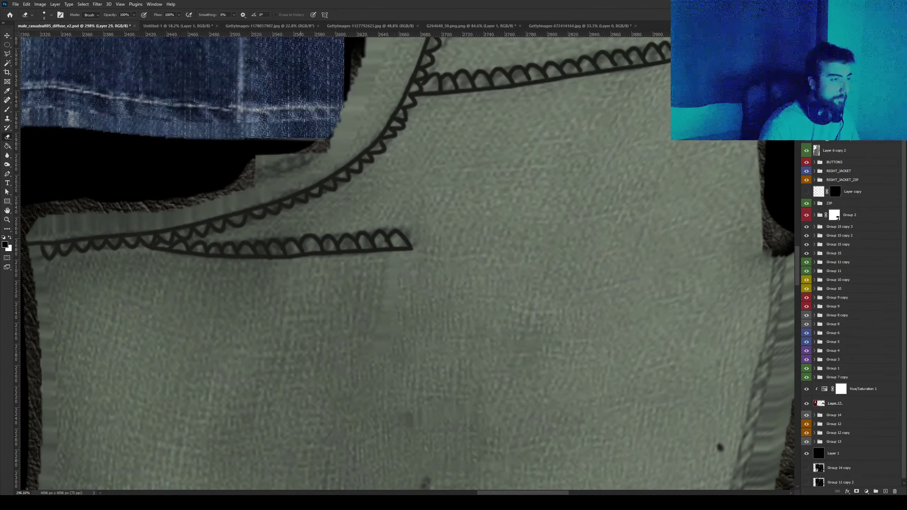
alt+scroll(550, 158, down, 3)
alt+scroll(550, 157, up, 3)
alt+scroll(550, 157, up, 2)
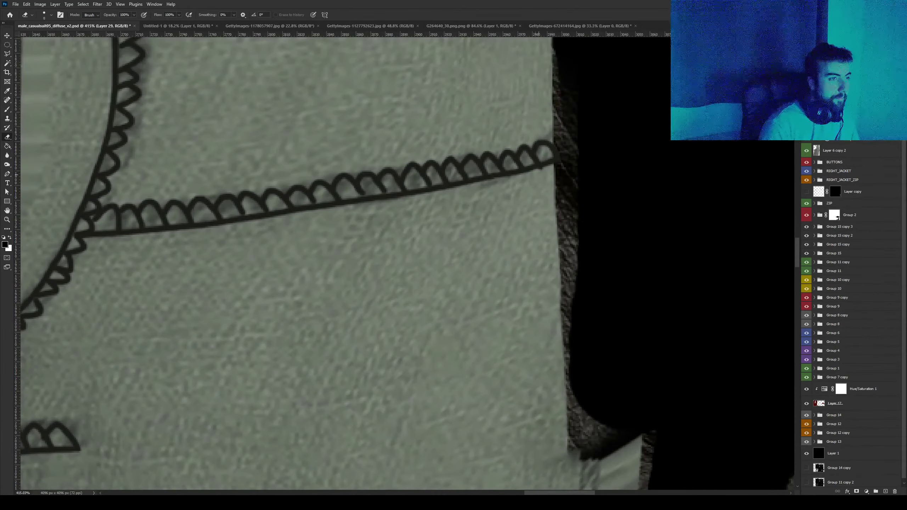
alt+scroll(542, 168, down, 3)
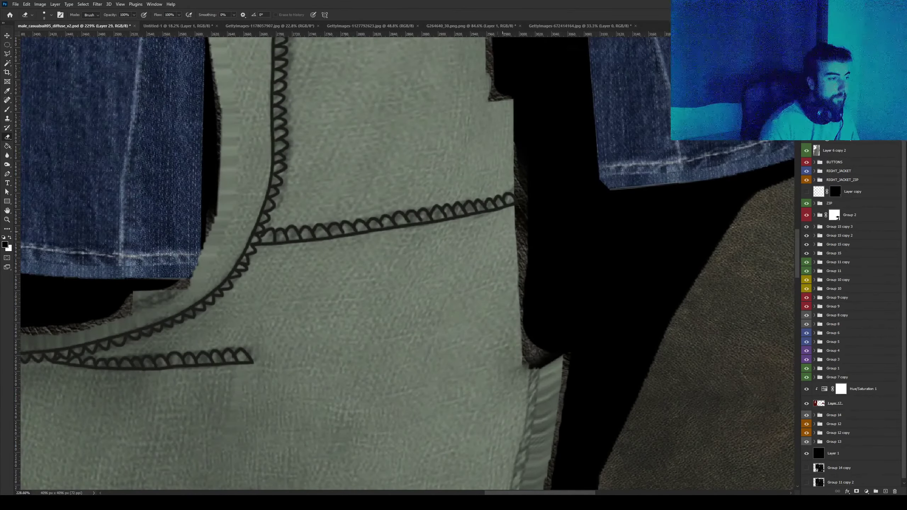
alt+scroll(522, 229, down, 3)
alt+scroll(522, 228, down, 4)
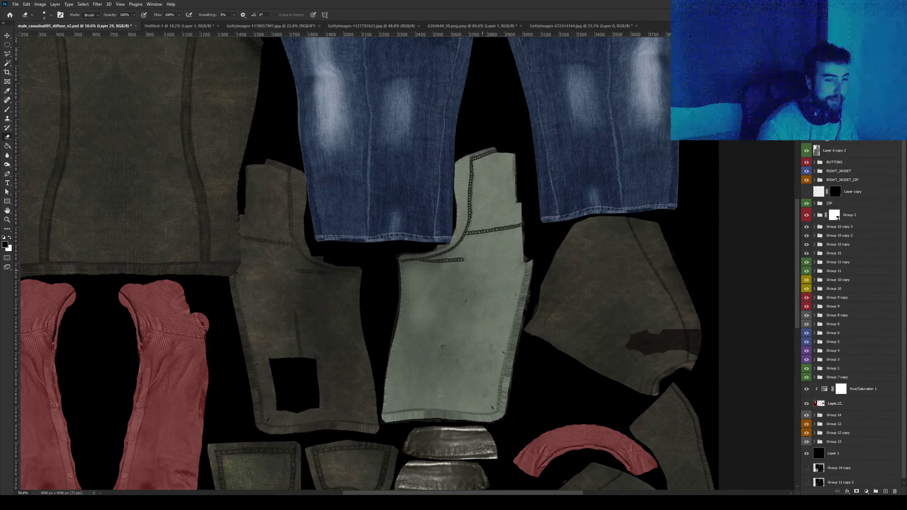
alt+scroll(489, 270, up, 3)
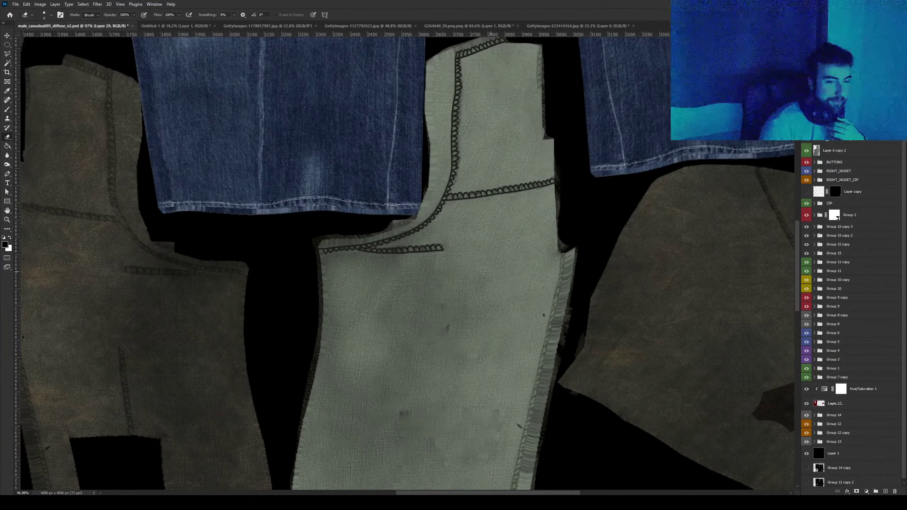
alt+scroll(439, 243, up, 2)
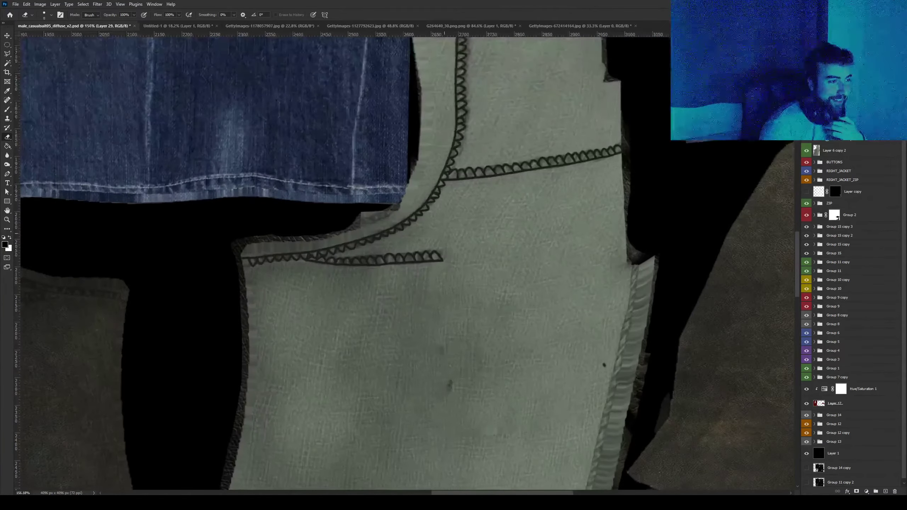
alt+scroll(439, 243, up, 2)
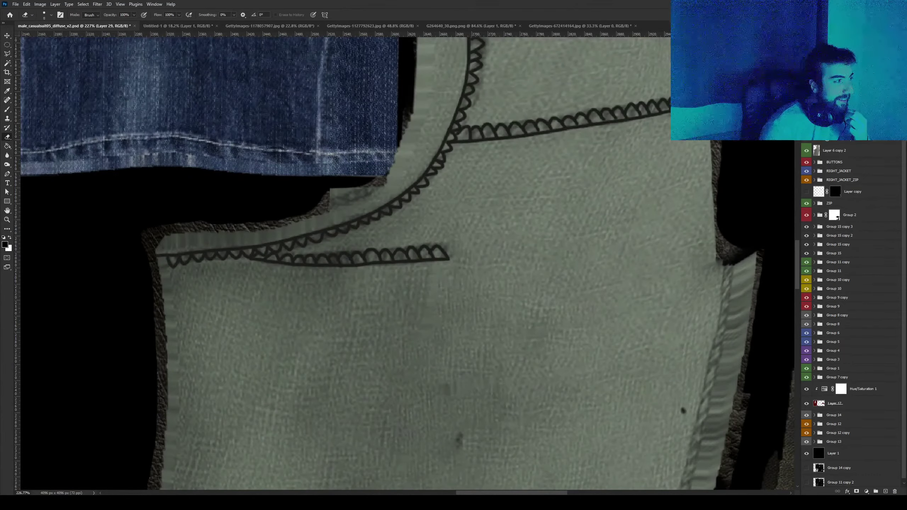
Switch back to the Brush and zoom around the lower seam stitching.
key(b)
alt+scroll(262, 264, up, 2)
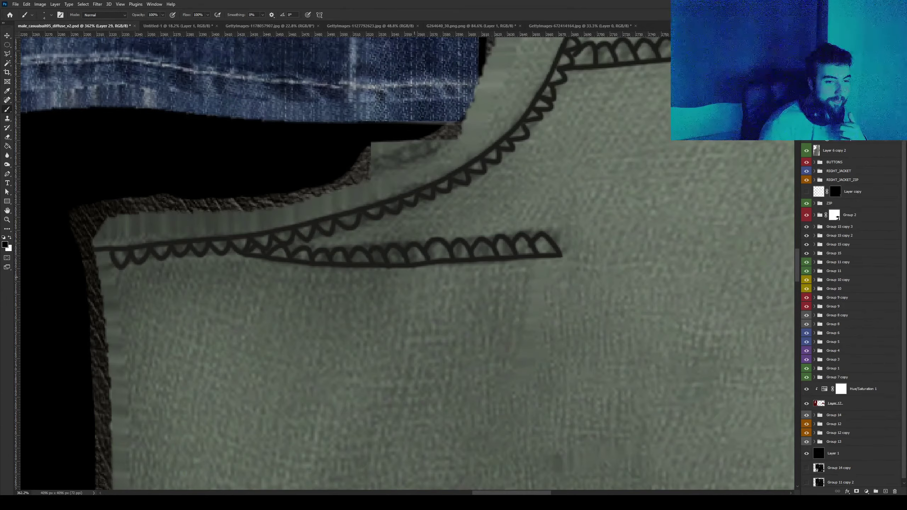
alt+scroll(432, 251, down, 2)
alt+scroll(432, 251, down, 2)
alt+scroll(432, 252, down, 2)
alt+scroll(431, 251, down, 2)
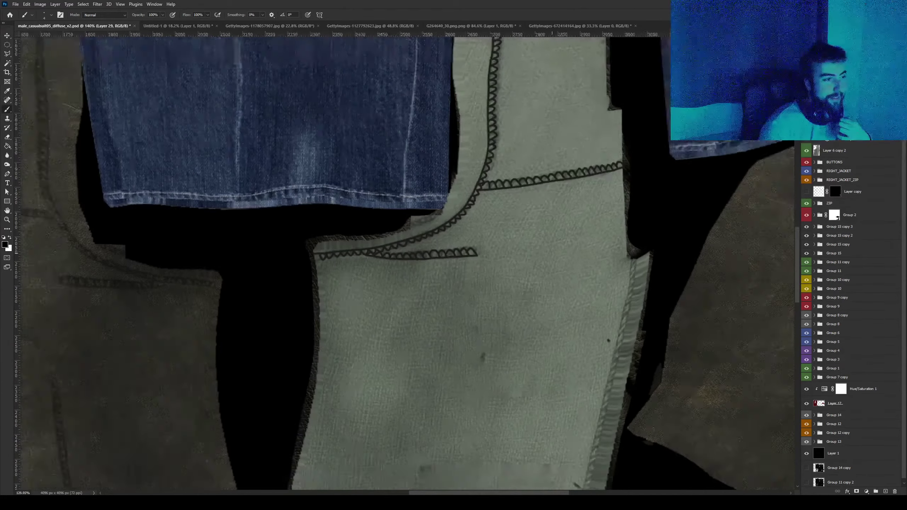
alt+scroll(442, 286, down, 3)
alt+scroll(442, 286, up, 2)
alt+scroll(442, 286, up, 2)
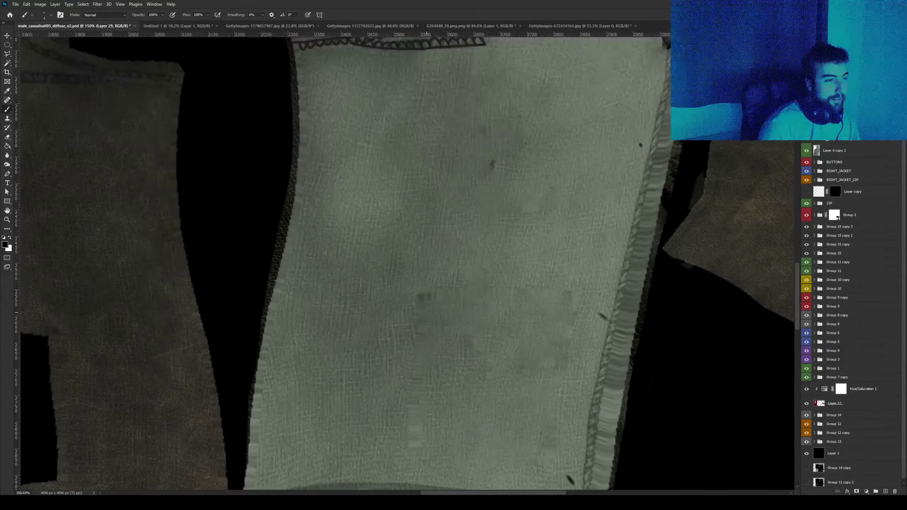
alt+scroll(426, 312, down, 3)
alt+scroll(426, 312, up, 3)
alt+scroll(443, 186, up, 3)
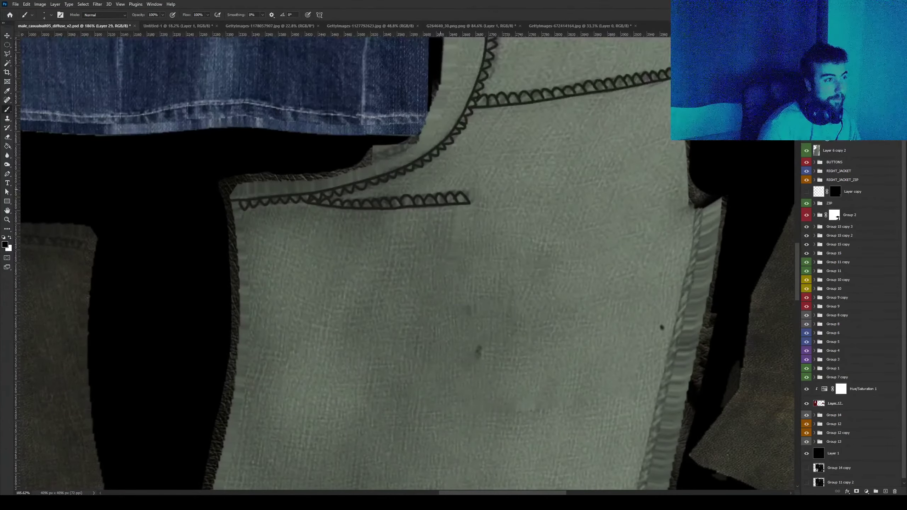
alt+scroll(443, 186, down, 3)
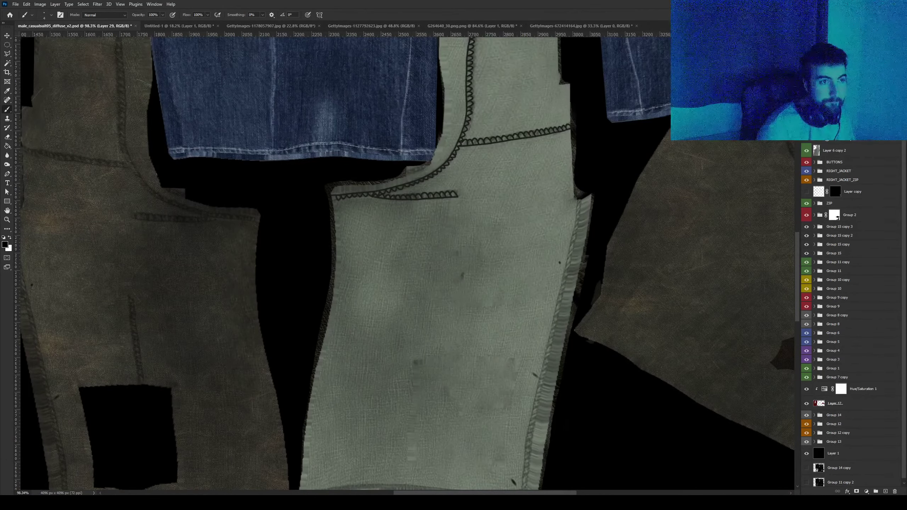
Duplicate the stitching layer and try converting the copy to a Smart Object, then undo.
key(ctrl+j)
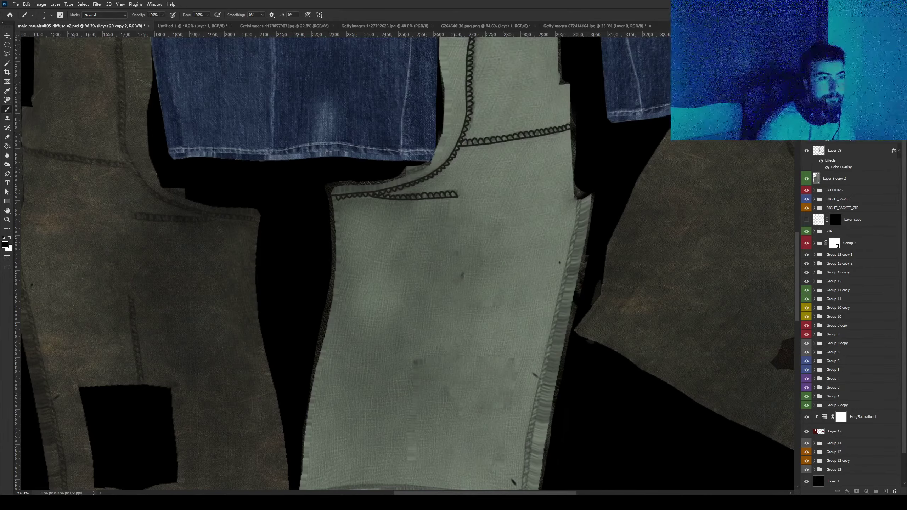
key(ctrl+z)
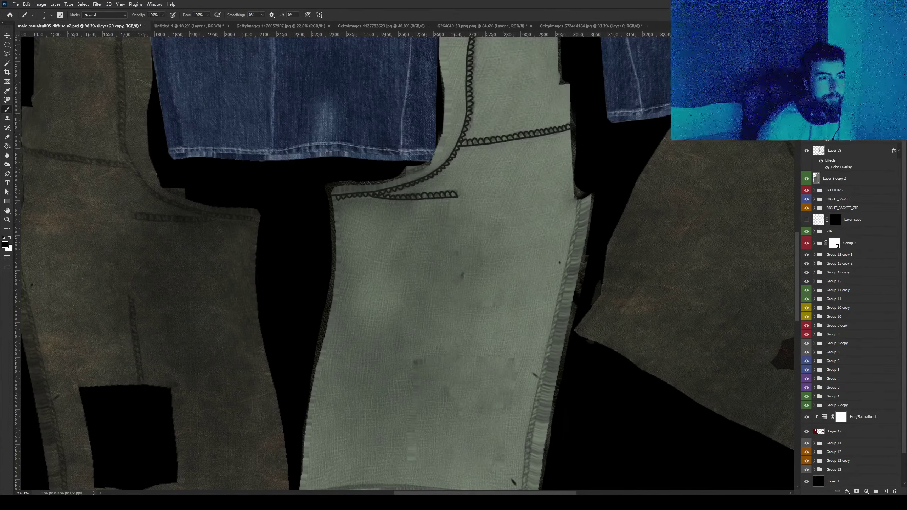
key(ctrl+j)
right_click(835, 150)
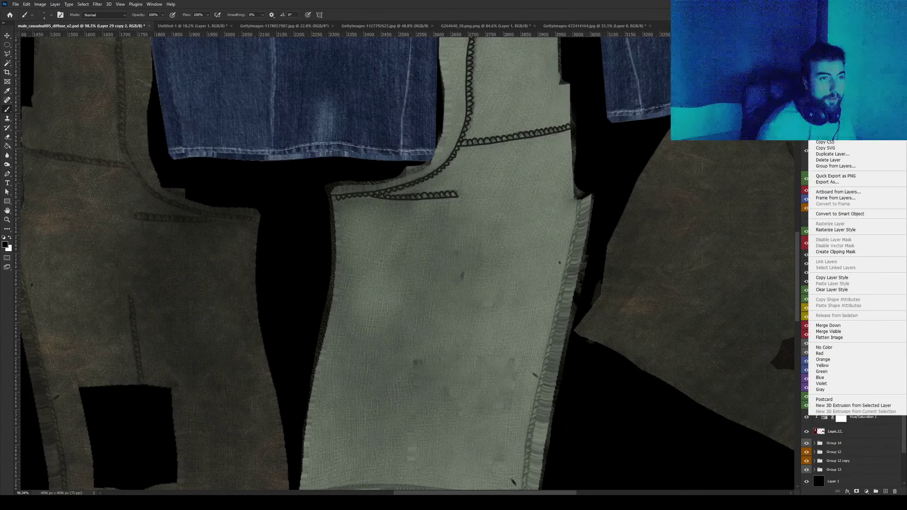
click(840, 213)
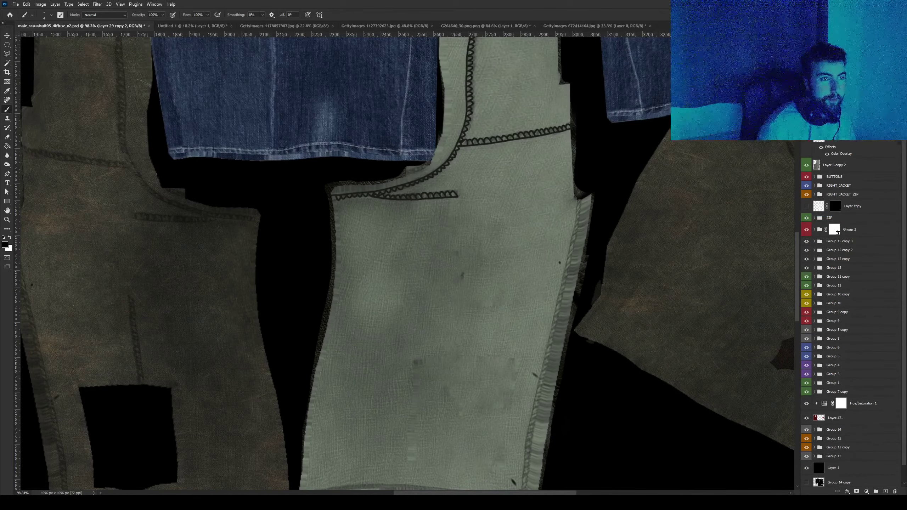
key(ctrl+z)
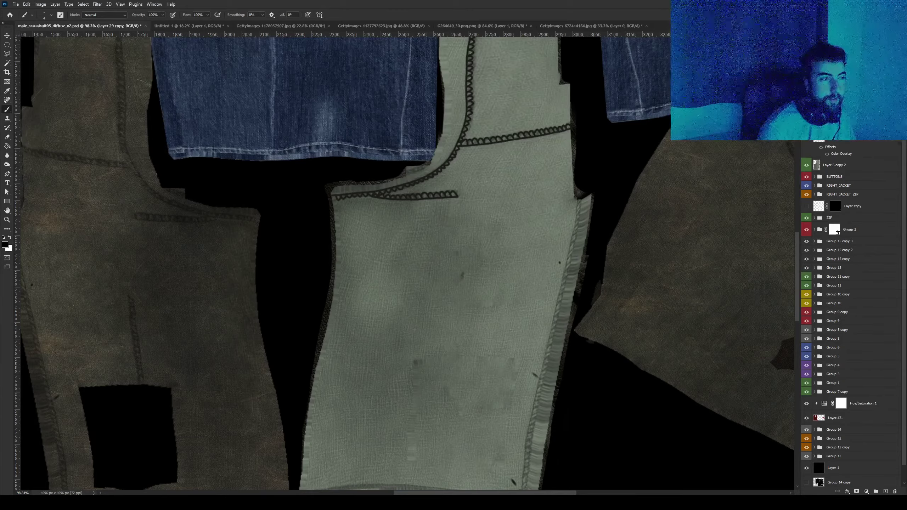
Duplicate the stitching layer again and zoom to review the raised, softened seam.
alt+scroll(473, 158, up, 3)
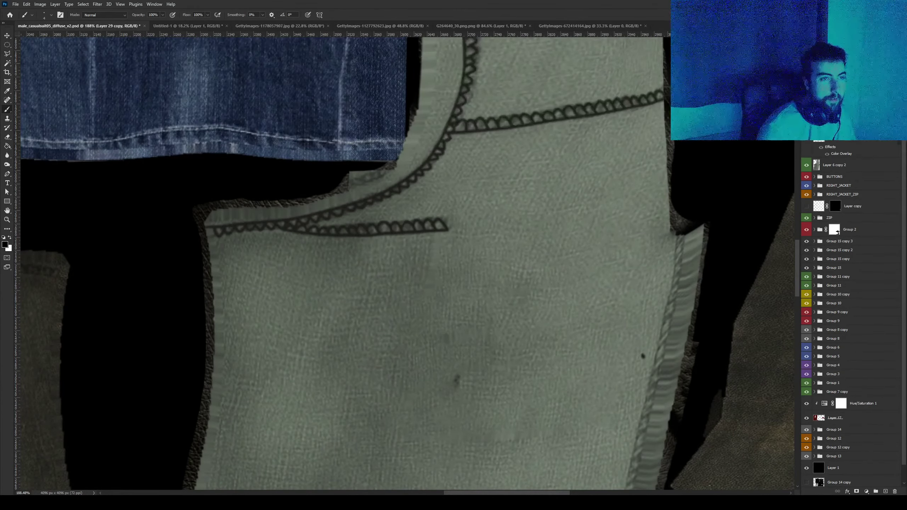
scroll(850, 314, up, 1)
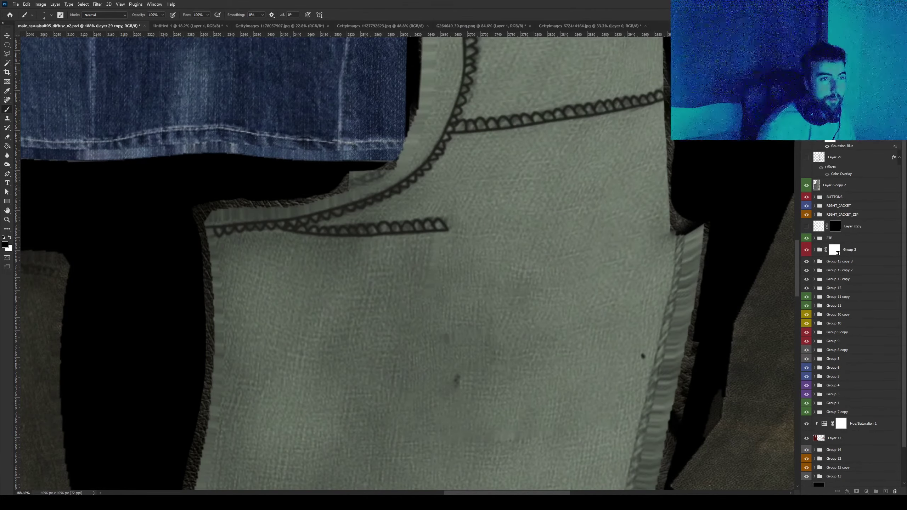
scroll(849, 314, up, 1)
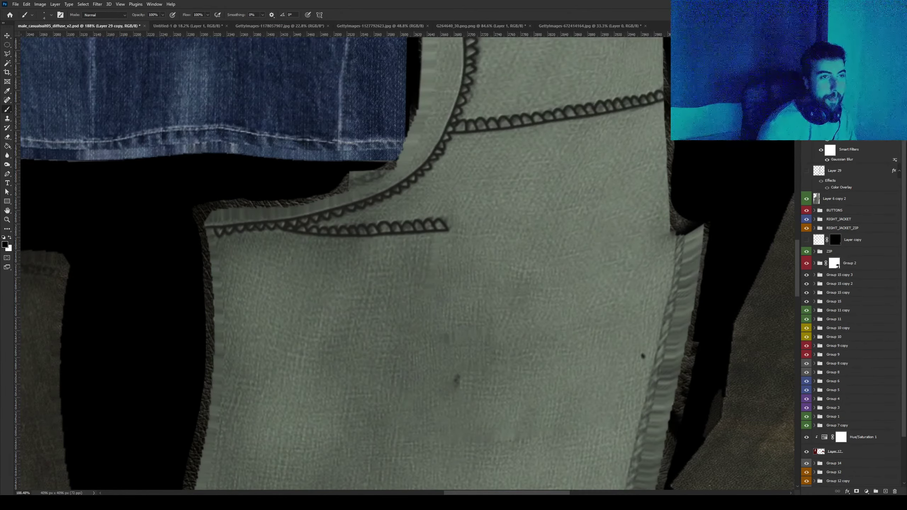
key(ctrl+j)
scroll(850, 314, down, 3)
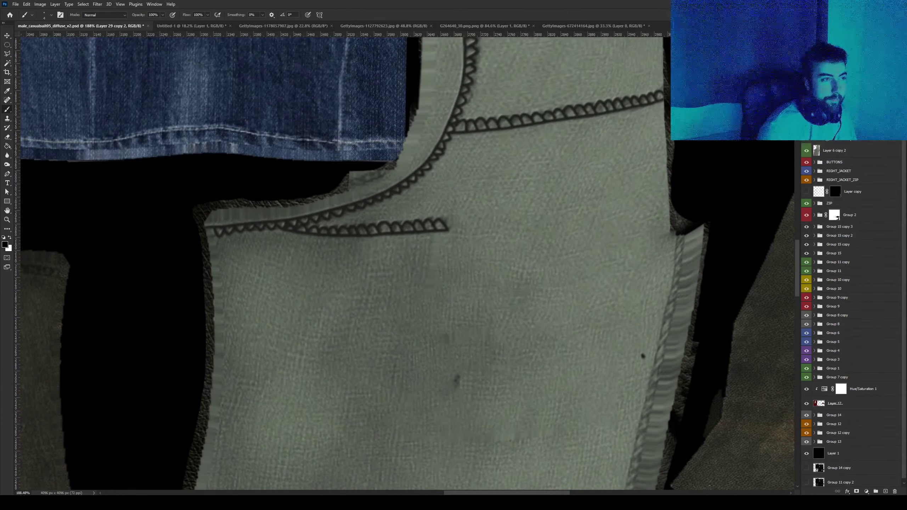
alt+scroll(423, 357, down, 3)
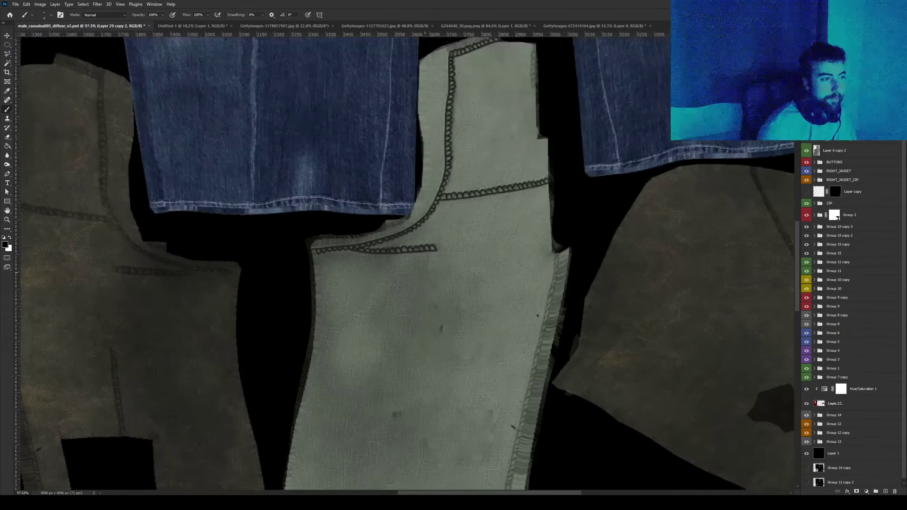
alt+scroll(422, 357, down, 2)
alt+scroll(422, 357, up, 3)
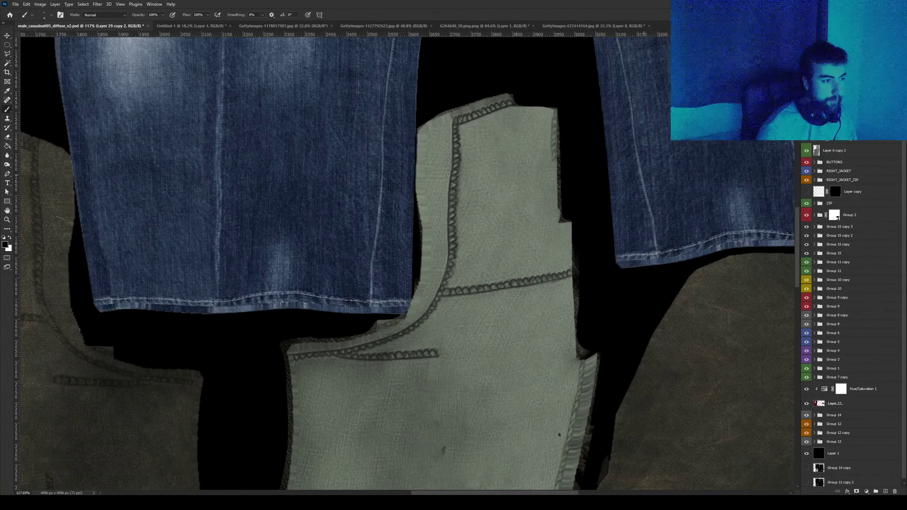
alt+scroll(308, 395, up, 3)
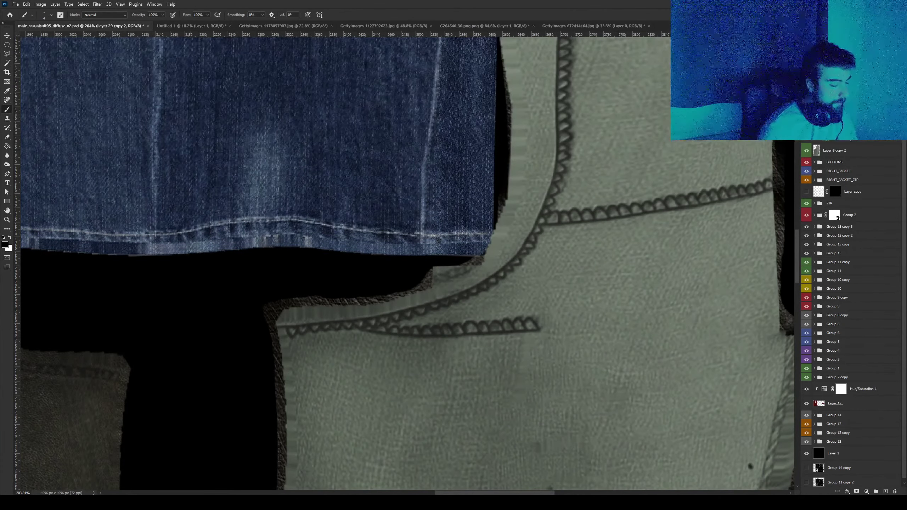
Save the texture as PNG over male_casualsuit05_diffuse_v2 in Images, then go to Cinema 4D.
key(ctrl+shift+s)
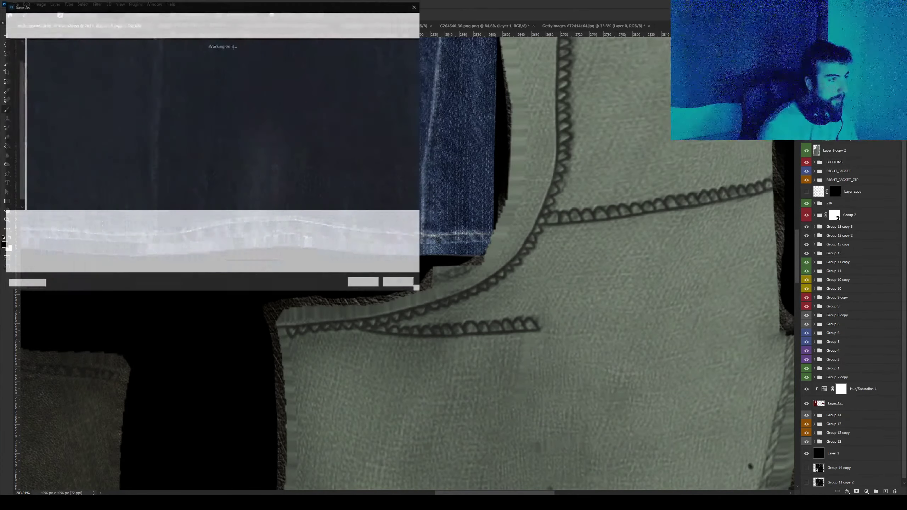
click(140, 17)
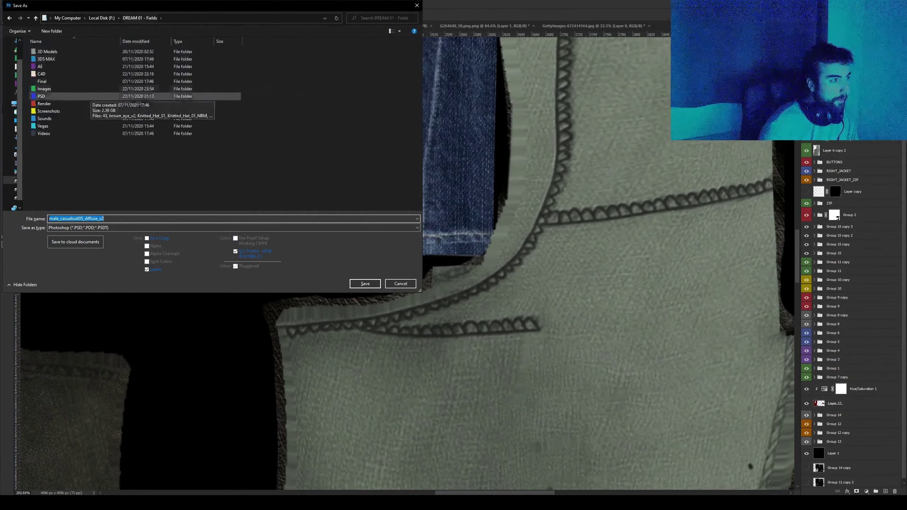
double_click(44, 88)
click(232, 227)
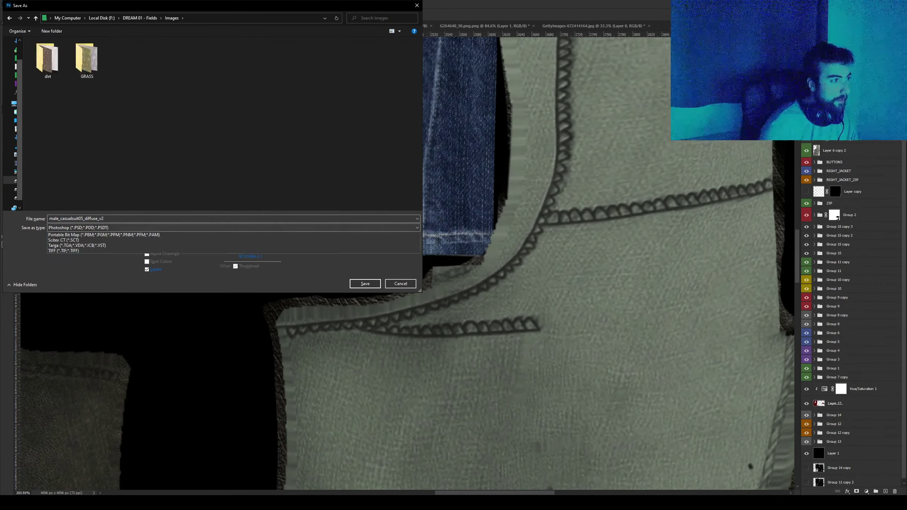
click(72, 325)
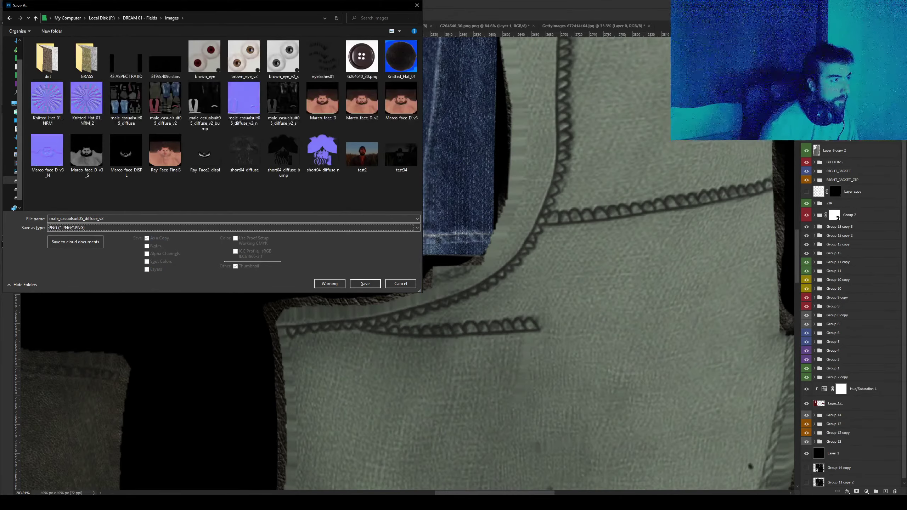
key(Return)
key(y)
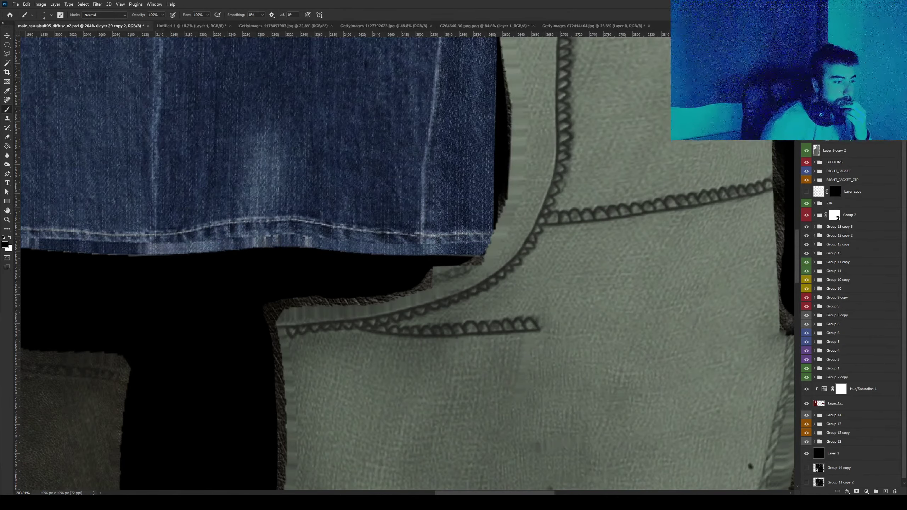
click(207, 468)
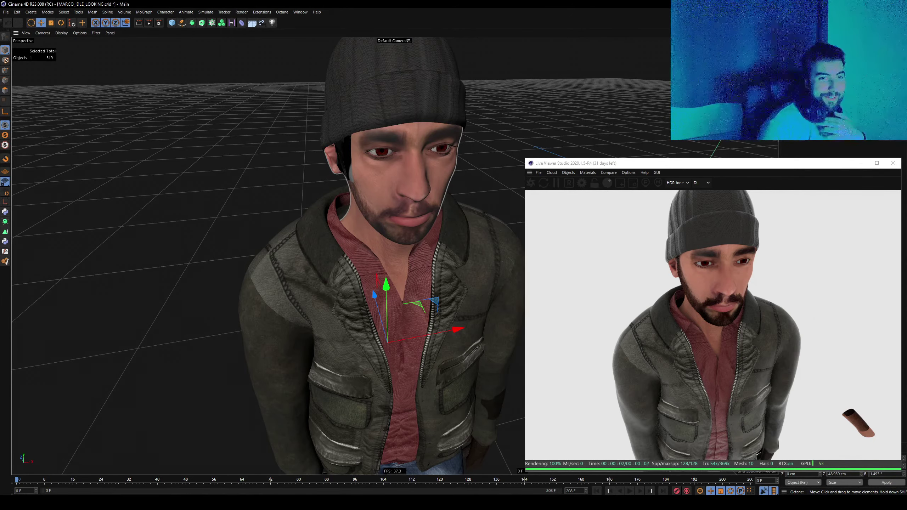
Reframe the jacket, view the JACKET Diffuse ImageTexture settings, then return to Photoshop.
alt+drag(402, 264, 395, 255)
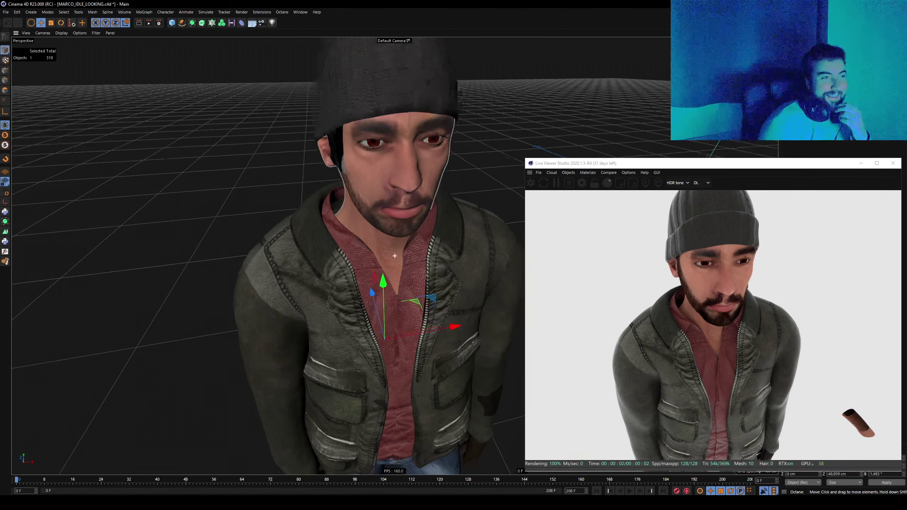
scroll(395, 256, up, 3)
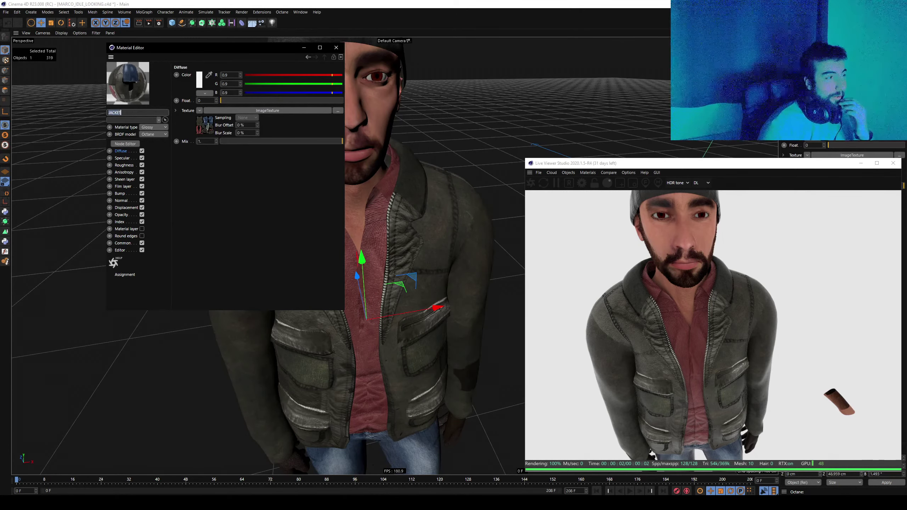
click(267, 111)
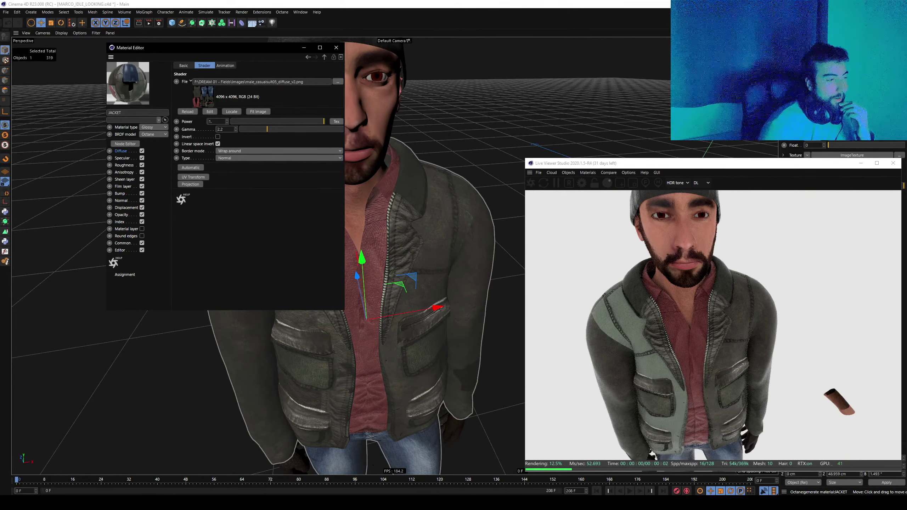
key(alt+Tab)
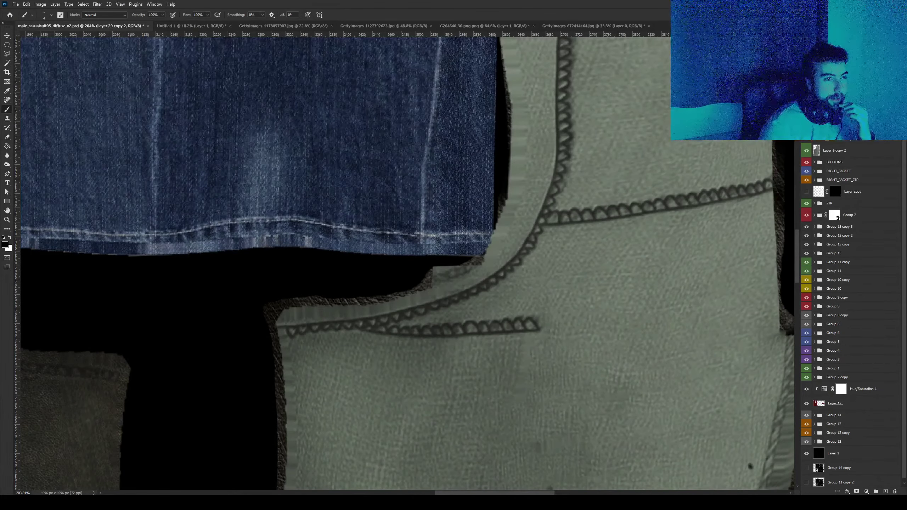
Hide Layer 6 copy 2 and re-save as PNG over diffuse_v2 in Images, then view Cinema 4D.
click(807, 150)
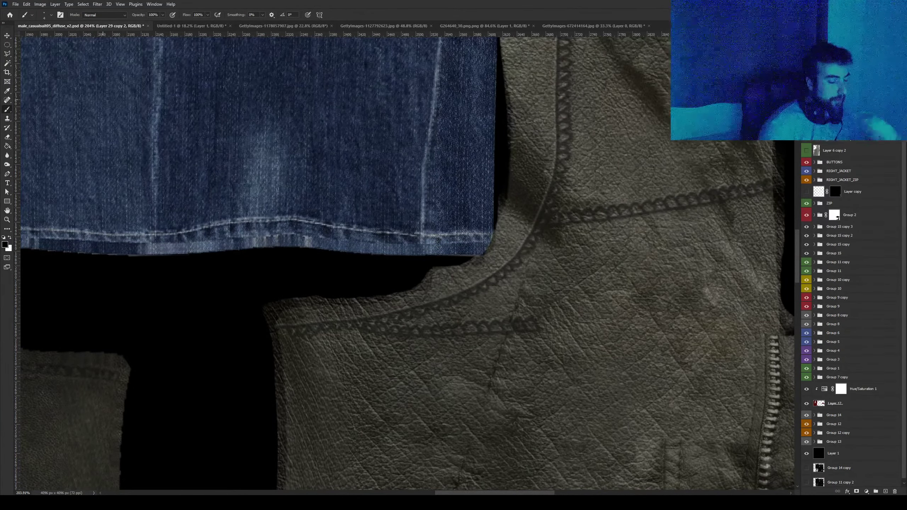
key(ctrl+shift+s)
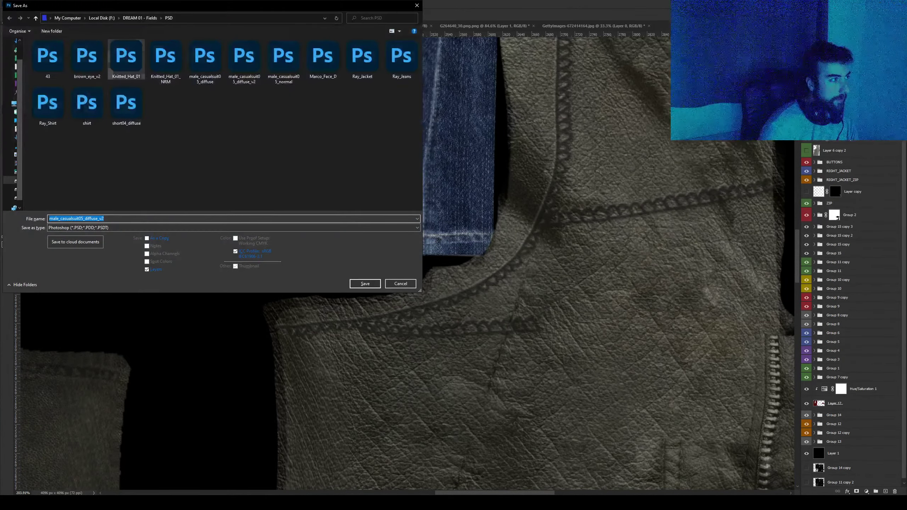
click(140, 18)
double_click(46, 89)
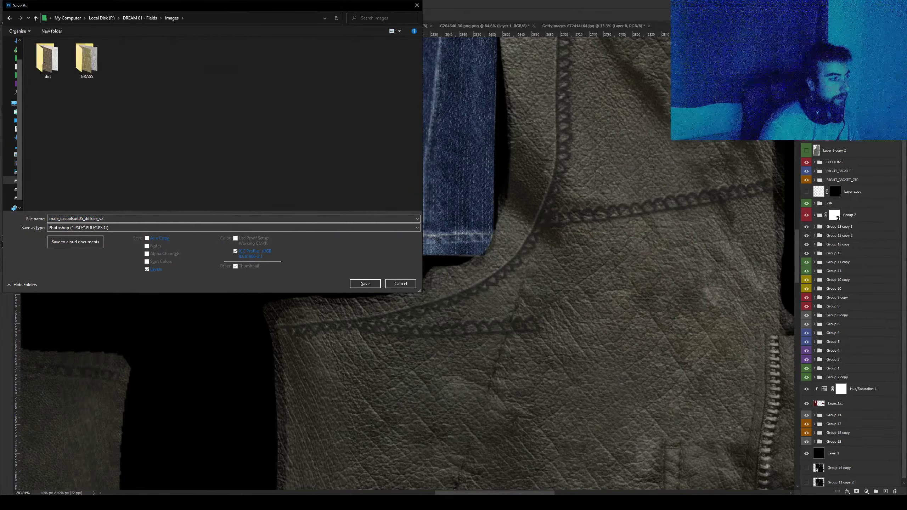
key(alt+t)
key(alt+Down)
key(Down)
key(Down)
key(Return)
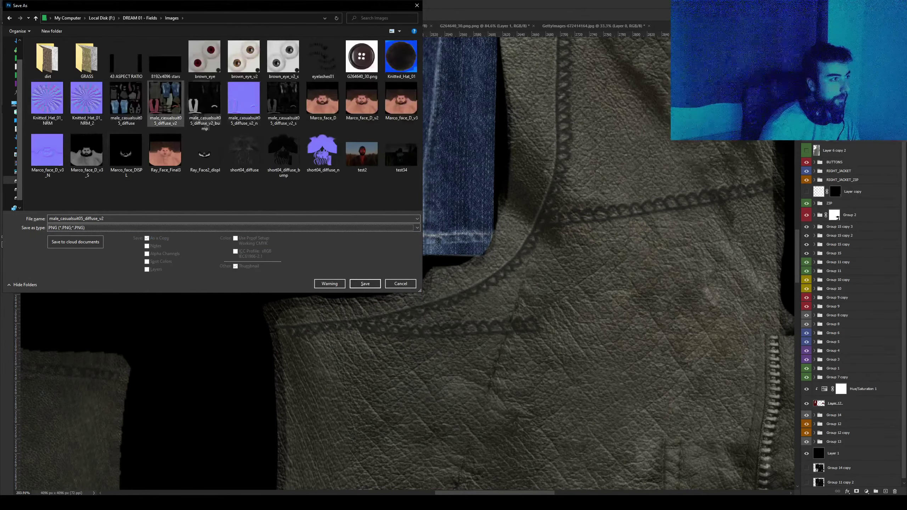
key(Return)
click(475, 251)
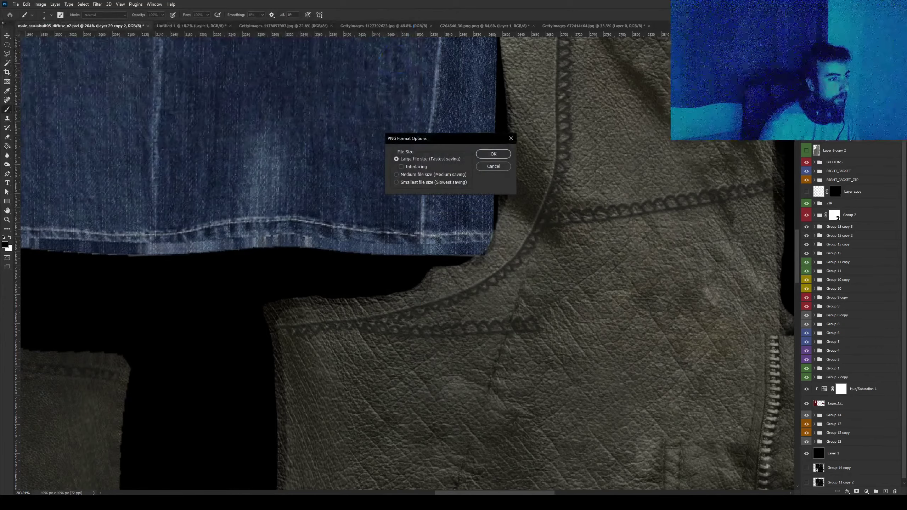
key(Return)
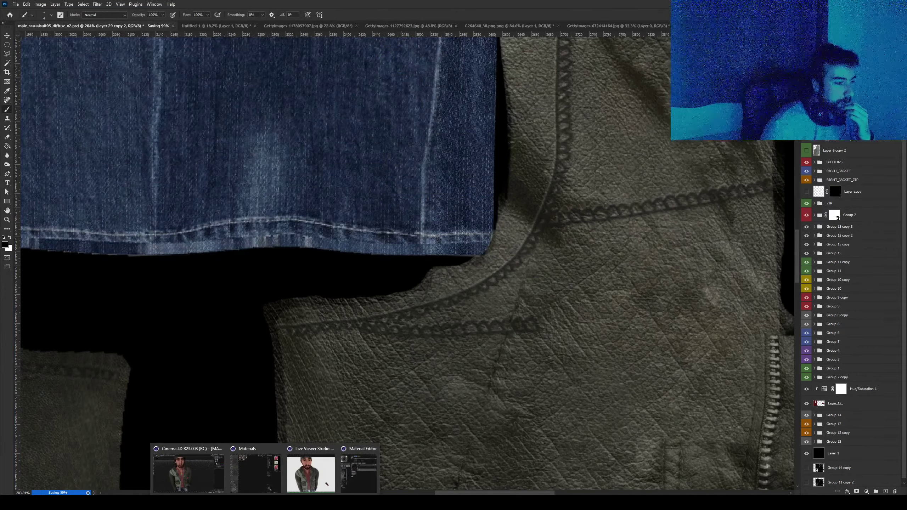
click(188, 472)
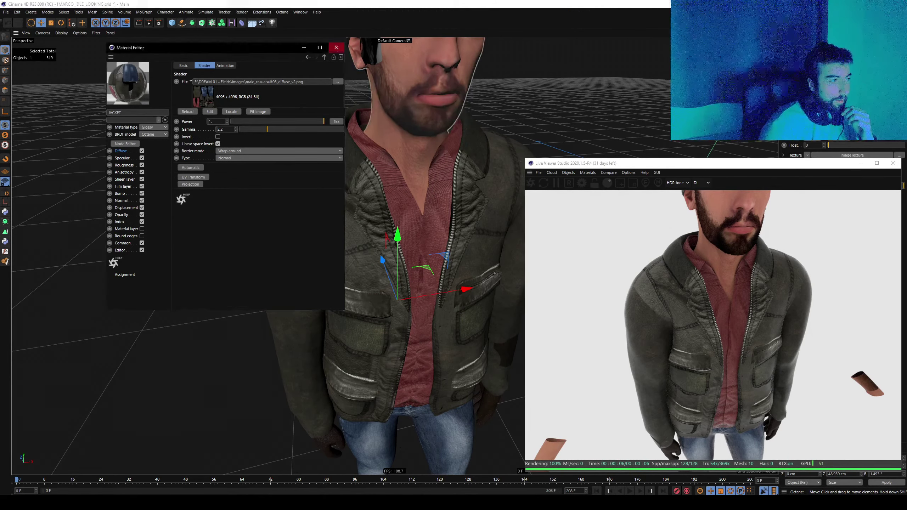
Close the material settings and orbit the jacket front to check the even dark leather.
click(336, 48)
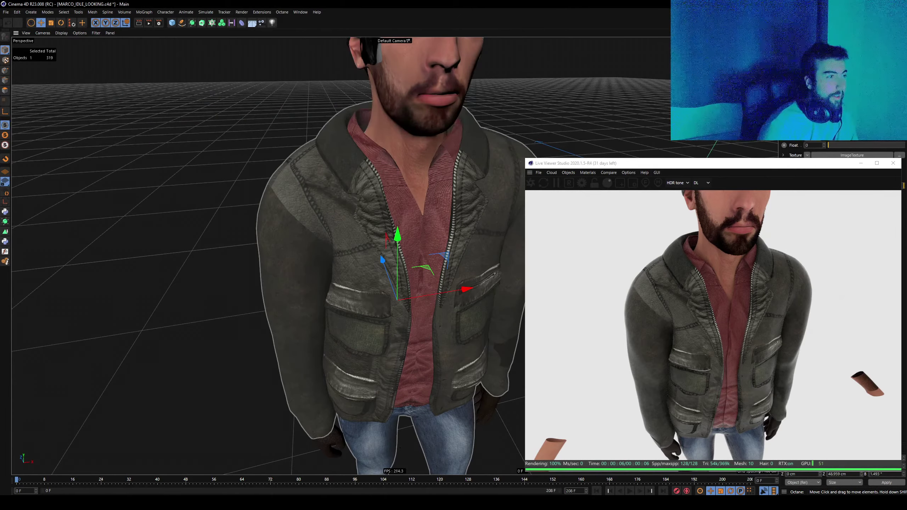
mouse_move(322, 251)
alt+mouse_down()
mouse_move(428, 250)
mouse_move(357, 251)
alt+mouse_up()
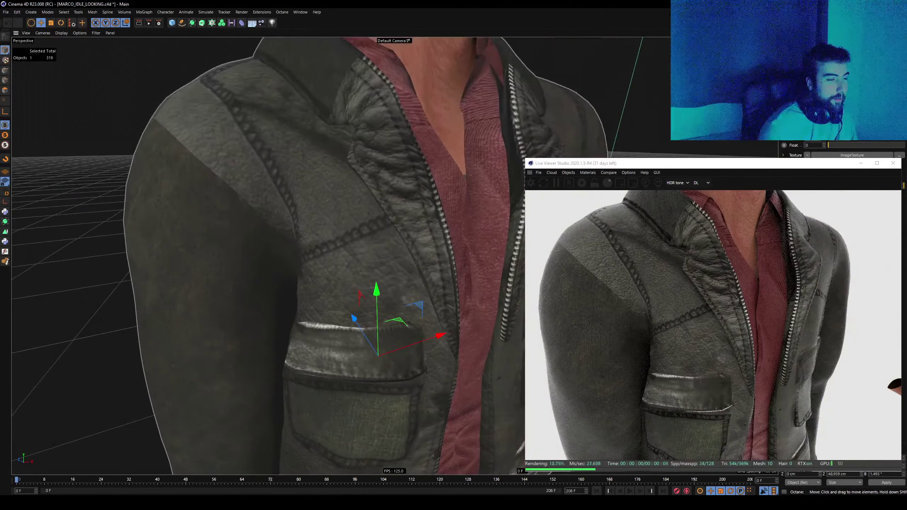
scroll(383, 340, down, 3)
scroll(382, 339, down, 3)
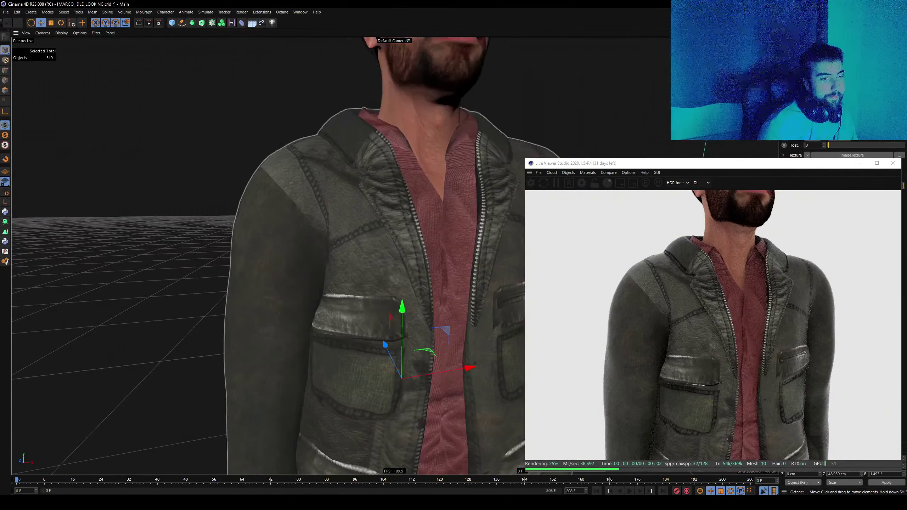
alt+drag(383, 339, 414, 339)
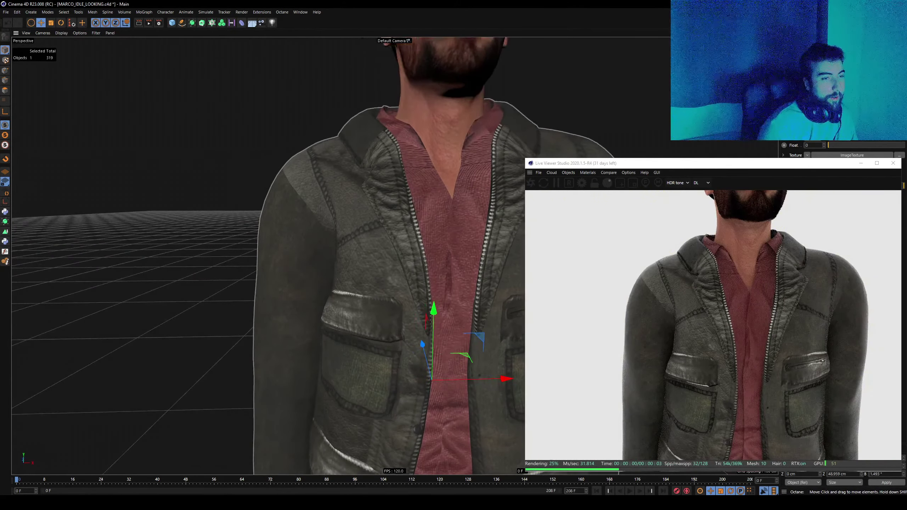
mouse_move(447, 256)
alt+mouse_down()
mouse_move(394, 256)
mouse_move(428, 256)
alt+mouse_up()
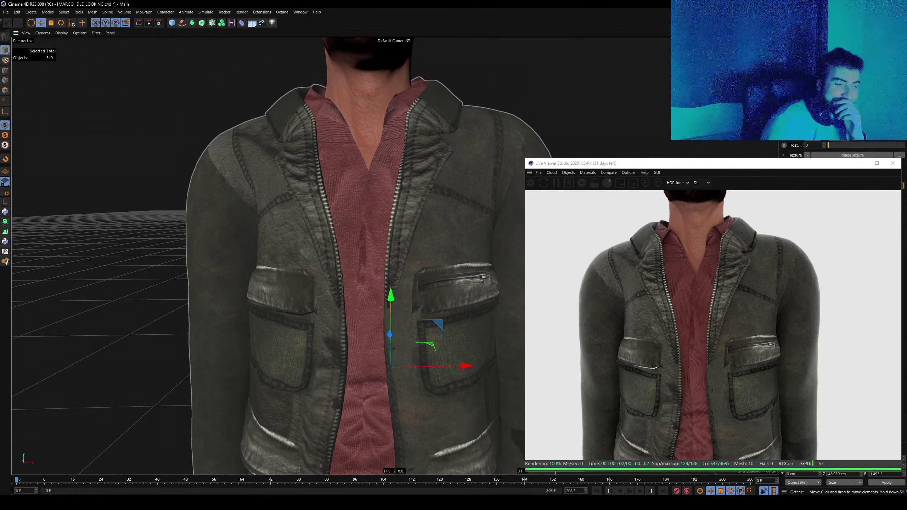
Orbit and zoom around the character's head to view the face from the side, front and three-quarter.
alt+middle_drag(410, 190, 394, 256)
click(339, 214)
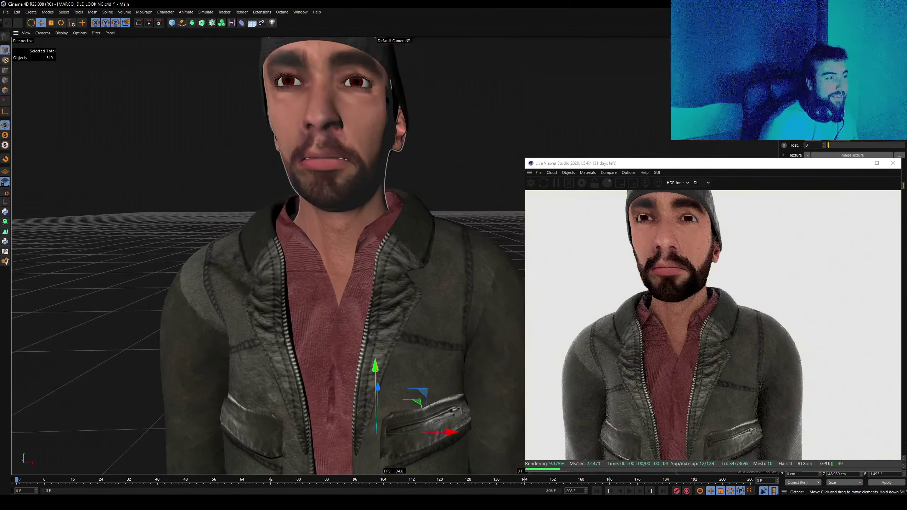
alt+drag(214, 186, 306, 185)
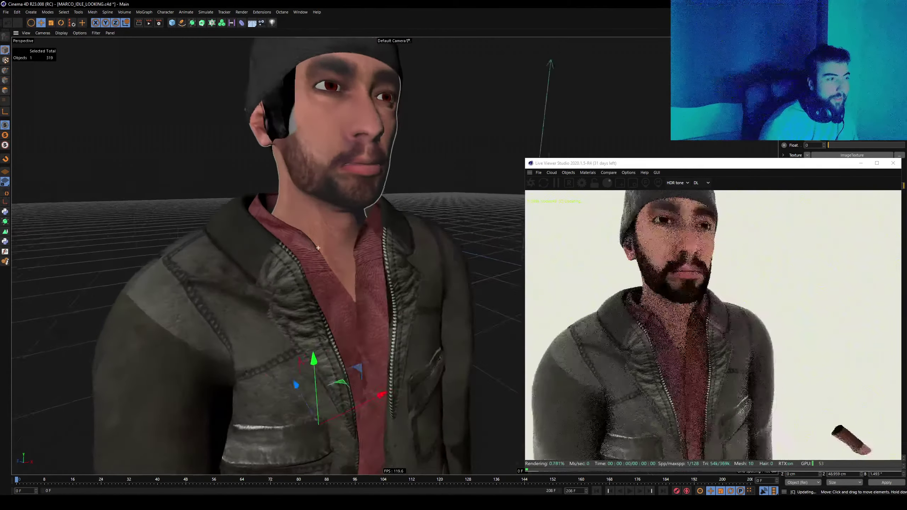
scroll(306, 185, up, 5)
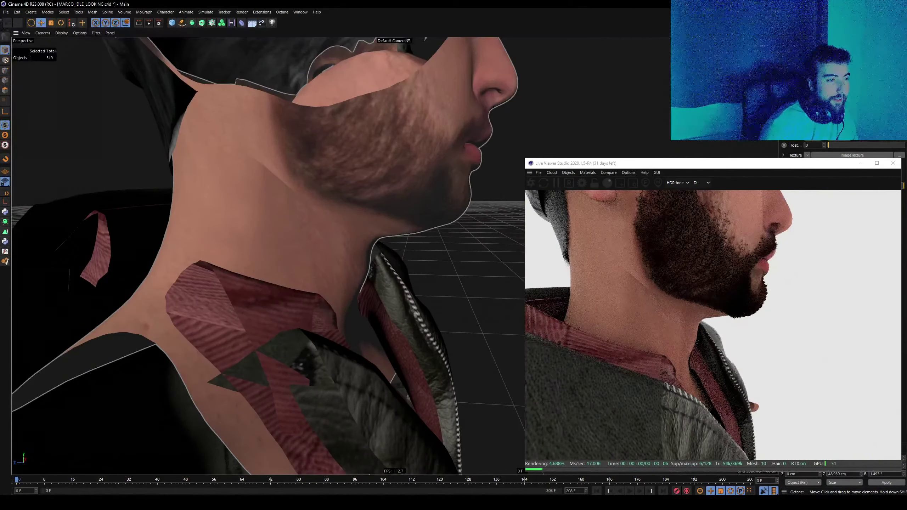
alt+drag(271, 222, 272, 172)
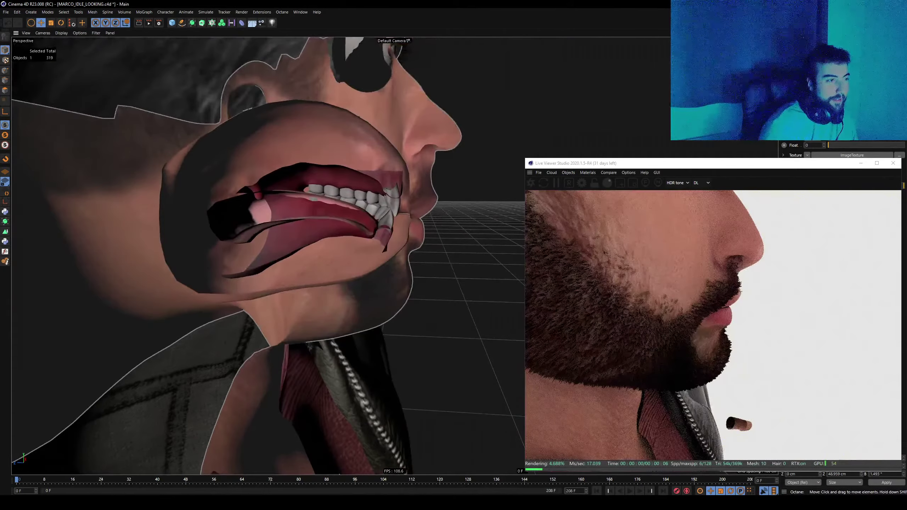
alt+drag(271, 206, 356, 206)
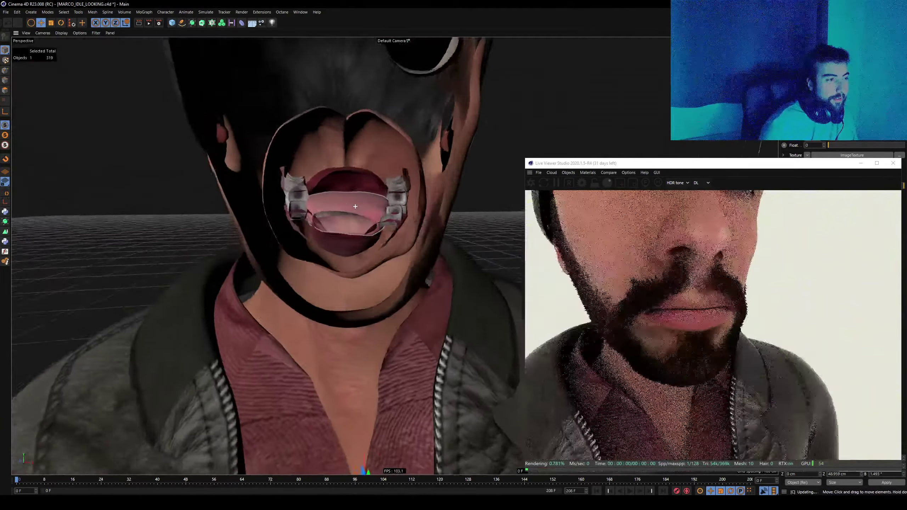
scroll(356, 207, down, 5)
scroll(355, 207, up, 2)
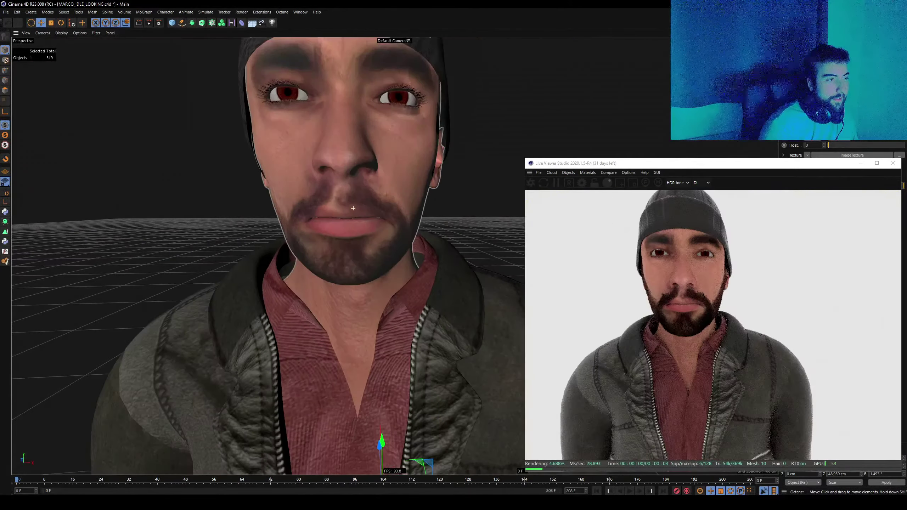
scroll(355, 206, up, 2)
mouse_move(356, 206)
alt+mouse_down()
mouse_move(343, 229)
mouse_move(407, 267)
alt+mouse_up()
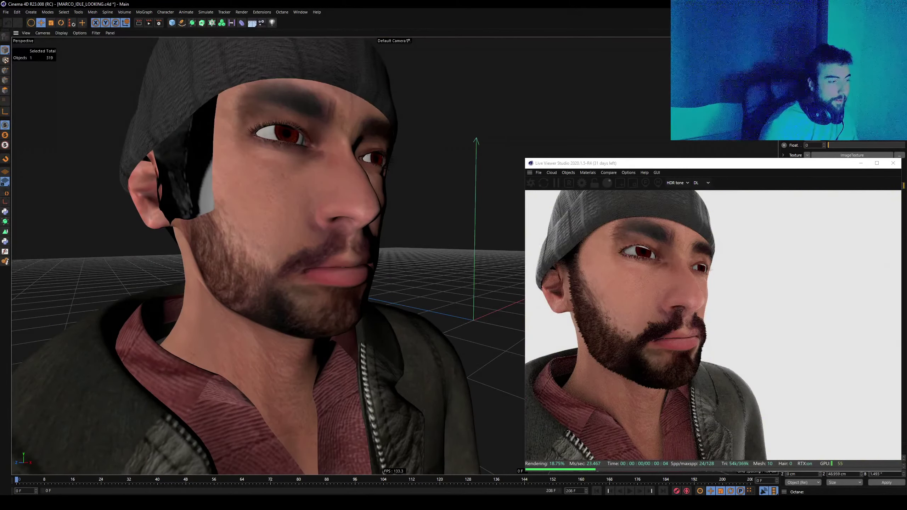
Play the character animation and return it to the first frame.
key(F8)
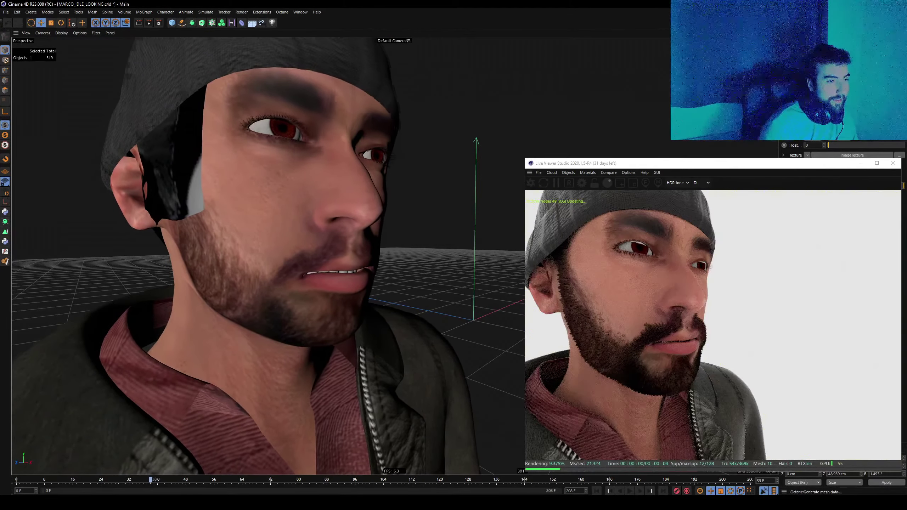
key(shift+f)
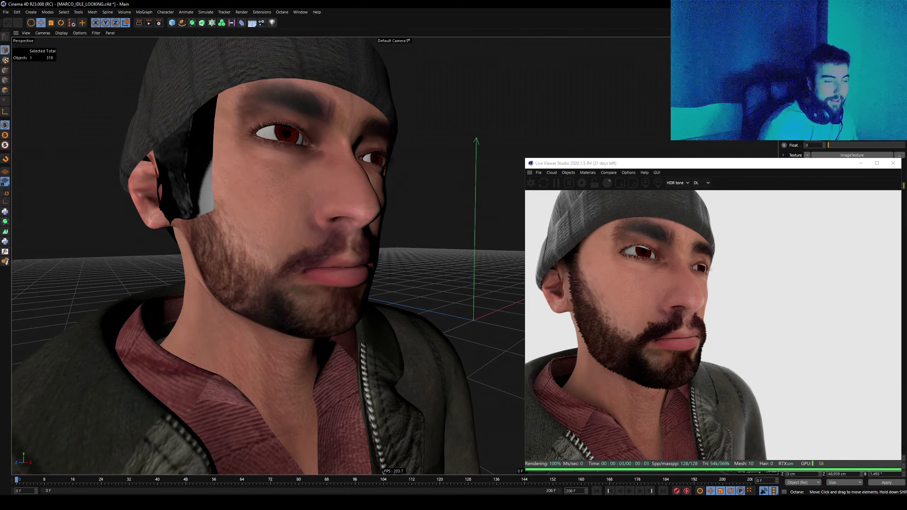
scroll(237, 255, down, 5)
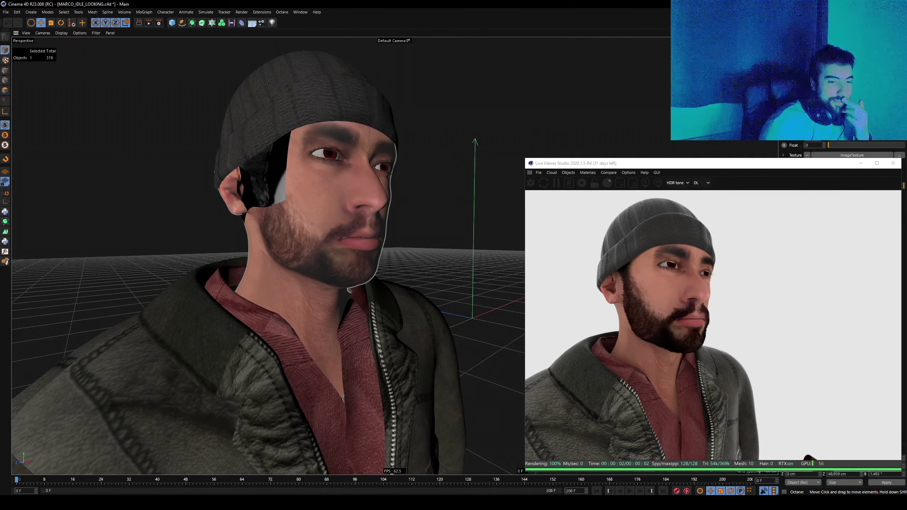
scroll(395, 255, down, 5)
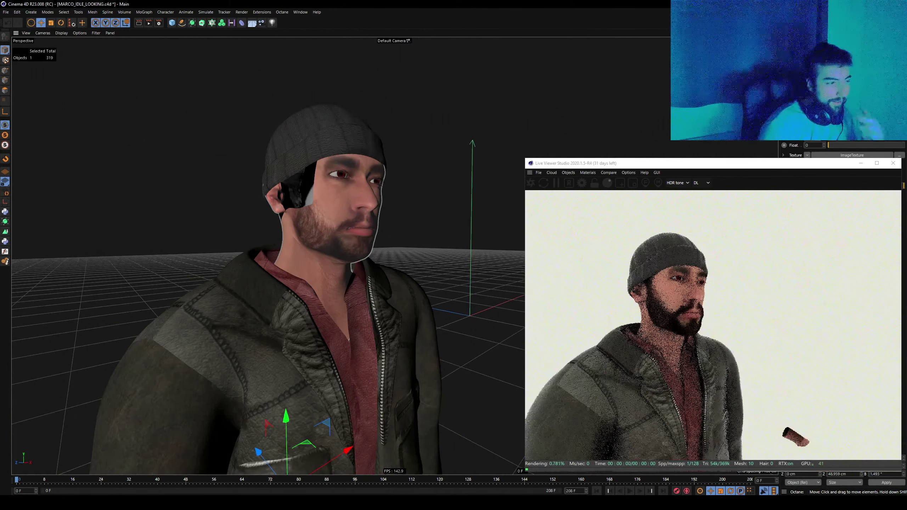
Orbit and zoom around the jacket from the back to a close view of the chest pocket.
alt+middle_drag(395, 256, 333, 244)
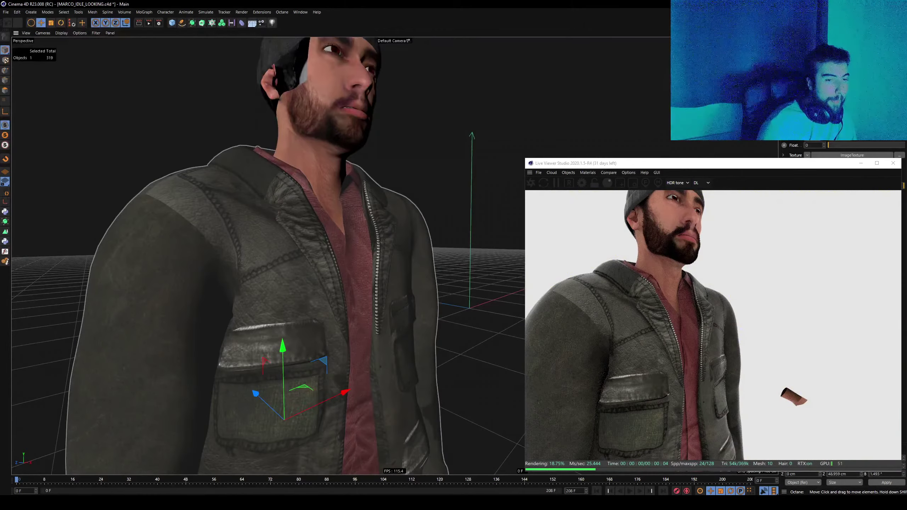
scroll(333, 244, up, 3)
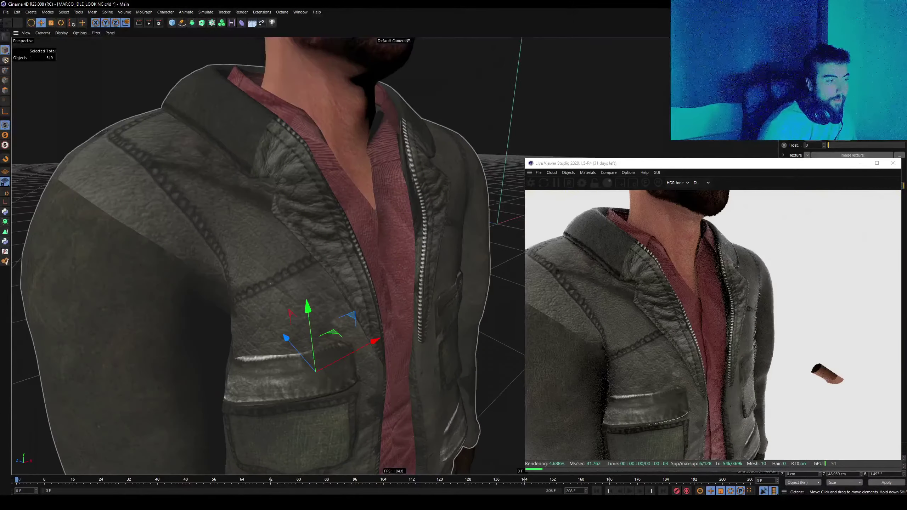
scroll(333, 244, up, 3)
scroll(297, 250, down, 5)
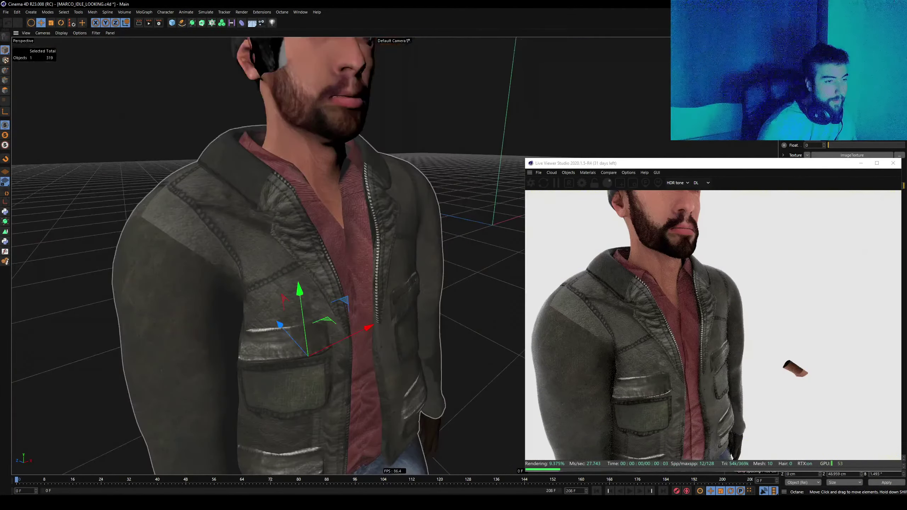
scroll(298, 250, up, 2)
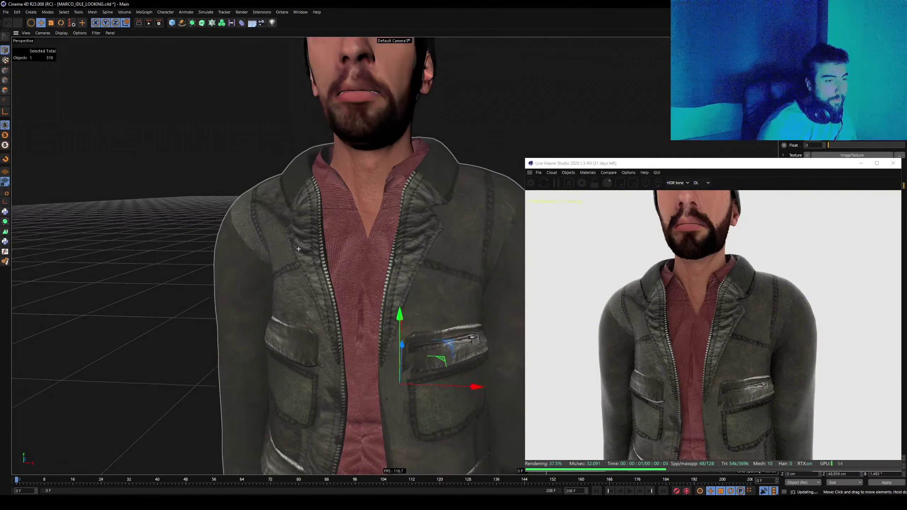
alt+drag(297, 250, 299, 249)
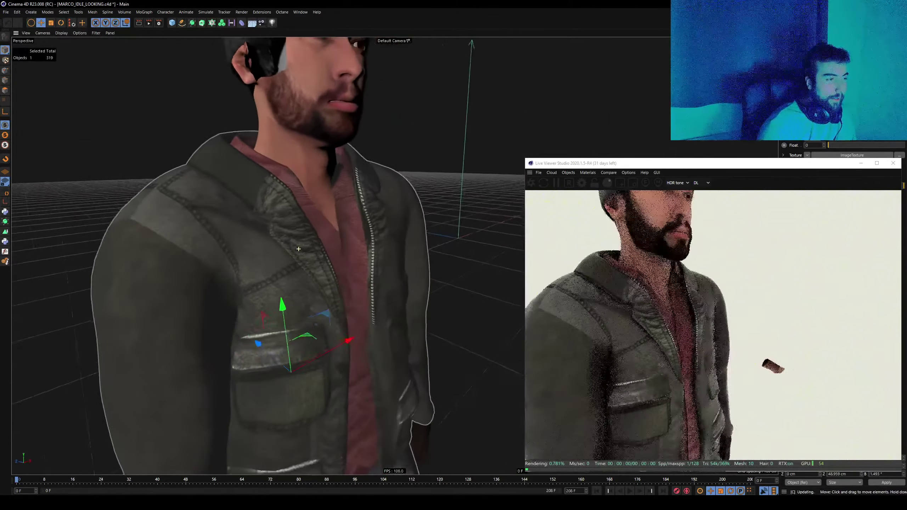
mouse_move(299, 249)
alt+mouse_down()
mouse_move(272, 249)
mouse_move(311, 224)
alt+mouse_up()
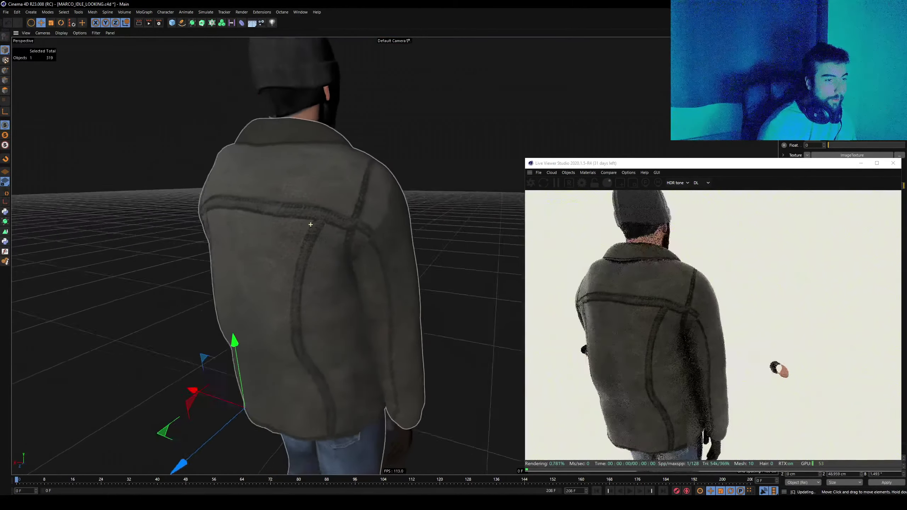
mouse_move(311, 224)
alt+mouse_down()
mouse_move(350, 229)
mouse_move(306, 278)
mouse_move(357, 275)
alt+mouse_up()
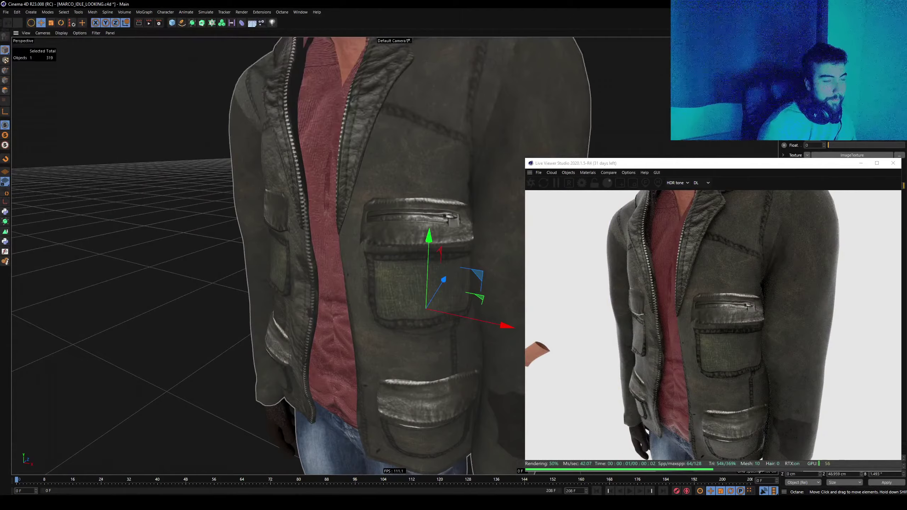
scroll(439, 279, up, 3)
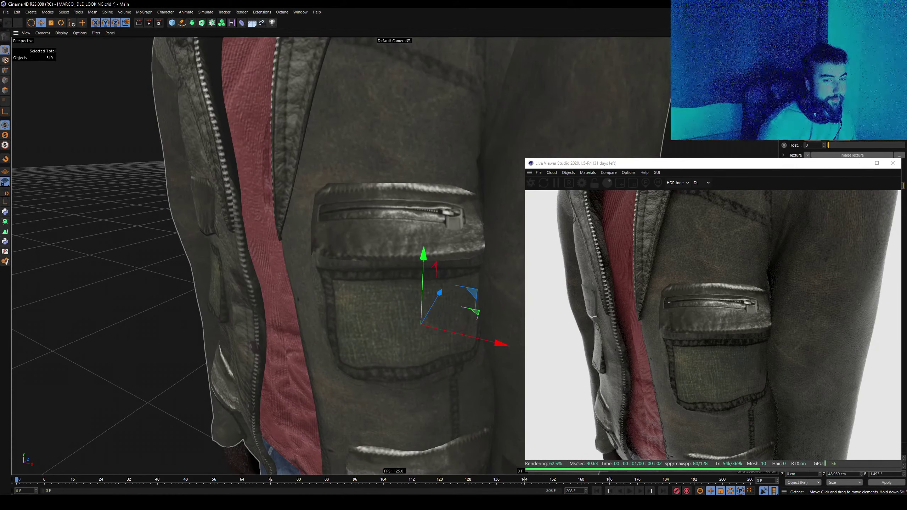
alt+drag(372, 247, 394, 255)
scroll(395, 256, down, 3)
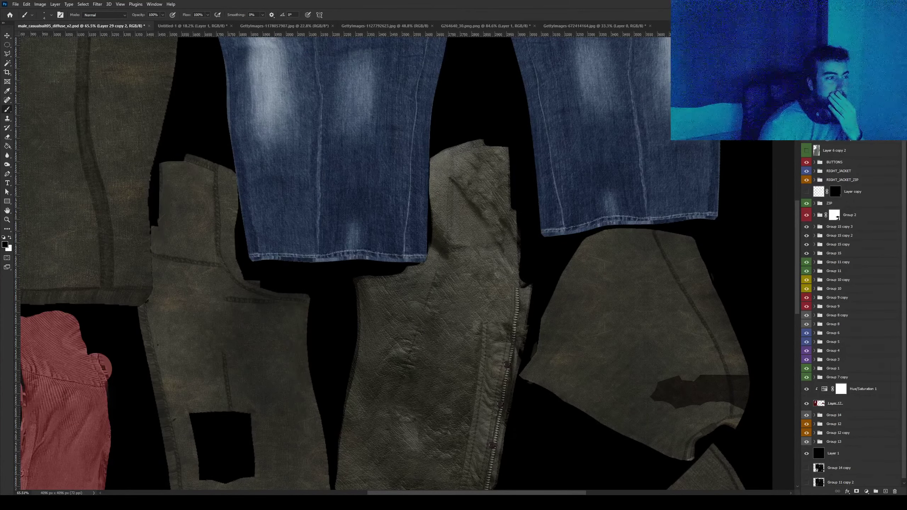
Fit the whole texture sheet on screen, then zoom in on the jacket's zipper area.
key(ctrl+0)
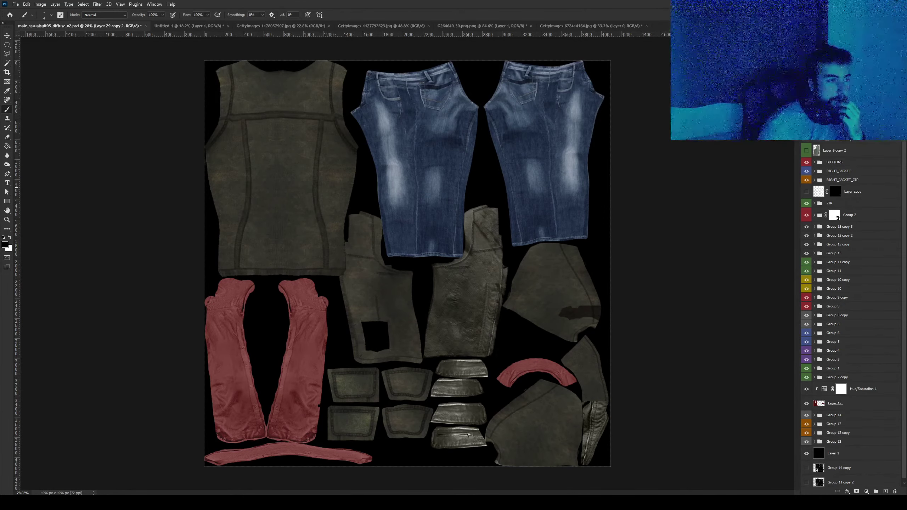
alt+scroll(482, 314, up, 3)
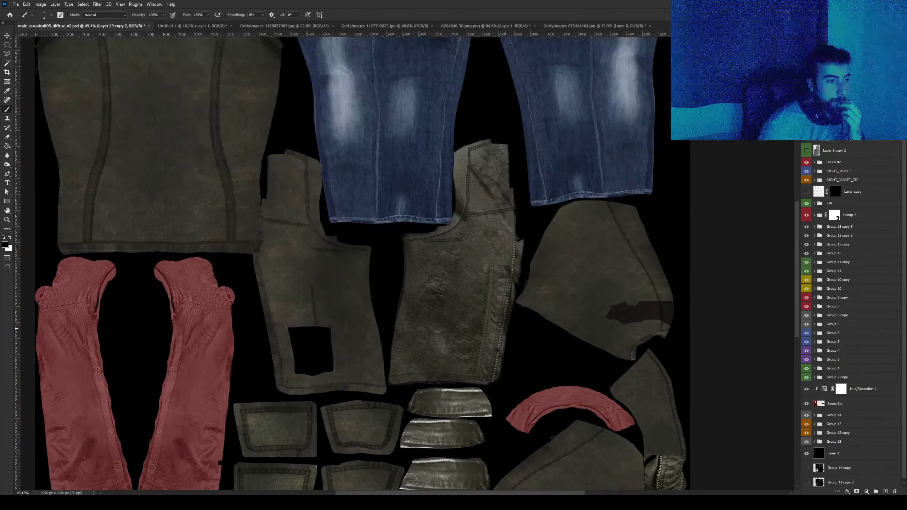
alt+scroll(512, 286, up, 2)
alt+scroll(512, 286, up, 2)
alt+scroll(512, 286, up, 1)
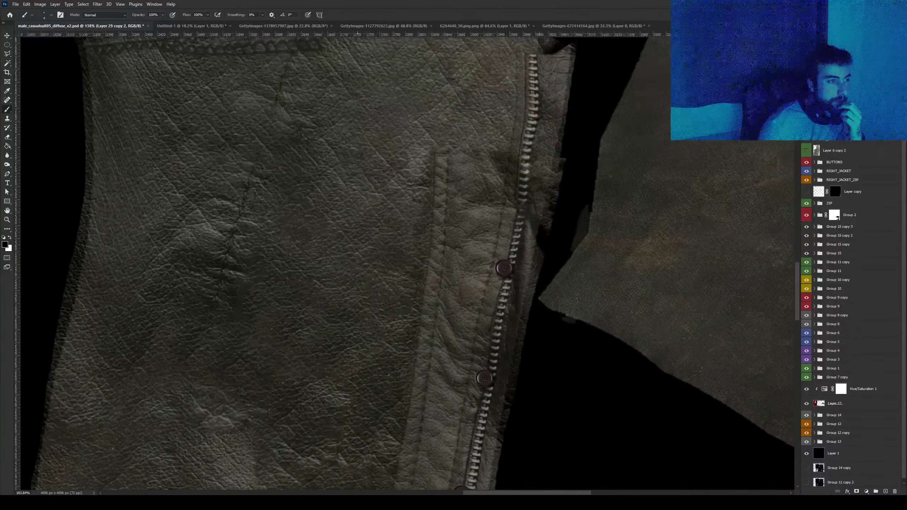
alt+scroll(512, 286, up, 1)
scroll(393, 250, up, 3)
alt+scroll(393, 250, down, 1)
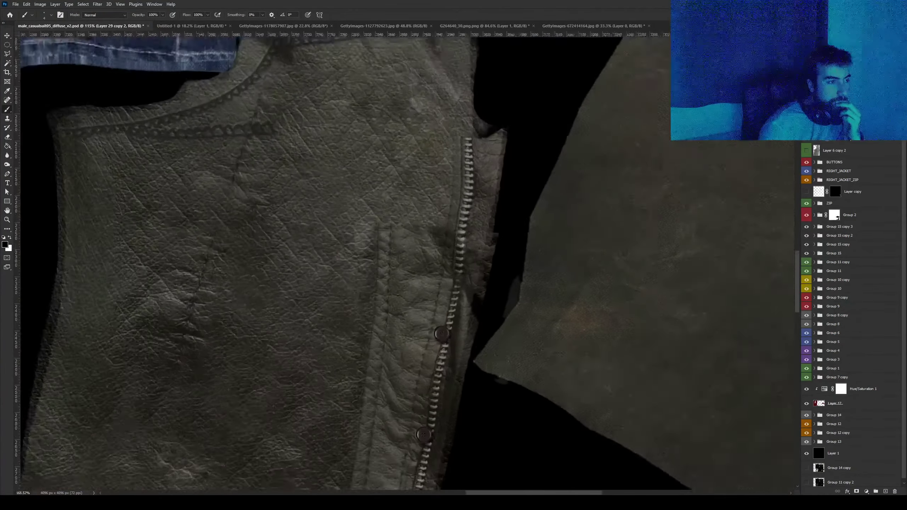
Show and expand the RIGHT_JACKET_ZIP group, collapse BOTTOM, and select Layer 22.
key(v)
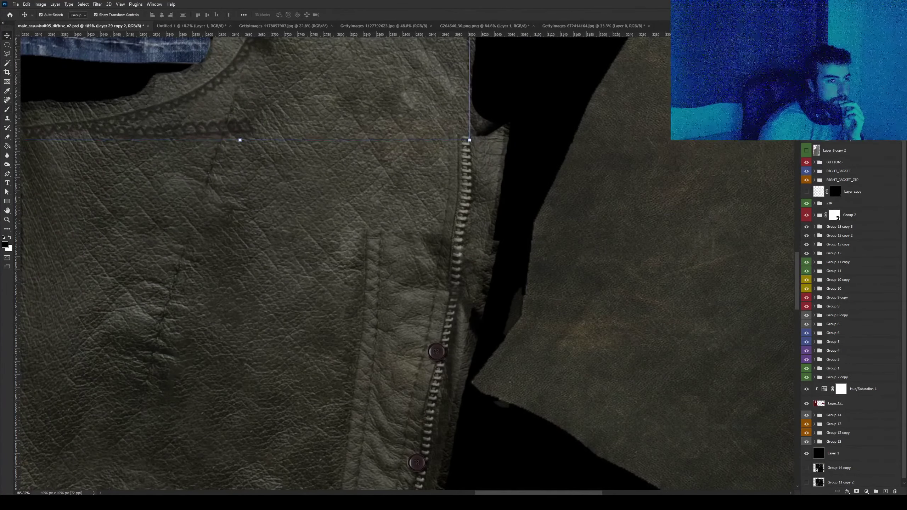
click(857, 180)
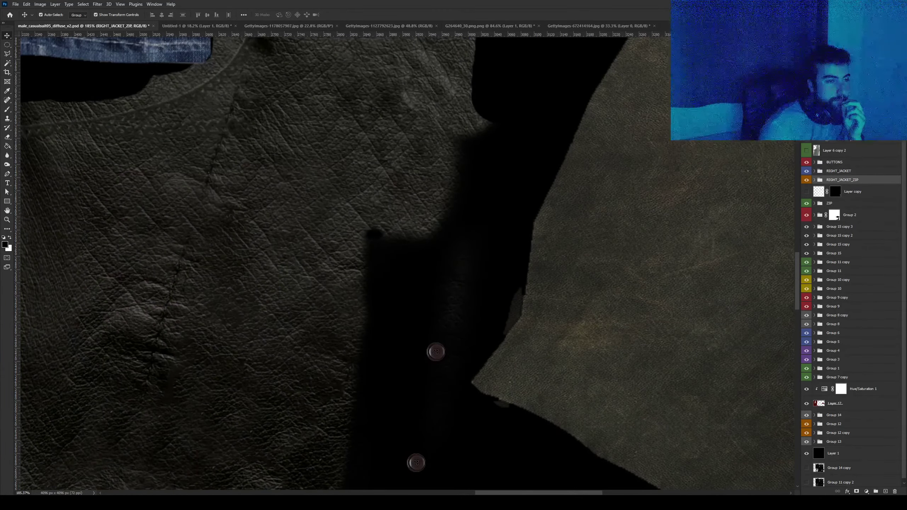
click(806, 179)
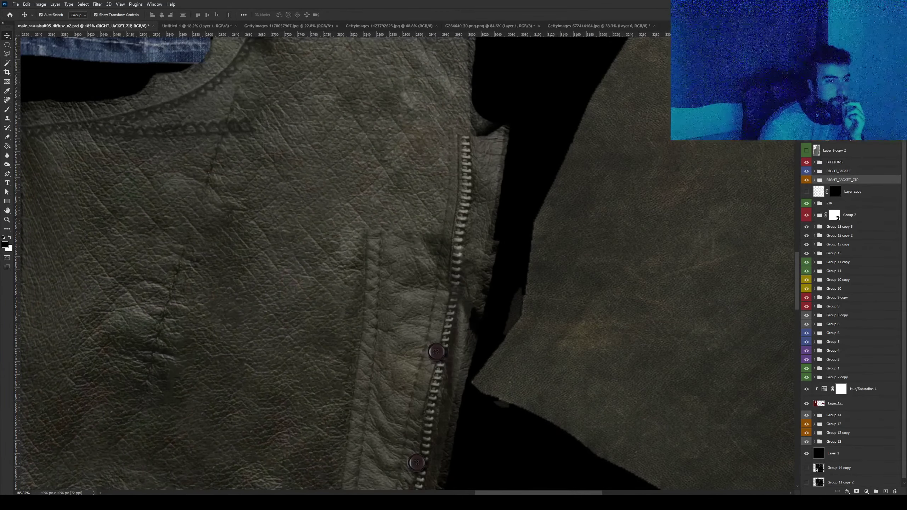
click(806, 192)
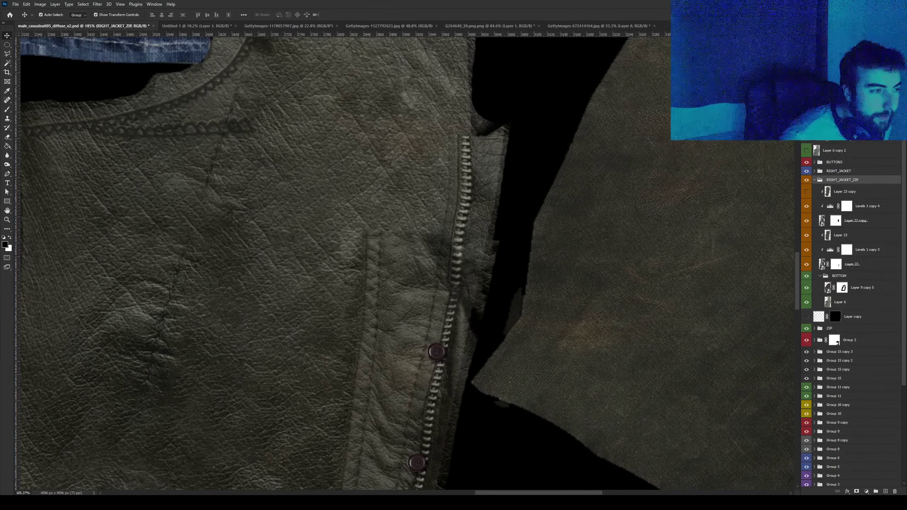
click(807, 192)
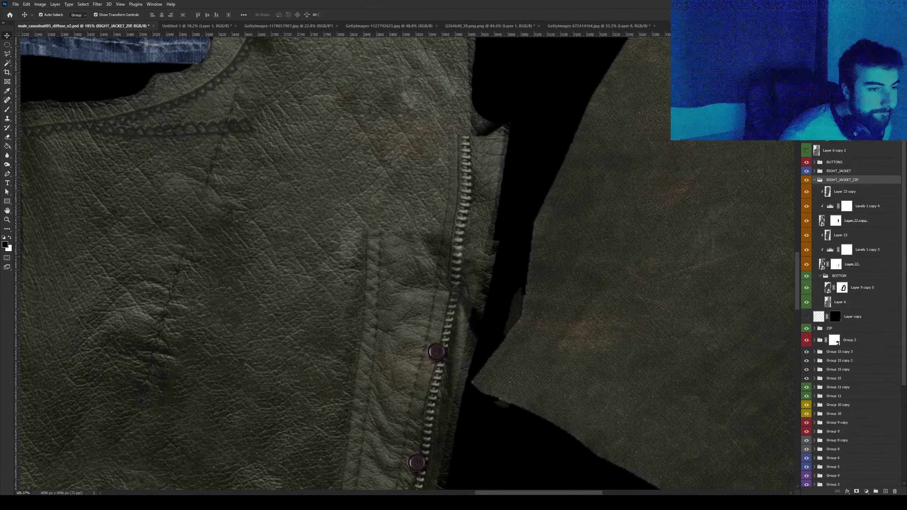
click(820, 276)
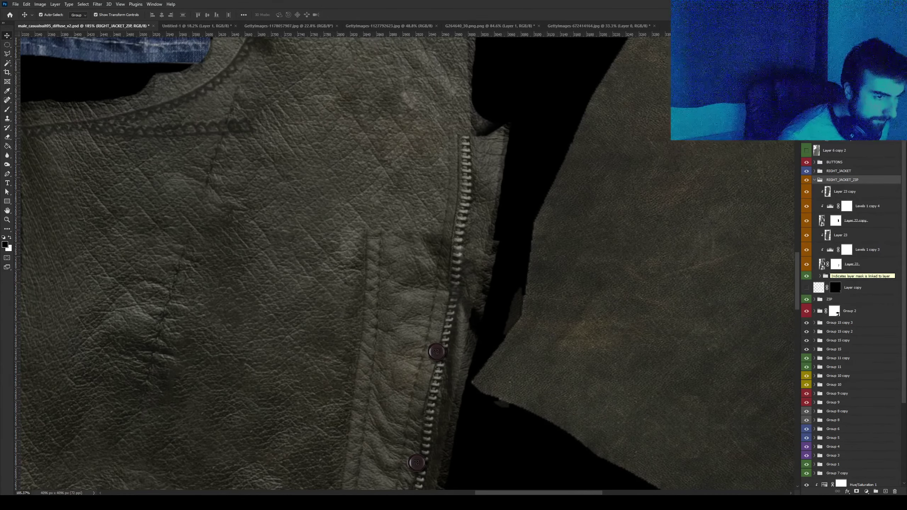
click(857, 264)
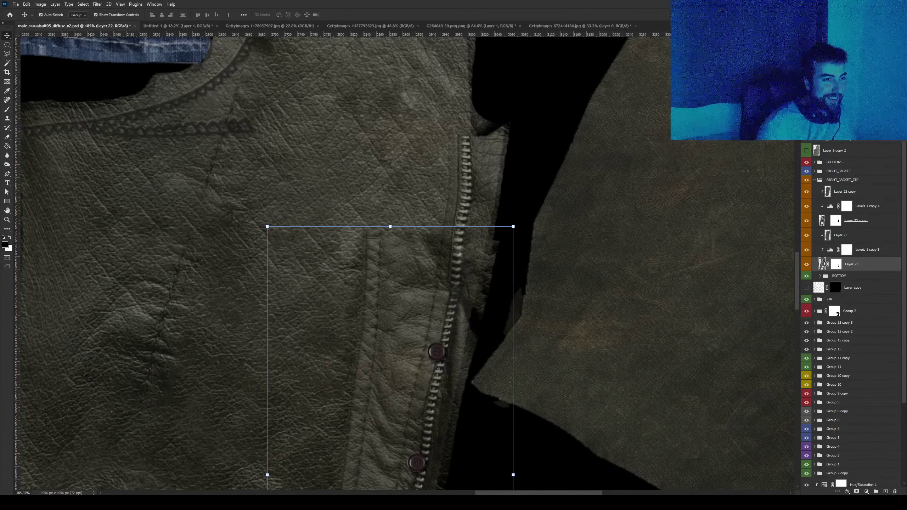
Duplicate Layer 22 above the BUTTONS group.
scroll(850, 311, down, 3)
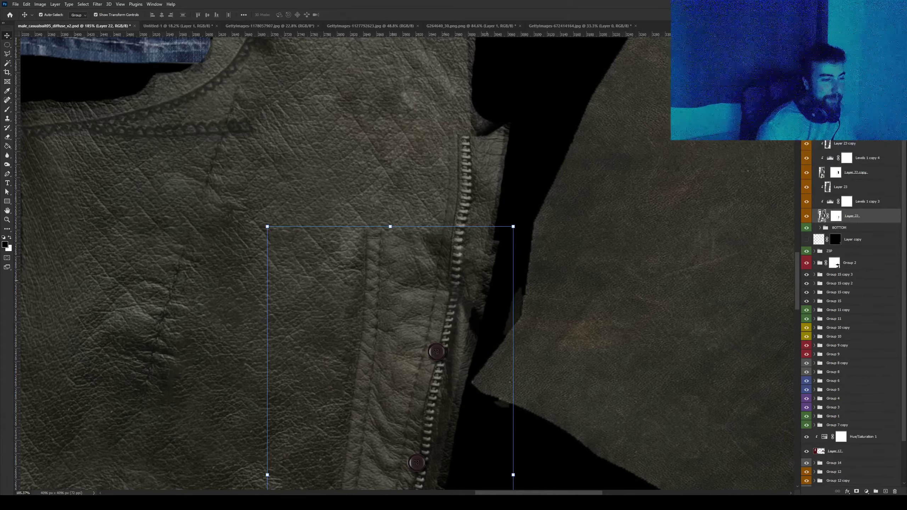
alt+scroll(386, 302, down, 1)
alt+scroll(403, 252, down, 4)
alt+scroll(419, 376, up, 5)
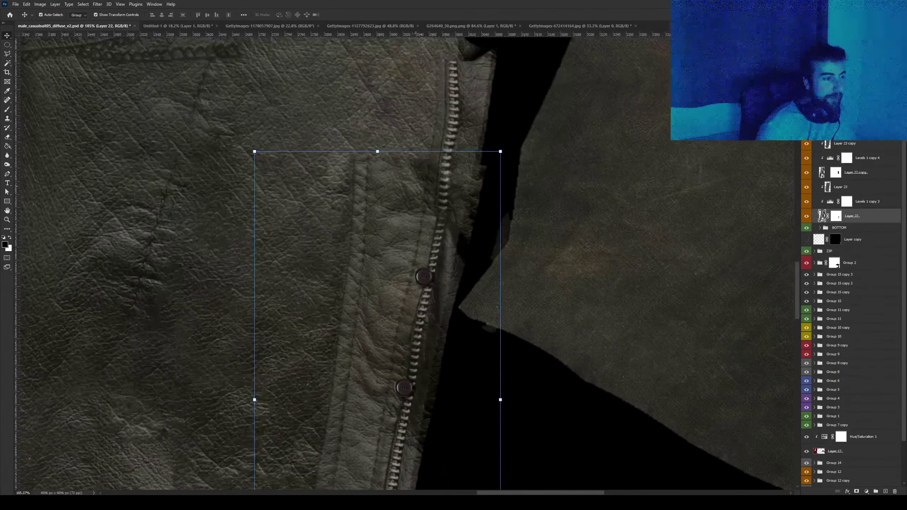
alt+scroll(414, 214, down, 4)
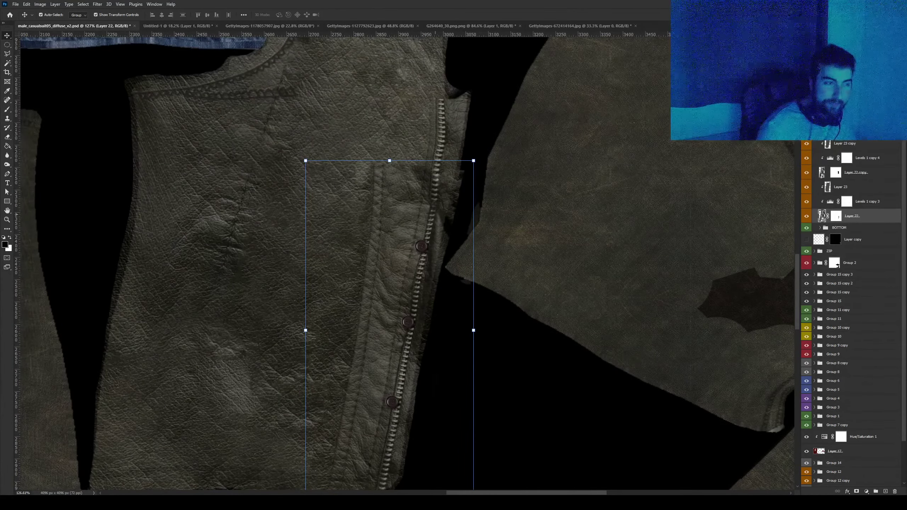
alt+scroll(446, 208, up, 2)
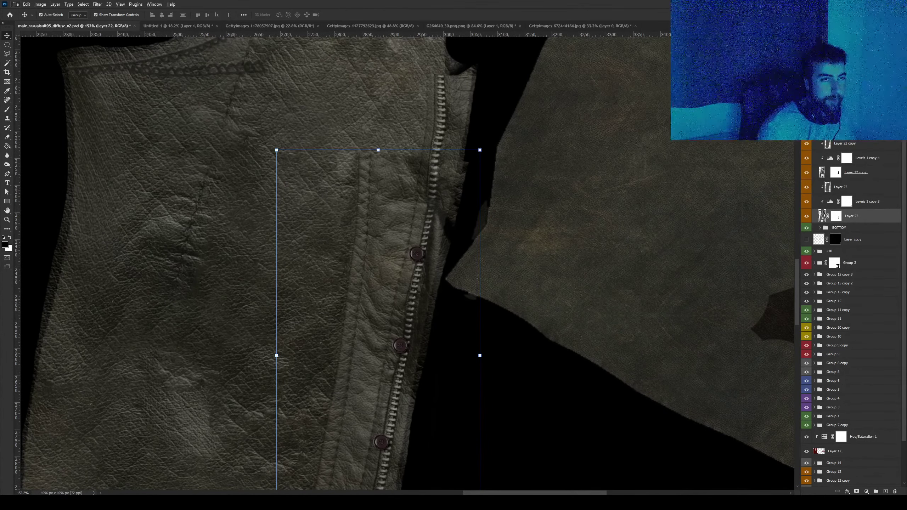
scroll(850, 315, up, 3)
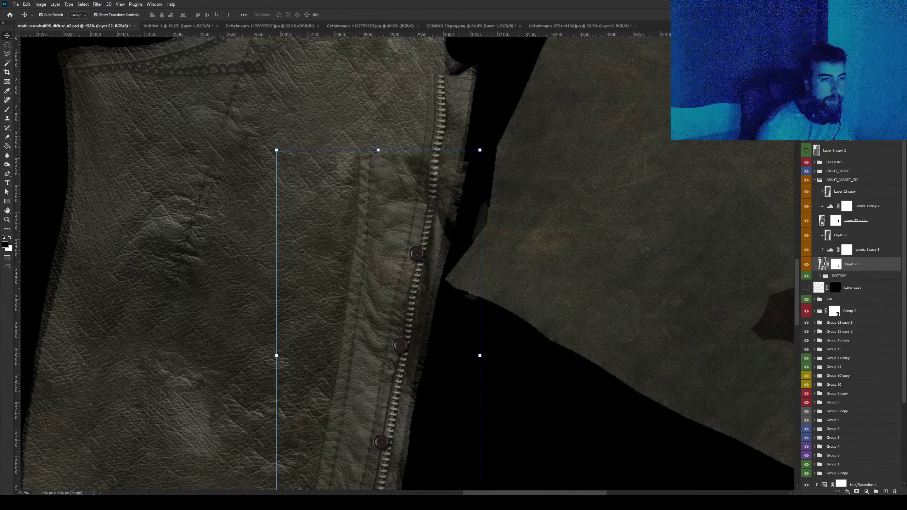
alt+drag(854, 264, 836, 159)
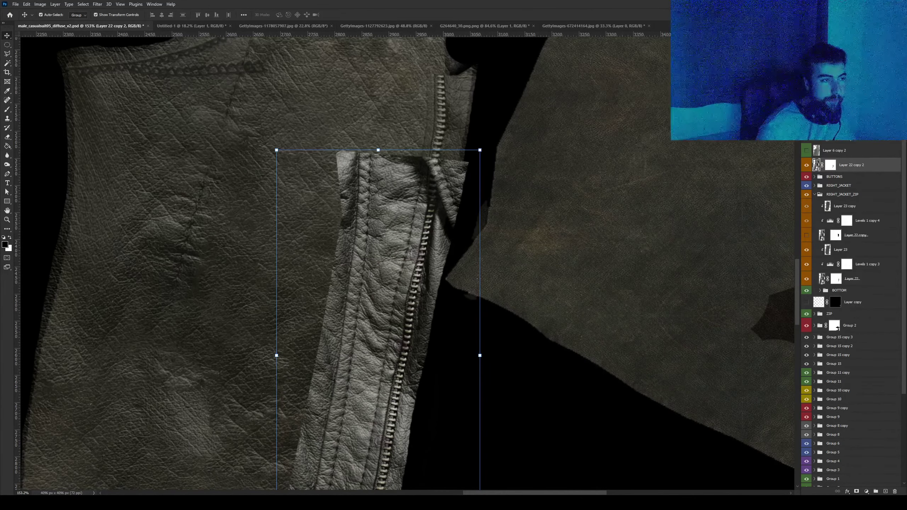
Show Layer 22 copy and duplicate the zipper patch shifted upward, selecting both copies.
click(806, 235)
mouse_move(393, 286)
alt+mouse_down()
mouse_move(458, 153)
mouse_move(458, 74)
alt+mouse_up()
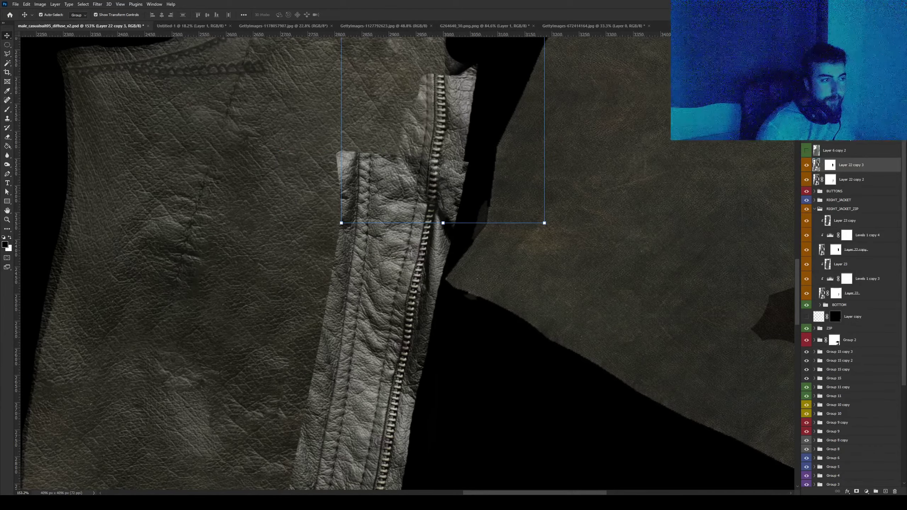
ctrl+click(851, 179)
Merge the two duplicated zipper patch layers into one.
right_click(851, 180)
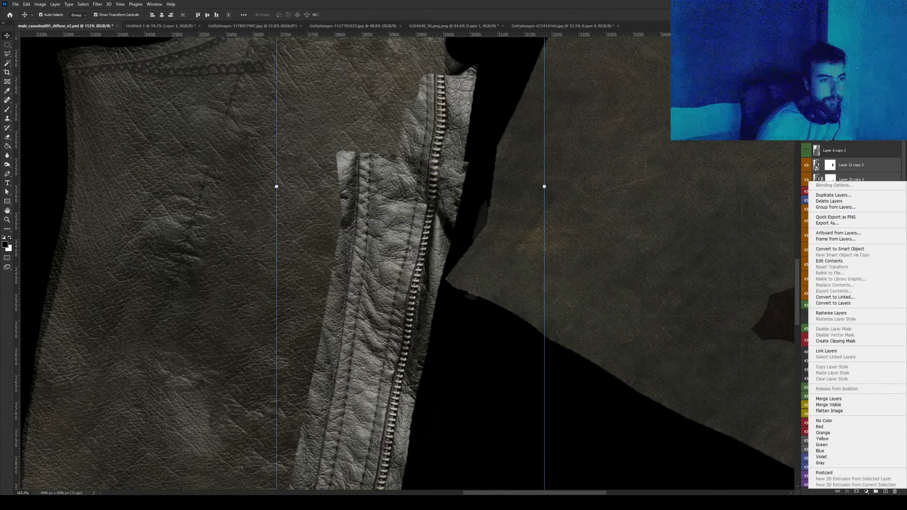
click(829, 399)
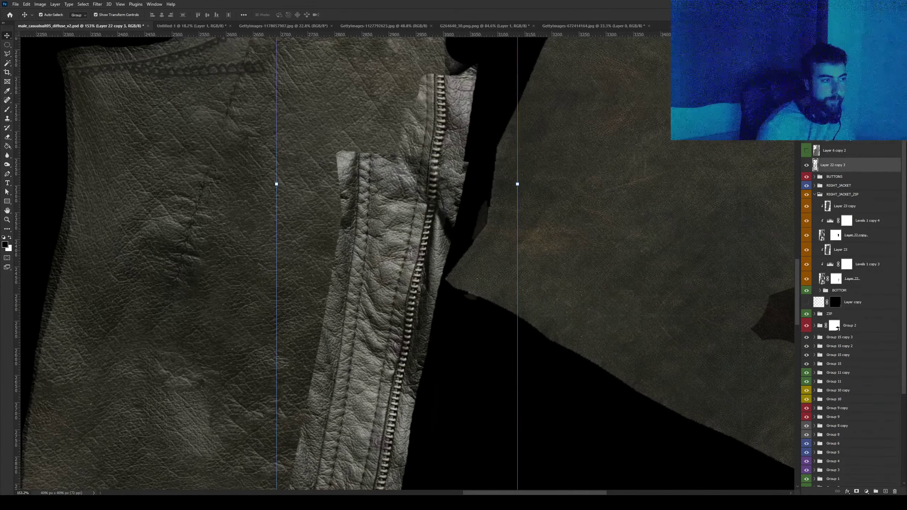
scroll(403, 213, up, 3)
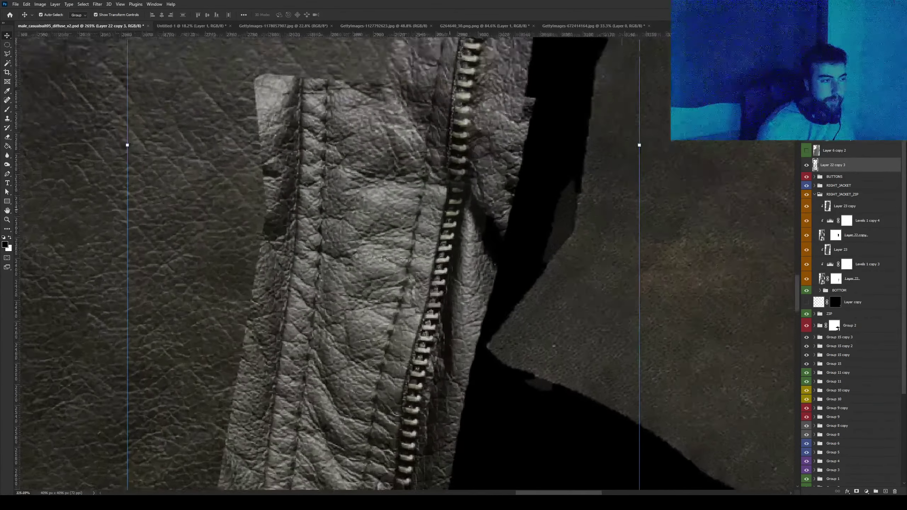
scroll(403, 213, up, 2)
scroll(403, 213, up, 2)
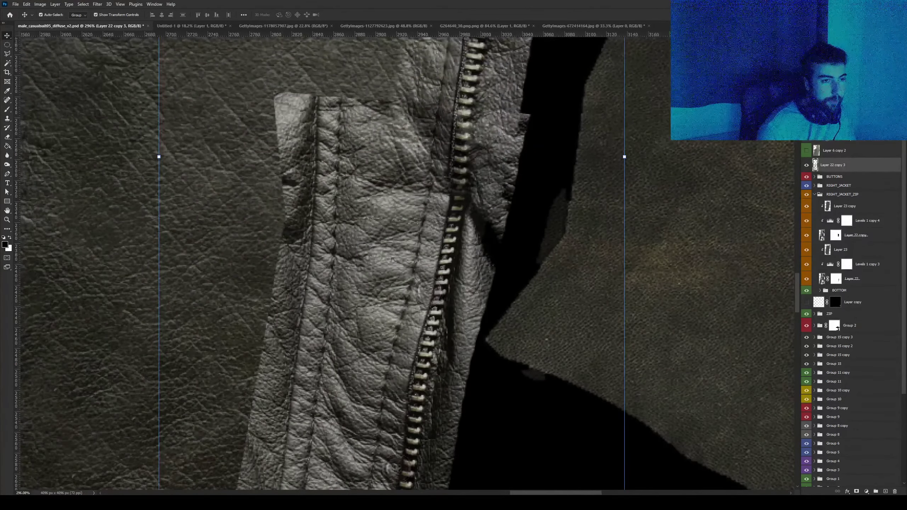
Show Layer 22 copy 3, shift a leather patch up the zipper, then delete it.
click(857, 279)
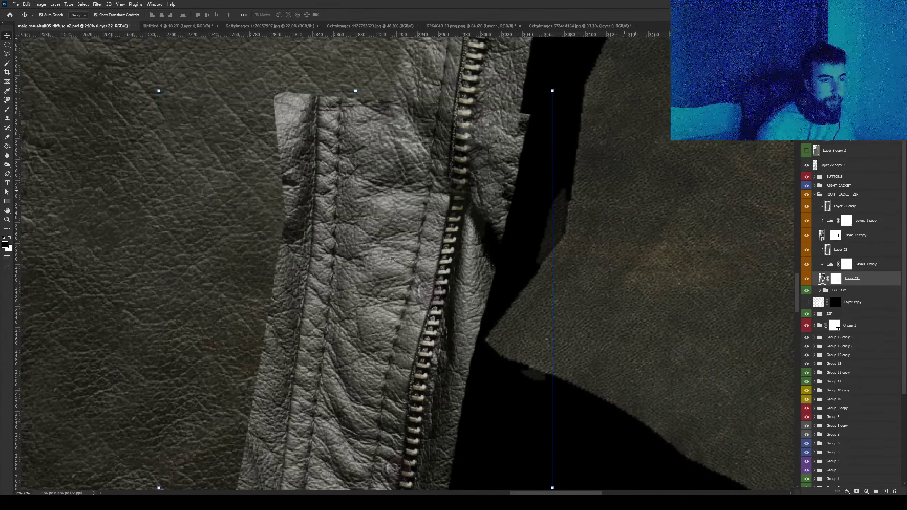
click(806, 165)
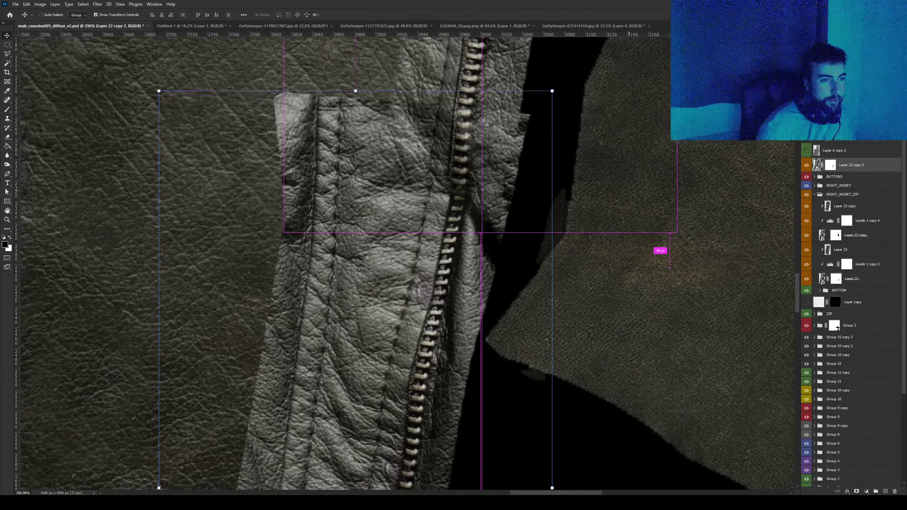
drag(392, 286, 393, 178)
key(Delete)
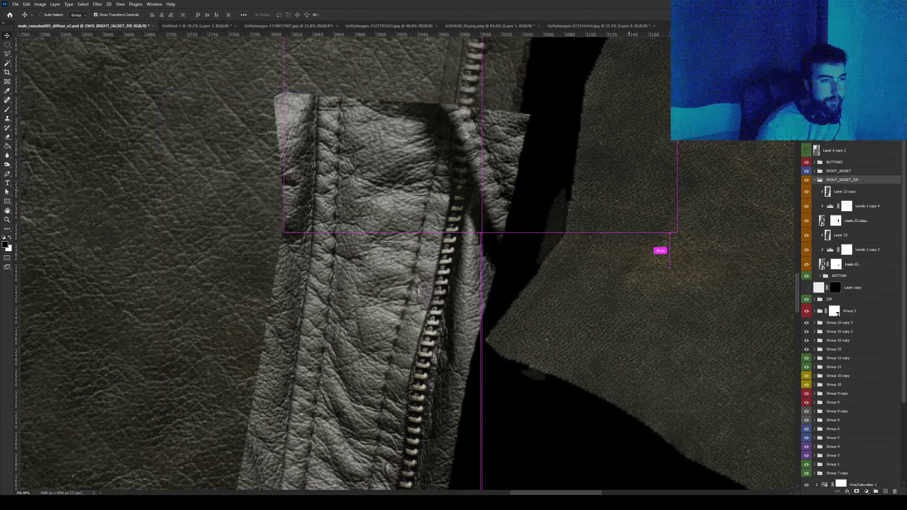
Move Layer 22 and Layer 22 copy higher in the layer stack.
click(852, 264)
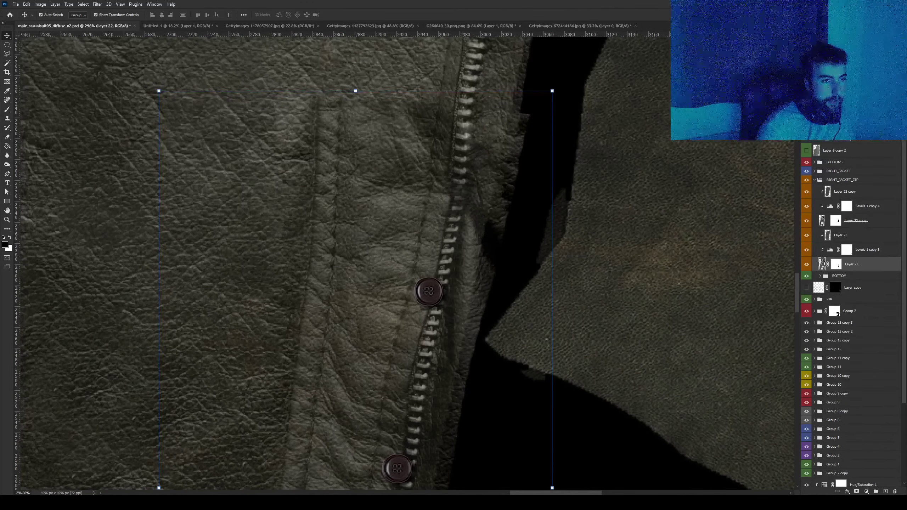
ctrl+click(855, 220)
mouse_move(855, 220)
mouse_down()
mouse_move(856, 157)
mouse_move(852, 165)
mouse_up()
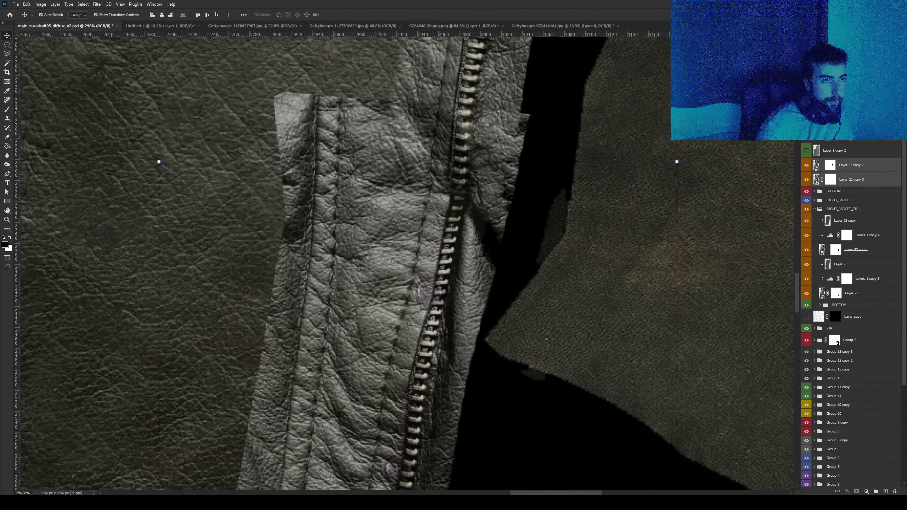
Merge Layer 22 copy 2 and copy 3, and add a white layer mask to the result.
right_click(852, 168)
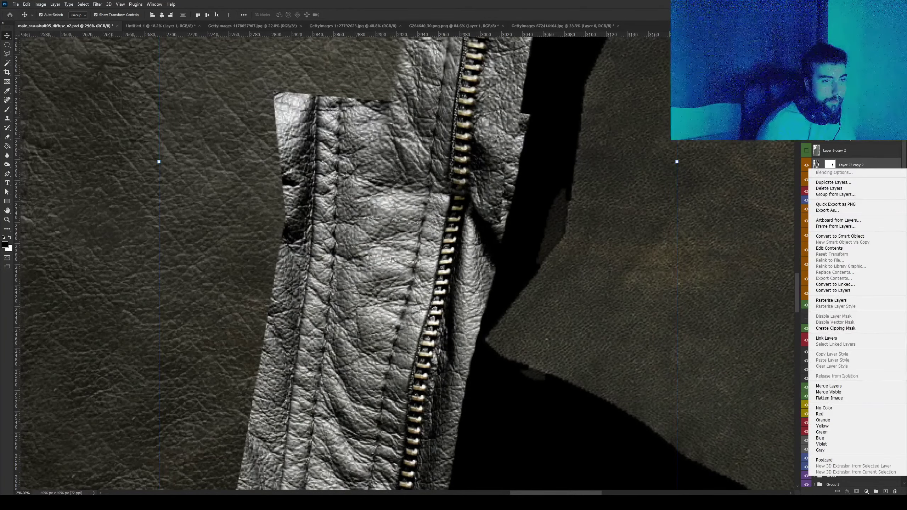
click(858, 386)
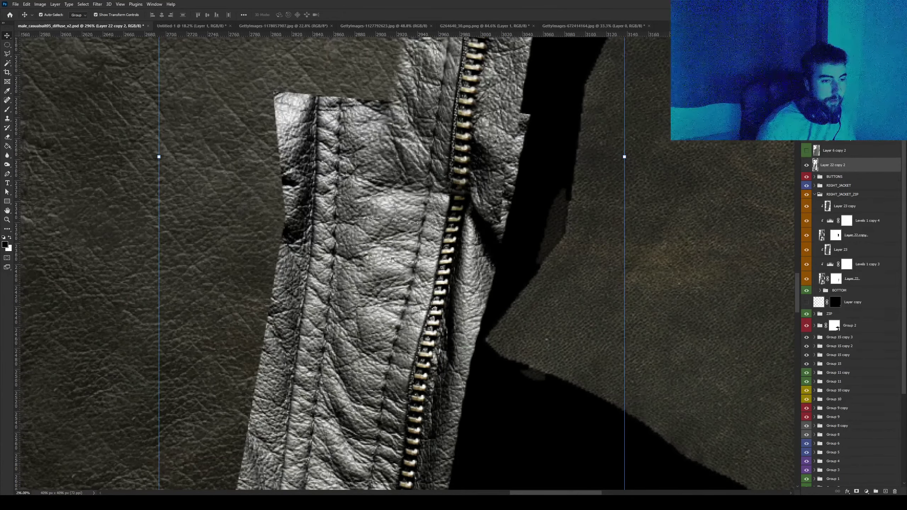
click(857, 491)
Pick the Brush tool and enlarge it, checking the brush presets.
alt+scroll(236, 203, down, 2)
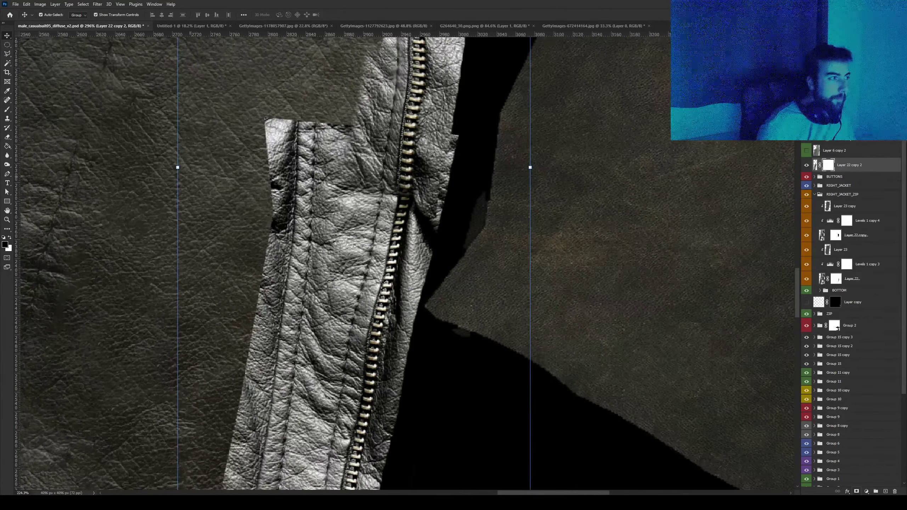
key(b)
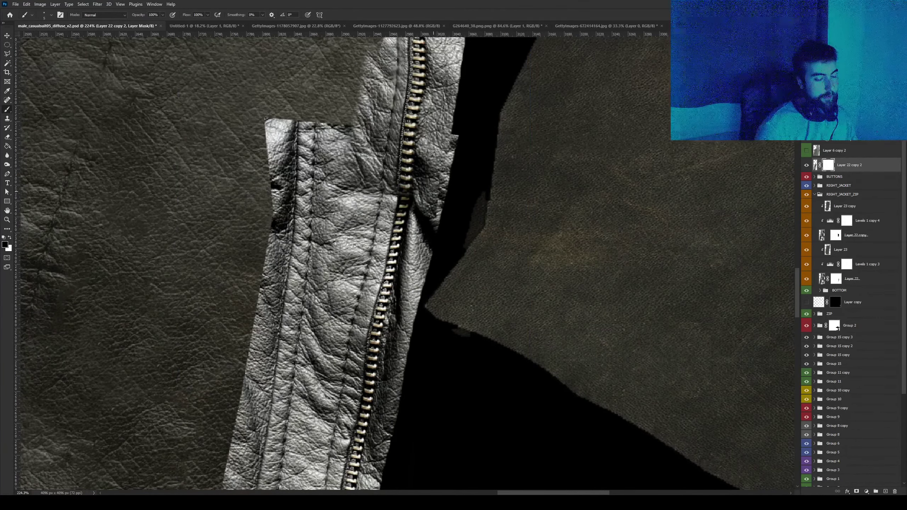
key(bracketright)
key(bracketright)
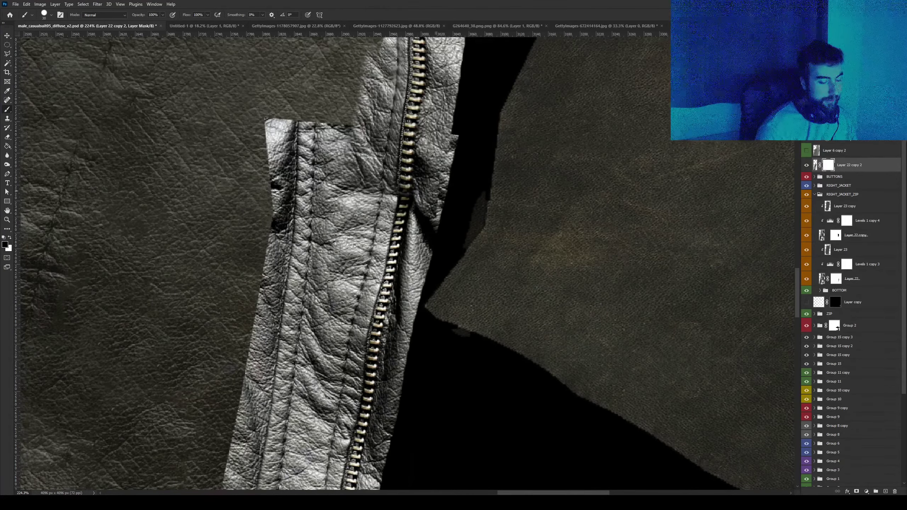
right_click(440, 189)
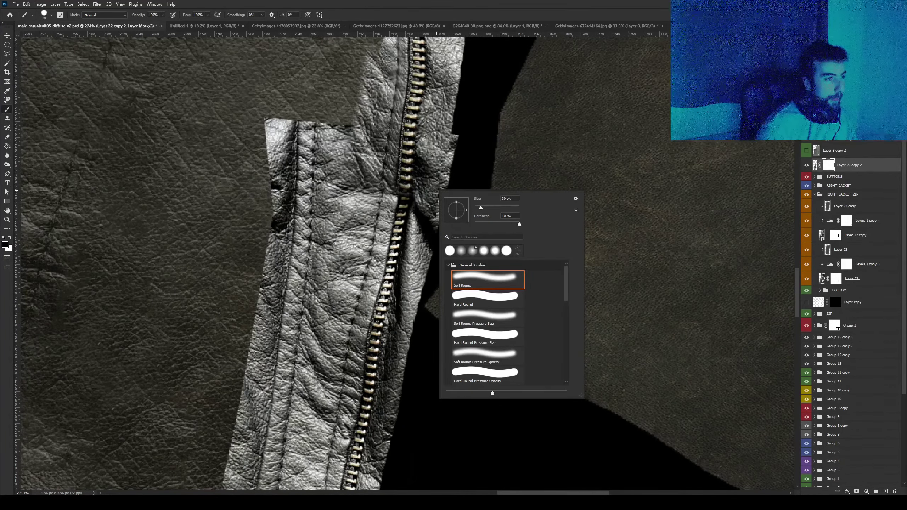
key(Escape)
Paint black on the mask to hide the bright edge along the upper zipper.
mouse_move(447, 89)
mouse_down()
mouse_move(426, 207)
mouse_move(433, 121)
mouse_up()
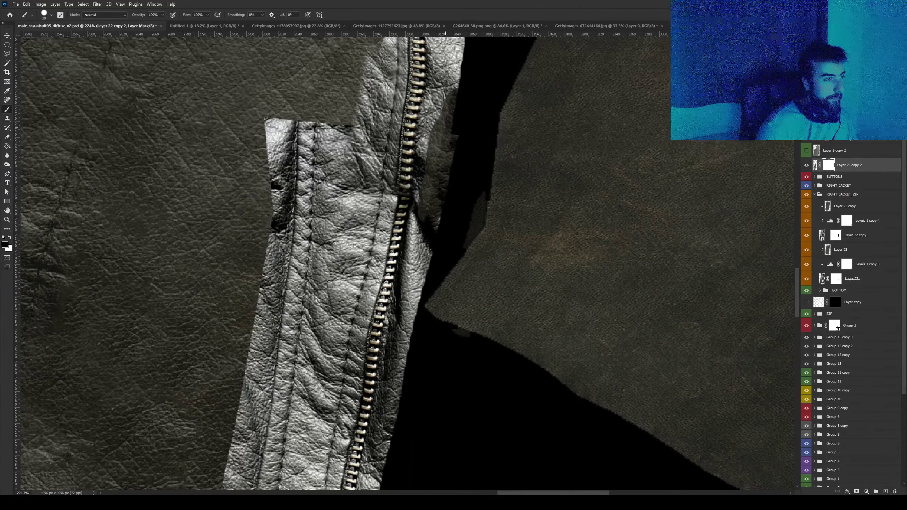
alt+scroll(438, 152, up, 3)
key(bracketleft)
key(bracketleft)
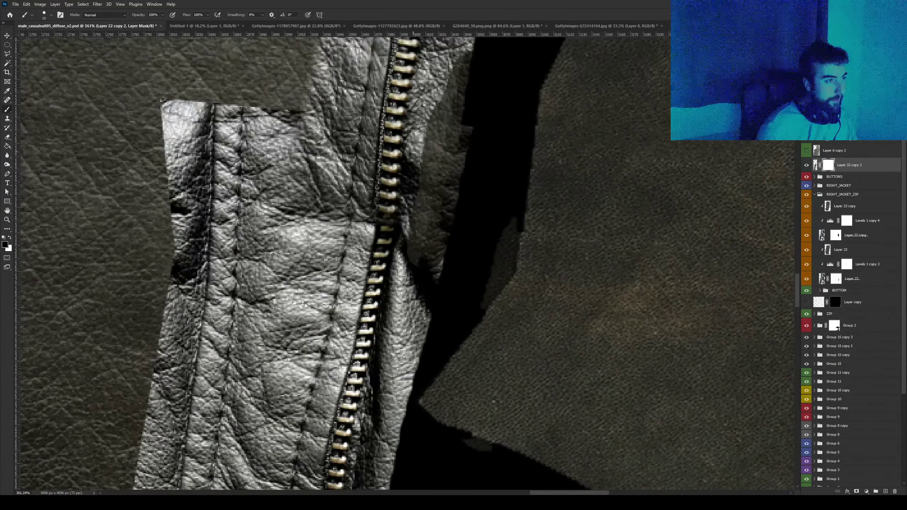
drag(412, 143, 419, 89)
mouse_move(411, 178)
mouse_down()
mouse_move(438, 66)
mouse_move(444, 100)
mouse_move(464, 38)
mouse_up()
key(bracketright)
key(bracketright)
key(bracketright)
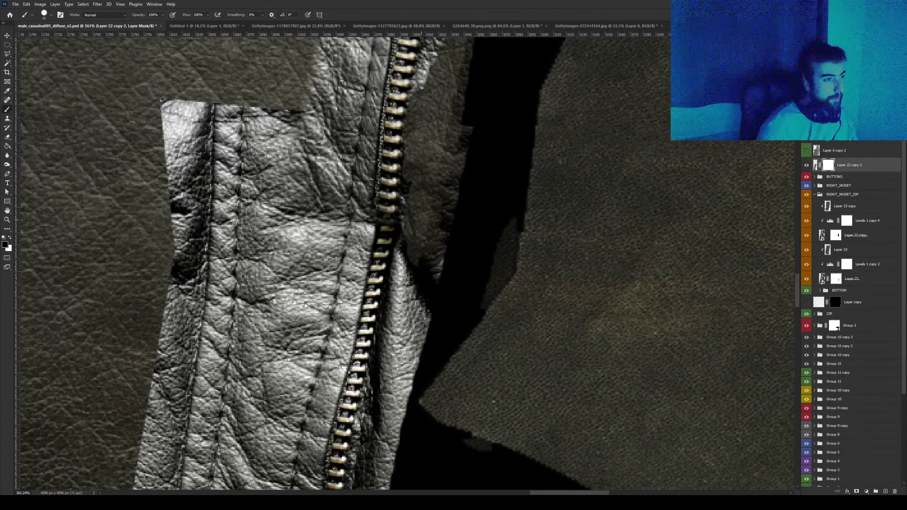
alt+scroll(406, 245, down, 3)
alt+scroll(405, 245, up, 3)
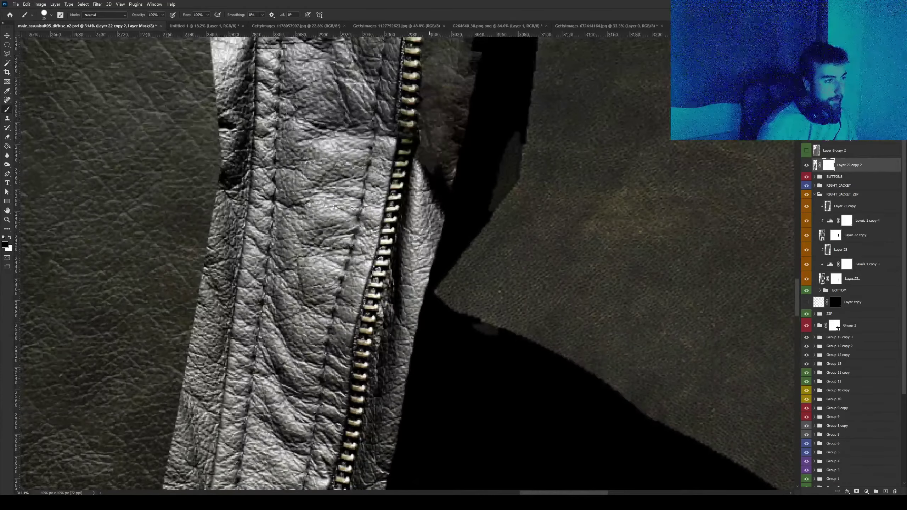
mouse_move(421, 197)
mouse_down()
mouse_move(411, 231)
mouse_move(452, 169)
mouse_up()
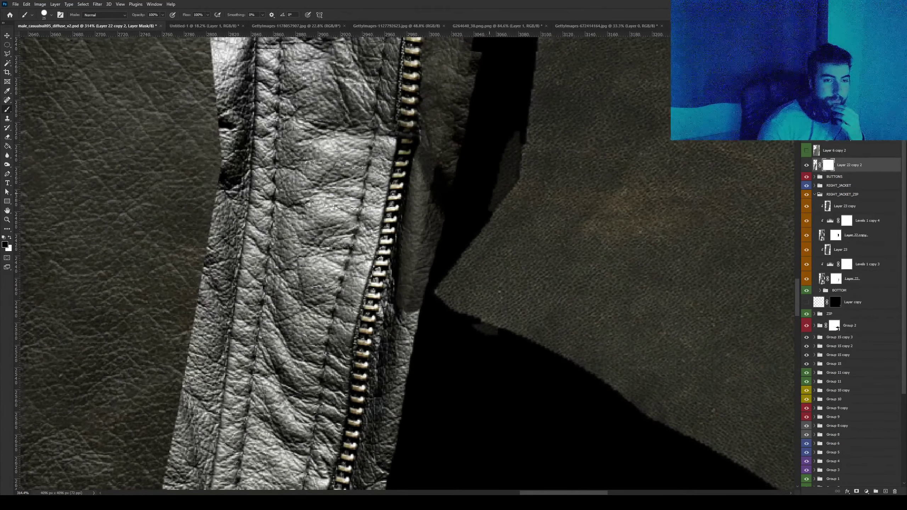
alt+scroll(493, 284, down, 3)
alt+scroll(494, 285, up, 4)
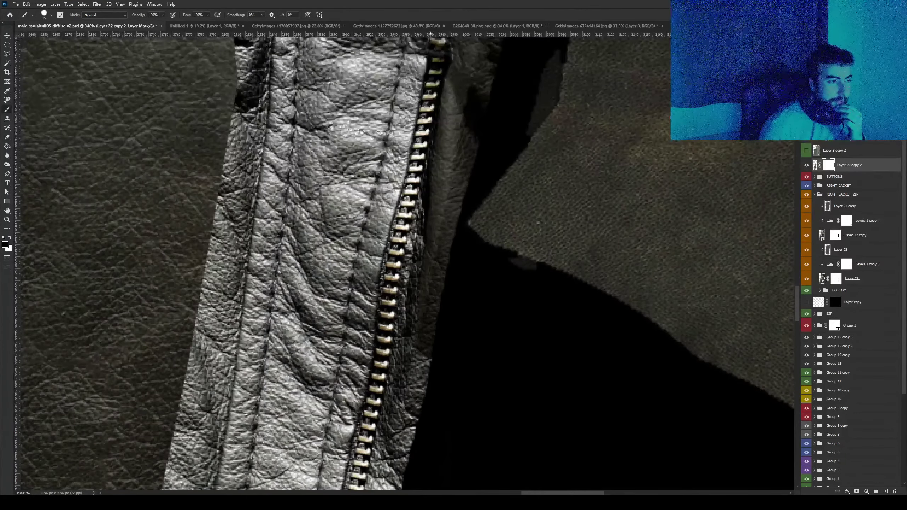
drag(407, 307, 431, 160)
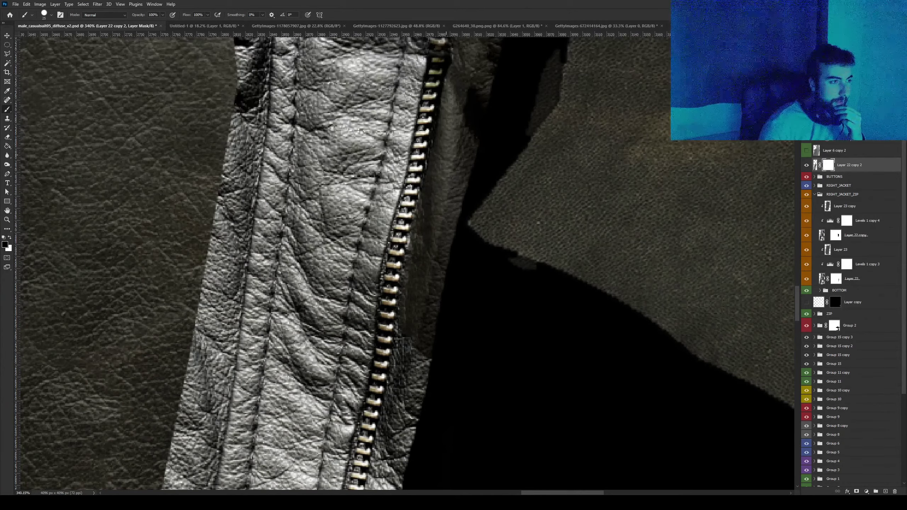
Mask the bright strip further down beside the zipper with a smaller brush.
alt+scroll(449, 60, down, 2)
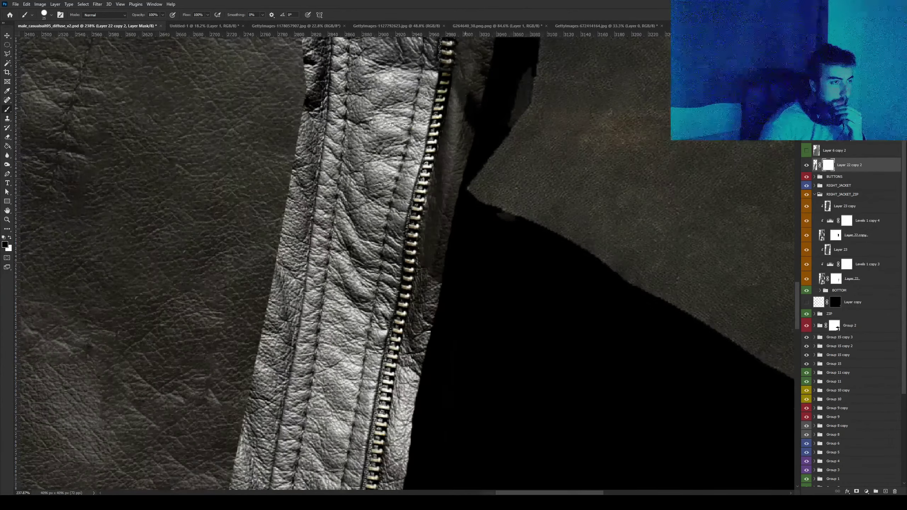
alt+scroll(450, 68, down, 2)
alt+scroll(451, 75, up, 3)
mouse_move(434, 193)
mouse_down()
mouse_move(440, 229)
mouse_move(425, 293)
mouse_move(451, 221)
mouse_up()
alt+scroll(451, 221, down, 2)
alt+scroll(450, 222, up, 2)
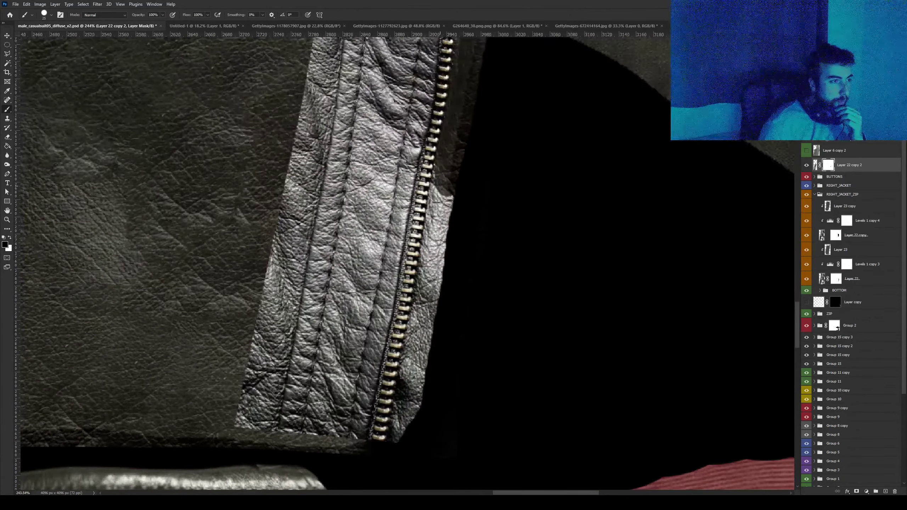
mouse_move(434, 175)
mouse_down()
mouse_move(442, 202)
mouse_move(433, 252)
mouse_move(452, 196)
mouse_up()
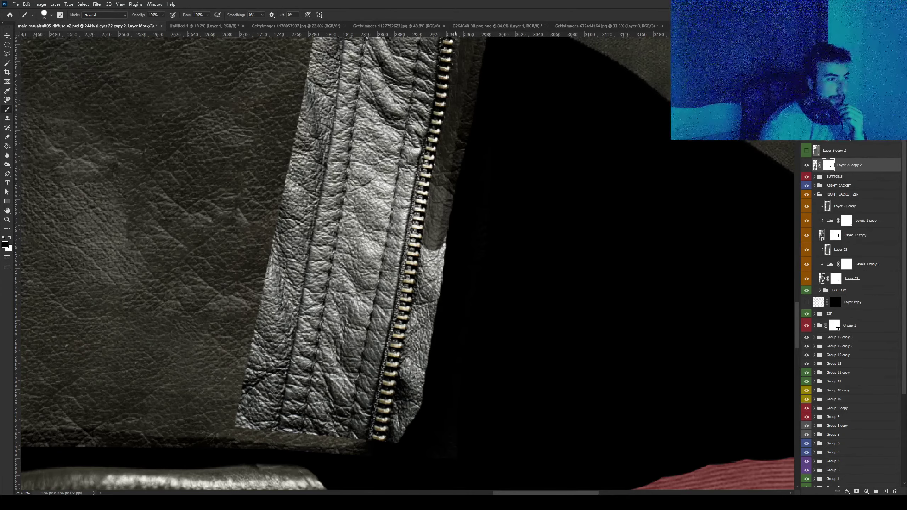
drag(436, 237, 428, 295)
alt+scroll(443, 53, up, 3)
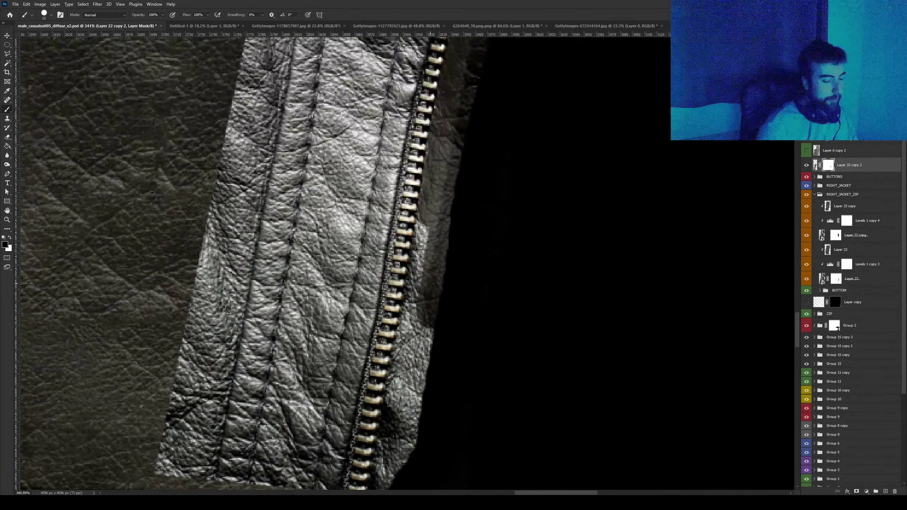
key(bracketleft)
drag(416, 285, 417, 216)
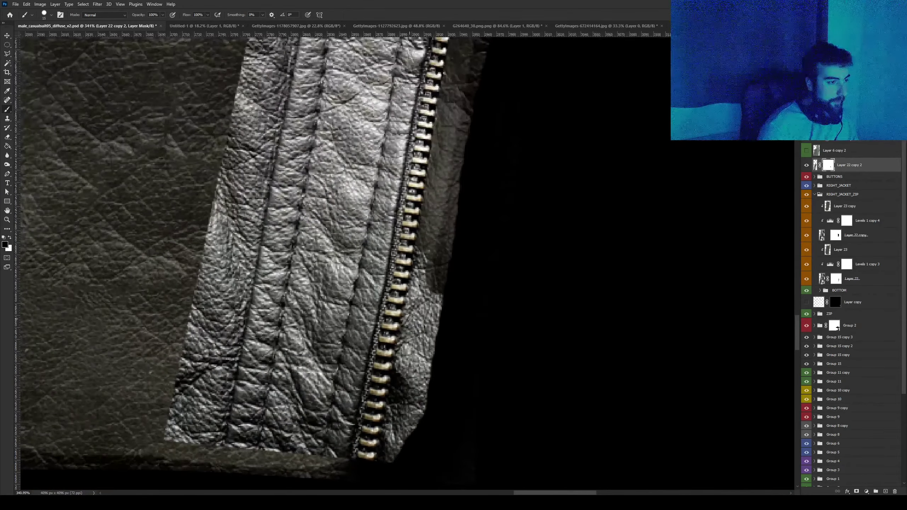
drag(412, 314, 418, 280)
mouse_move(430, 357)
mouse_down()
mouse_move(428, 290)
mouse_move(420, 291)
mouse_move(415, 330)
mouse_move(434, 387)
mouse_move(403, 420)
mouse_move(396, 409)
mouse_move(408, 346)
mouse_up()
With a larger brush, mask the bright panel's lower-left edge and the strip left of the zip.
scroll(339, 260, down, 2)
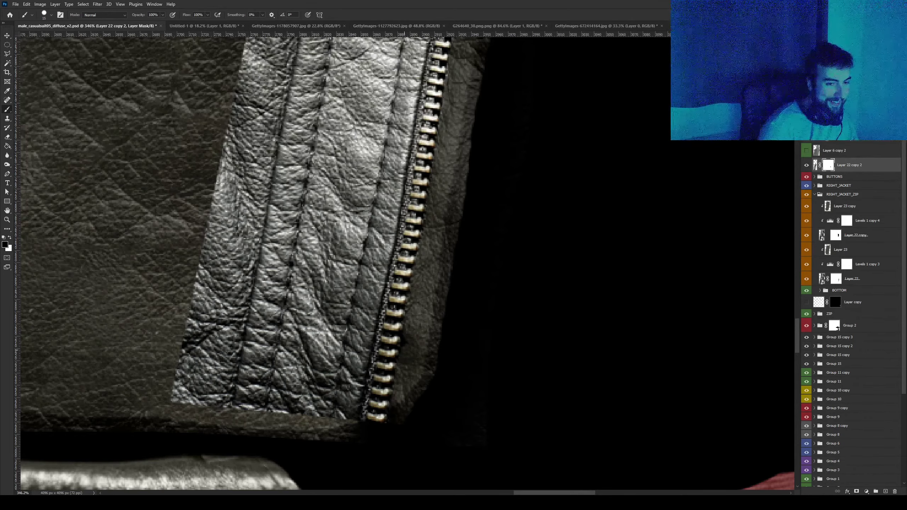
alt+scroll(393, 250, down, 3)
alt+scroll(393, 250, up, 2)
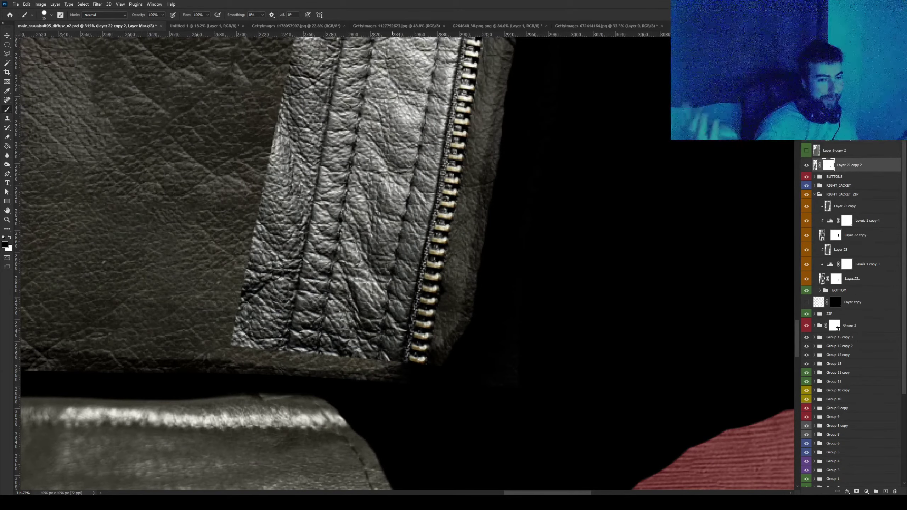
key(bracketright)
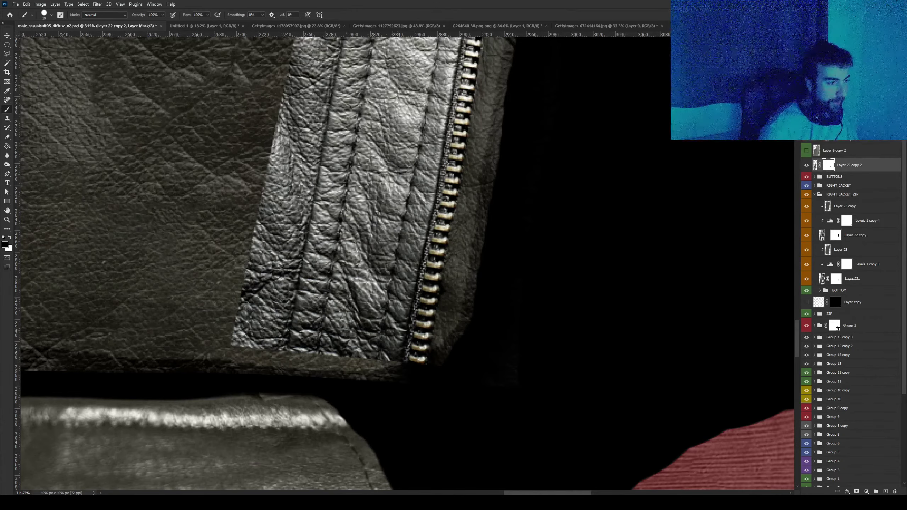
mouse_move(282, 348)
mouse_down()
mouse_move(214, 335)
mouse_move(327, 346)
mouse_move(389, 338)
mouse_move(400, 362)
mouse_move(423, 226)
mouse_up()
key(bracketleft)
key(bracketright)
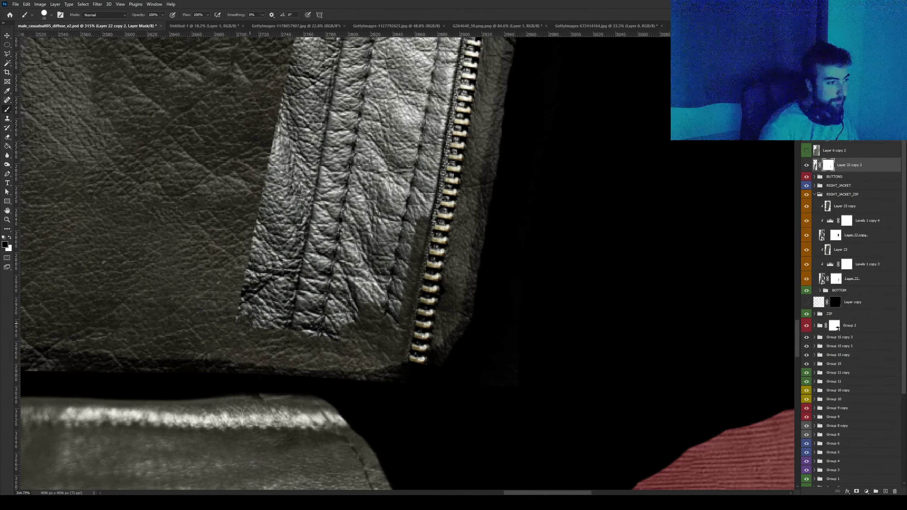
key(bracketright)
key(bracketright)
key(bracketright)
mouse_move(223, 325)
mouse_down()
mouse_move(243, 294)
mouse_move(303, 81)
mouse_move(316, 182)
mouse_up()
Paint black on the mask to hide the bright strip left of the zip.
alt+scroll(316, 183, down, 2)
alt+scroll(247, 304, down, 2)
alt+scroll(263, 364, down, 2)
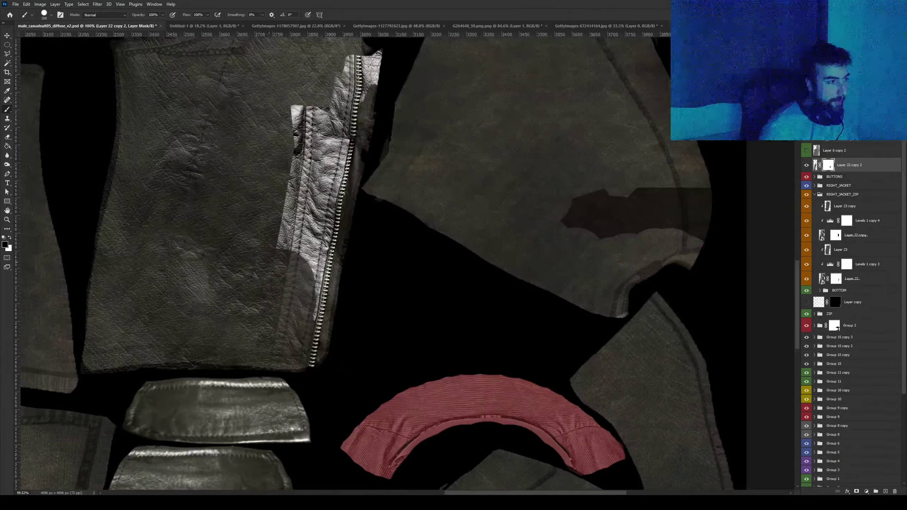
drag(313, 108, 308, 254)
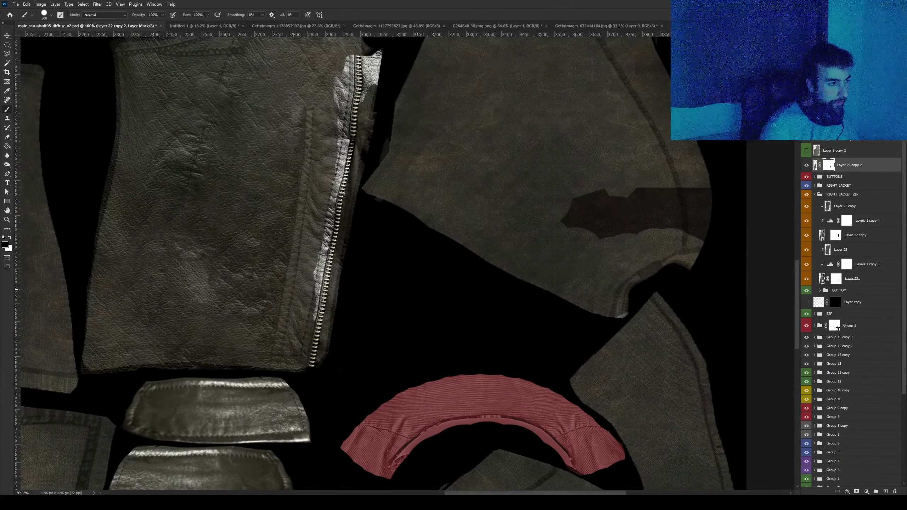
drag(319, 286, 343, 59)
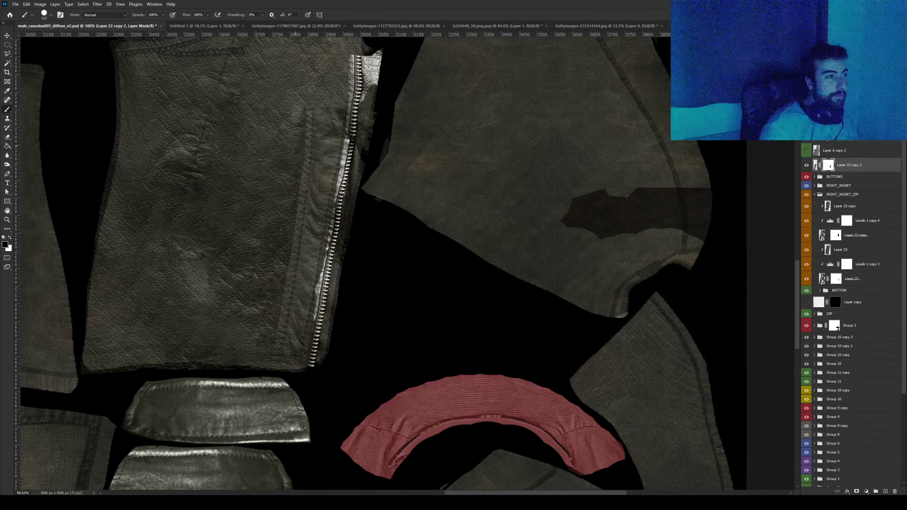
Shrink the brush slightly and mask out the bright strip beside the zipper.
alt+scroll(316, 153, up, 3)
alt+scroll(316, 154, up, 2)
key(bracketleft)
key(bracketleft)
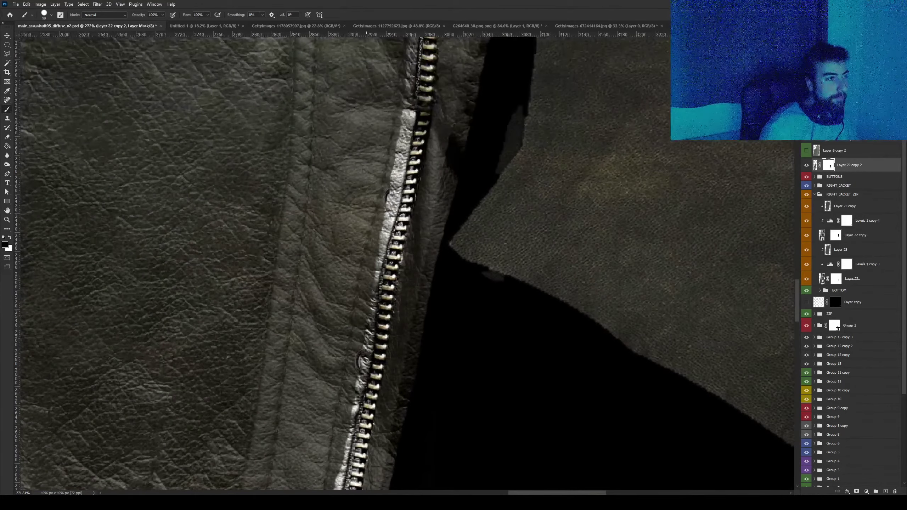
key(bracketleft)
drag(409, 100, 378, 286)
Darken the bright strip along the zipper's upper left edge and top.
alt+scroll(378, 286, up, 1)
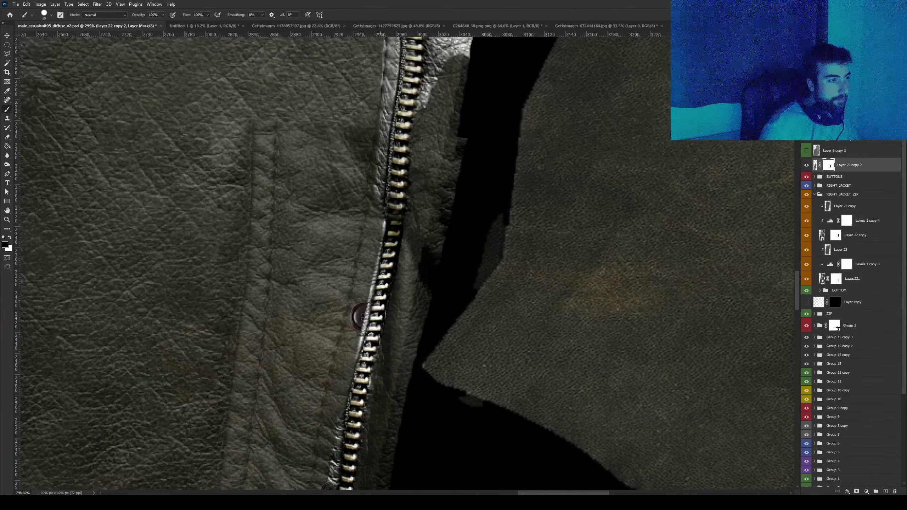
drag(386, 96, 379, 202)
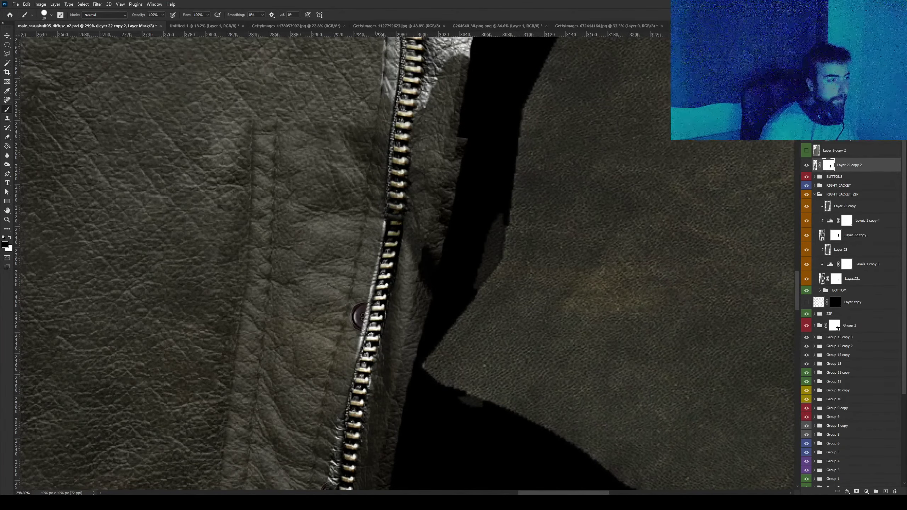
drag(390, 104, 389, 73)
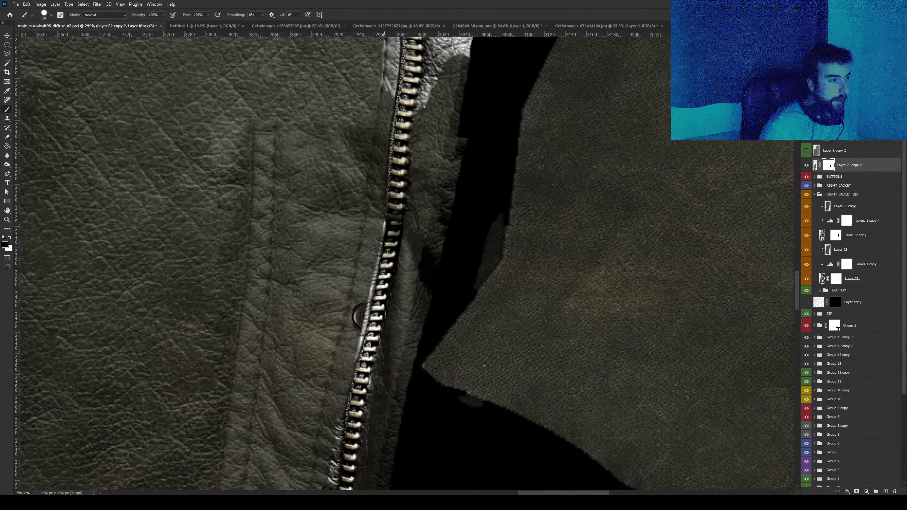
alt+scroll(389, 73, up, 1)
alt+scroll(386, 93, down, 1)
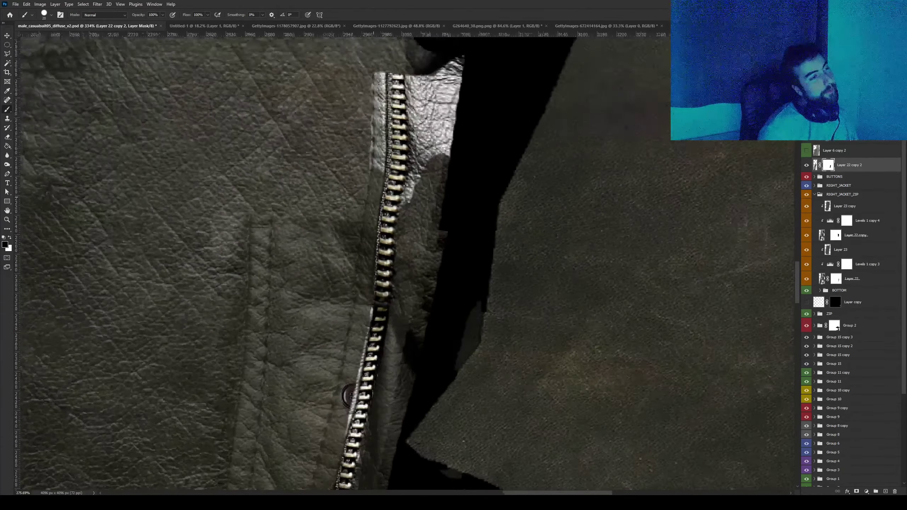
alt+scroll(386, 93, up, 1)
drag(383, 88, 381, 199)
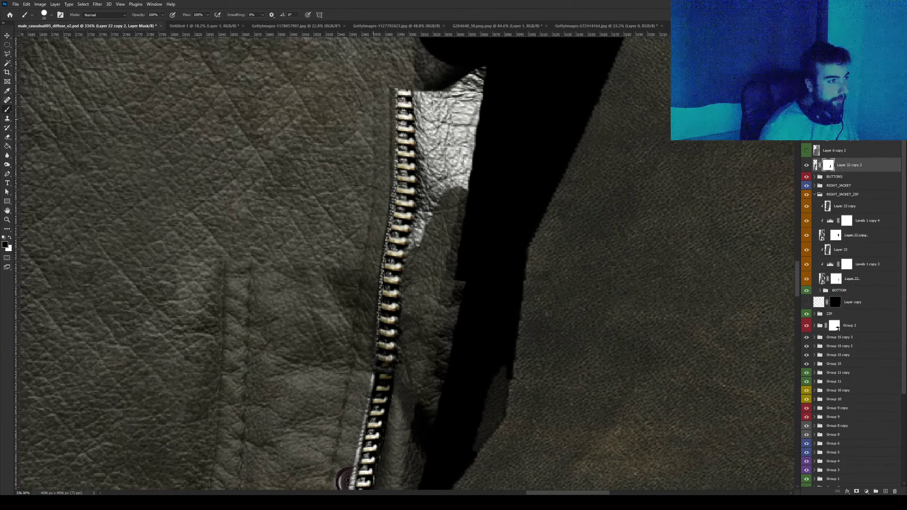
click(386, 92)
Undo a bad lower stroke and re-mask the zipper's bright left edge.
drag(392, 193, 379, 289)
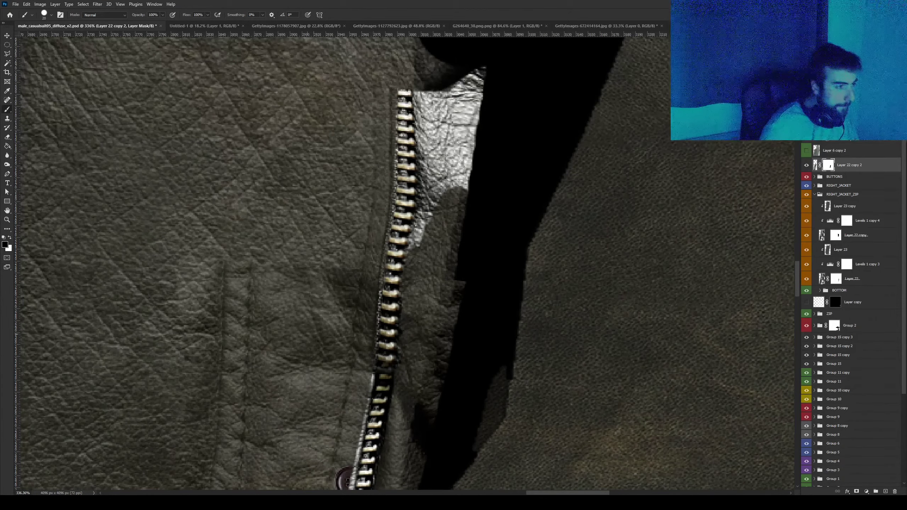
key(ctrl+z)
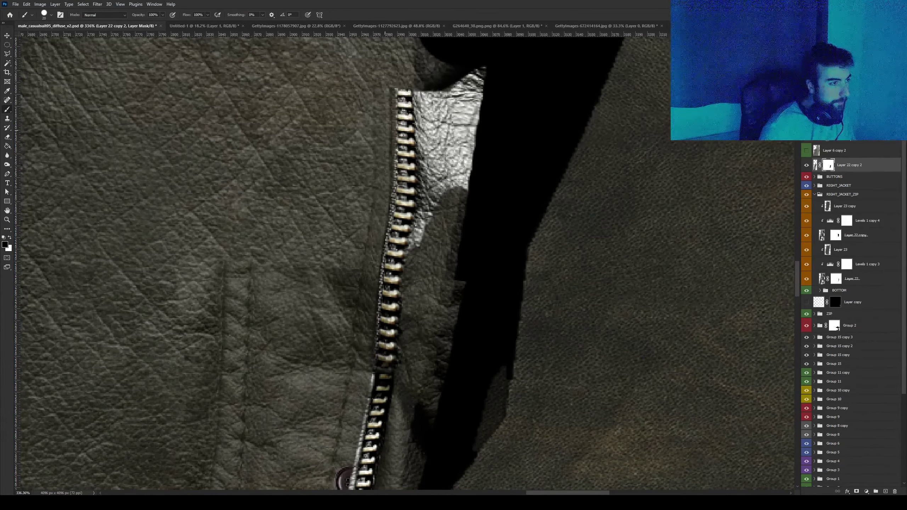
drag(395, 154, 377, 325)
alt+scroll(378, 324, down, 3)
alt+scroll(378, 325, down, 3)
alt+scroll(377, 215, up, 4)
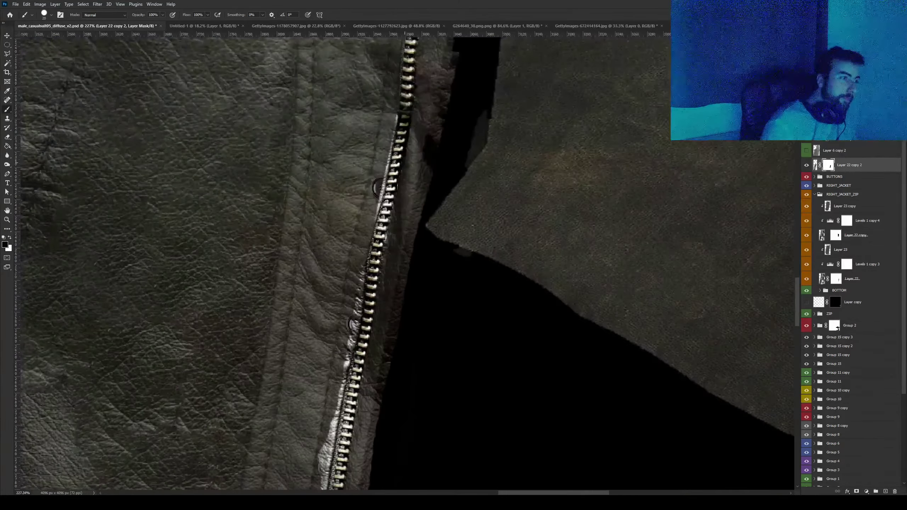
mouse_move(390, 143)
mouse_down()
mouse_move(377, 216)
mouse_move(364, 203)
mouse_move(338, 352)
mouse_up()
Hide the remaining highlight along the zipper's left edge.
alt+scroll(351, 486, up, 2)
alt+scroll(338, 352, down, 4)
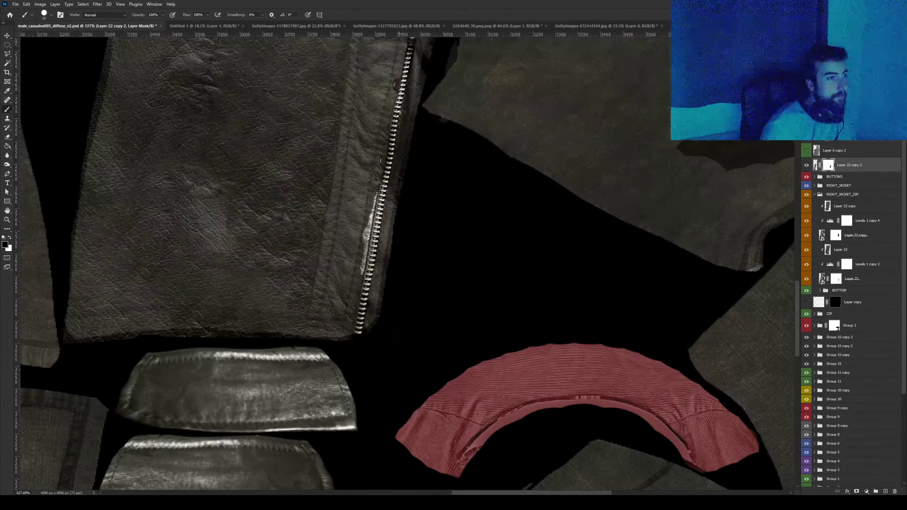
alt+scroll(397, 84, up, 3)
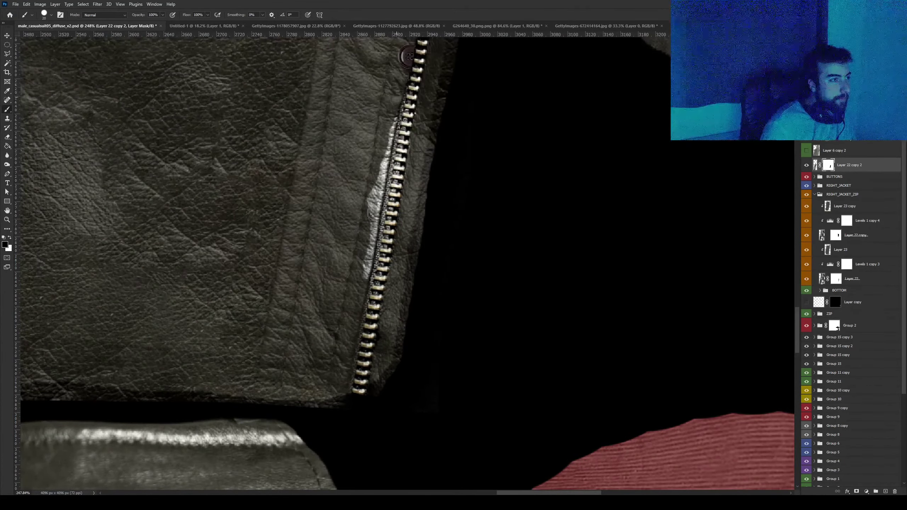
drag(397, 107, 367, 282)
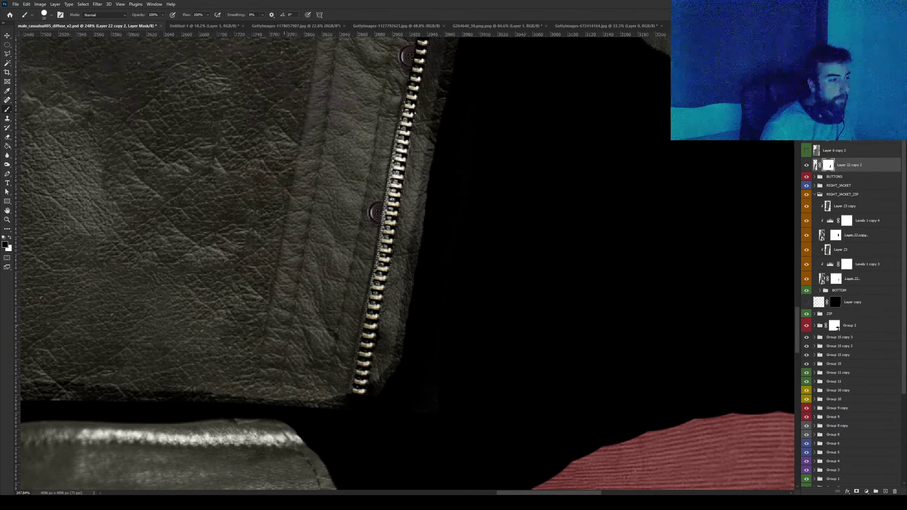
Mask the bright highlight right of the zipper and along its top.
alt+scroll(282, 331, down, 4)
alt+scroll(378, 179, down, 2)
alt+scroll(379, 178, up, 5)
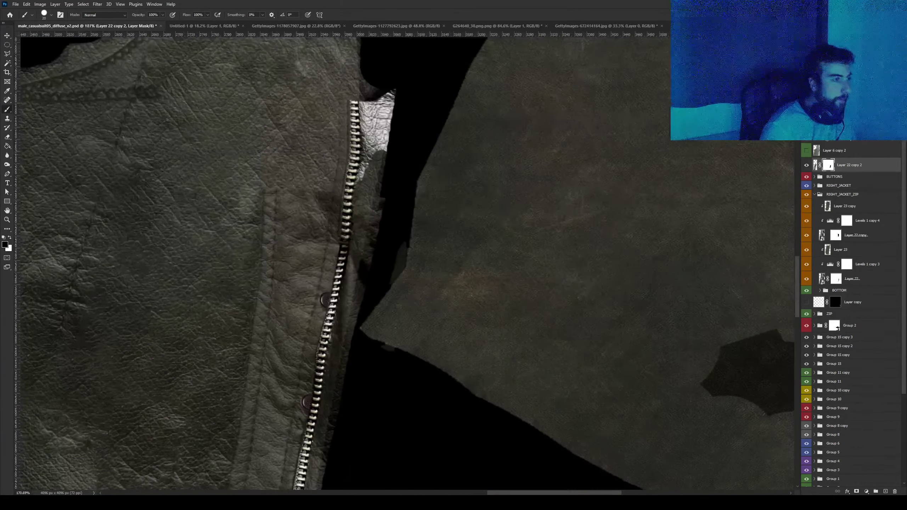
mouse_move(359, 186)
mouse_down()
mouse_move(372, 132)
mouse_move(368, 84)
mouse_move(391, 91)
mouse_move(387, 150)
mouse_up()
drag(400, 93, 400, 132)
alt+scroll(375, 87, up, 3)
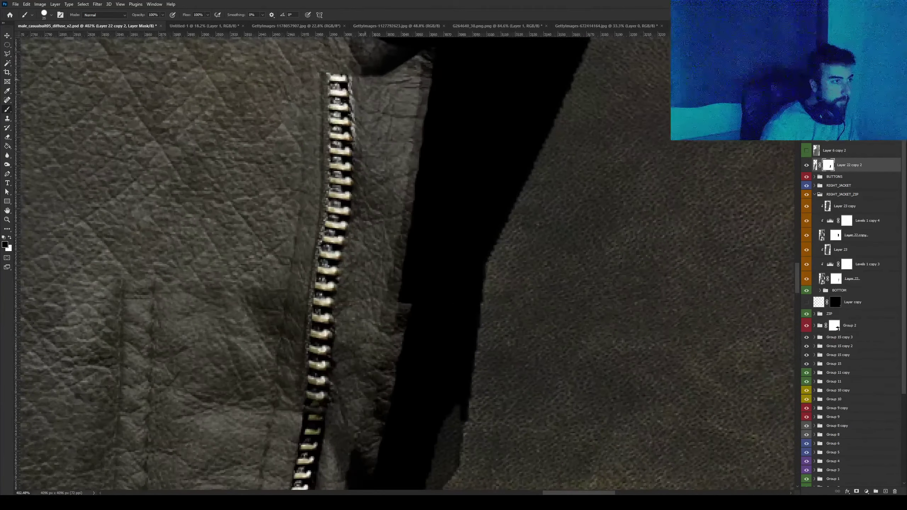
drag(351, 77, 365, 123)
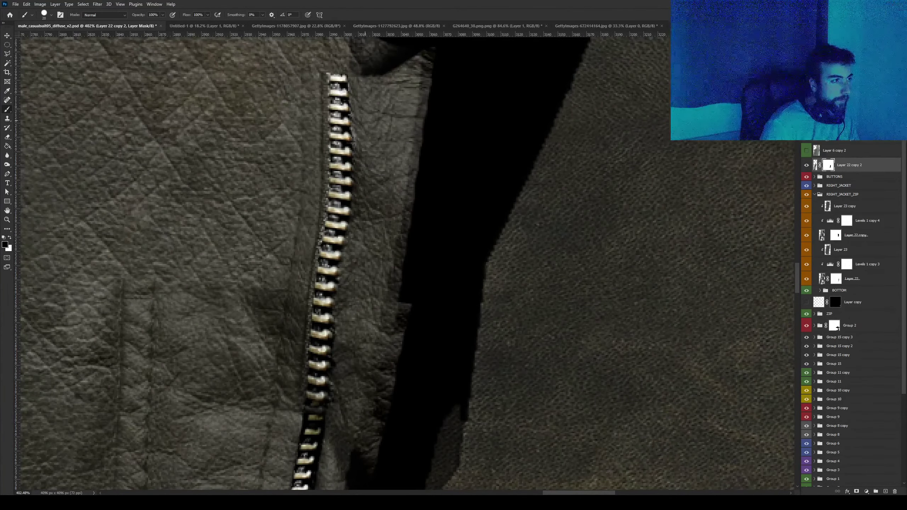
key(bracketleft)
key(bracketleft)
key(bracketleft)
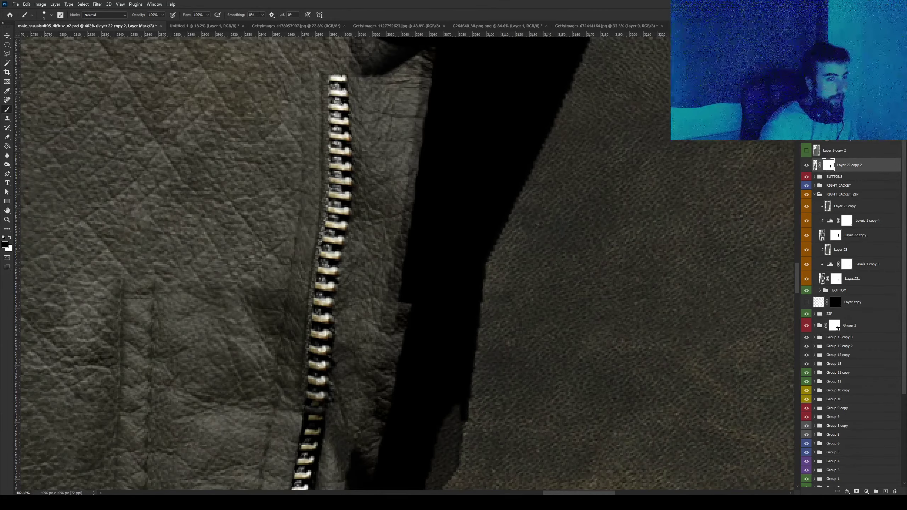
shift+click(828, 165)
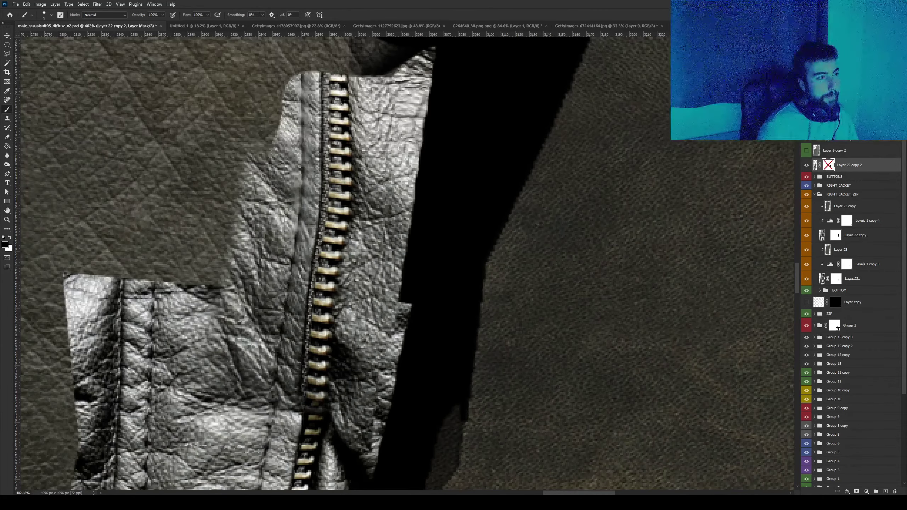
shift+click(828, 164)
shift+click(829, 165)
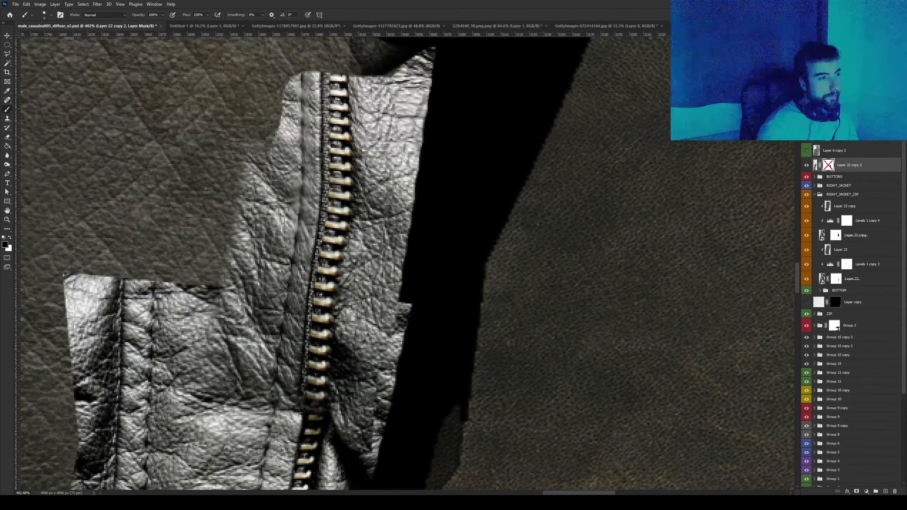
shift+click(828, 165)
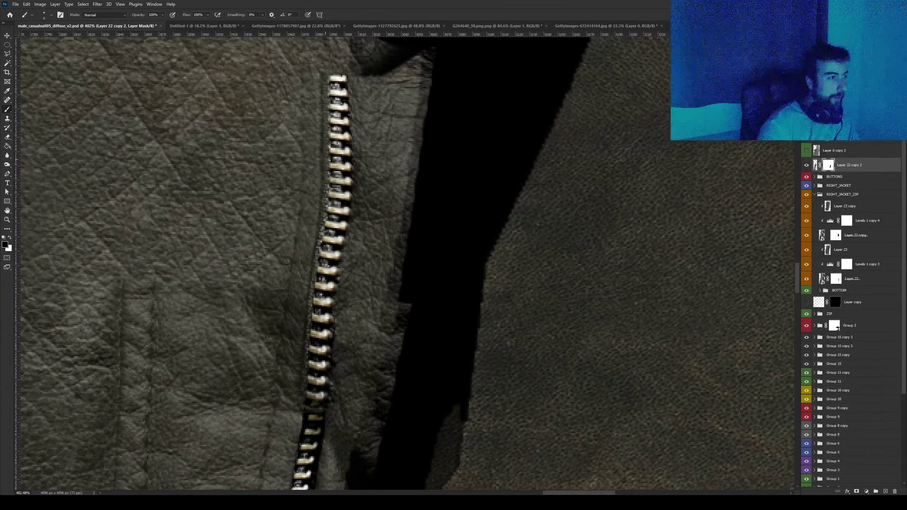
alt+scroll(343, 261, down, 3)
alt+scroll(343, 260, up, 4)
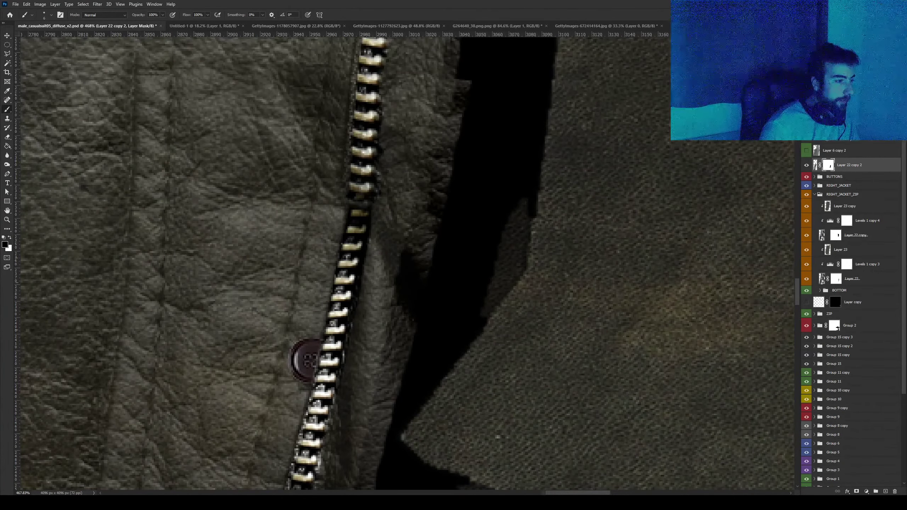
alt+scroll(343, 261, down, 5)
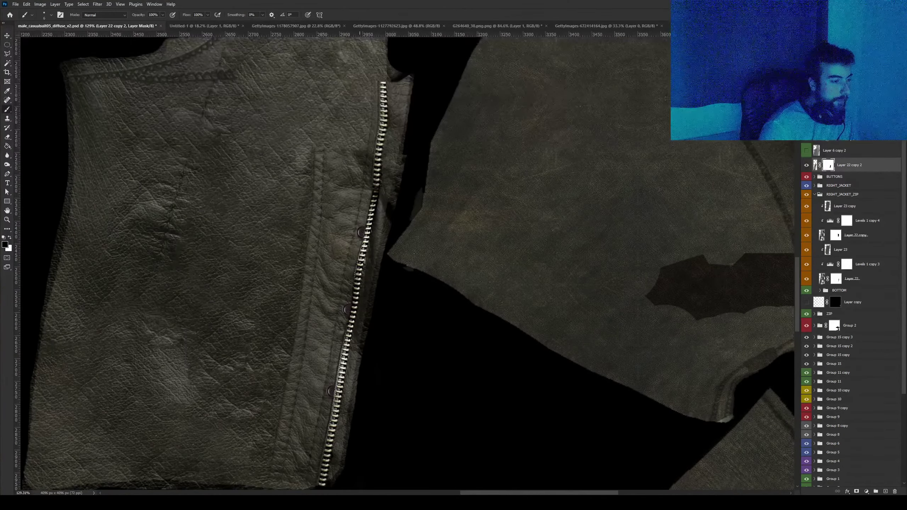
alt+scroll(373, 244, up, 2)
alt+scroll(373, 245, up, 2)
alt+scroll(373, 245, up, 2)
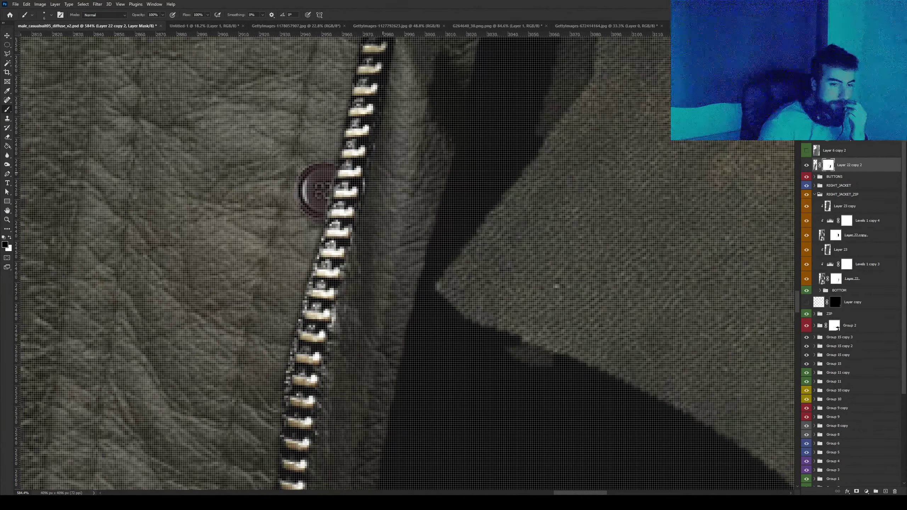
alt+scroll(357, 315, down, 4)
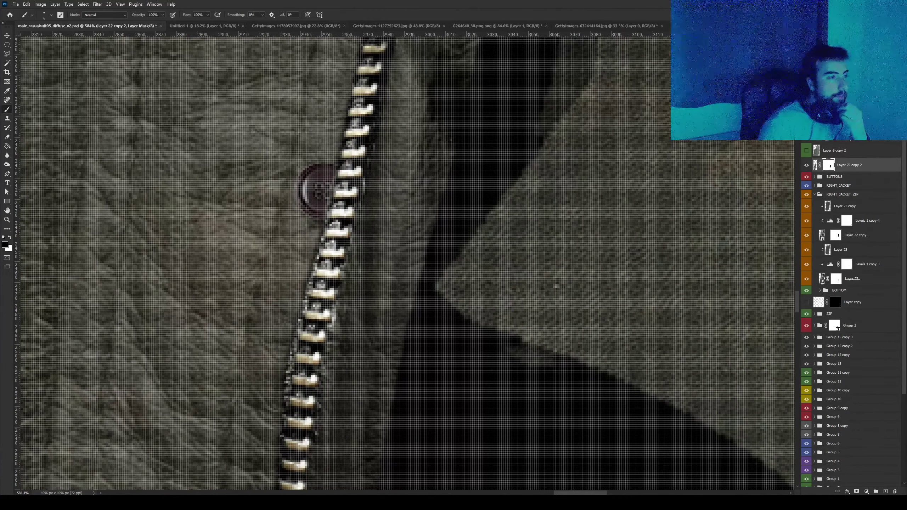
alt+scroll(352, 308, up, 2)
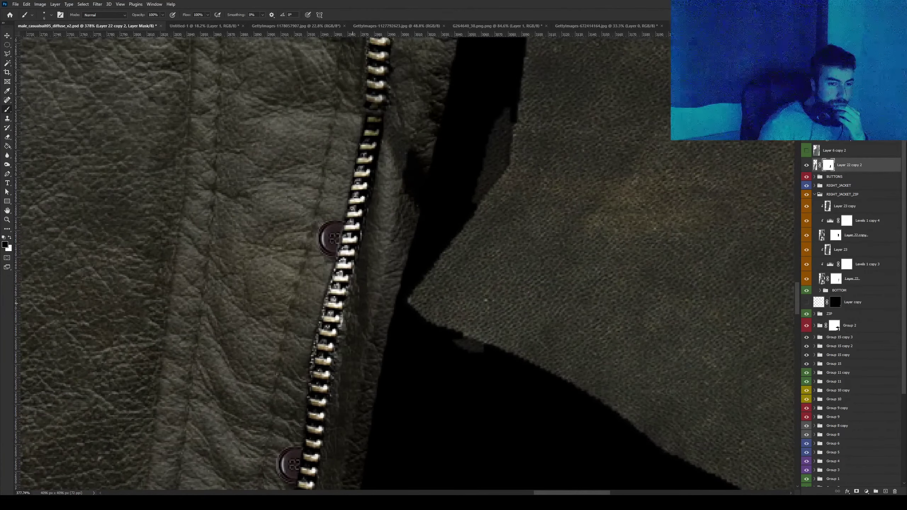
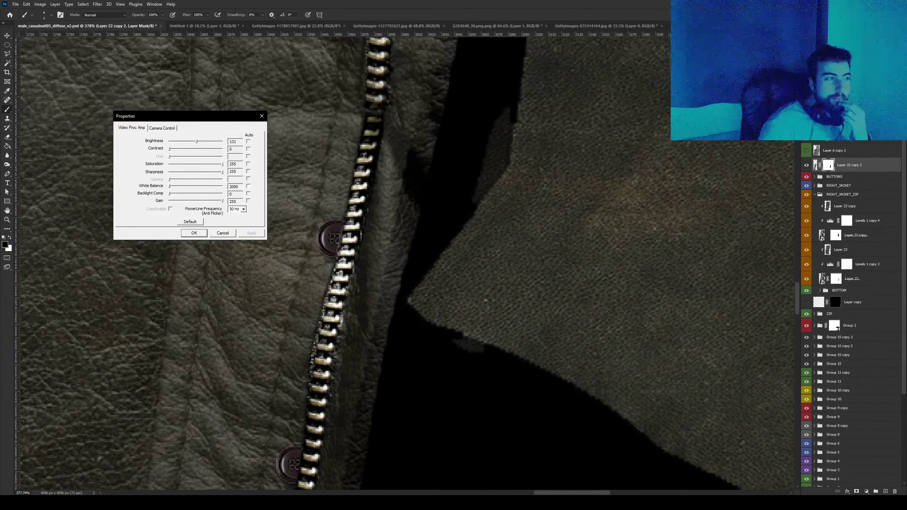
Set webcam exposure to -4 on the Camera Control tab and close the Properties dialog.
key(ctrl+Tab)
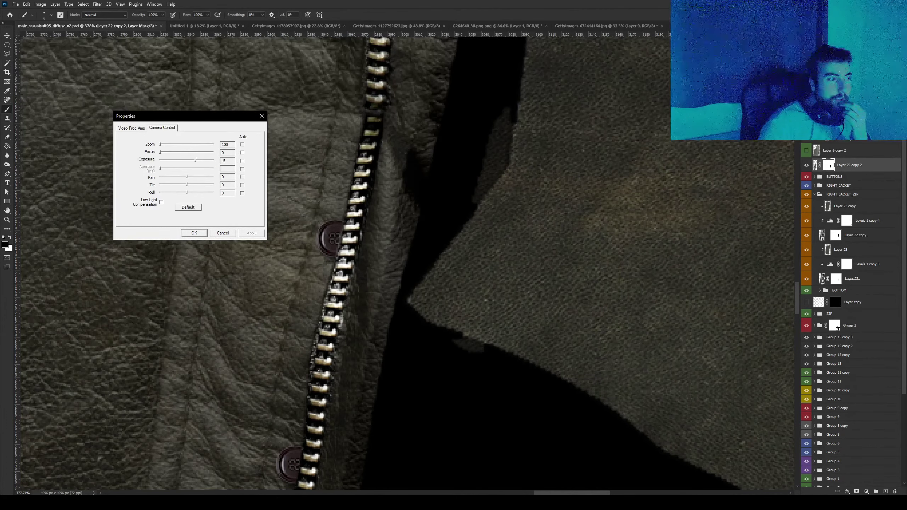
key(End)
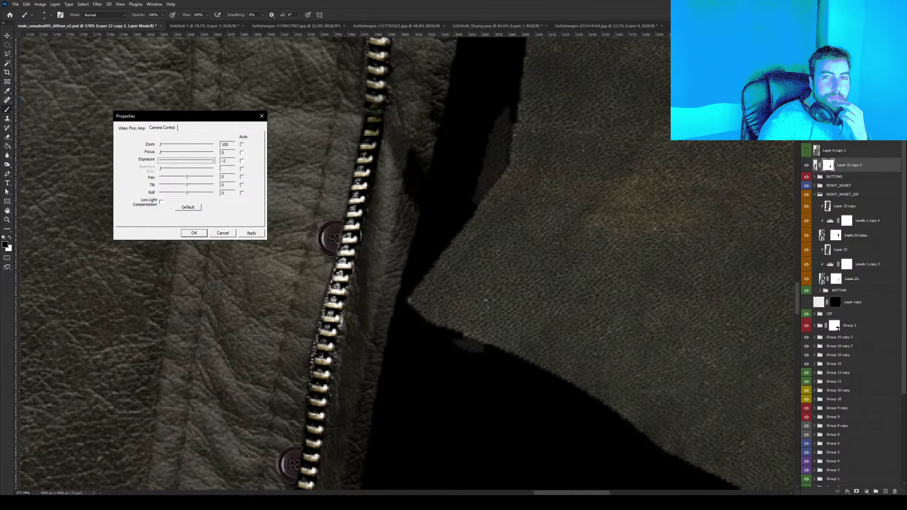
key(Left)
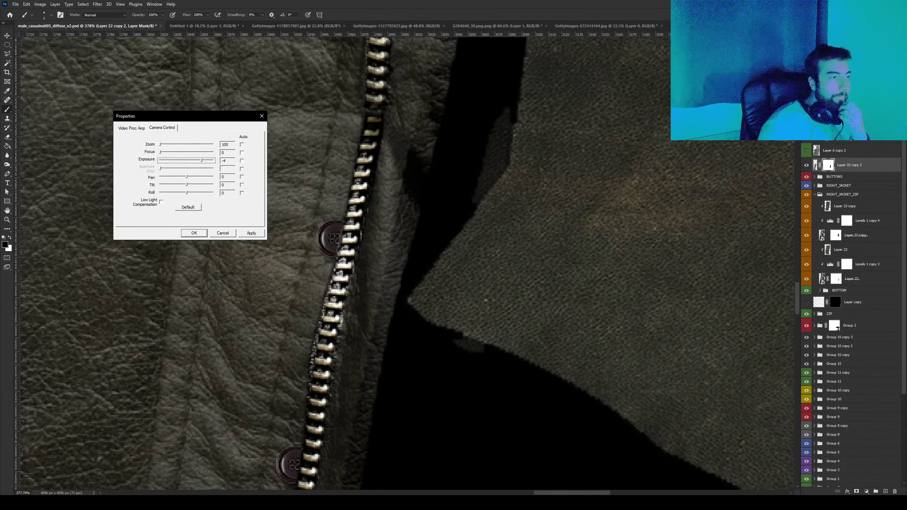
key(Return)
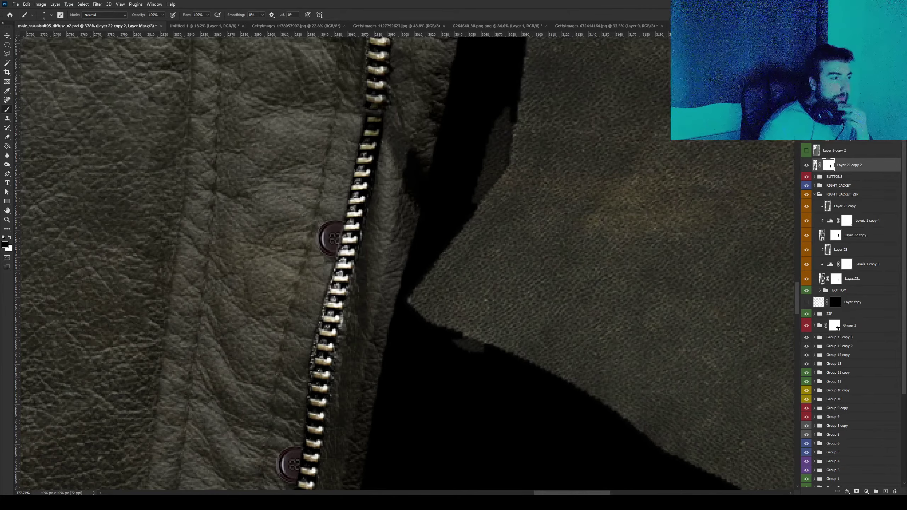
Show the Layer 22 copy 2 zipper, group it as ZIP_100, and move it below BUTTONS.
alt+scroll(421, 228, down, 5)
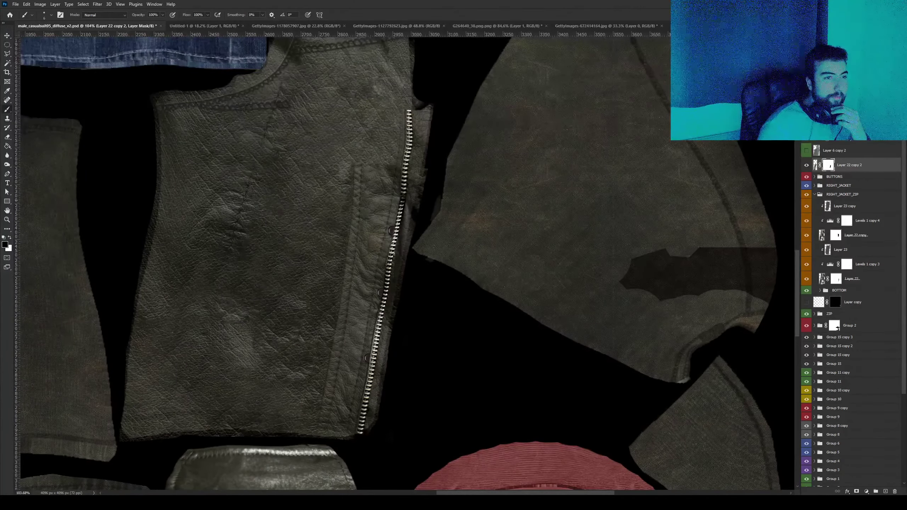
key(ctrl+comma)
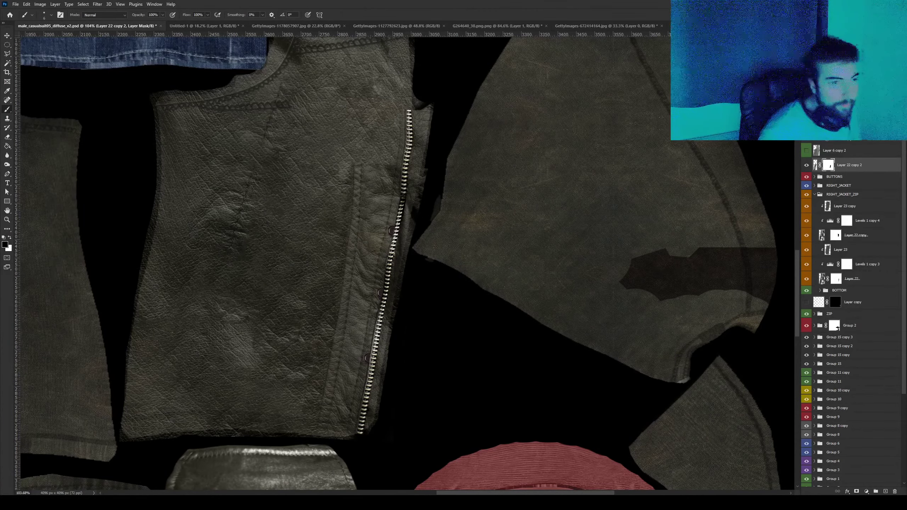
click(816, 165)
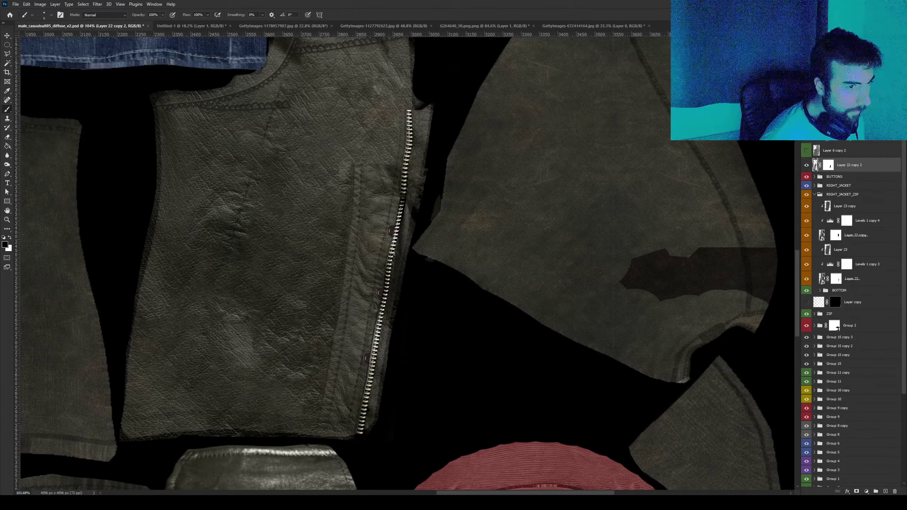
key(ctrl+g)
double_click(832, 163)
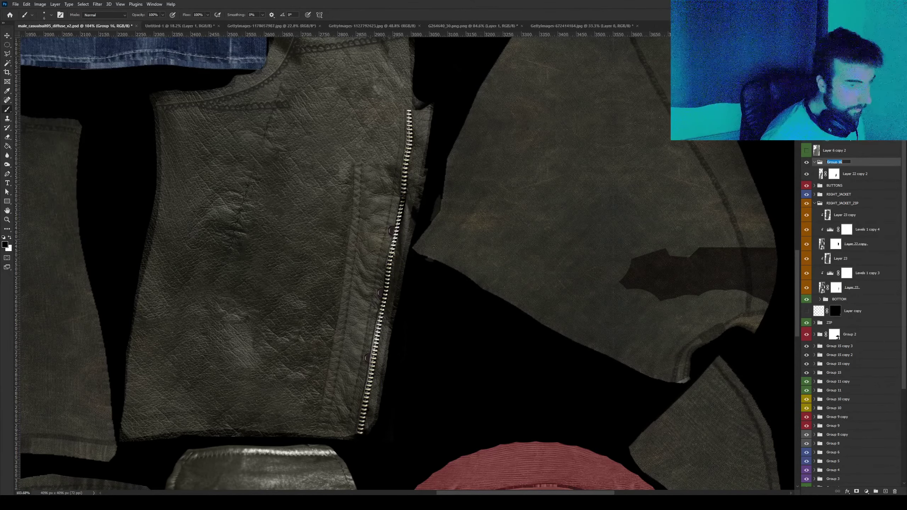
text(zI)
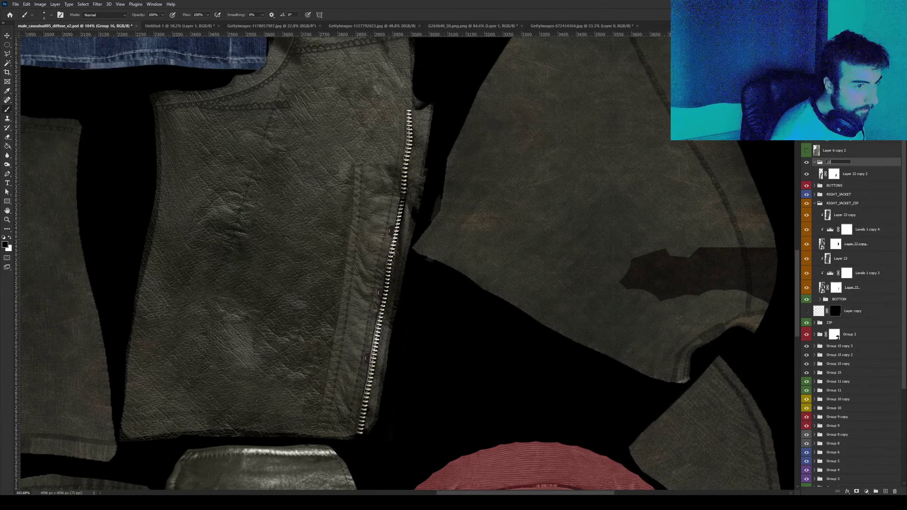
text(P)
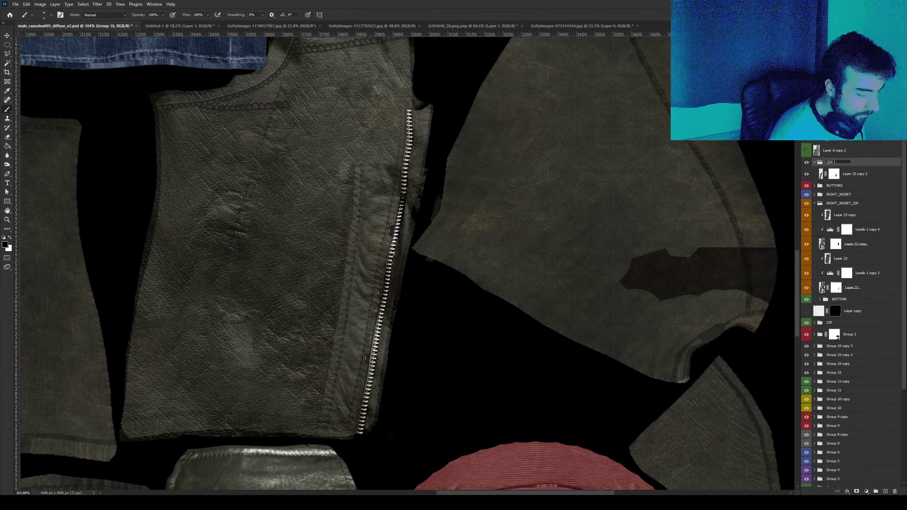
text(_100)
key(Return)
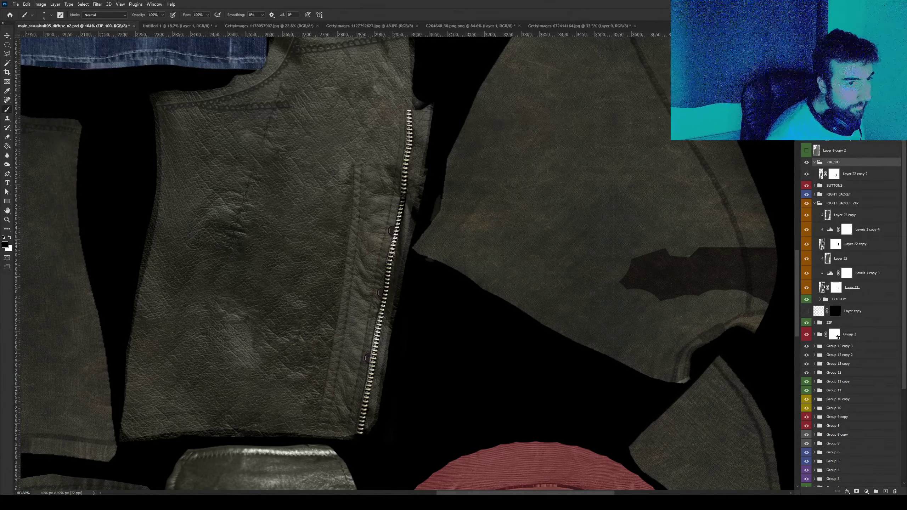
click(815, 162)
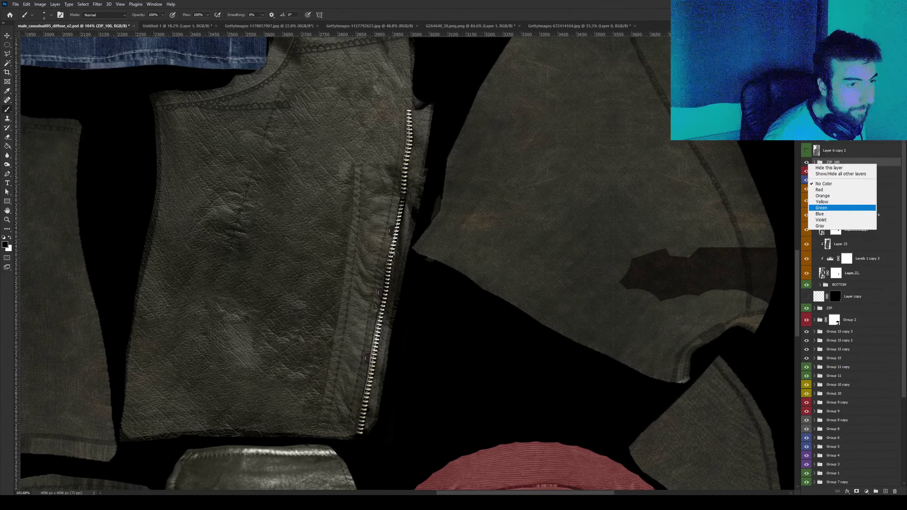
drag(832, 162, 832, 175)
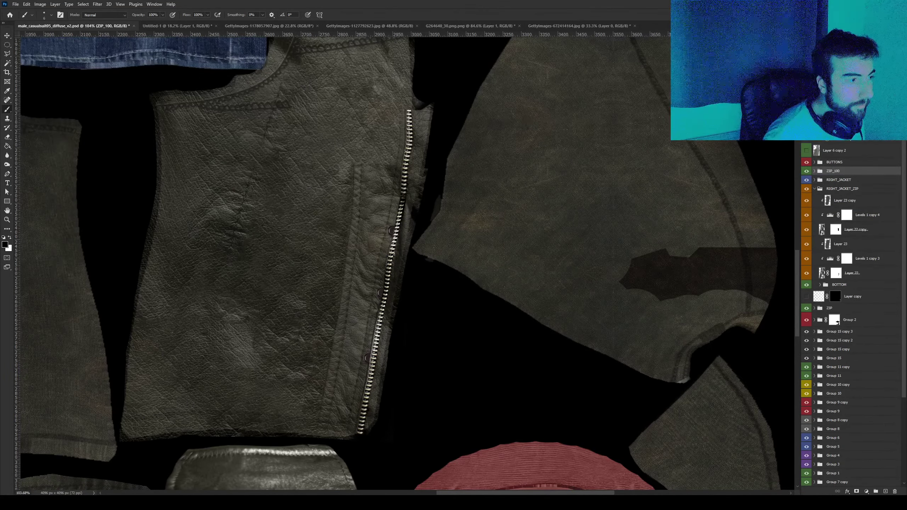
Add an empty Layer 30 above the BUTTONS group and pick a white brush.
alt+scroll(393, 232, up, 5)
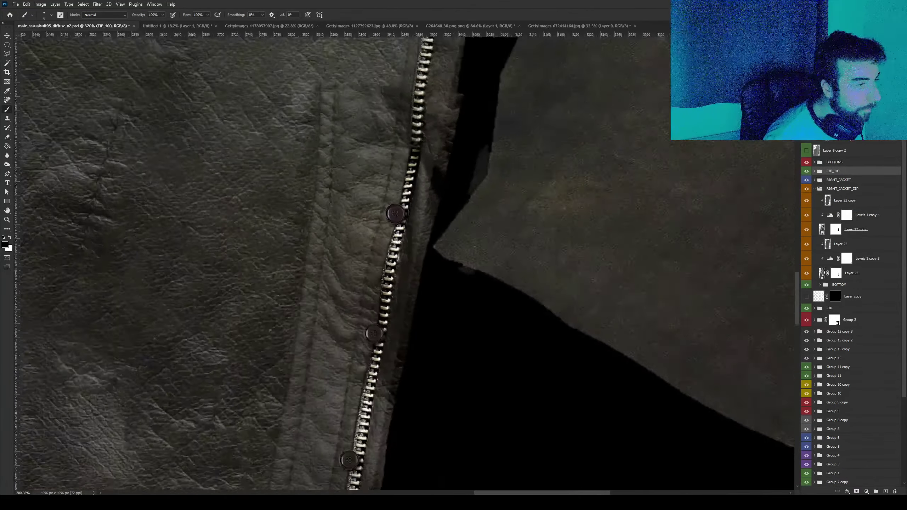
alt+scroll(393, 233, down, 5)
alt+scroll(446, 186, down, 3)
alt+scroll(446, 185, up, 2)
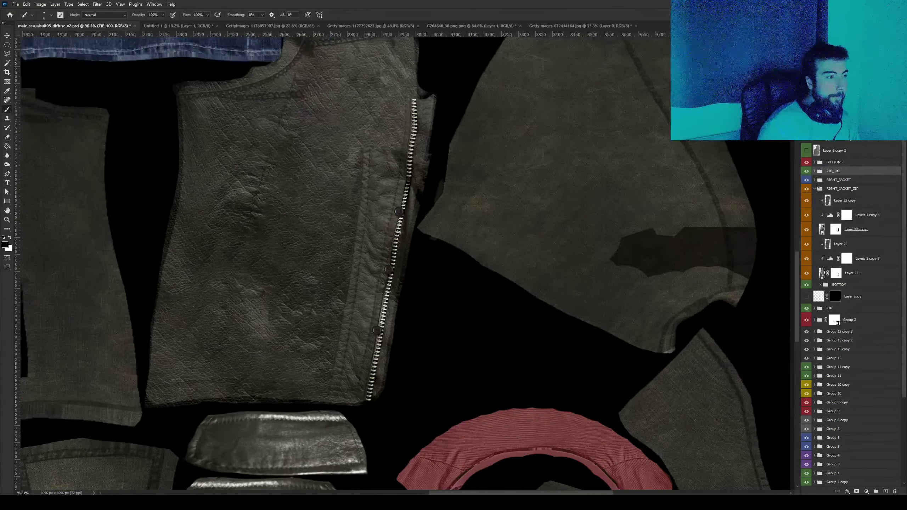
key(v)
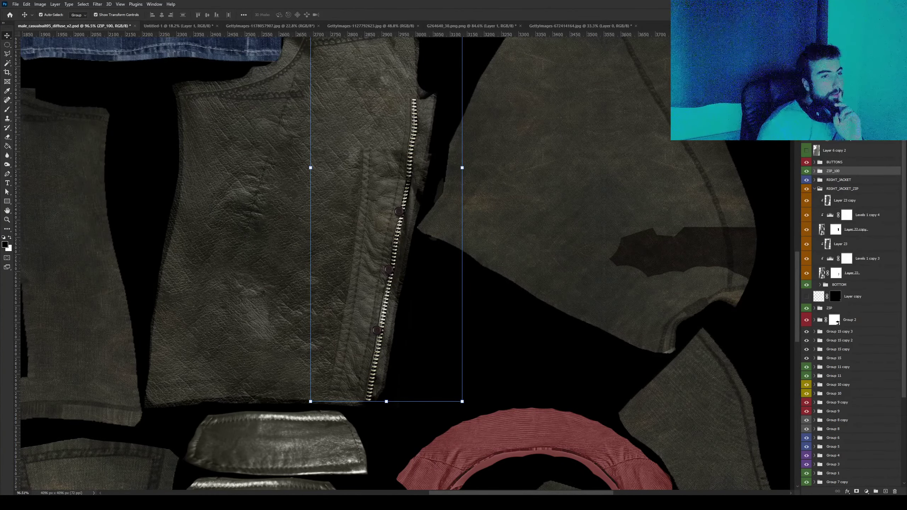
key(alt+bracketright)
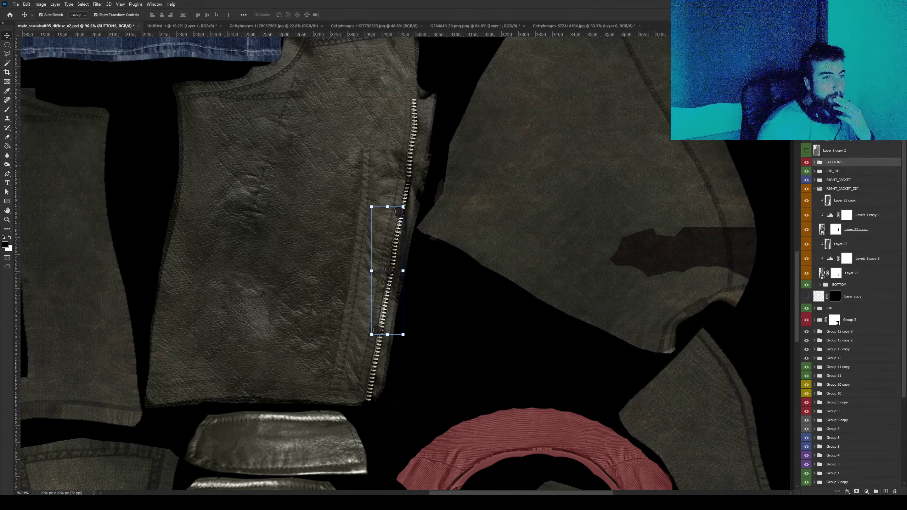
key(ctrl+shift+alt+n)
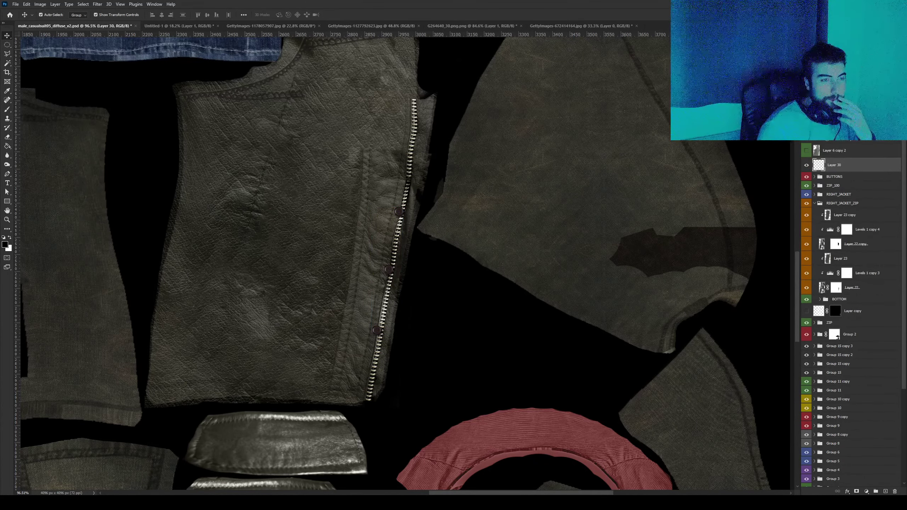
alt+scroll(462, 96, up, 3)
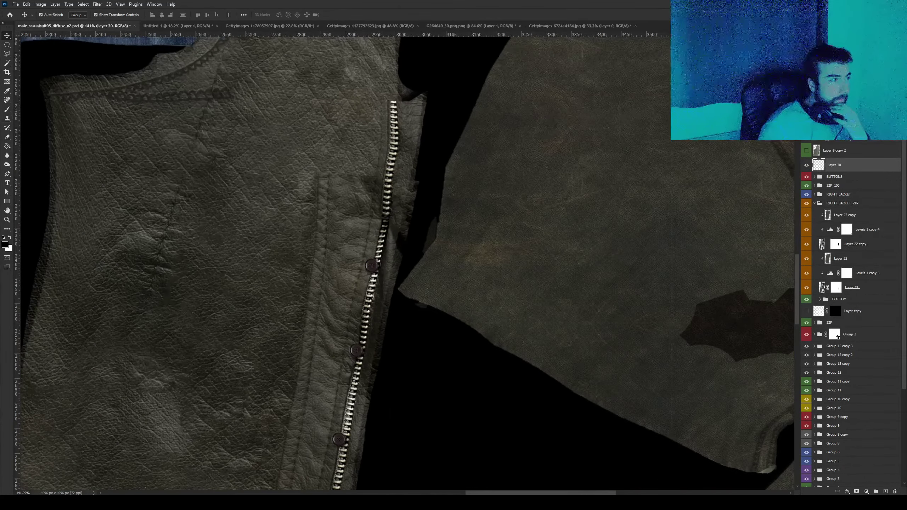
key(b)
key(x)
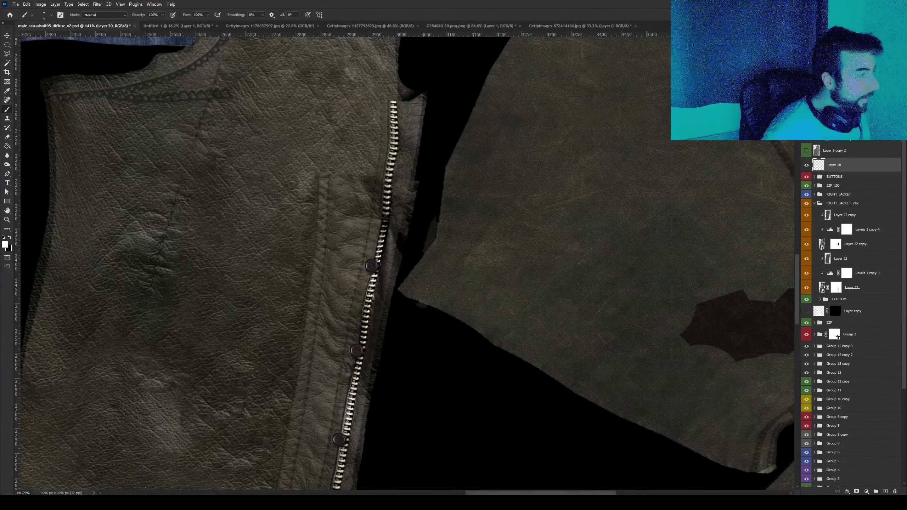
alt+scroll(401, 113, up, 3)
alt+scroll(395, 111, up, 2)
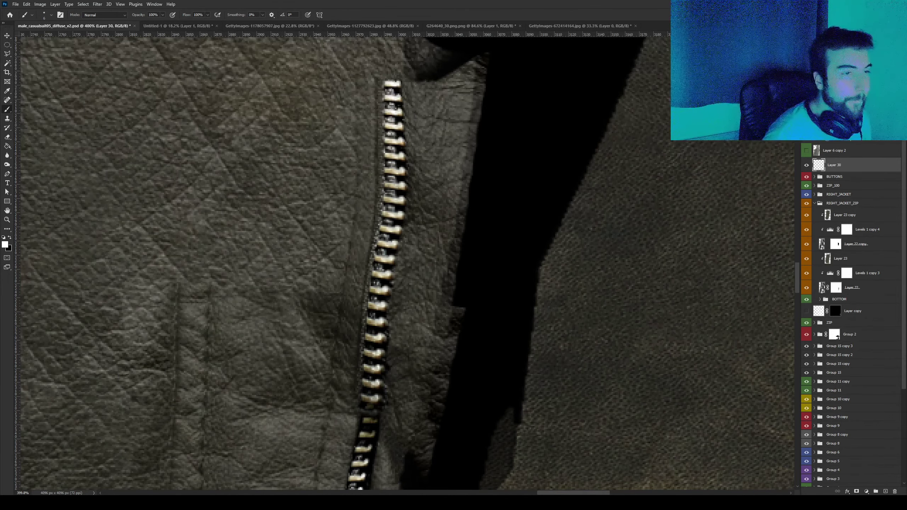
Delete the empty Layer 30 and duplicate the zipper layer above BUTTONS.
key(Delete)
click(815, 162)
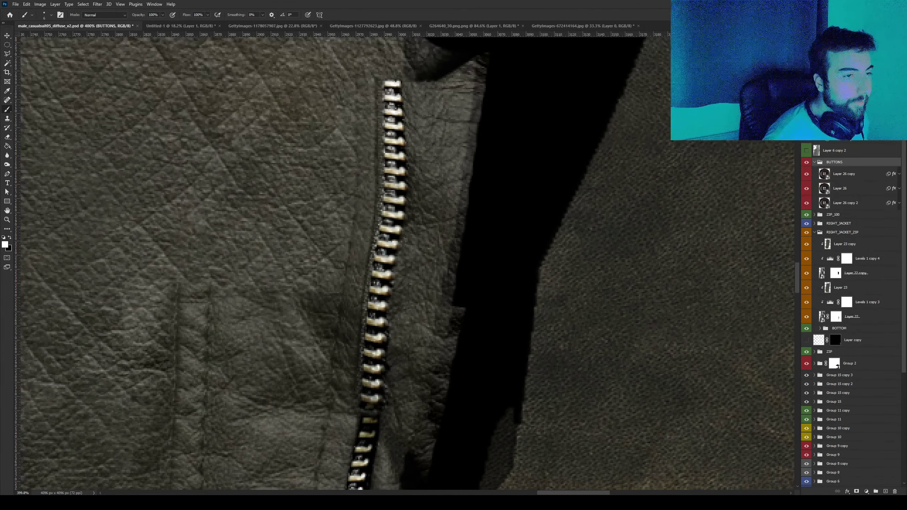
click(815, 162)
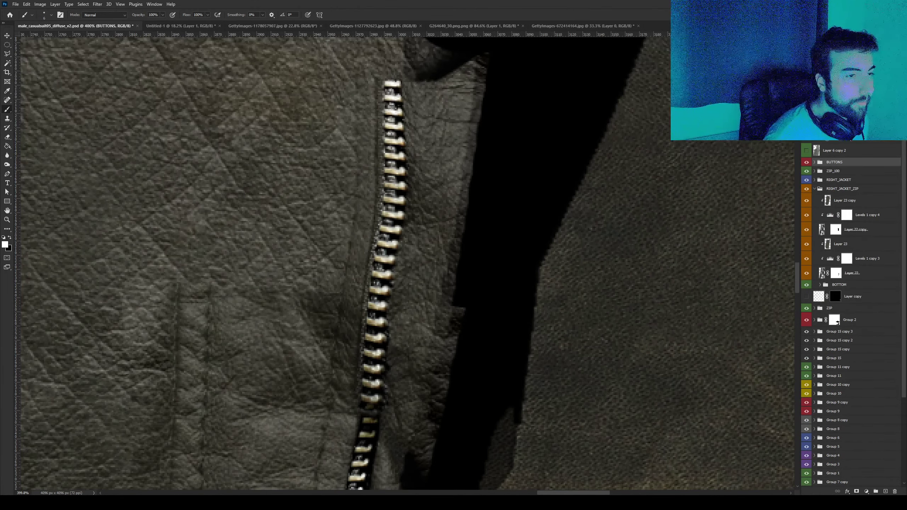
click(815, 171)
click(822, 183)
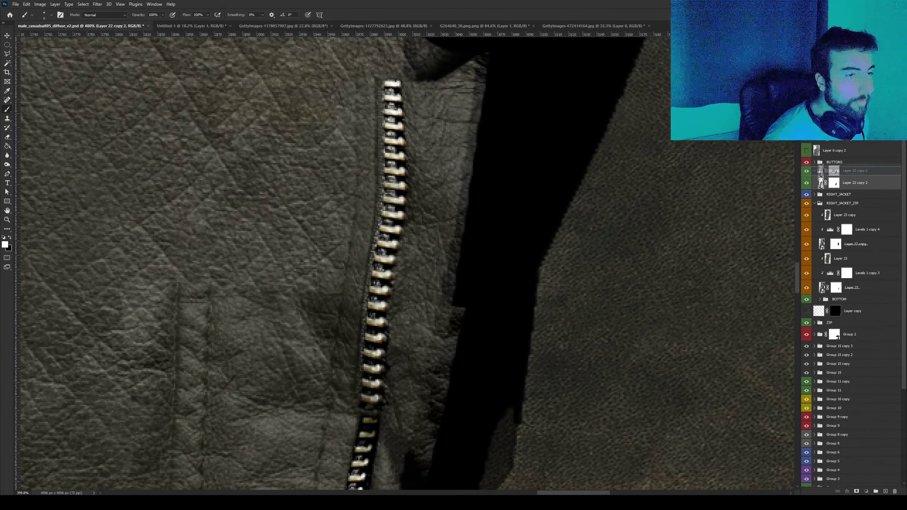
alt+drag(822, 182, 816, 166)
click(814, 185)
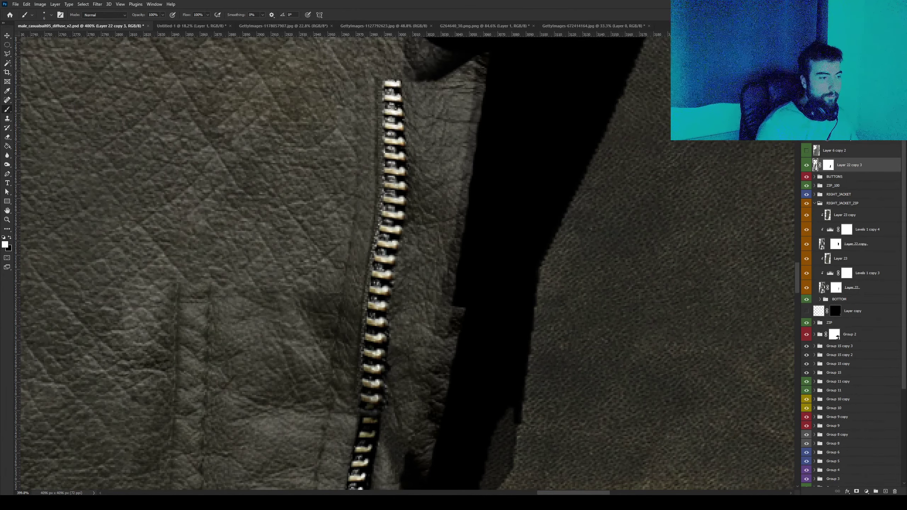
Convert the zipper copy to black and white.
click(40, 4)
mouse_move(51, 22)
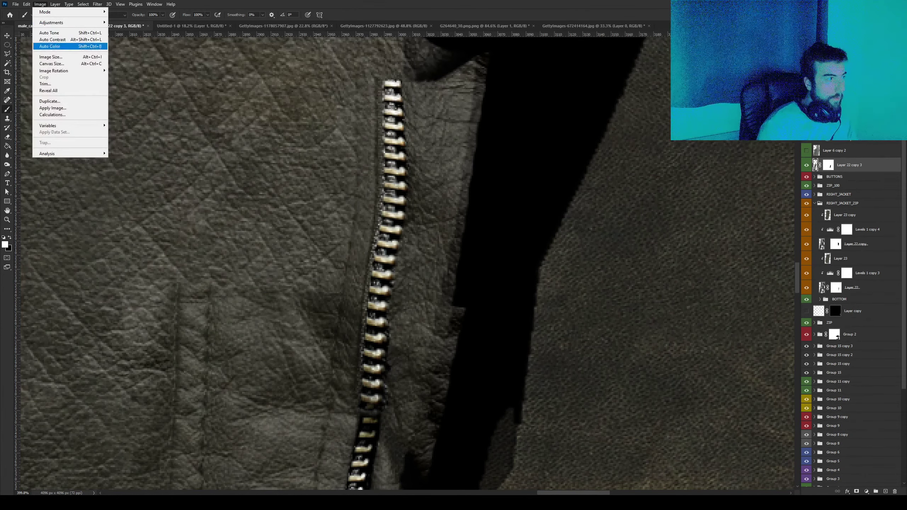
key(Left)
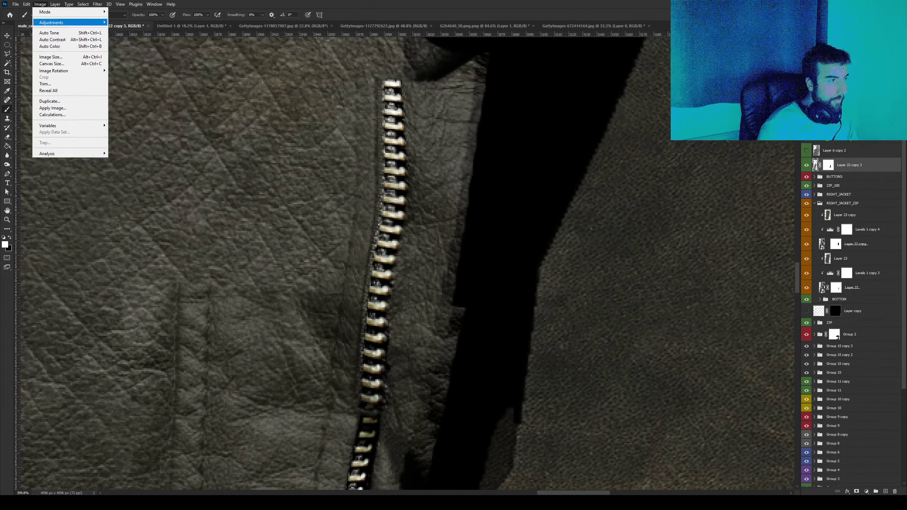
key(Right)
key(Down)
key(Down)
key(Down)
key(Down)
key(Down)
key(Return)
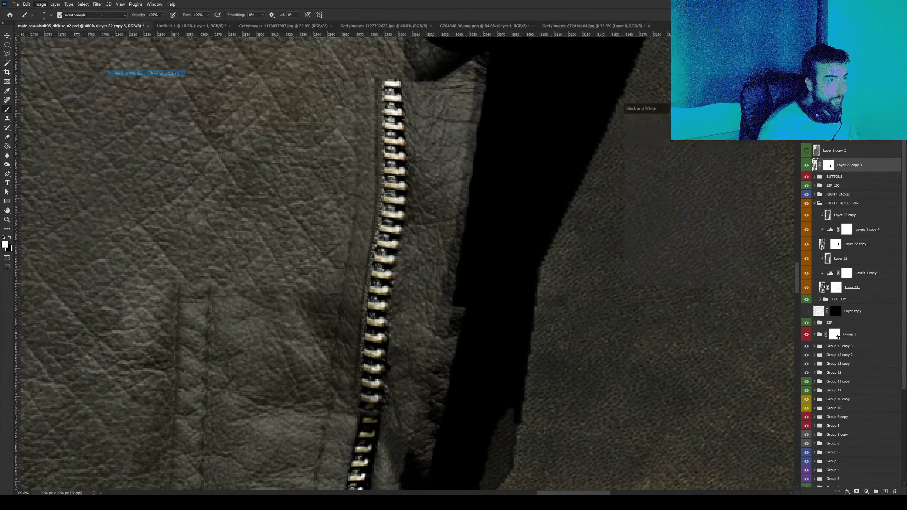
key(Escape)
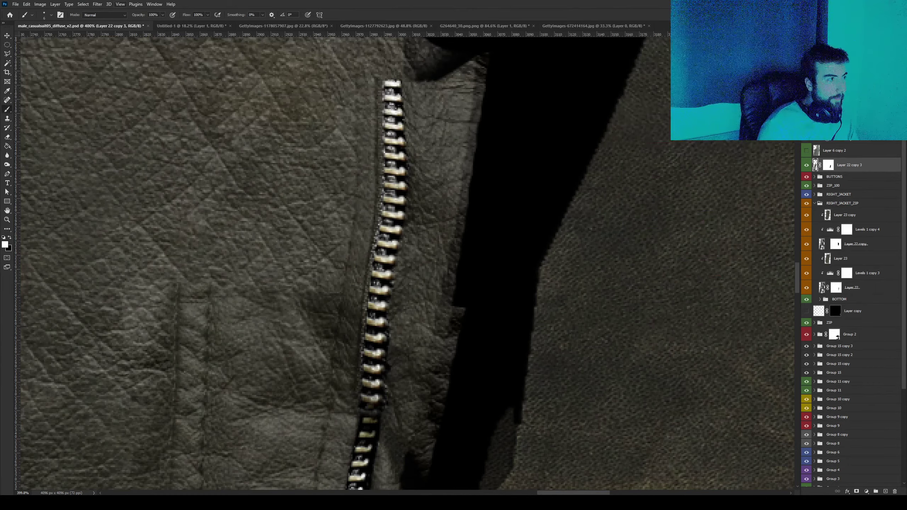
Apply Levels to the zipper copy with black input about 13 and white input about 167.
key(alt+i)
key(Down)
key(Right)
key(Down)
key(Return)
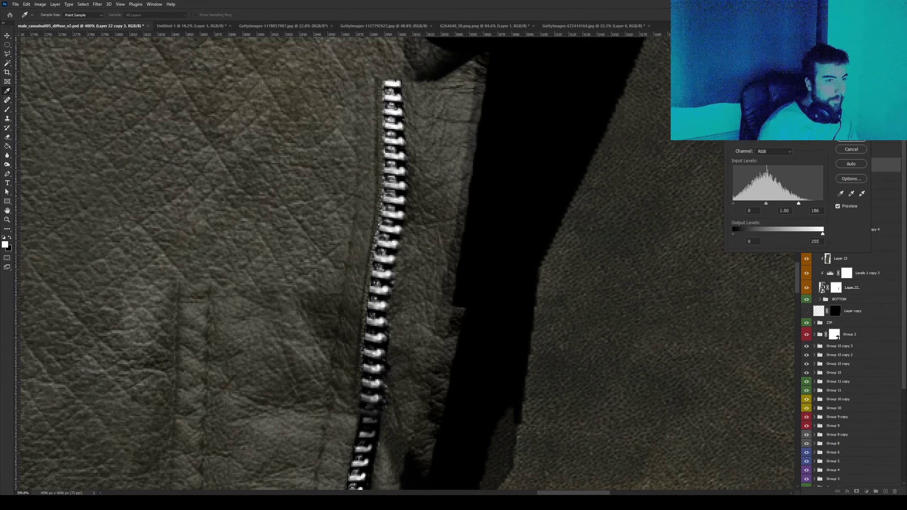
text(173)
text(82)
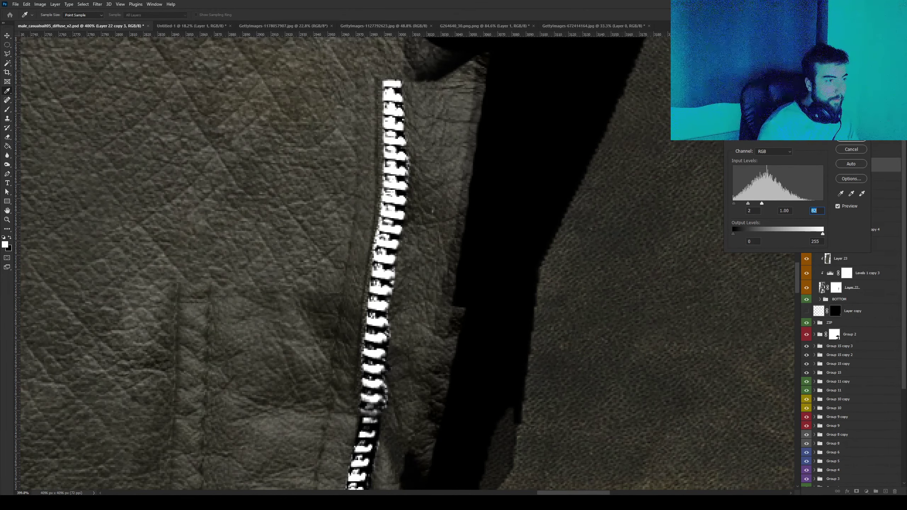
drag(750, 203, 791, 203)
key(shift+Tab)
key(shift+Tab)
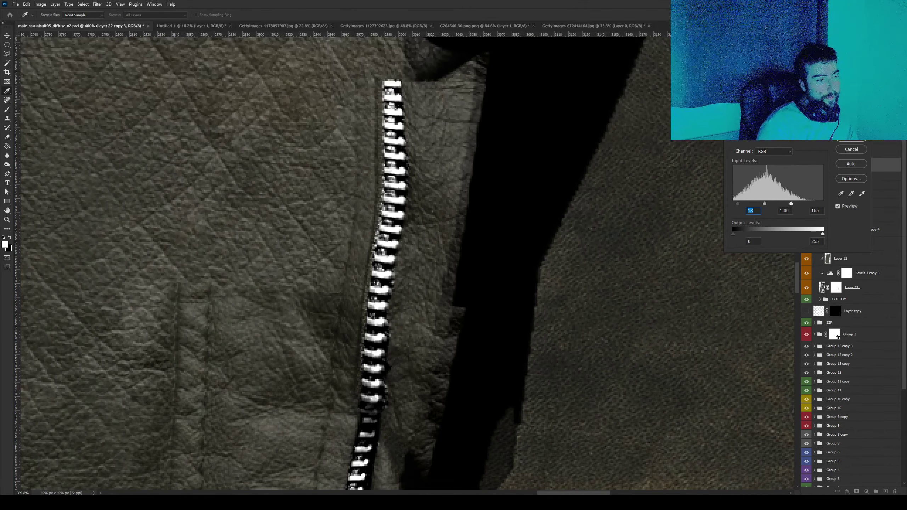
key(Tab)
key(Tab)
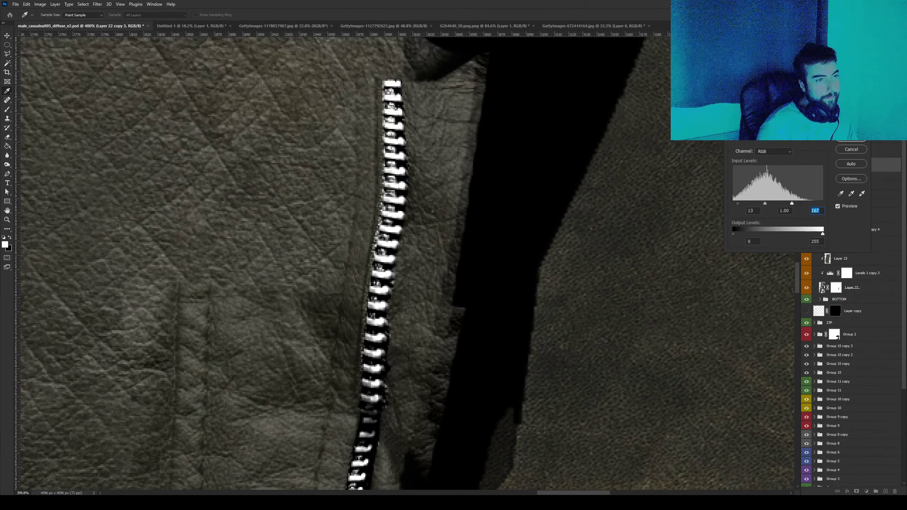
key(Return)
Add a new layer behind the zipper and fill it with black.
key(b)
alt+scroll(432, 286, down, 10)
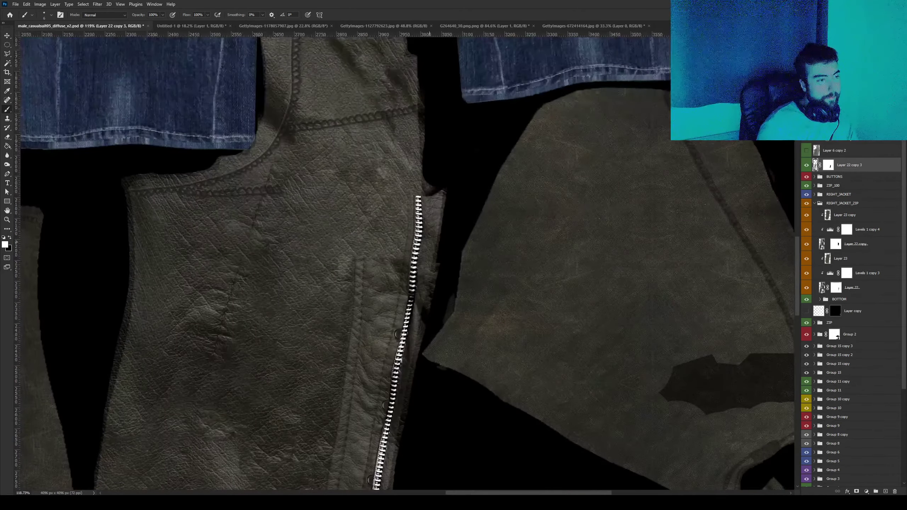
alt+scroll(429, 249, up, 2)
alt+scroll(430, 249, up, 4)
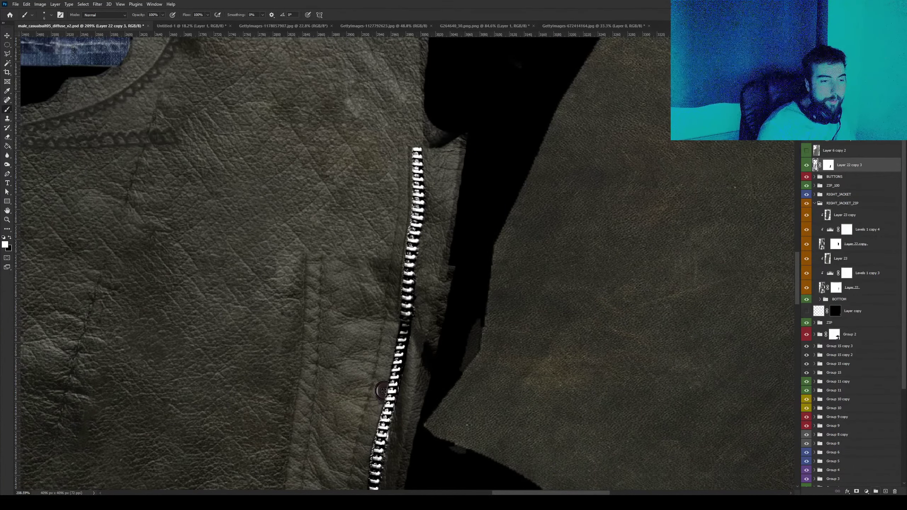
key(ctrl+shift+alt+n)
key(ctrl+bracketleft)
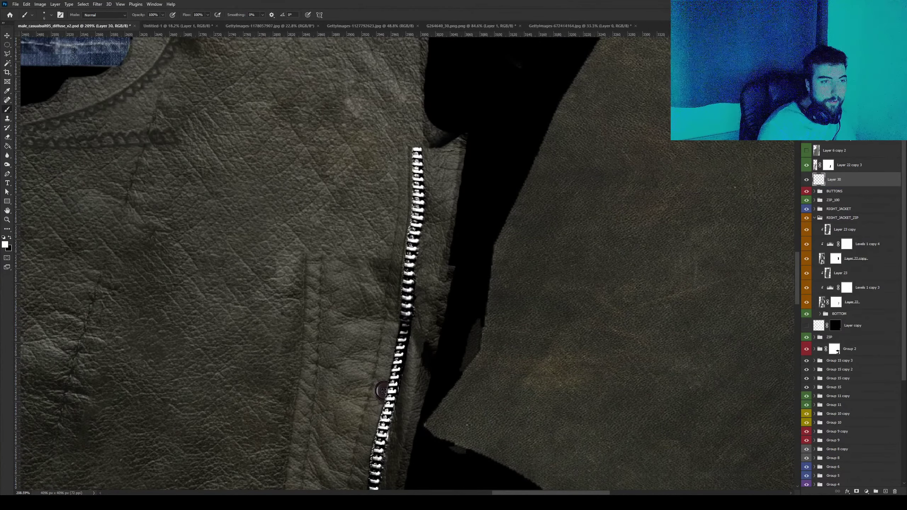
key(g)
key(x)
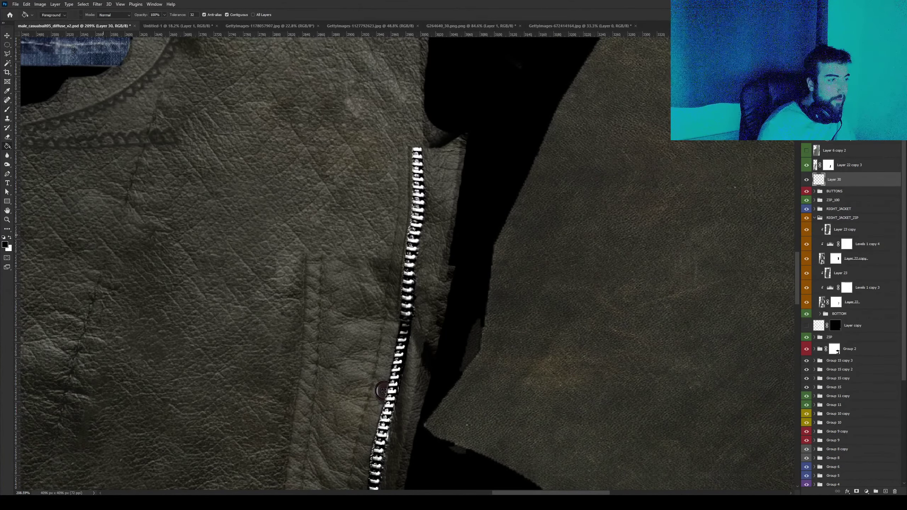
key(alt+BackSpace)
Save the white-on-black zipper map as a PNG named '_displ' in the Images folder.
alt+scroll(453, 183, down, 3)
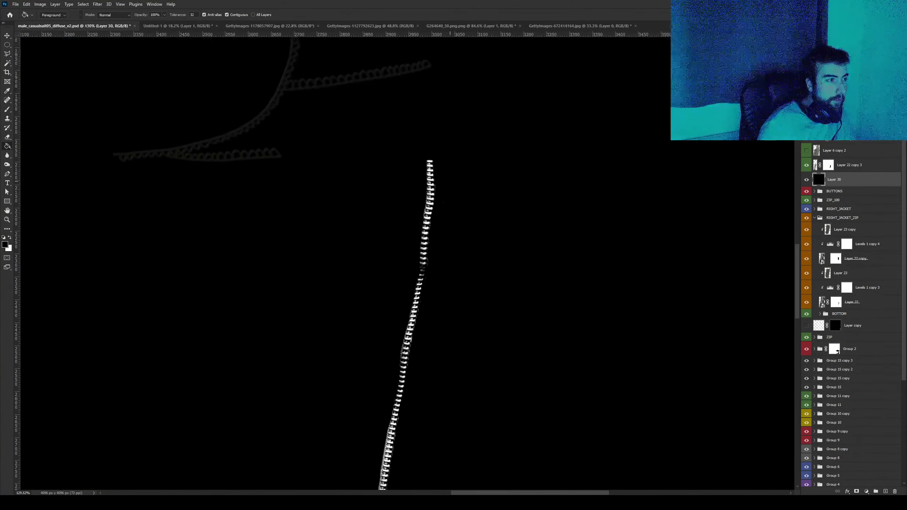
alt+scroll(453, 183, down, 2)
alt+scroll(465, 272, down, 3)
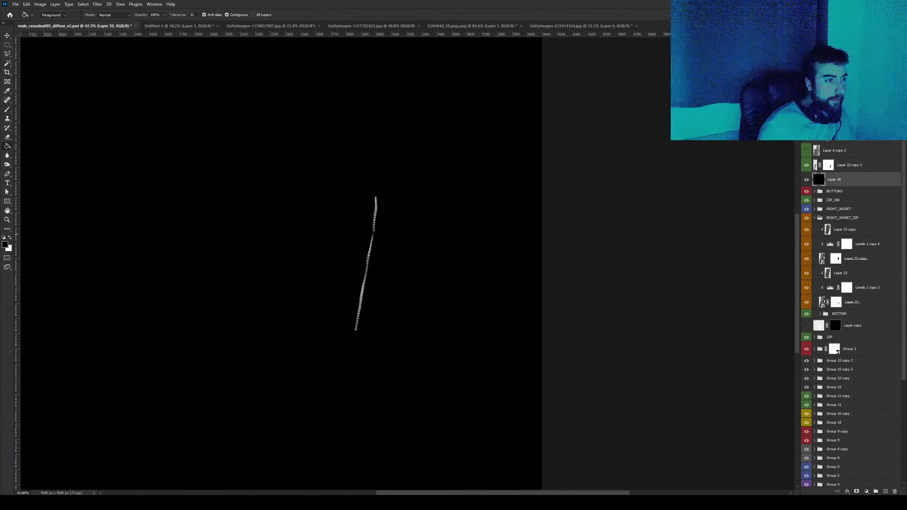
alt+scroll(464, 271, down, 2)
alt+scroll(429, 243, up, 2)
click(15, 3)
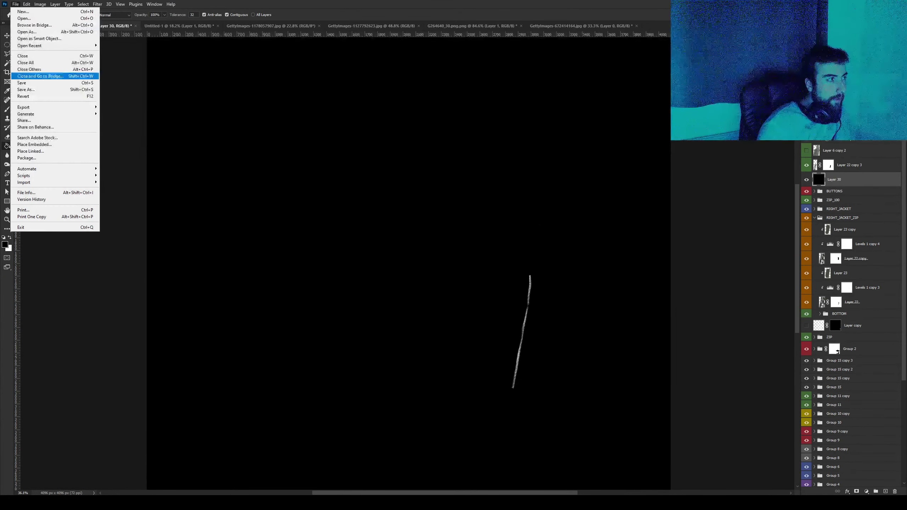
click(25, 88)
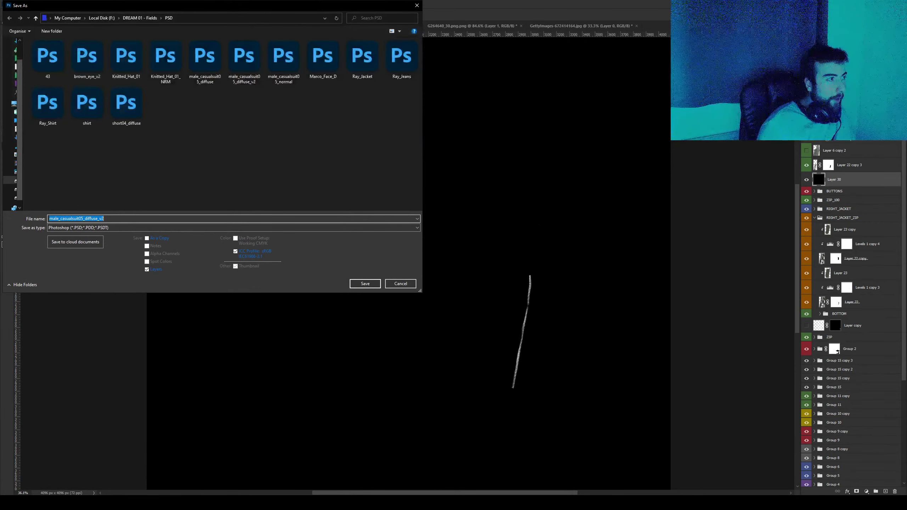
key(alt+Up)
double_click(40, 89)
click(107, 227)
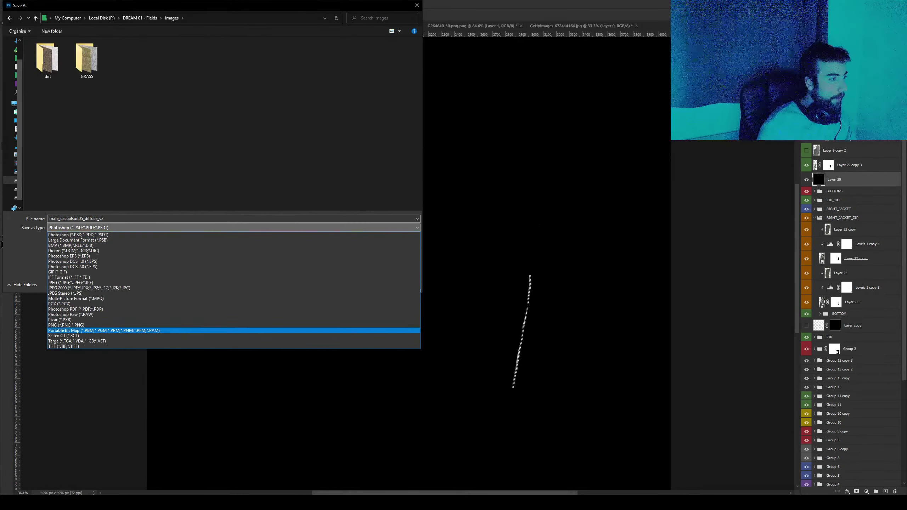
key(Up)
key(Return)
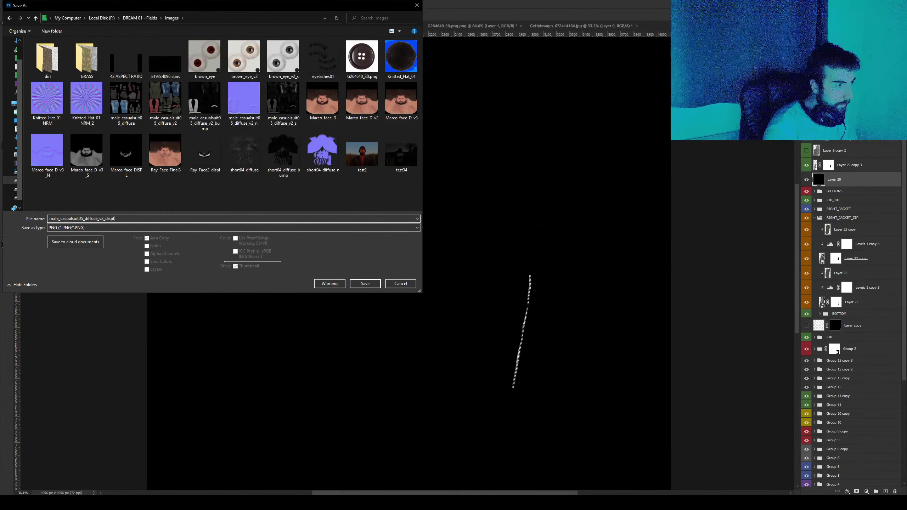
key(Return)
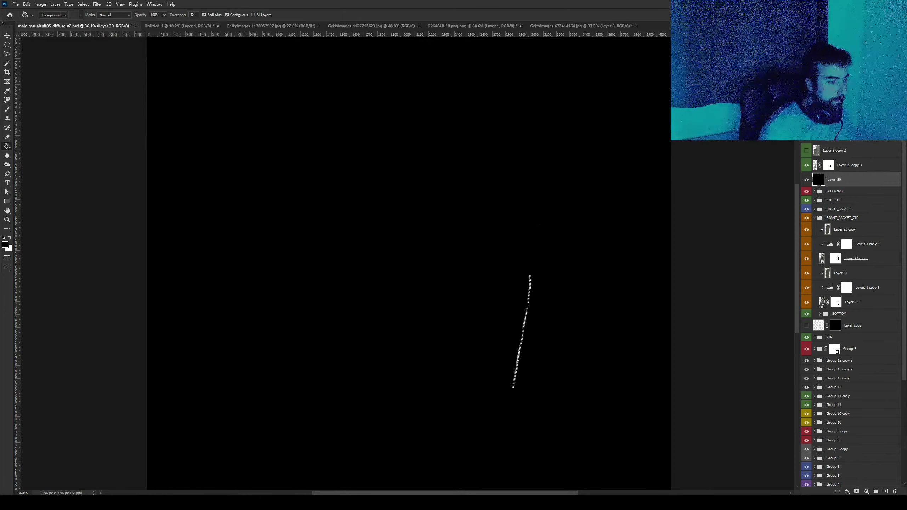
Switch to Cinema 4D, orbit to the jacket front, and open the JACKET Node Editor.
click(330, 468)
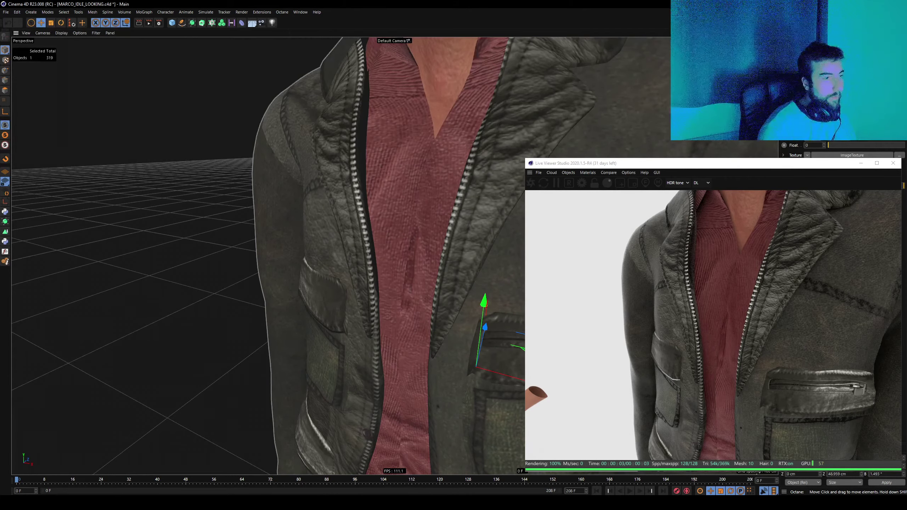
alt+drag(278, 228, 305, 228)
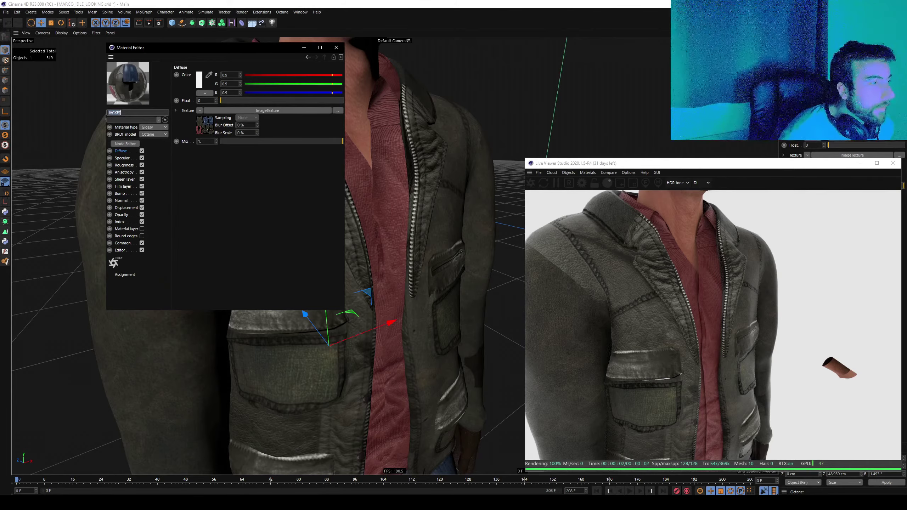
click(125, 143)
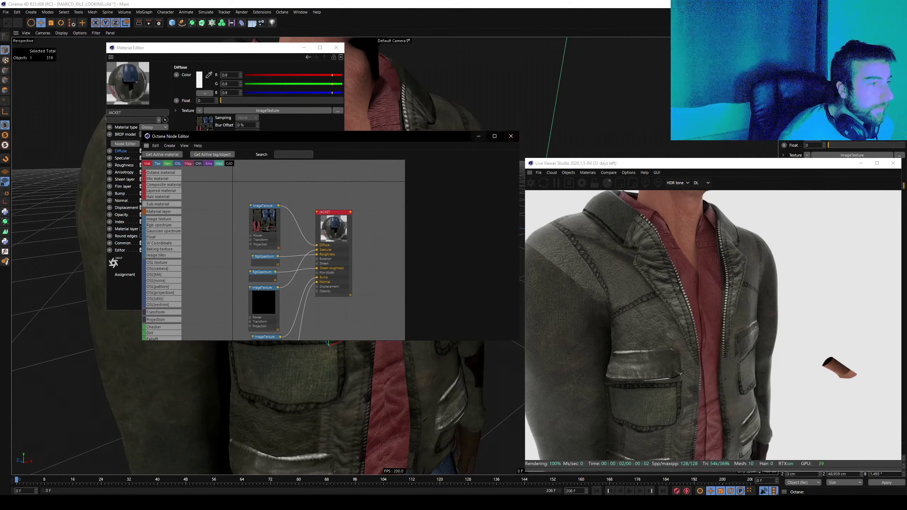
Drop the zipper PNG in as an image texture beneath a new Displacement node in the JACKET graph.
drag(321, 157, 514, 3)
double_click(514, 3)
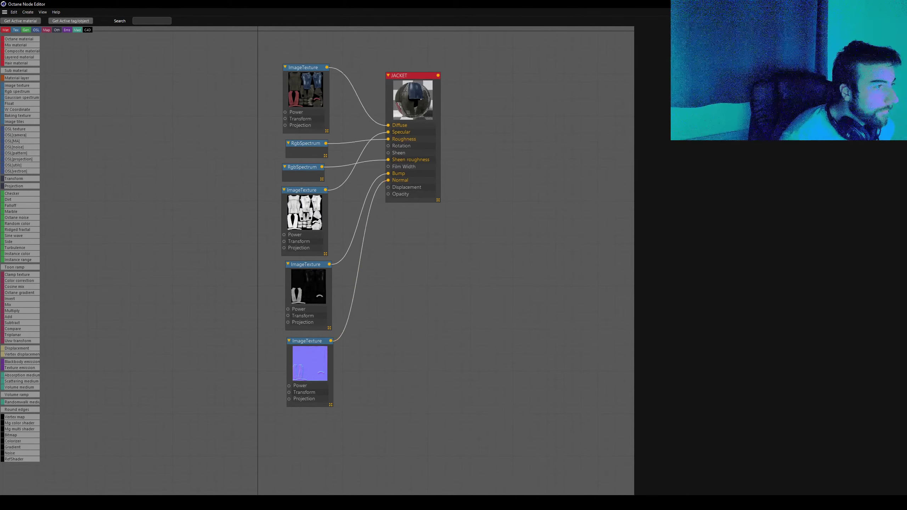
drag(407, 77, 484, 71)
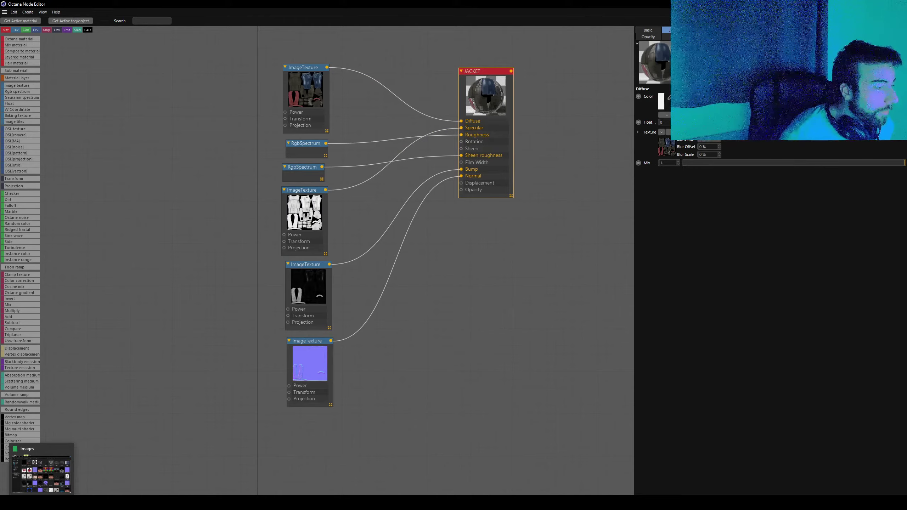
click(41, 475)
drag(426, 123, 615, 151)
click(751, 146)
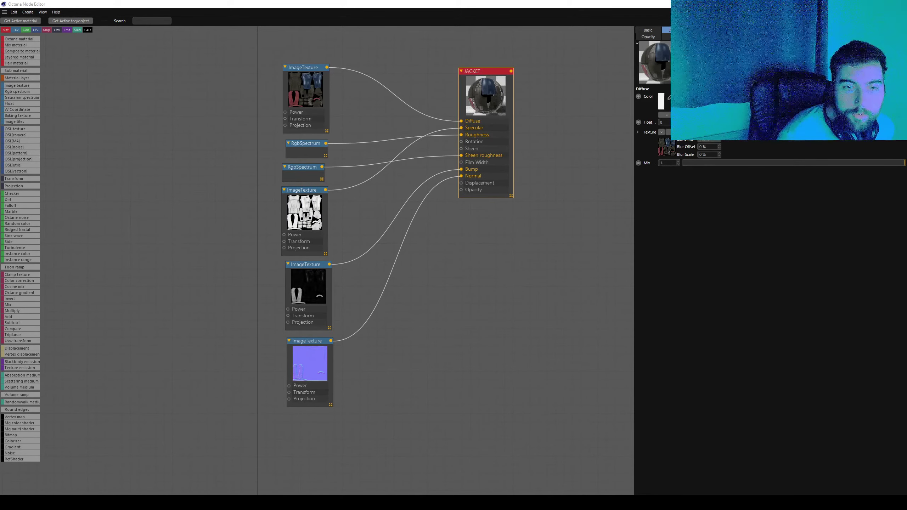
mouse_move(550, 341)
mouse_down()
mouse_move(467, 375)
mouse_move(188, 284)
mouse_up()
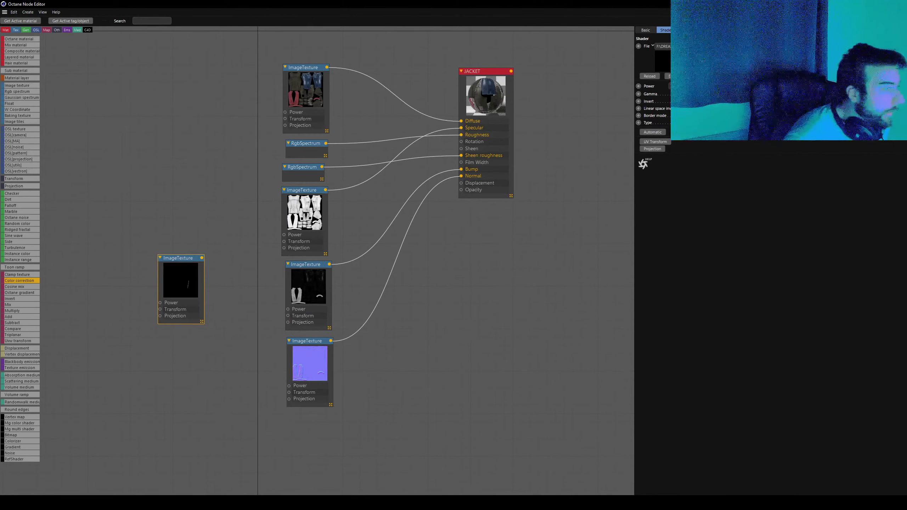
mouse_move(17, 347)
mouse_down()
mouse_move(452, 267)
mouse_move(461, 183)
mouse_up()
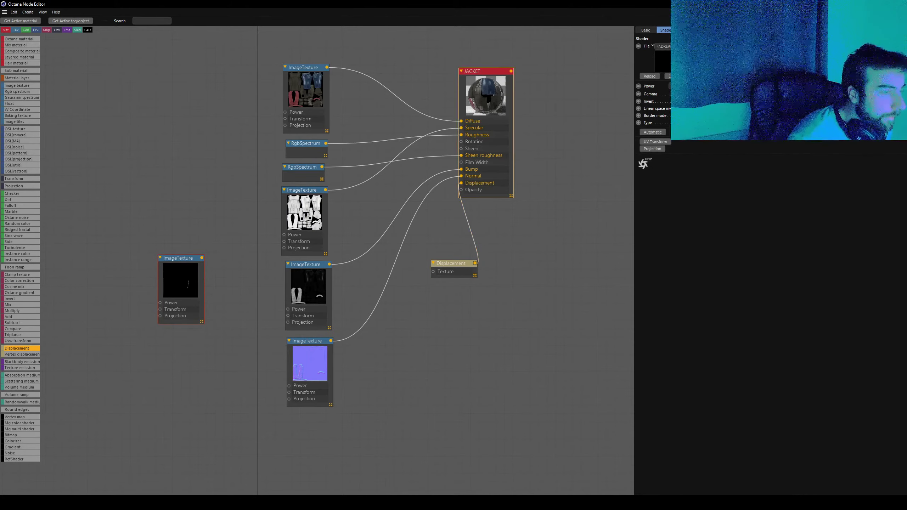
drag(188, 284, 403, 347)
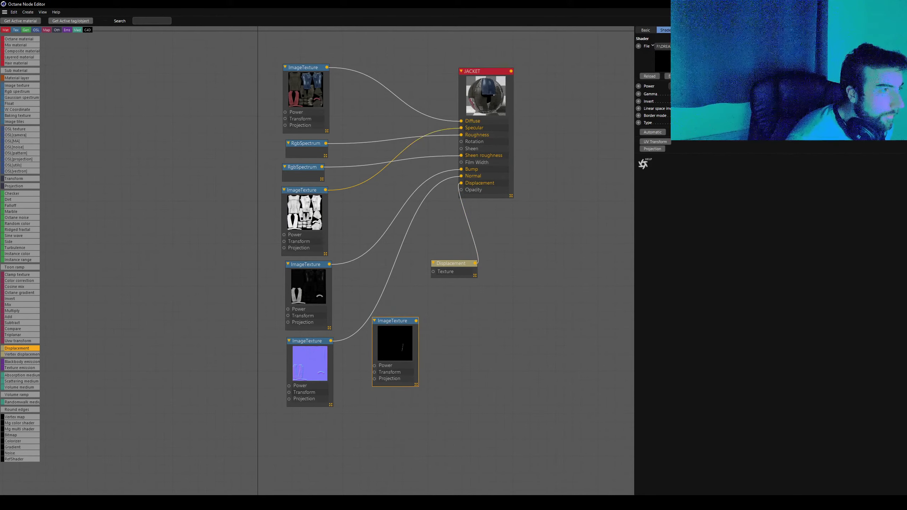
key(super+Down)
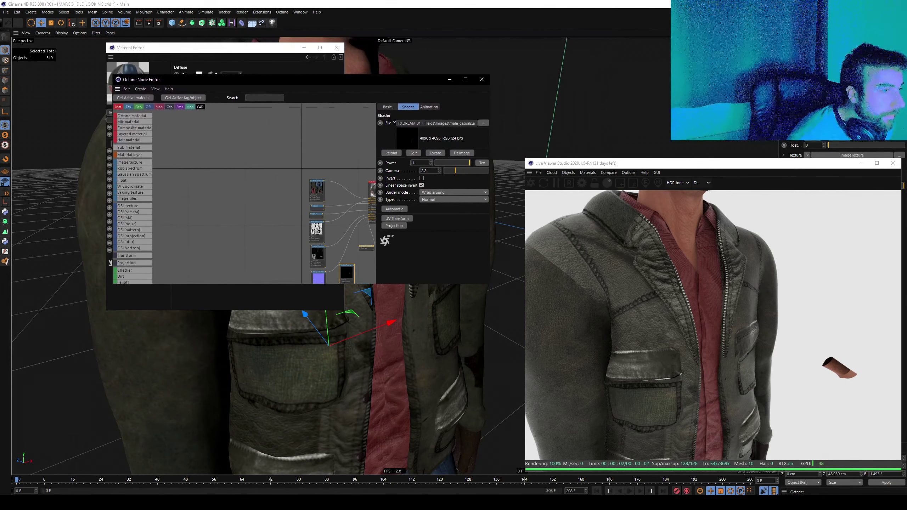
Wire the zipper ImageTexture into Displacement's Texture input at 4096x4096 detail and orbit to check.
scroll(335, 232, up, 3)
middle_drag(336, 232, 195, 115)
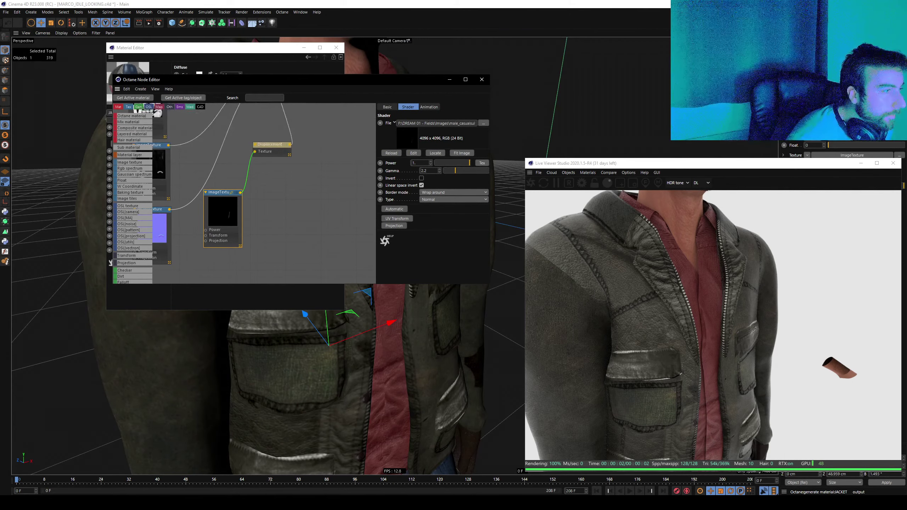
drag(255, 152, 255, 152)
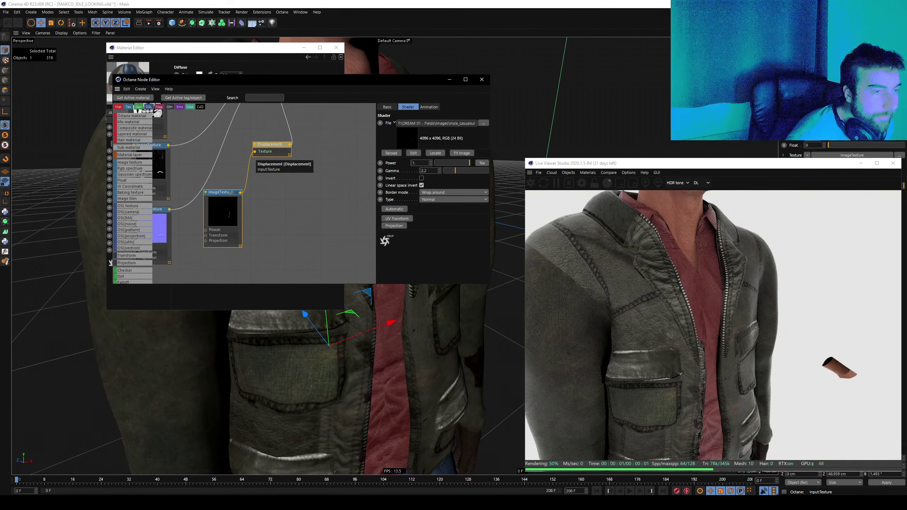
click(292, 186)
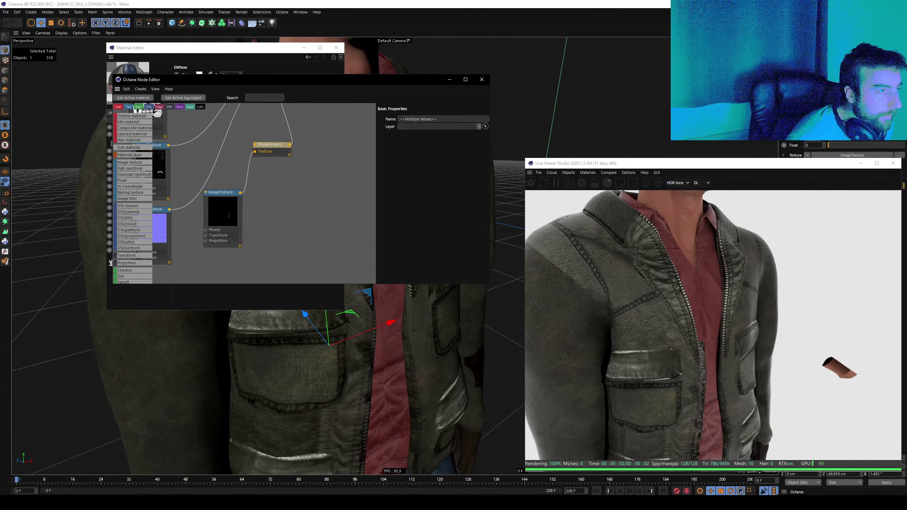
click(270, 144)
click(449, 178)
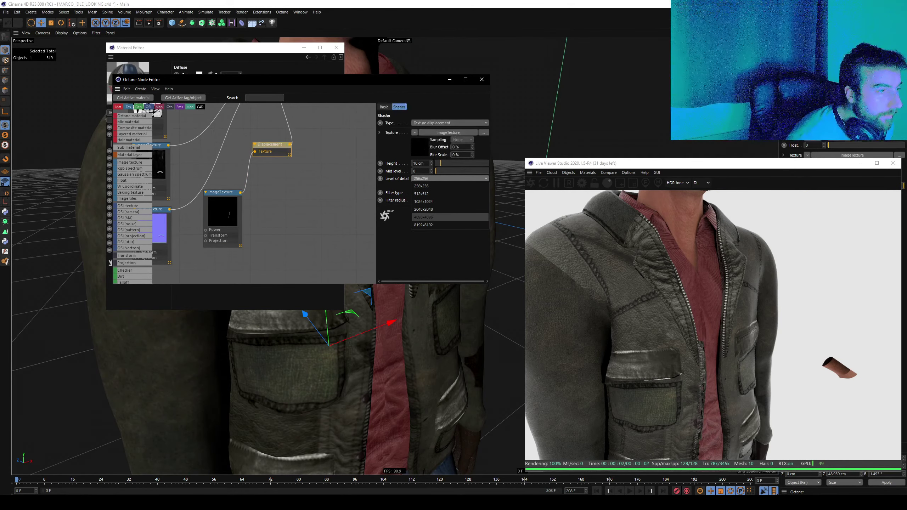
click(447, 217)
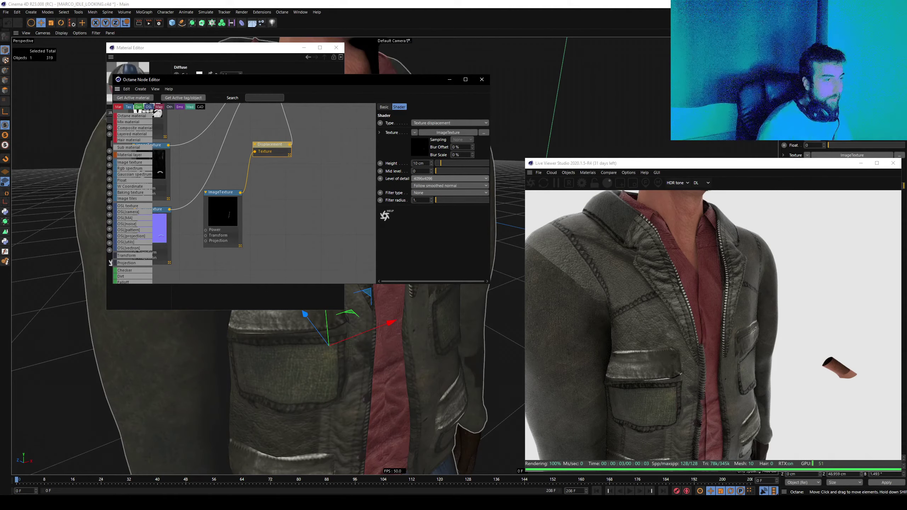
mouse_move(393, 429)
alt+mouse_down()
mouse_move(311, 470)
mouse_move(314, 429)
alt+mouse_up()
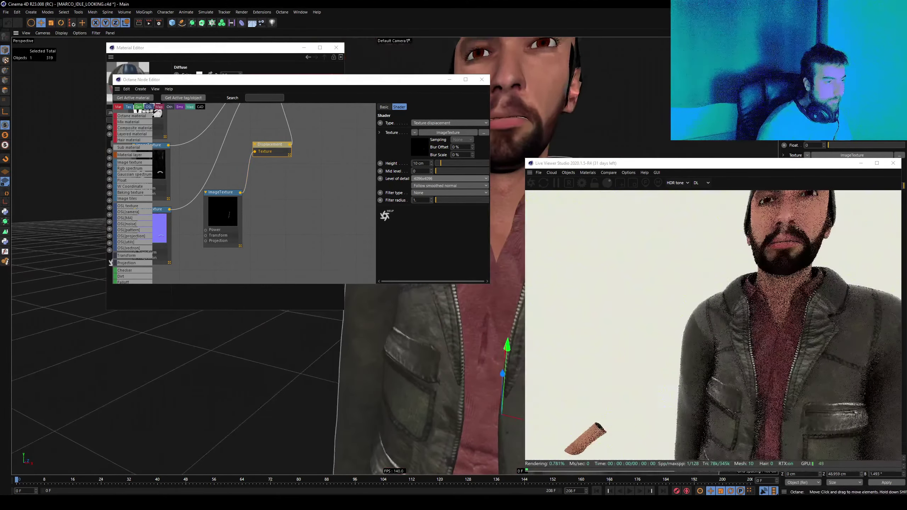
mouse_move(422, 322)
alt+mouse_down()
mouse_move(434, 341)
mouse_move(450, 343)
alt+mouse_up()
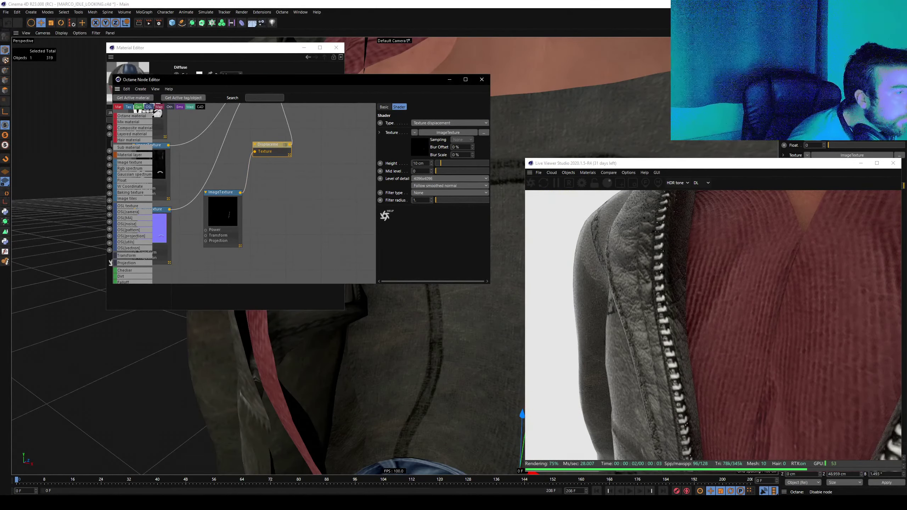
Toggle the Displacement node off and back on, inspect the ImageTexture, then reselect Displacement.
click(283, 144)
click(283, 144)
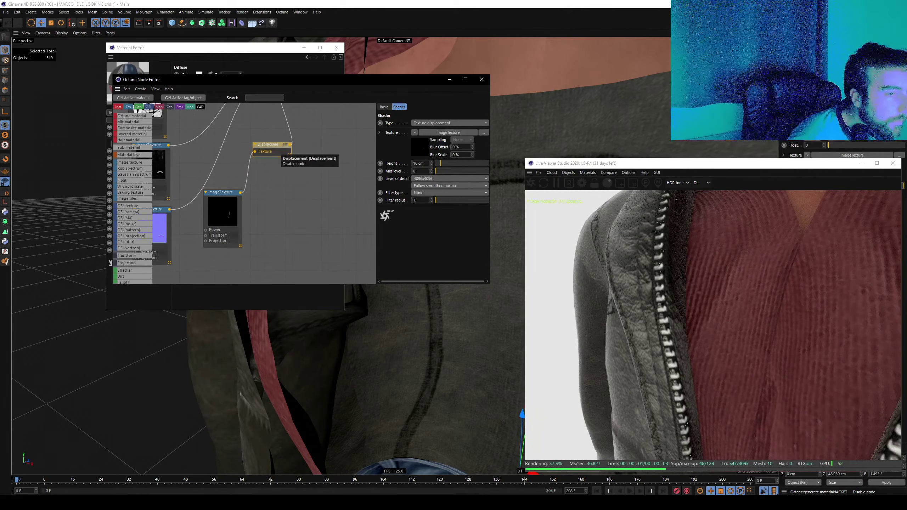
click(223, 200)
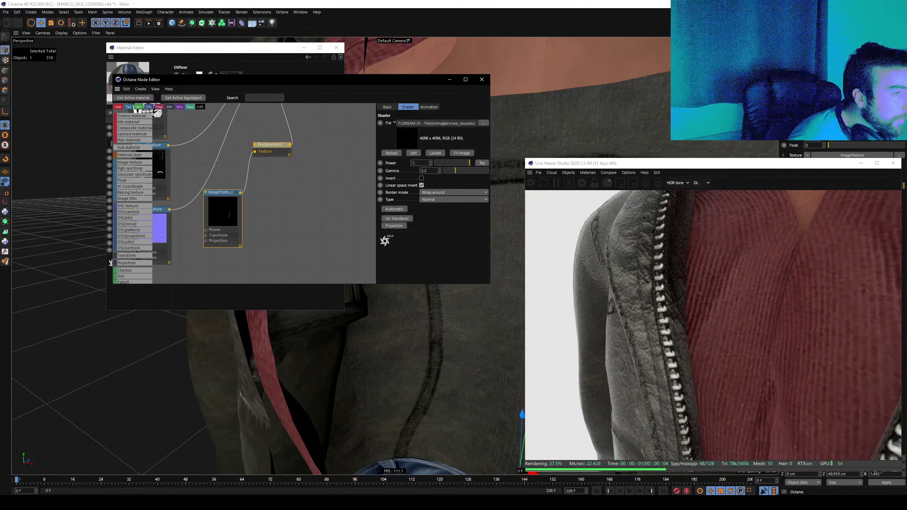
click(282, 145)
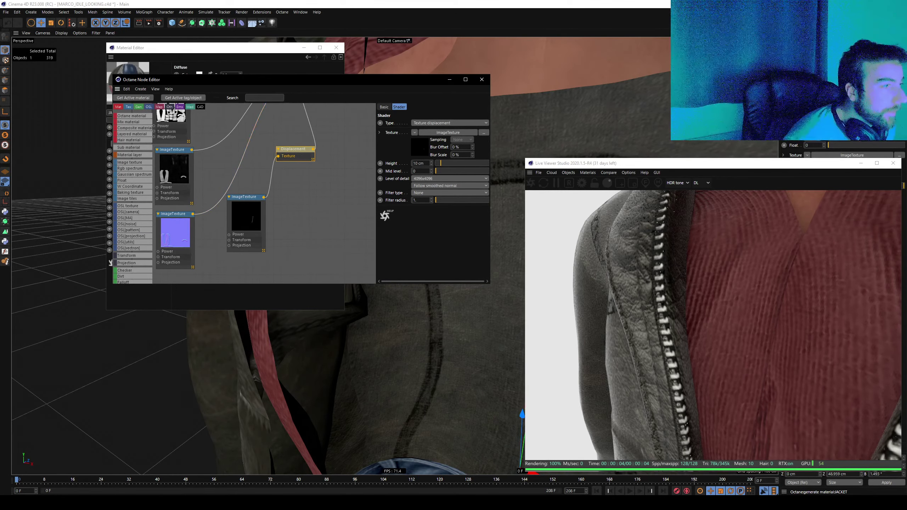
Test Invert on the zipper displacement texture while framing the chest, then leave it uninverted.
click(243, 197)
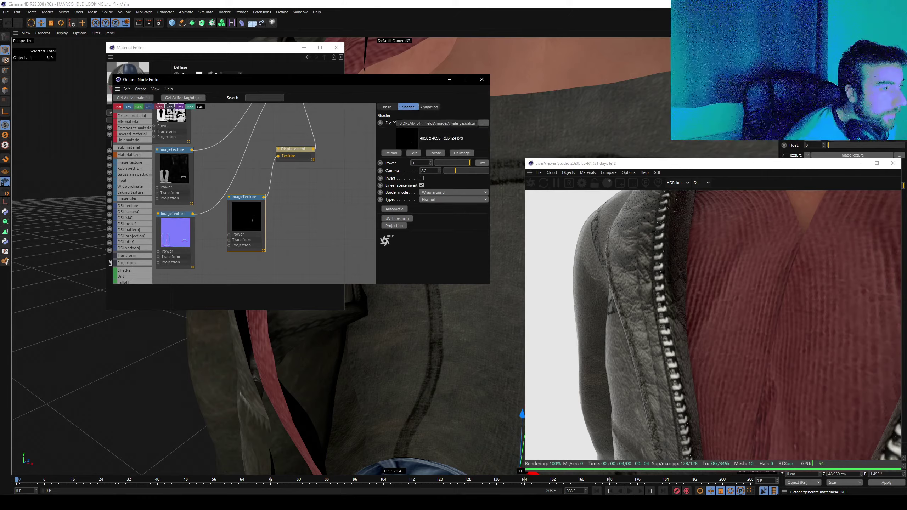
click(421, 178)
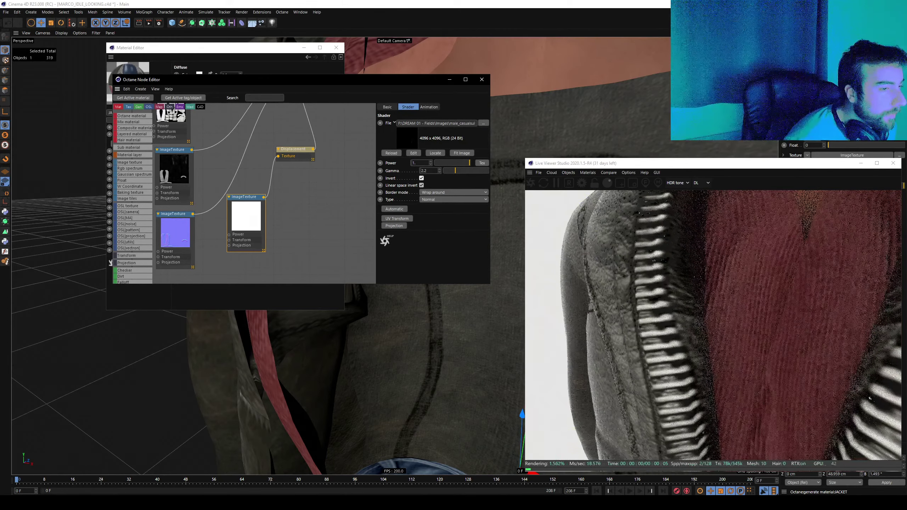
key(o)
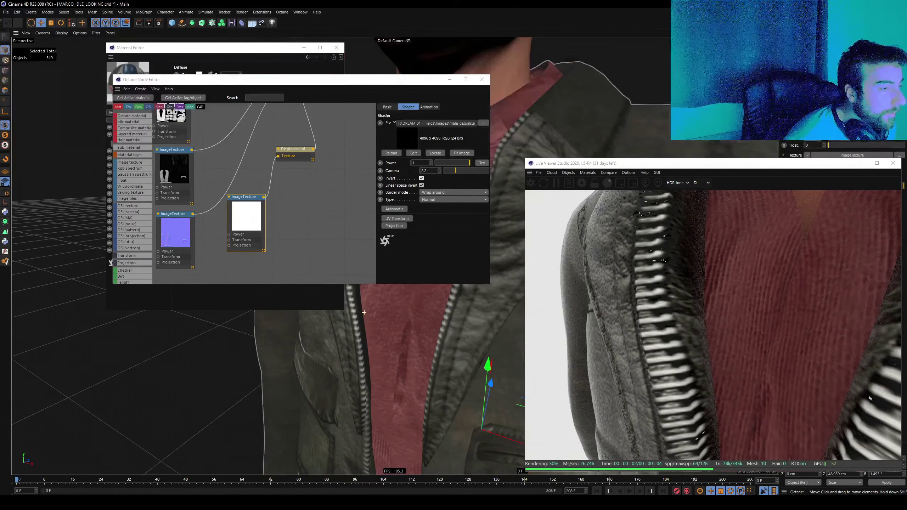
scroll(411, 357, up, 1)
scroll(410, 357, up, 1)
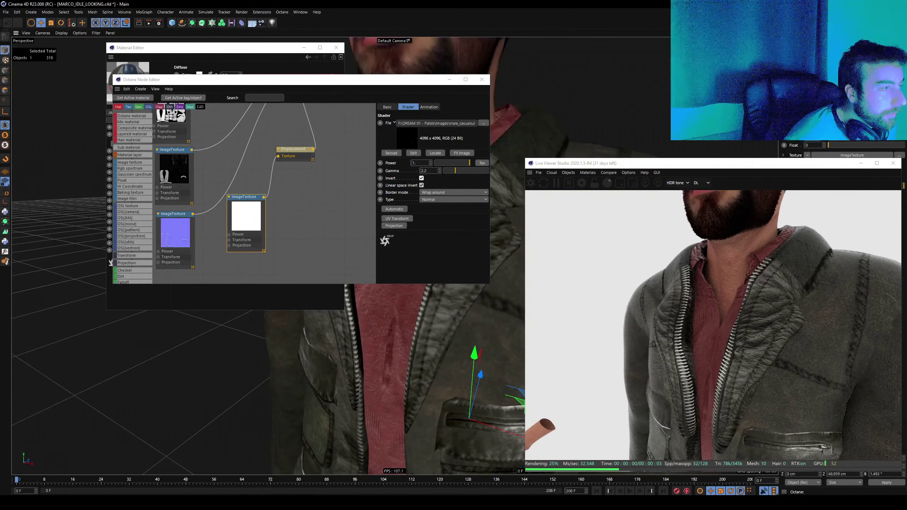
click(295, 150)
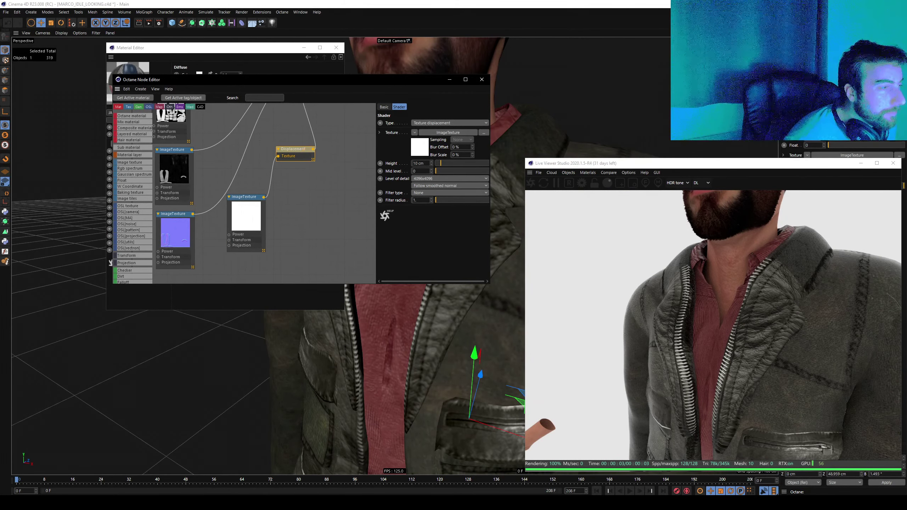
click(246, 197)
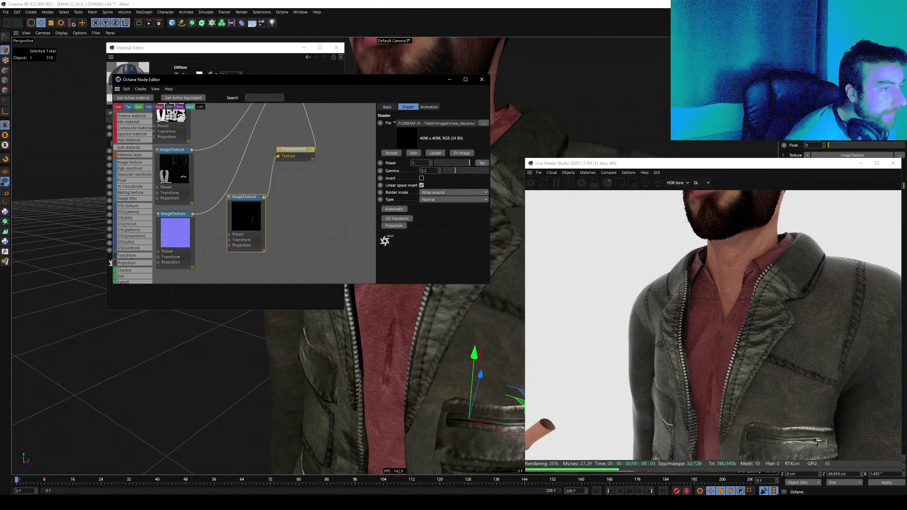
Paste the Layer 22 copy 3 and Layer 30 zipper layers into a new 4096 px document, inverted to a dark stroke.
key(alt+Tab)
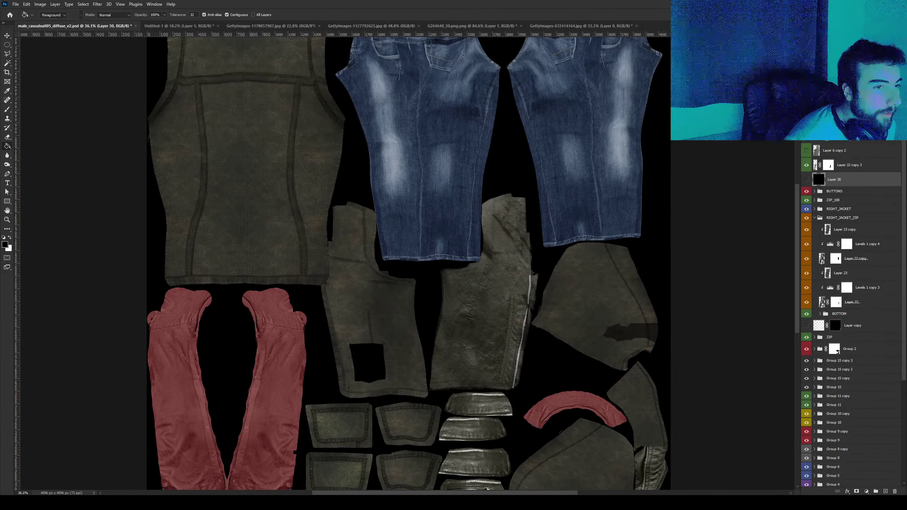
click(816, 165)
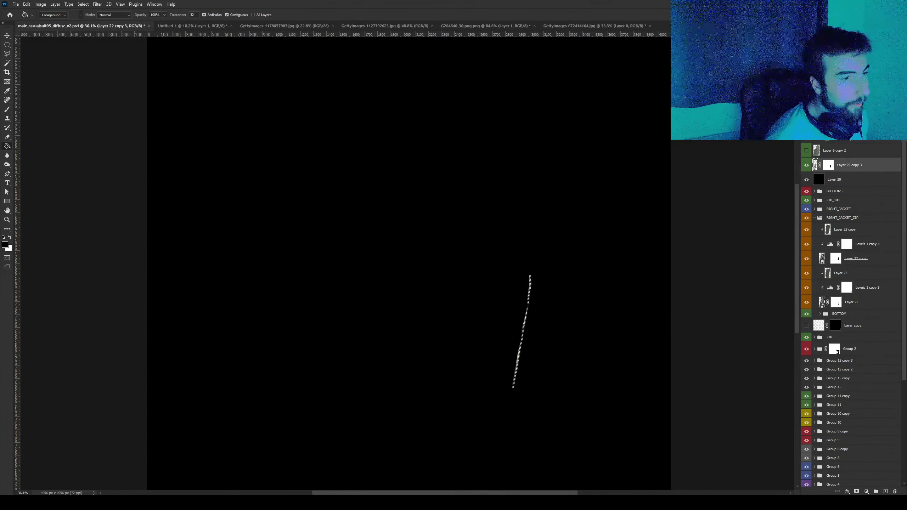
ctrl+click(822, 179)
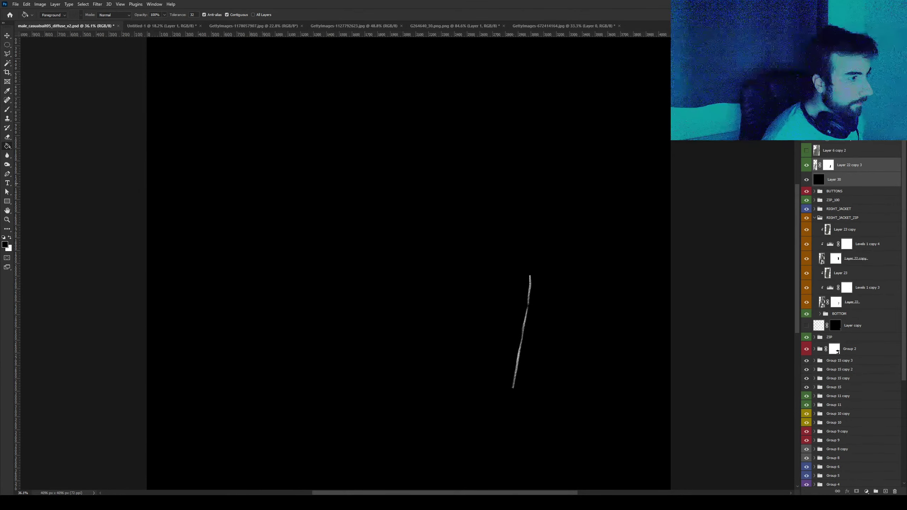
key(v)
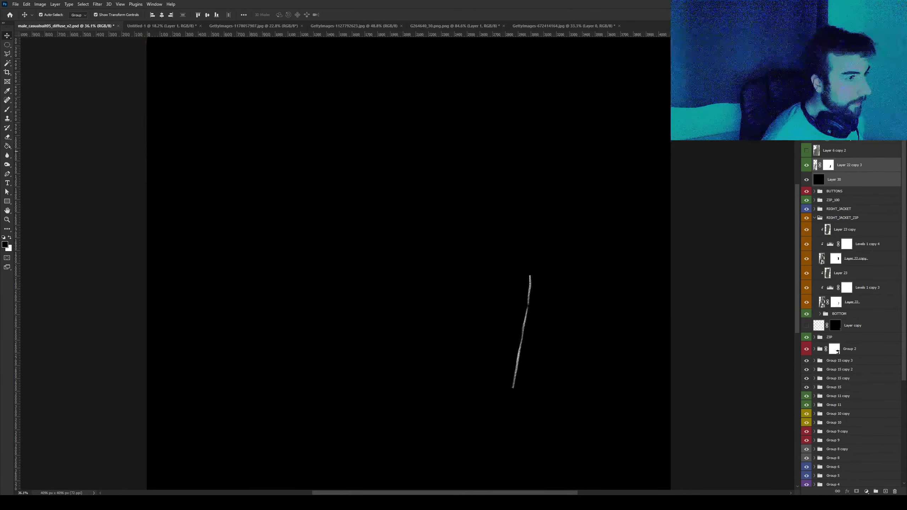
key(ctrl+n)
key(Return)
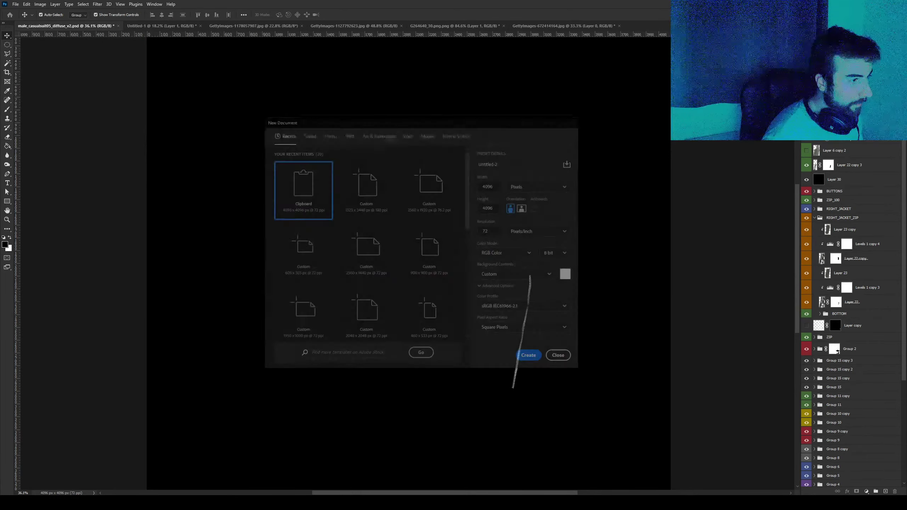
key(ctrl+v)
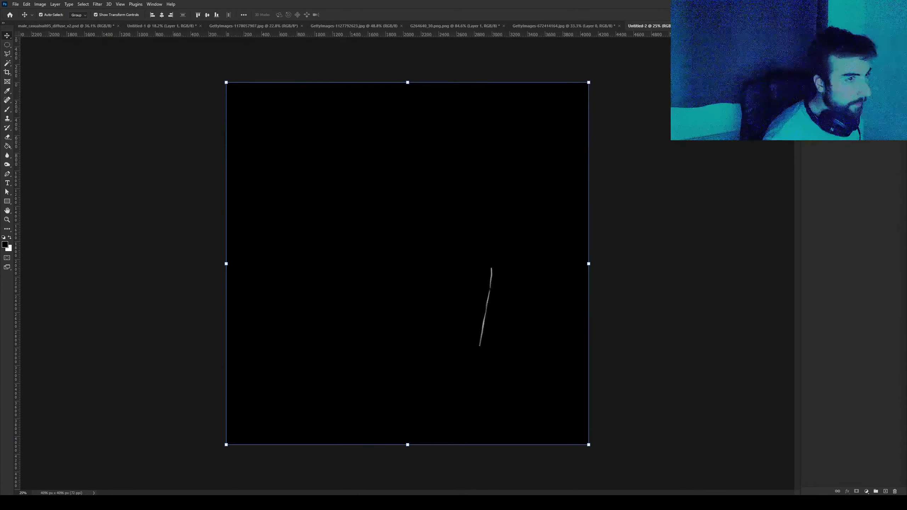
key(ctrl+i)
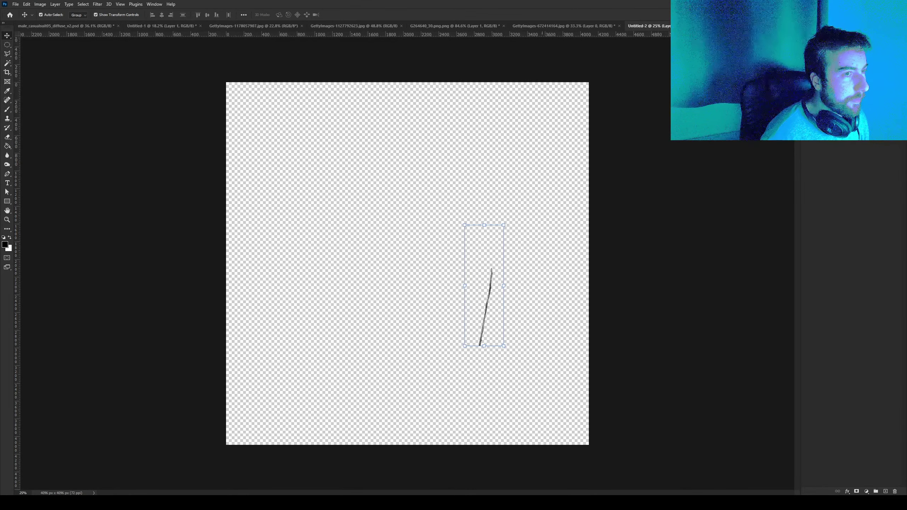
alt+scroll(485, 293, up, 3)
alt+scroll(484, 293, up, 3)
alt+scroll(485, 293, up, 3)
alt+scroll(484, 293, down, 3)
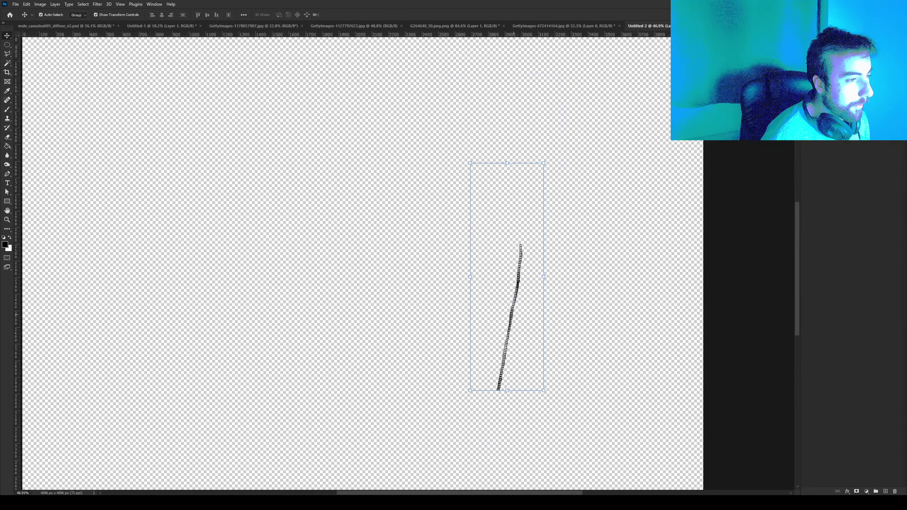
alt+scroll(485, 293, down, 3)
Save the new document as a PNG, overwriting the existing file.
key(alt+f)
key(a)
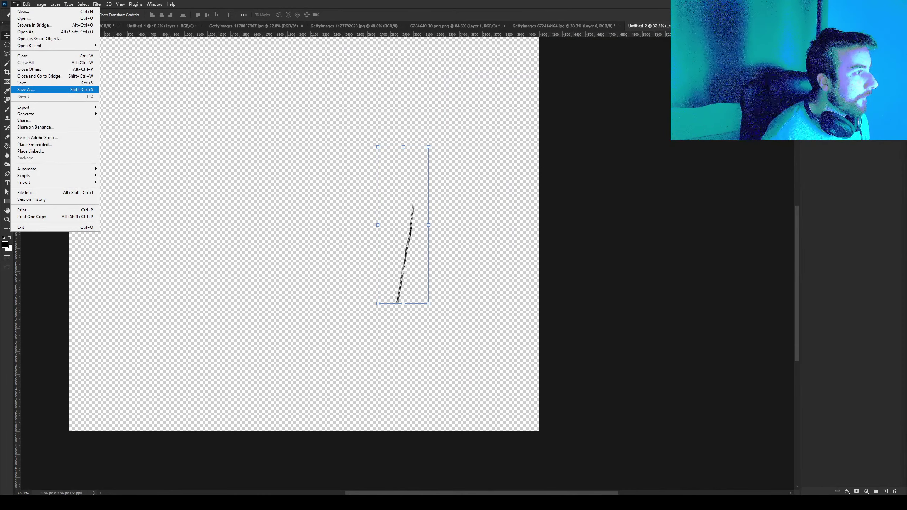
key(Return)
key(Tab)
key(alt+Down)
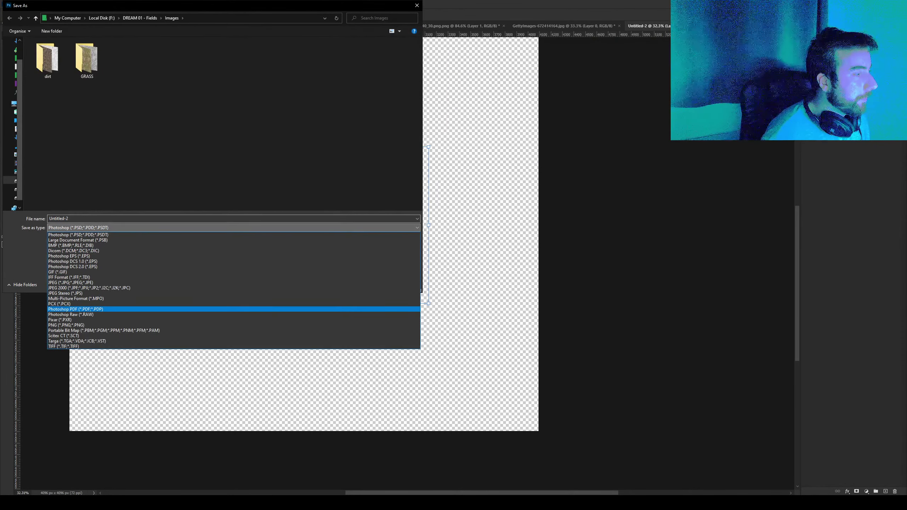
key(Down)
key(Down)
key(Down)
key(Return)
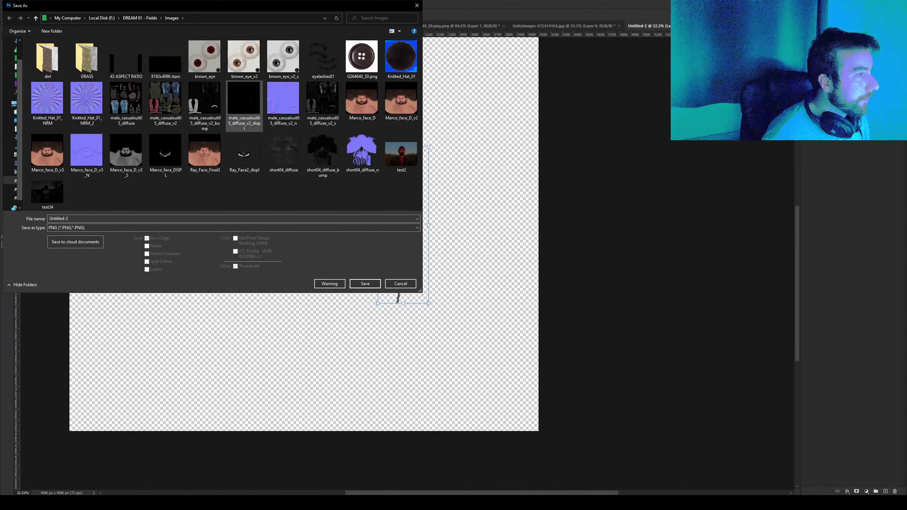
key(Return)
key(y)
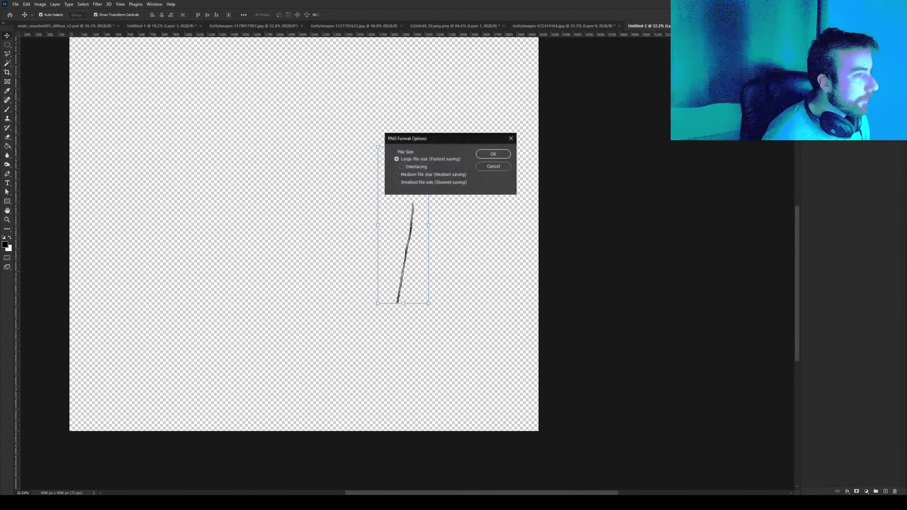
key(Return)
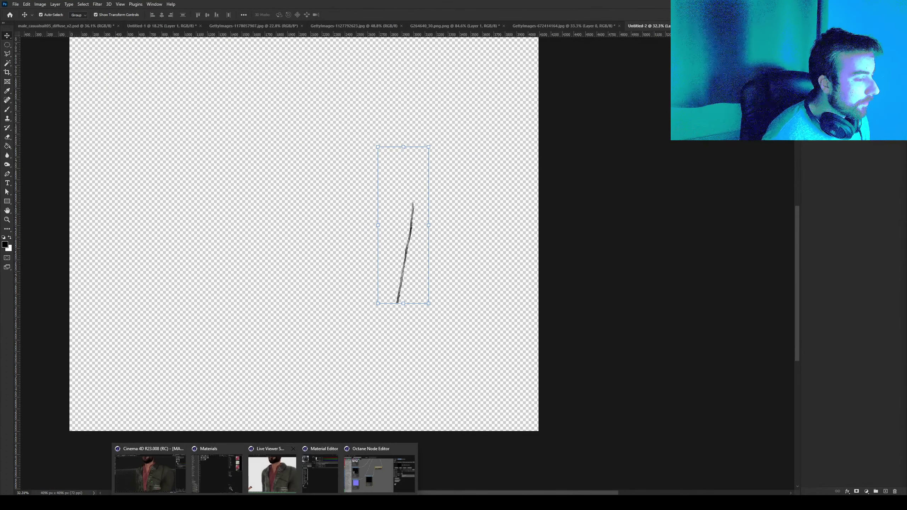
Back in Cinema 4D, try displacement heights of about 42 cm, then about 14 cm.
click(154, 466)
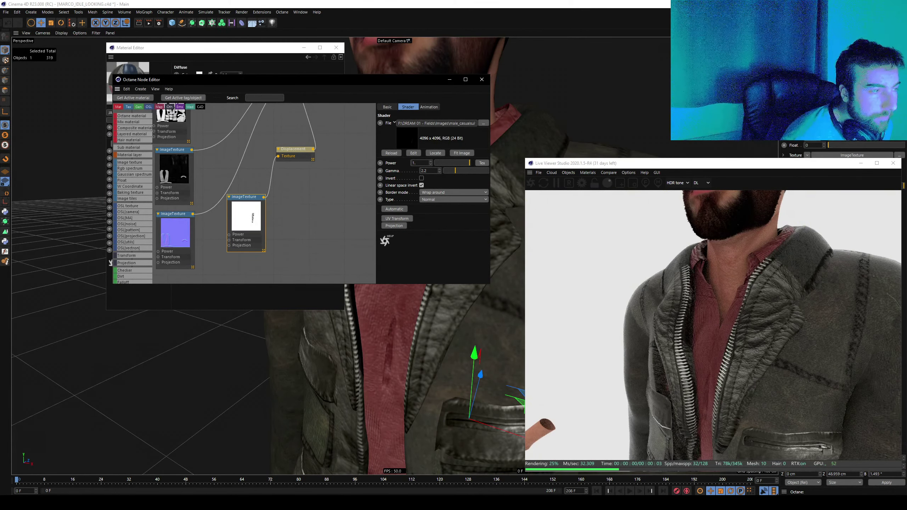
click(292, 149)
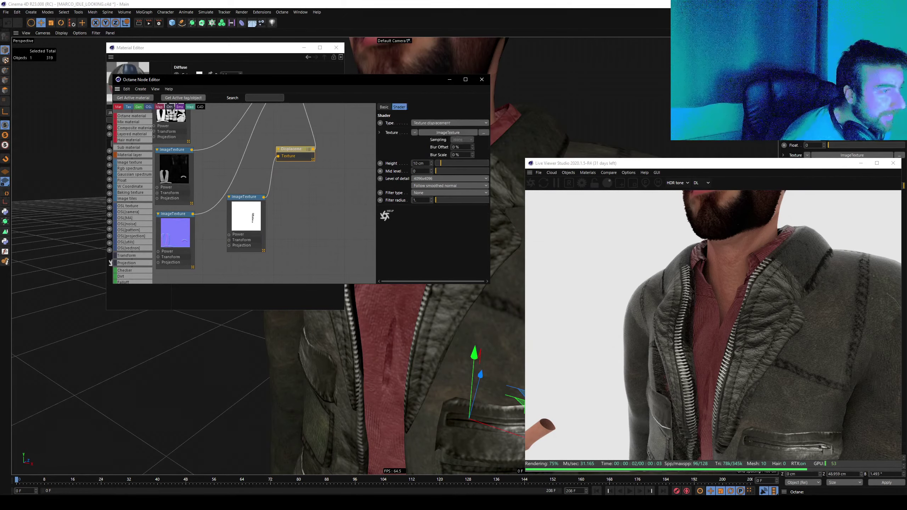
drag(441, 163, 468, 163)
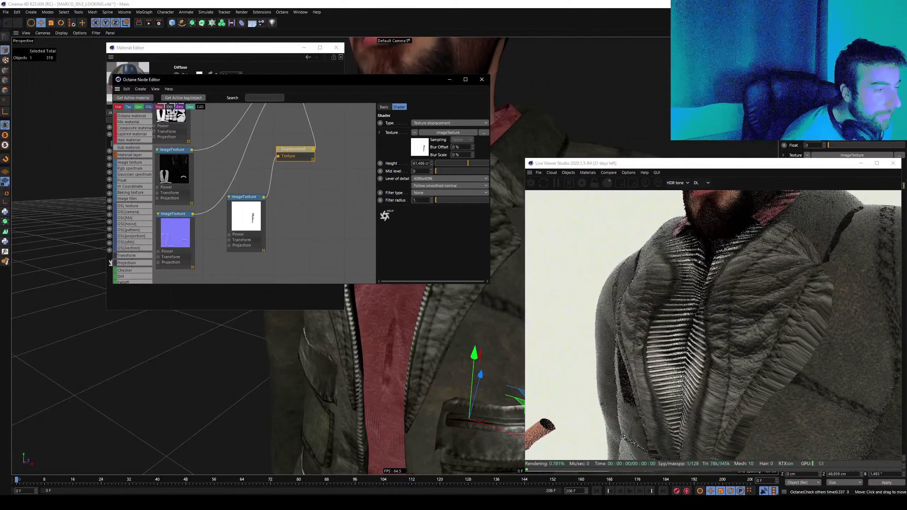
scroll(393, 357, down, 3)
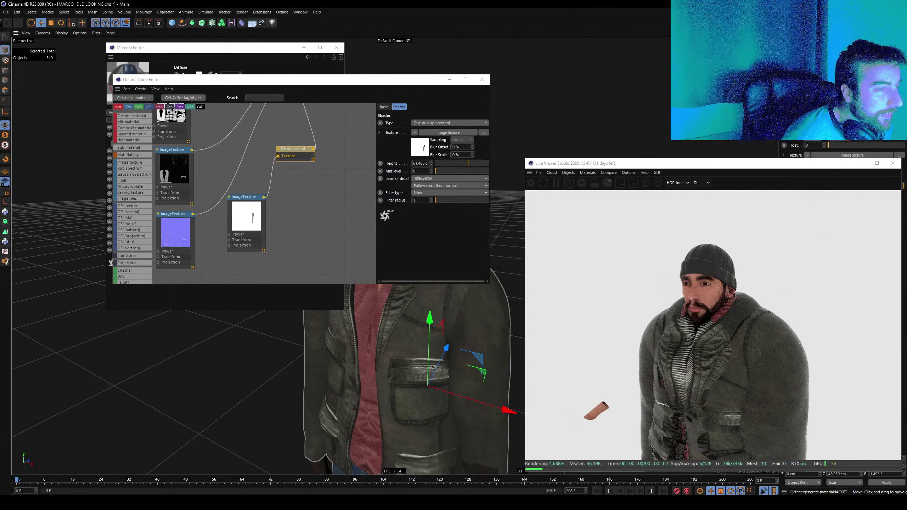
scroll(393, 357, up, 2)
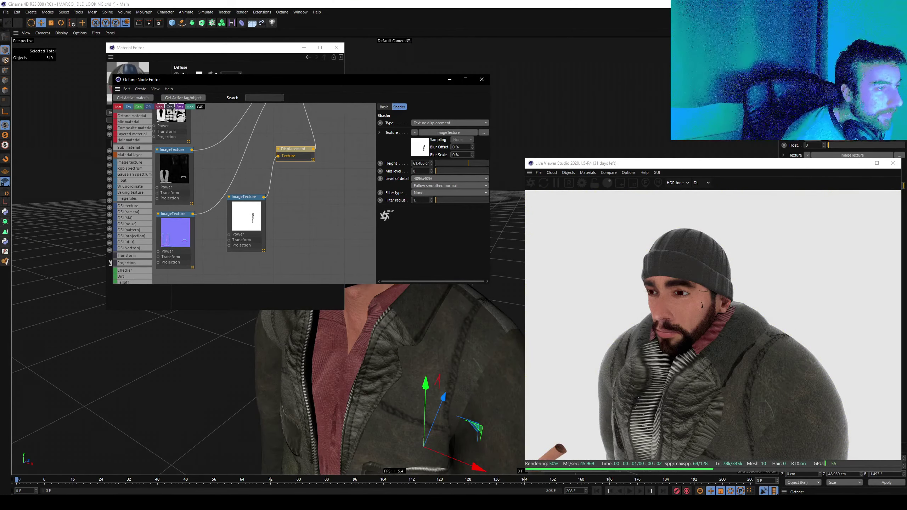
drag(467, 163, 443, 163)
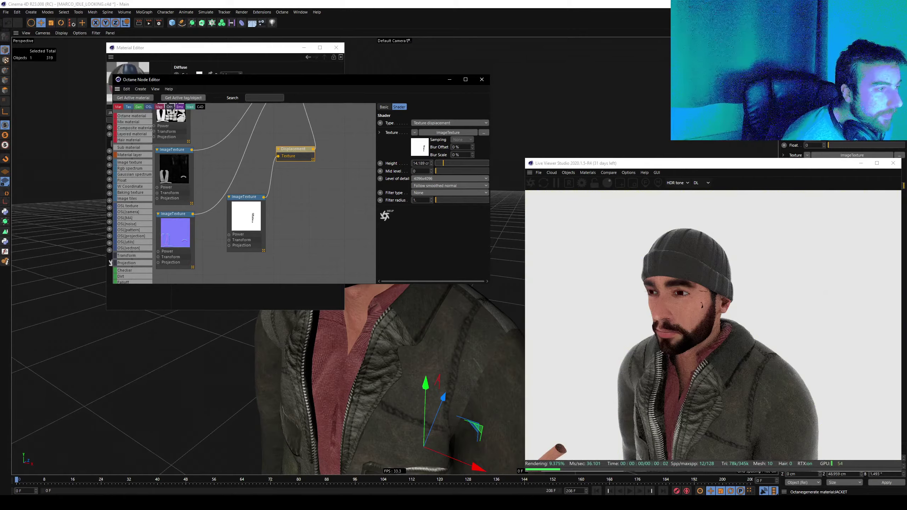
Set the displacement Normal mode to Follow vertex normal and select the zipper ImageTexture node.
scroll(393, 357, up, 2)
scroll(393, 357, up, 2)
scroll(393, 357, up, 3)
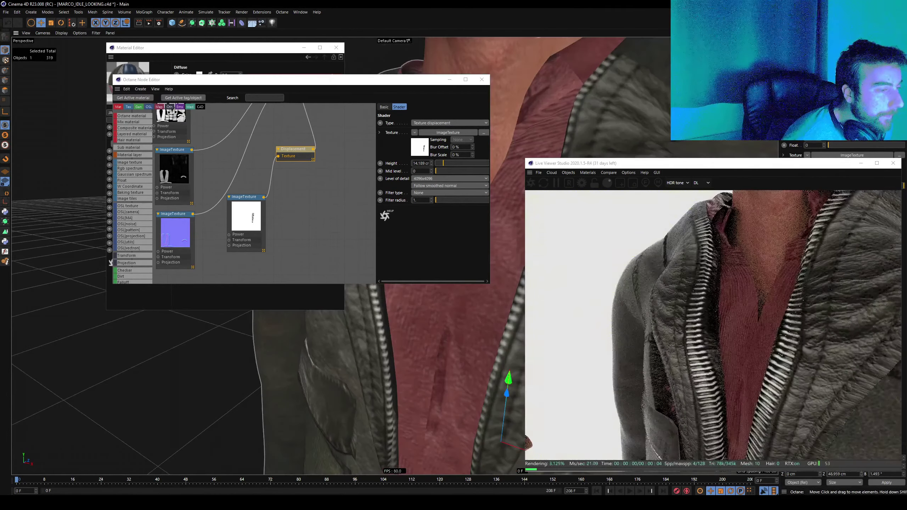
scroll(393, 357, up, 2)
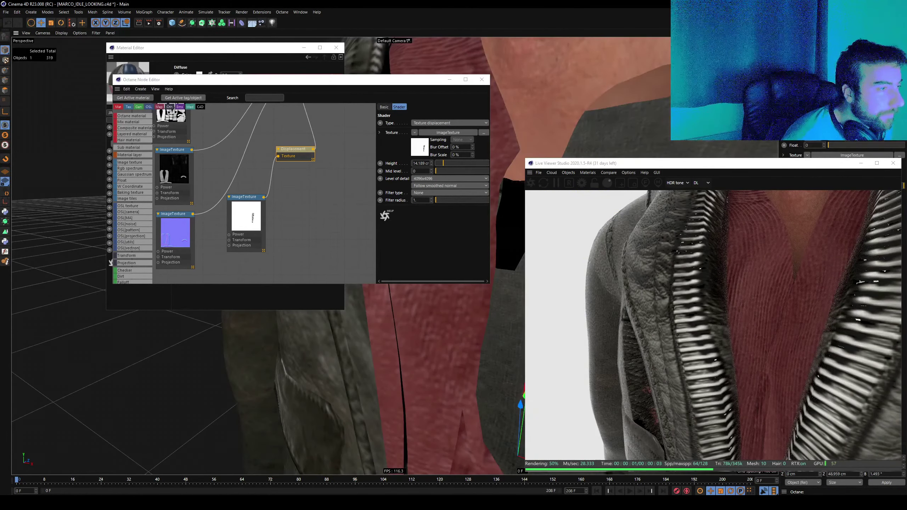
click(449, 185)
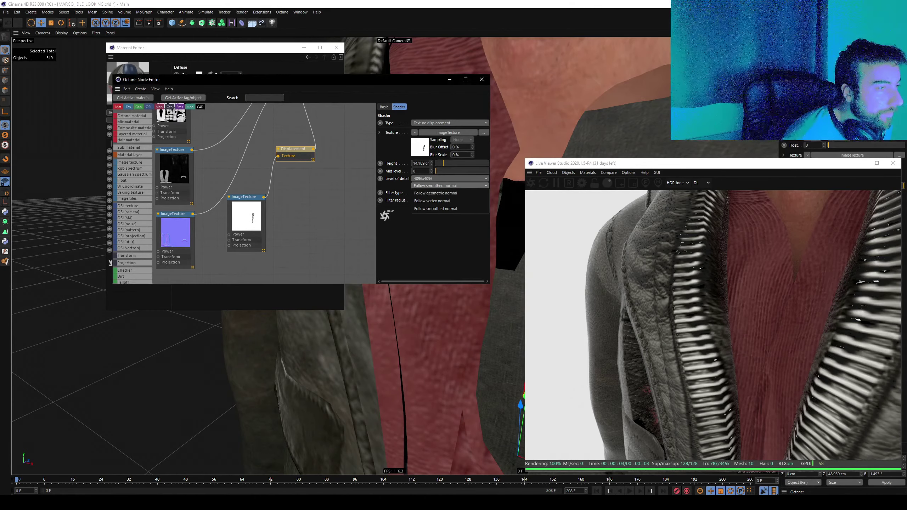
click(436, 193)
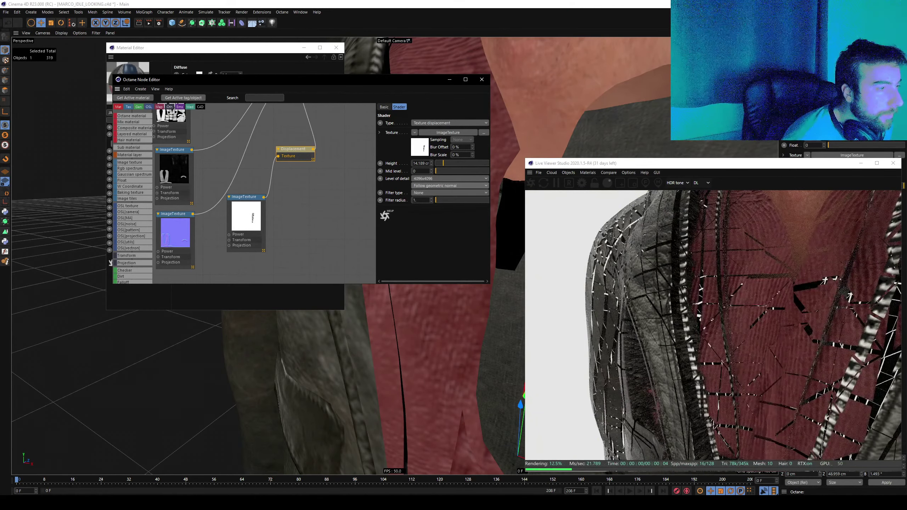
click(450, 185)
click(435, 209)
click(449, 185)
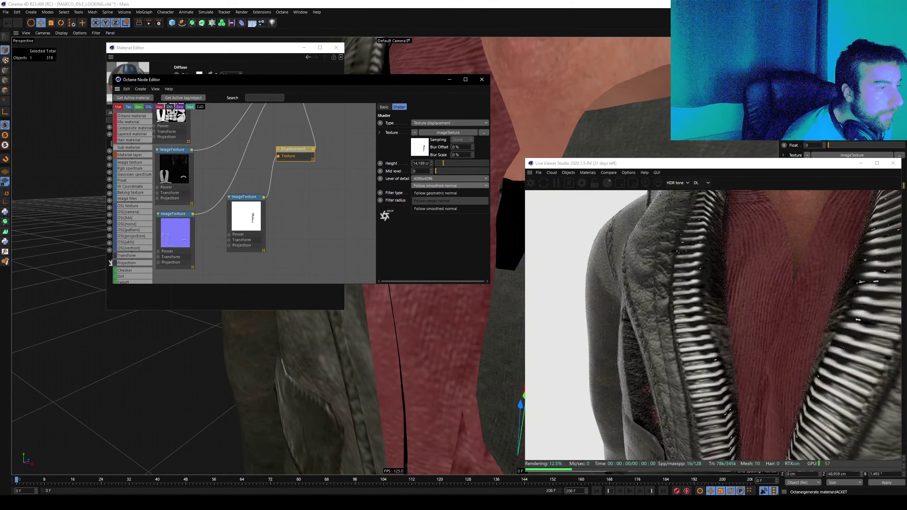
click(433, 201)
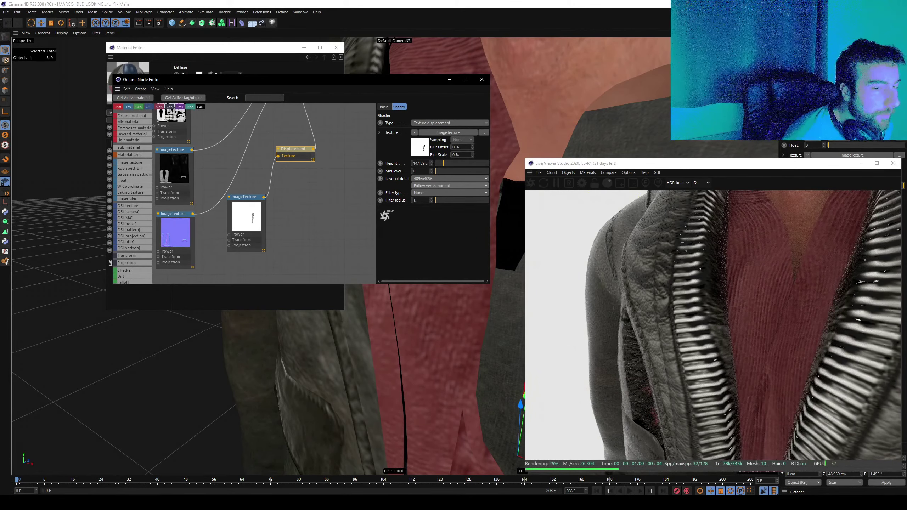
click(449, 185)
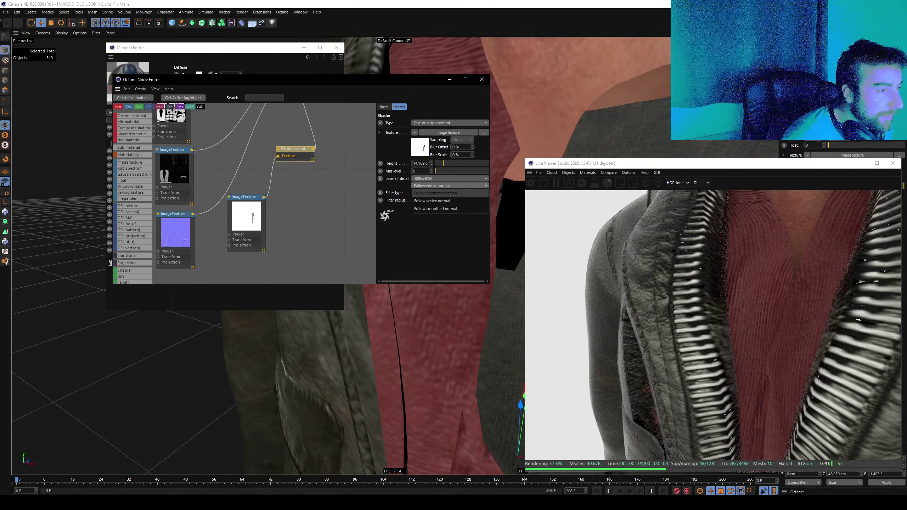
click(432, 201)
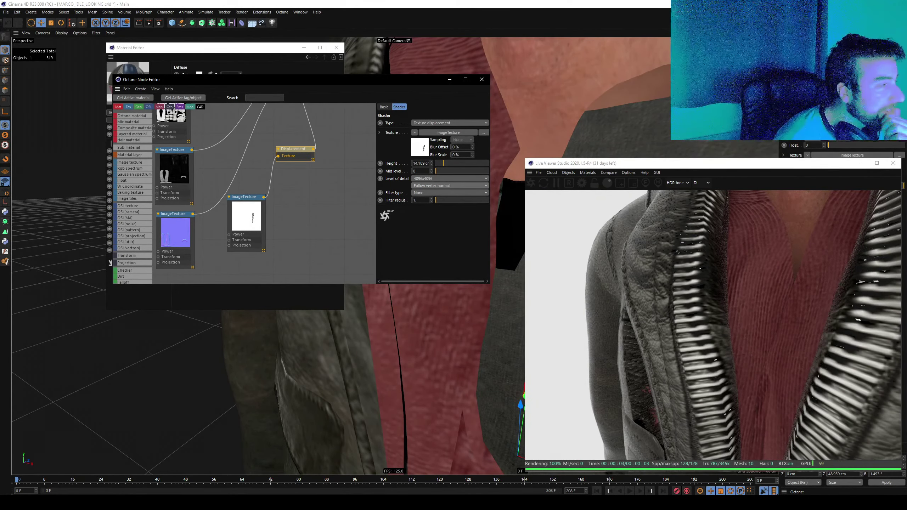
click(246, 197)
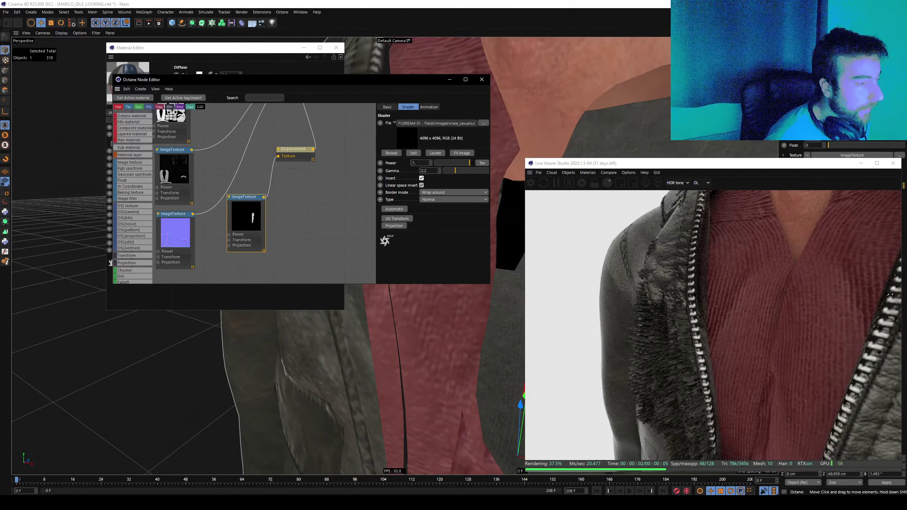
Toggle the displacement image texture off and on, and turn off Invert.
alt+drag(336, 343, 367, 333)
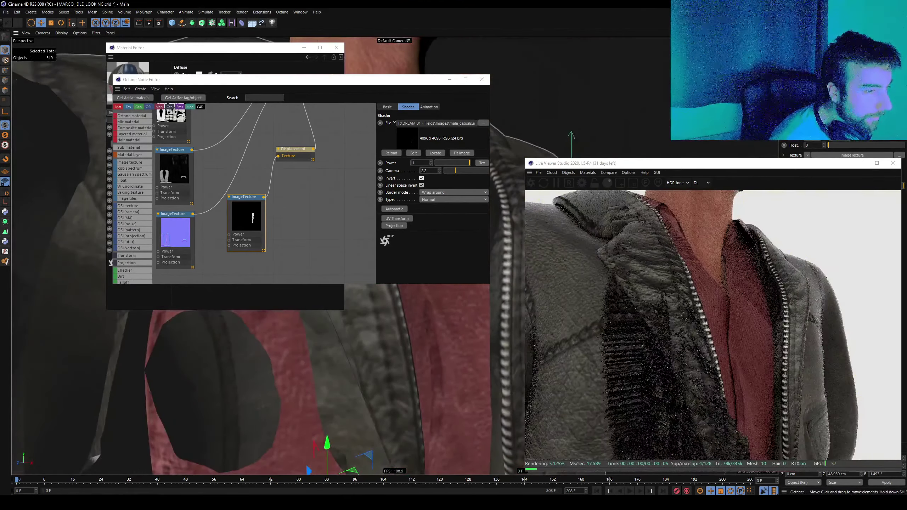
click(255, 197)
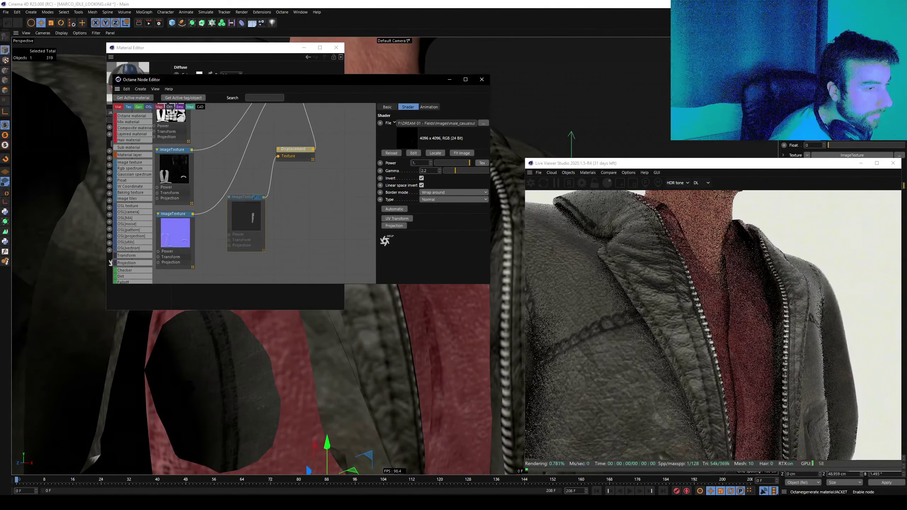
click(255, 197)
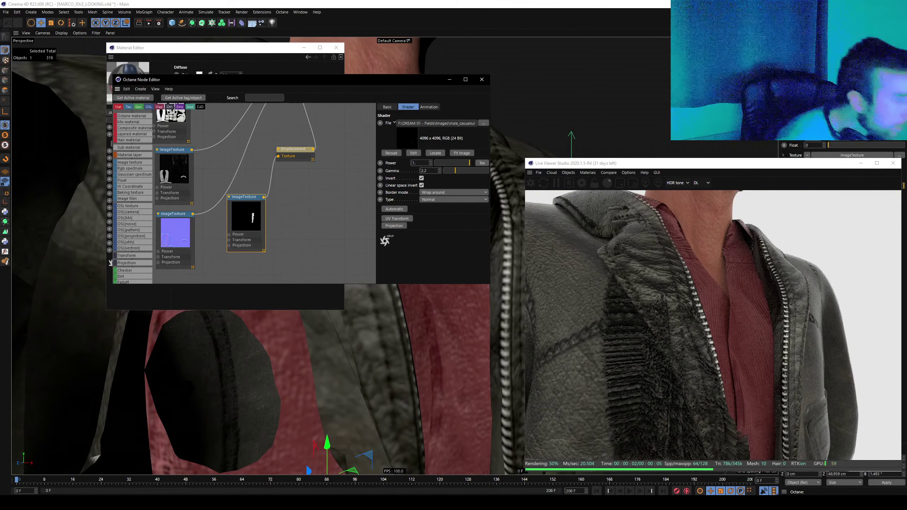
scroll(228, 201, up, 3)
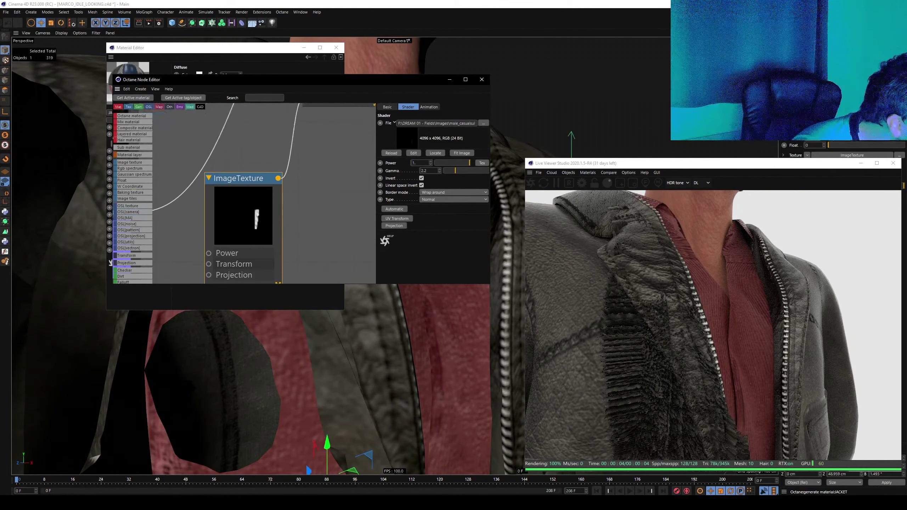
scroll(228, 201, down, 2)
scroll(228, 200, down, 1)
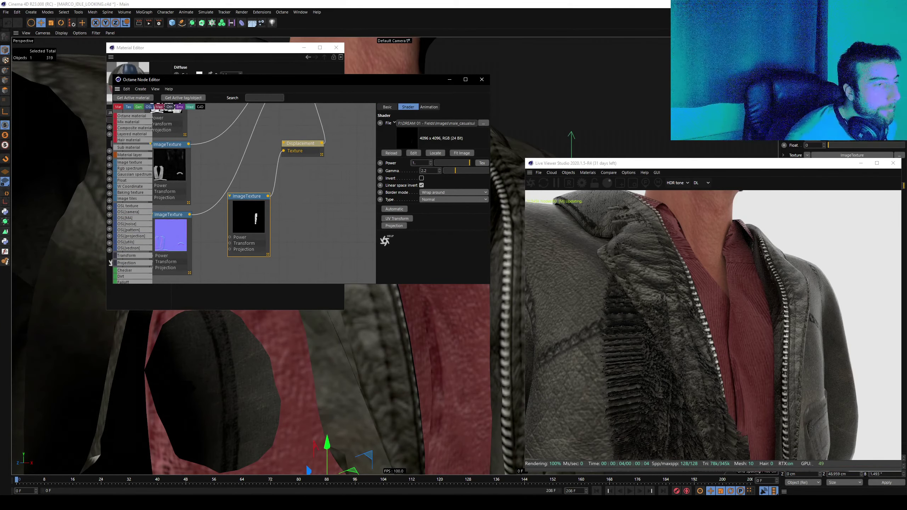
click(421, 178)
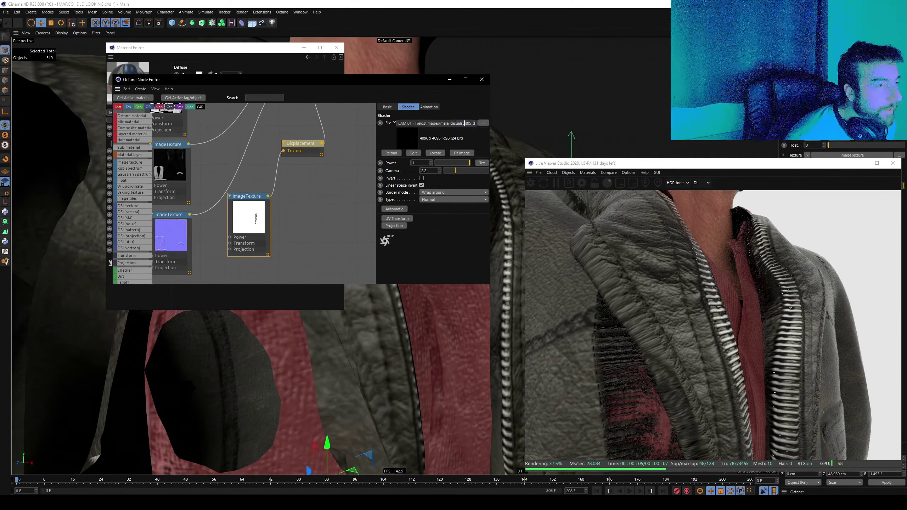
Check the displacement texture's file name, then switch to Photoshop.
drag(474, 123, 437, 123)
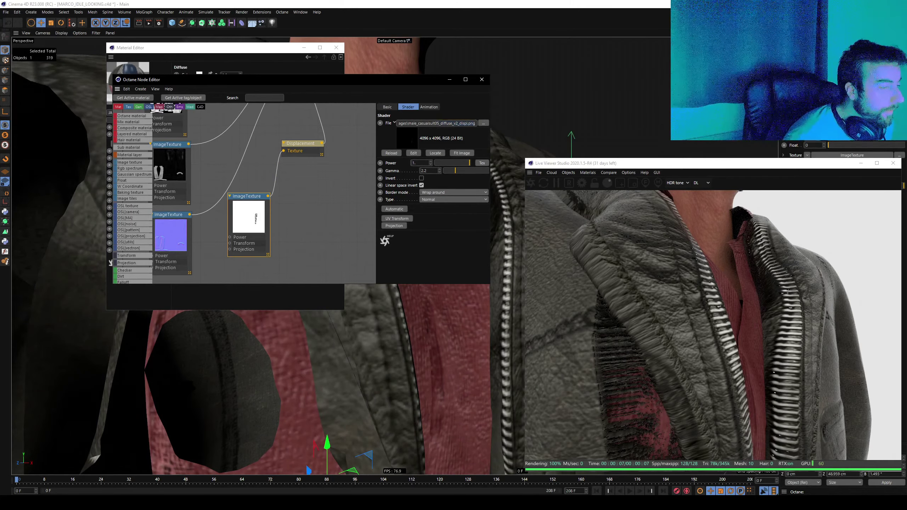
key(alt+Tab)
alt+scroll(412, 223, up, 3)
alt+scroll(411, 223, up, 3)
Close the face displacement image preview to reveal the zipper stroke document.
alt+scroll(411, 224, up, 3)
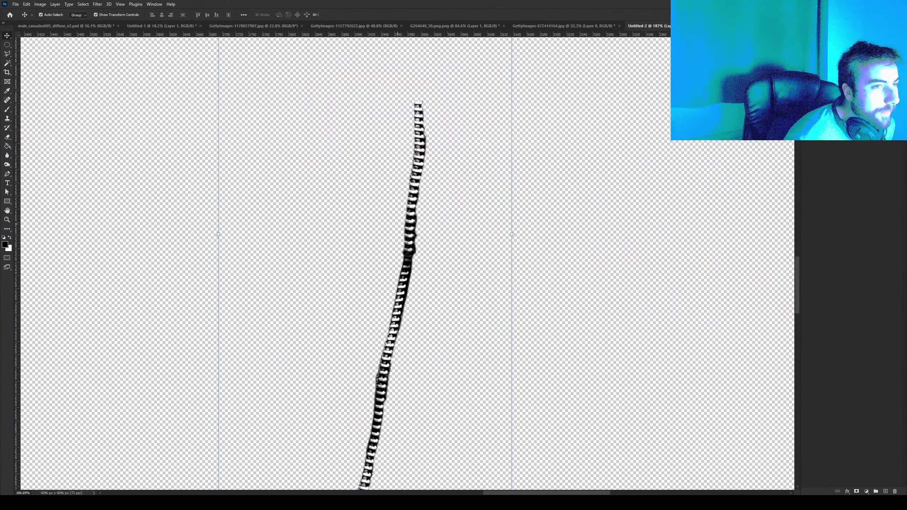
alt+scroll(403, 229, up, 2)
alt+scroll(403, 228, down, 3)
alt+scroll(404, 228, down, 3)
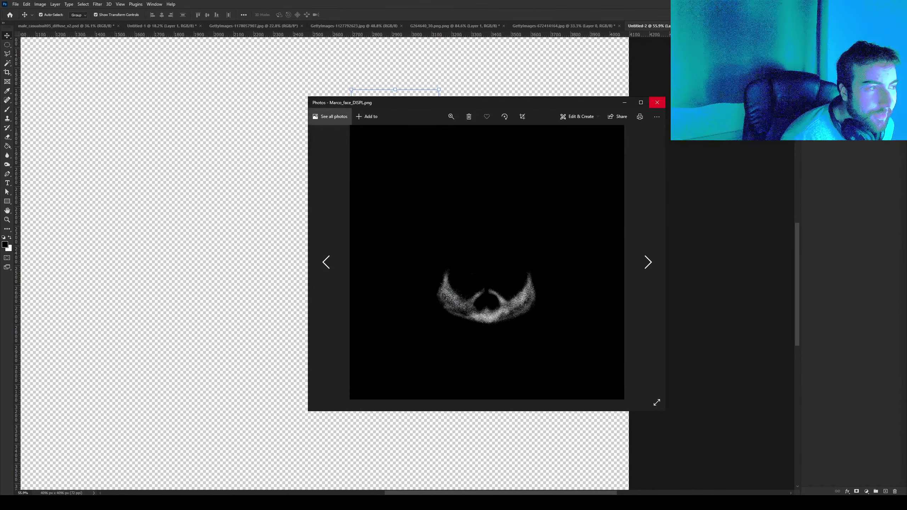
click(657, 103)
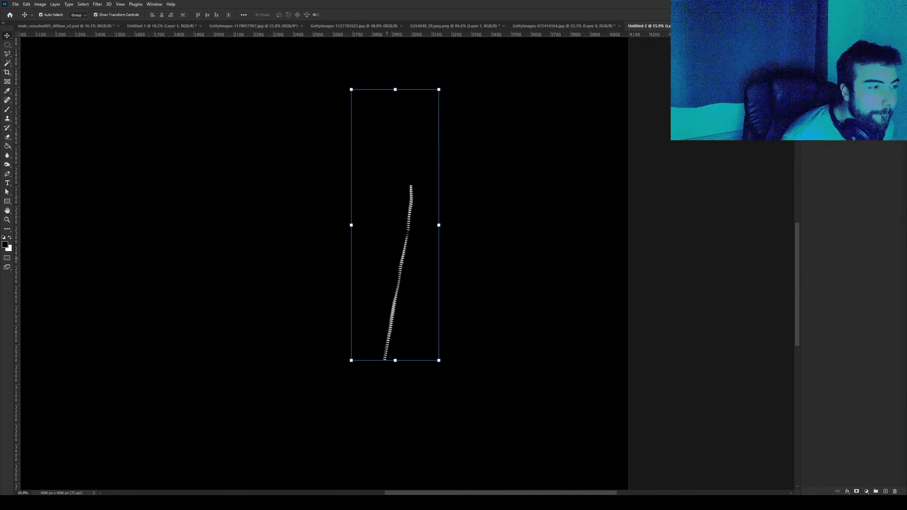
alt+scroll(404, 271, up, 3)
alt+scroll(404, 272, up, 2)
alt+scroll(403, 271, down, 2)
alt+scroll(404, 272, down, 1)
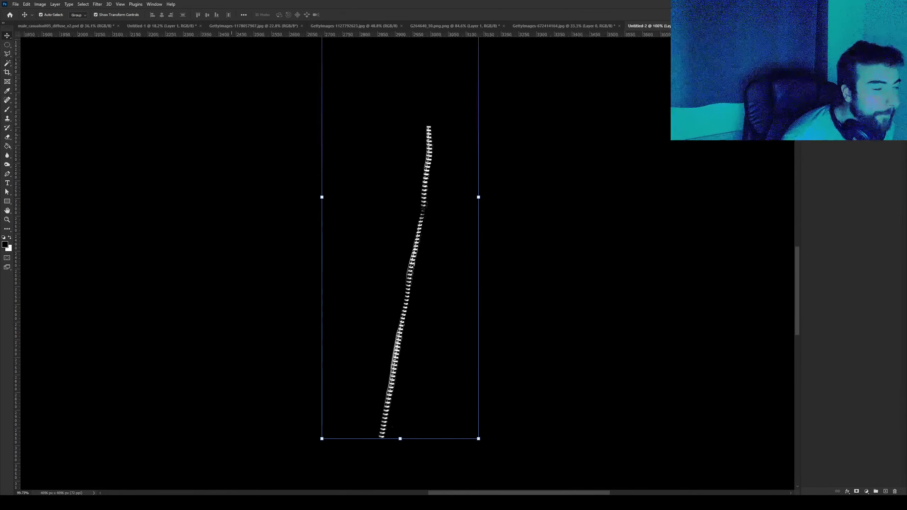
Save the zipper image as PNG over male_casualsuit05_diffuse_v2_displ, then return to Cinema 4D.
click(16, 4)
click(26, 90)
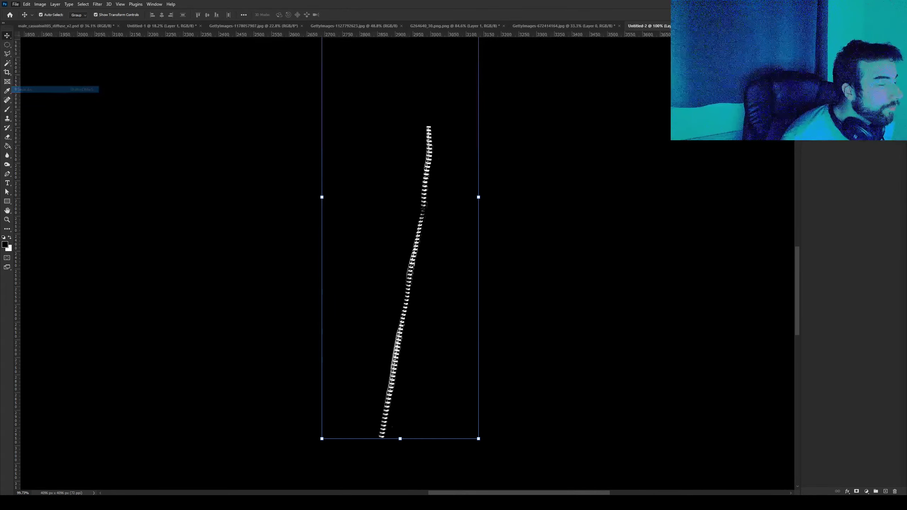
click(229, 227)
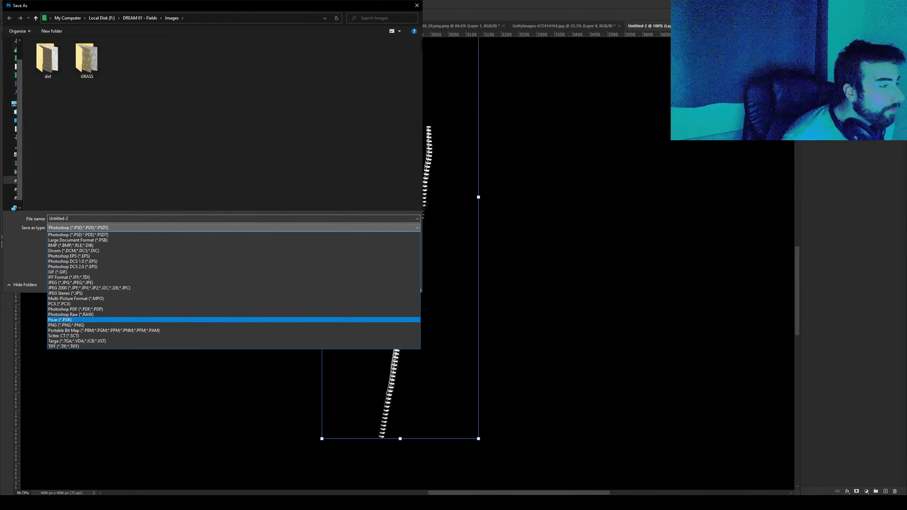
click(229, 325)
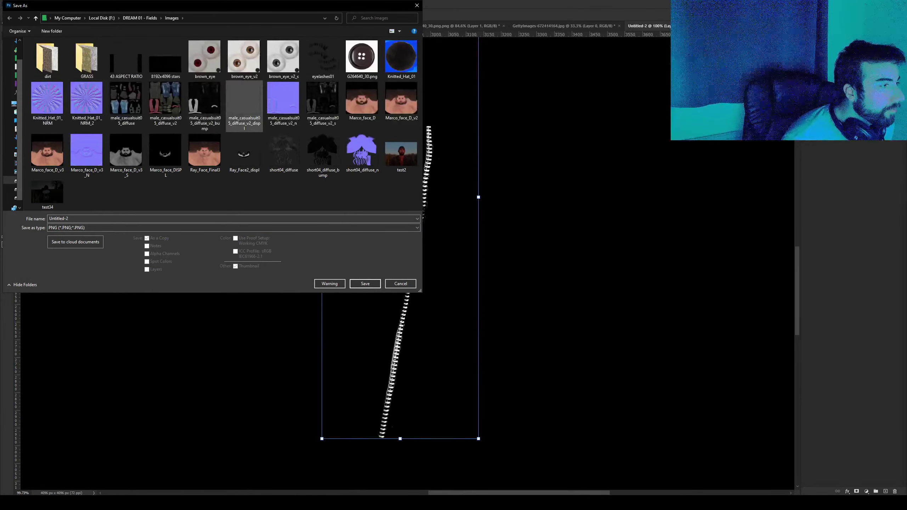
double_click(244, 106)
click(471, 251)
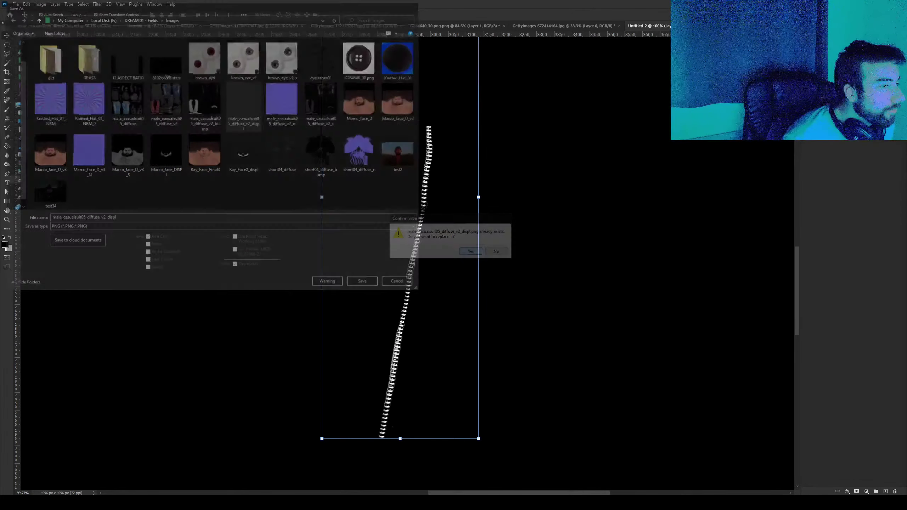
click(493, 154)
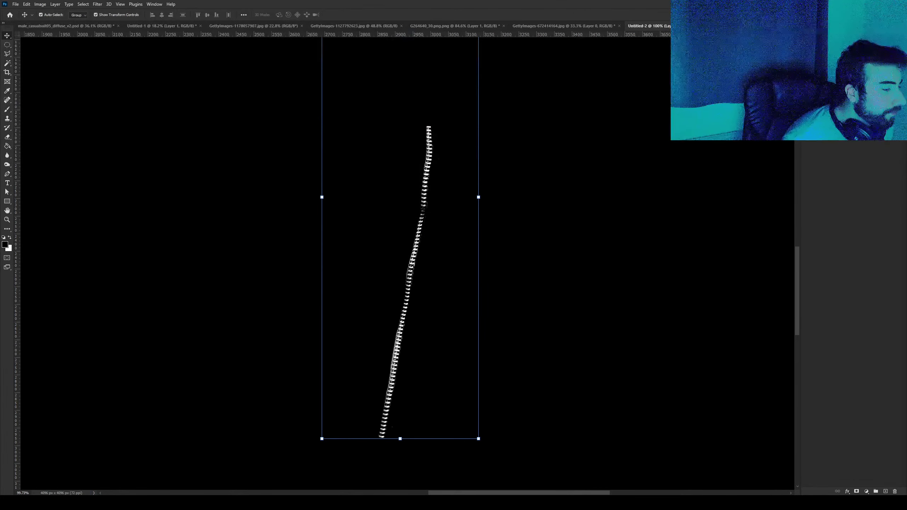
click(379, 473)
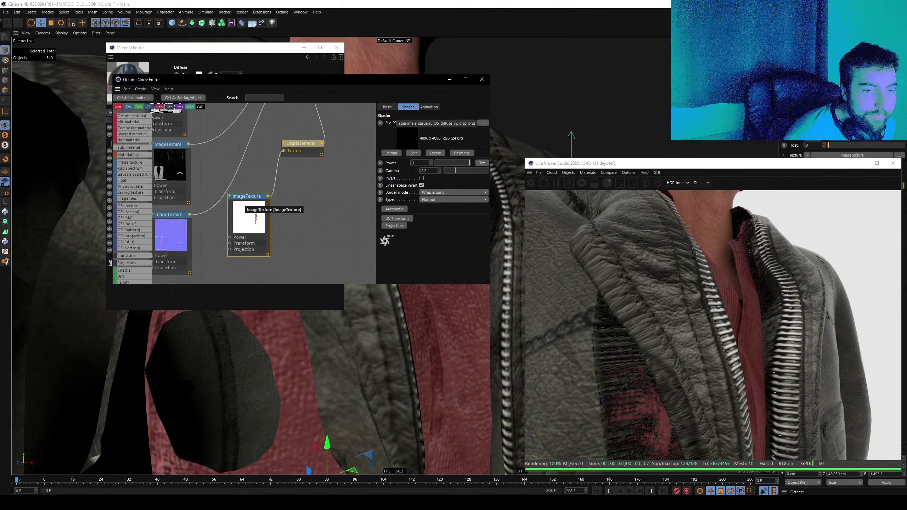
mouse_move(248, 197)
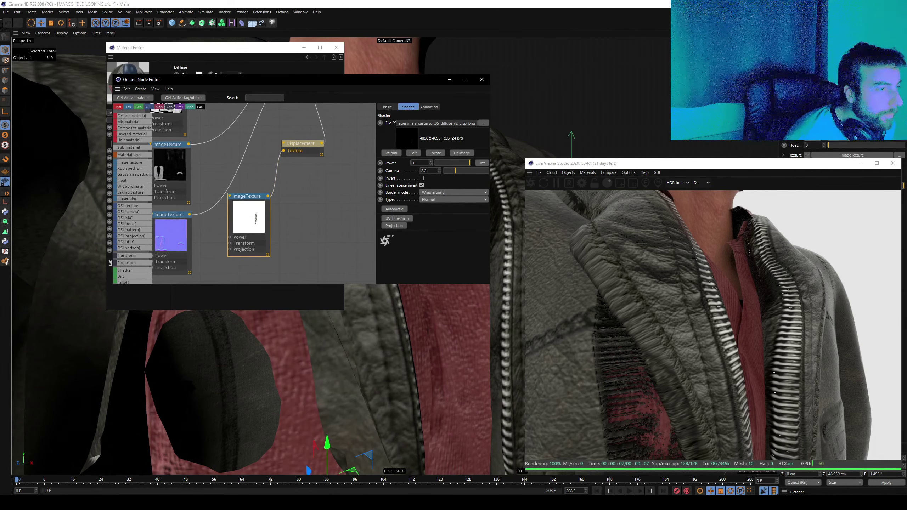
Reload the edited displacement map and select the displacement node in the material graph.
click(391, 153)
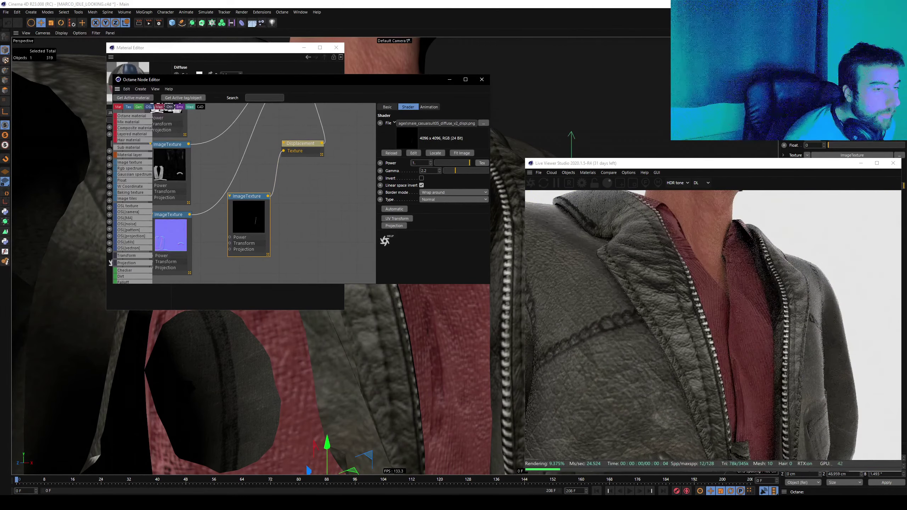
middle_drag(175, 106, 186, 215)
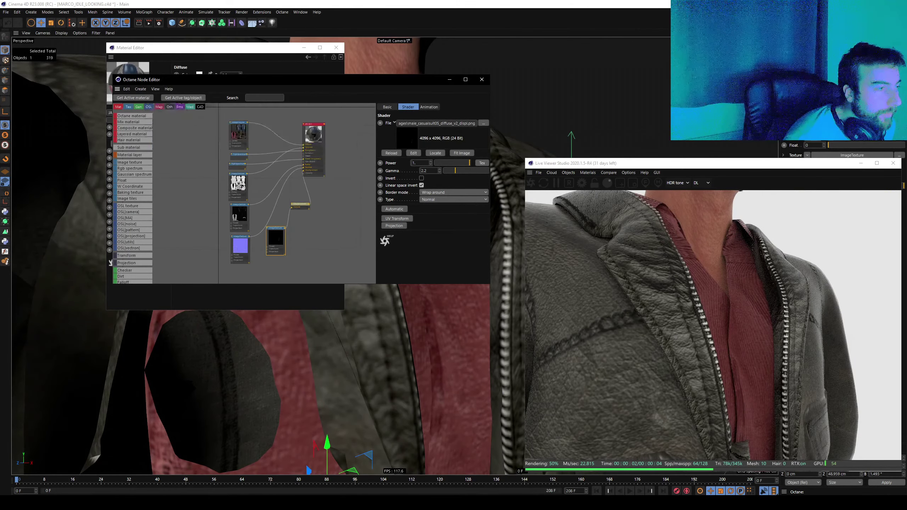
scroll(285, 236, up, 1)
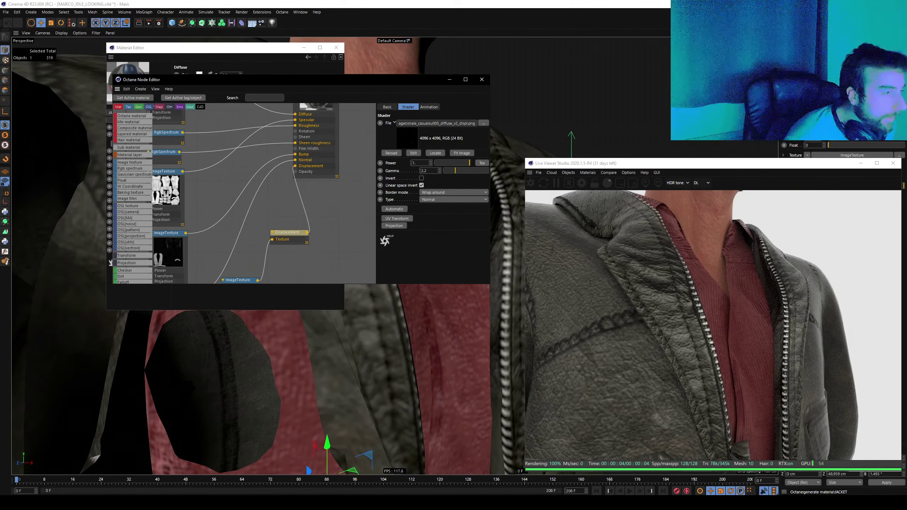
click(287, 233)
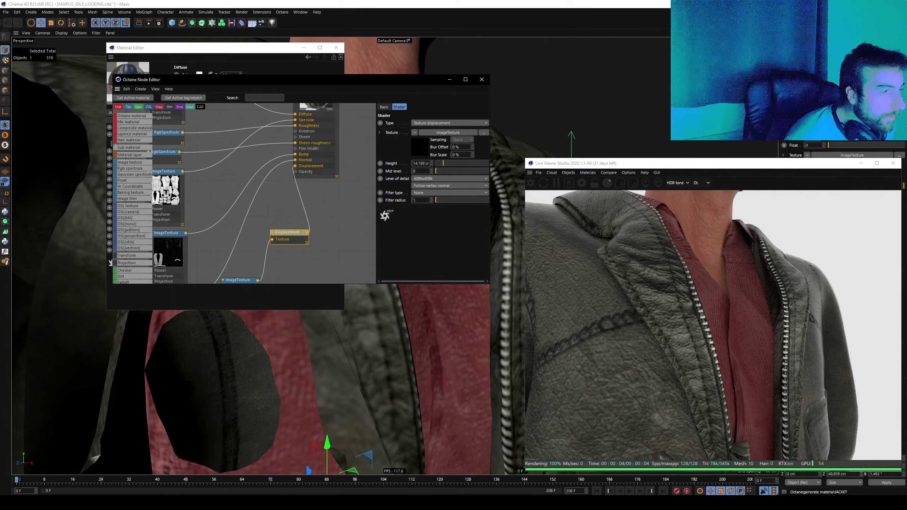
Try a higher mid level (undone), then displacement heights from about 85 down to about 12 cm.
drag(436, 170, 471, 171)
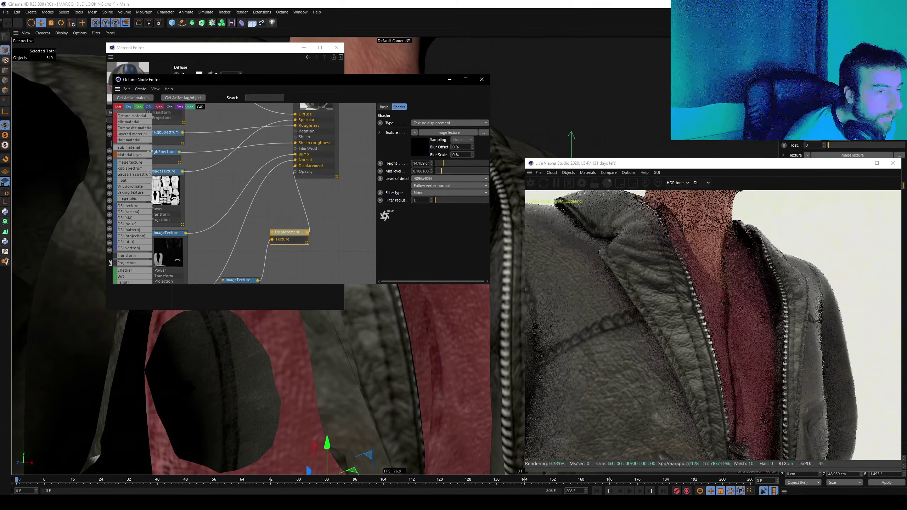
key(ctrl+z)
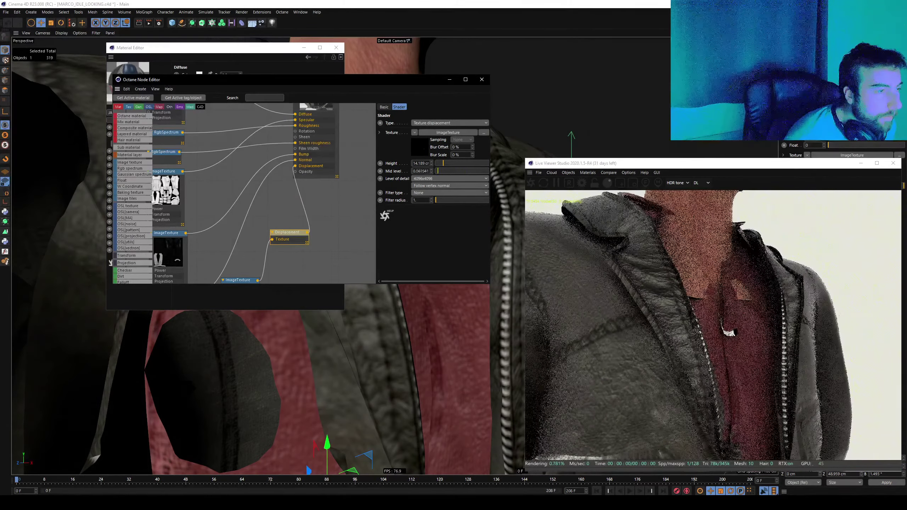
mouse_move(443, 163)
mouse_down()
mouse_move(479, 163)
mouse_move(467, 163)
mouse_up()
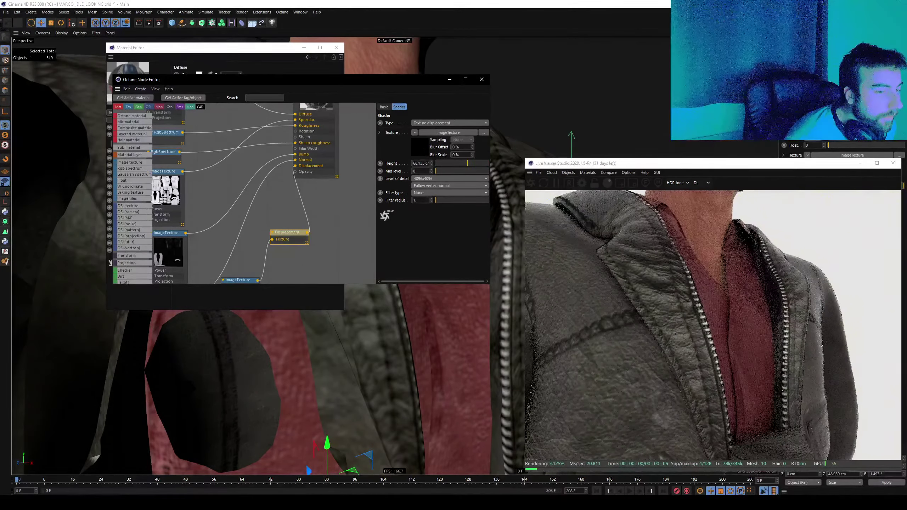
scroll(251, 357, down, 5)
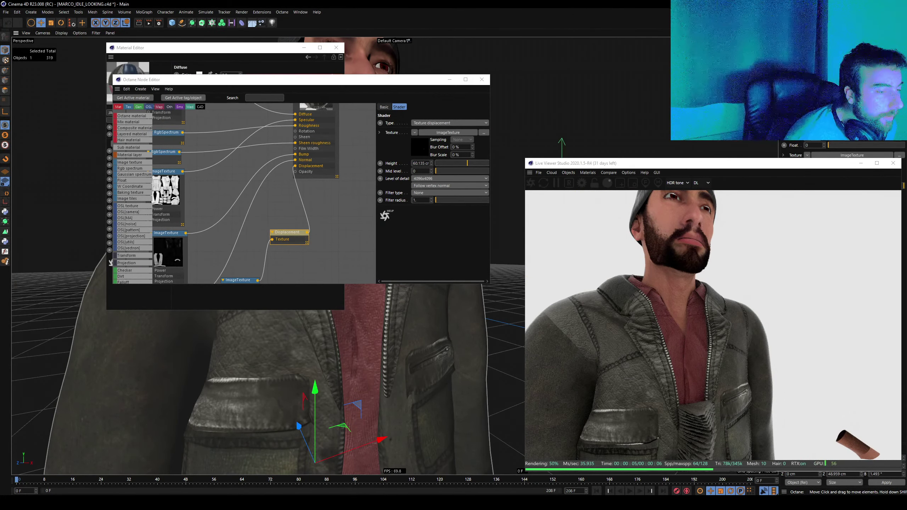
scroll(295, 415, up, 2)
scroll(295, 415, up, 3)
scroll(295, 416, up, 2)
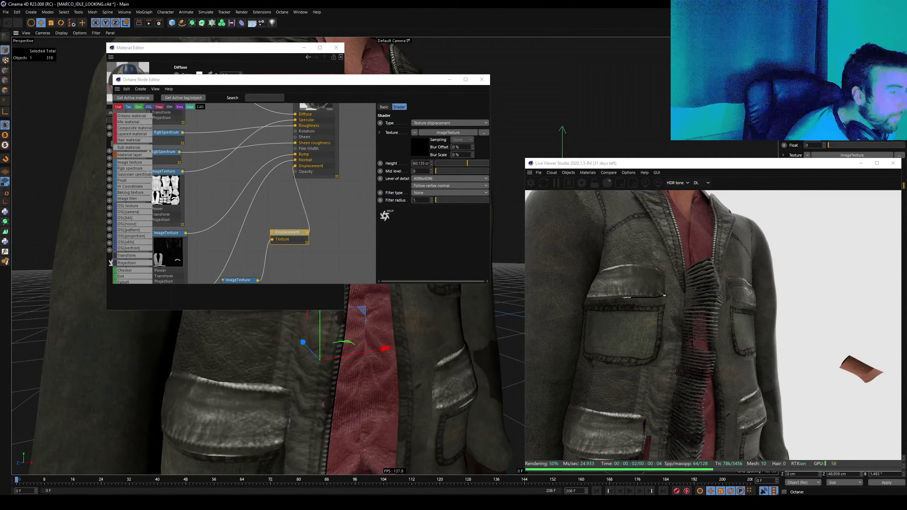
drag(467, 163, 442, 163)
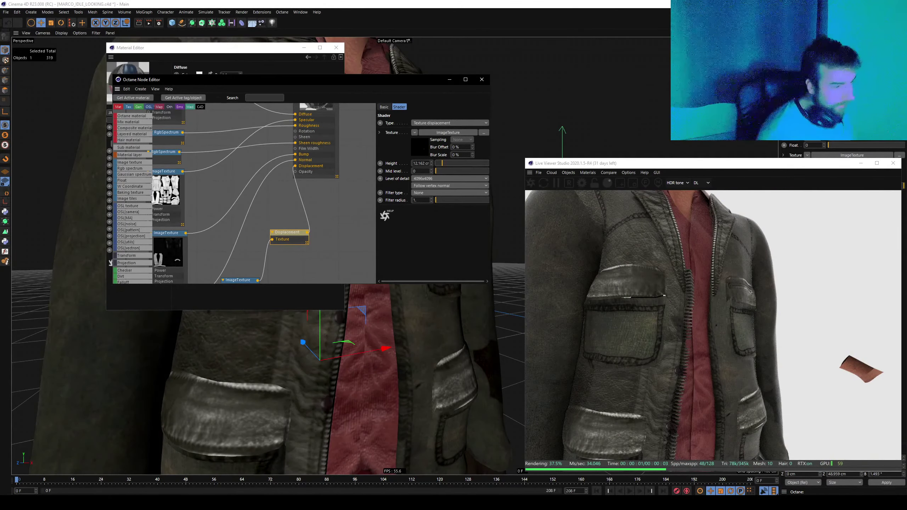
Inspect the zipper and reduce displacement height through 6.081 and 3.378 to 3 cm.
click(387, 362)
scroll(388, 362, down, 3)
scroll(387, 363, down, 2)
scroll(387, 362, up, 5)
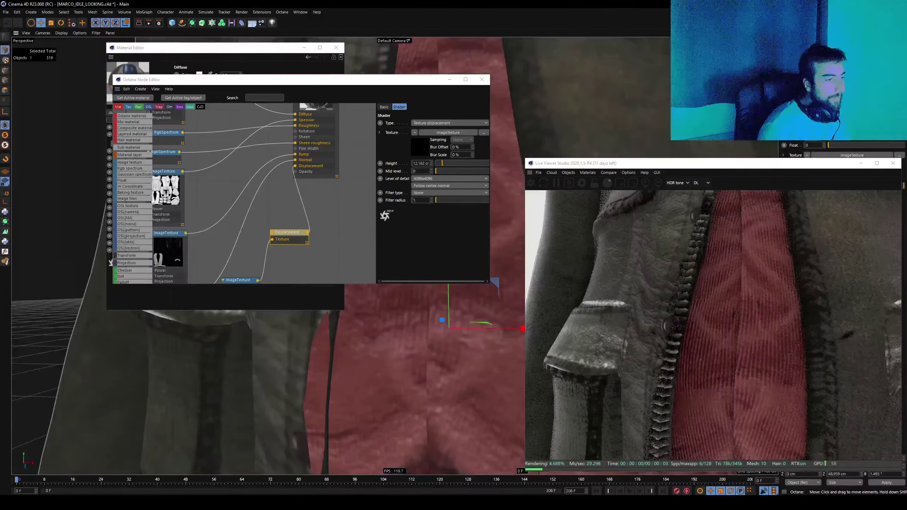
scroll(388, 362, up, 2)
scroll(387, 362, down, 3)
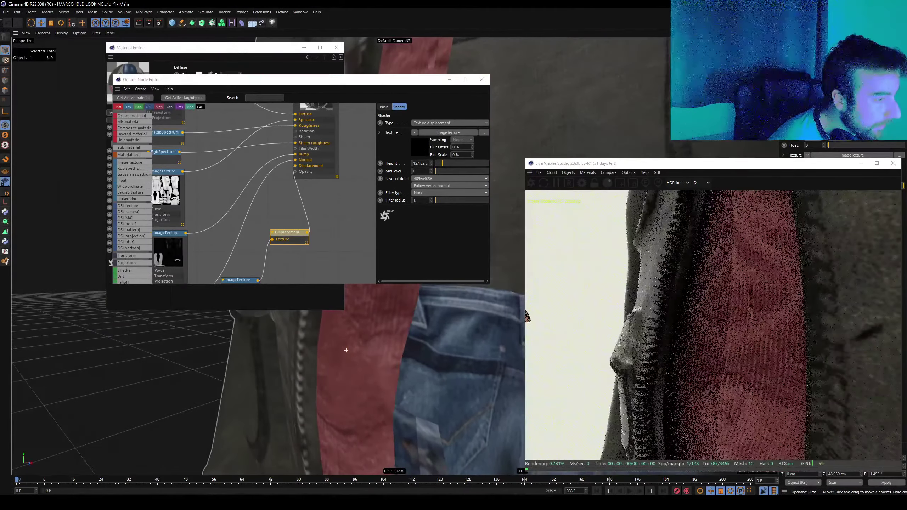
alt+drag(387, 362, 414, 361)
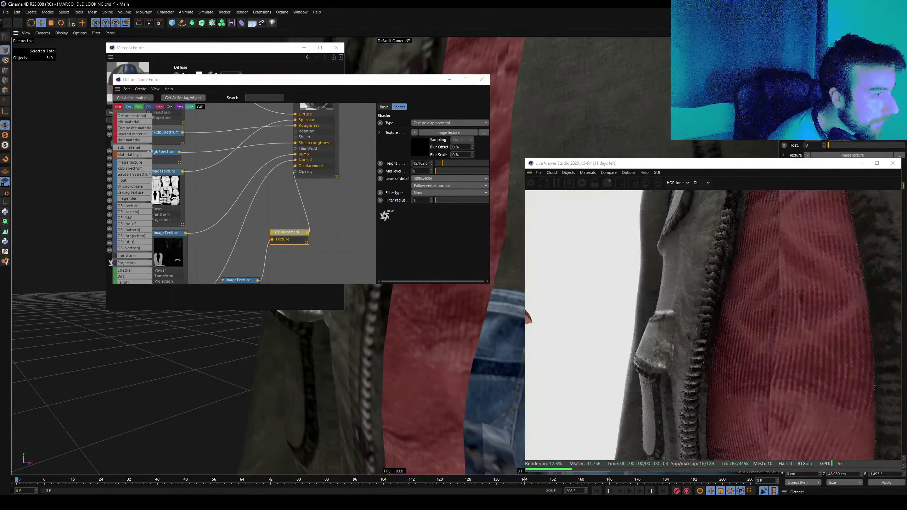
click(421, 163)
text(6.081)
key(Return)
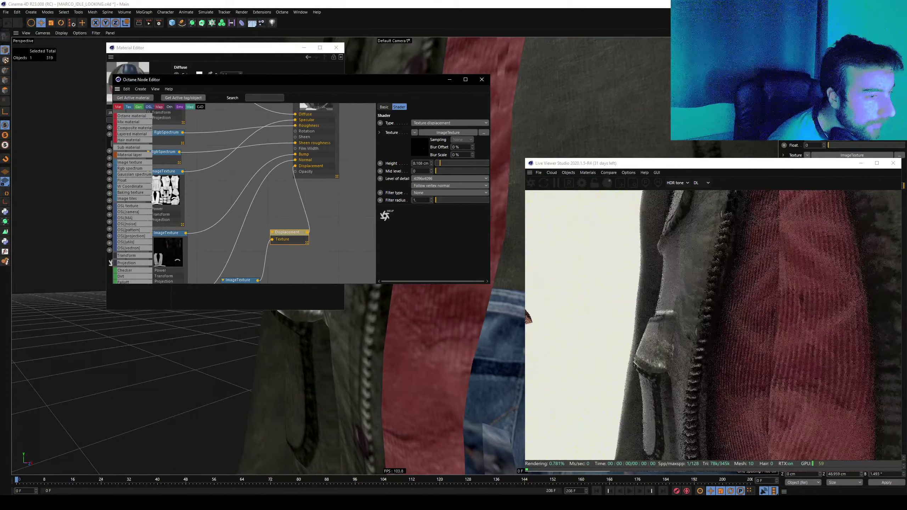
text(3.378)
key(Return)
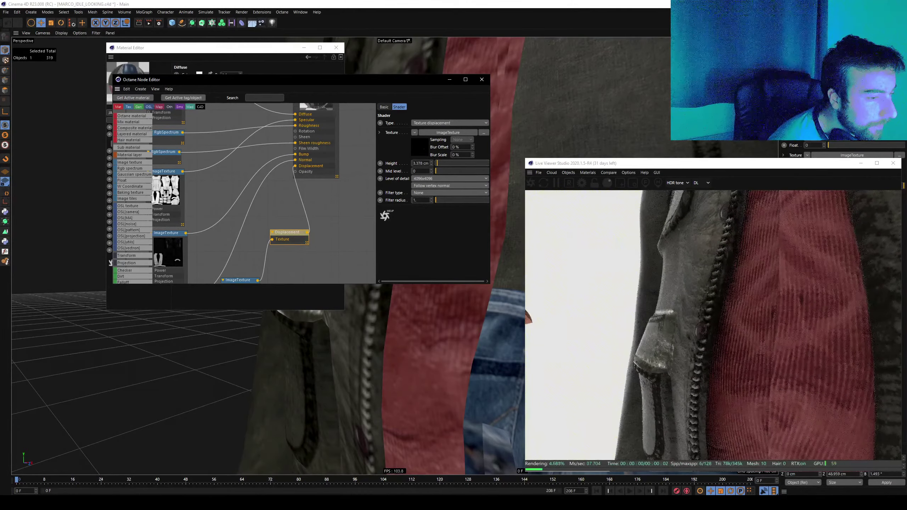
text(3)
key(Return)
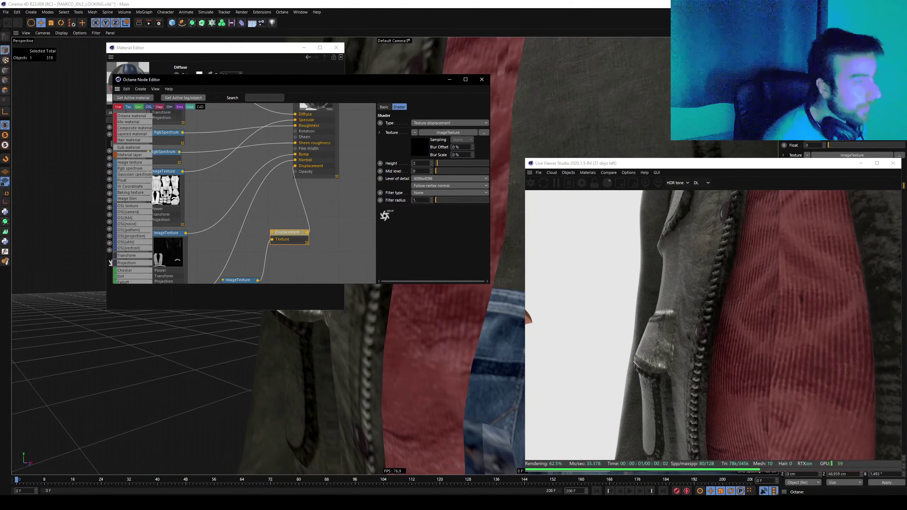
alt+drag(393, 357, 429, 350)
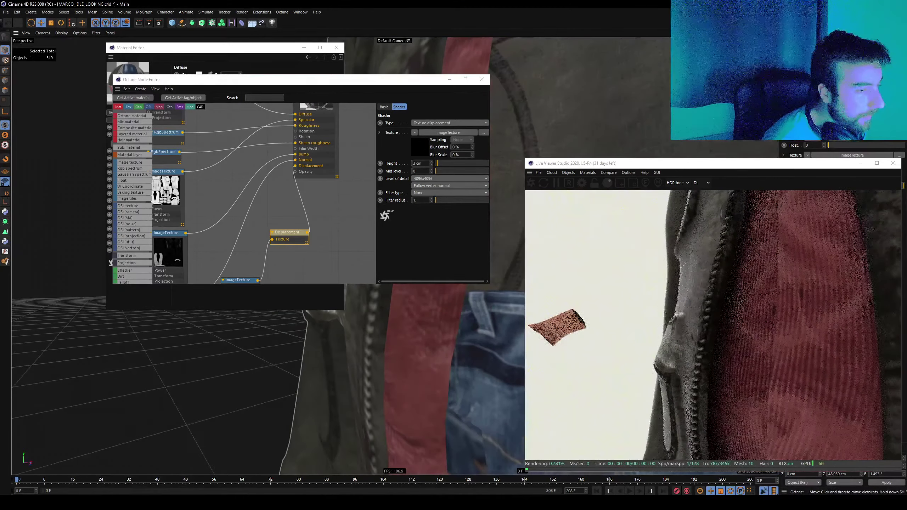
Close the Octane Node Editor and the Material Editor.
click(286, 236)
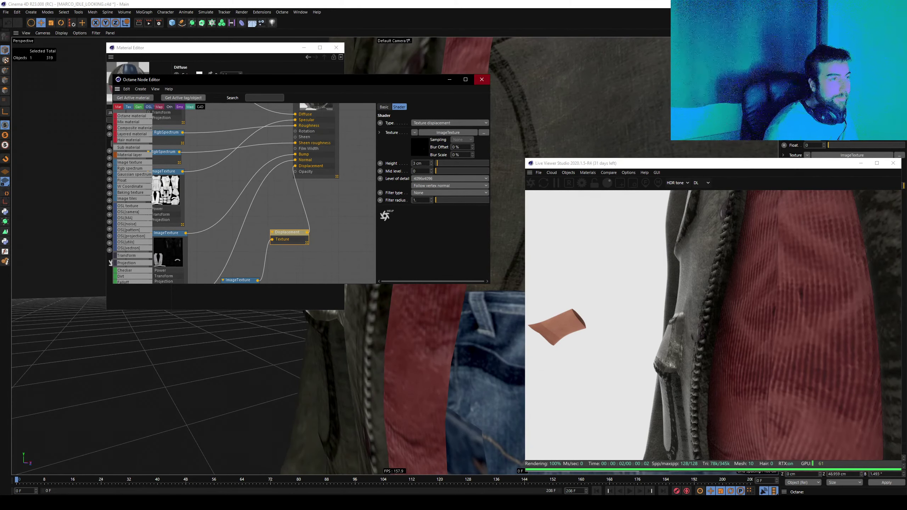
click(482, 79)
click(335, 48)
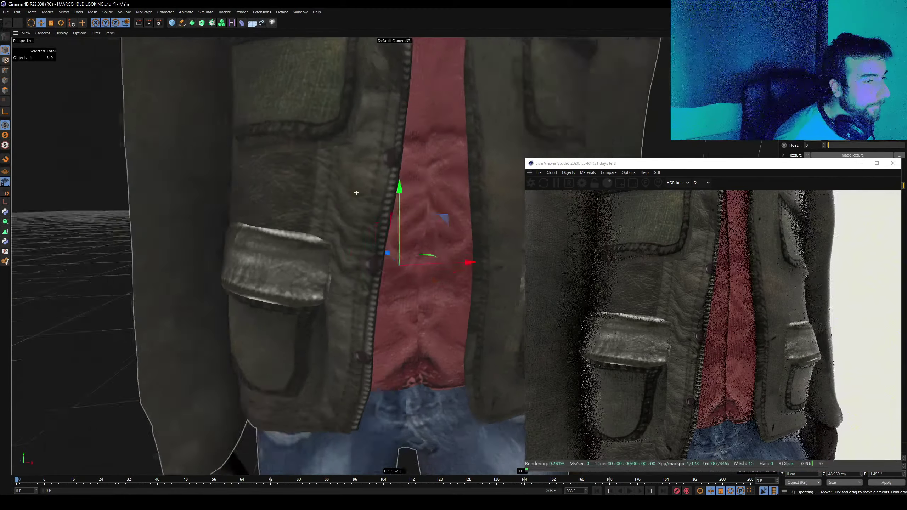
Orbit, pan and zoom to inspect the jacket front, chest, lower body and side.
alt+drag(215, 250, 286, 250)
scroll(395, 253, down, 10)
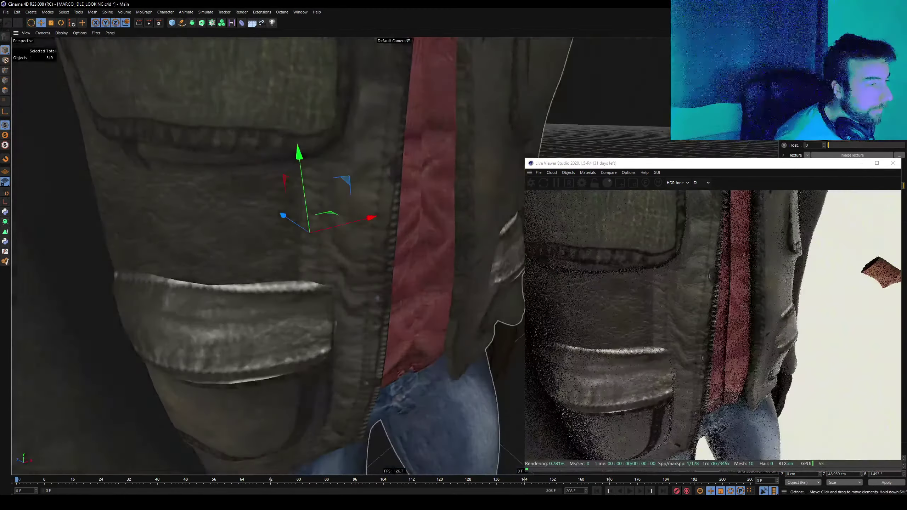
scroll(351, 202, down, 5)
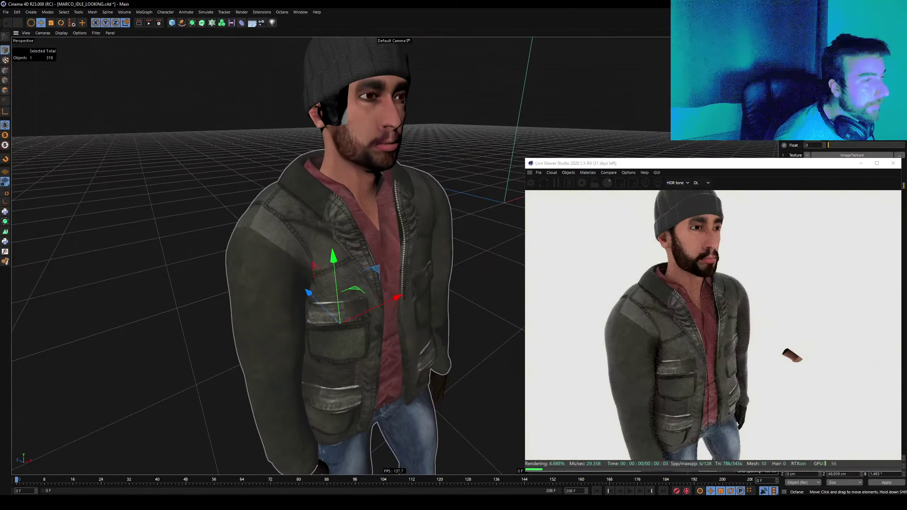
scroll(351, 203, up, 5)
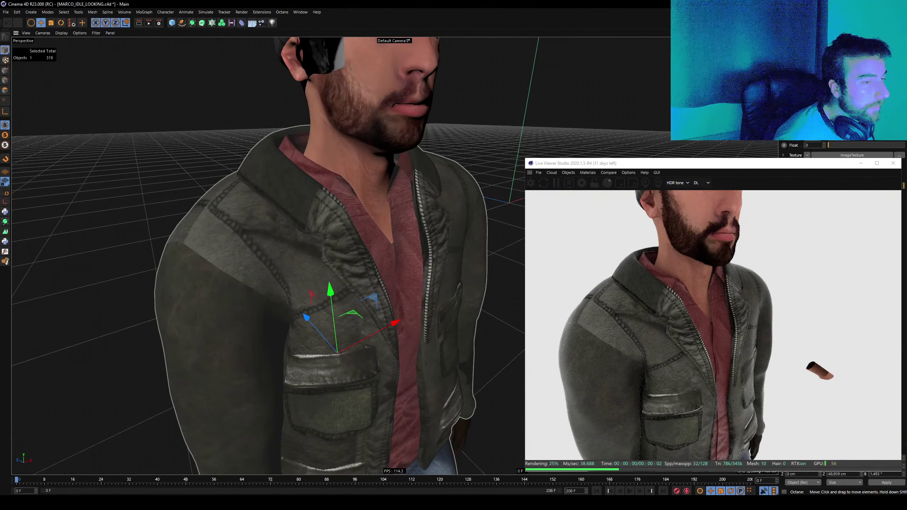
scroll(352, 203, up, 3)
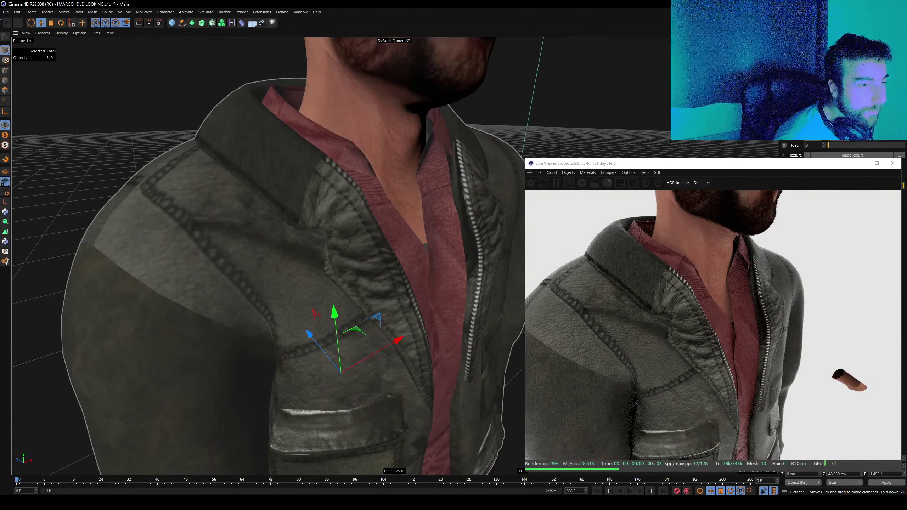
scroll(352, 203, down, 3)
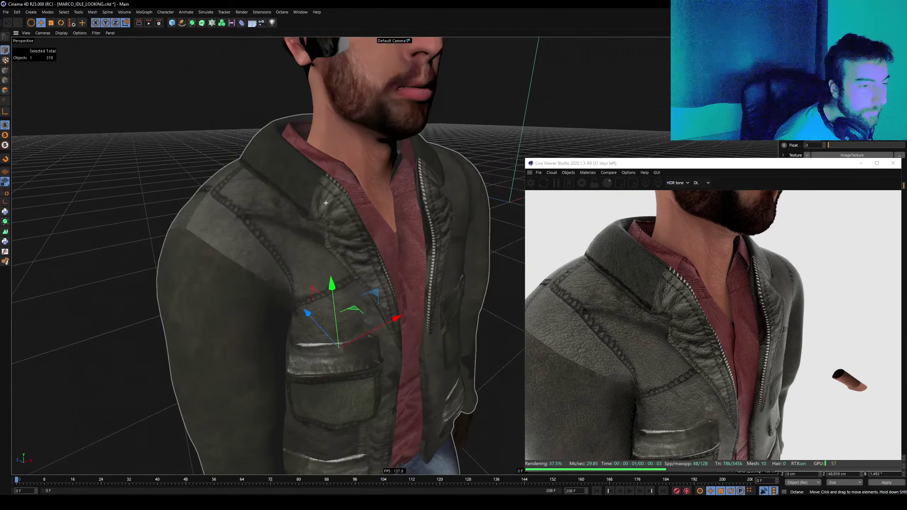
mouse_move(351, 202)
alt+mouse_down()
mouse_move(410, 215)
mouse_move(518, 461)
alt+mouse_up()
alt+middle_drag(519, 461, 500, 420)
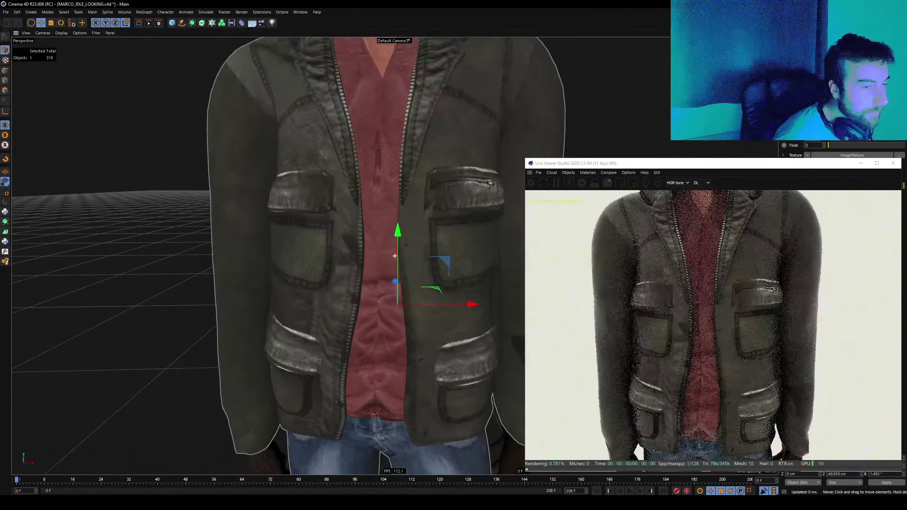
scroll(366, 256, up, 2)
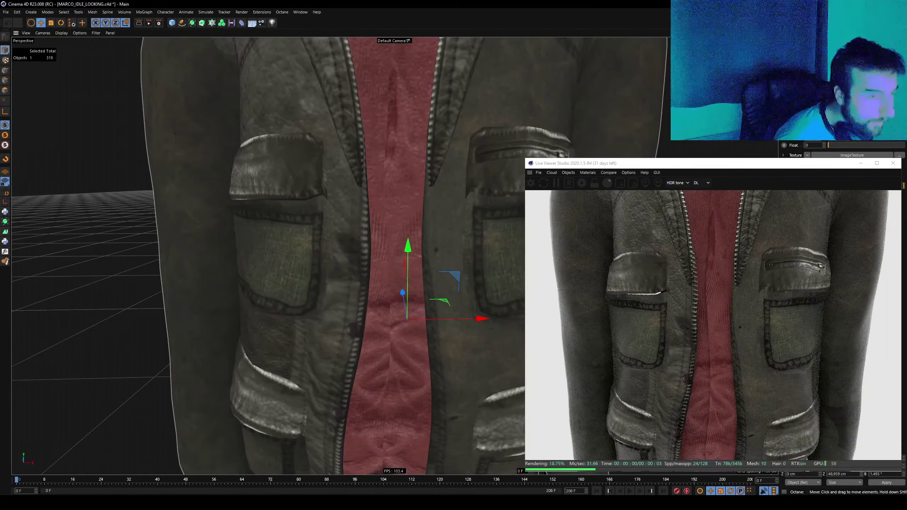
scroll(393, 286, down, 2)
scroll(393, 286, down, 1)
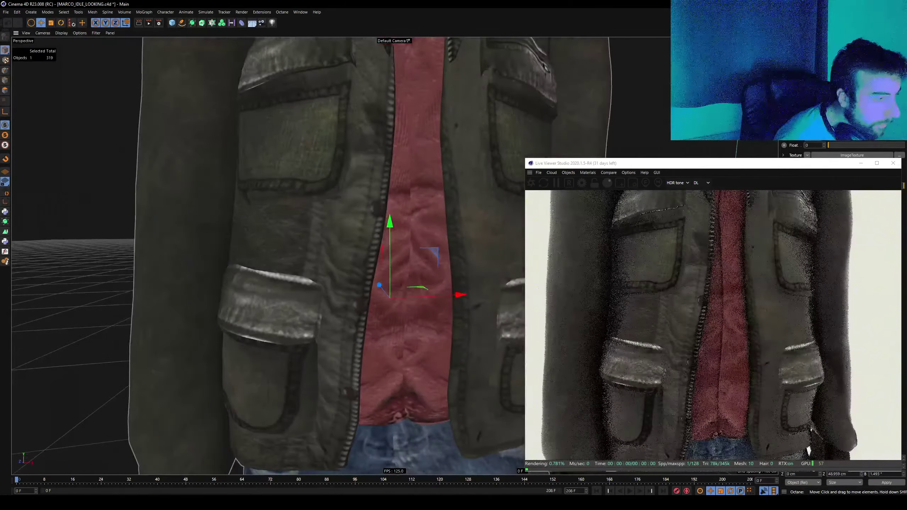
scroll(393, 286, up, 4)
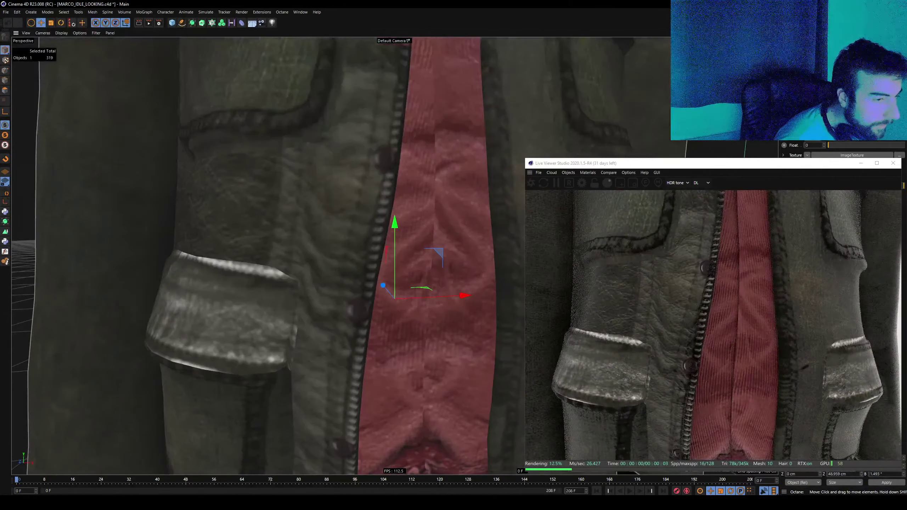
alt+drag(393, 314, 359, 317)
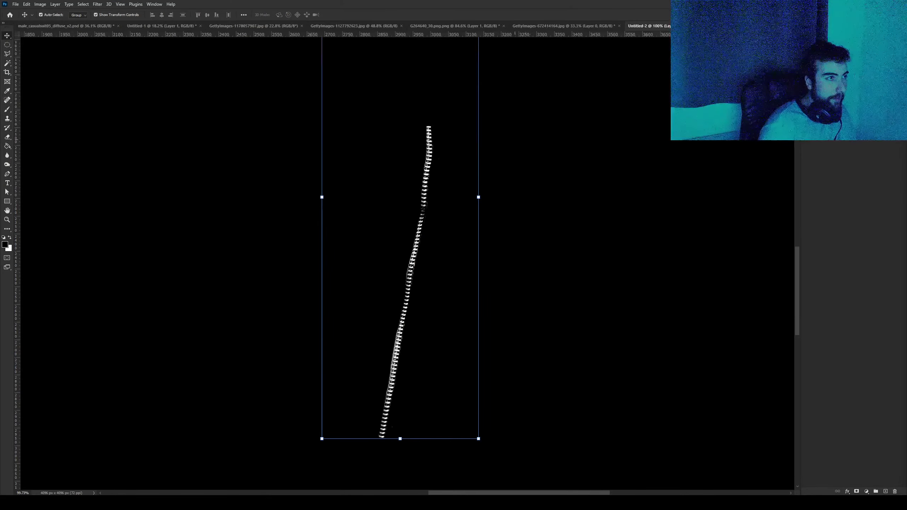
In the diffuse PSD, hide both overlay layers, select the BUTTONS group, and return to the zipper image.
key(ctrl+Tab)
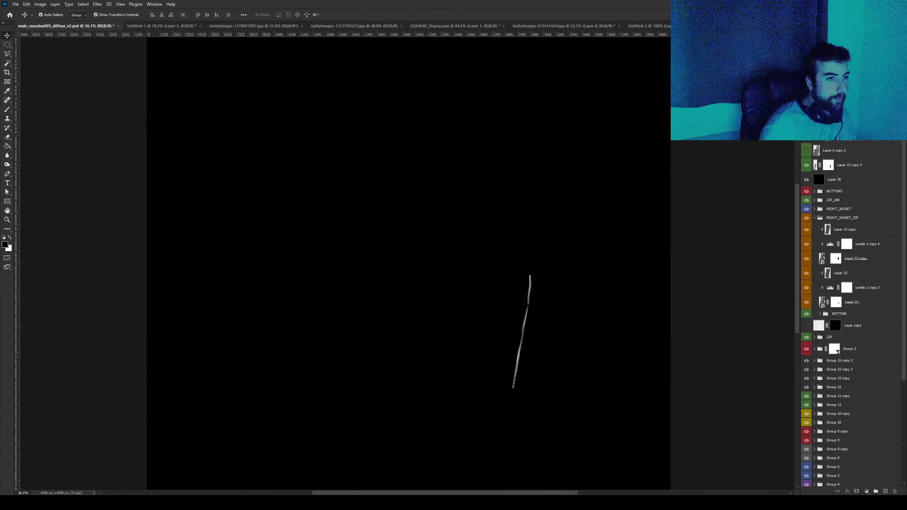
click(850, 164)
click(806, 165)
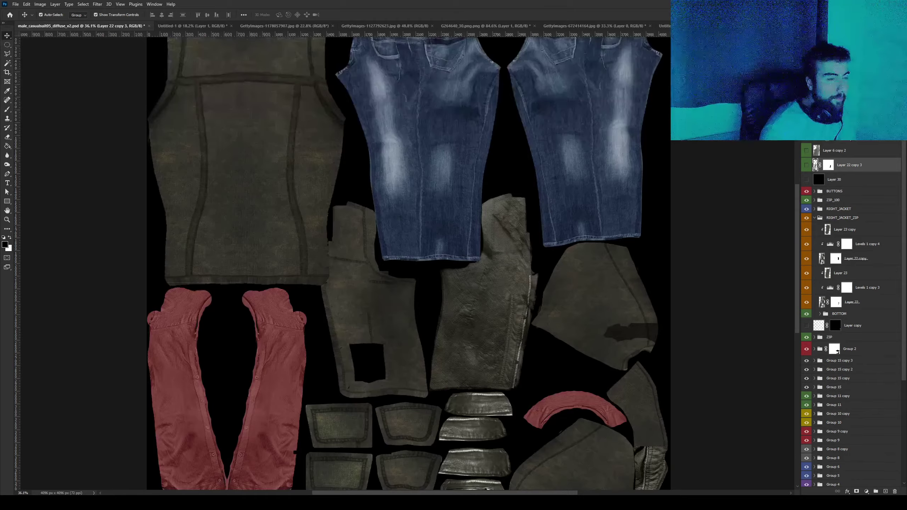
alt+scroll(520, 331, up, 2)
alt+scroll(521, 331, up, 2)
alt+scroll(520, 331, up, 2)
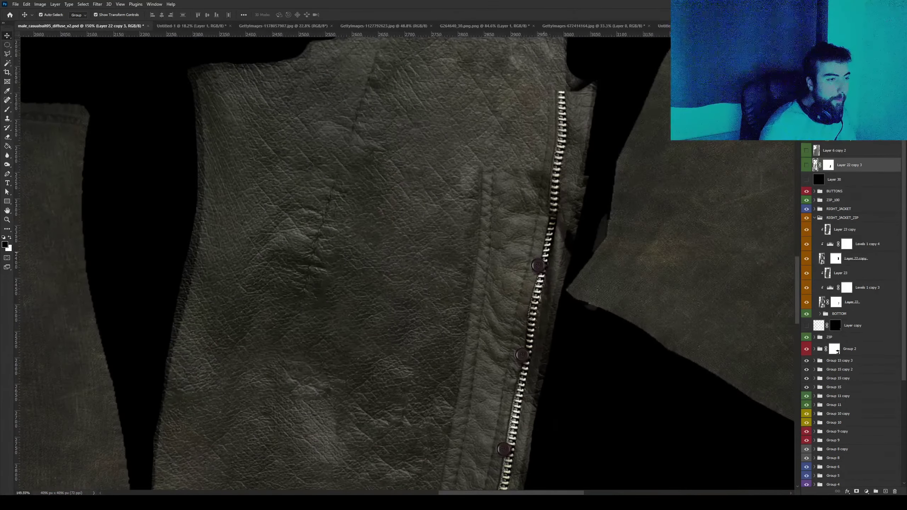
click(834, 191)
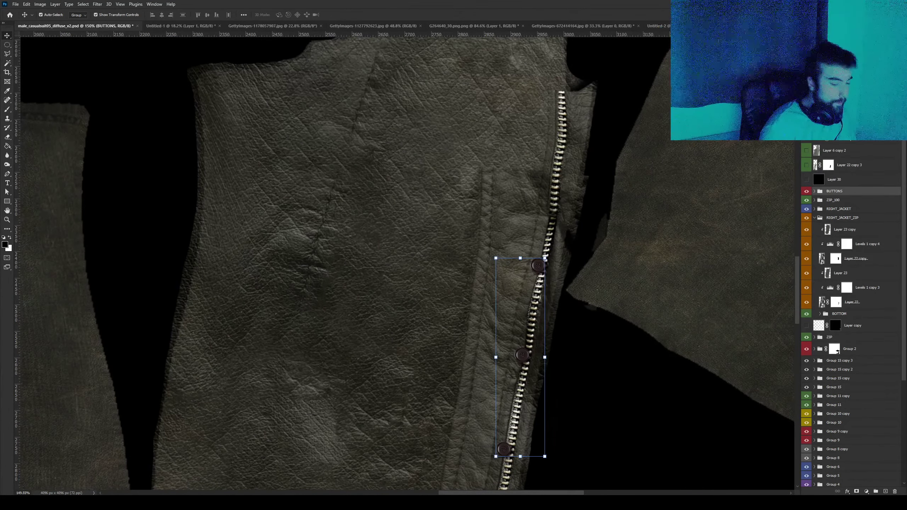
key(ctrl+shift+Tab)
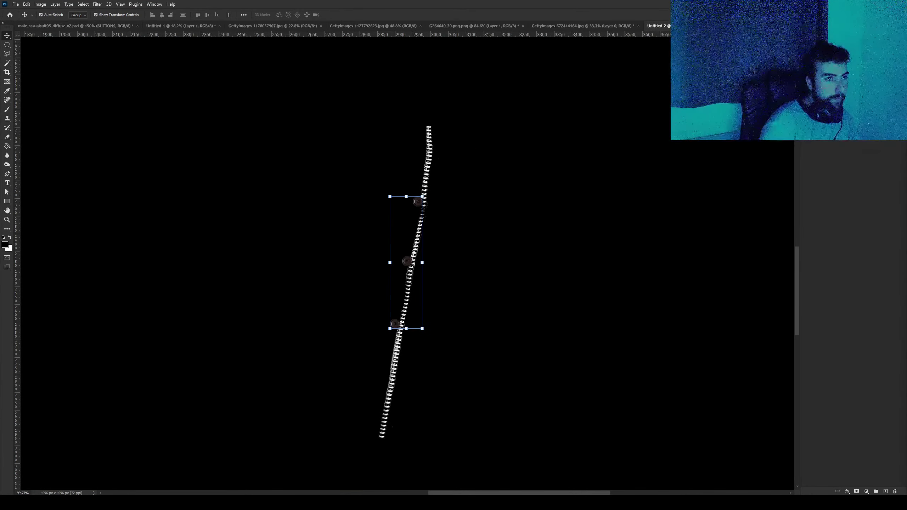
Invert the lower and upper buttons so they turn white.
alt+scroll(519, 202, up, 3)
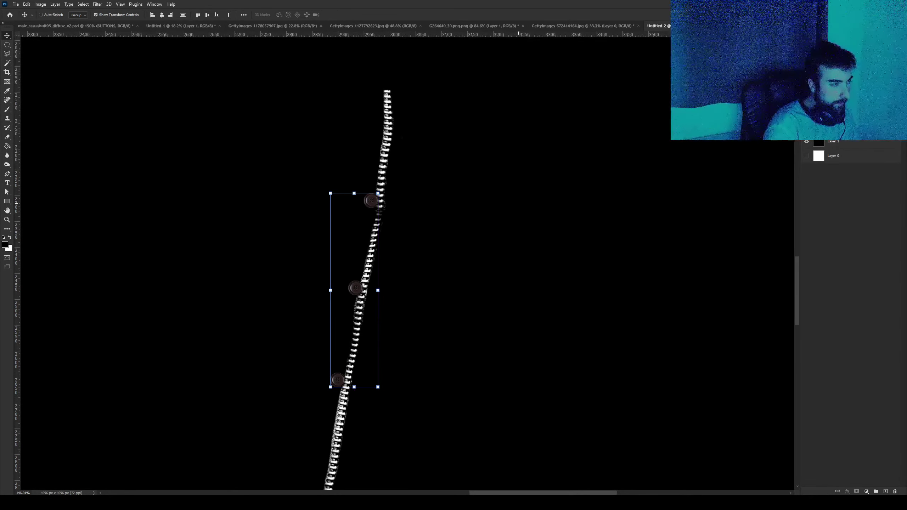
alt+scroll(345, 259, up, 4)
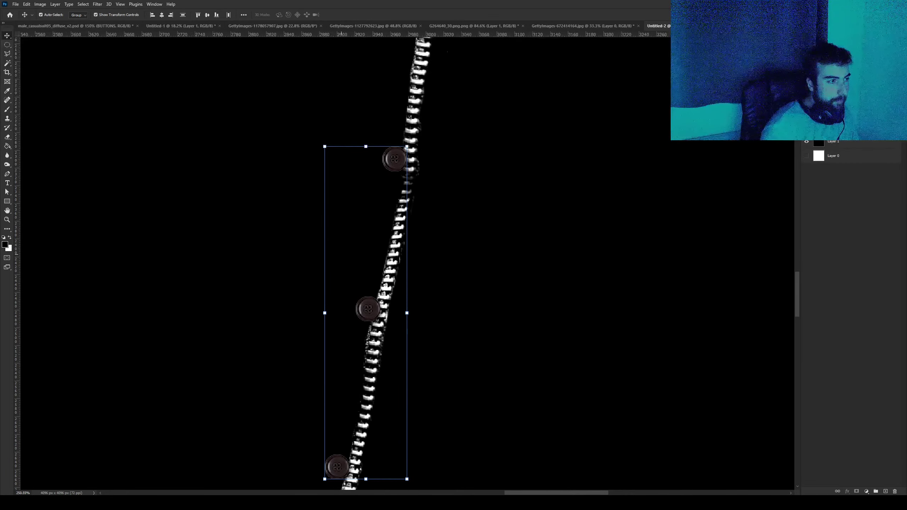
alt+scroll(421, 211, up, 2)
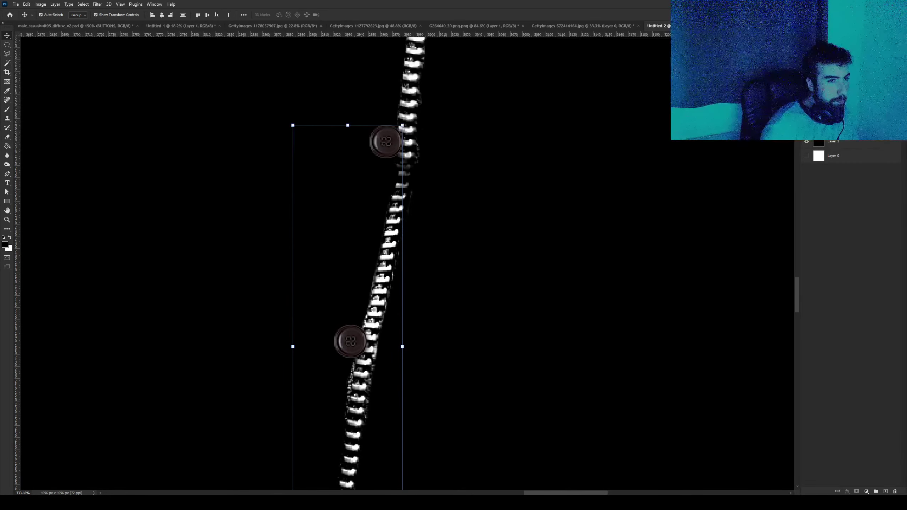
ctrl+click(351, 342)
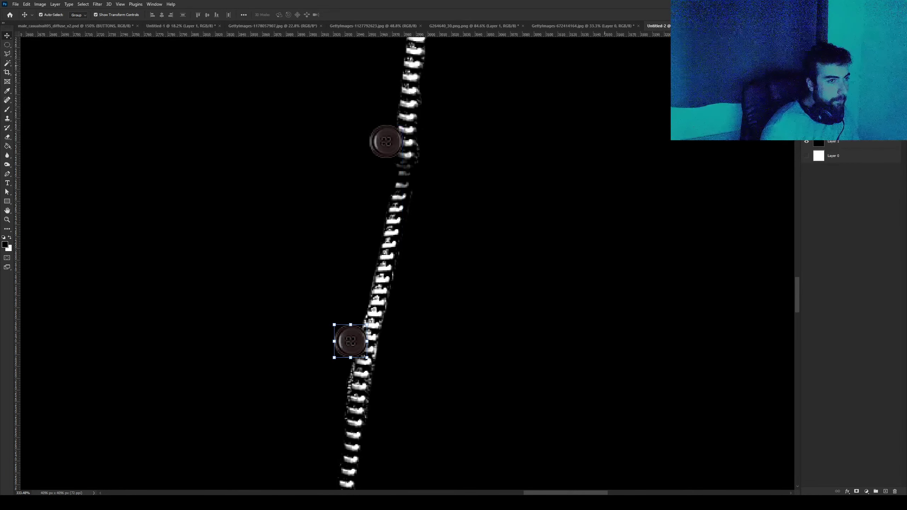
key(ctrl+i)
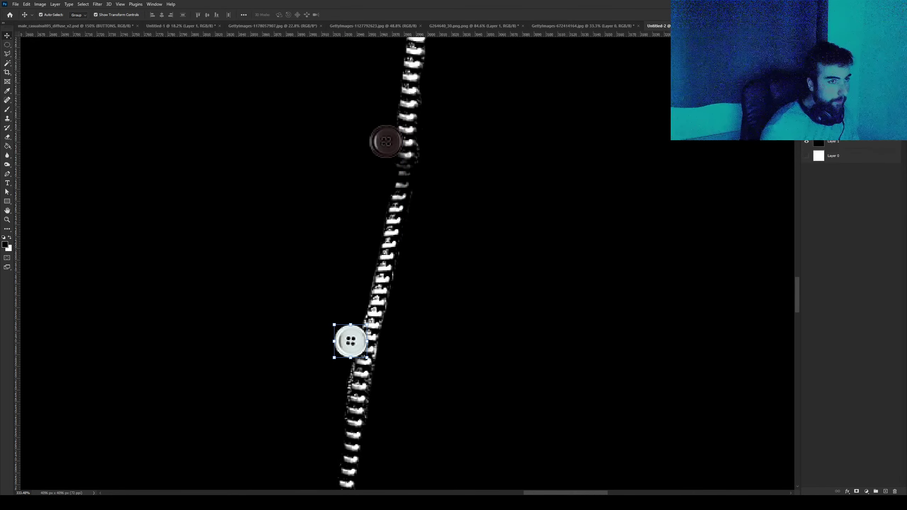
ctrl+click(386, 141)
key(ctrl+i)
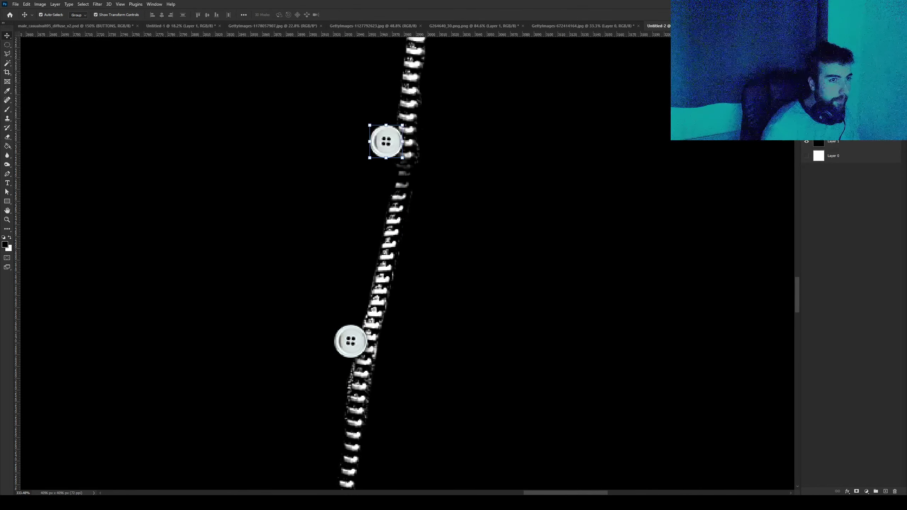
Deselect to finalise the lower button's placement and review the image.
alt+scroll(397, 174, down, 1)
alt+scroll(397, 175, down, 5)
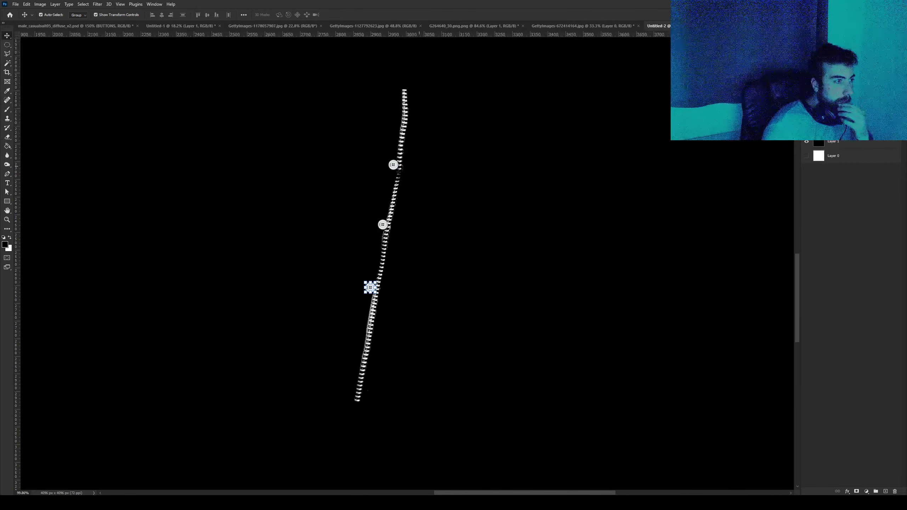
alt+scroll(362, 235, up, 4)
alt+scroll(363, 235, up, 1)
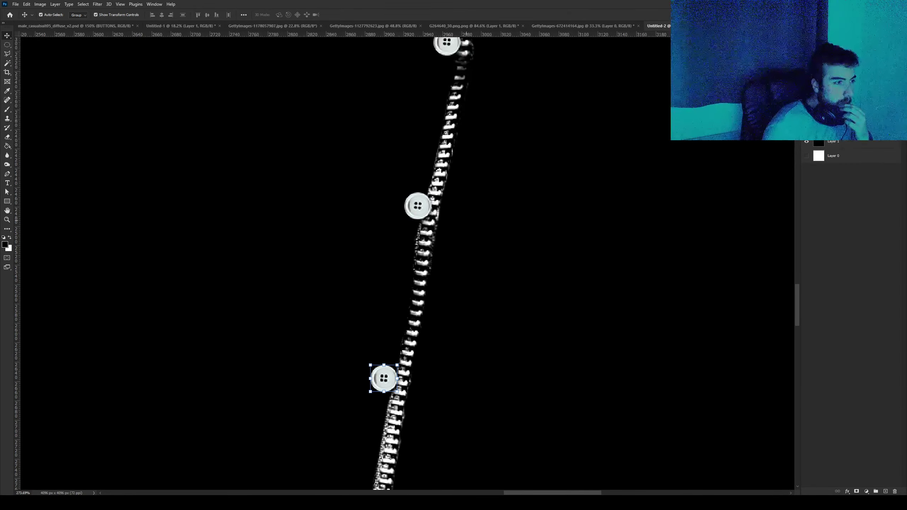
key(ctrl+d)
alt+scroll(465, 216, down, 3)
alt+scroll(467, 150, up, 3)
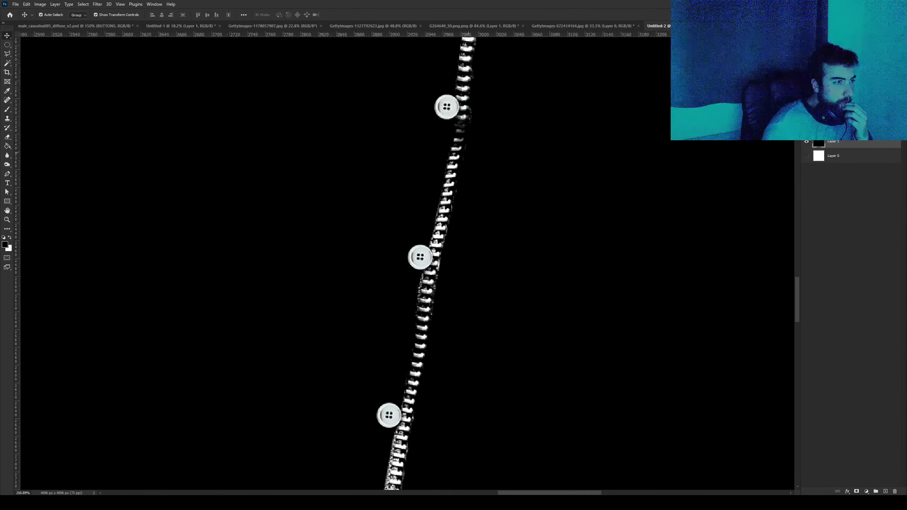
alt+scroll(456, 161, down, 1)
alt+scroll(455, 161, down, 2)
Save the zipper-and-buttons texture as PNG over the existing displacement image, then switch to Cinema 4D.
click(15, 4)
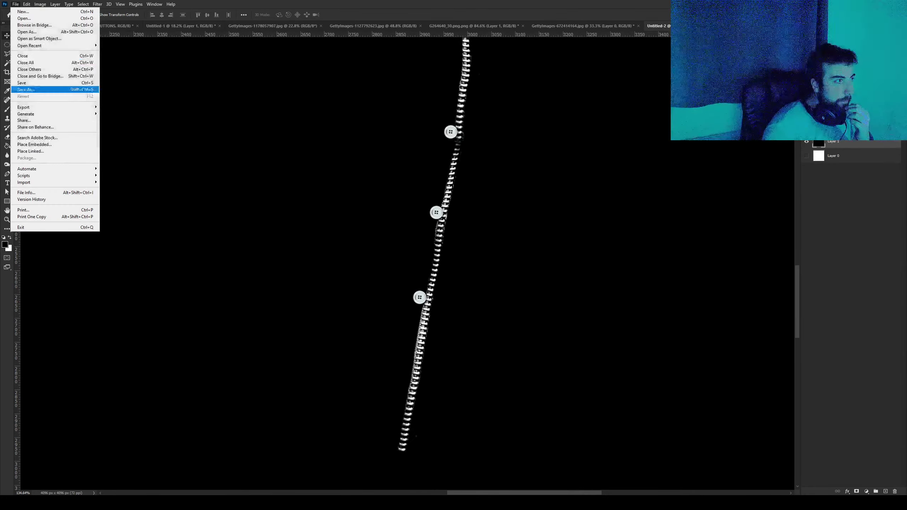
click(36, 90)
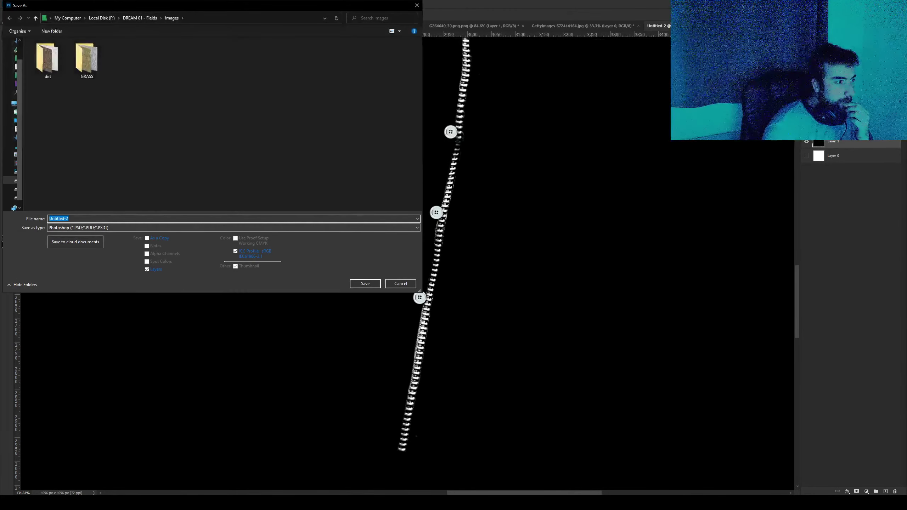
click(393, 227)
click(392, 326)
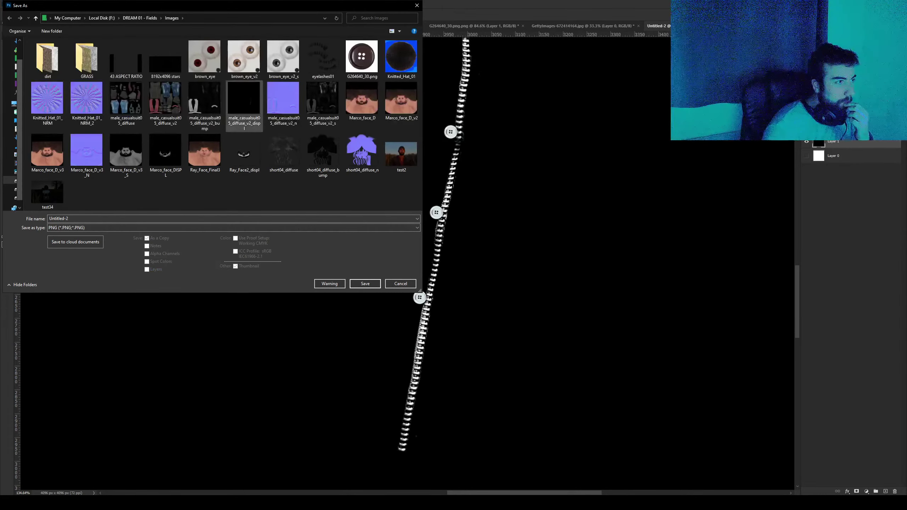
double_click(245, 106)
click(468, 251)
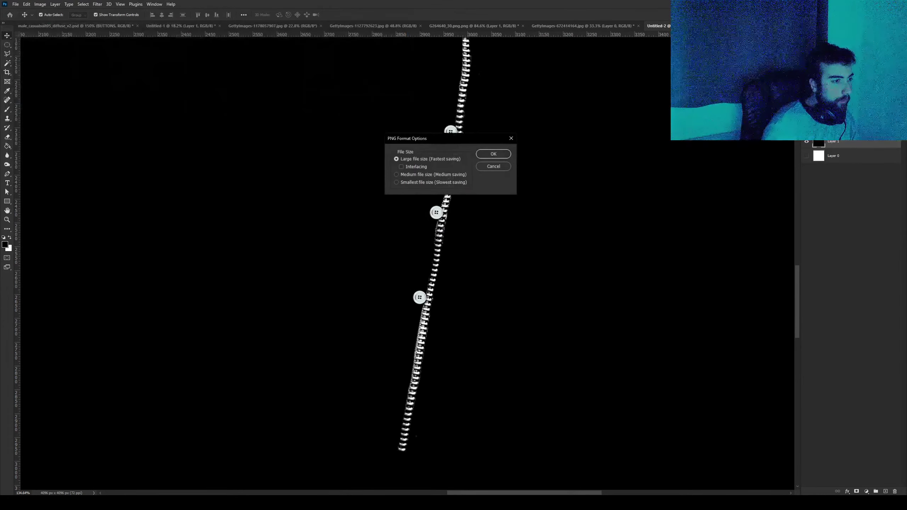
click(492, 155)
click(331, 472)
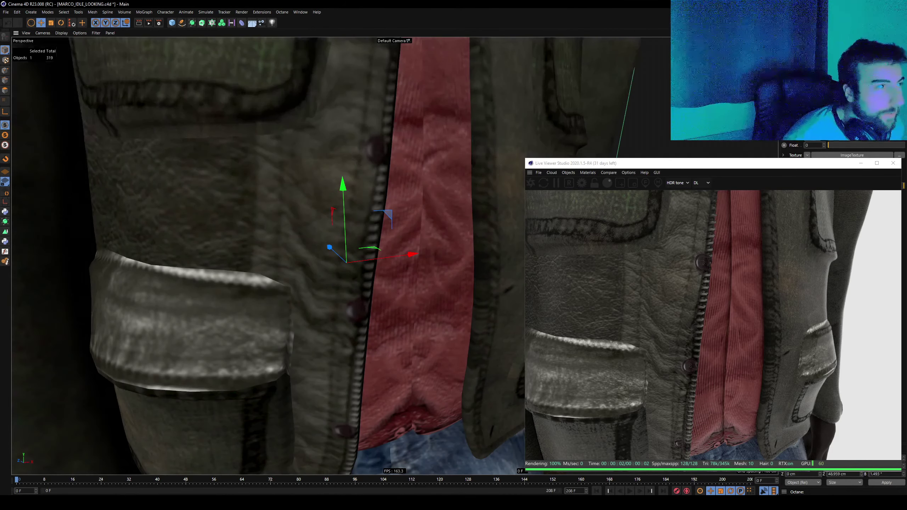
Show the JACKET material's diffuse ImageTexture settings, then reopen its Octane node graph.
scroll(267, 255, down, 2)
scroll(268, 256, down, 3)
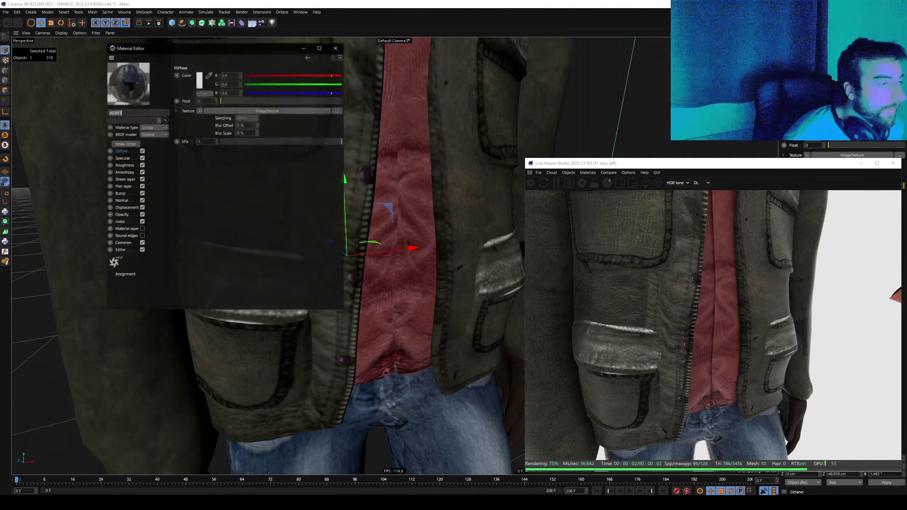
click(268, 111)
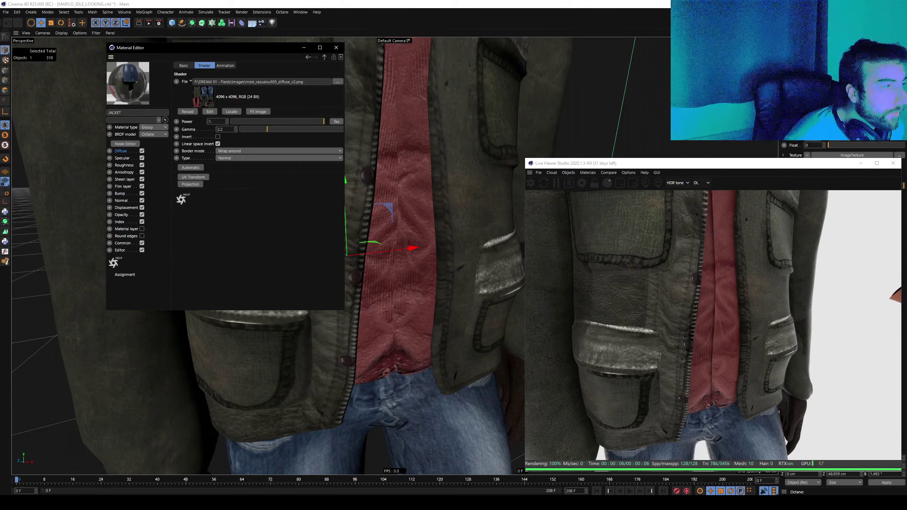
scroll(409, 209, up, 2)
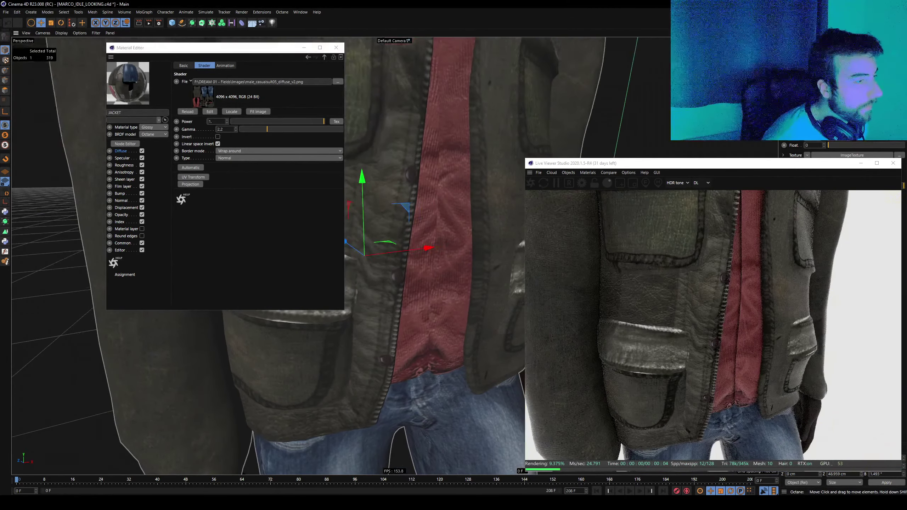
scroll(408, 209, up, 2)
scroll(408, 209, up, 1)
scroll(408, 209, up, 2)
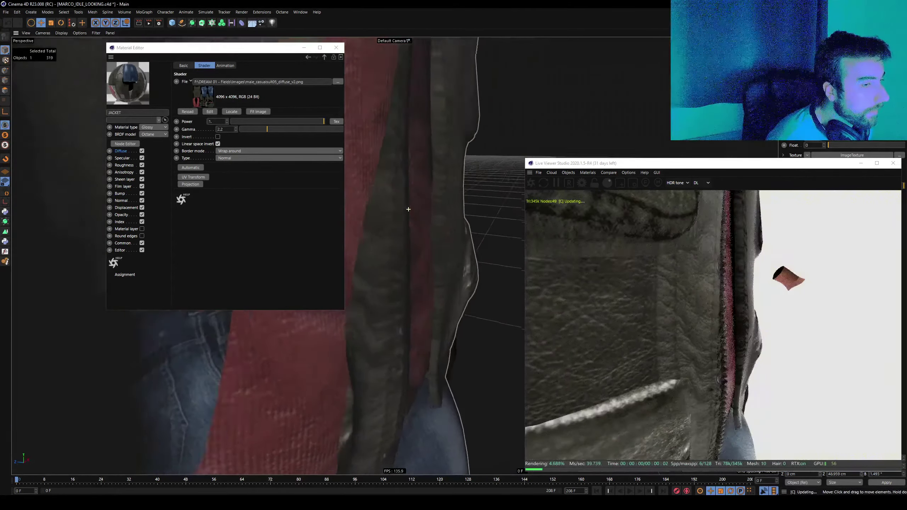
scroll(408, 209, up, 2)
scroll(408, 209, up, 1)
scroll(408, 209, up, 2)
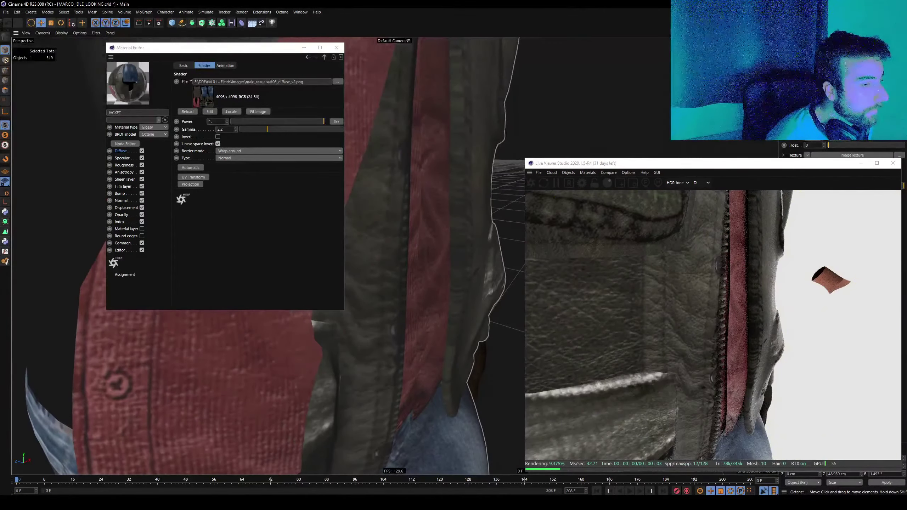
scroll(428, 213, down, 1)
alt+drag(428, 213, 428, 213)
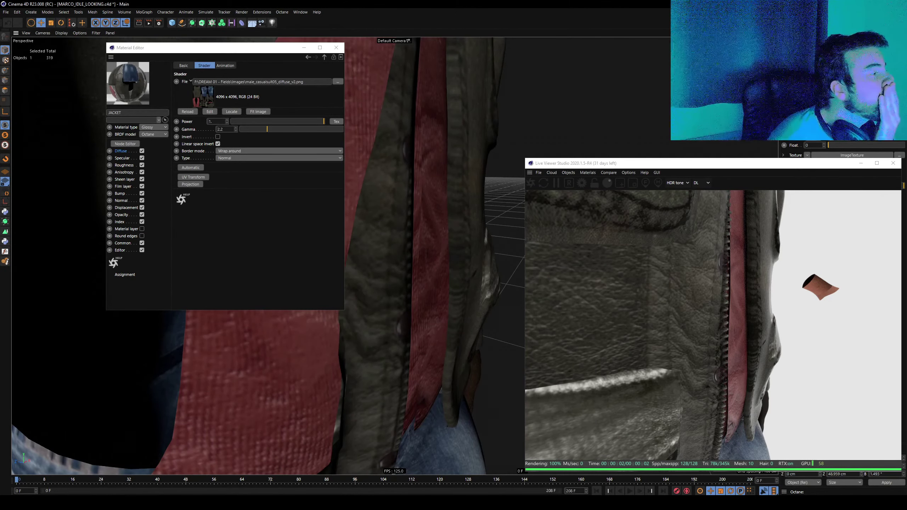
click(125, 144)
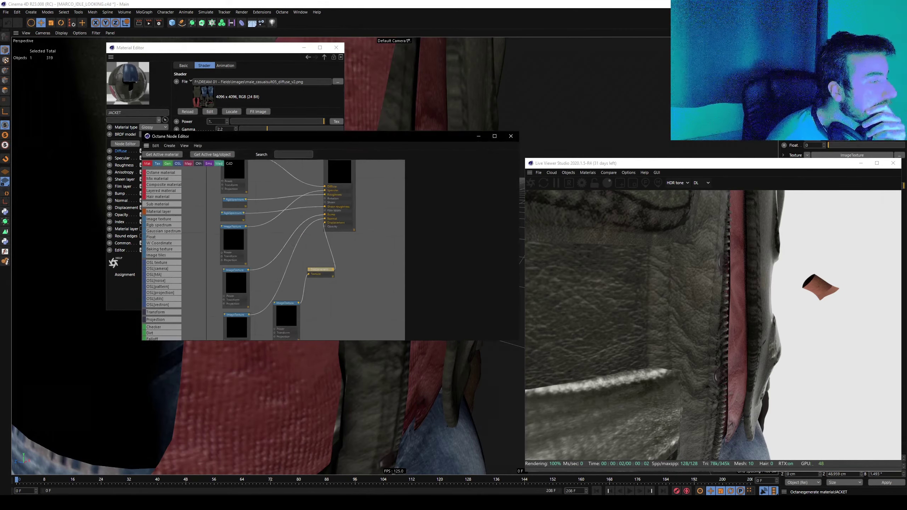
Inspect the existing displacement image texture node's settings and image preview.
click(287, 291)
scroll(288, 291, up, 1)
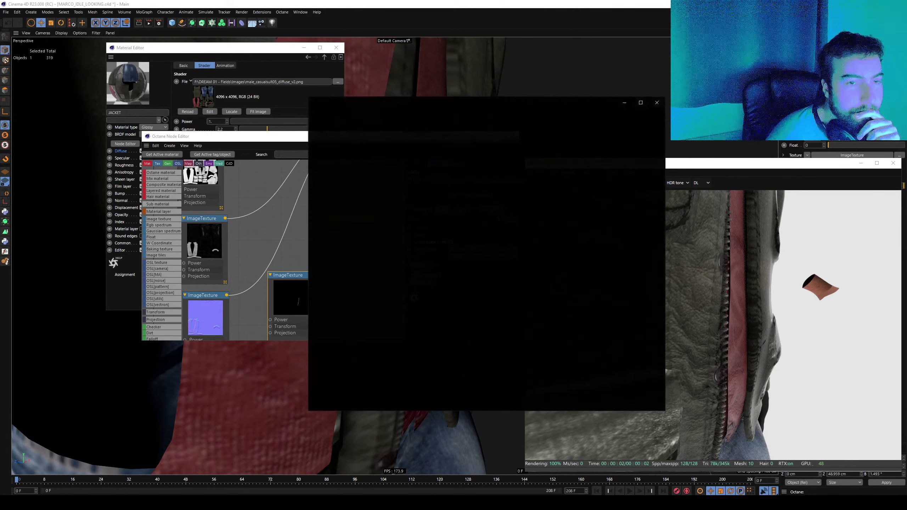
click(657, 102)
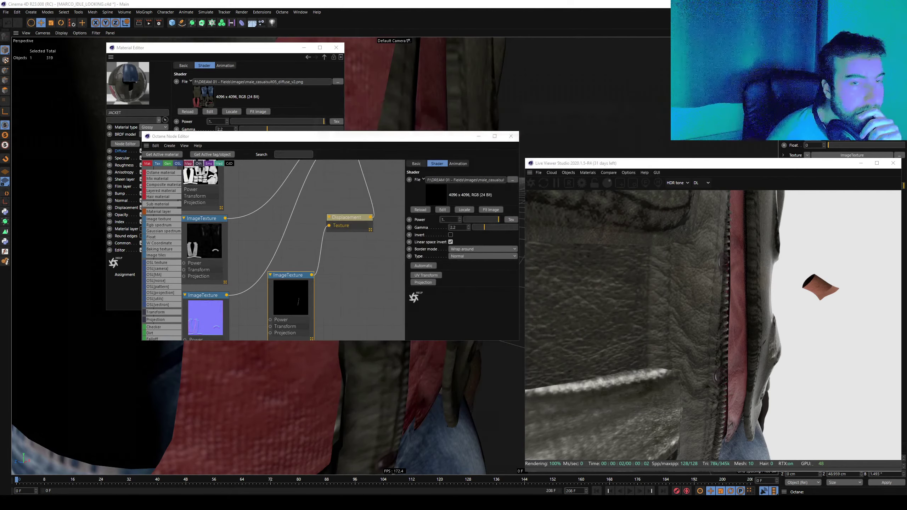
Add the saved displacement PNG as an image texture feeding Displacement's Texture, deleting the old node.
drag(406, 247, 342, 304)
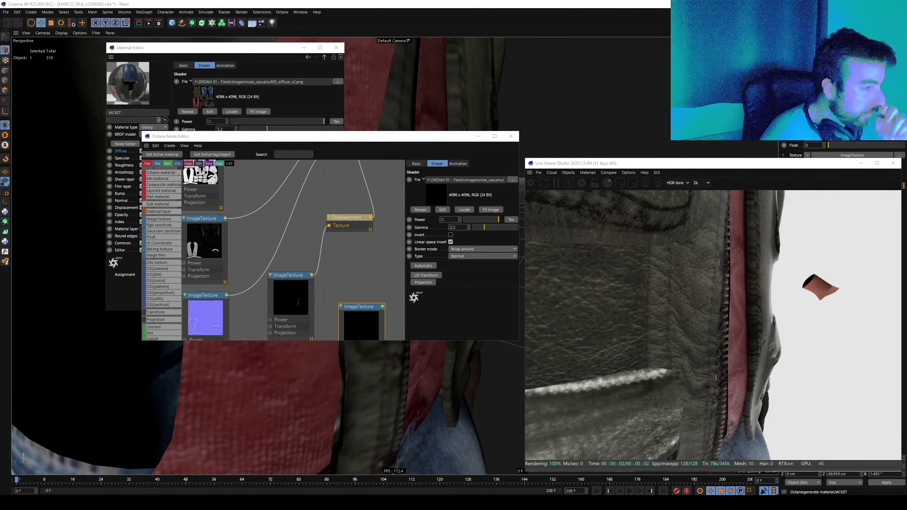
click(301, 275)
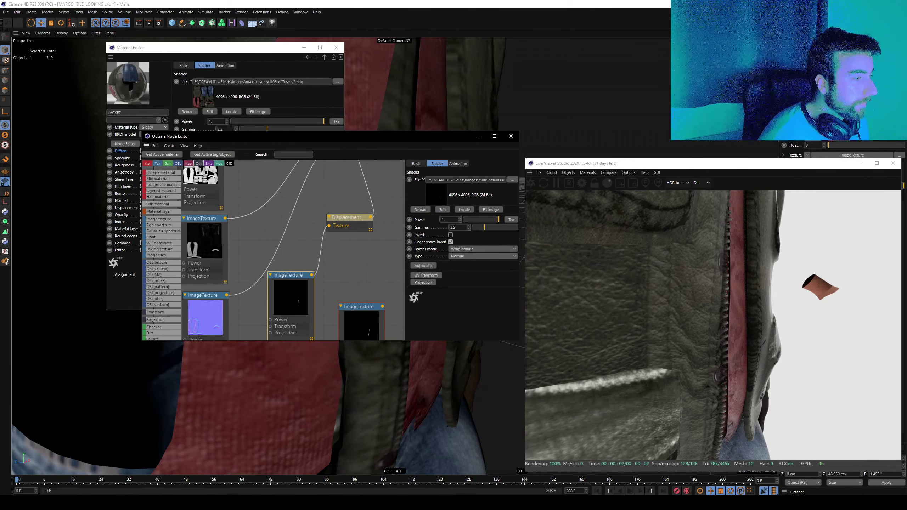
drag(357, 306, 328, 226)
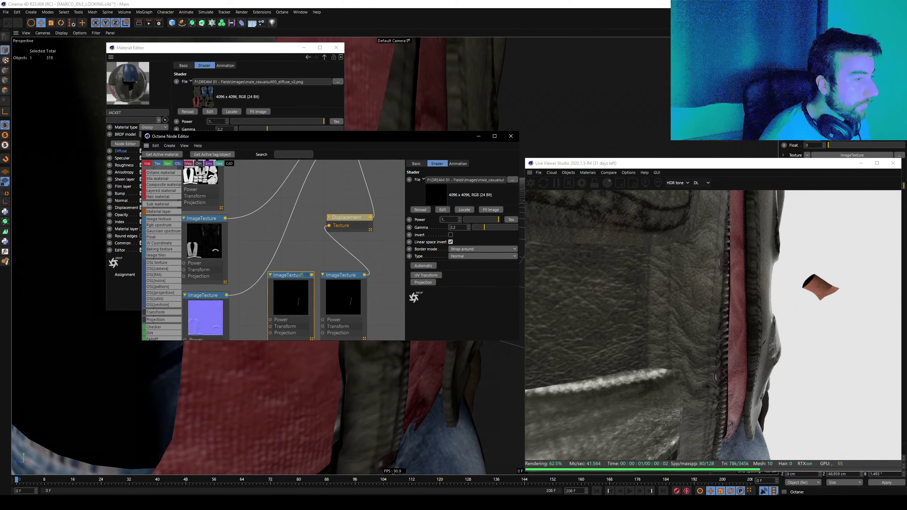
key(Delete)
drag(341, 275, 305, 253)
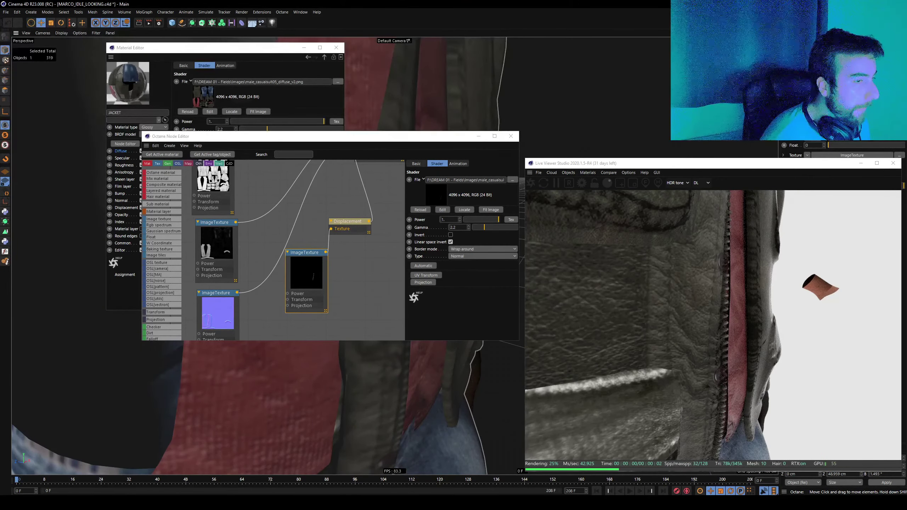
key(alt+Tab)
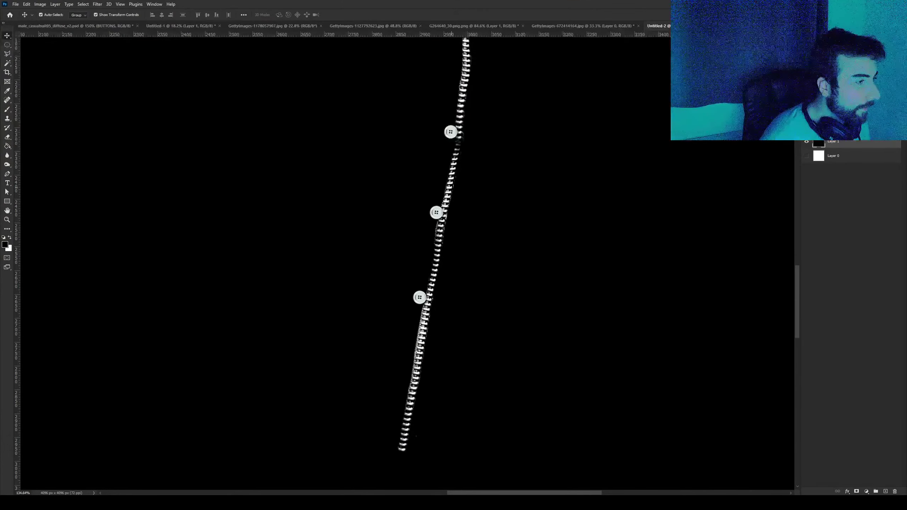
Zoom into the buttons in Photoshop and compare the map's undo and redo states.
alt+scroll(434, 213, up, 3)
alt+scroll(434, 213, up, 2)
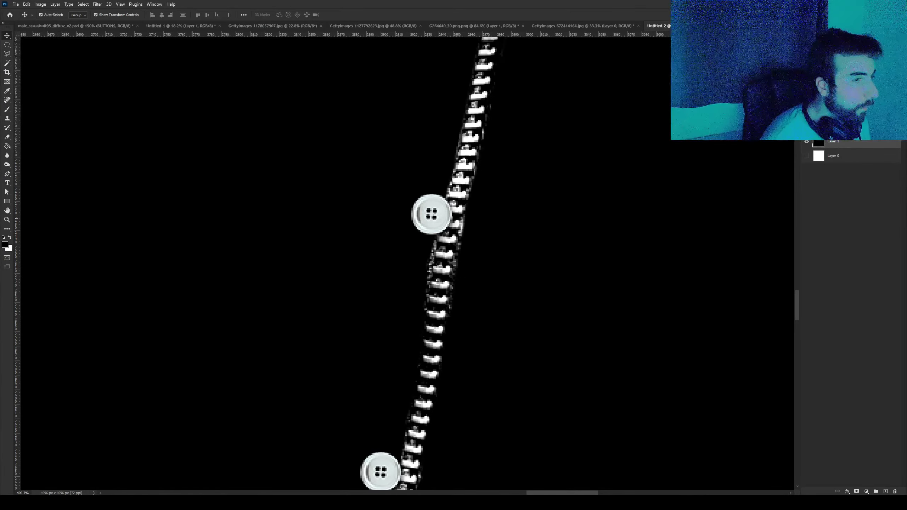
key(ctrl+z)
key(ctrl+shift+z)
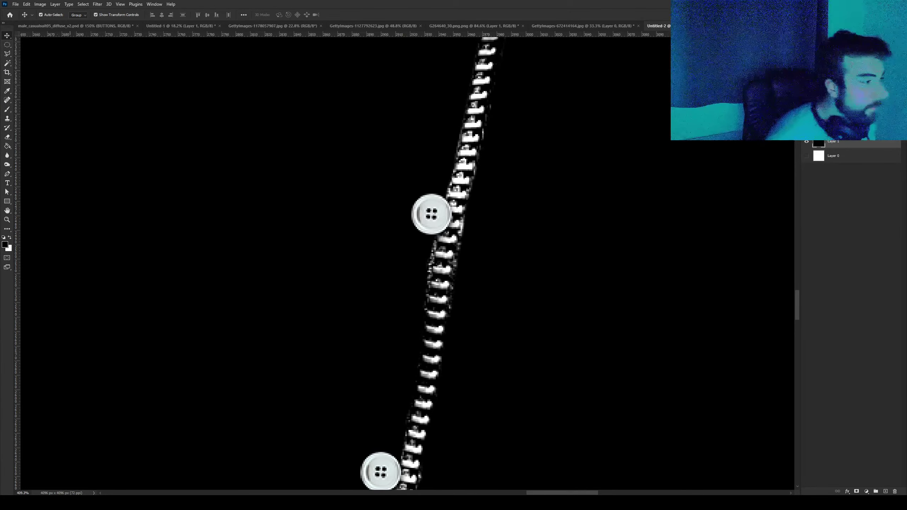
key(alt+Tab)
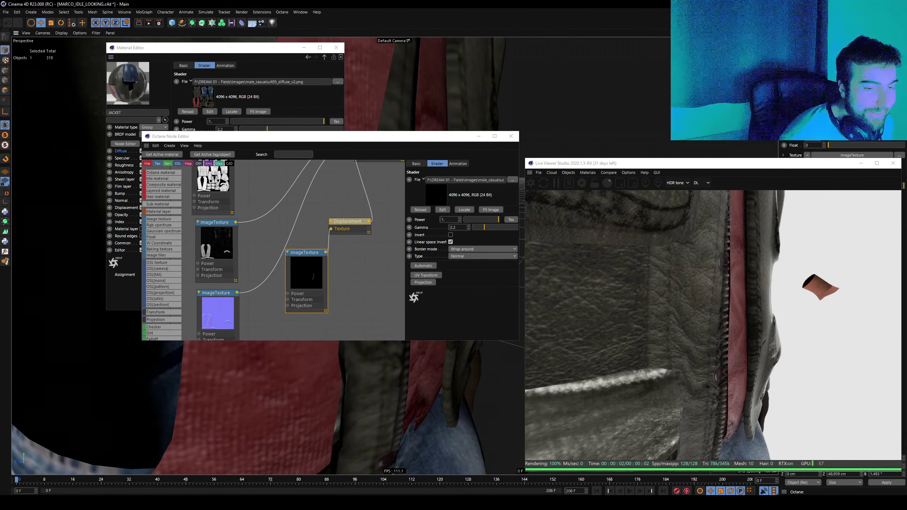
Zoom and orbit the viewport to look down the jacket front.
scroll(404, 105, down, 3)
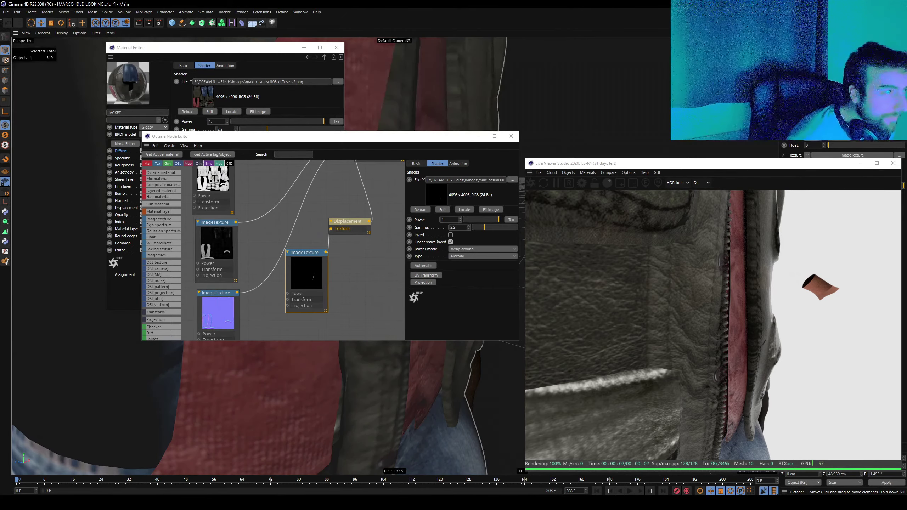
scroll(405, 105, down, 3)
scroll(404, 105, up, 2)
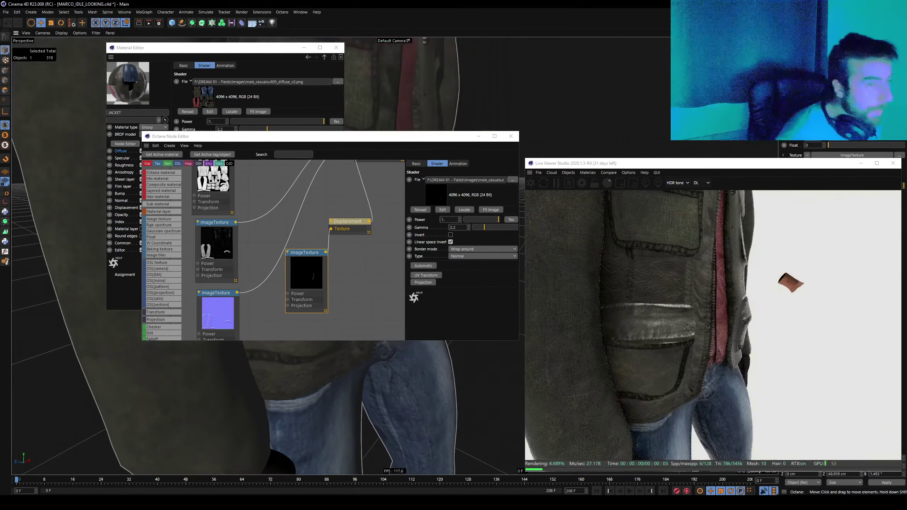
scroll(404, 105, down, 3)
scroll(404, 105, up, 3)
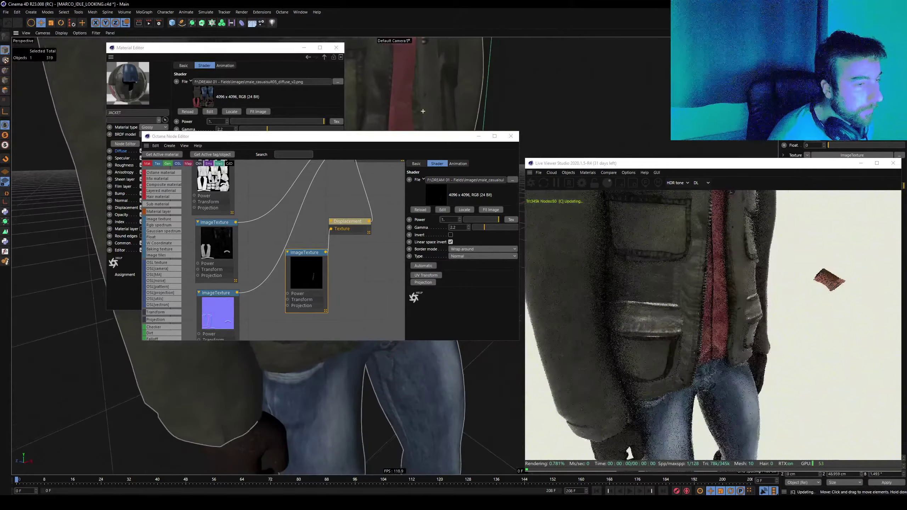
scroll(335, 384, up, 2)
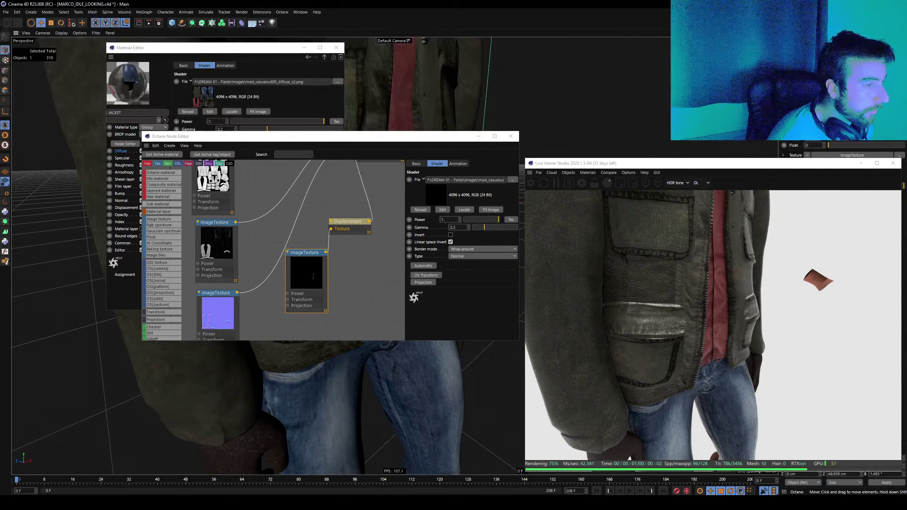
scroll(335, 384, up, 2)
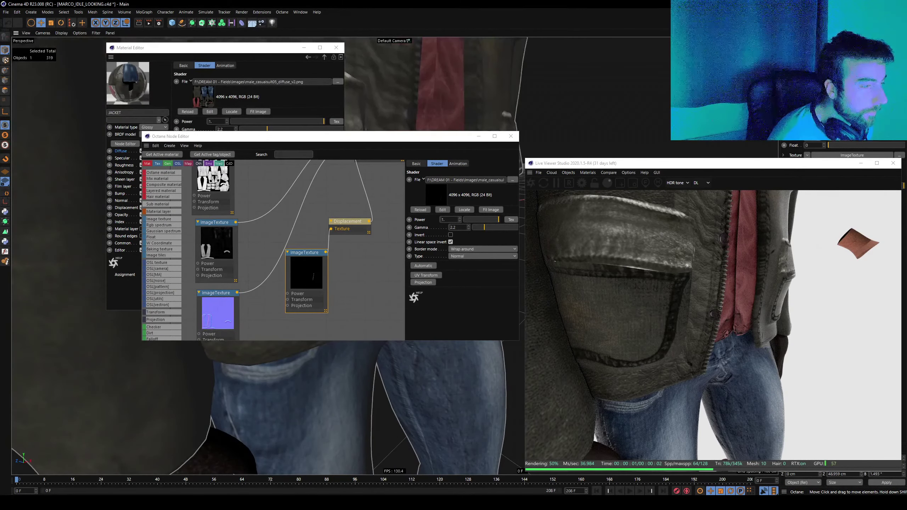
scroll(319, 371, up, 3)
alt+drag(319, 372, 319, 371)
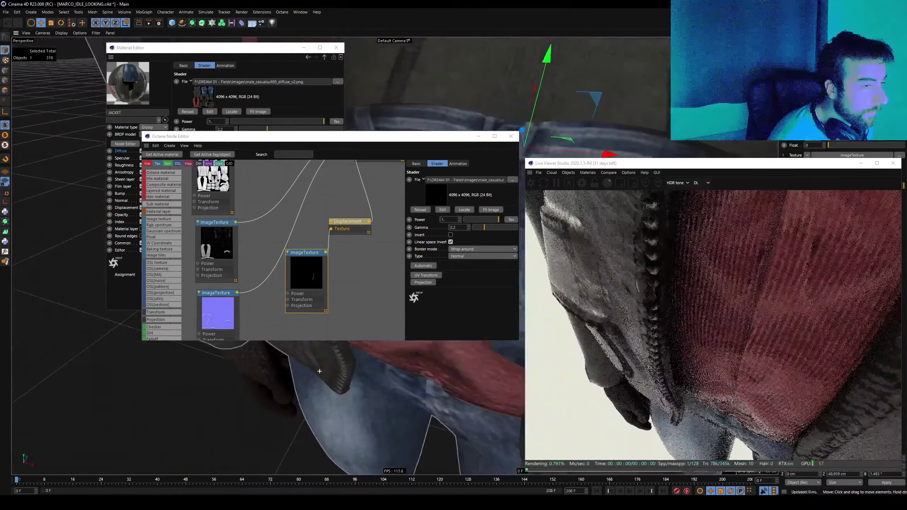
Test a larger Displacement Height, set it back to 3 cm, and view the image texture's file settings.
click(348, 221)
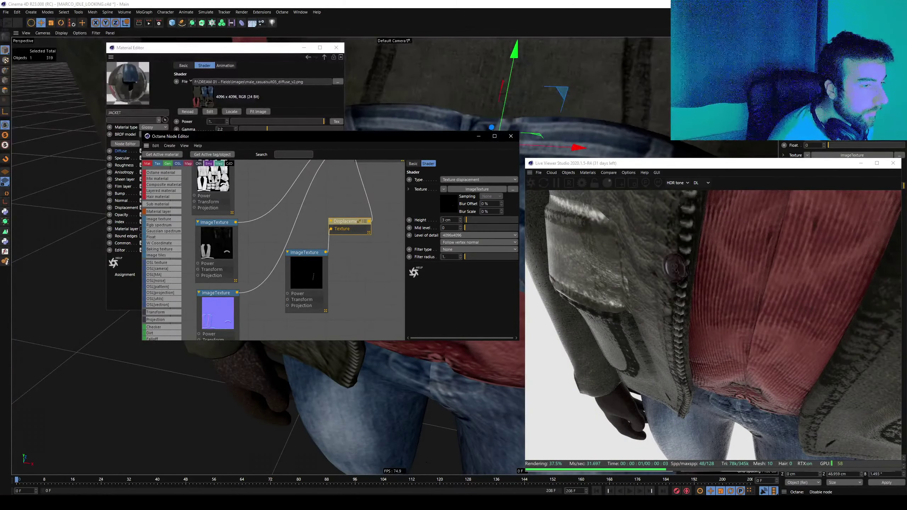
click(359, 221)
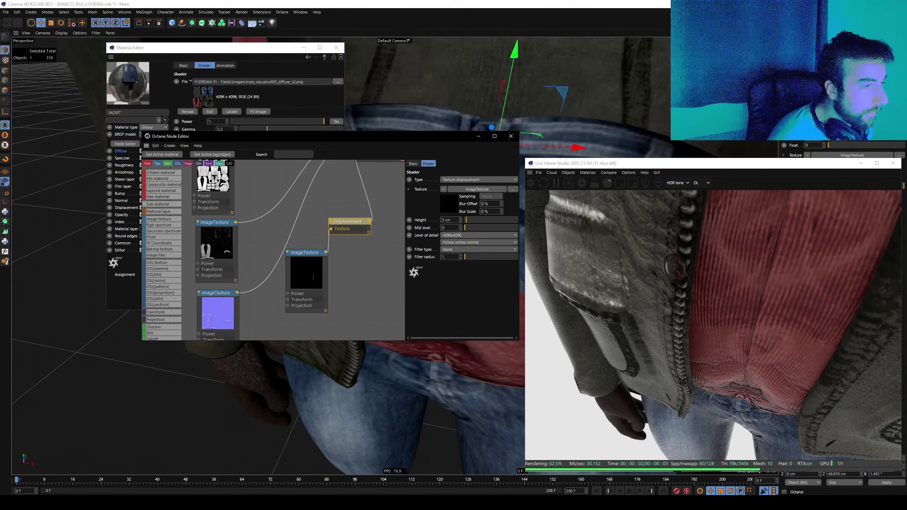
mouse_move(460, 220)
mouse_down()
mouse_move(460, 206)
mouse_move(460, 232)
mouse_up()
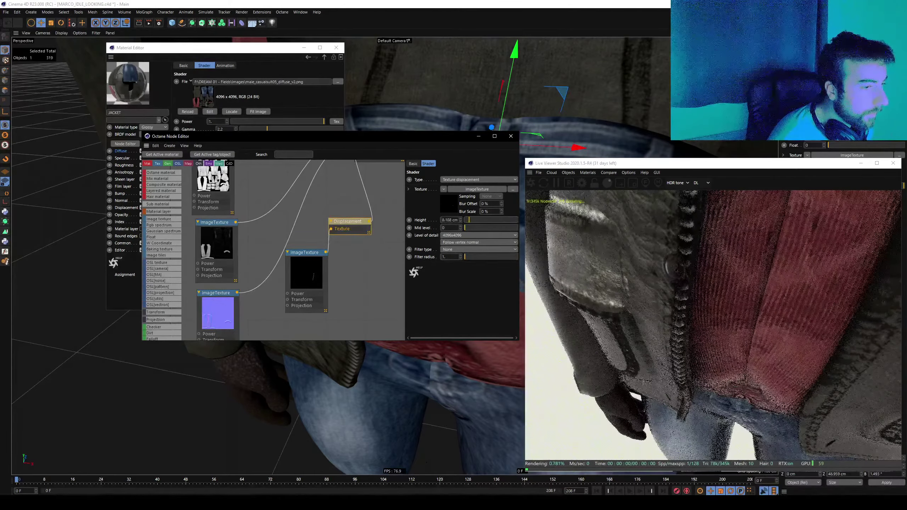
click(450, 220)
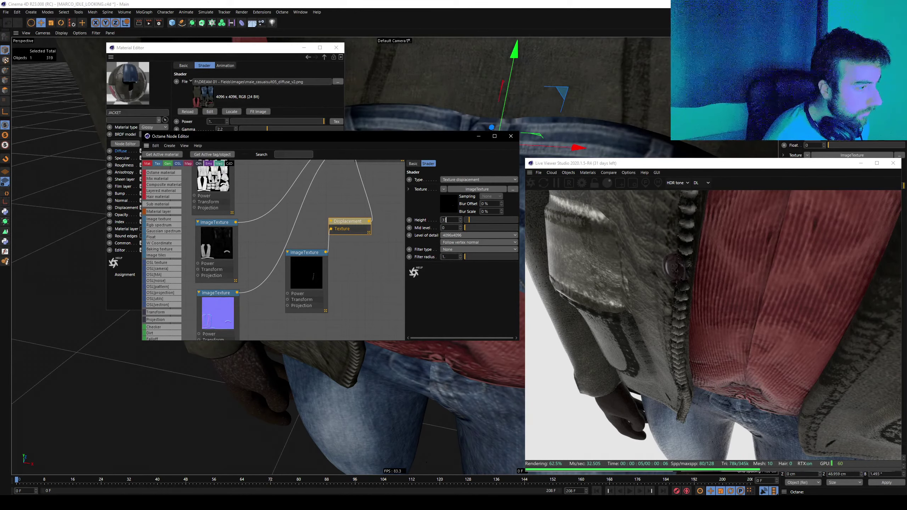
text(3)
key(Return)
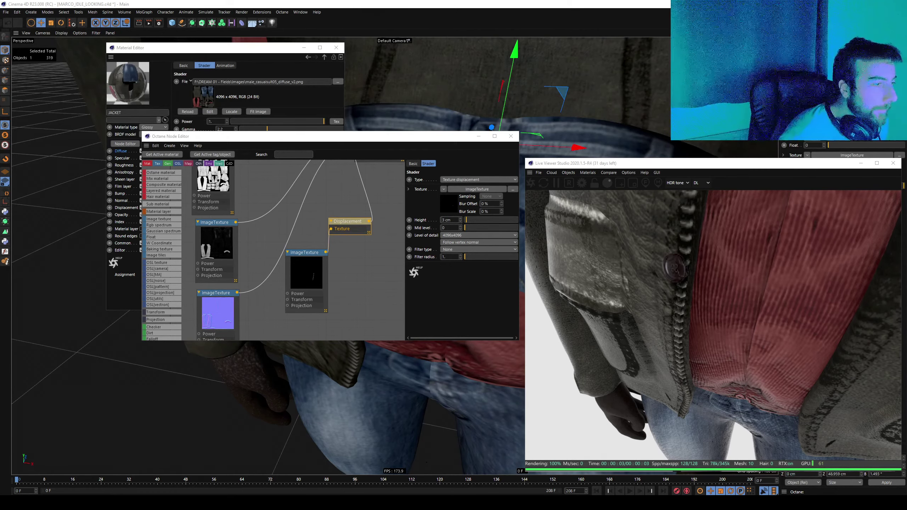
click(304, 252)
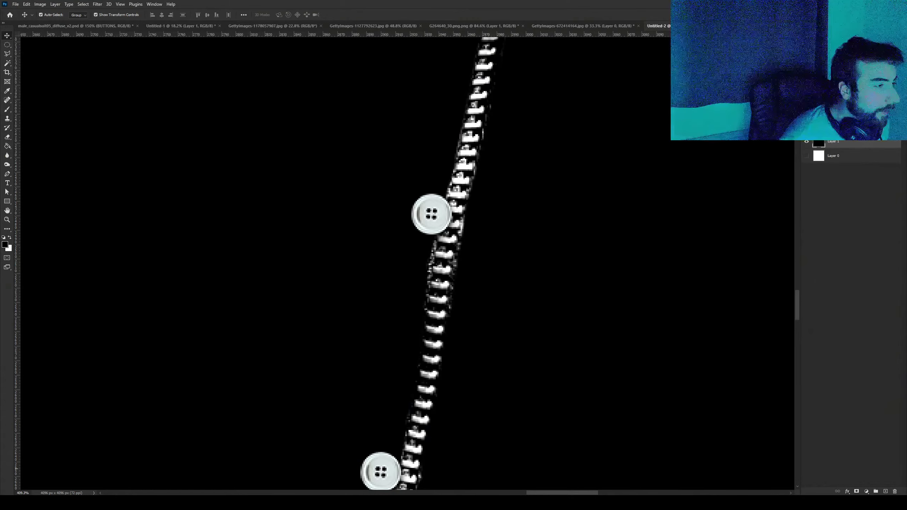
Inspect the zipper layer with a transform box and toggle the buttons off and on, changing nothing.
key(ctrl+t)
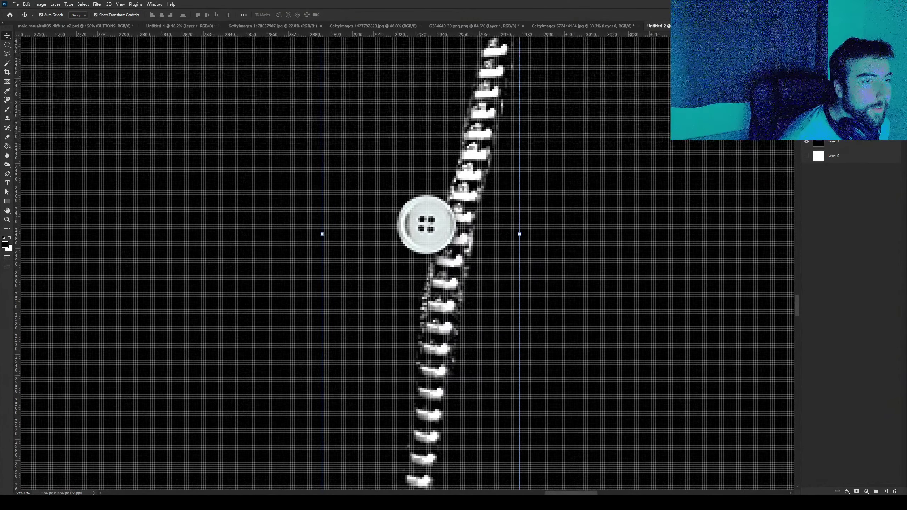
key(ctrl+z)
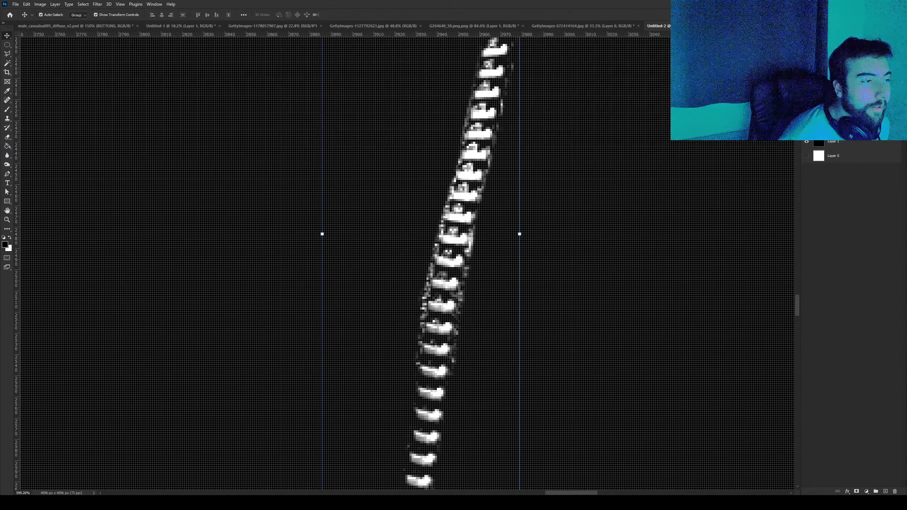
key(ctrl+shift+z)
alt+scroll(372, 250, down, 4)
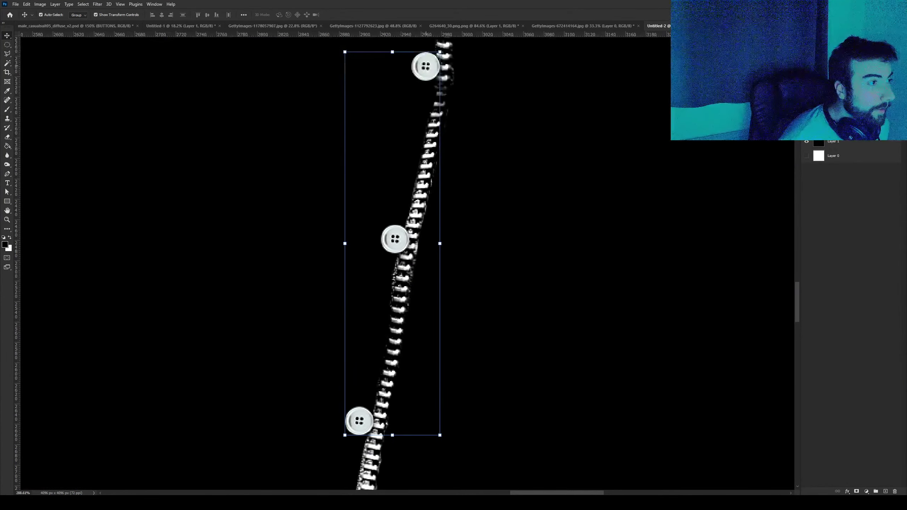
alt+scroll(415, 70, up, 2)
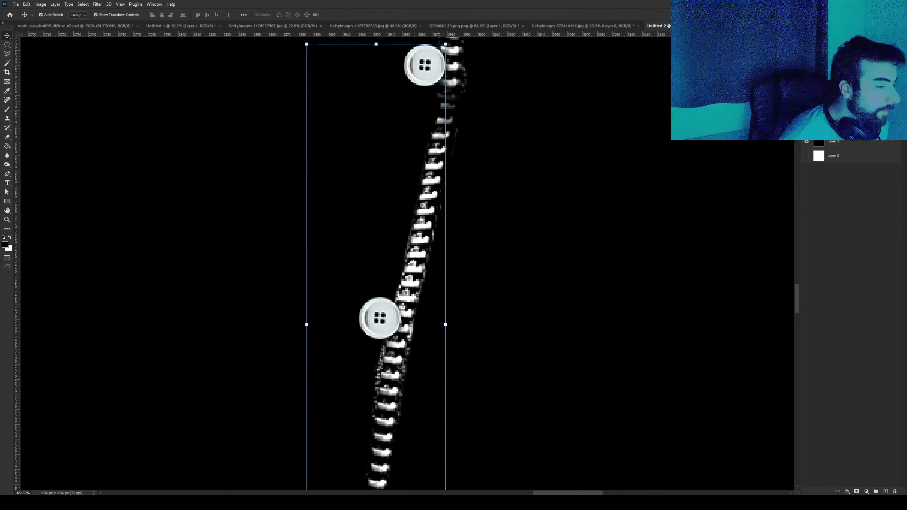
key(alt+Tab)
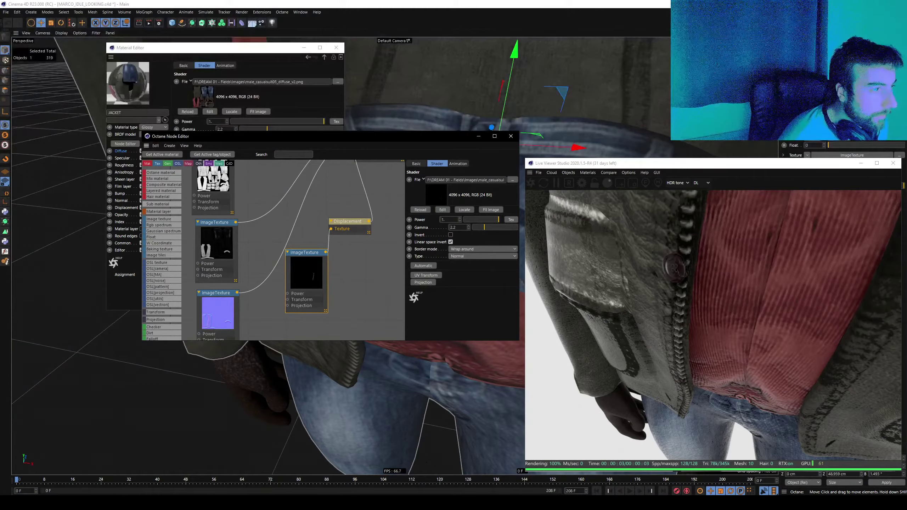
Move the Node Editor aside and reframe the character lower and larger in the viewport.
drag(286, 136, 132, 223)
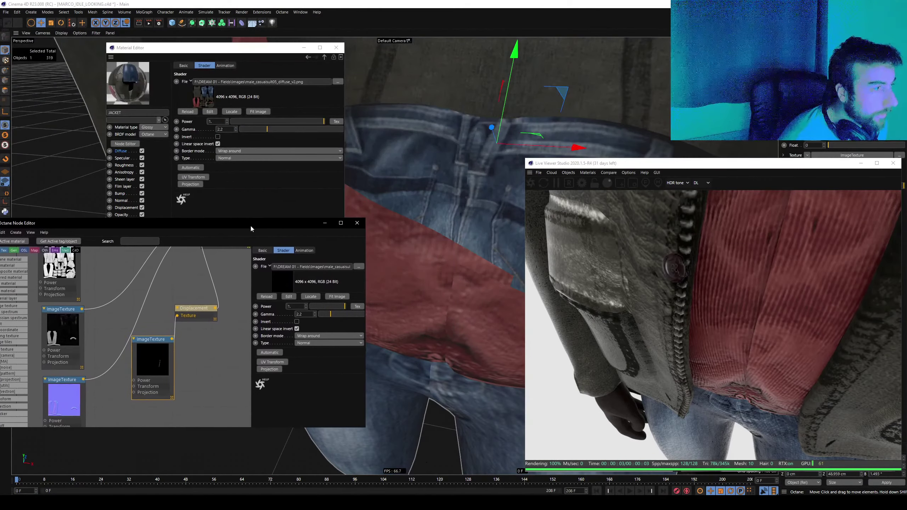
alt+middle_drag(446, 250, 446, 214)
alt+middle_drag(446, 250, 446, 286)
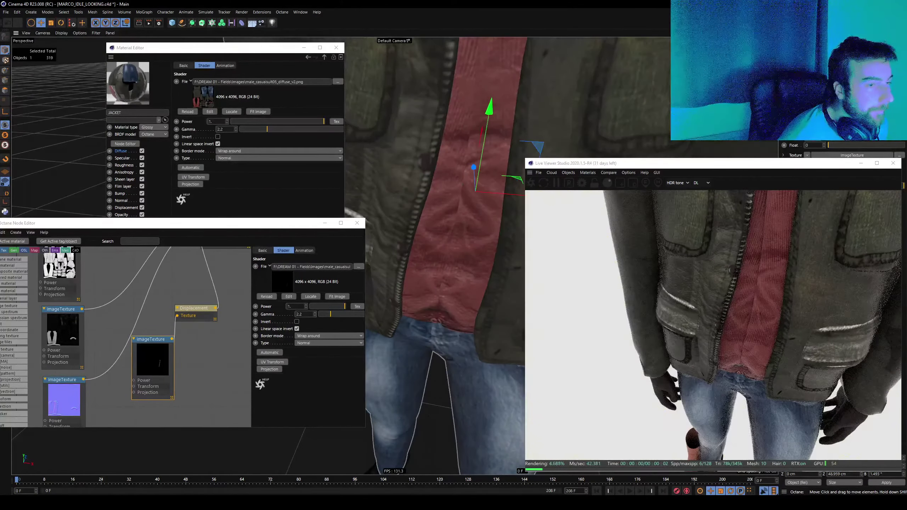
alt+drag(446, 251, 393, 228)
alt+drag(405, 158, 405, 158)
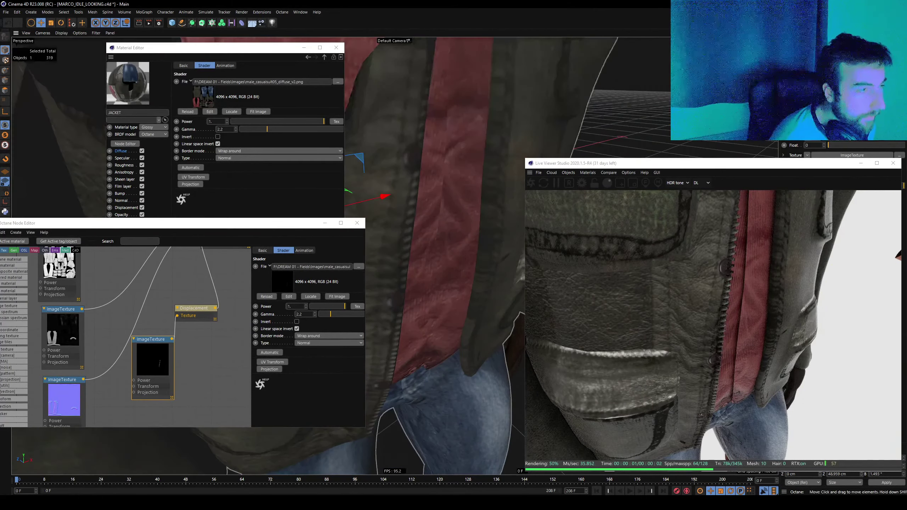
key(ctrl+shift+z)
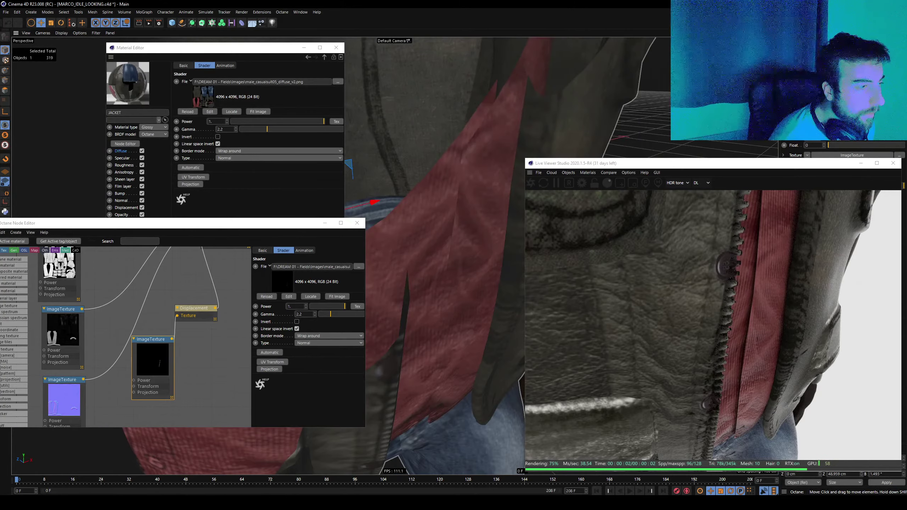
Orbit and zoom to the jacket button beside the zipper, then check the displacement texture's file.
alt+drag(411, 157, 424, 165)
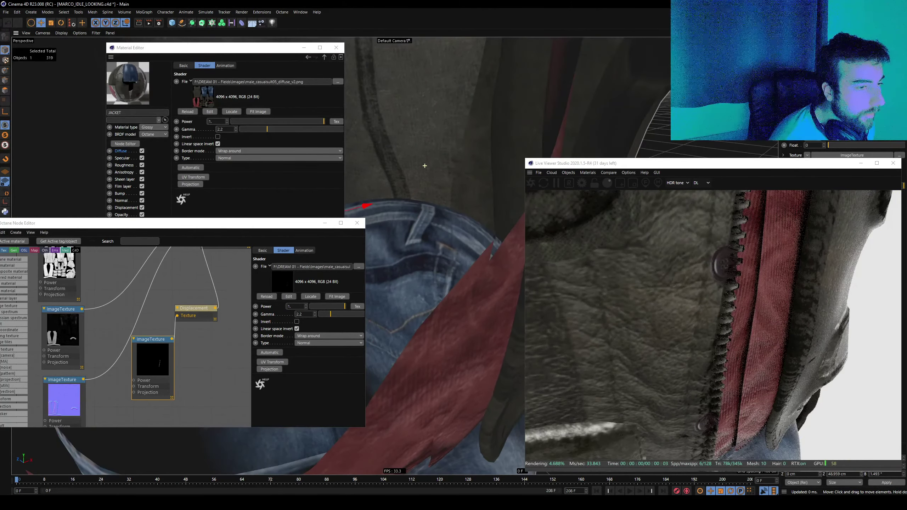
scroll(425, 165, up, 5)
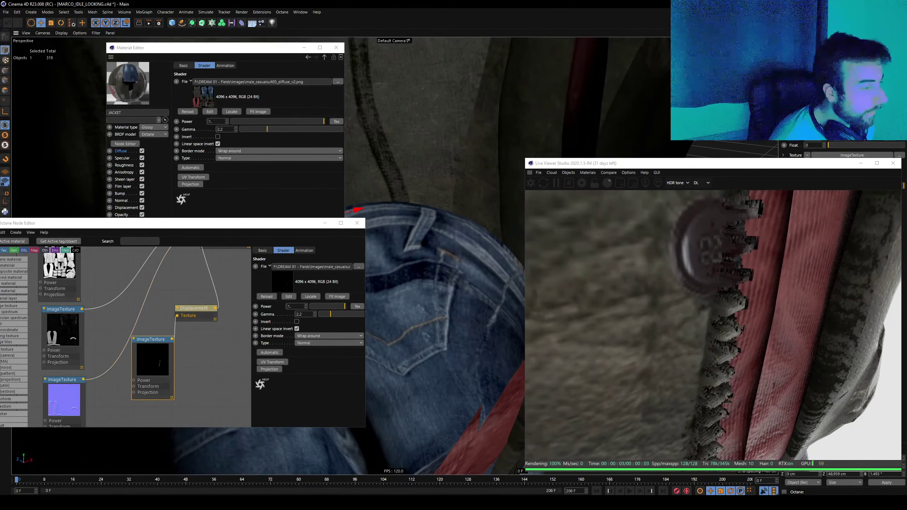
scroll(152, 368, up, 2)
scroll(153, 368, up, 2)
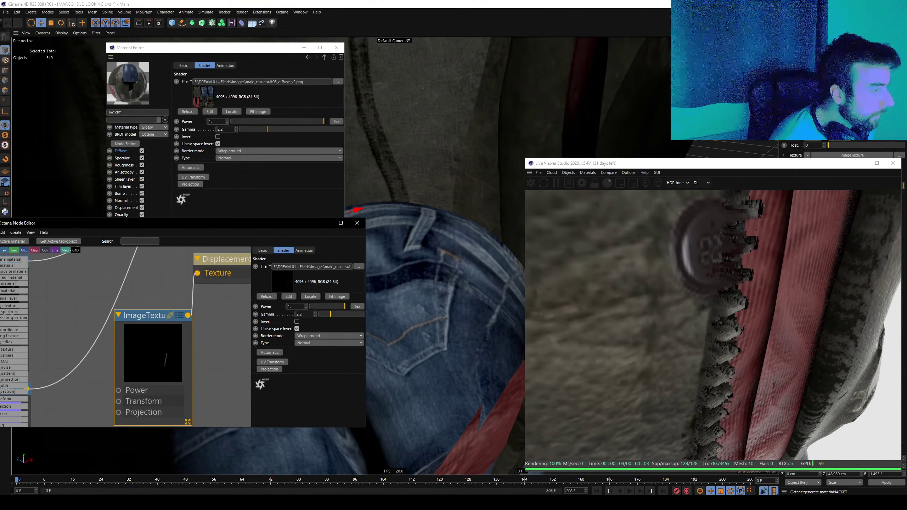
drag(160, 381, 161, 369)
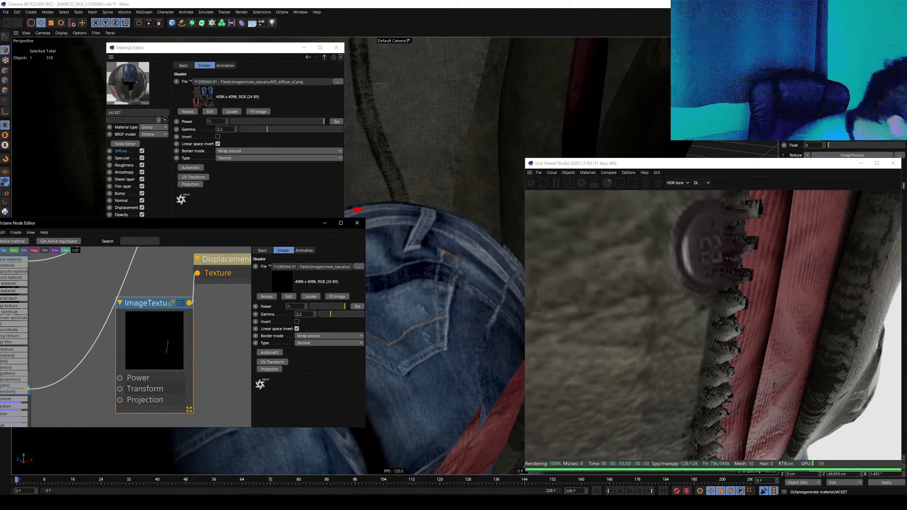
click(332, 266)
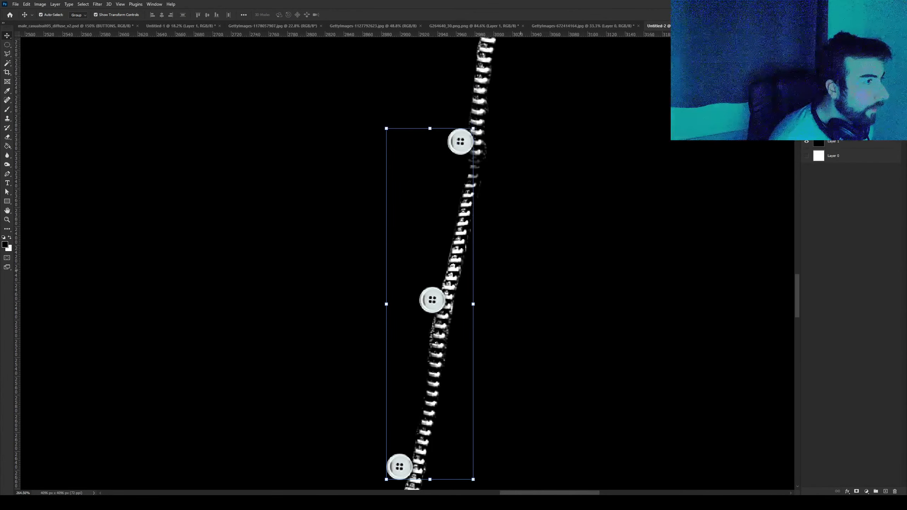
Save the zipper-and-button map as PNG over male_casualsuit05_diffuse_v2_displ.png.
click(15, 4)
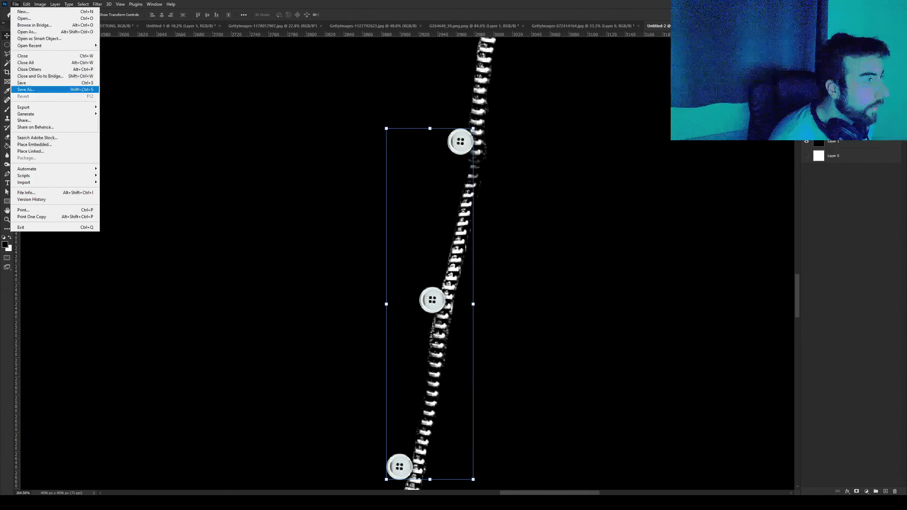
click(29, 90)
click(232, 227)
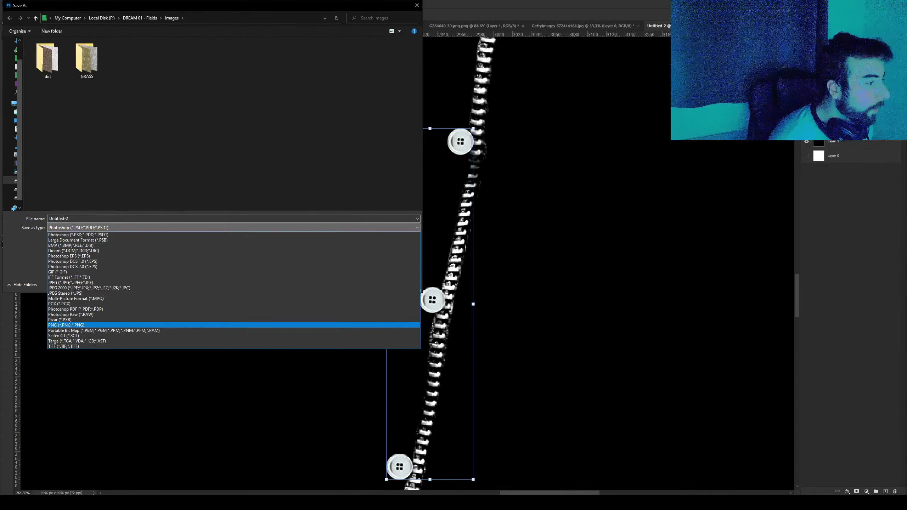
click(71, 326)
double_click(244, 105)
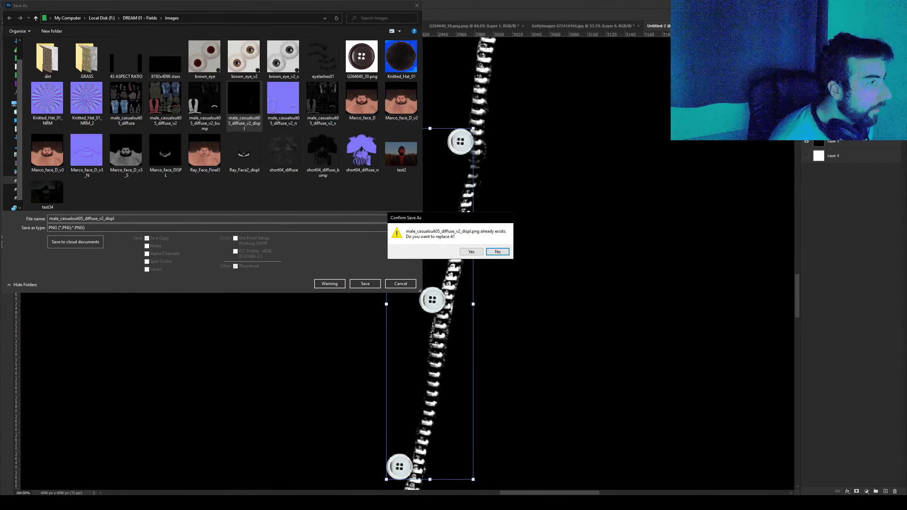
click(472, 252)
click(491, 154)
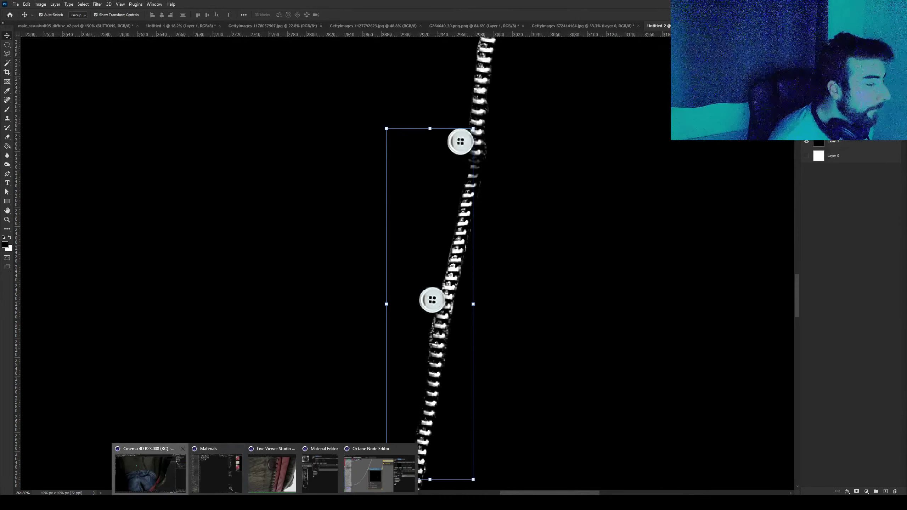
click(150, 468)
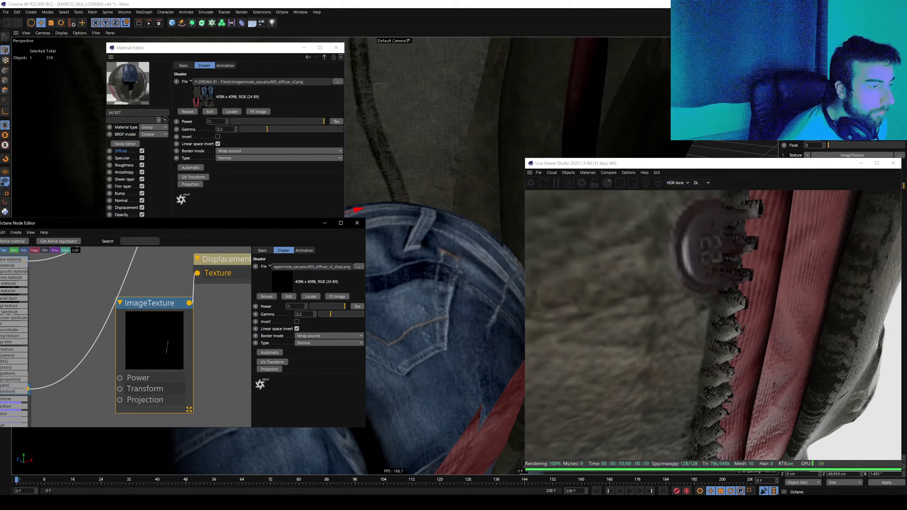
Reload the displacement ImageTexture node from the updated PNG.
click(267, 296)
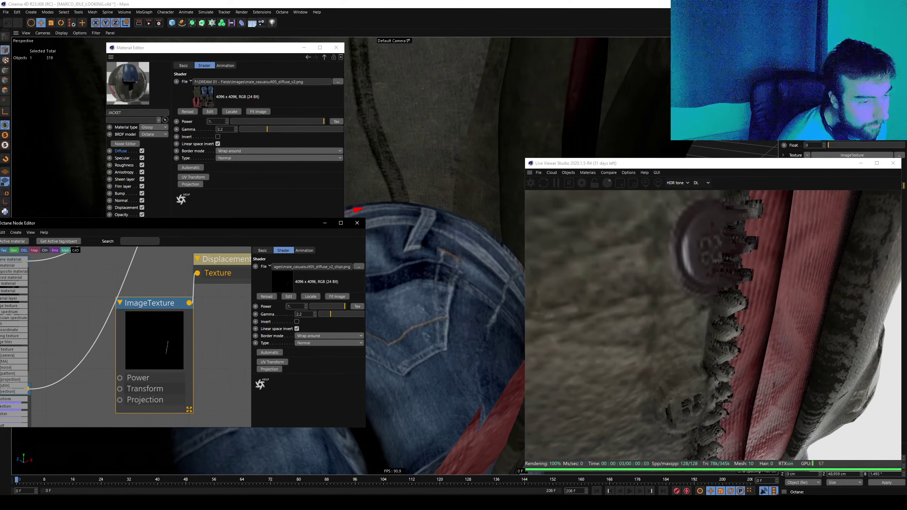
Paste the copied content in place into the button strip document.
key(alt+Tab)
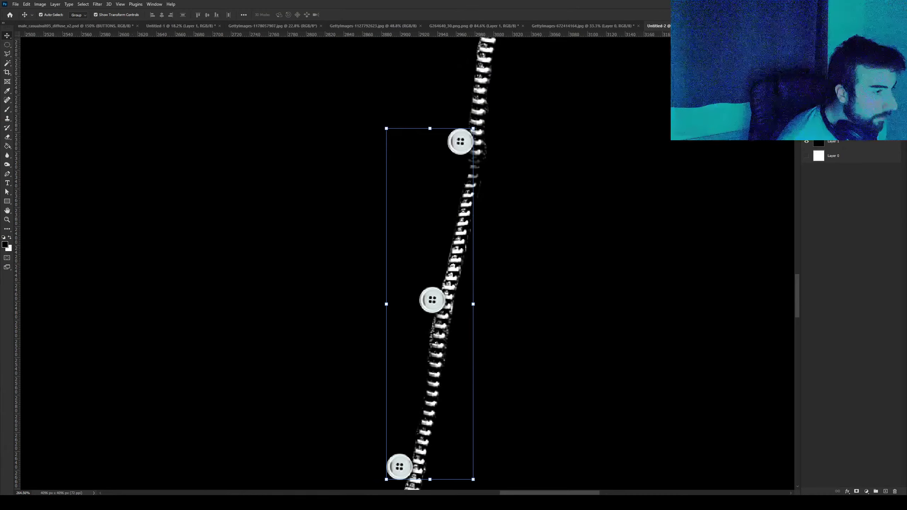
key(ctrl+minus)
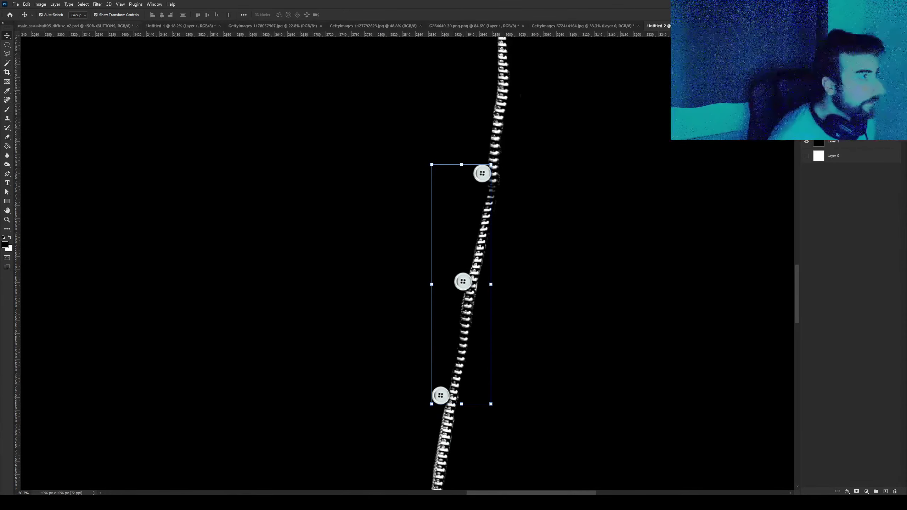
key(ctrl+Tab)
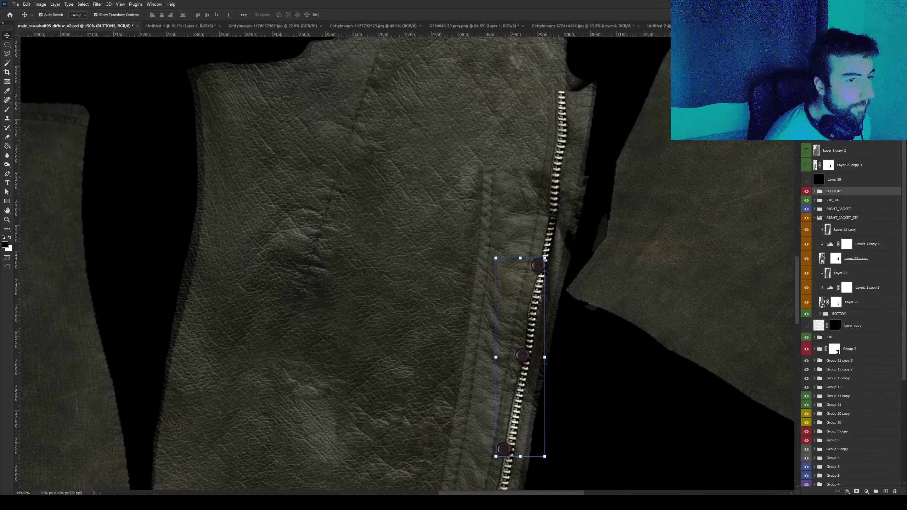
key(ctrl+shift+Tab)
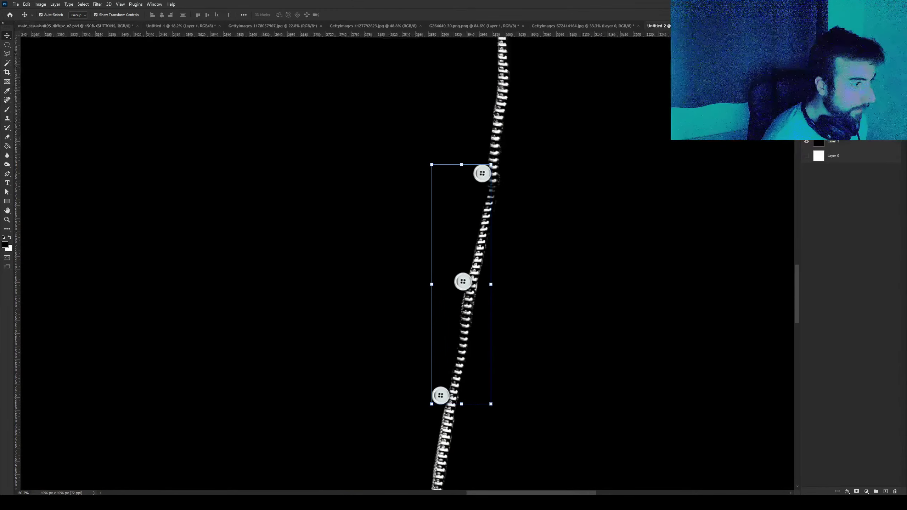
key(alt+e)
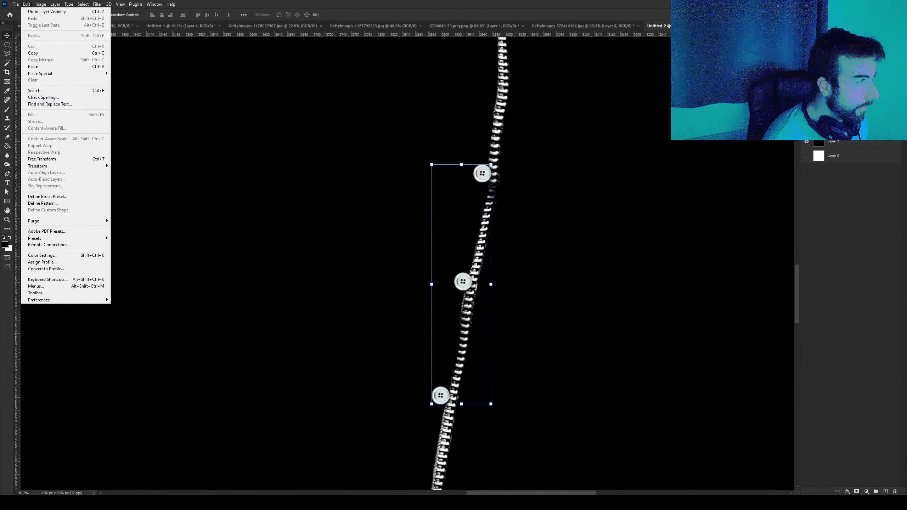
key(Down)
key(Right)
key(Down)
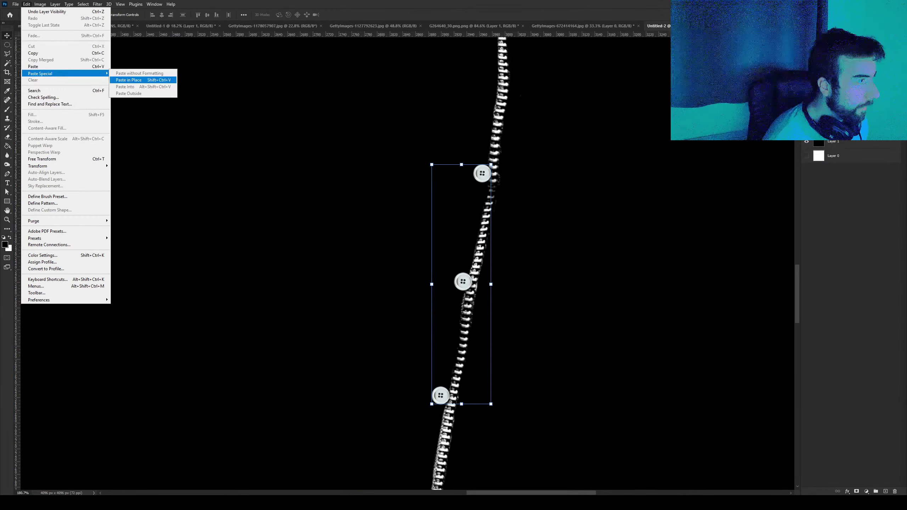
key(Return)
scroll(464, 250, down, 3)
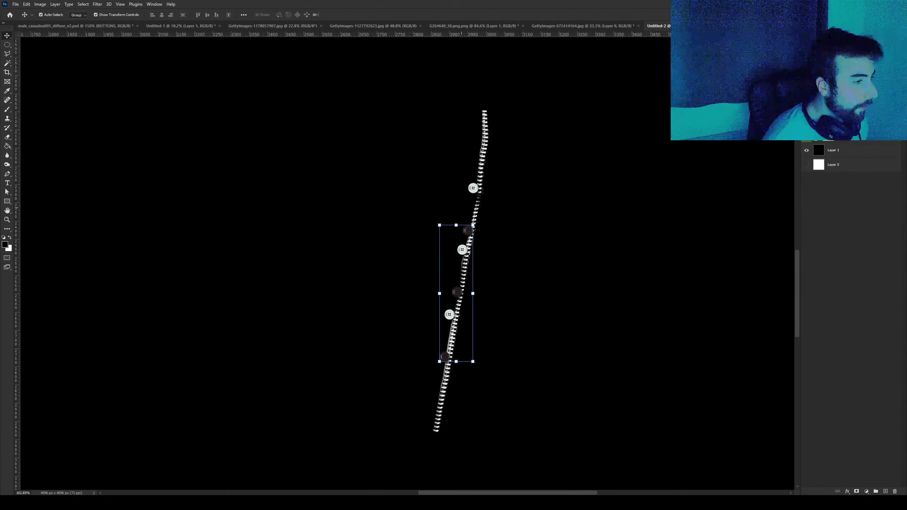
scroll(464, 250, up, 4)
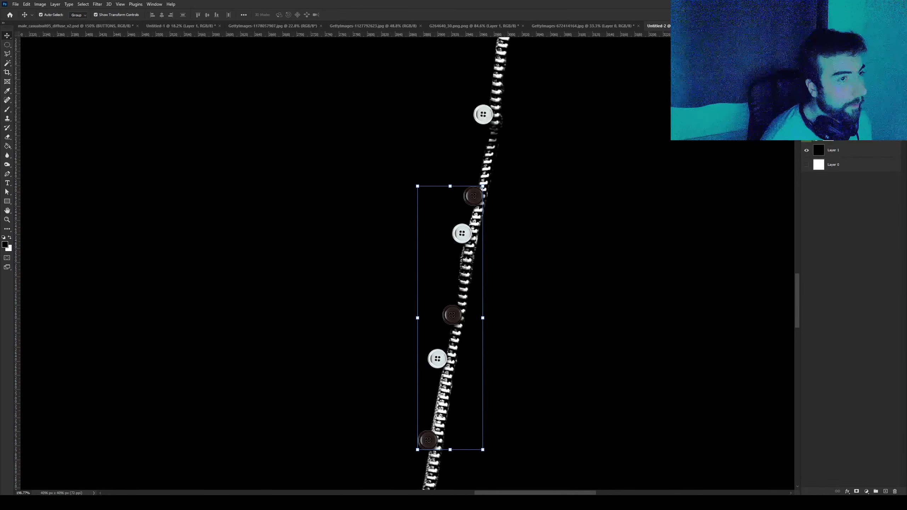
Delete the white buttons layer and invert the middle, upper and bottom buttons to white.
key(alt+bracketleft)
key(Delete)
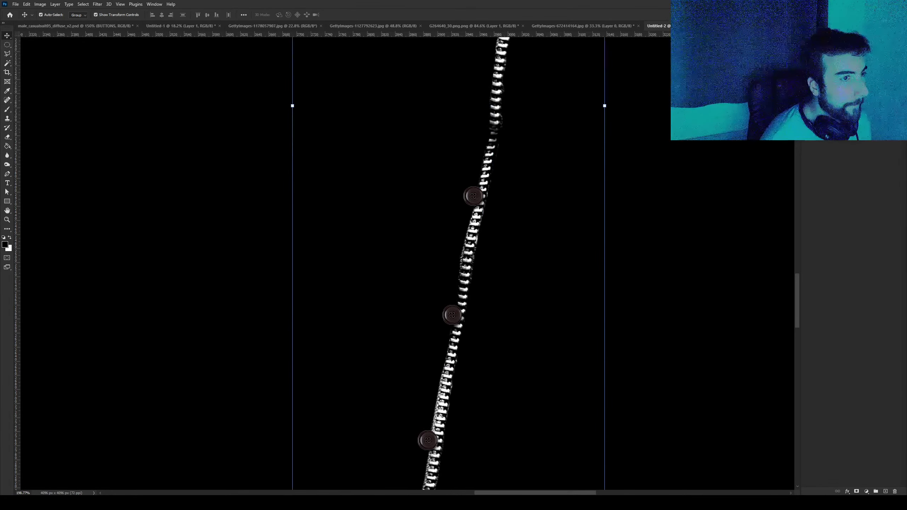
key(alt+bracketleft)
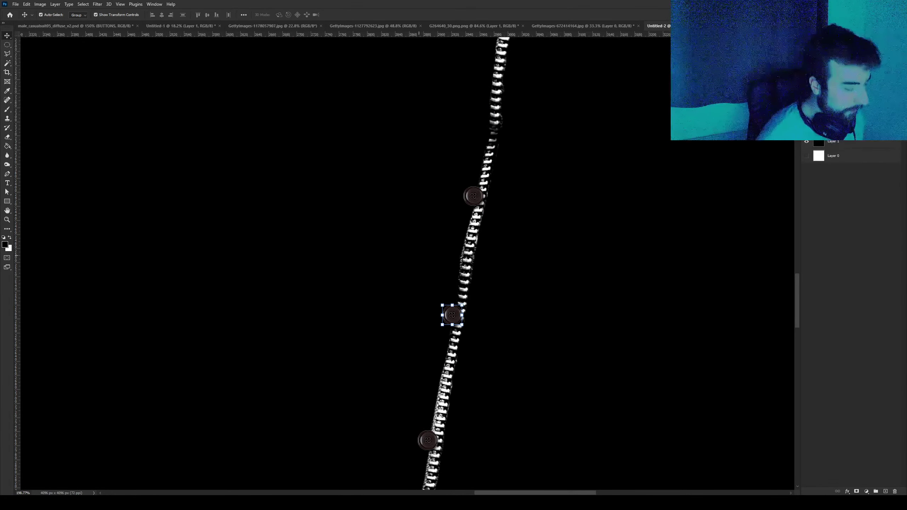
key(ctrl+i)
key(alt+bracketleft)
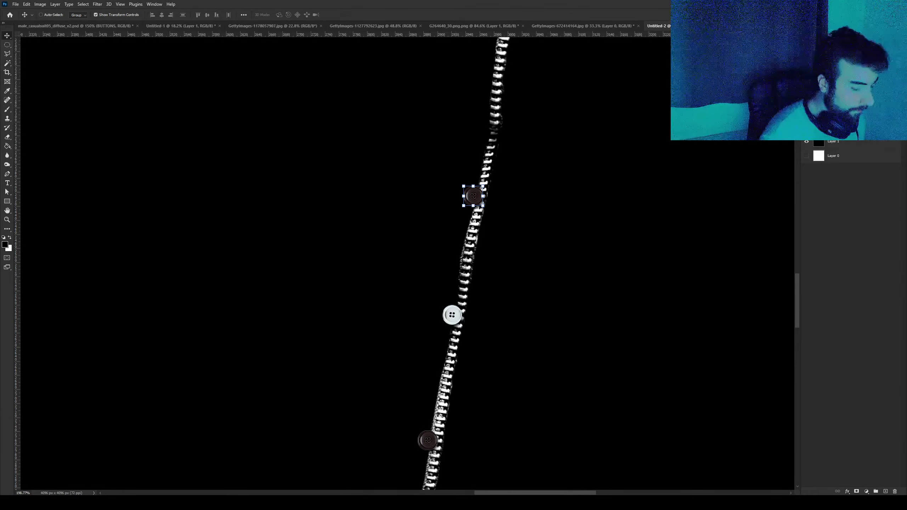
key(ctrl+i)
key(alt+bracketleft)
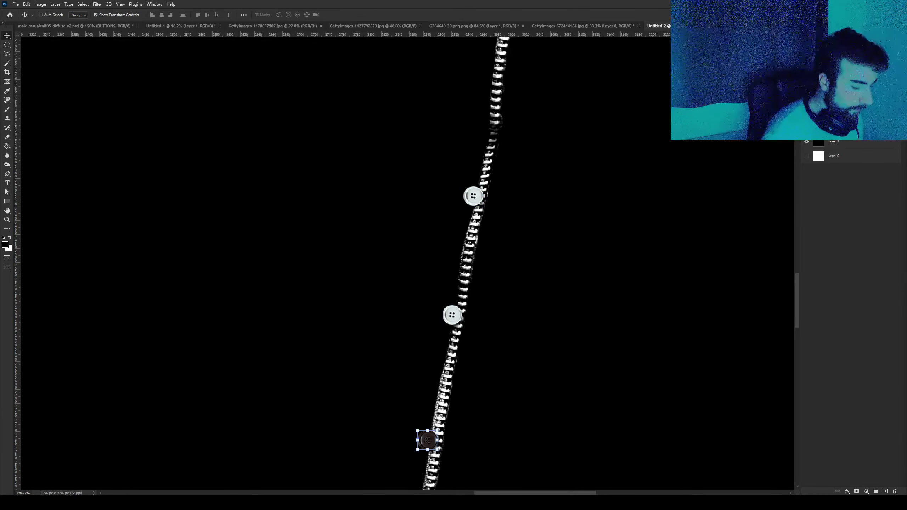
key(ctrl+i)
Save the image as PNG, overwriting the existing displacement map file.
click(15, 4)
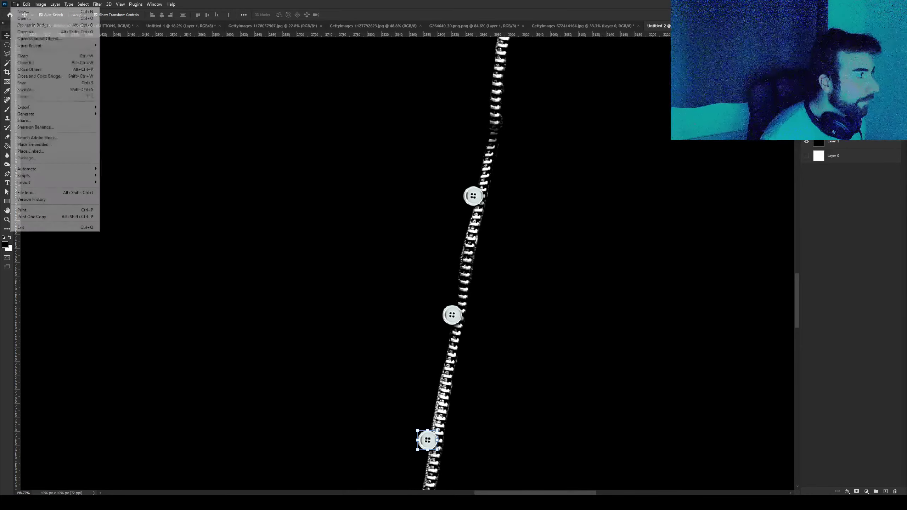
click(43, 89)
click(232, 227)
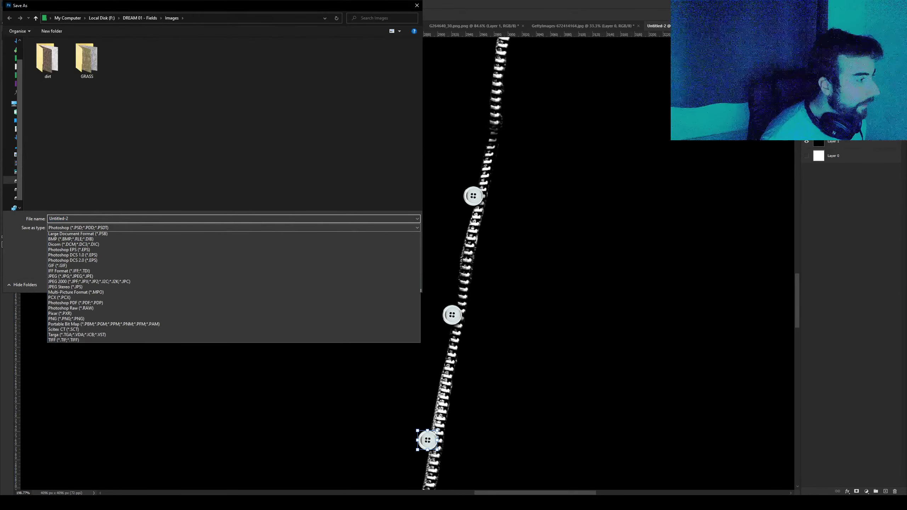
click(107, 322)
double_click(243, 103)
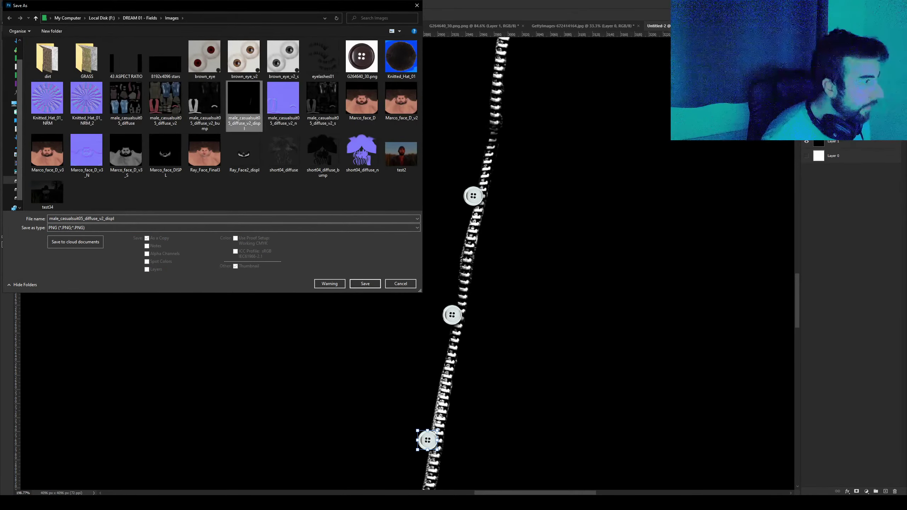
click(468, 252)
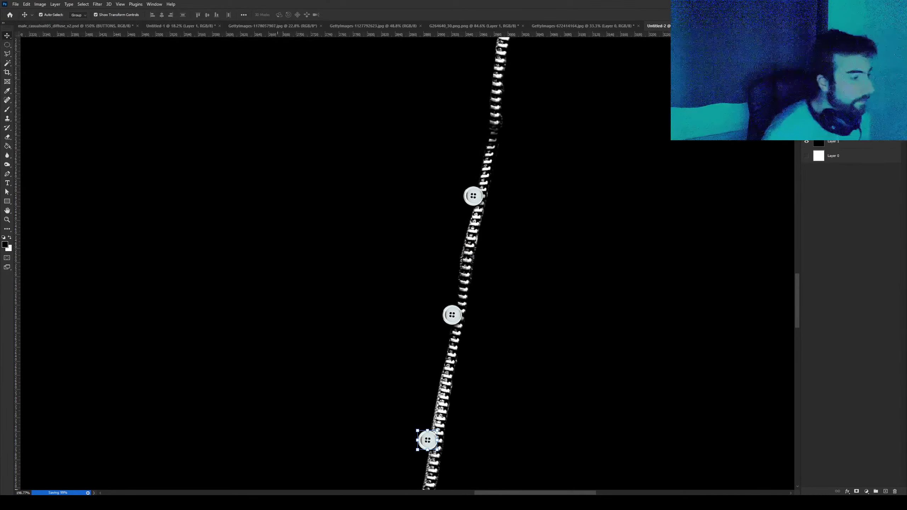
click(272, 472)
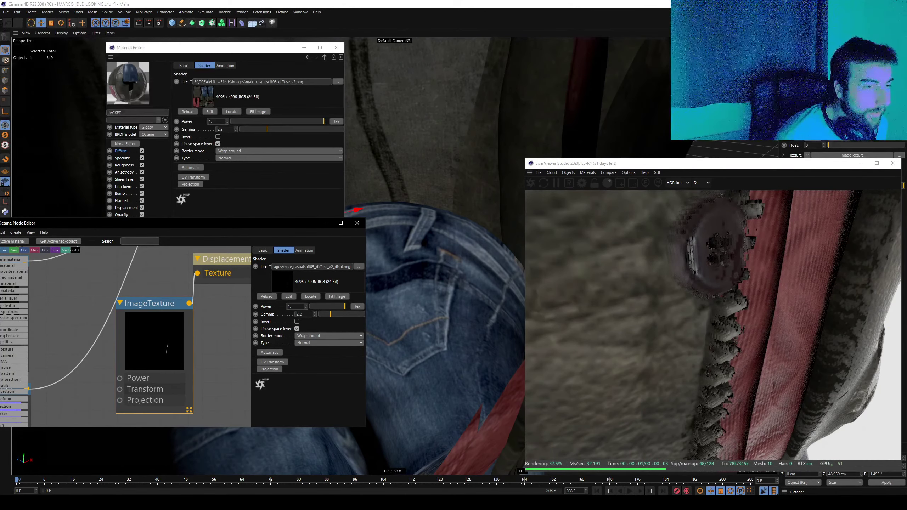
Zoom and orbit to a closer view of the zipper and show the Displacement node settings.
scroll(429, 251, down, 5)
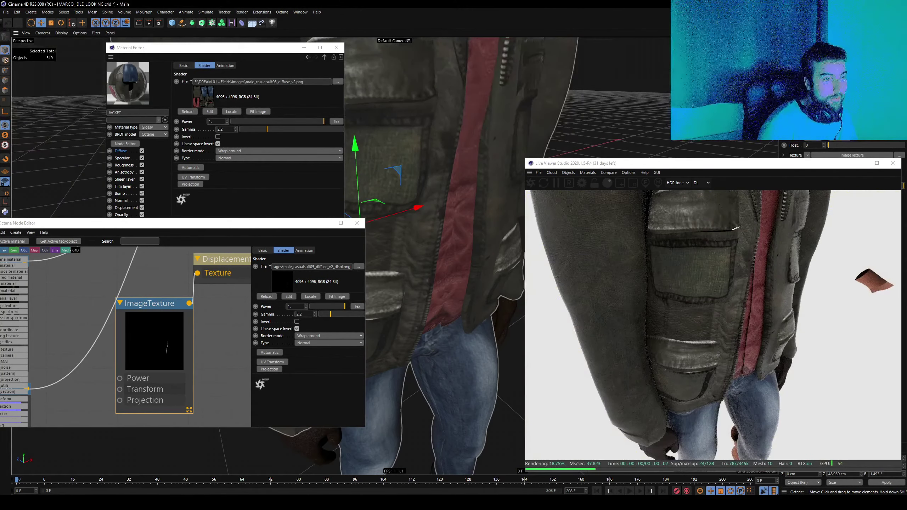
scroll(455, 236, down, 3)
scroll(455, 236, up, 2)
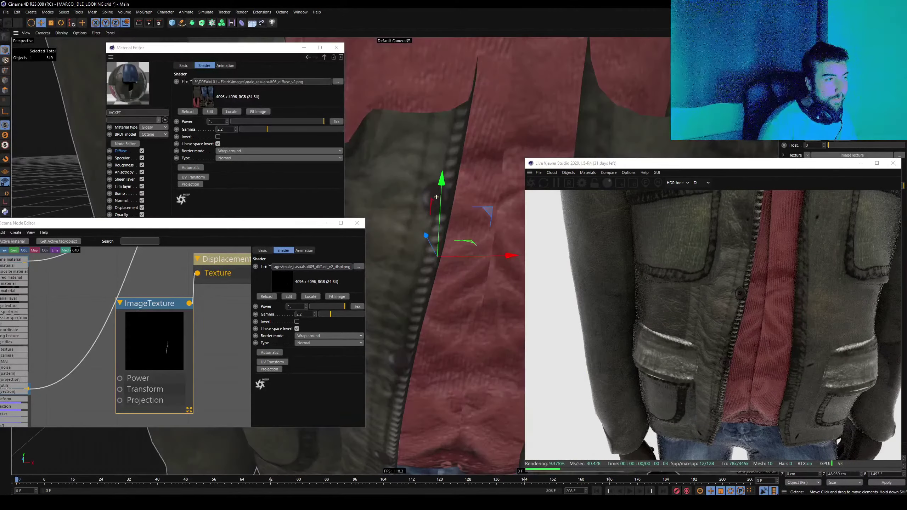
alt+drag(455, 236, 449, 202)
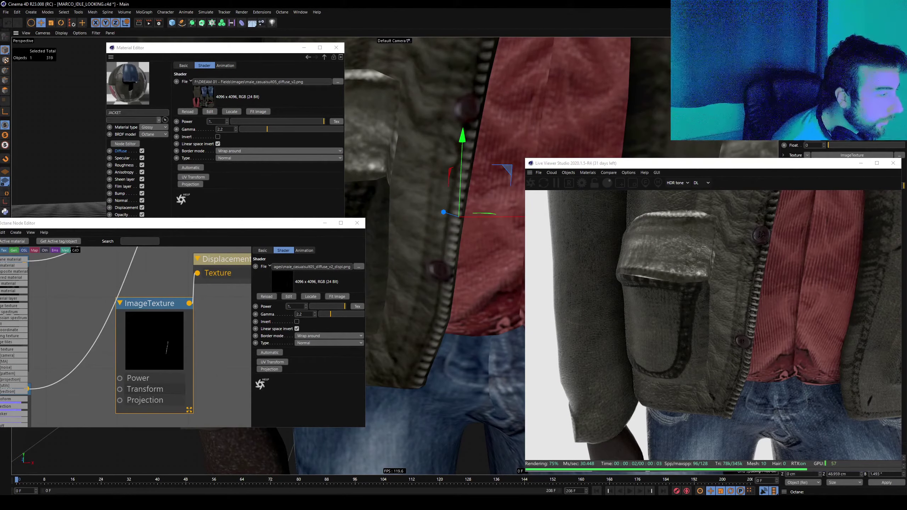
click(222, 259)
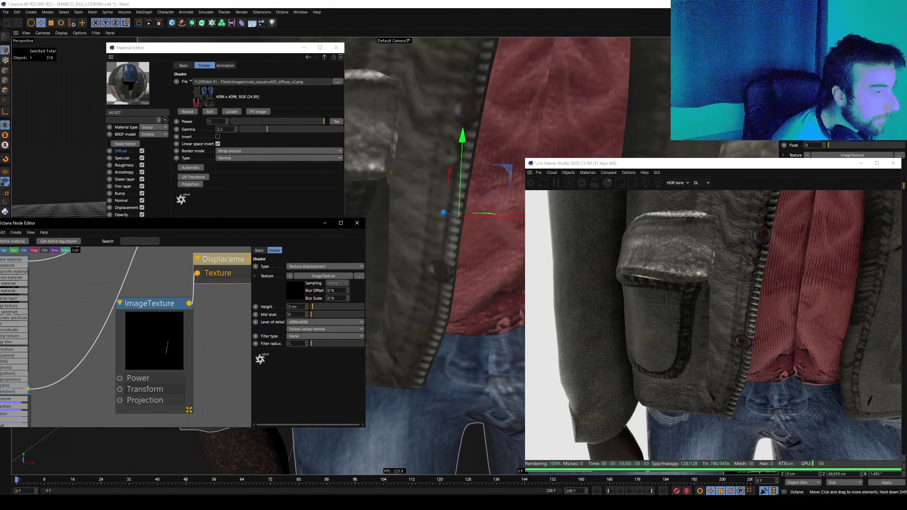
Orbit around the jeans to review the render, then close the Octane Node Editor.
scroll(444, 278, up, 5)
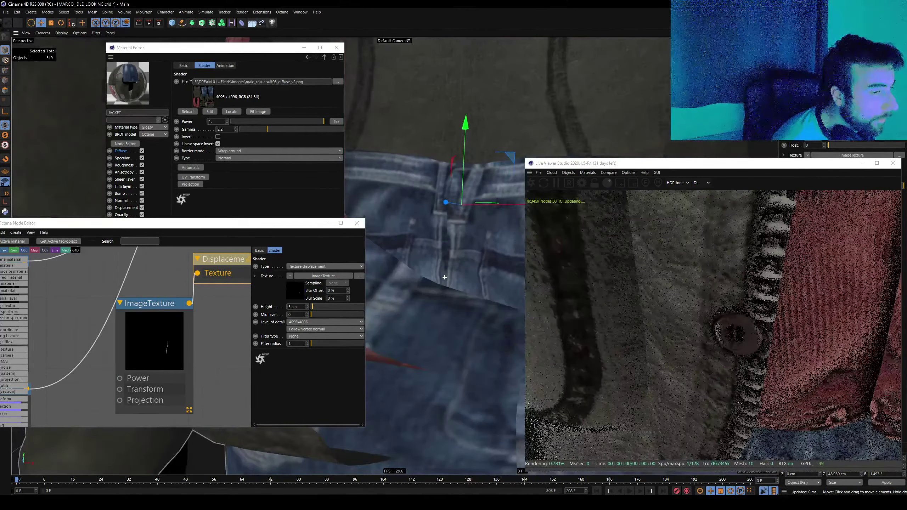
alt+drag(444, 277, 437, 273)
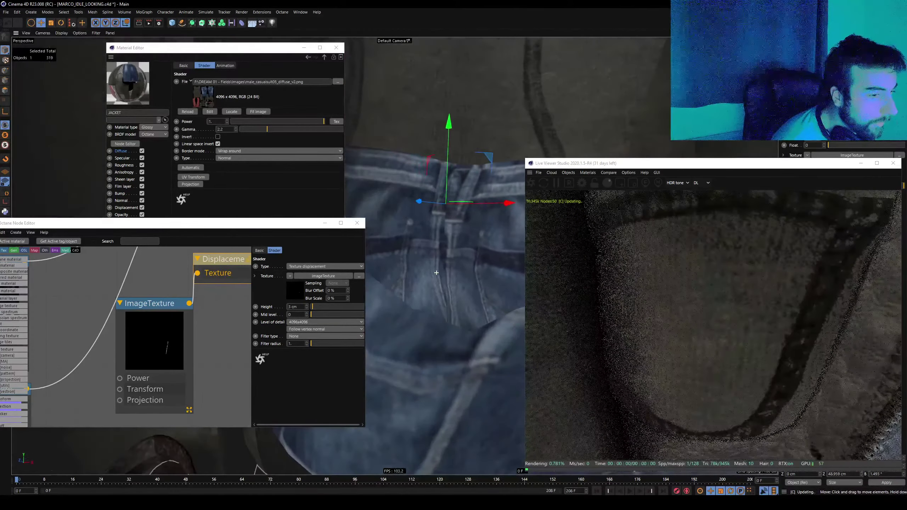
scroll(437, 272, down, 3)
scroll(437, 272, down, 3)
scroll(437, 273, up, 2)
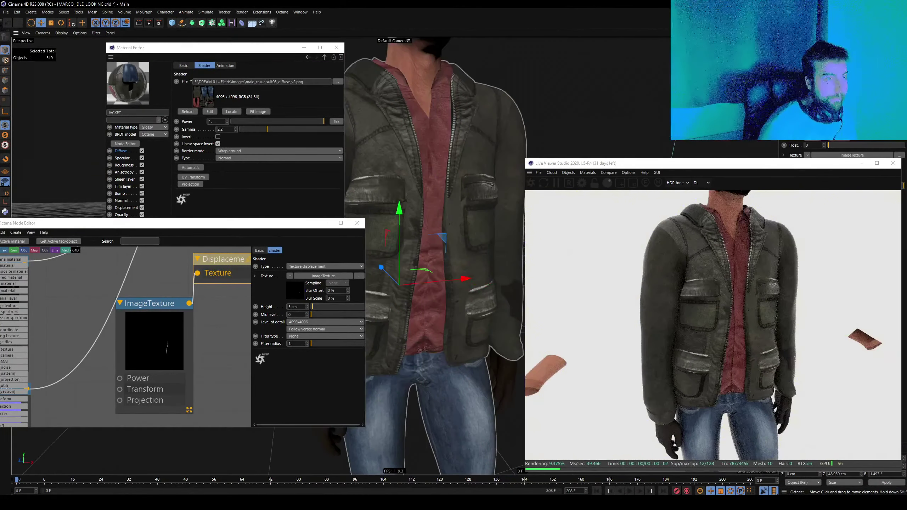
click(357, 222)
click(336, 47)
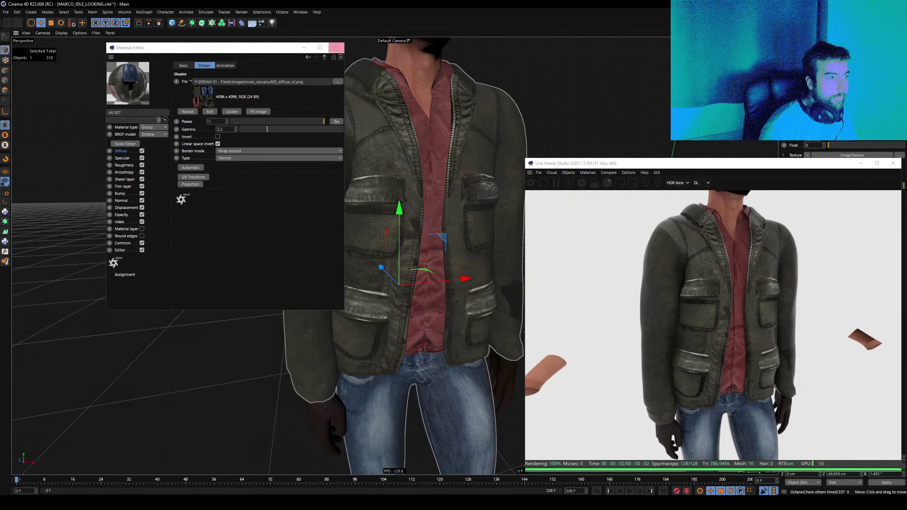
Save the jacket scene and orbit to view the jacket's left side.
key(ctrl+s)
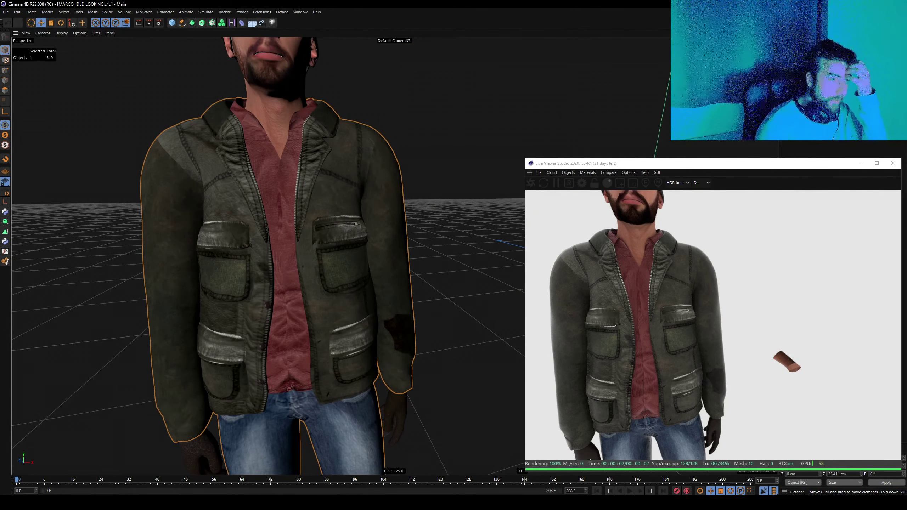
alt+drag(268, 250, 303, 250)
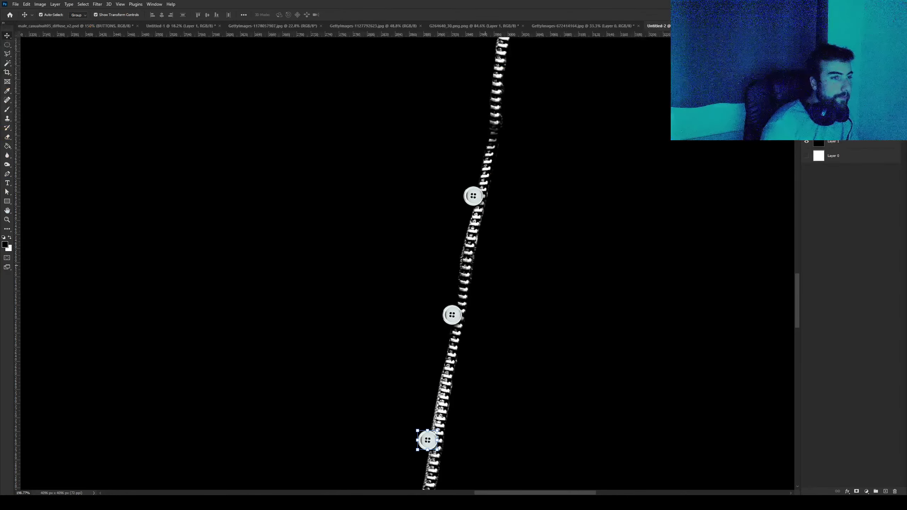
In the casualsuit diffuse document, deselect BUTTONS and hide Layer 6 copy 2 to reveal the leather.
key(ctrl+Tab)
alt+scroll(364, 236, down, 3)
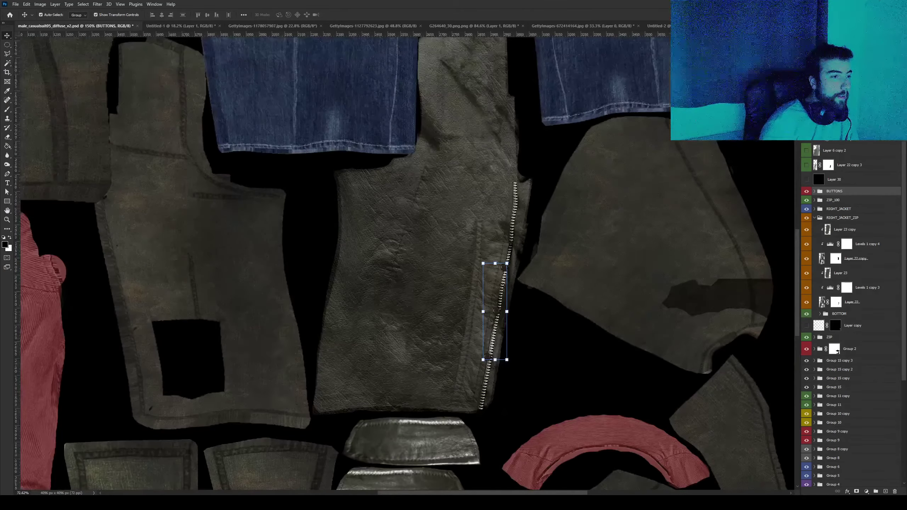
alt+scroll(364, 236, down, 2)
click(383, 275)
alt+scroll(383, 275, up, 5)
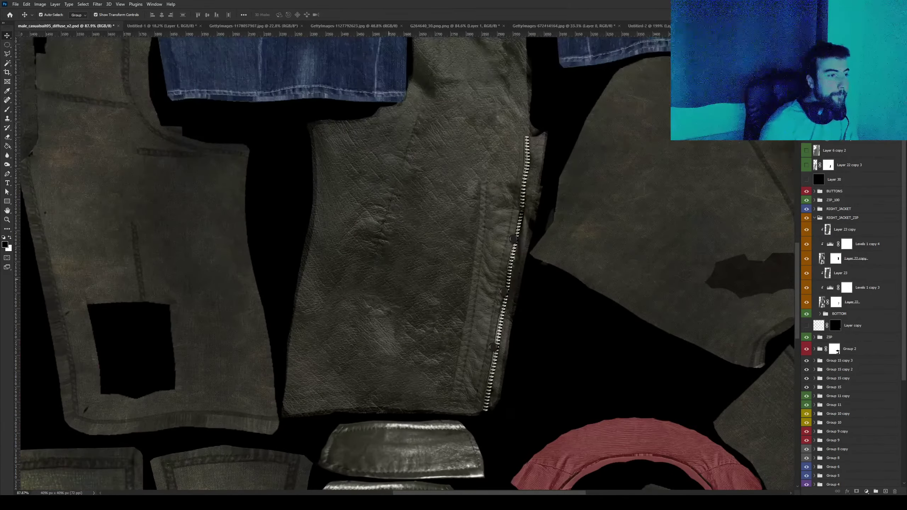
alt+scroll(485, 258, down, 1)
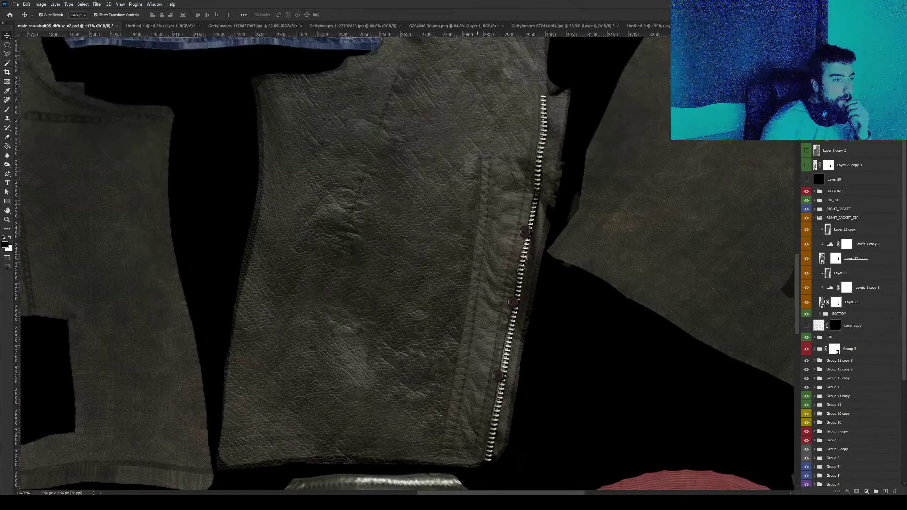
alt+scroll(484, 257, down, 1)
alt+scroll(485, 258, down, 3)
alt+scroll(485, 258, up, 4)
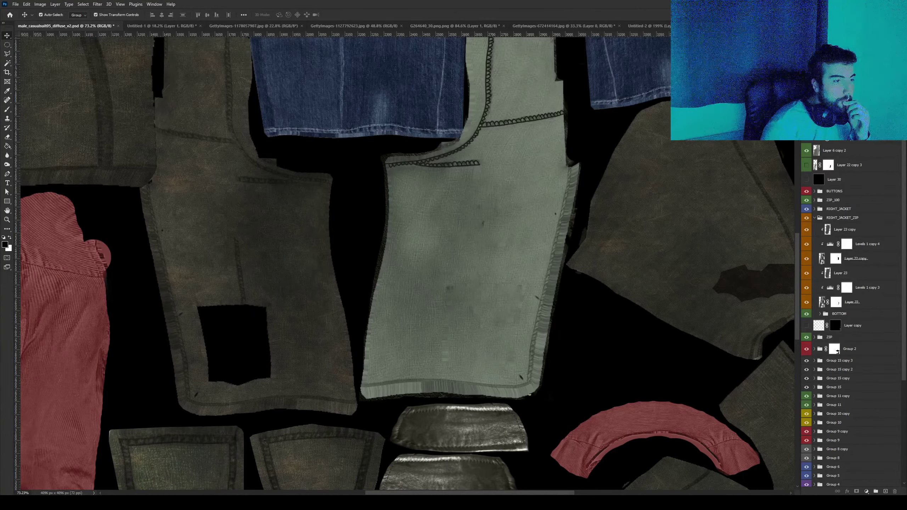
click(806, 151)
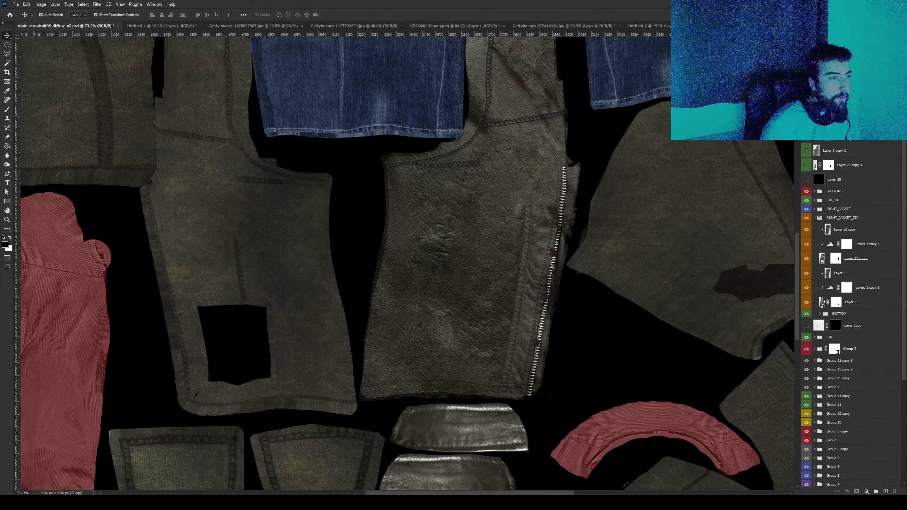
Duplicate Layer 29 as a transformed zipper strip and delete the extra layer.
key(alt+bracketright)
key(ctrl+j)
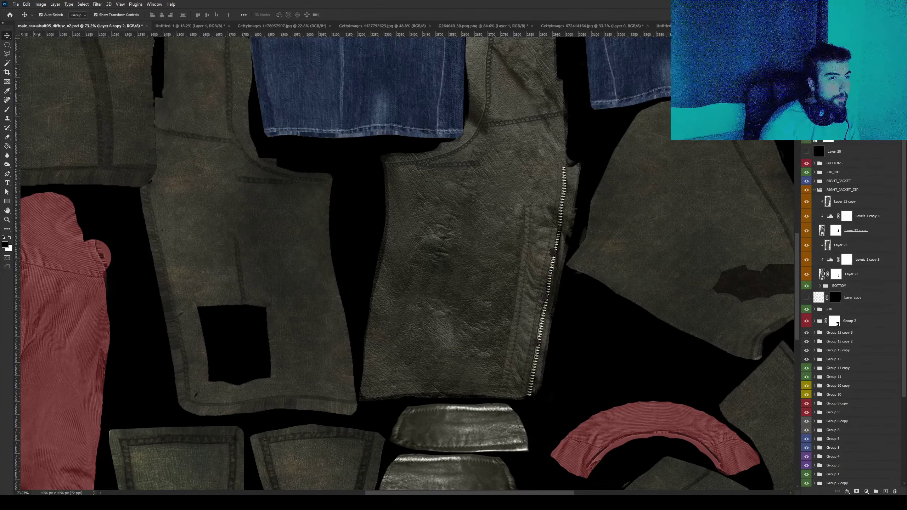
key(Delete)
key(Delete)
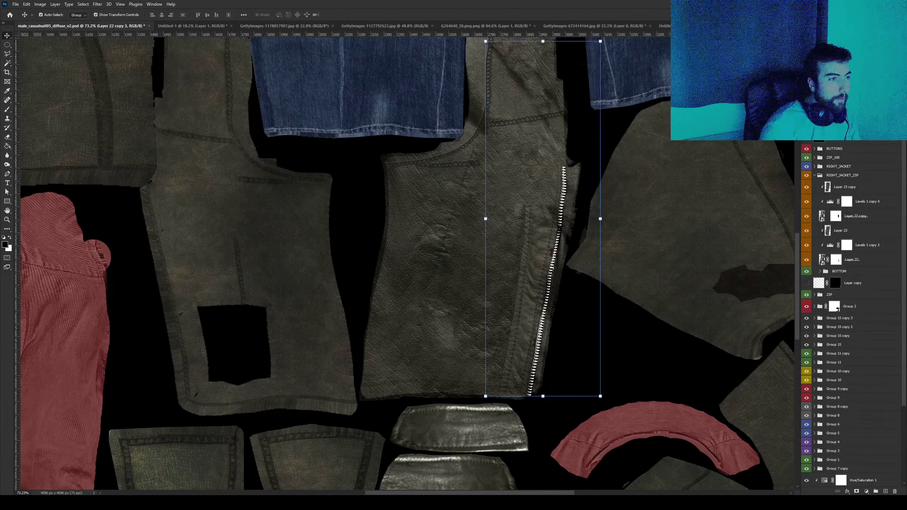
key(Return)
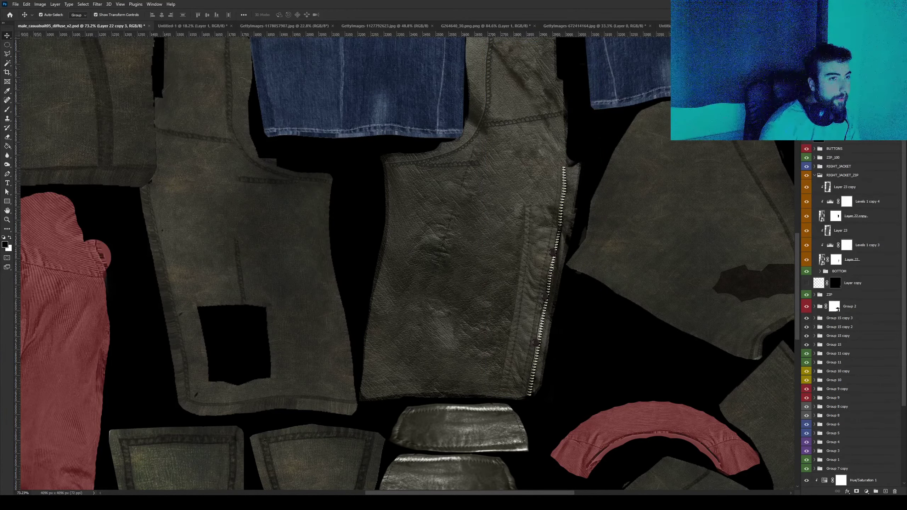
key(Delete)
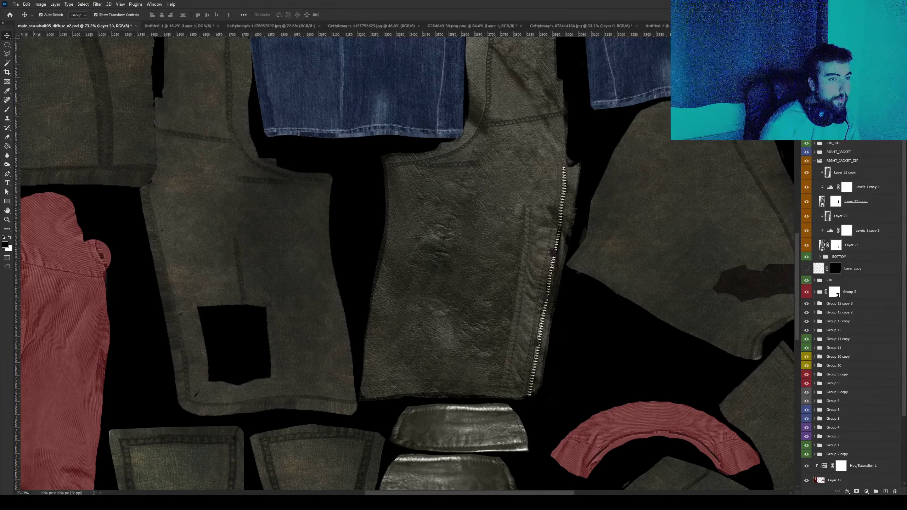
Group the BUTTONS through Layer 29 copy 2 zipper stitch layers as STITCHES.
click(544, 295)
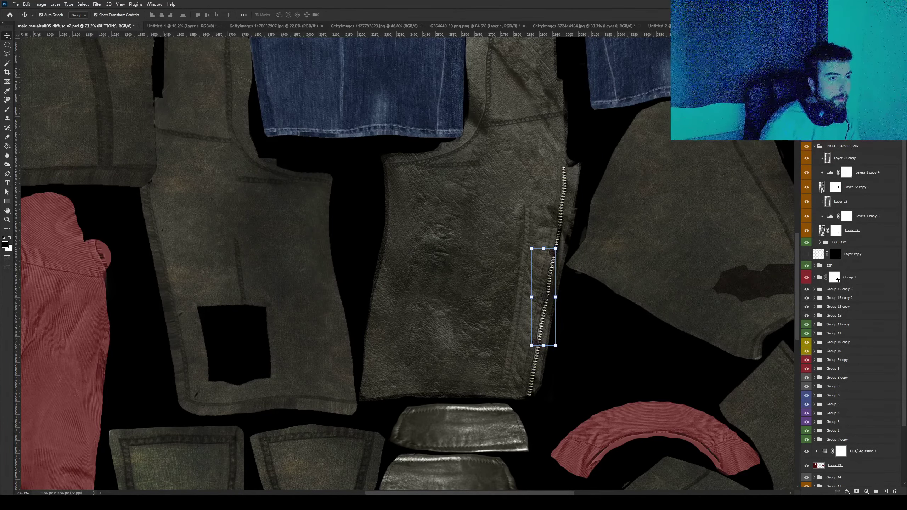
click(557, 164)
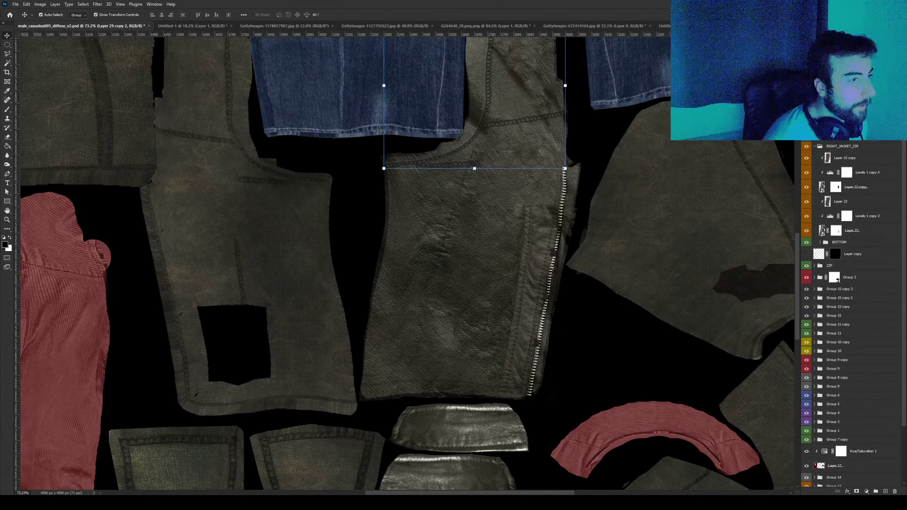
key(ctrl+g)
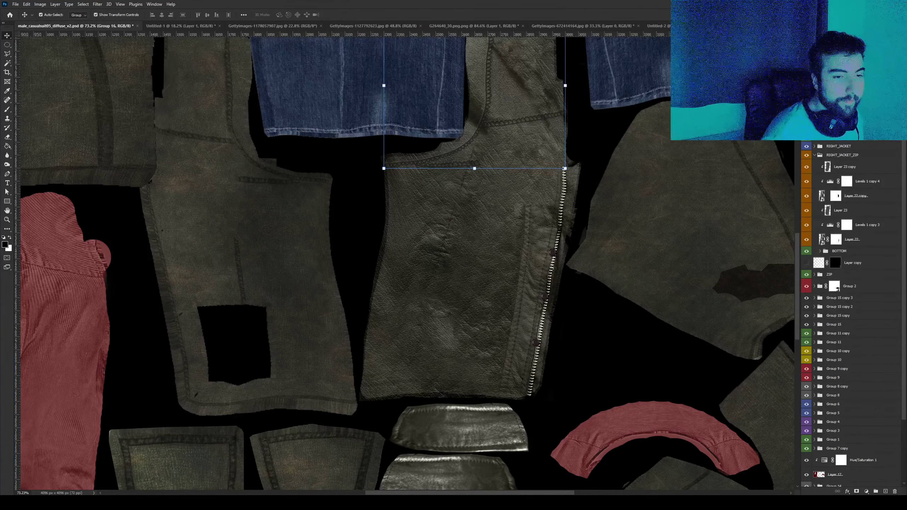
key(Return)
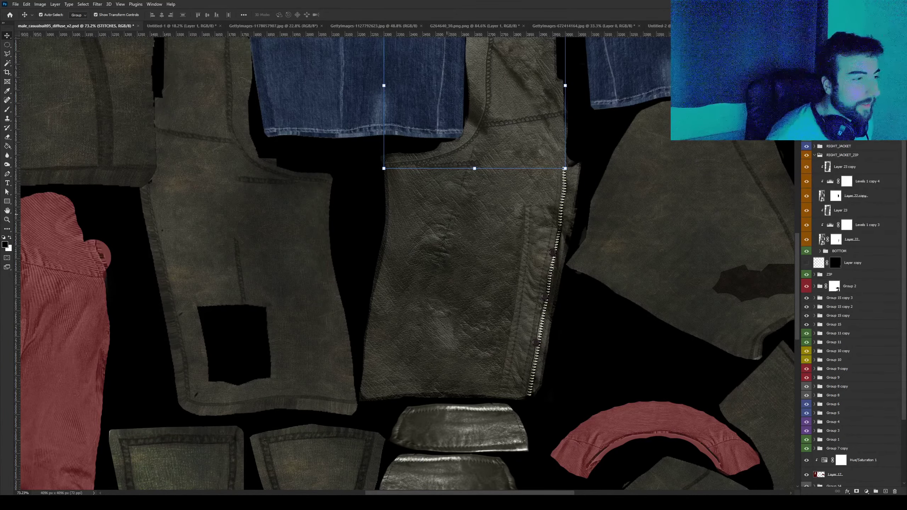
Browse the Layers panel, clear the layer selection and reselect the STITCHES group.
alt+scroll(377, 220, down, 3)
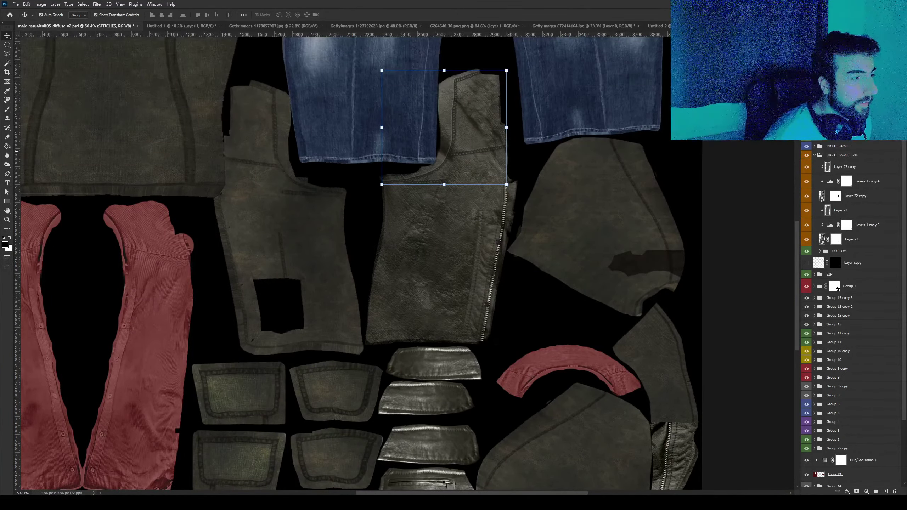
alt+scroll(506, 200, up, 2)
alt+scroll(507, 200, up, 3)
alt+scroll(506, 200, up, 2)
alt+scroll(507, 200, up, 3)
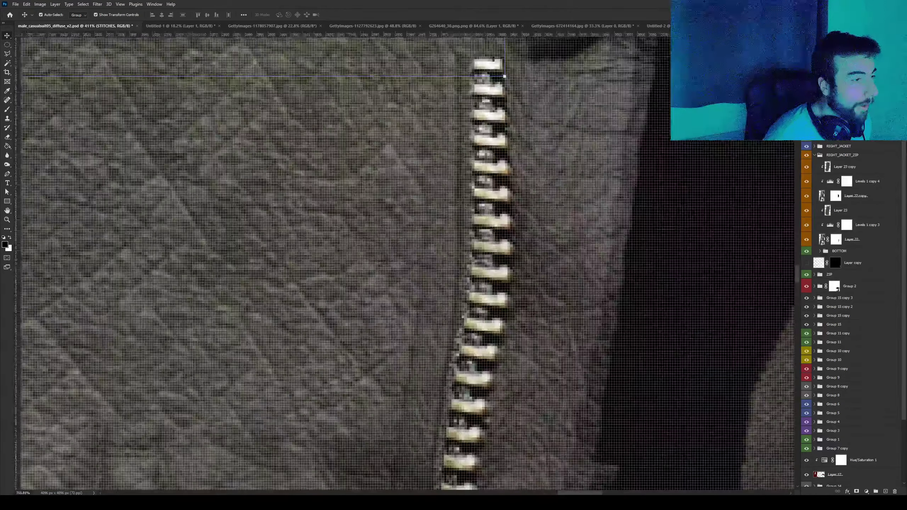
alt+scroll(511, 200, up, 2)
alt+scroll(511, 200, up, 3)
alt+scroll(510, 200, up, 2)
alt+scroll(510, 200, up, 1)
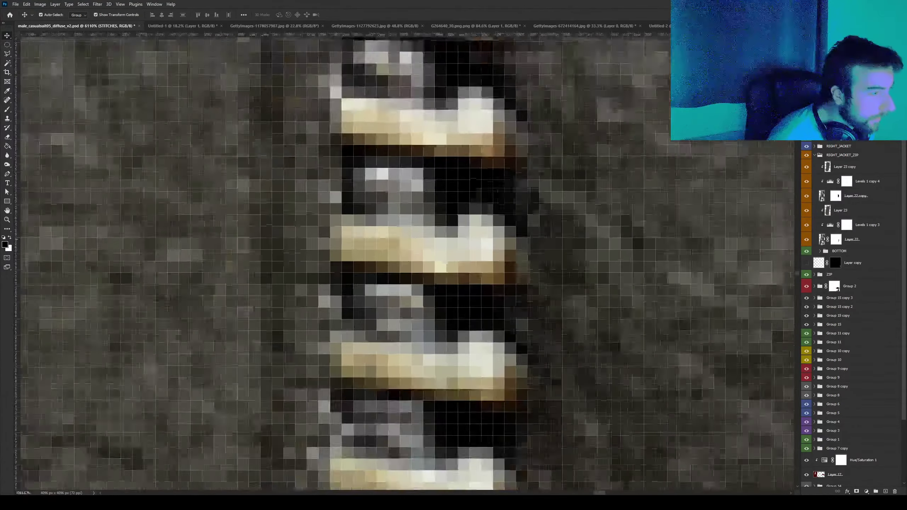
alt+scroll(510, 201, down, 3)
alt+scroll(510, 200, down, 3)
alt+scroll(511, 200, down, 2)
alt+scroll(511, 201, down, 1)
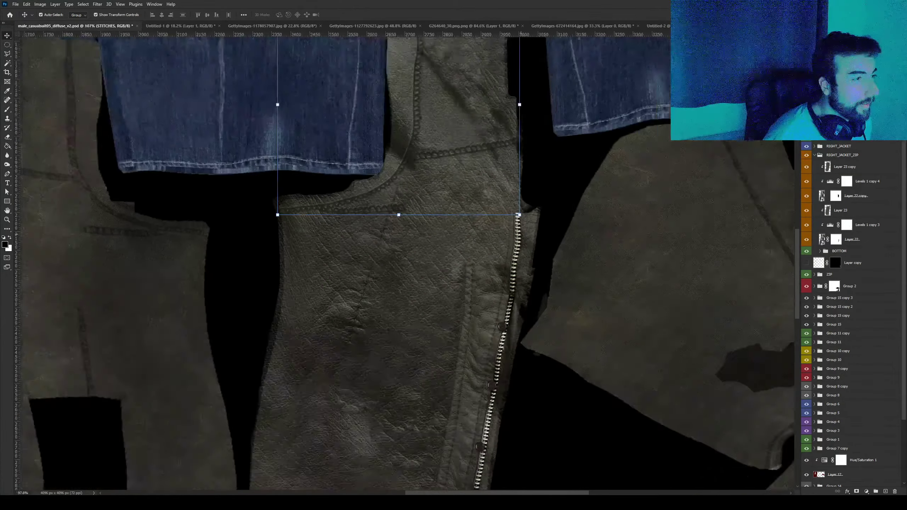
alt+scroll(521, 232, down, 3)
key(ctrl+alt+a)
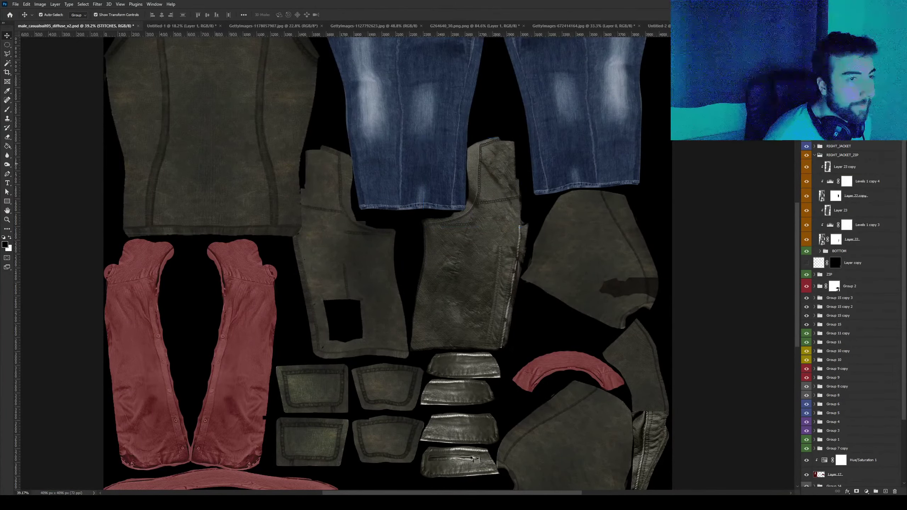
scroll(850, 314, down, 2)
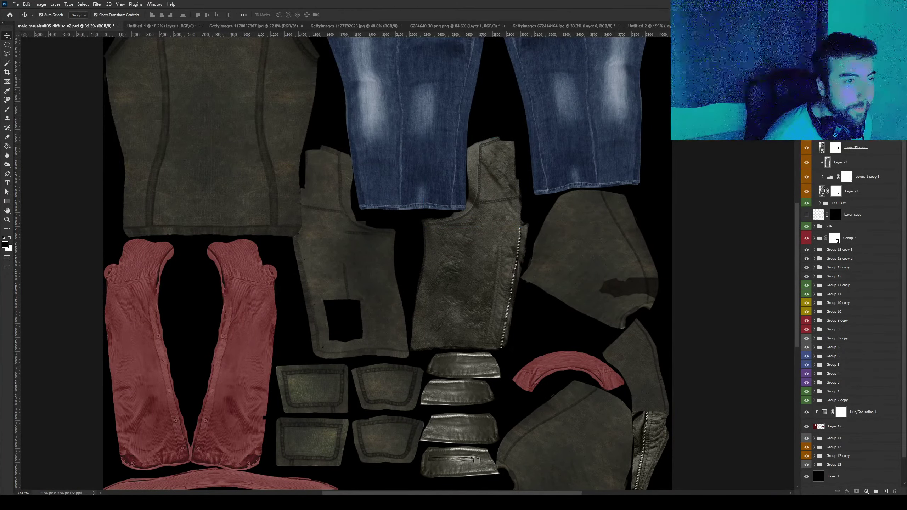
key(ctrl+z)
Check the white stitch pattern on the bottom-right piece, then hide it again.
alt+scroll(469, 272, up, 2)
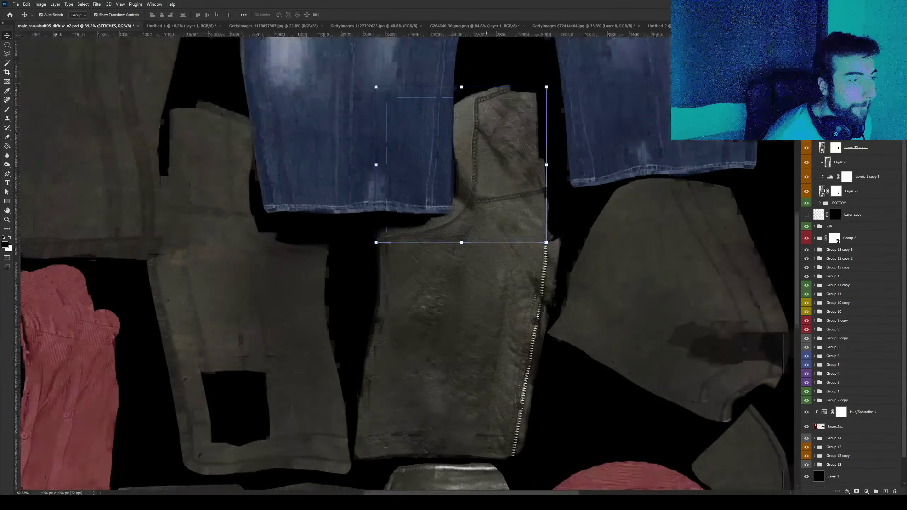
alt+scroll(484, 233, up, 2)
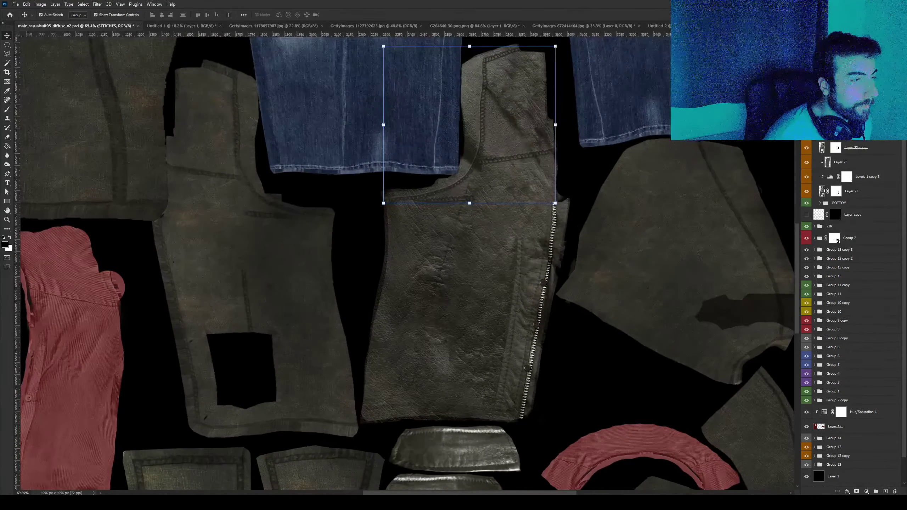
scroll(853, 311, down, 4)
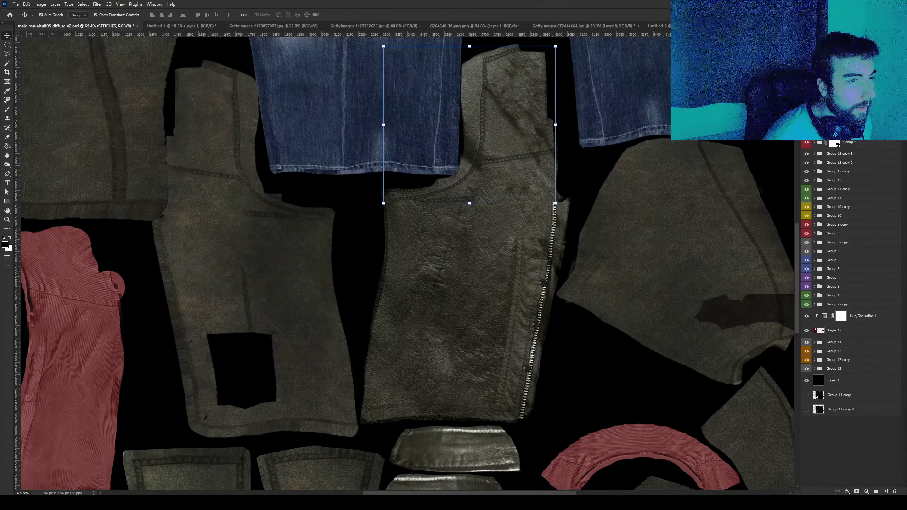
key(ctrl+z)
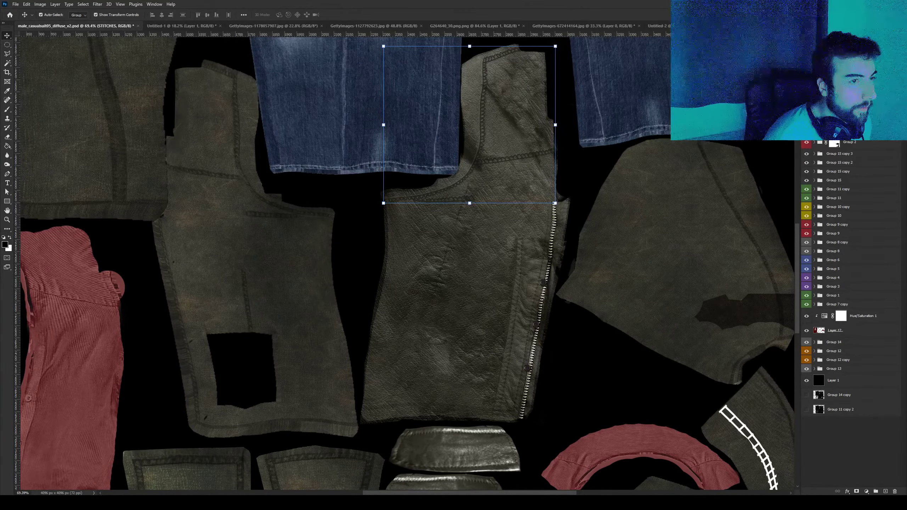
key(ctrl+z)
alt+scroll(487, 235, down, 3)
Group STITCHES with the neighbouring jacket layers, verify the contents, and name it RIGHT_JACKET_SIDE.
key(ctrl+z)
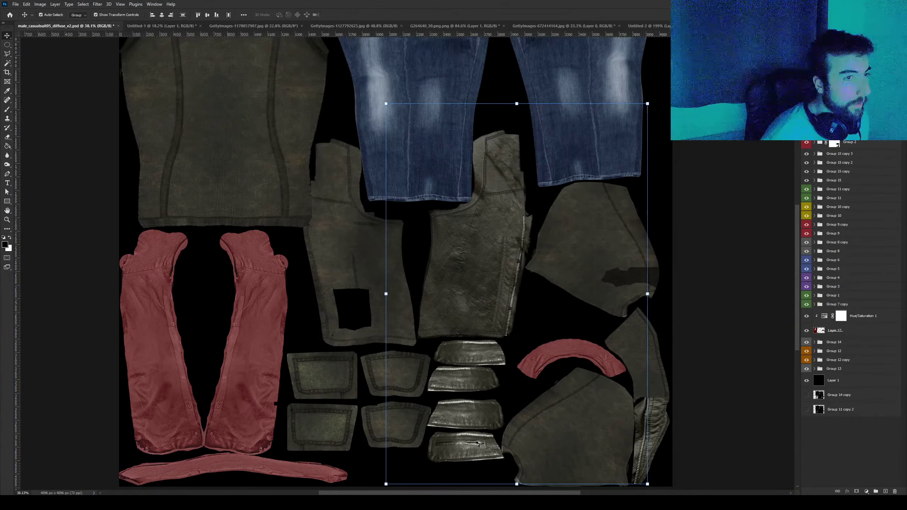
key(ctrl+g)
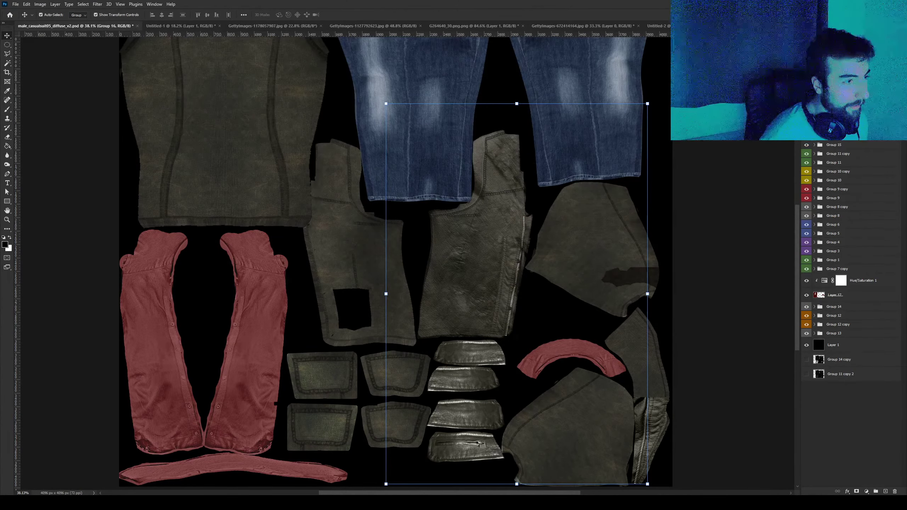
key(Delete)
key(ctrl+z)
alt+scroll(468, 217, up, 2)
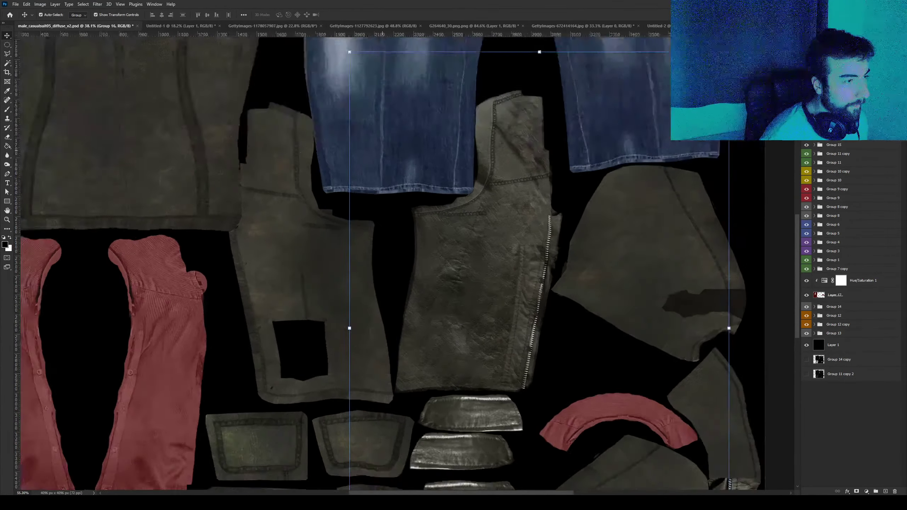
alt+scroll(468, 217, up, 2)
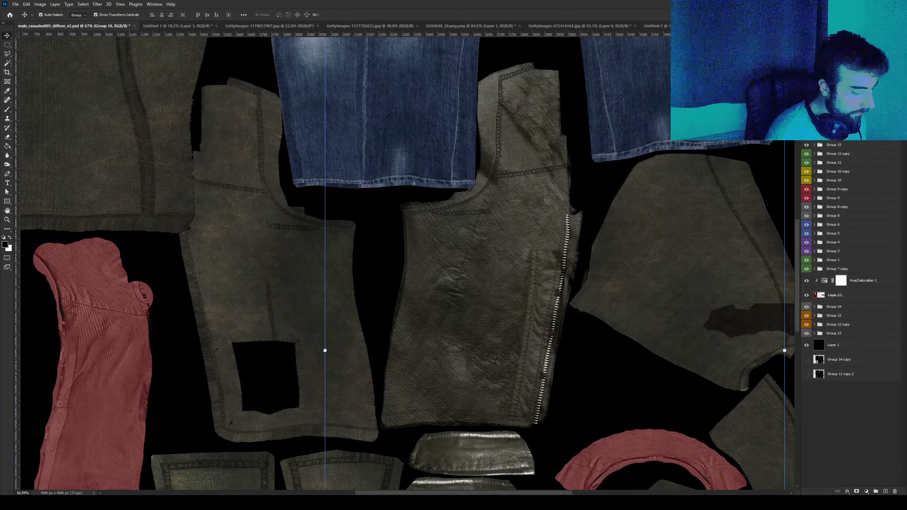
key(Return)
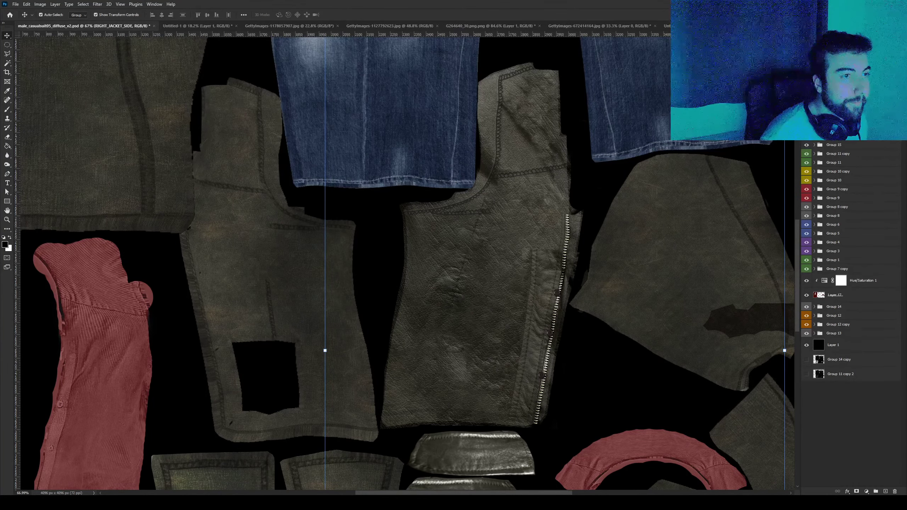
scroll(850, 286, up, 3)
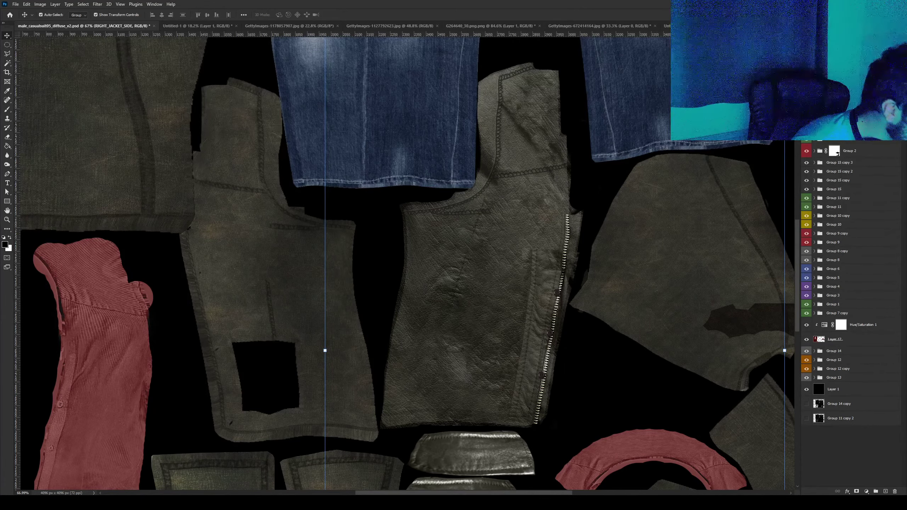
Return to Cinema 4D, then zoom and orbit to view the jacket from the side.
click(209, 471)
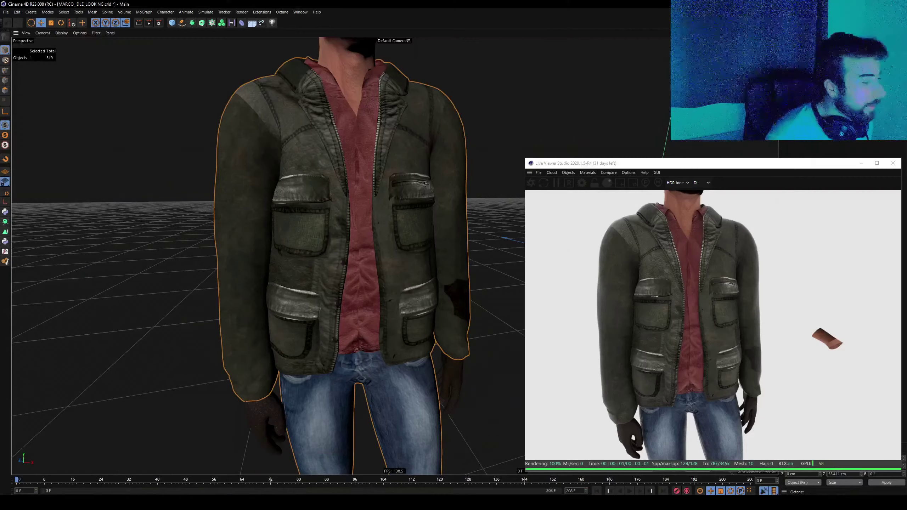
scroll(293, 185, down, 5)
scroll(293, 184, up, 2)
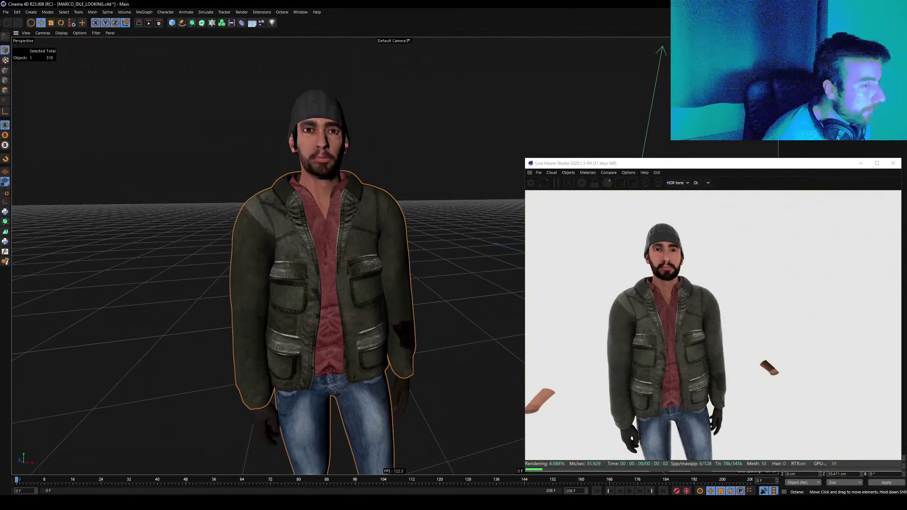
scroll(292, 185, up, 3)
scroll(293, 184, up, 2)
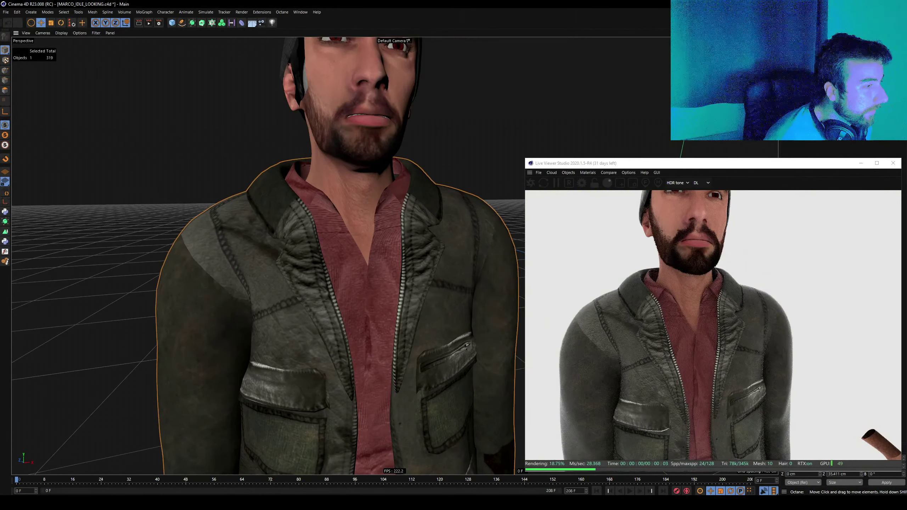
mouse_move(292, 185)
alt+mouse_down()
mouse_move(299, 230)
mouse_move(257, 232)
alt+mouse_up()
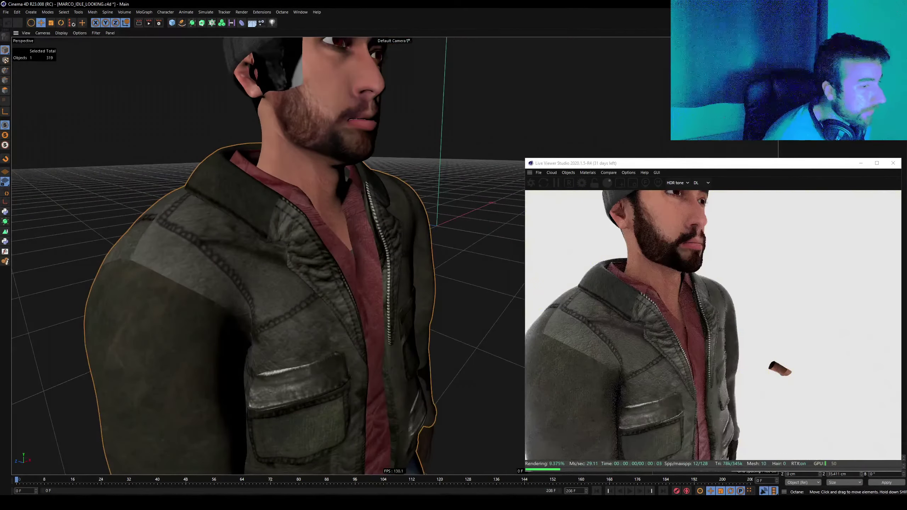
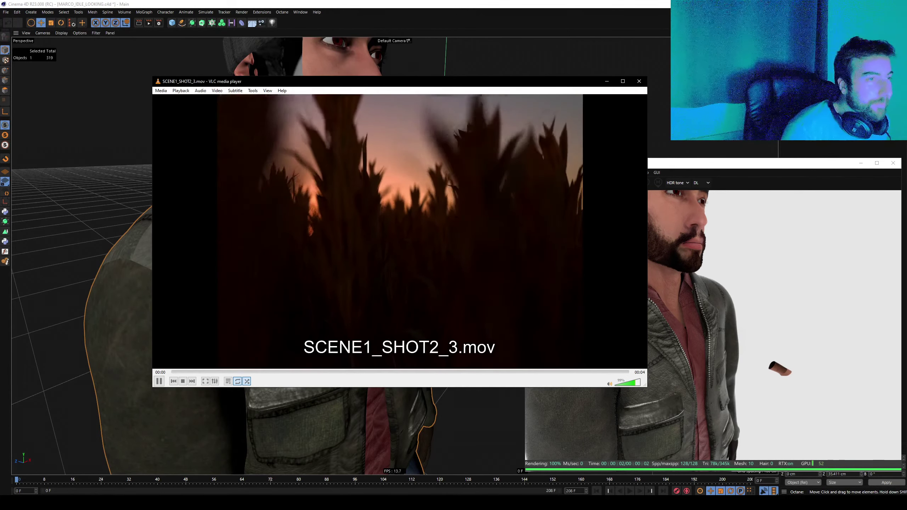
Close the VLC player window that is playing SCENE1_SHOT2_3.mov.
click(639, 82)
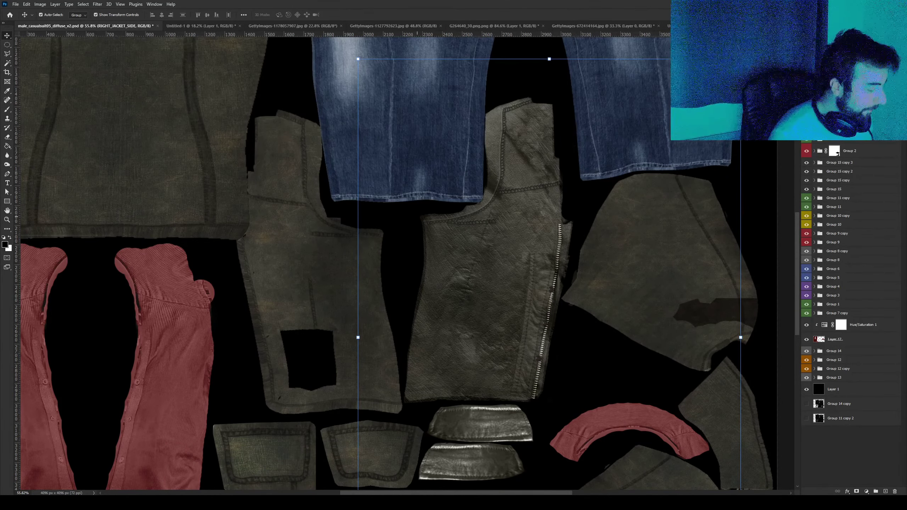
Duplicate the RIGHT_JACKET_SIDE layer and flip the copy horizontally.
alt+scroll(536, 347, up, 3)
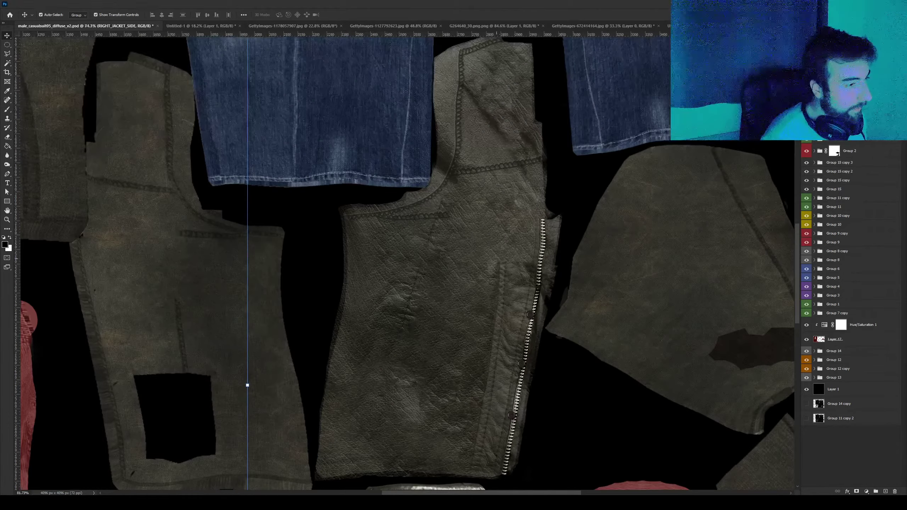
alt+scroll(536, 347, up, 2)
alt+scroll(536, 346, down, 3)
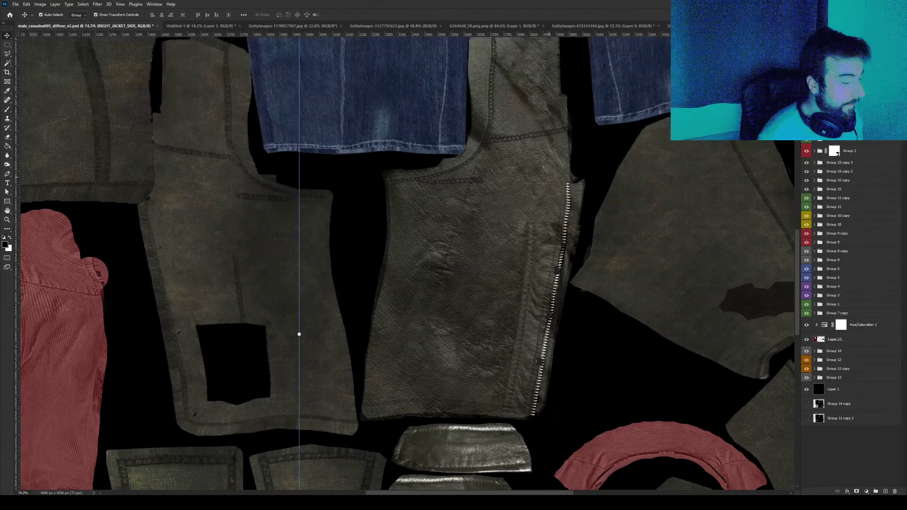
alt+scroll(561, 271, up, 1)
alt+scroll(560, 271, up, 1)
alt+scroll(561, 272, up, 2)
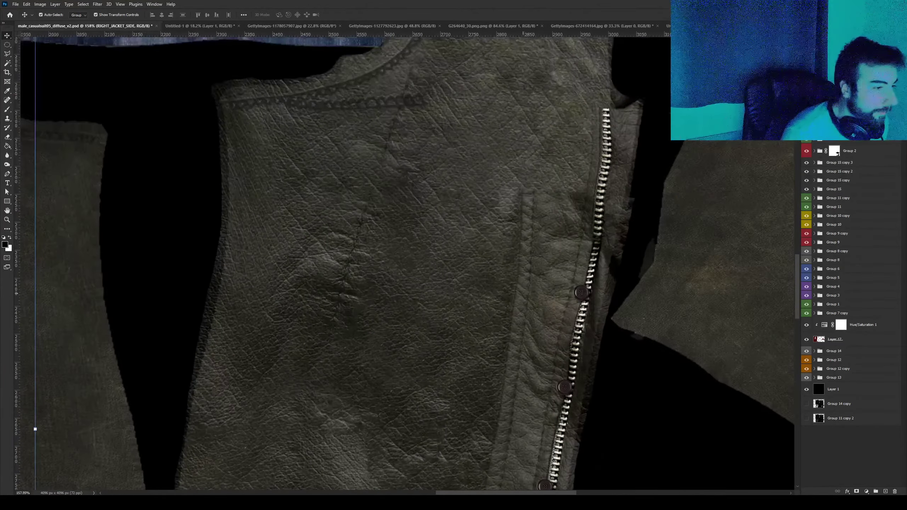
alt+scroll(560, 271, down, 1)
alt+scroll(462, 223, down, 2)
alt+scroll(462, 224, down, 1)
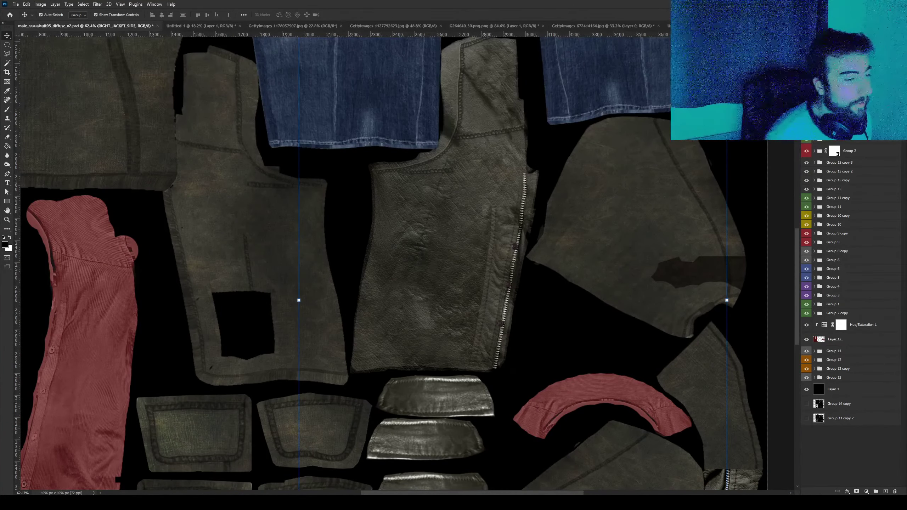
key(ctrl+j)
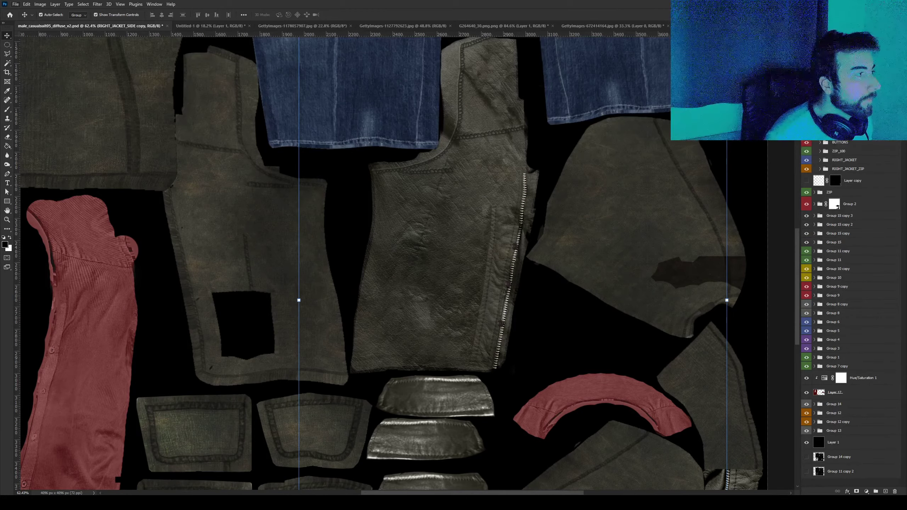
click(27, 4)
mouse_move(37, 165)
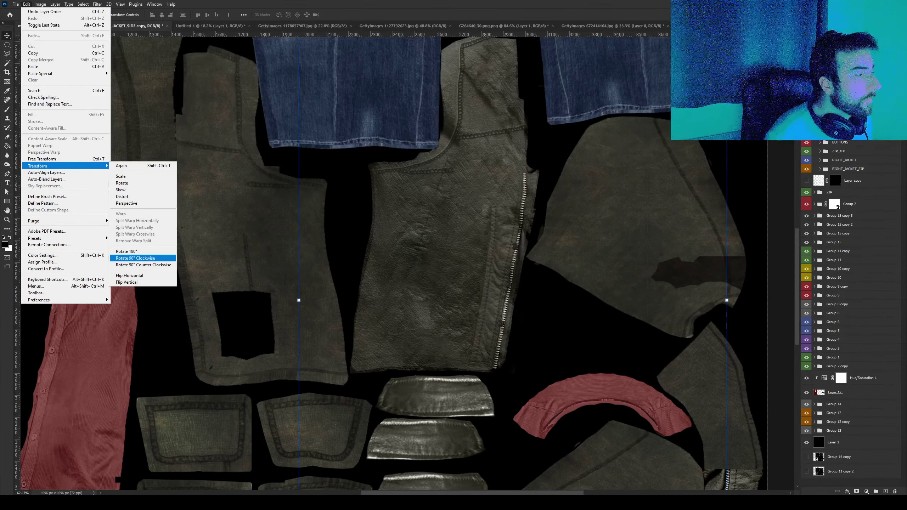
click(129, 275)
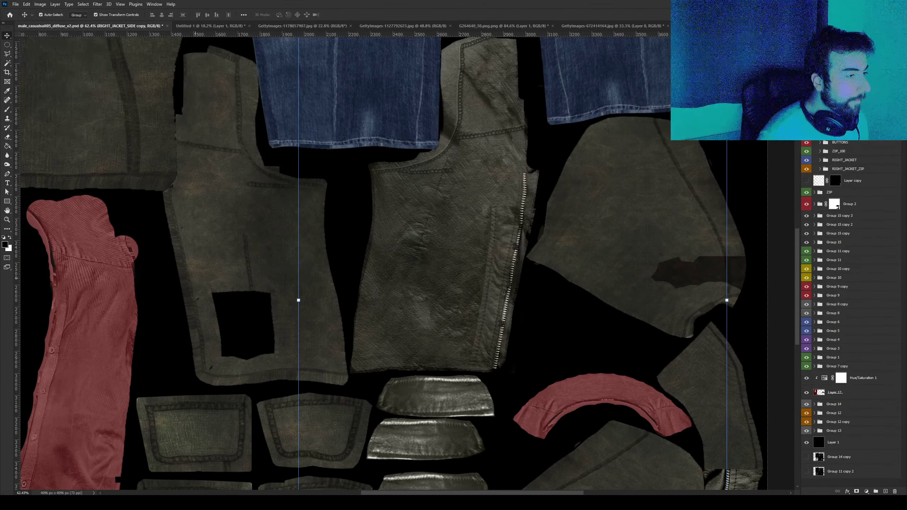
Move the mirrored panel left beside the original and set a horizontal guide along the seam.
key(shift+Left)
key(shift+Left)
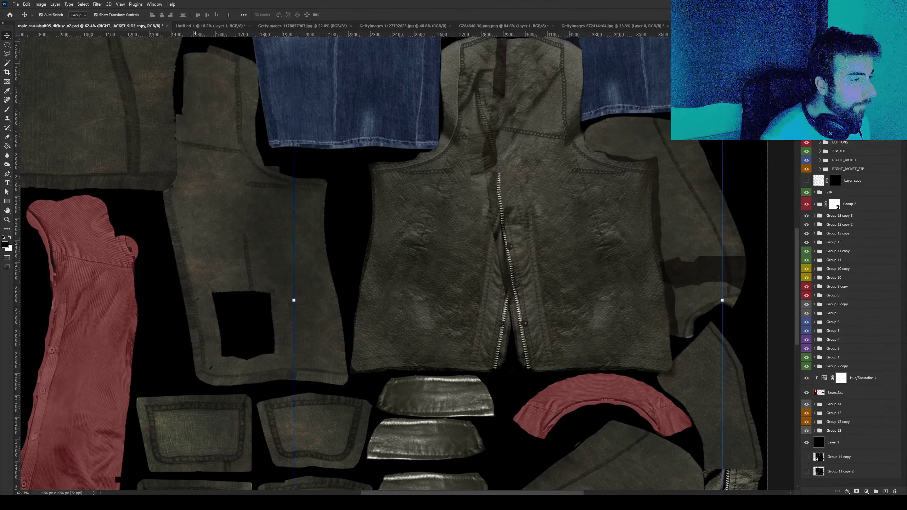
key(shift+Left)
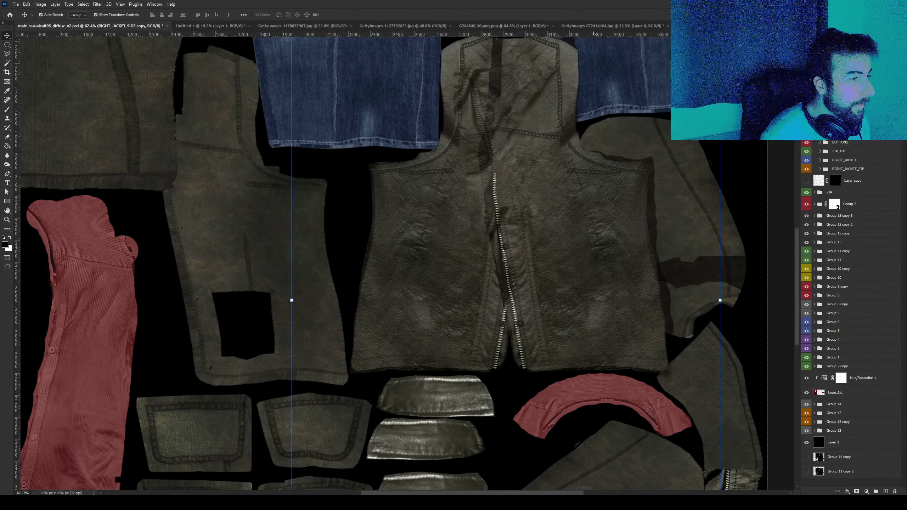
drag(598, 175, 277, 166)
alt+scroll(300, 173, up, 1)
drag(361, 34, 368, 158)
alt+scroll(368, 158, up, 3)
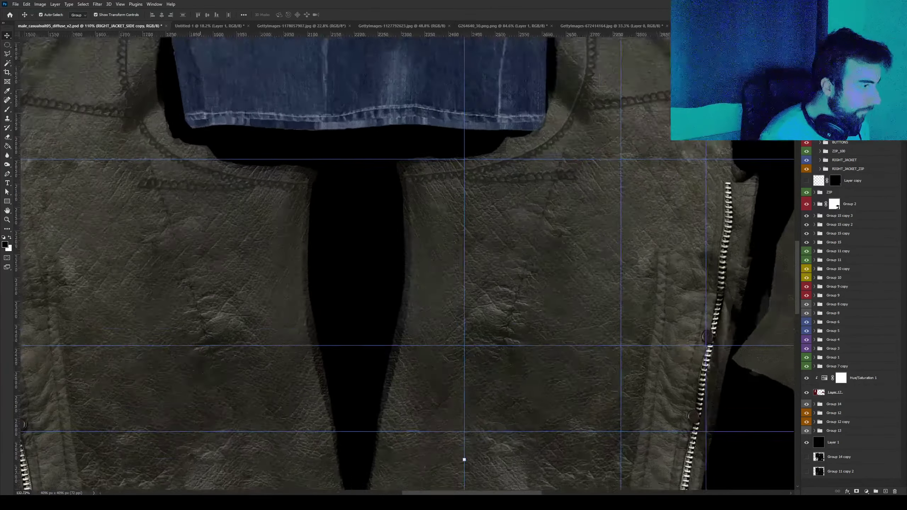
alt+scroll(379, 159, up, 3)
drag(454, 160, 514, 151)
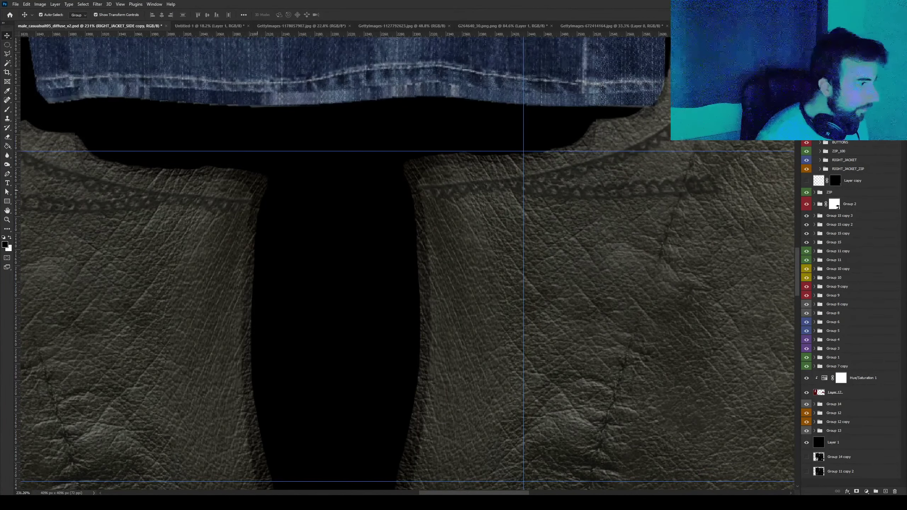
Nudge the mirrored panel up so its seams match the original, then compare by undo/redo.
key(shift+Up)
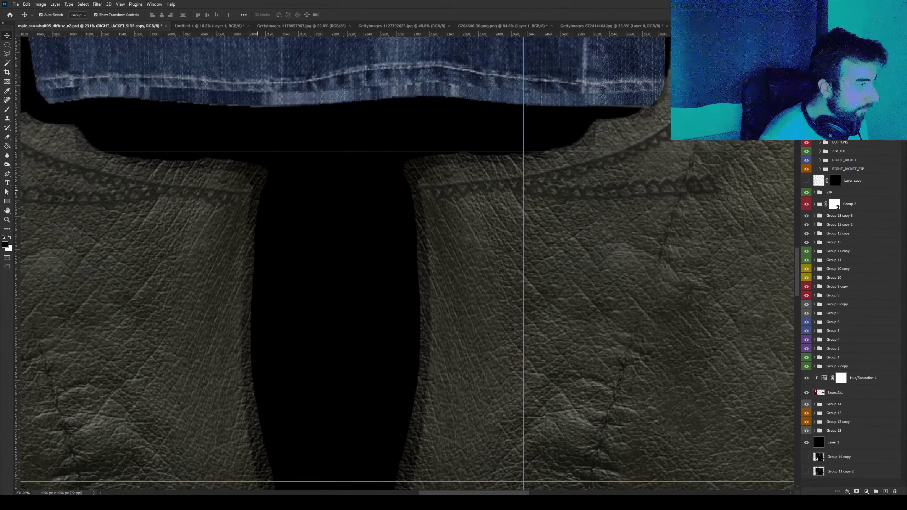
key(shift+Up)
key(shift+Up)
key(shift+Up)
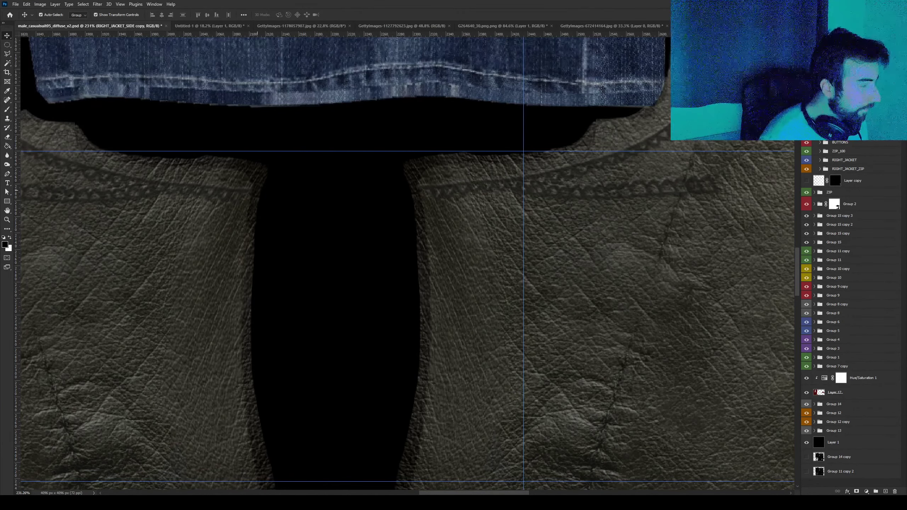
key(Up)
key(Up)
key(Up)
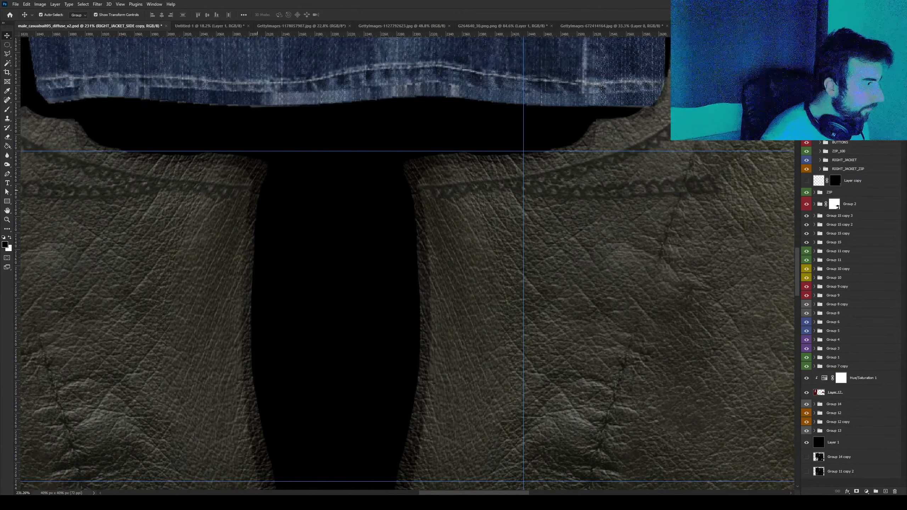
key(Up)
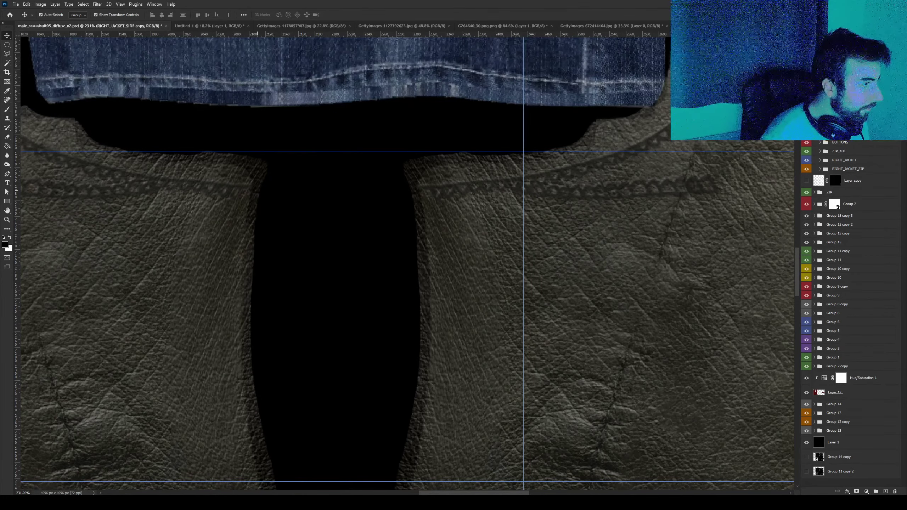
alt+scroll(437, 336, down, 3)
alt+scroll(437, 336, down, 3)
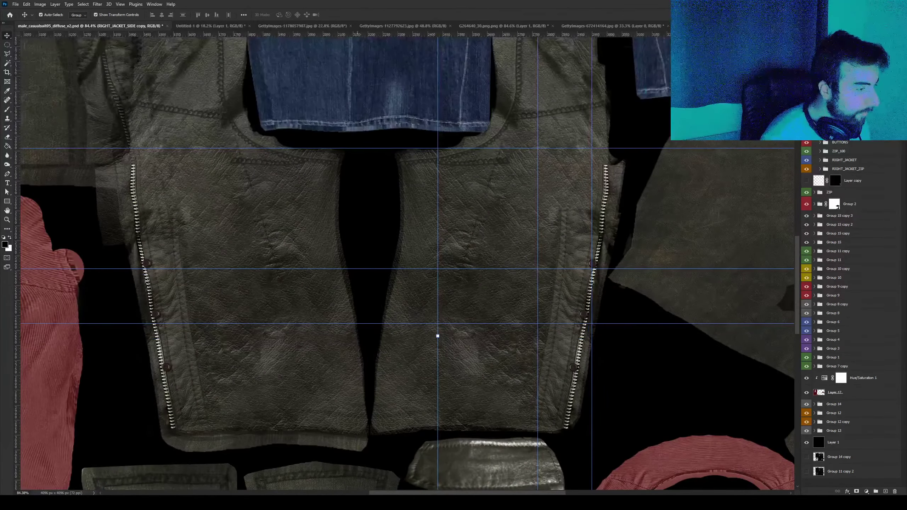
alt+scroll(428, 329, down, 3)
alt+scroll(516, 408, up, 3)
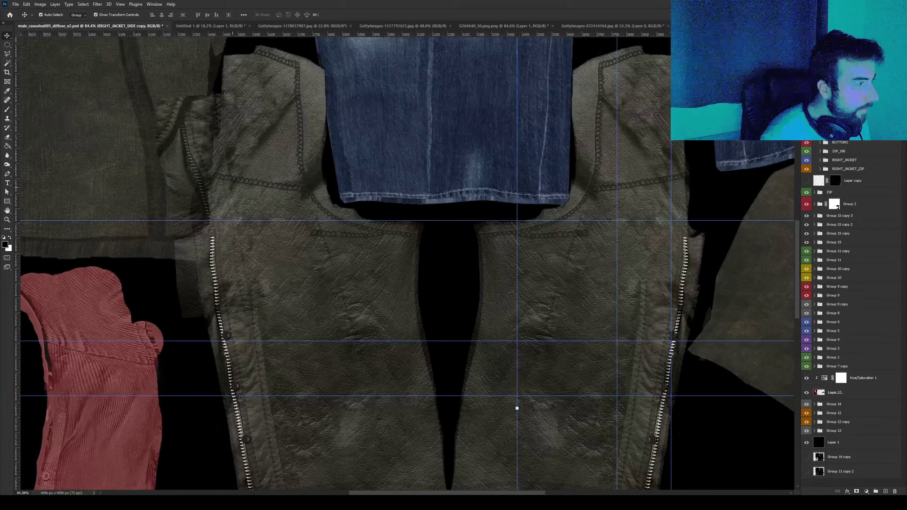
key(ctrl+z)
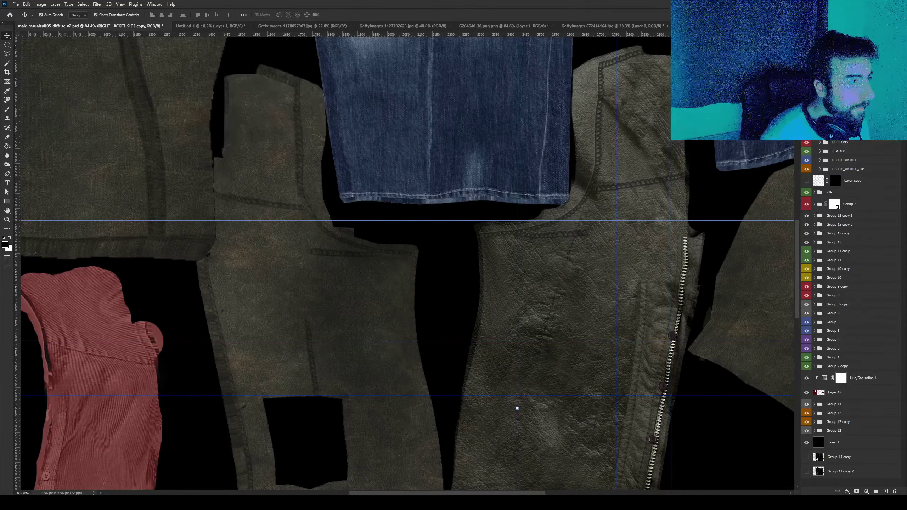
key(ctrl+shift+z)
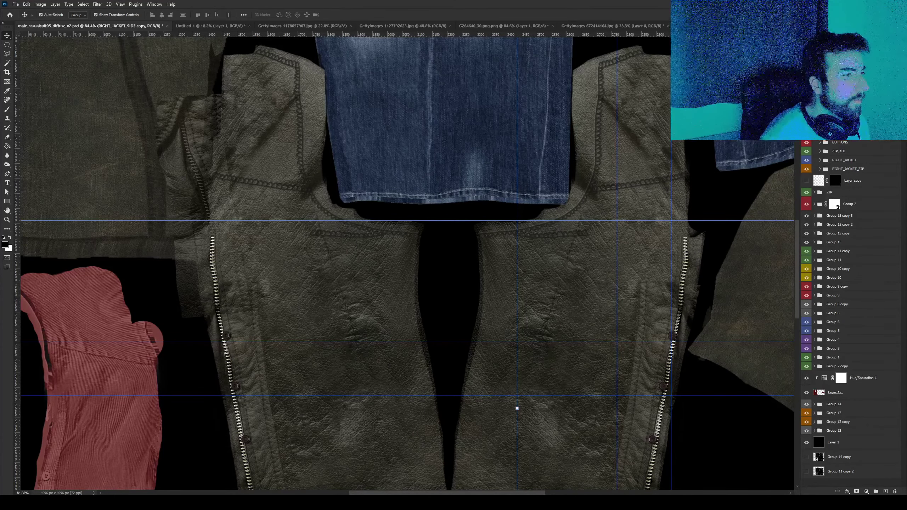
alt+scroll(349, 373, down, 2)
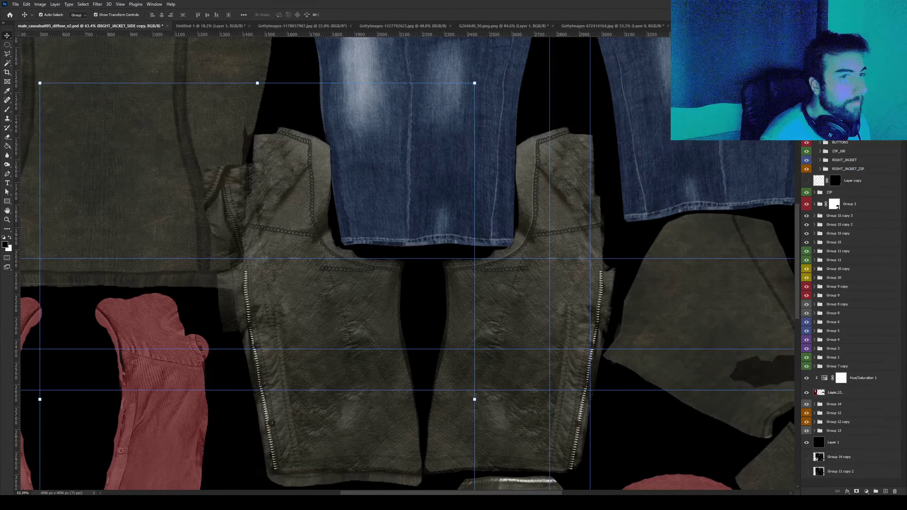
key(ctrl+z)
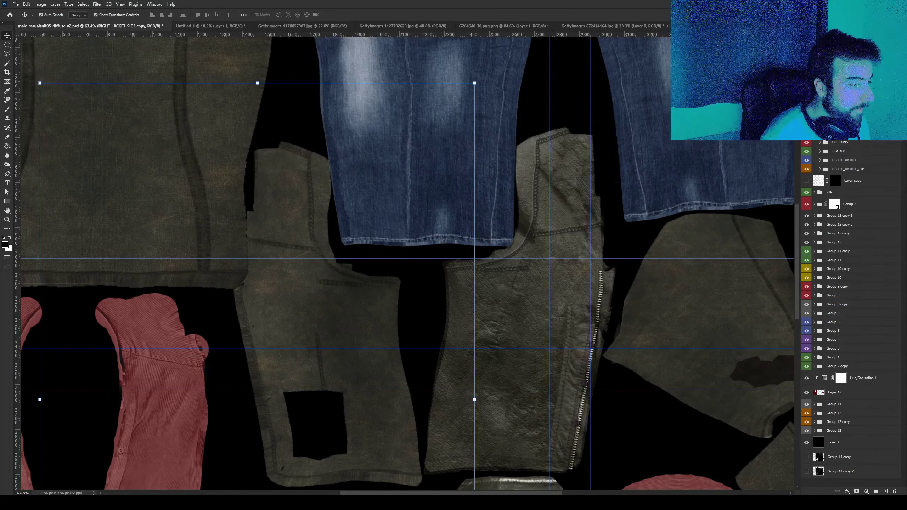
key(ctrl+shift+z)
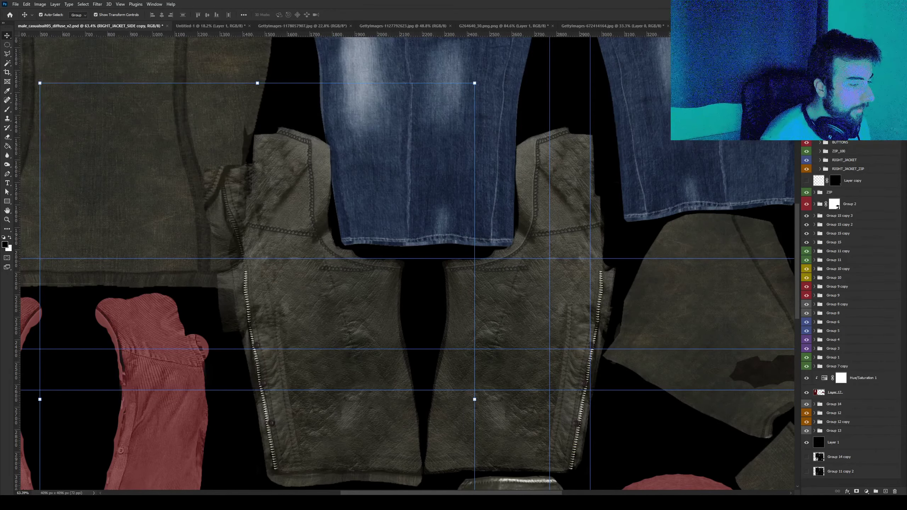
alt+scroll(472, 167, down, 1)
alt+scroll(356, 454, up, 3)
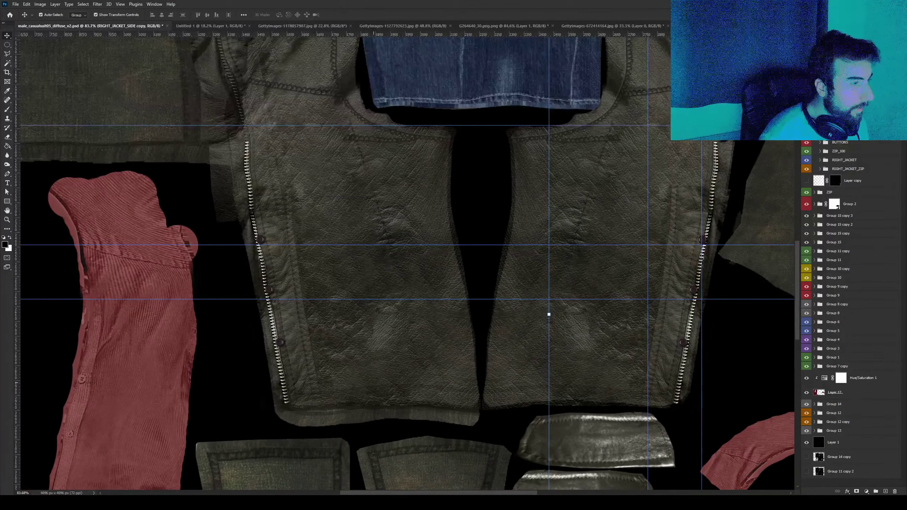
drag(549, 315, 549, 330)
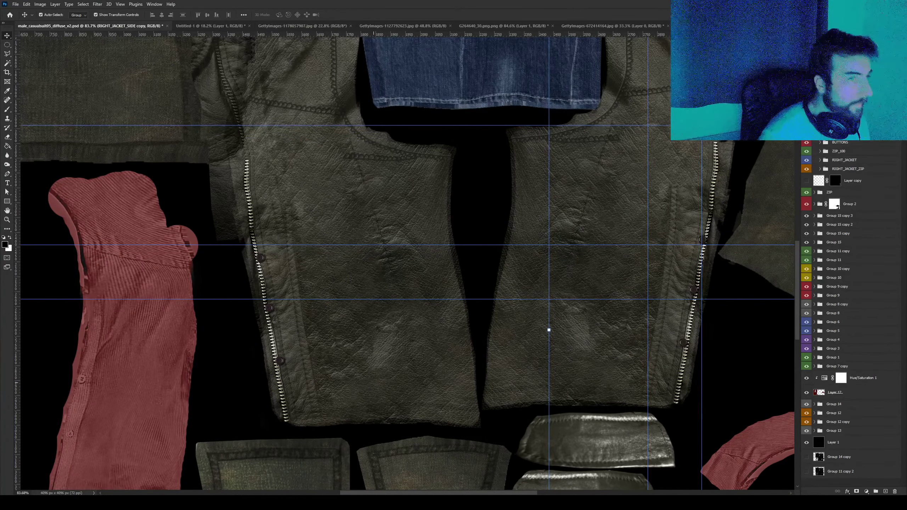
key(ctrl+z)
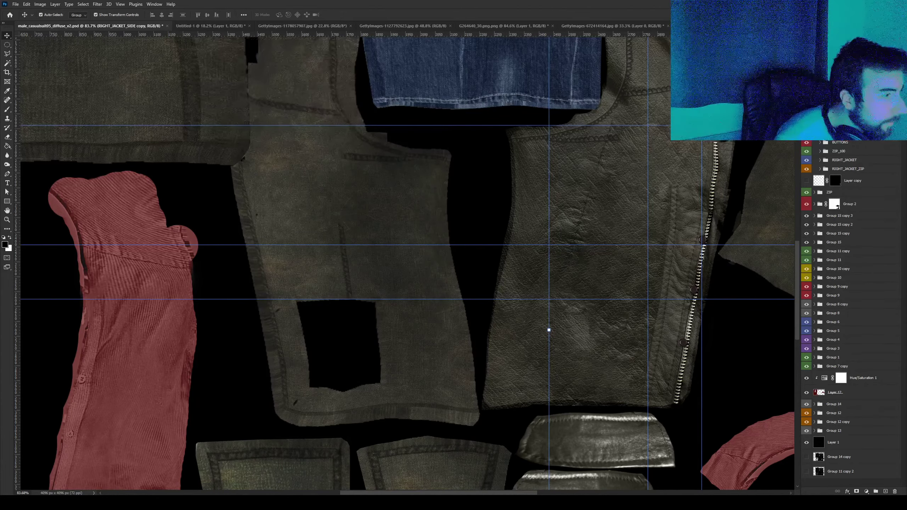
key(ctrl+shift+z)
key(ctrl+z)
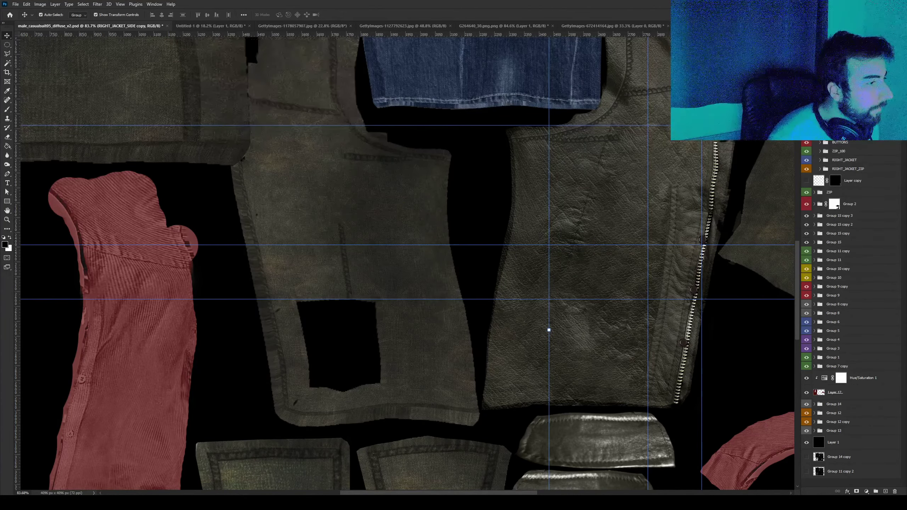
key(ctrl+shift+z)
key(ctrl+z)
key(ctrl+shift+z)
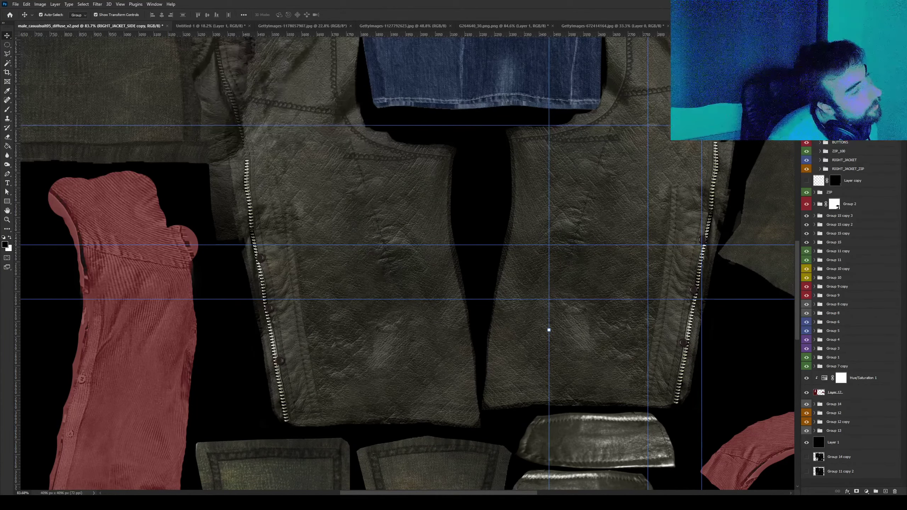
key(ctrl+z)
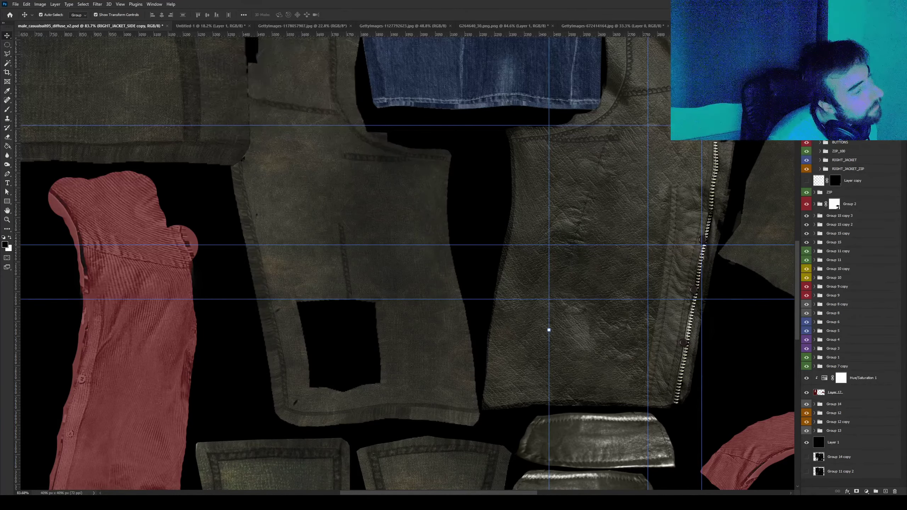
key(ctrl+shift+z)
alt+scroll(477, 219, down, 5)
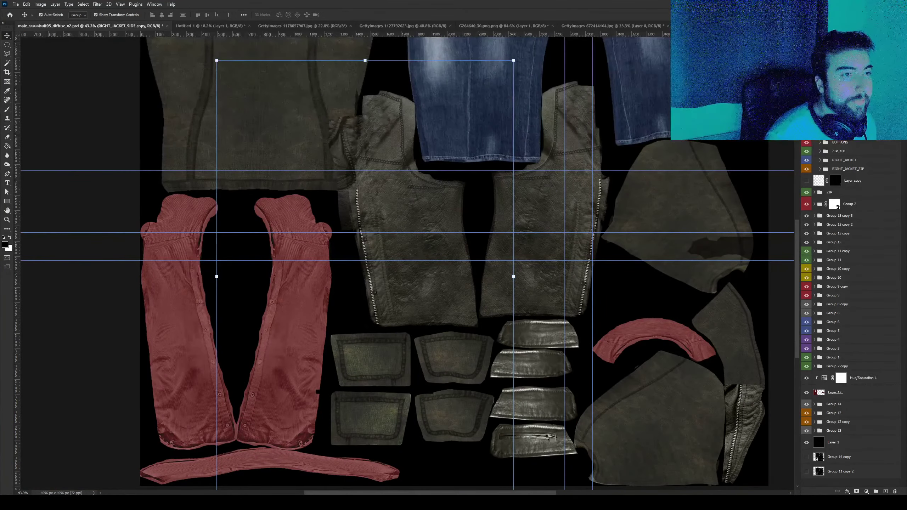
scroll(838, 207, down, 5)
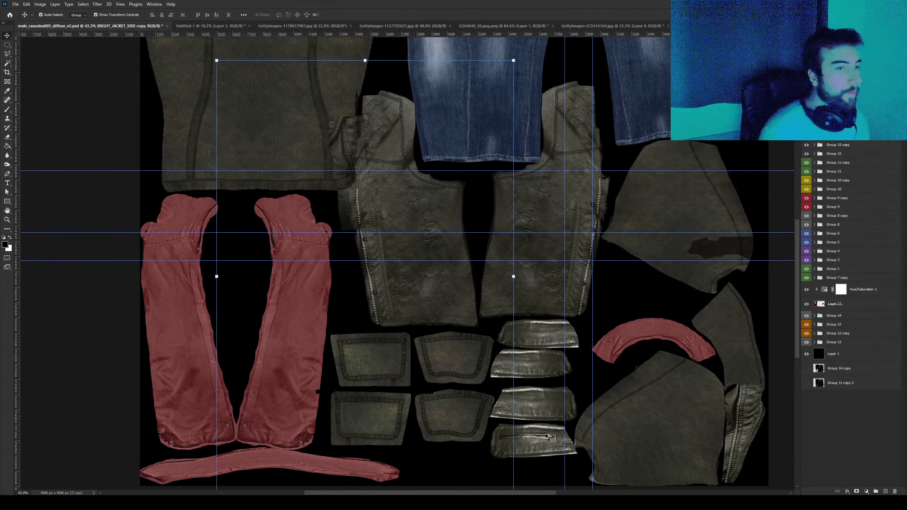
Rename Group 1 to JACKET_BACK and save the document.
click(833, 269)
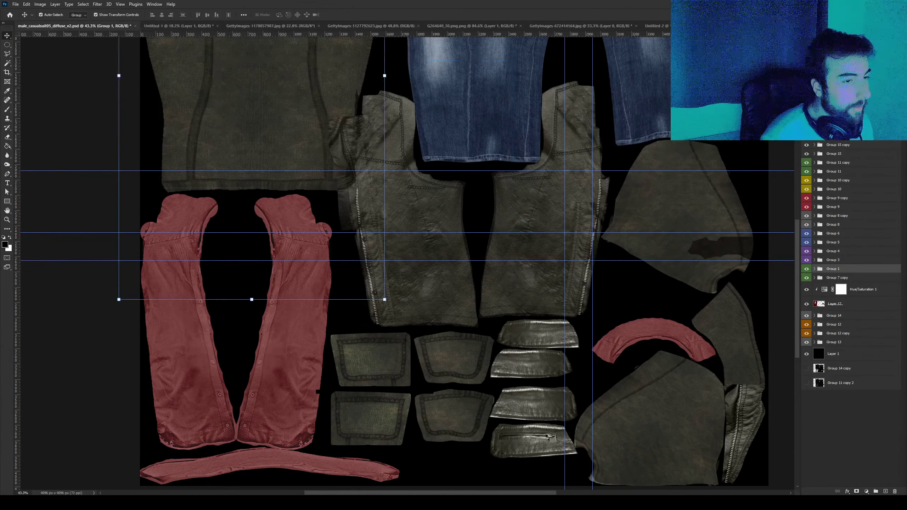
double_click(833, 269)
text(b)
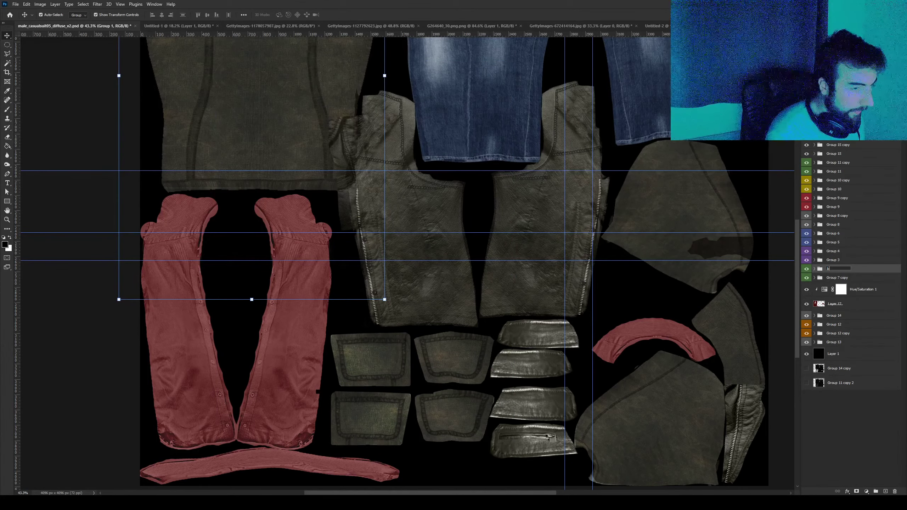
text(ACK)
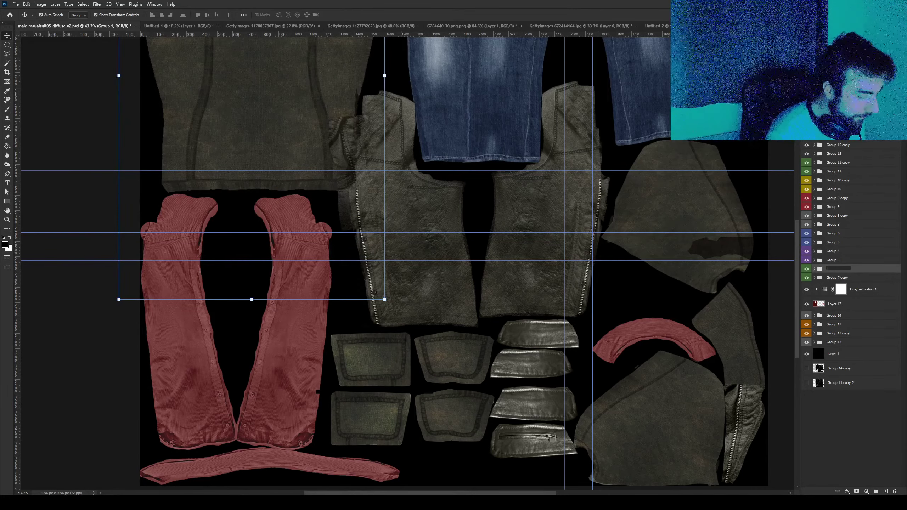
text(ET_BACK)
key(Return)
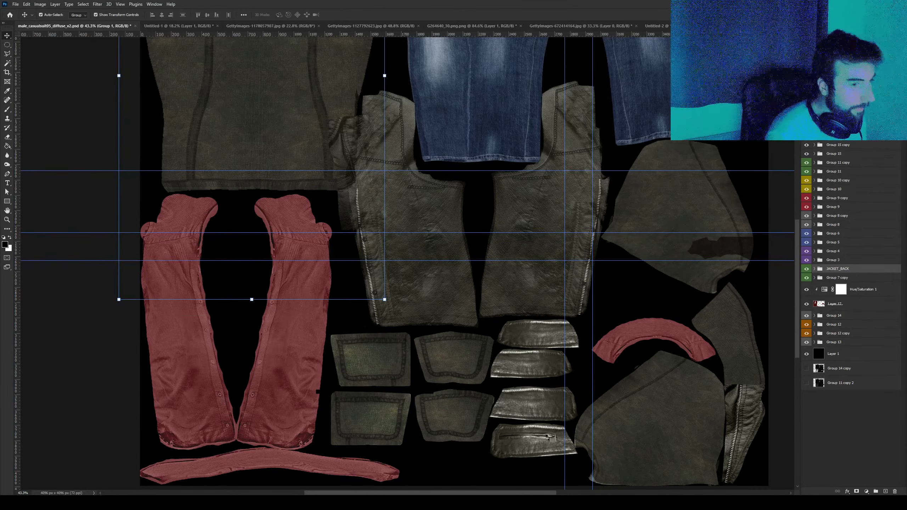
key(ctrl+s)
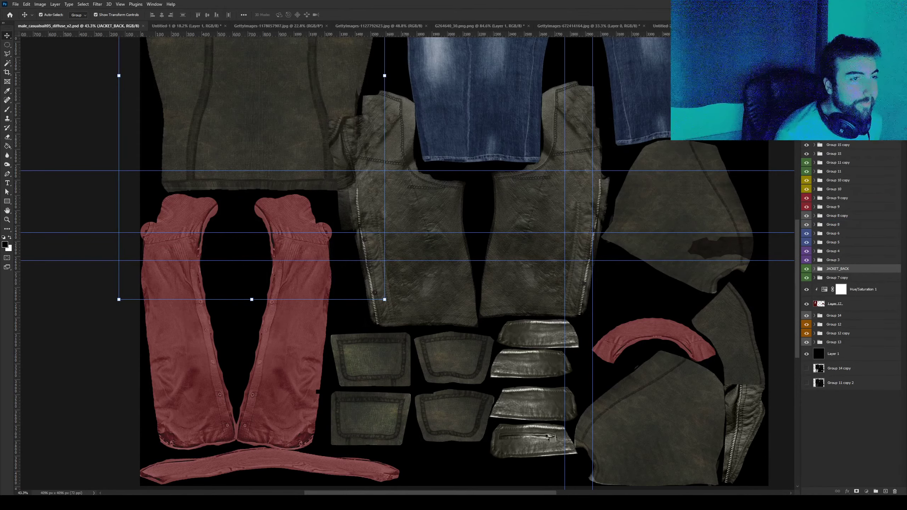
Bring JACKET_BACK to the top of the layer stack and hide the guides.
key(ctrl+shift+bracketright)
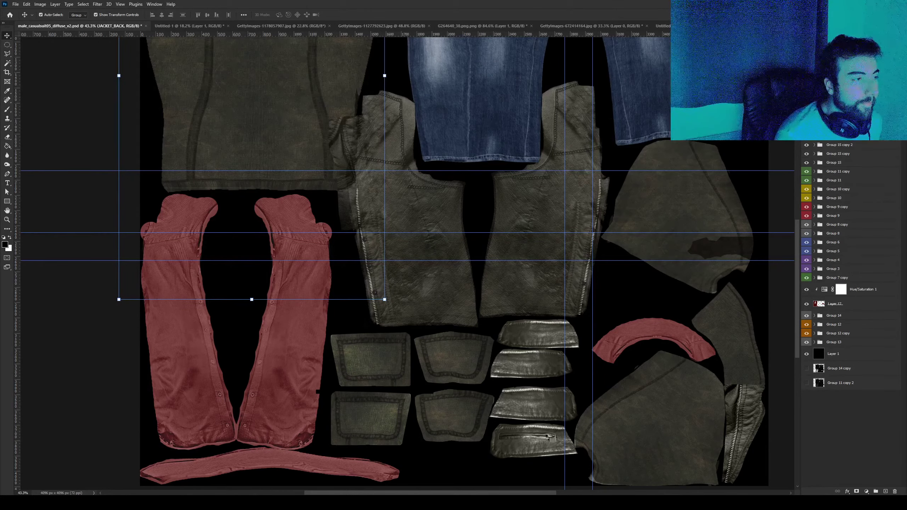
scroll(407, 264, up, 3)
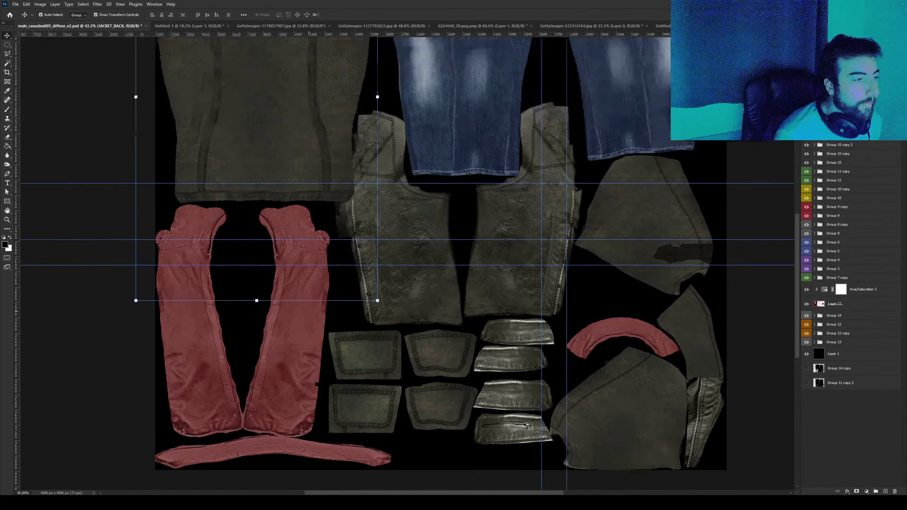
alt+scroll(407, 265, down, 3)
alt+scroll(407, 264, up, 2)
key(ctrl+semicolon)
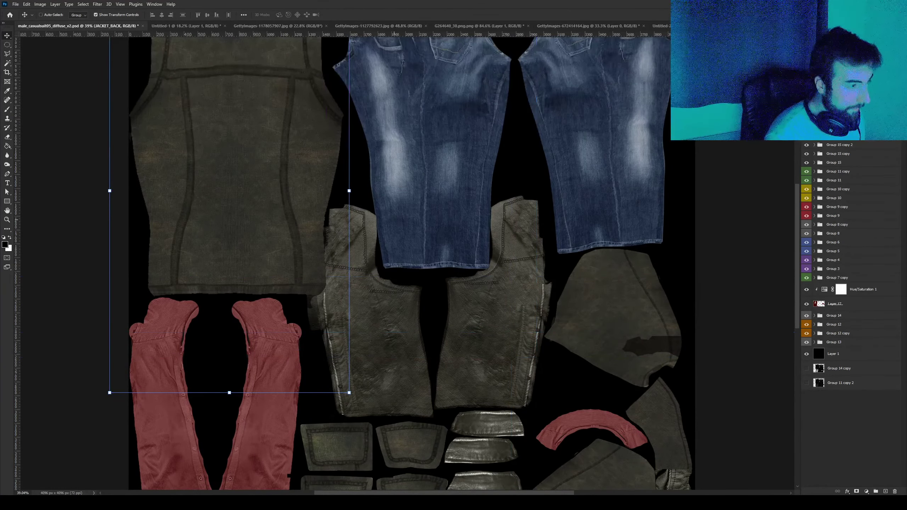
key(ctrl+h)
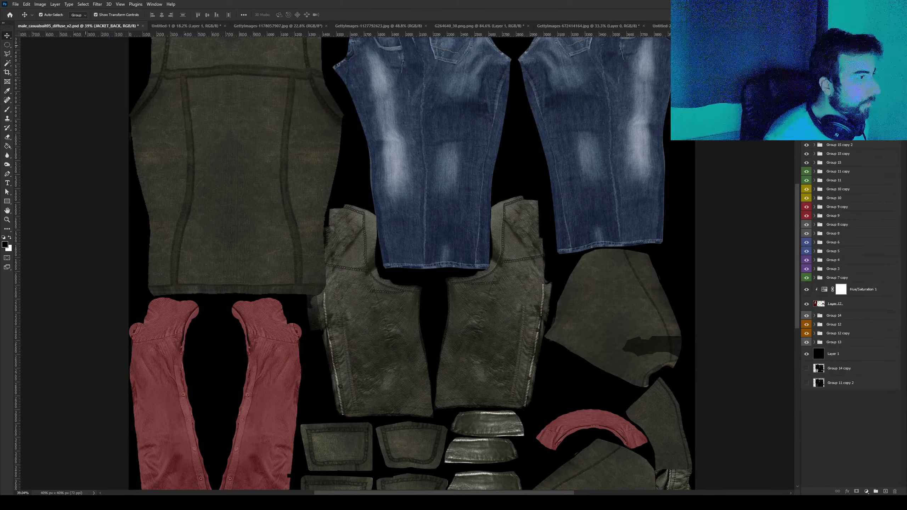
Save the texture as PNG, replacing the existing male_casualsuit05_diffuse_v2.png.
click(15, 4)
click(32, 89)
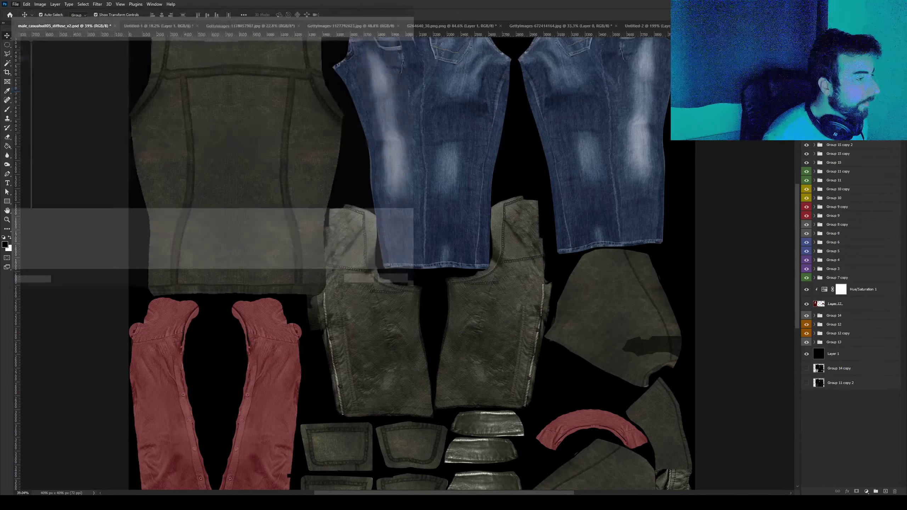
click(232, 228)
click(107, 325)
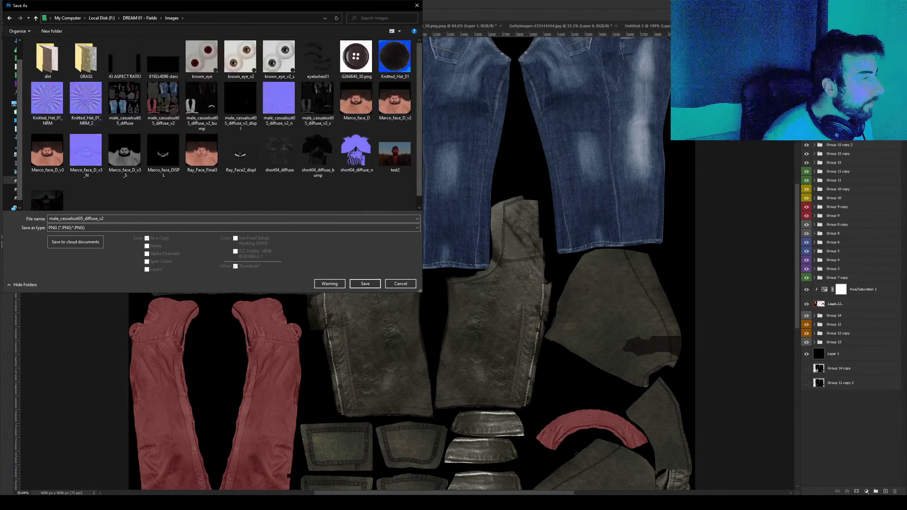
double_click(163, 103)
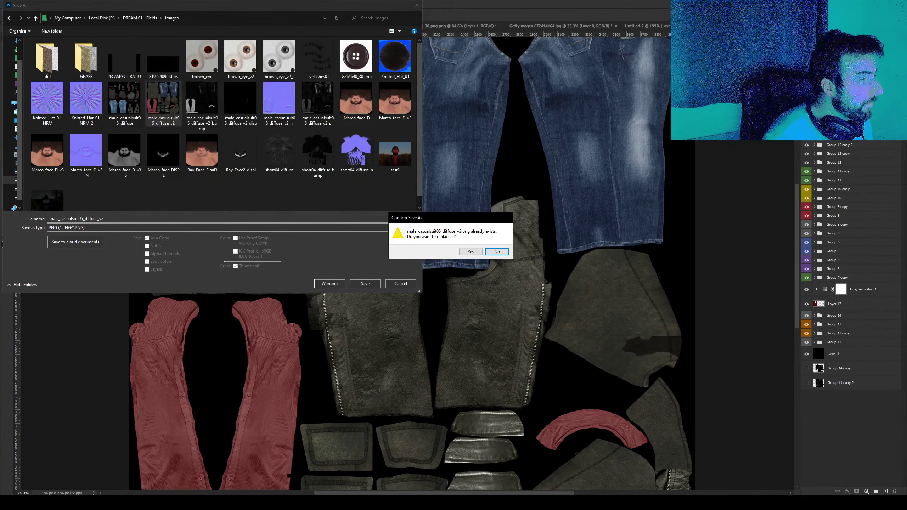
key(y)
key(Return)
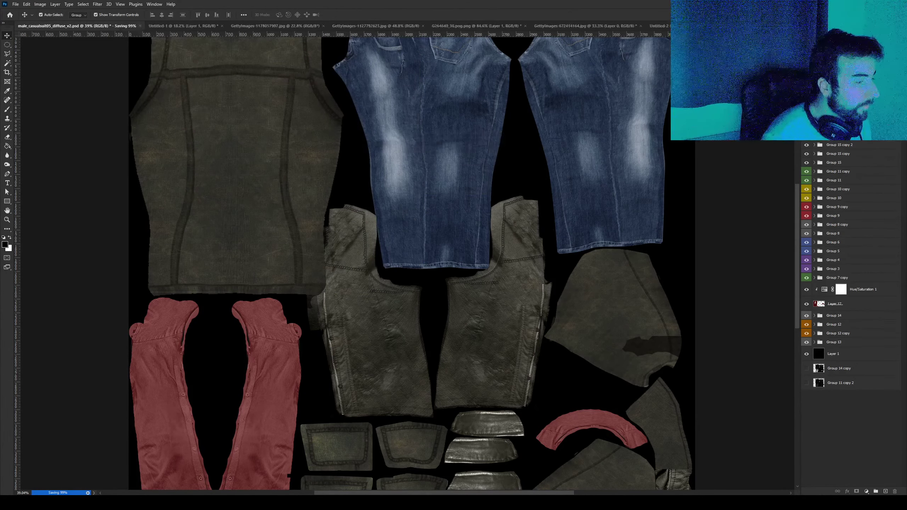
click(210, 468)
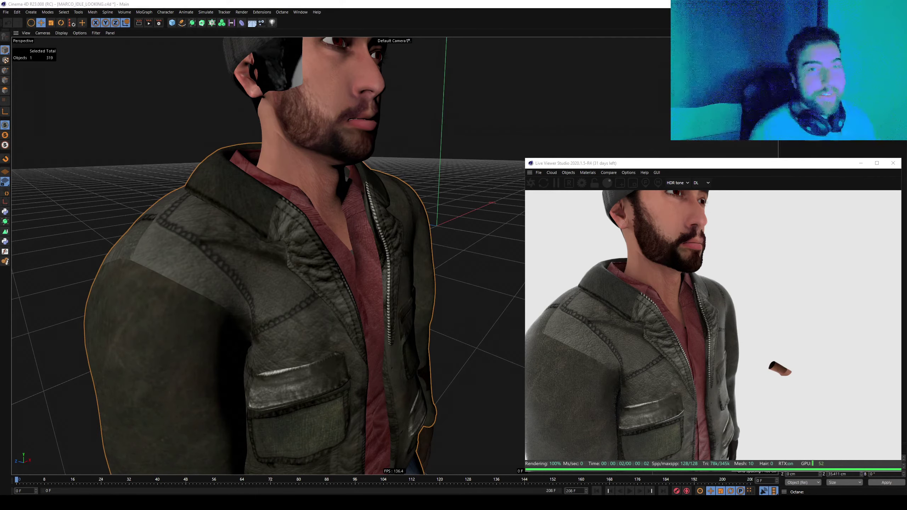
Open the JACKET material's Diffuse ImageTexture shader and orbit around to inspect the jacket's back.
click(267, 111)
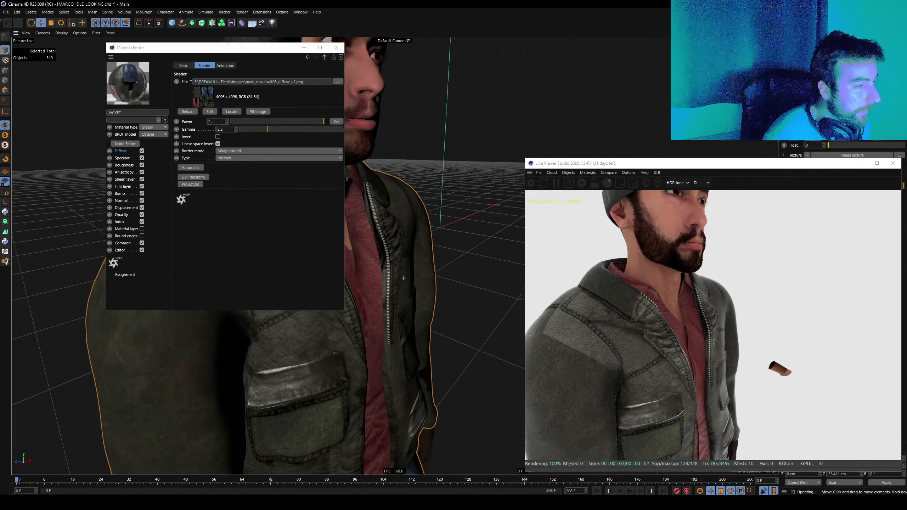
mouse_move(392, 250)
alt+mouse_down()
mouse_move(422, 338)
mouse_move(393, 332)
alt+mouse_up()
scroll(421, 337, up, 5)
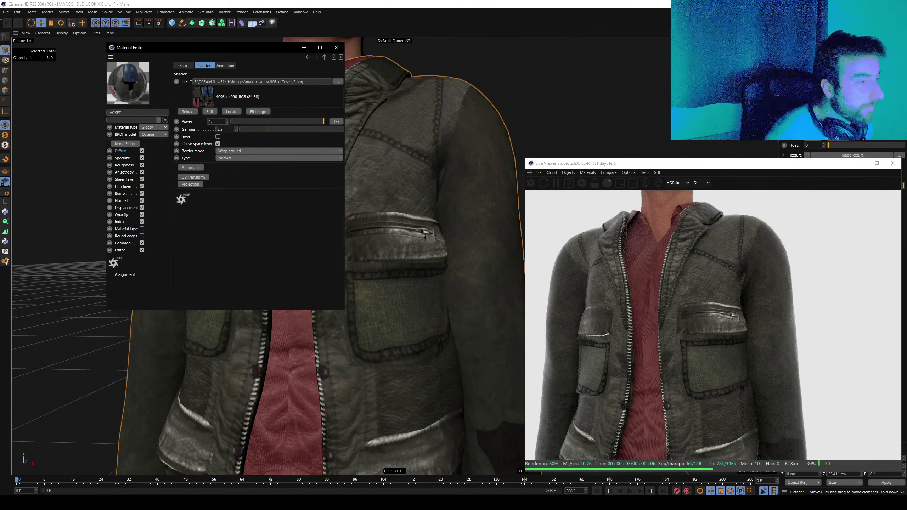
alt+drag(411, 215, 430, 184)
scroll(430, 183, down, 5)
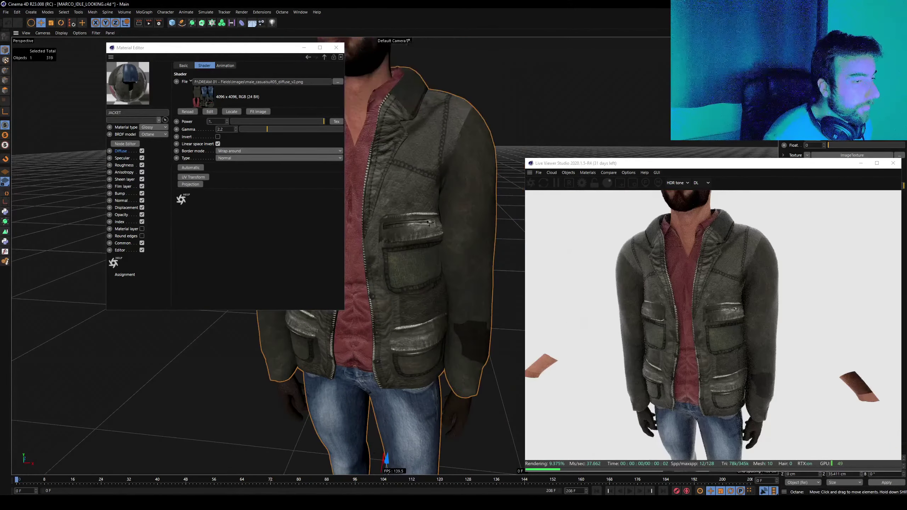
alt+drag(430, 184, 500, 200)
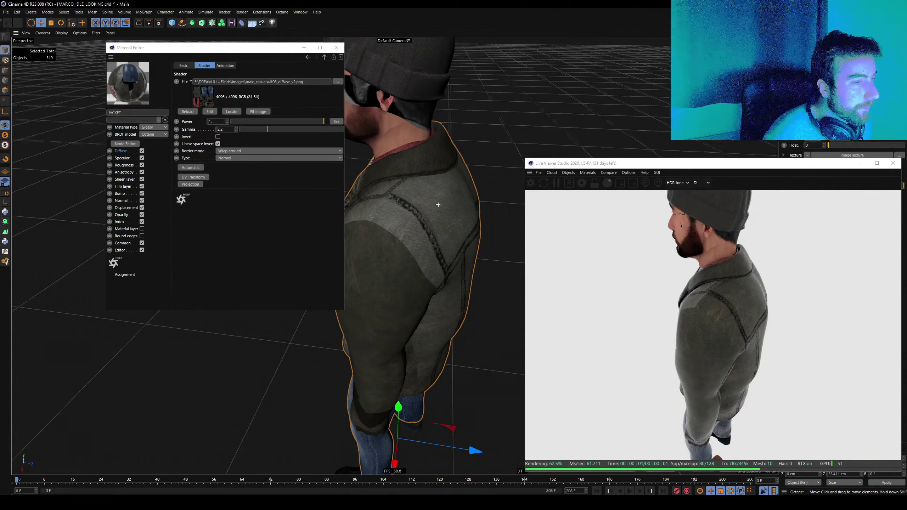
alt+drag(464, 337, 395, 256)
scroll(394, 256, up, 3)
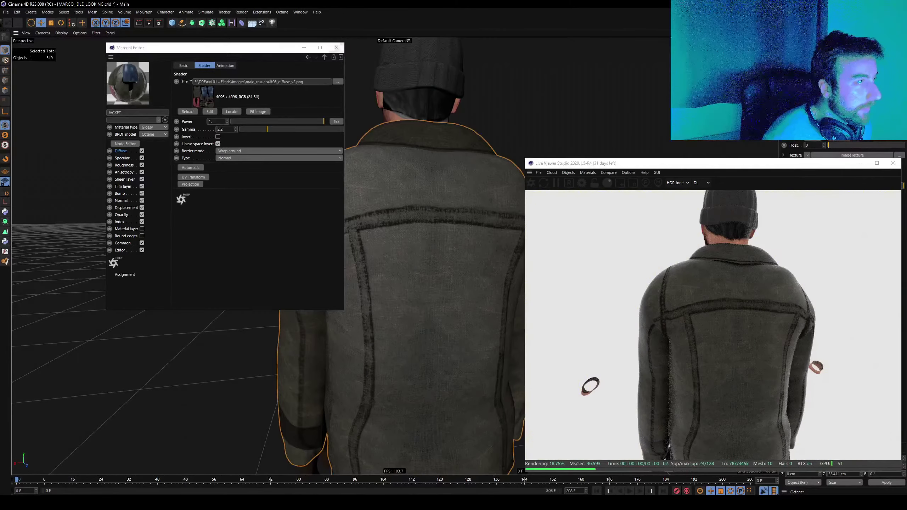
Close the Material Editor and zoom in on the jacket's back.
click(336, 48)
alt+drag(321, 250, 250, 250)
scroll(238, 204, up, 3)
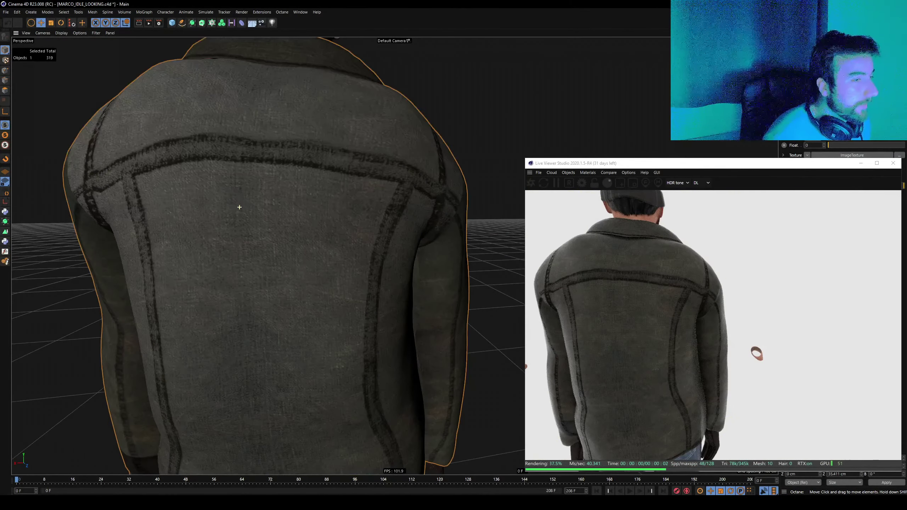
scroll(395, 253, up, 3)
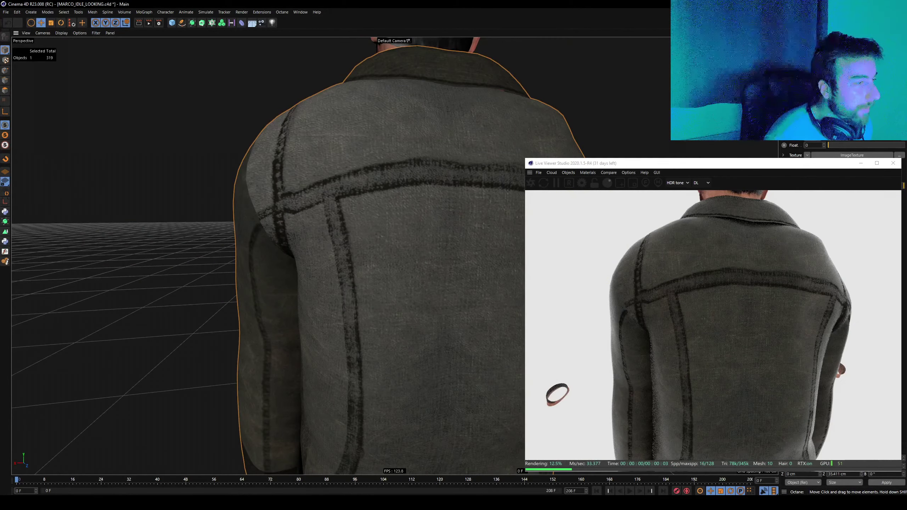
scroll(327, 206, up, 3)
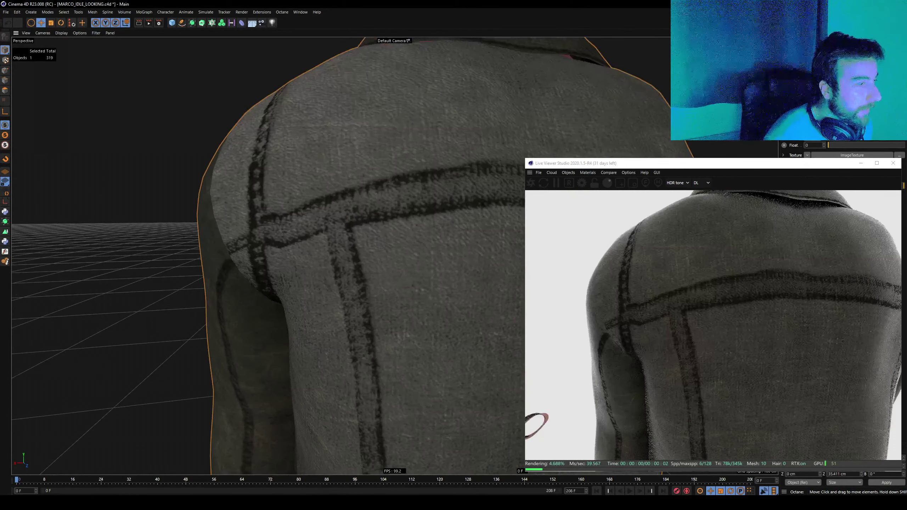
scroll(325, 204, up, 2)
scroll(327, 205, up, 3)
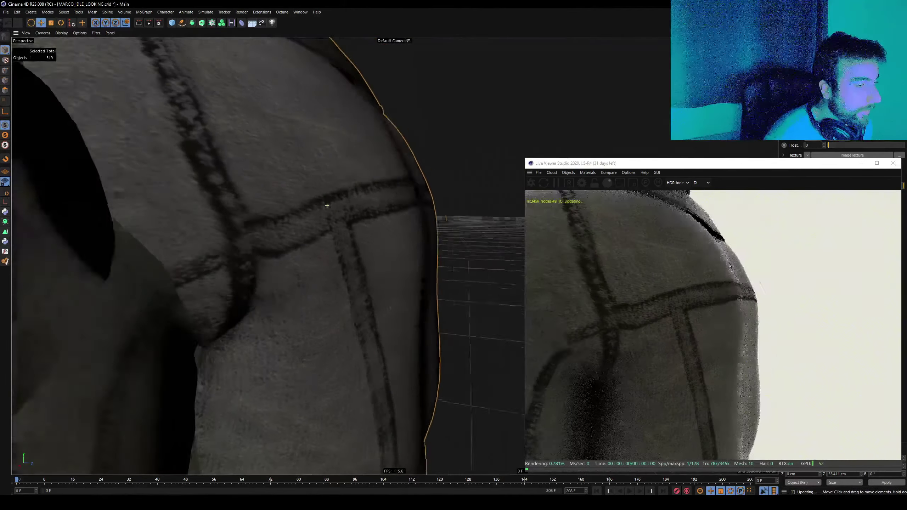
alt+drag(327, 206, 327, 206)
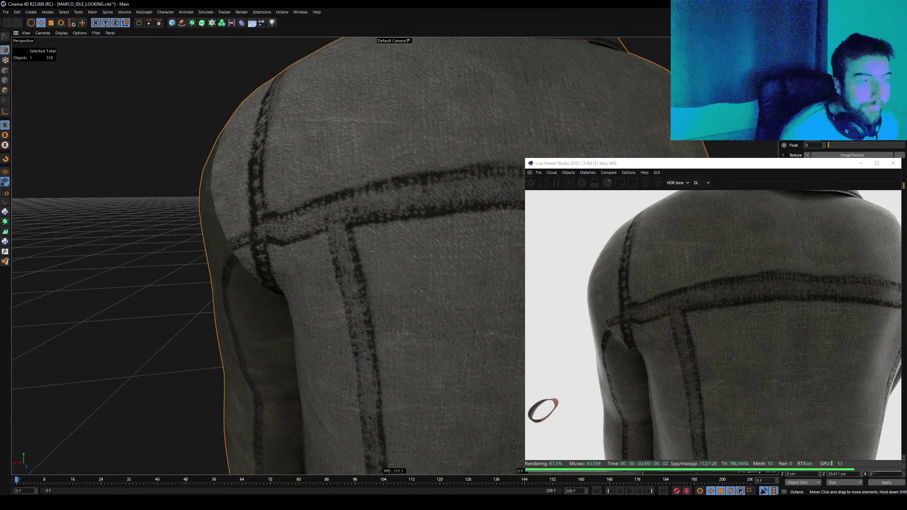
Orbit around the shoulder, sides and front to inspect the retextured jacket seams.
scroll(326, 205, down, 2)
alt+drag(391, 259, 297, 217)
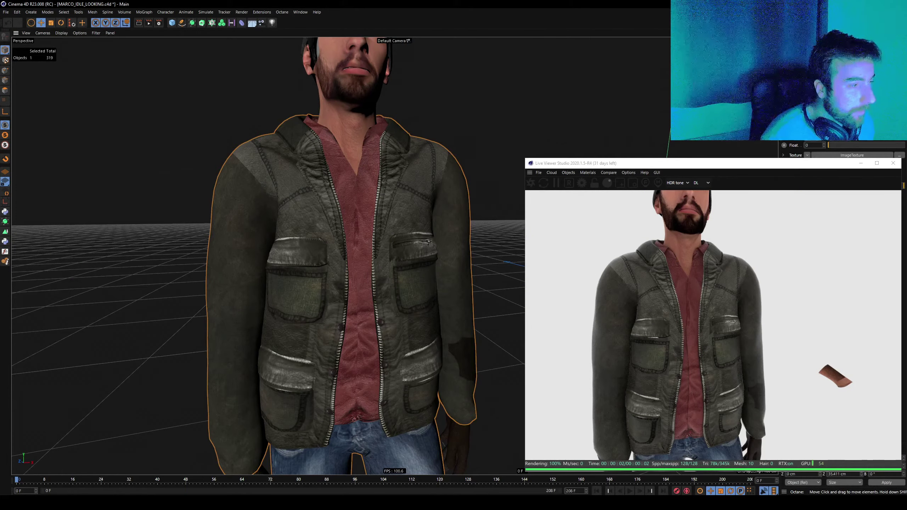
scroll(273, 256, up, 5)
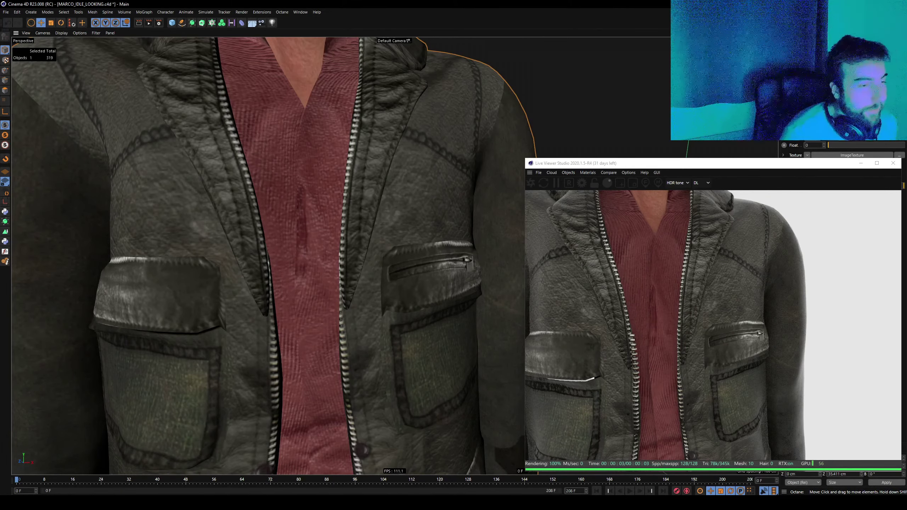
scroll(274, 255, down, 5)
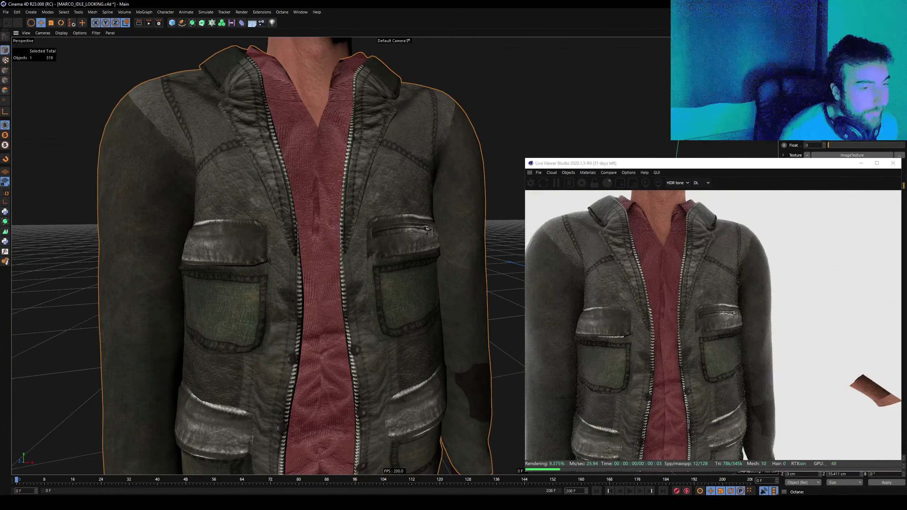
scroll(428, 239, up, 5)
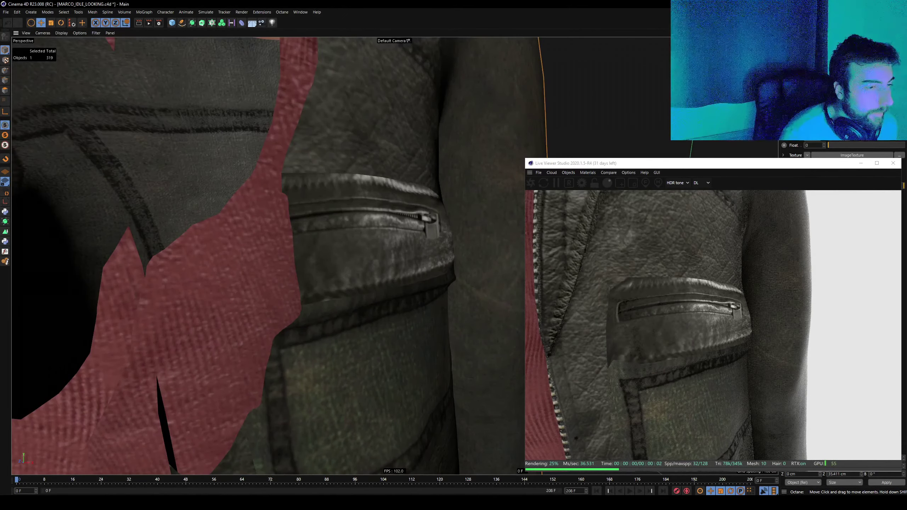
scroll(266, 255, down, 3)
scroll(266, 256, down, 3)
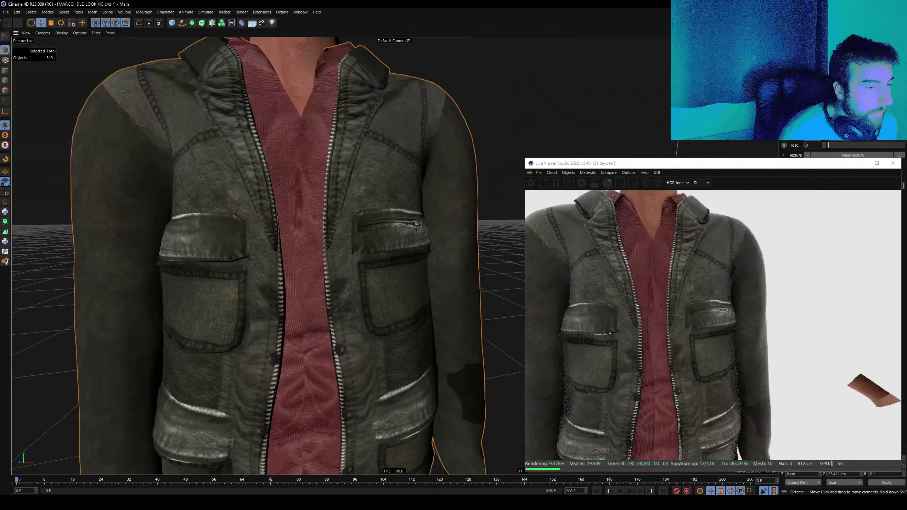
alt+drag(266, 256, 443, 243)
alt+drag(322, 250, 250, 250)
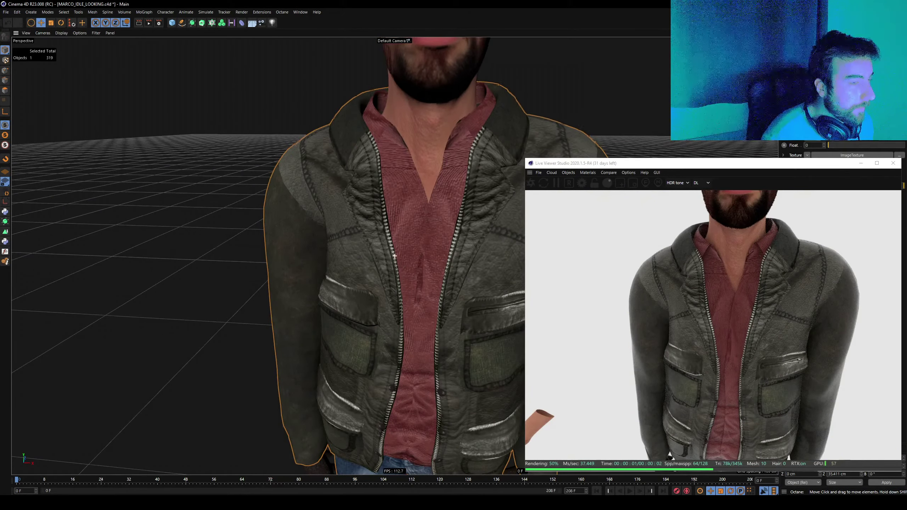
mouse_move(410, 108)
alt+mouse_down()
mouse_move(425, 209)
mouse_move(411, 108)
alt+mouse_up()
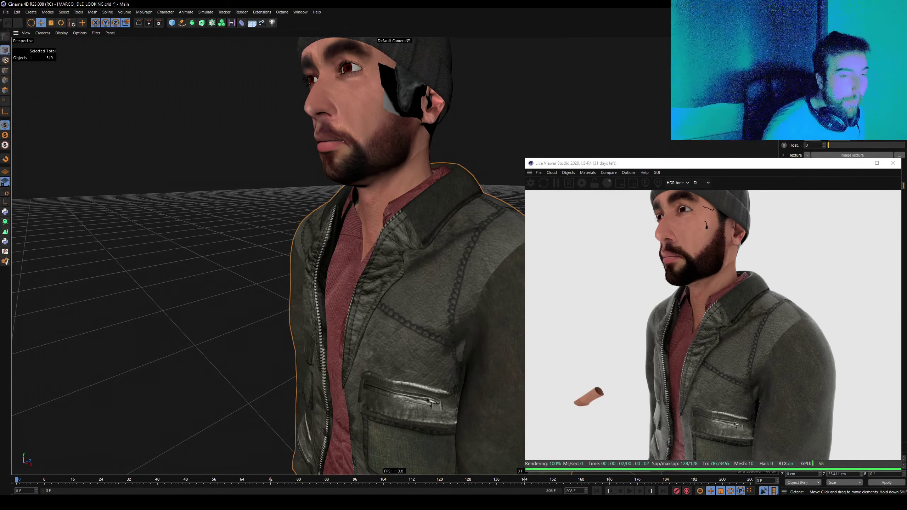
Orbit to the jacket's front and zoom in on the chest pocket.
alt+drag(250, 243, 361, 242)
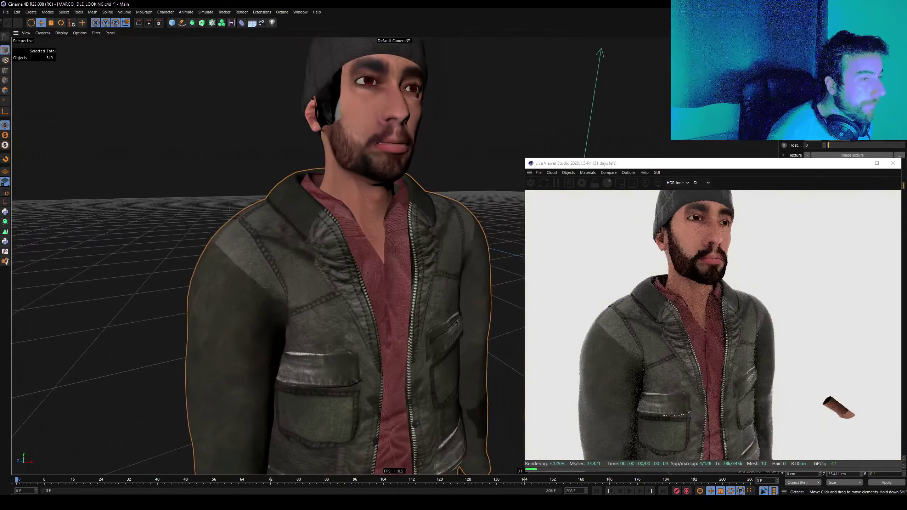
scroll(352, 242, up, 5)
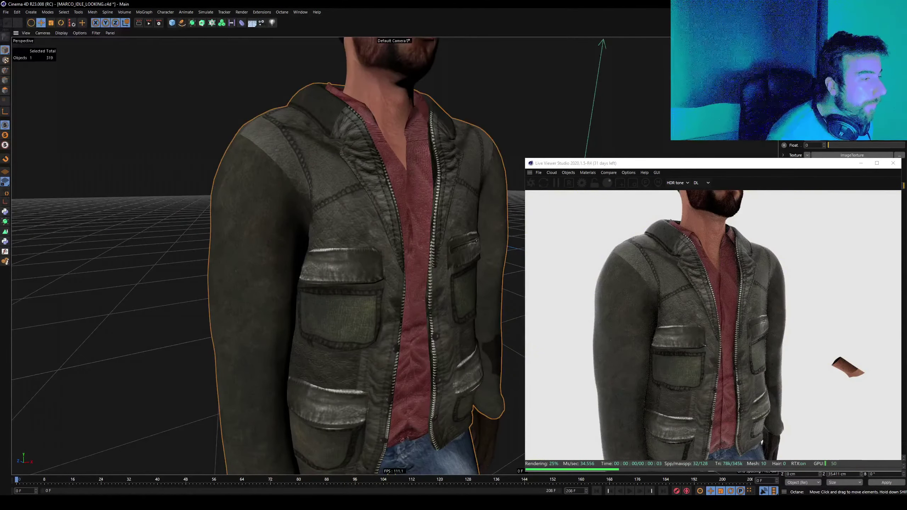
scroll(337, 255, up, 3)
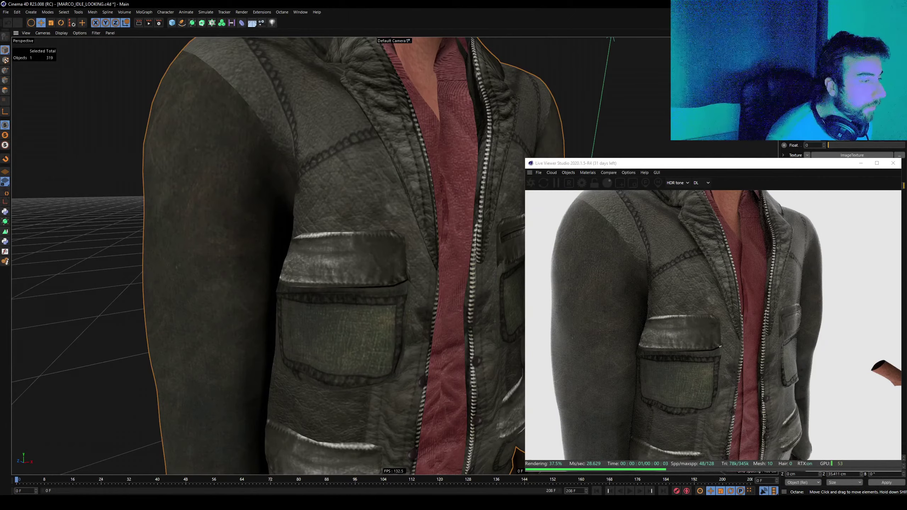
Return to Photoshop and select the middle leather pocket piece's group.
key(alt+Tab)
alt+scroll(428, 322, up, 2)
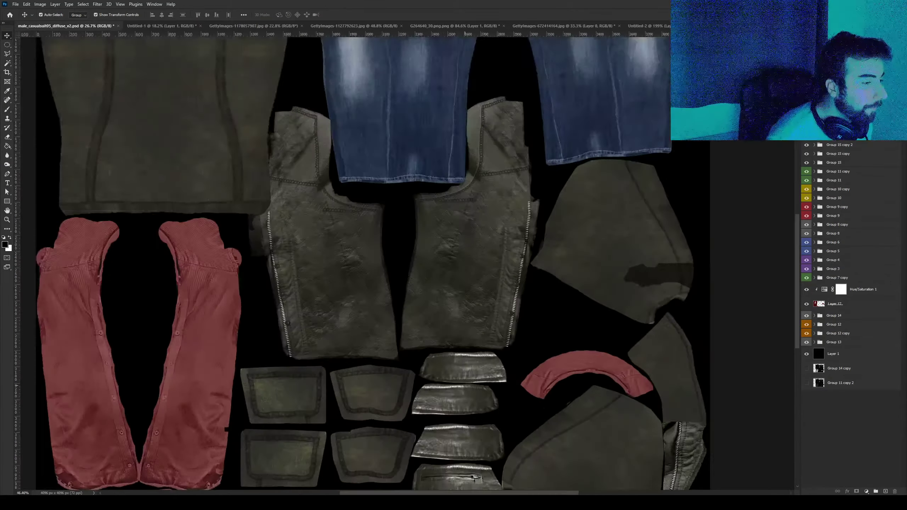
alt+scroll(429, 322, up, 1)
alt+scroll(429, 321, up, 1)
alt+scroll(428, 321, up, 1)
alt+scroll(429, 384, up, 3)
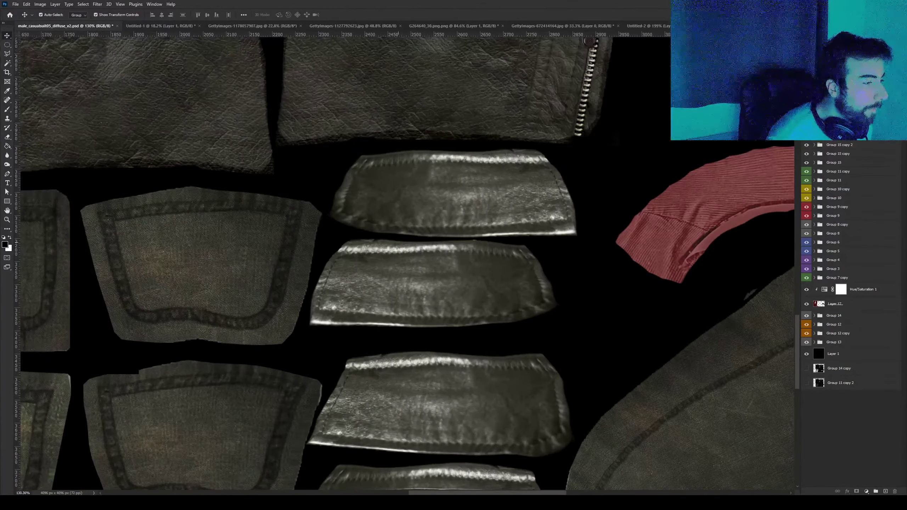
click(428, 282)
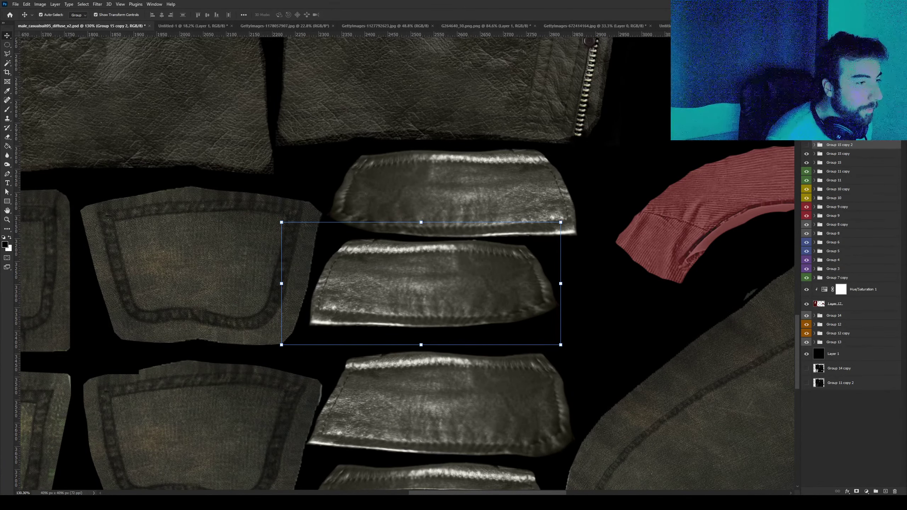
Rename the pocket piece's group to POCKET_2.
key(ctrl+comma)
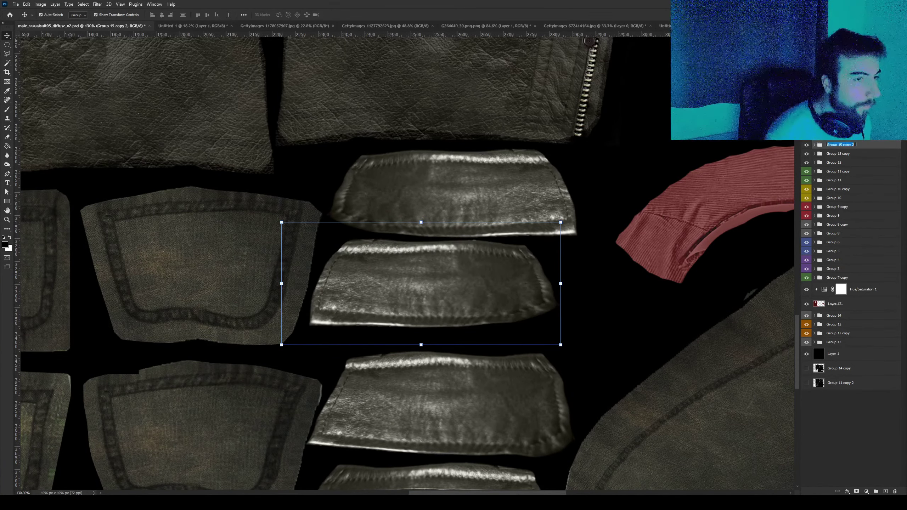
text(pock)
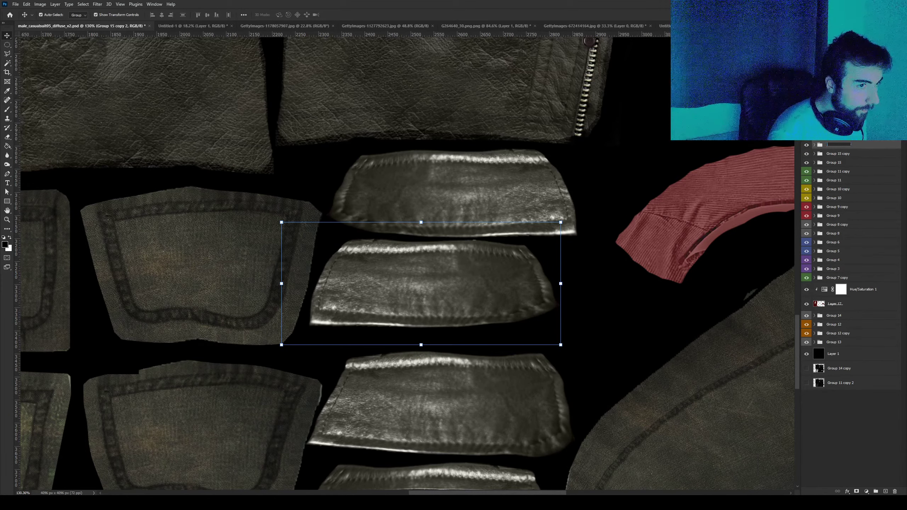
key(BackSpace)
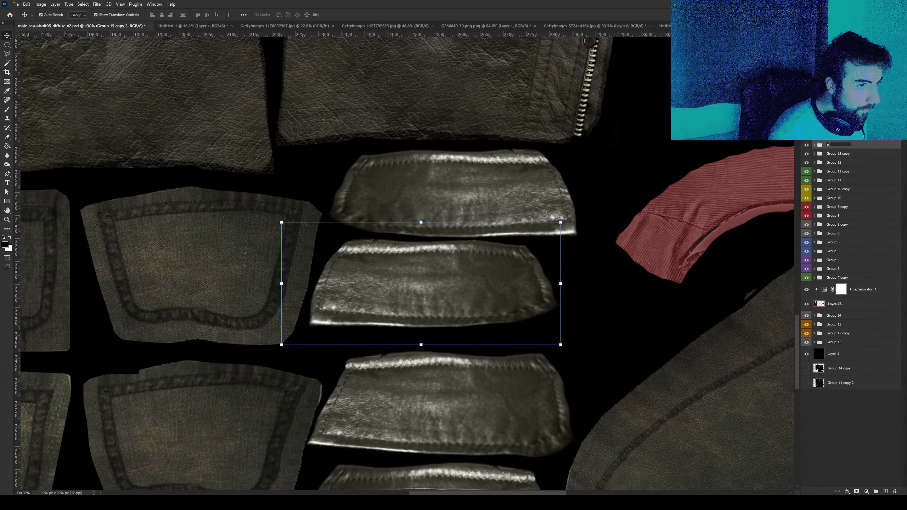
text(OCKET 2)
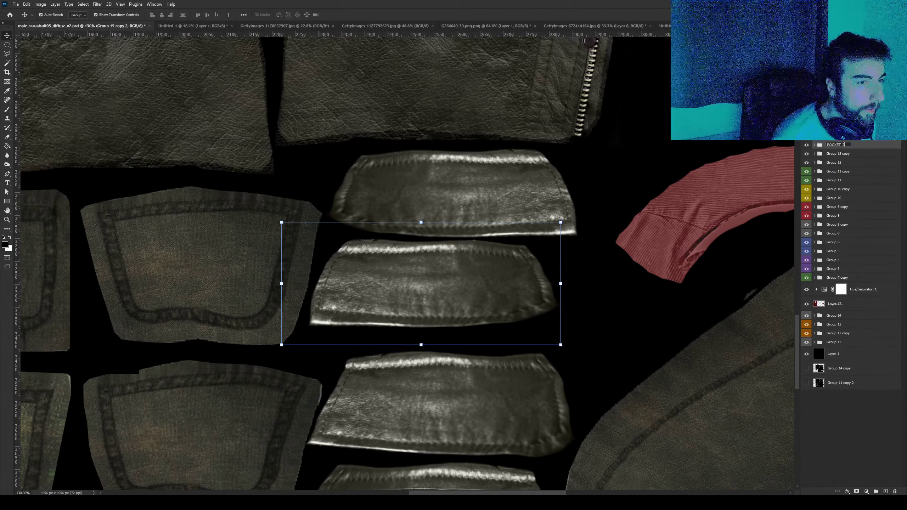
key(BackSpace)
text(2)
key(Return)
alt+scroll(429, 322, down, 3)
Expand POCKET_2, check Layer 18's effect, and duplicate it as Layer 18 copy.
alt+scroll(428, 322, down, 3)
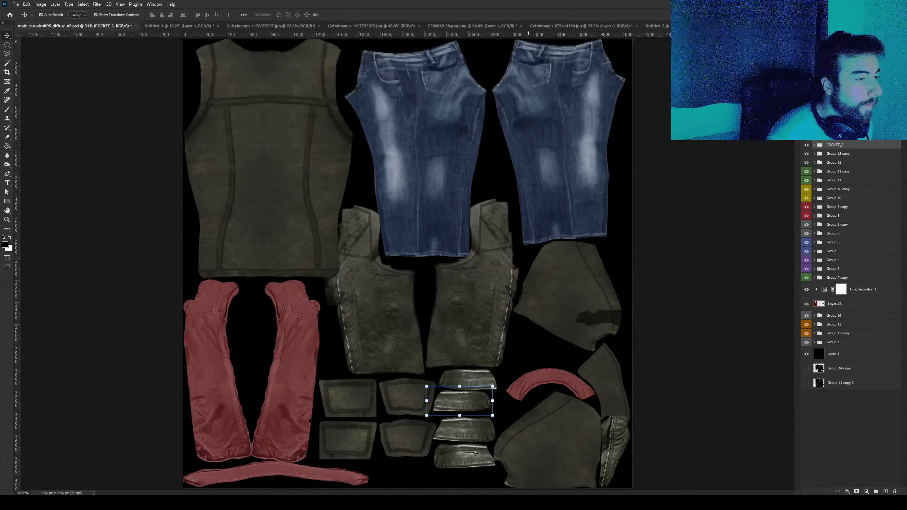
alt+scroll(429, 322, up, 2)
alt+scroll(429, 322, up, 3)
alt+scroll(449, 371, up, 4)
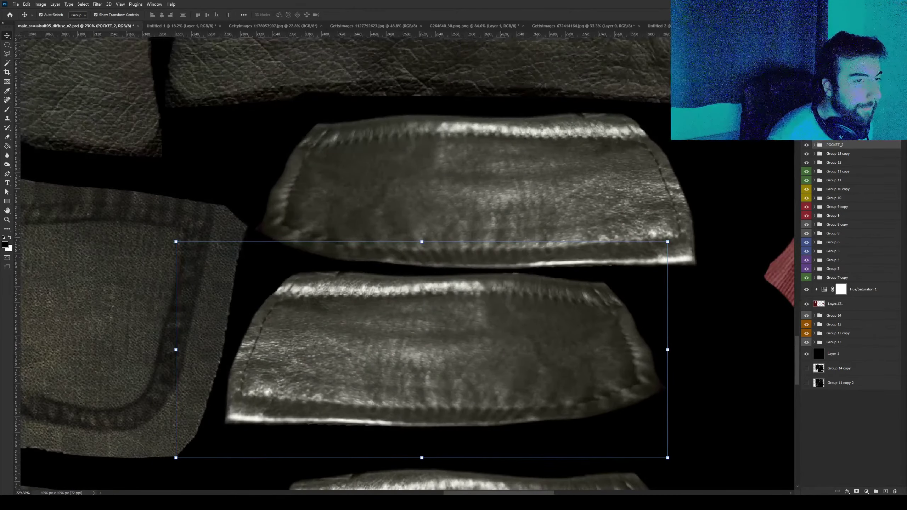
click(814, 144)
click(857, 171)
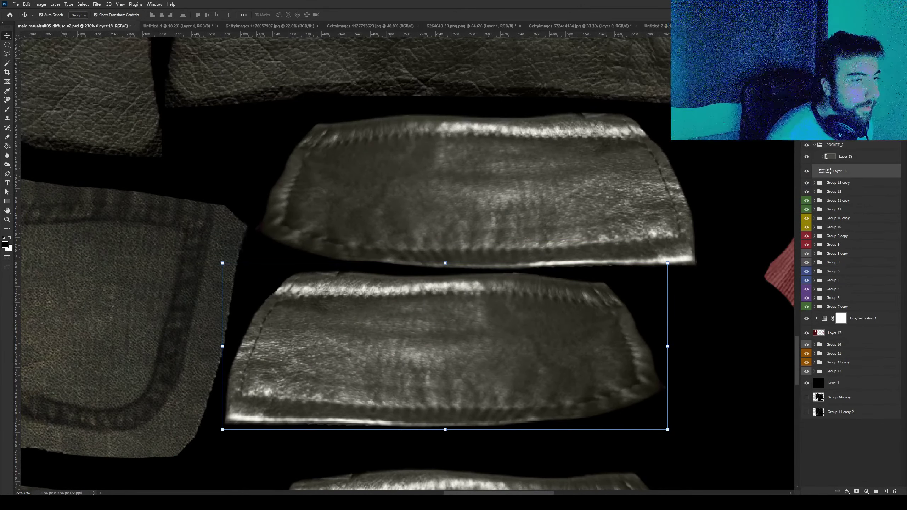
click(807, 171)
click(806, 170)
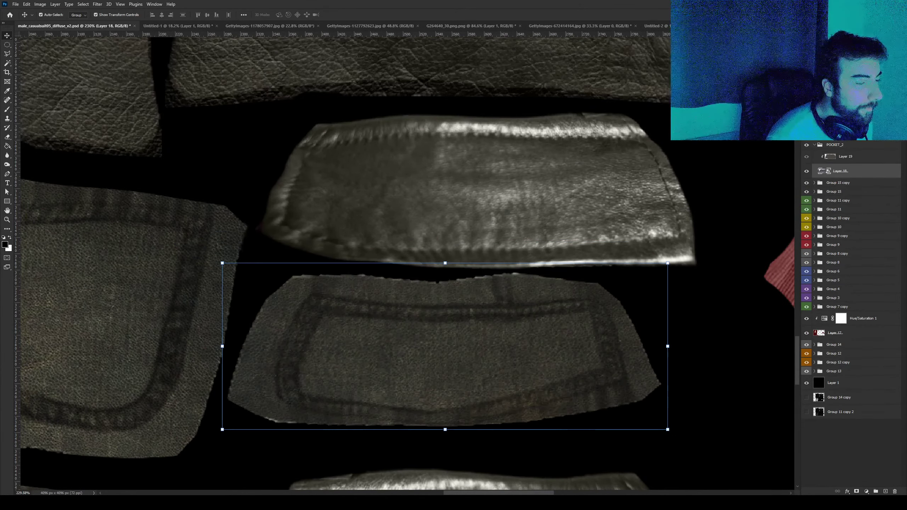
key(ctrl+j)
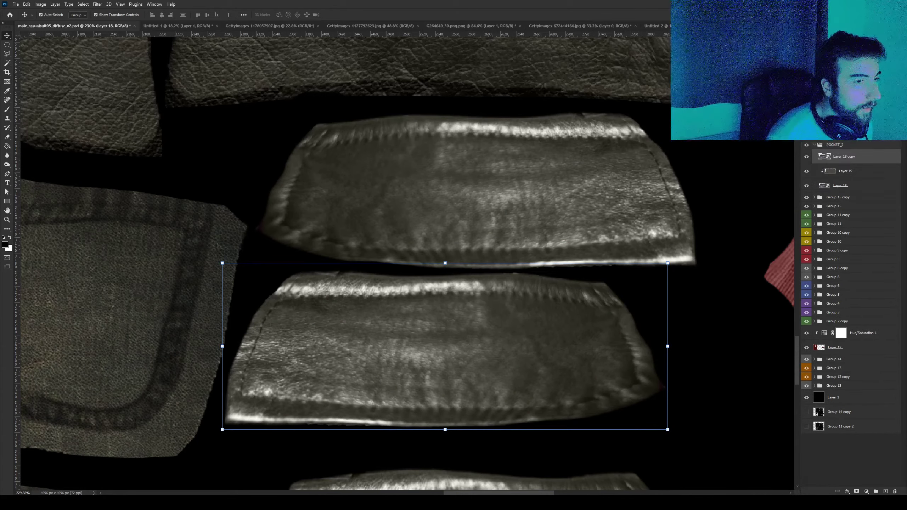
alt+scroll(454, 465, up, 2)
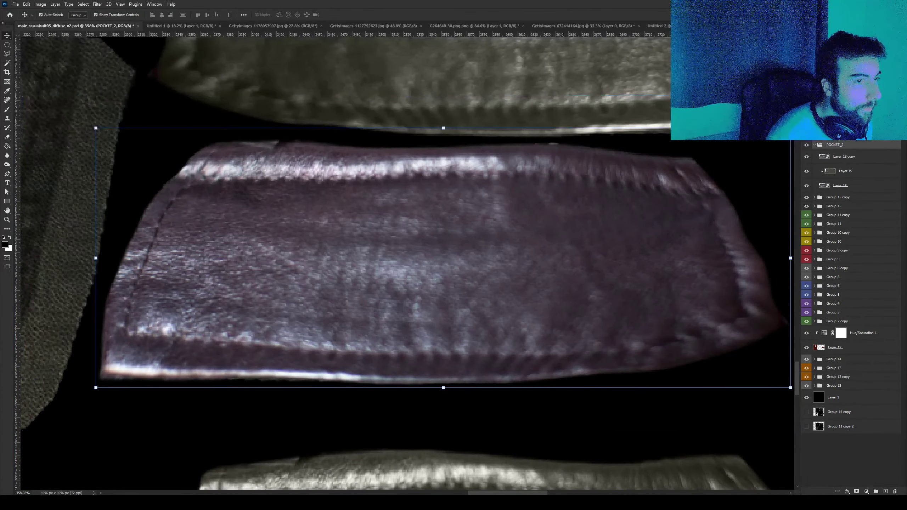
alt+scroll(345, 243, down, 3)
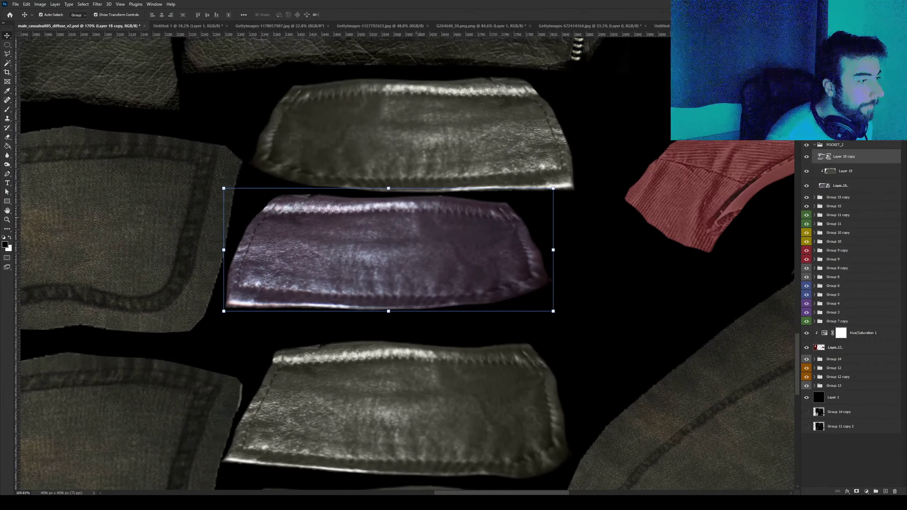
Try a Levels darkening on the purple pocket copy, undo it, and compare visibility.
click(26, 4)
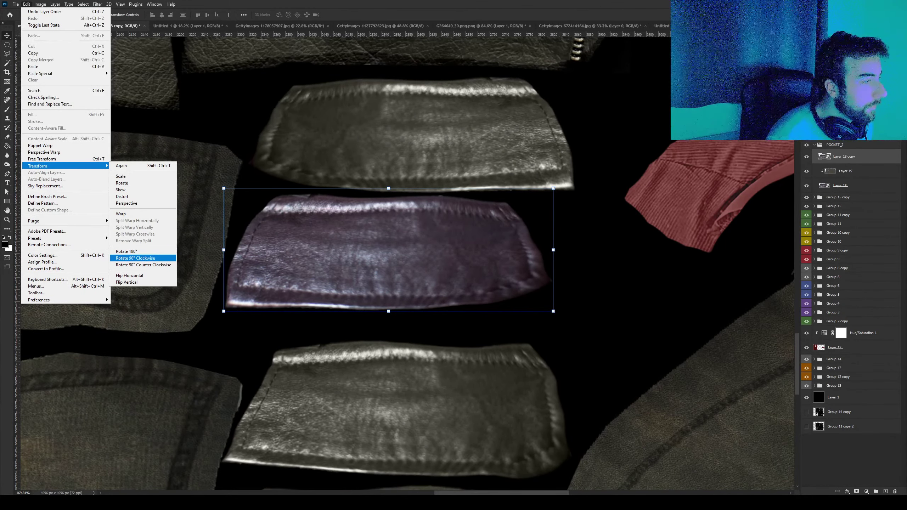
click(40, 4)
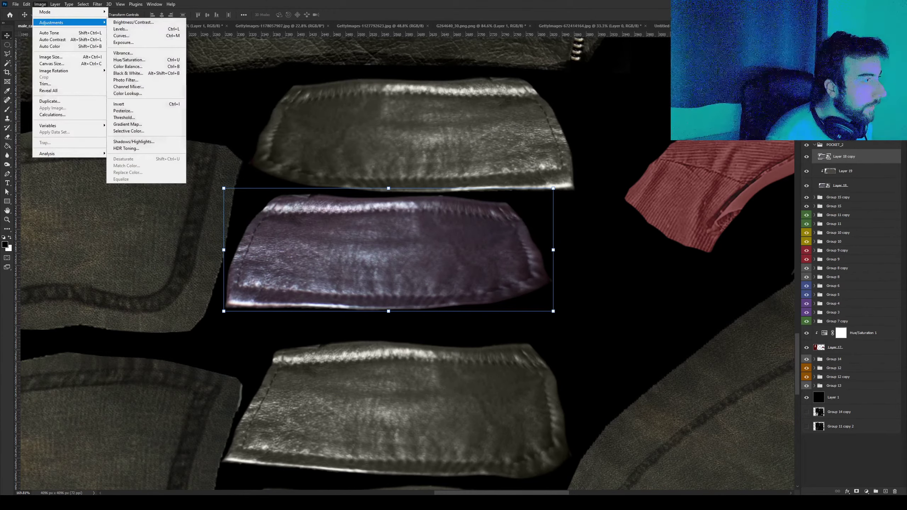
click(172, 29)
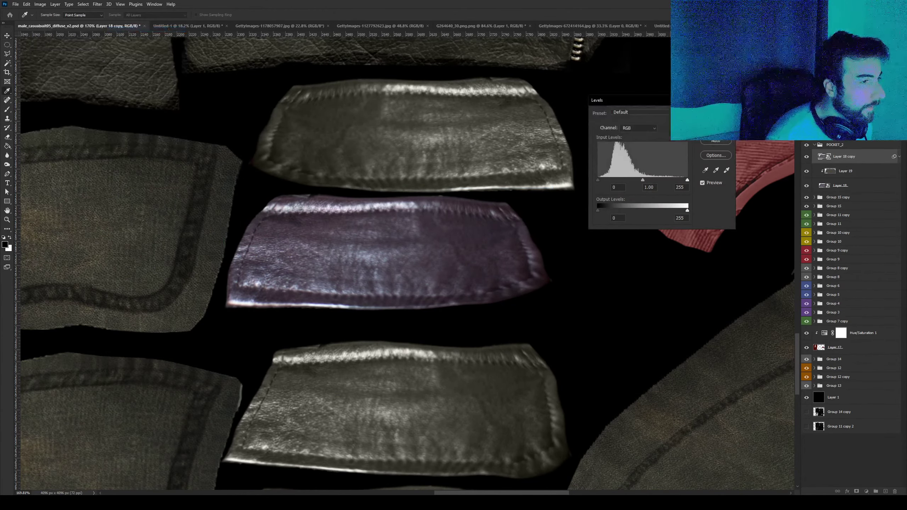
drag(687, 211, 638, 210)
key(Return)
key(v)
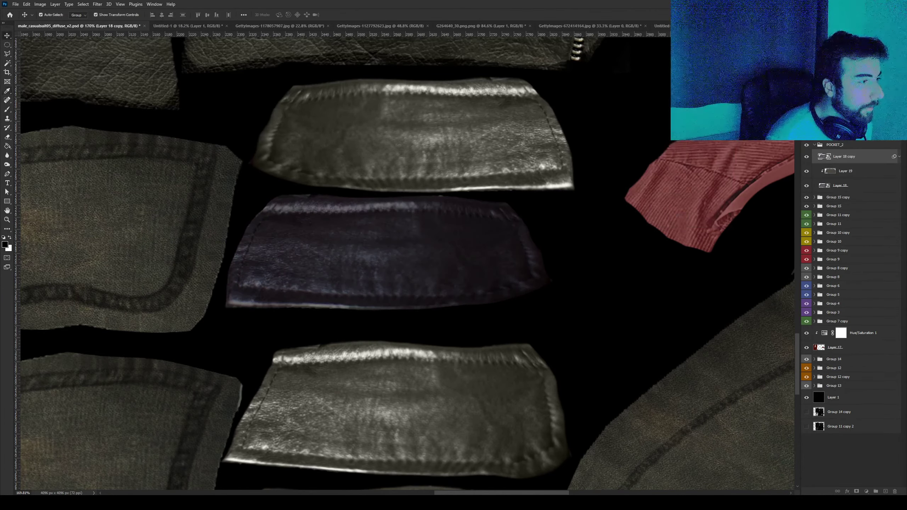
key(ctrl+z)
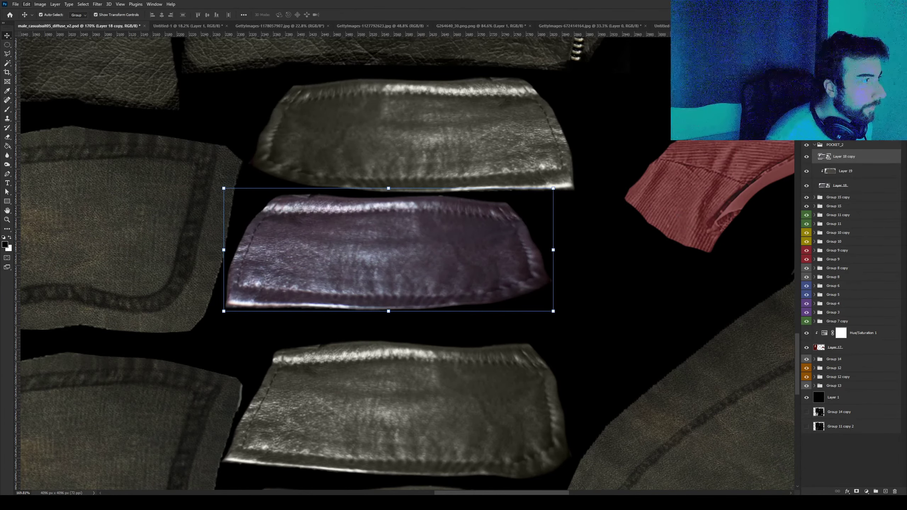
click(26, 4)
mouse_move(38, 166)
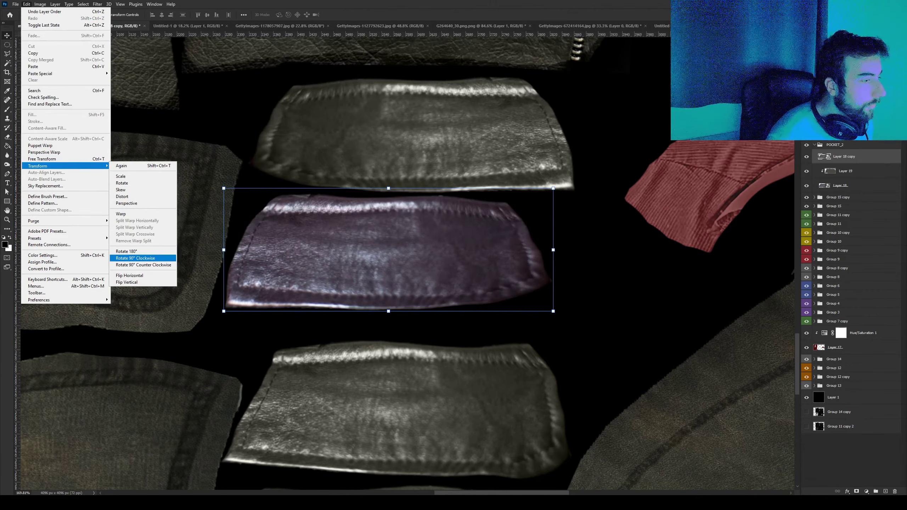
click(130, 275)
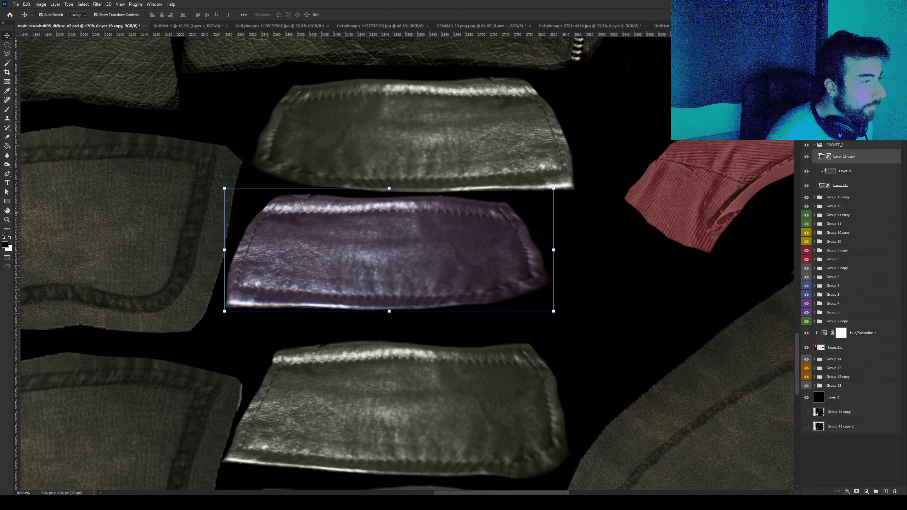
click(806, 156)
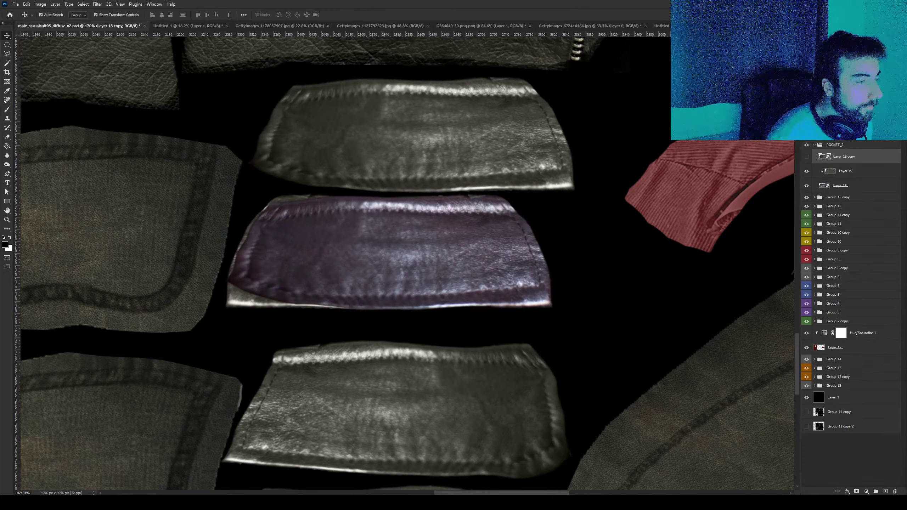
click(807, 156)
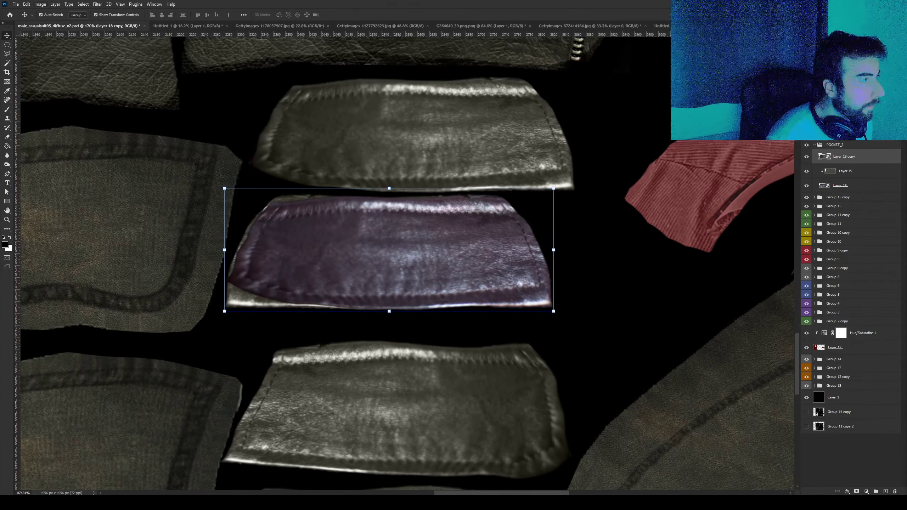
Warp the purple pocket copy to fit the middle leather pocket's outline and apply it.
click(26, 4)
mouse_move(42, 165)
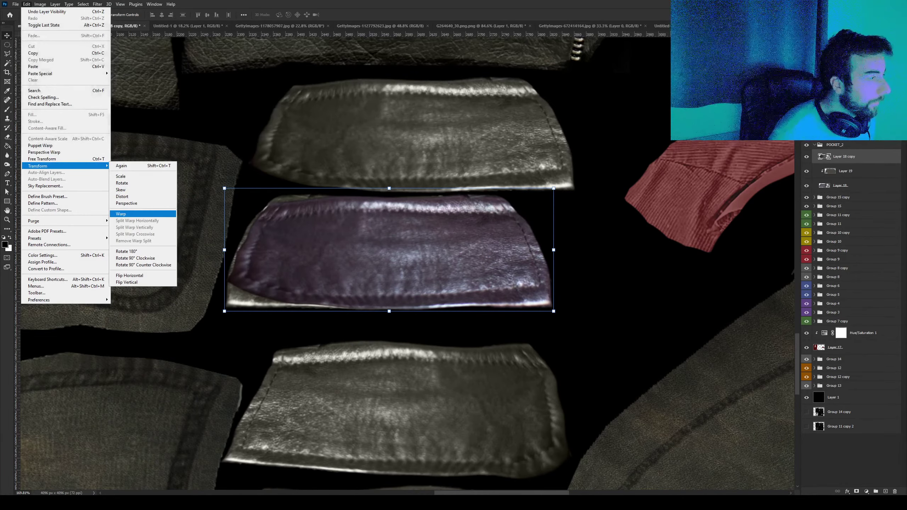
click(121, 214)
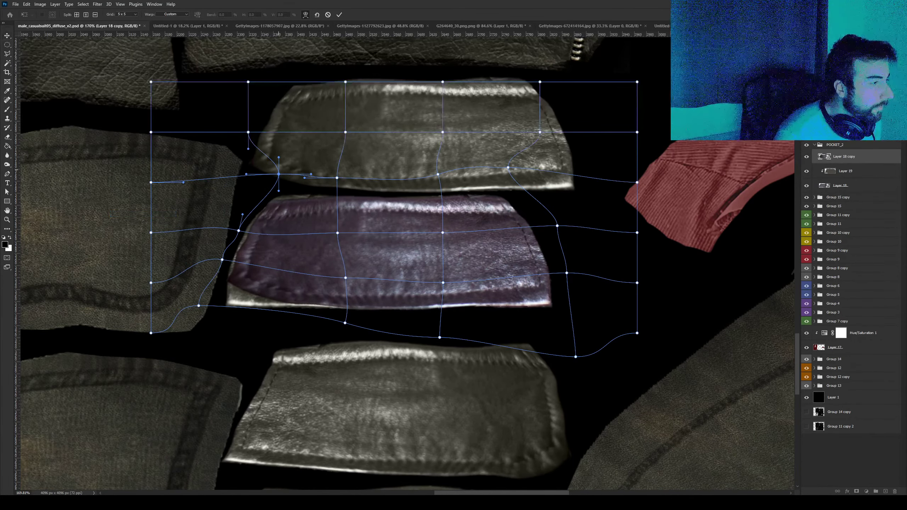
drag(279, 174, 283, 161)
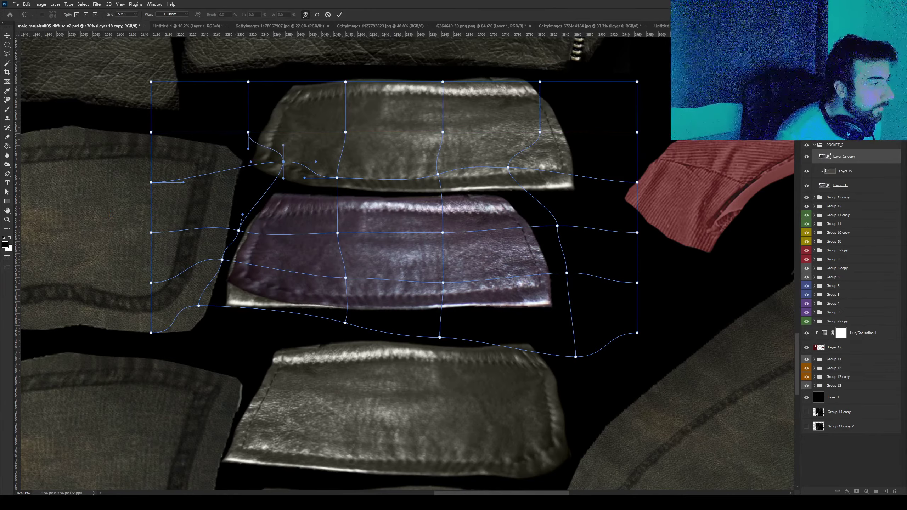
drag(238, 231, 237, 219)
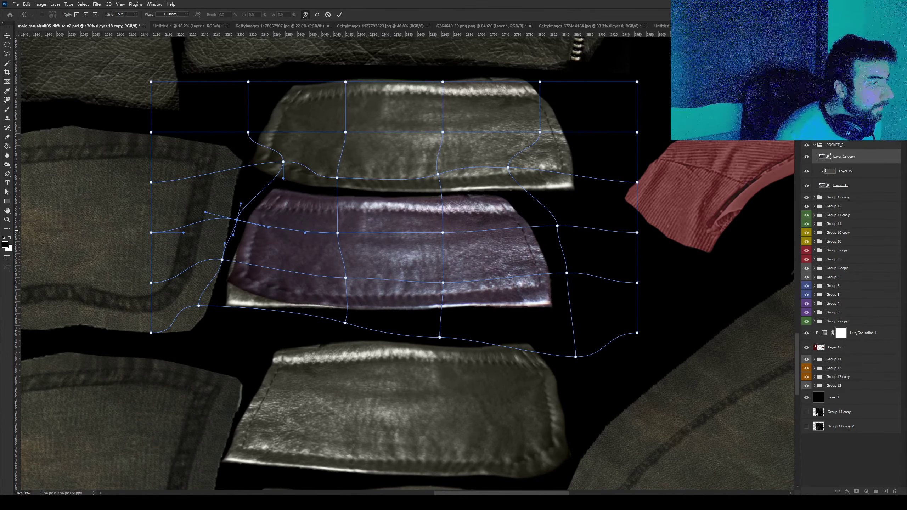
drag(438, 174, 439, 172)
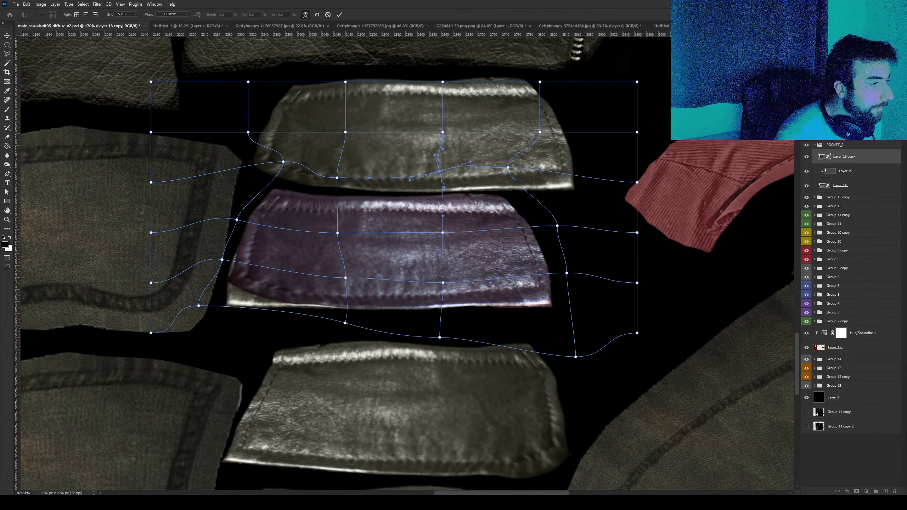
mouse_move(508, 167)
mouse_down()
mouse_move(502, 191)
mouse_move(511, 179)
mouse_move(439, 172)
mouse_up()
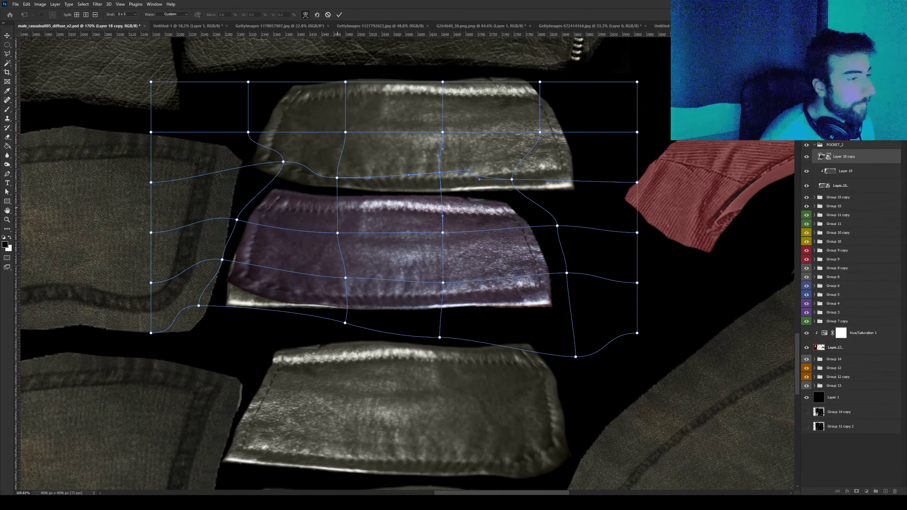
key(Return)
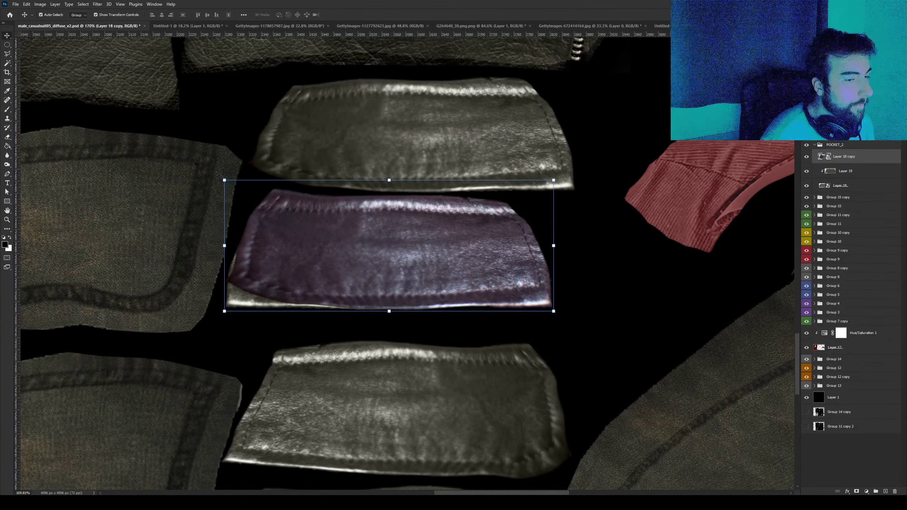
Hide the pocket copy with an inverted layer mask, clipping a Layer 19 copy above it.
key(ctrl+shift+m)
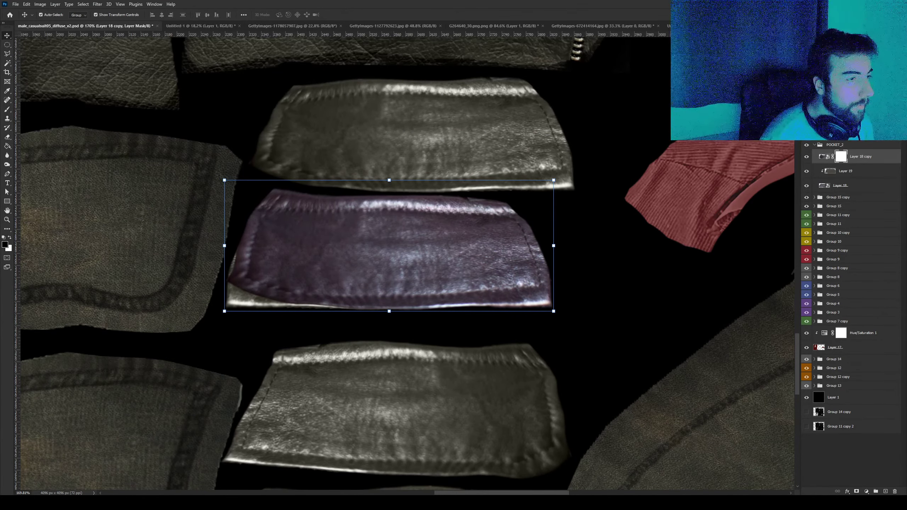
key(ctrl+i)
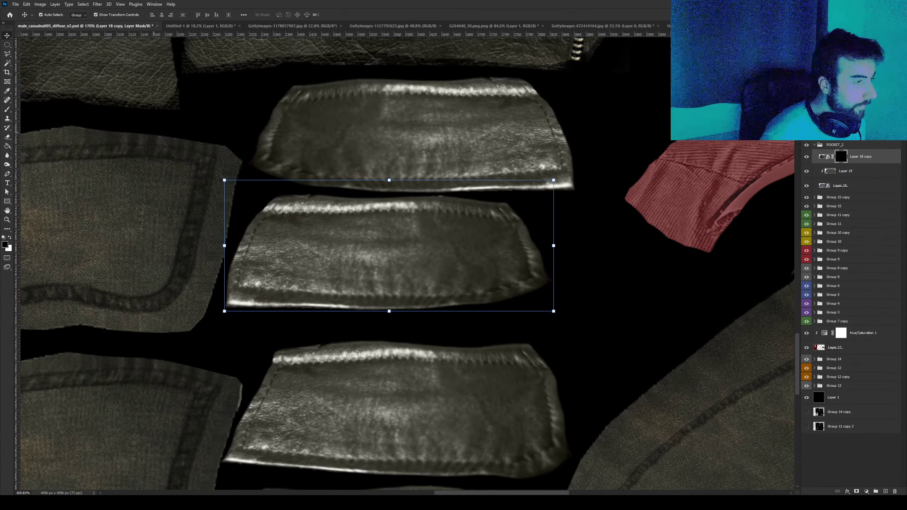
key(b)
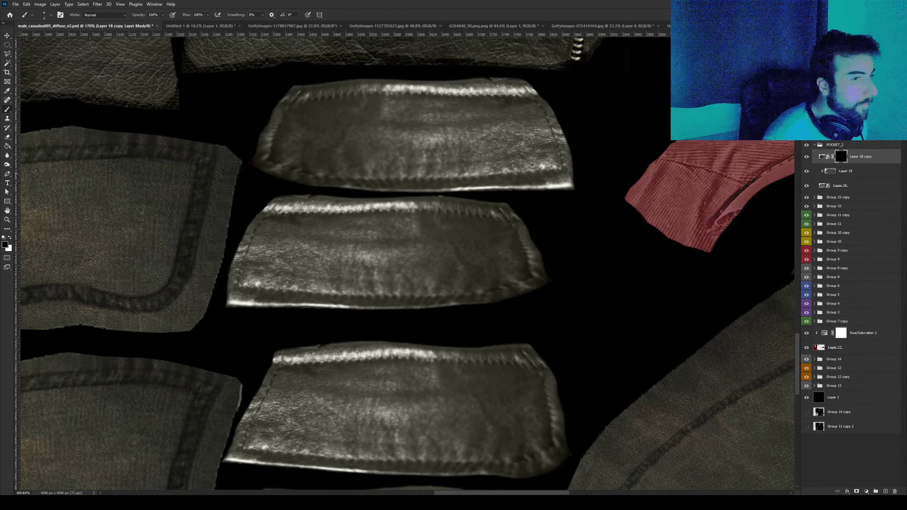
alt+drag(846, 171, 857, 150)
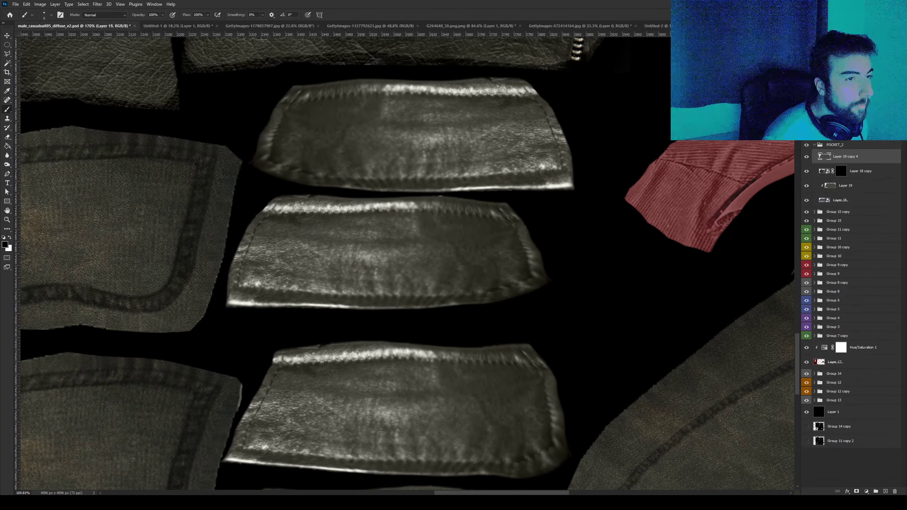
key(ctrl+alt+g)
click(841, 170)
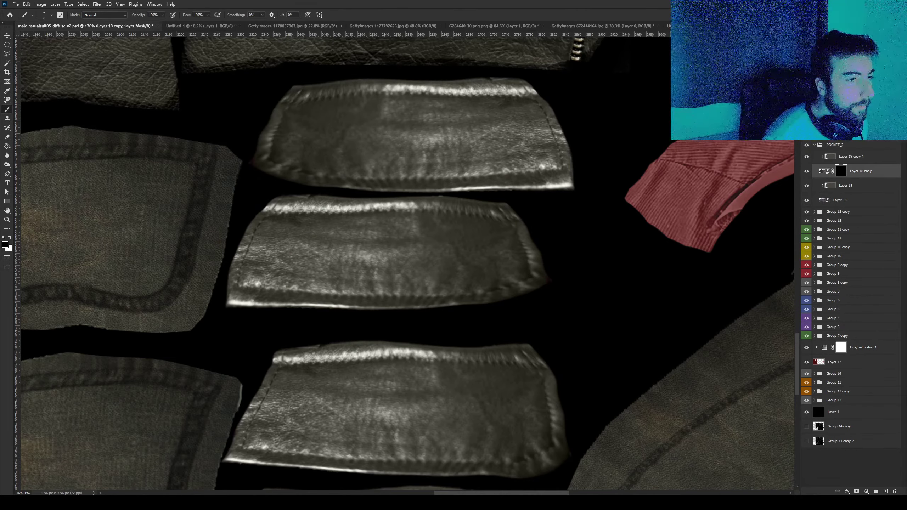
With a larger white brush, paint the mask along the middle piece's bright top edge.
alt+scroll(267, 233, up, 2)
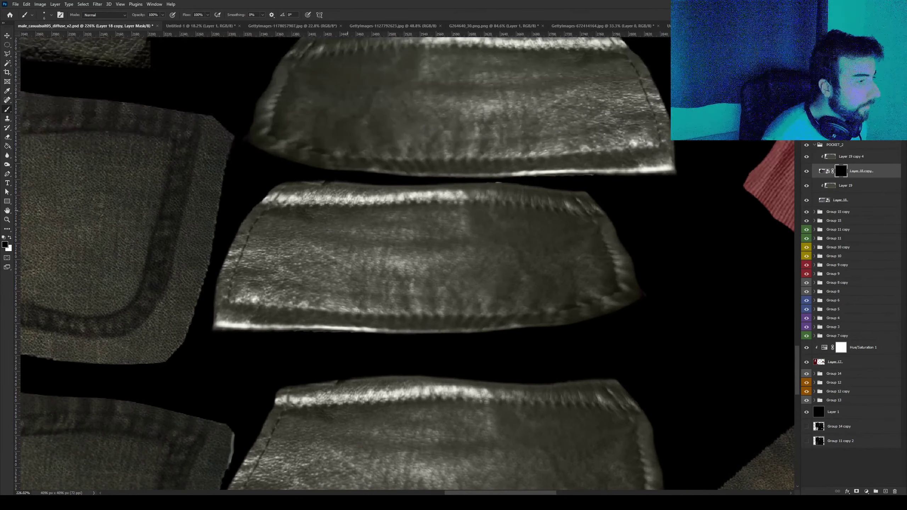
key(x)
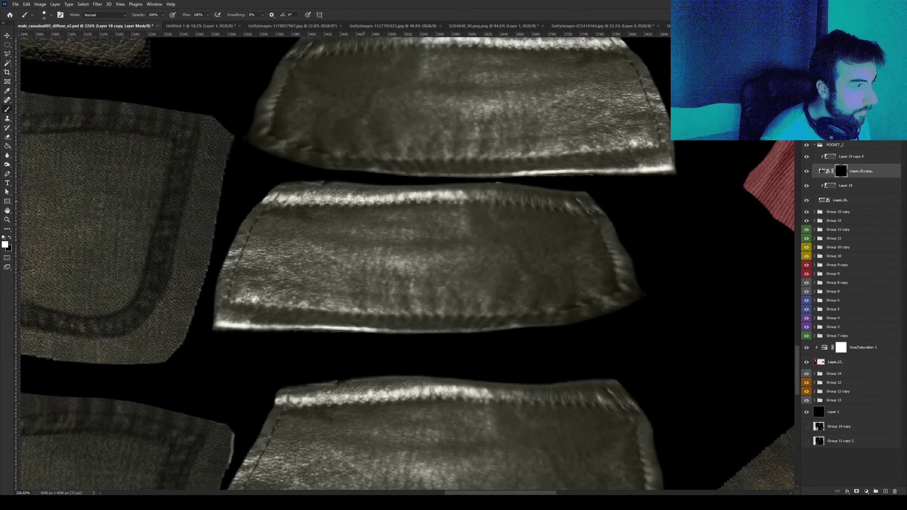
right_click(362, 198)
key(Return)
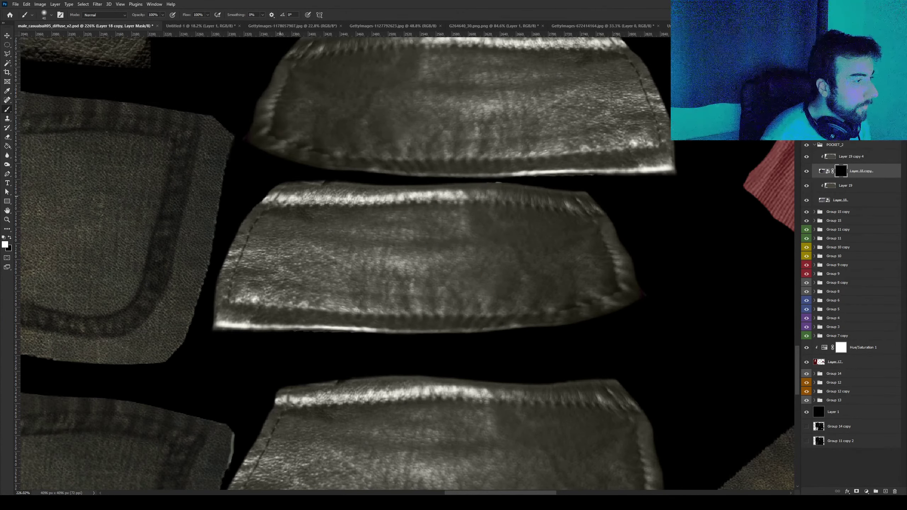
drag(281, 195, 392, 196)
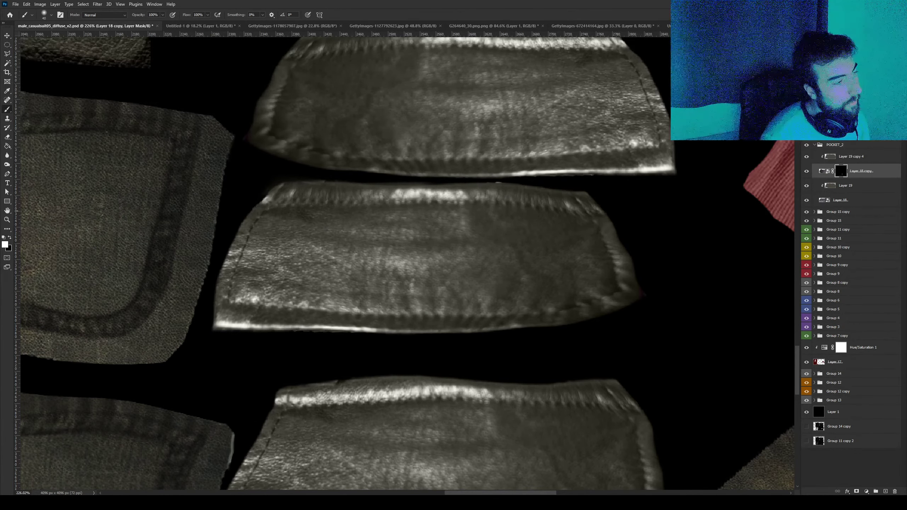
mouse_move(271, 197)
mouse_down()
mouse_move(256, 198)
mouse_move(307, 197)
mouse_up()
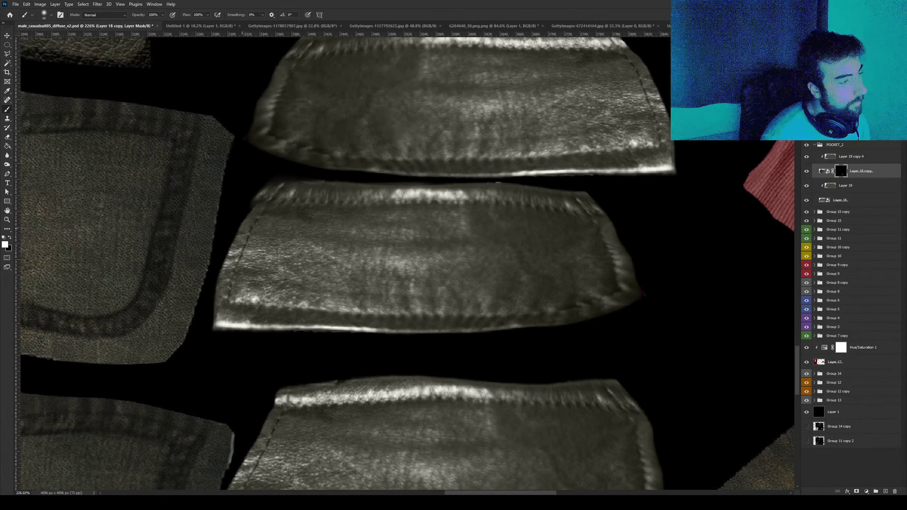
Refine the top-left edge of the mask with a smaller brush stroke.
key(x)
alt+scroll(259, 196, up, 2)
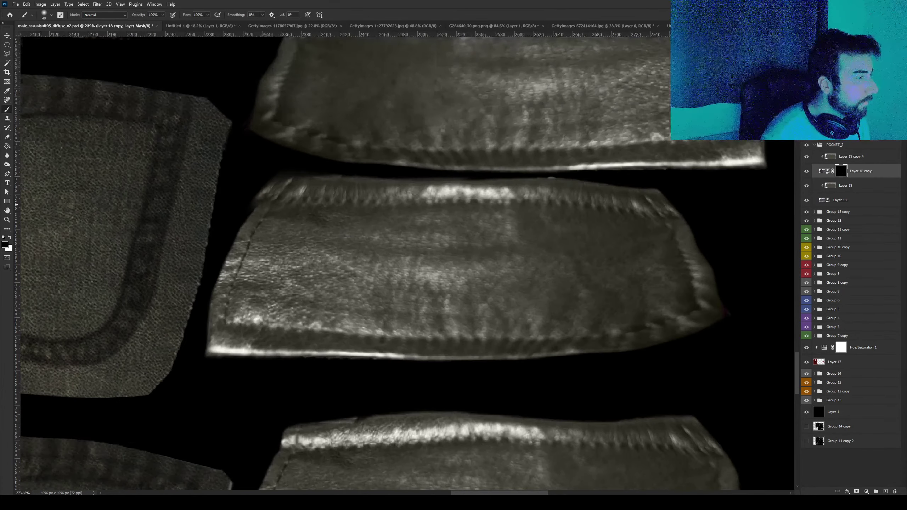
key(bracketleft)
key(bracketleft)
key(bracketleft)
mouse_move(266, 190)
mouse_down()
mouse_move(277, 179)
mouse_move(259, 201)
mouse_move(270, 190)
mouse_up()
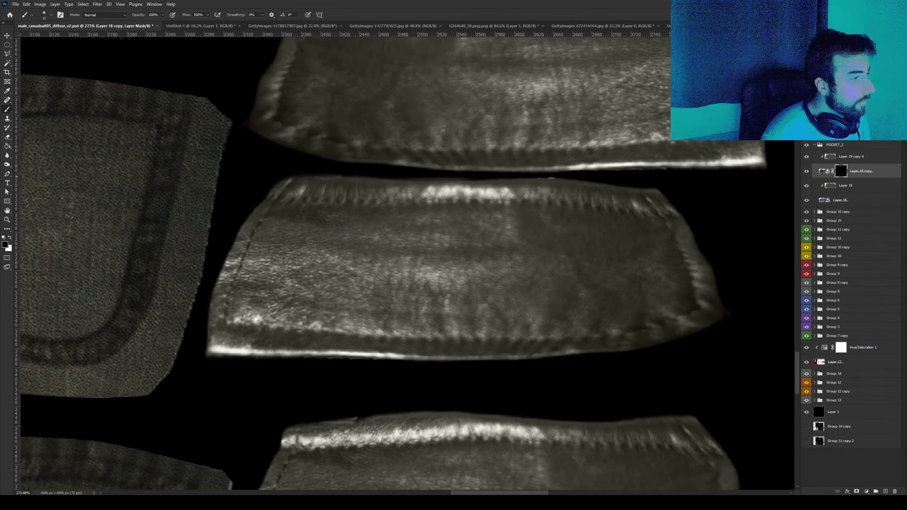
key(ctrl+z)
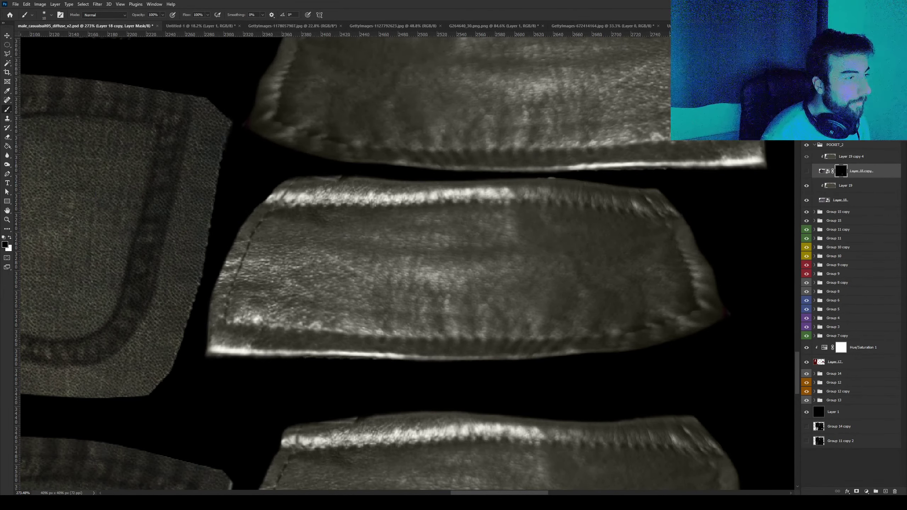
key(ctrl+shift+z)
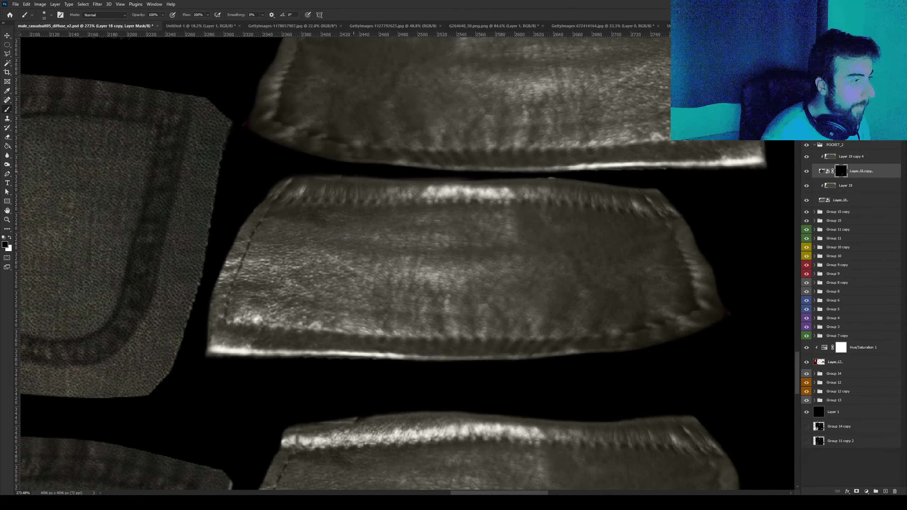
Tone down the bright top edge on the right, then target the layer pixels.
drag(383, 179, 471, 179)
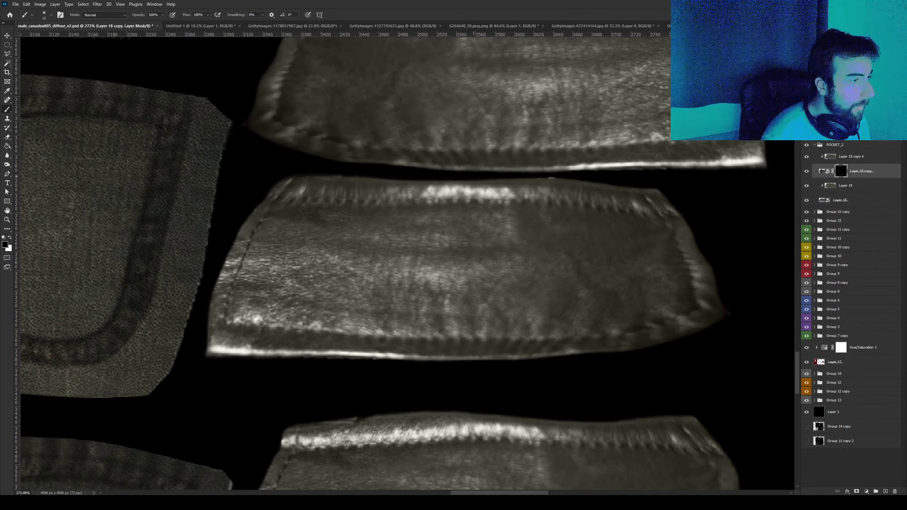
alt+scroll(429, 268, down, 3)
alt+scroll(428, 267, down, 2)
alt+scroll(429, 268, up, 1)
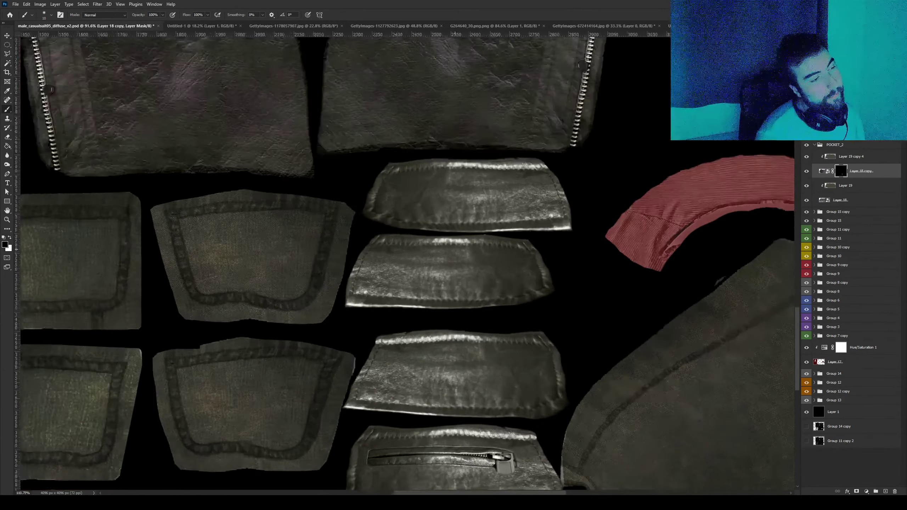
alt+scroll(429, 267, up, 4)
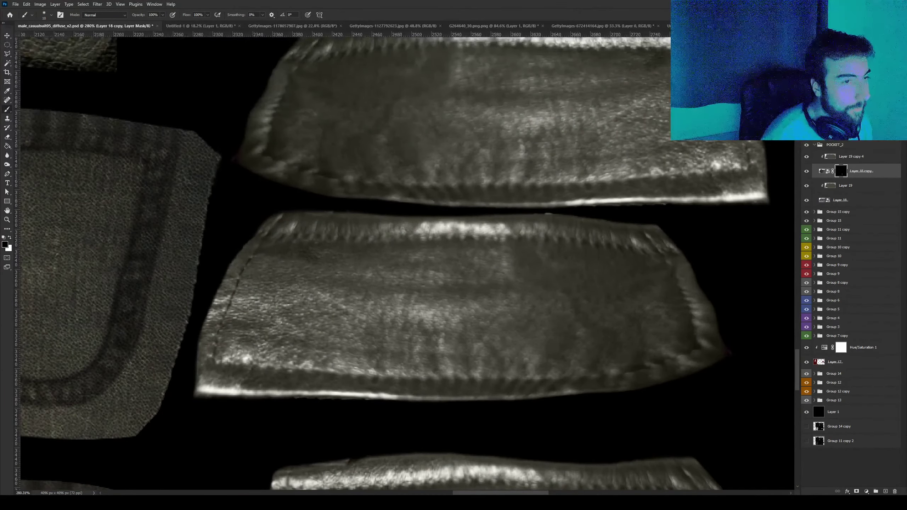
key(ctrl+2)
Duplicate the pocket copy layer and shift it slightly right.
alt+drag(861, 171, 860, 152)
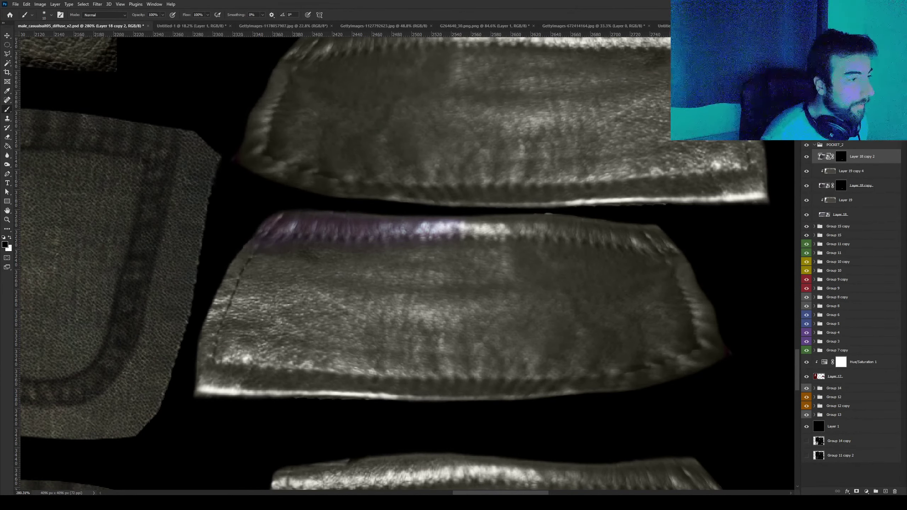
key(v)
mouse_move(395, 214)
mouse_down()
mouse_move(416, 215)
mouse_move(357, 214)
mouse_move(486, 215)
mouse_up()
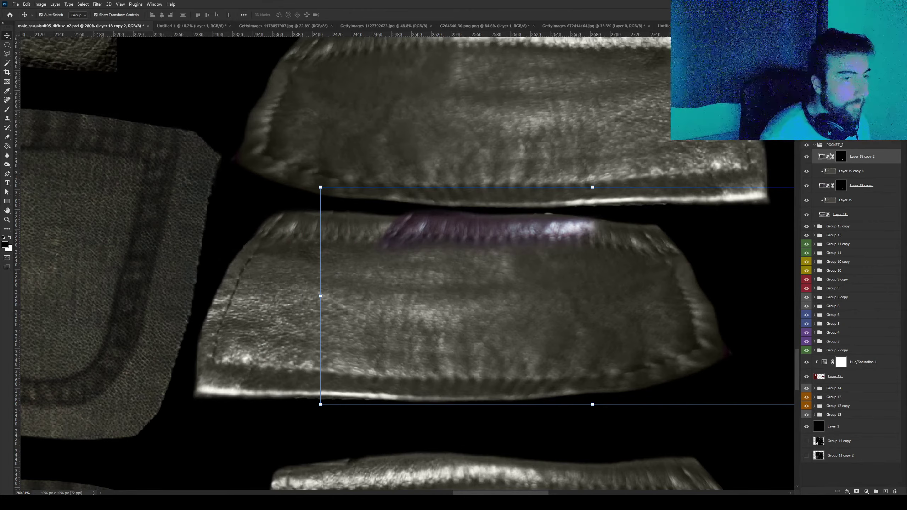
key(alt+bracketright)
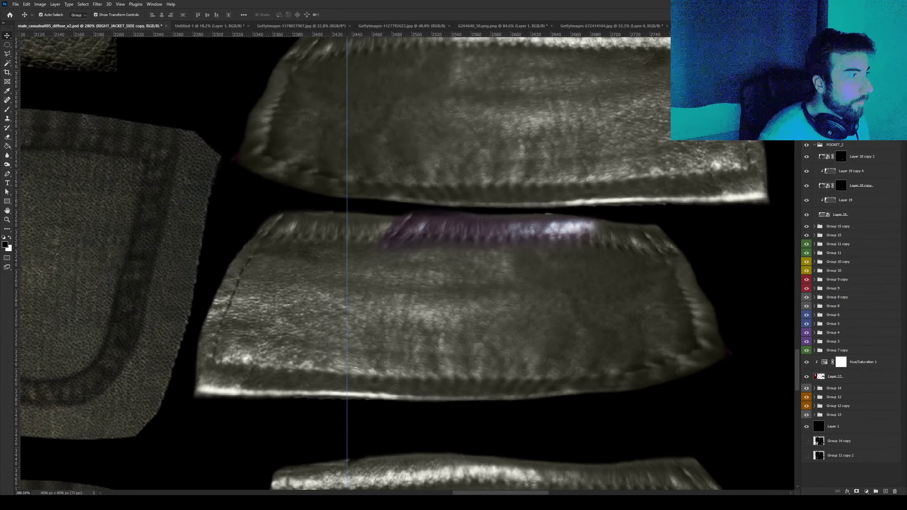
Clip a Layer 19 copy to Layer 18 copy 2 and mask out the top seam highlight.
key(ctrl+j)
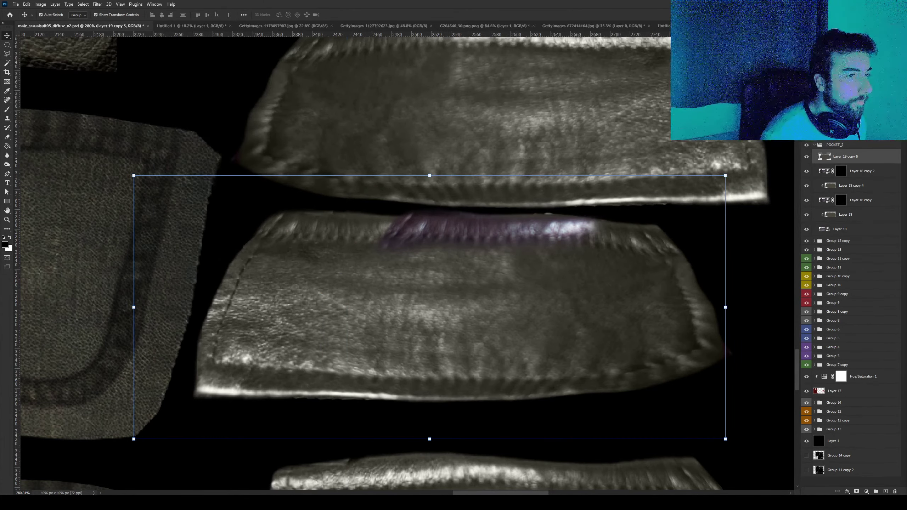
key(ctrl+alt+g)
key(alt+bracketleft)
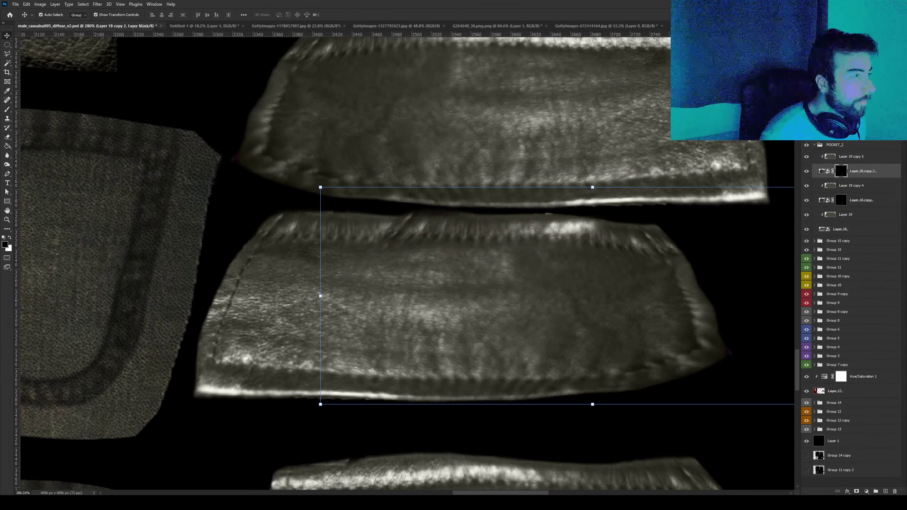
key(b)
key(bracketright)
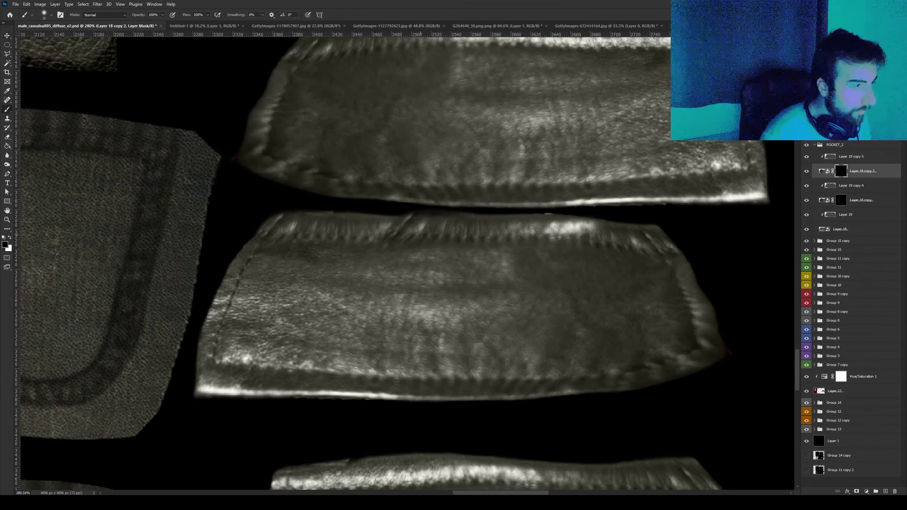
key(bracketright)
drag(597, 229, 502, 230)
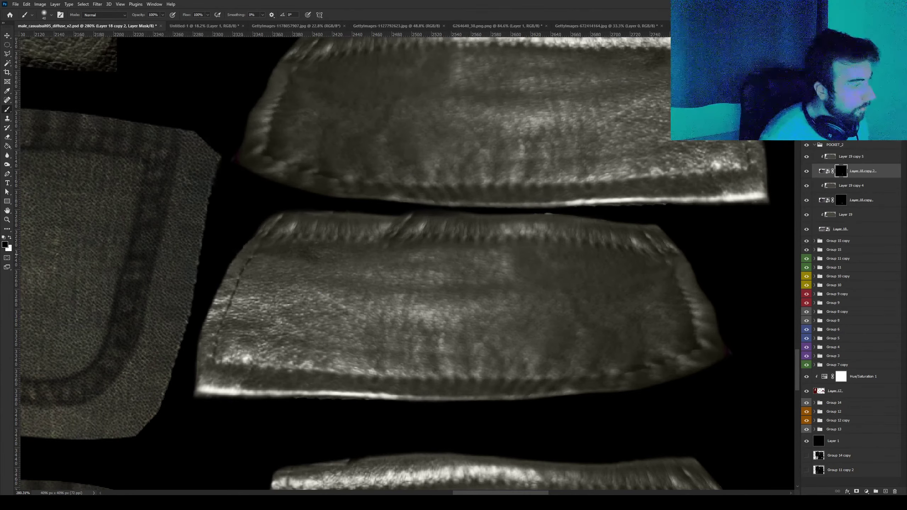
Paint black on the mask to remove the seam's bright streak, spot and hard line.
key(x)
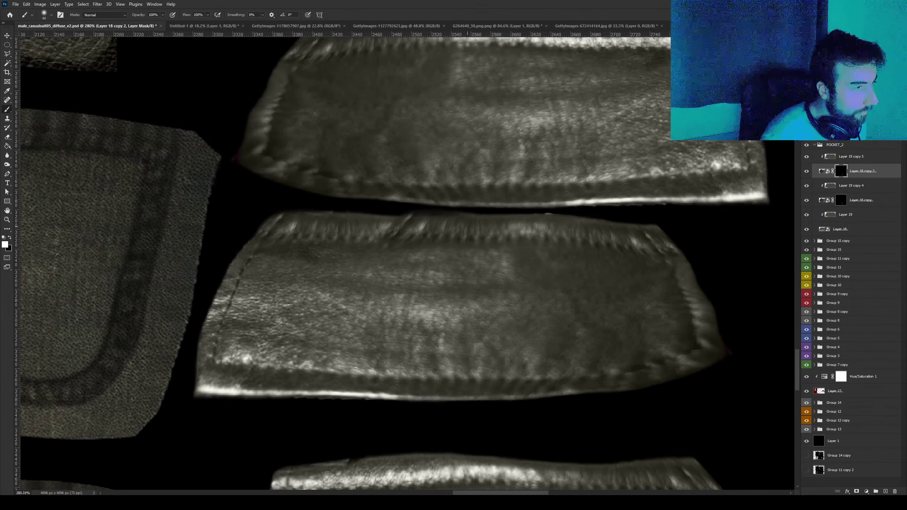
key(x)
drag(386, 232, 401, 223)
click(405, 228)
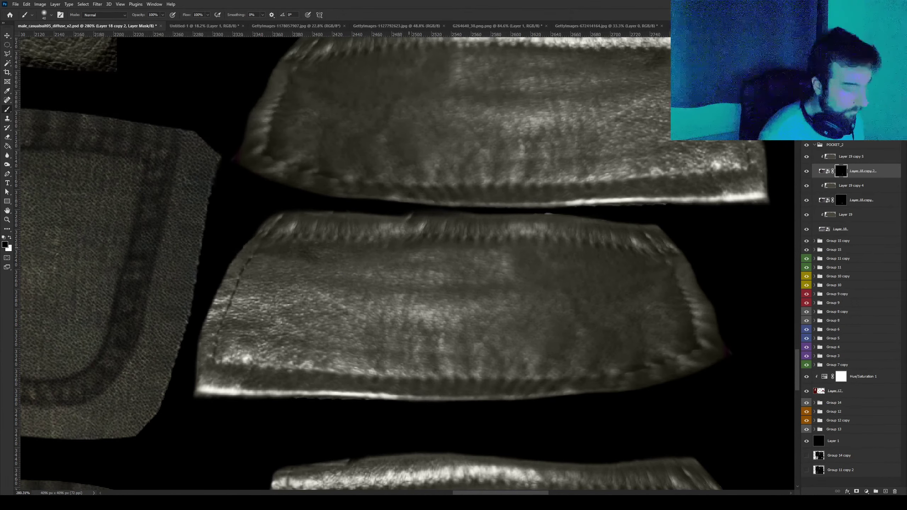
key(bracketright)
key(bracketright)
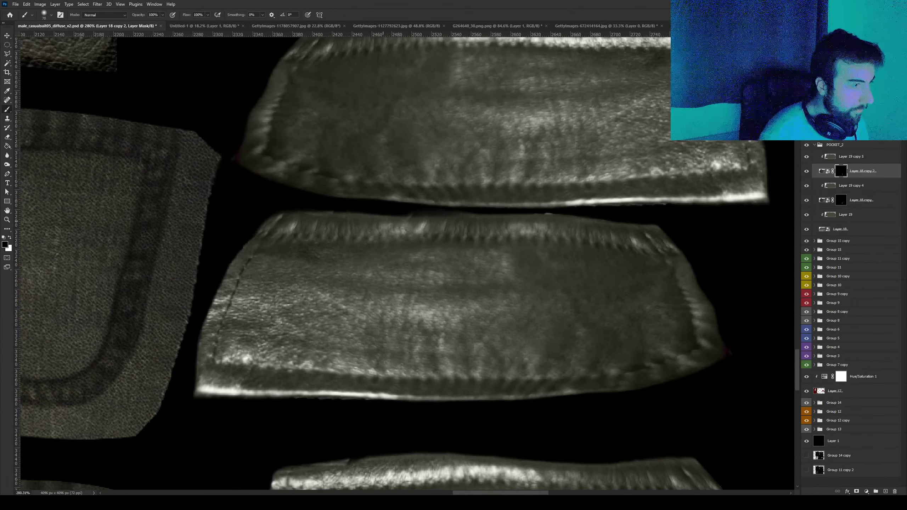
key(bracketleft)
key(bracketleft)
key(bracketleft)
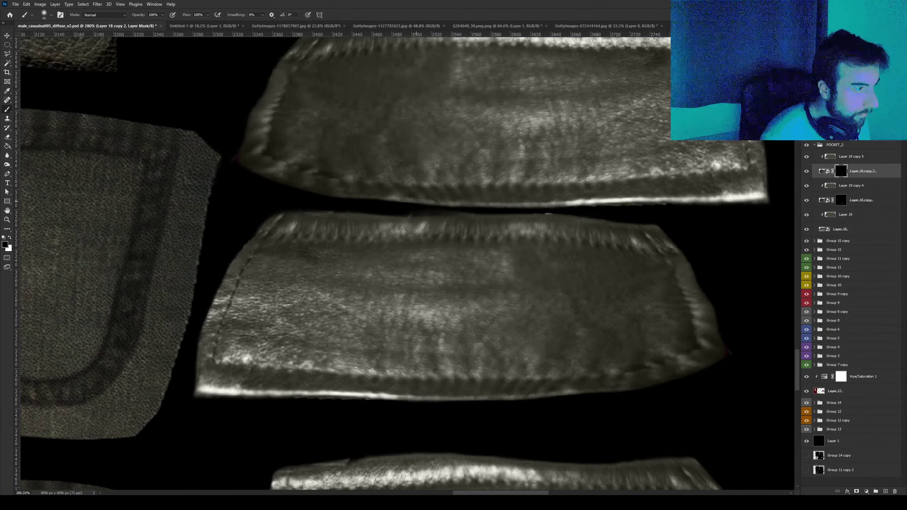
key(bracketleft)
key(bracketleft)
drag(406, 213, 491, 213)
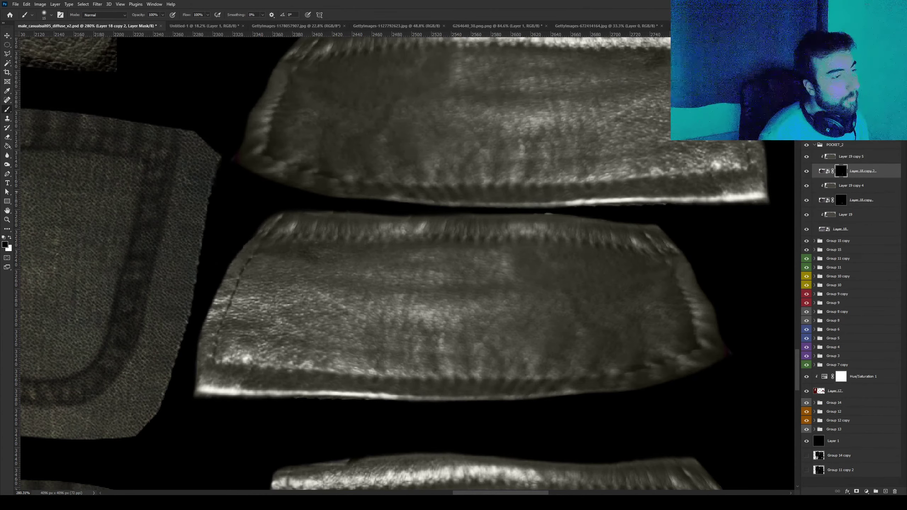
Toggle the seam layer on and off to compare the masked result.
key(ctrl+comma)
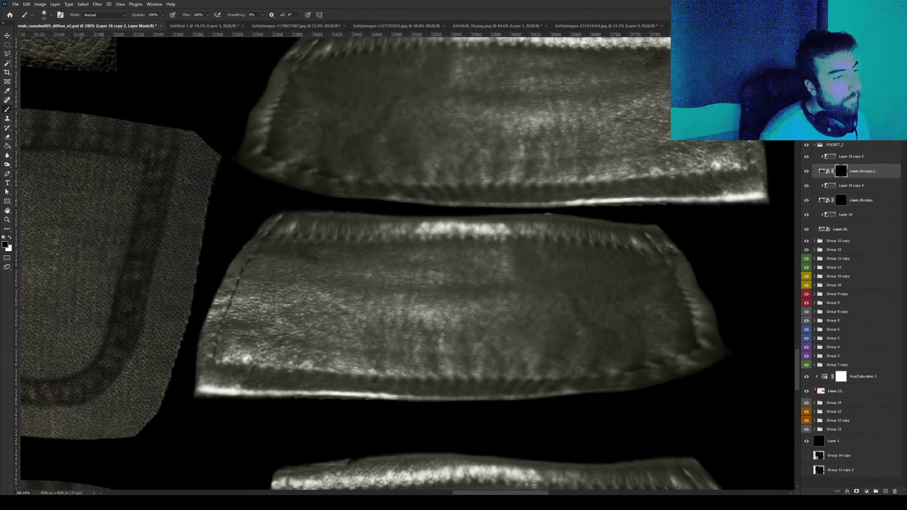
key(ctrl+comma)
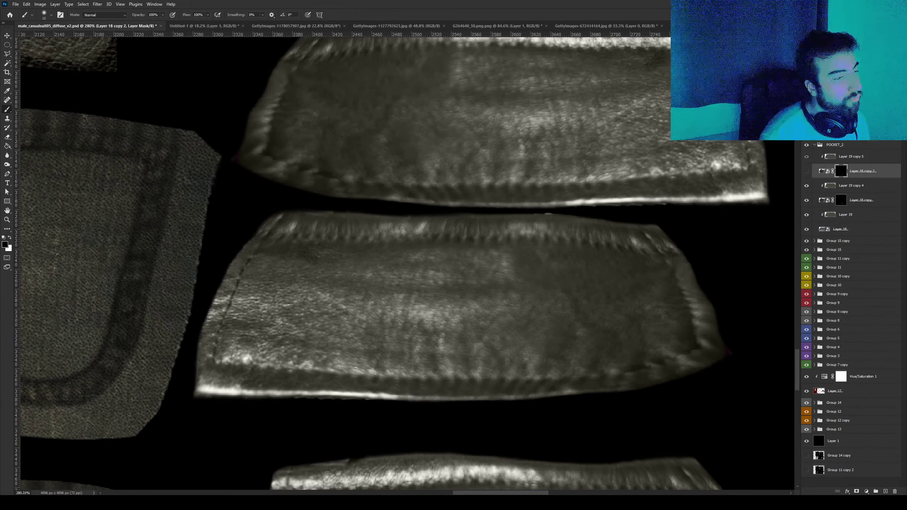
key(ctrl+comma)
key(ctrl+comma)
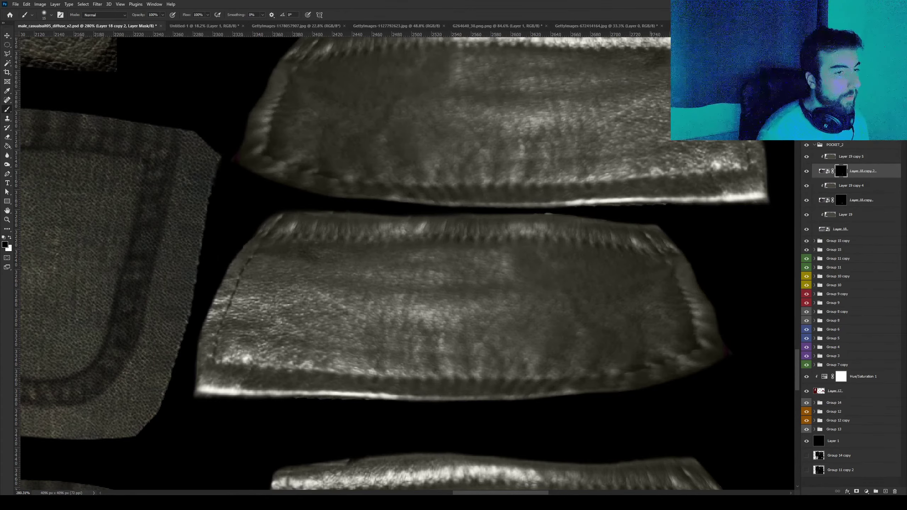
alt+scroll(384, 269, down, 7)
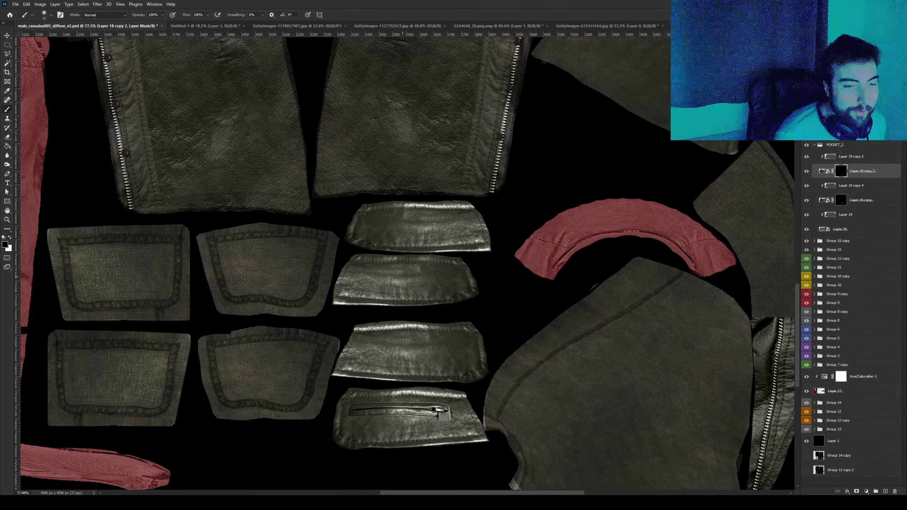
alt+scroll(397, 277, up, 3)
alt+scroll(397, 277, up, 3)
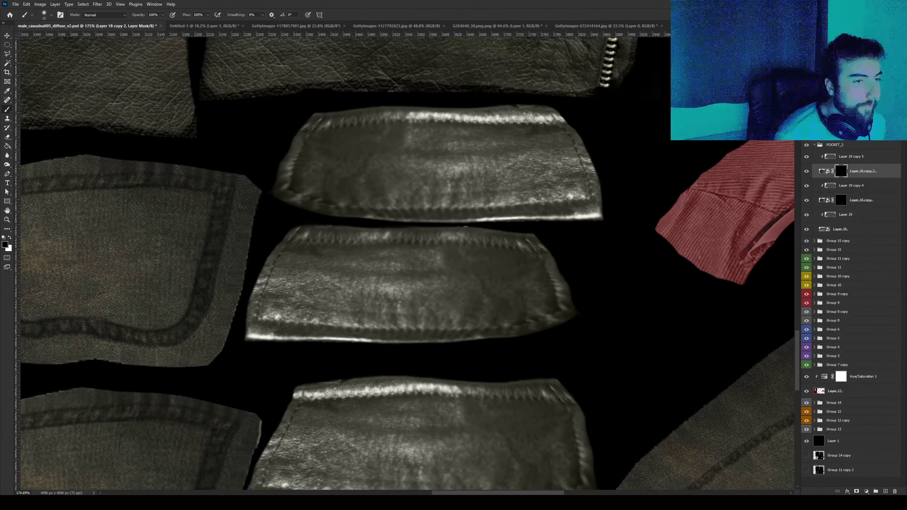
Colour-label the POCKET_2 group violet and collapse it.
click(846, 145)
right_click(807, 144)
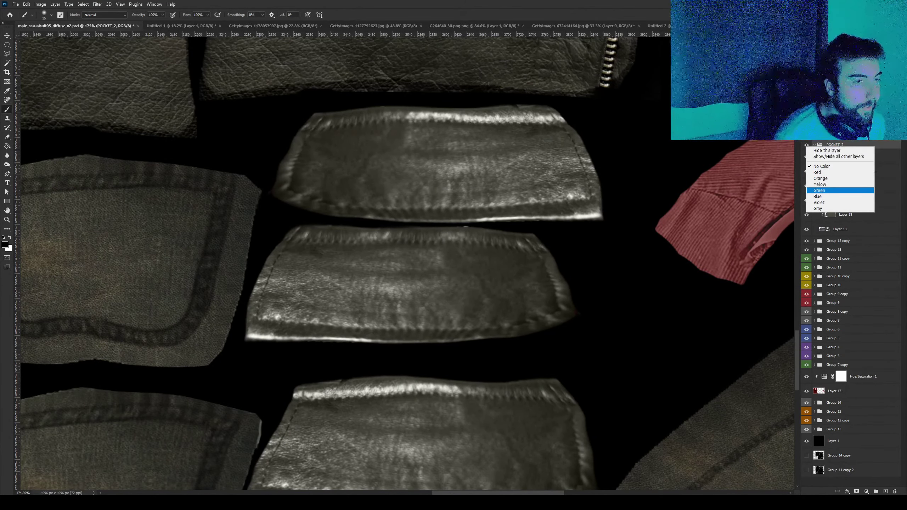
click(820, 203)
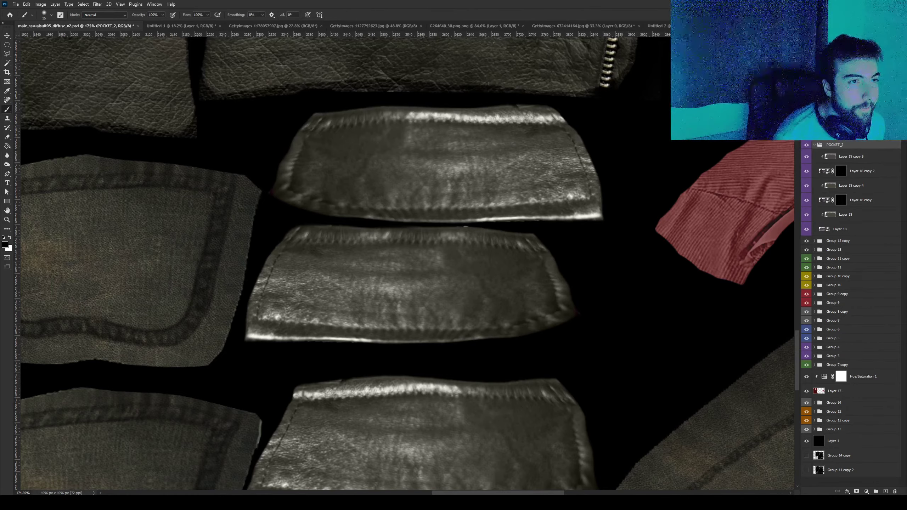
click(814, 145)
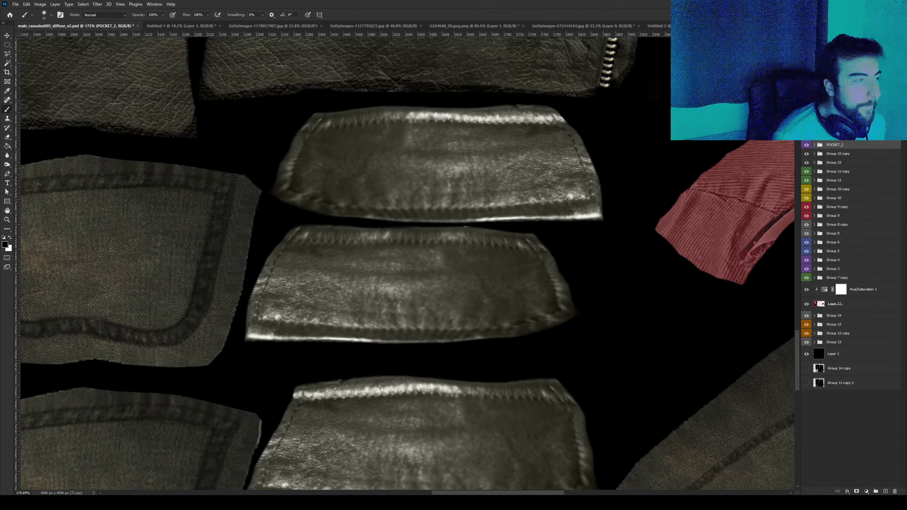
Remove the old top leather pocket copy and flip the pocket copy horizontally.
key(v)
click(439, 165)
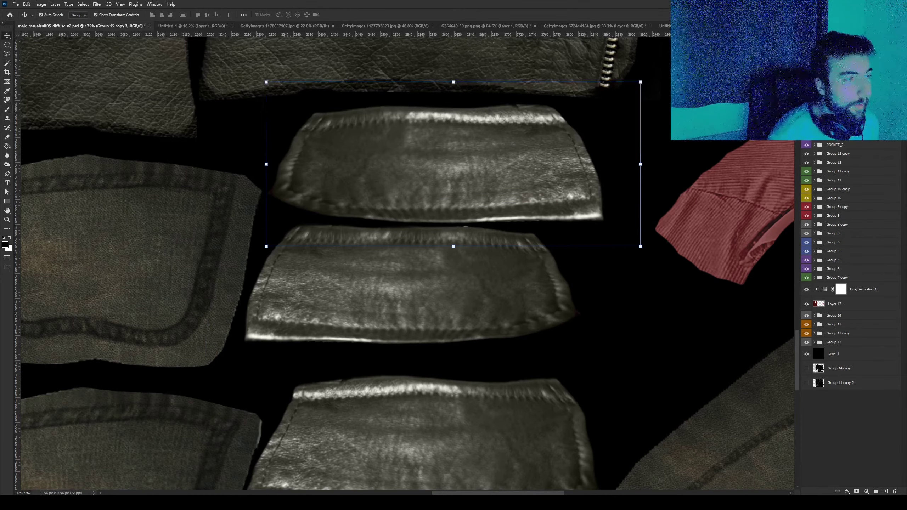
key(ctrl+z)
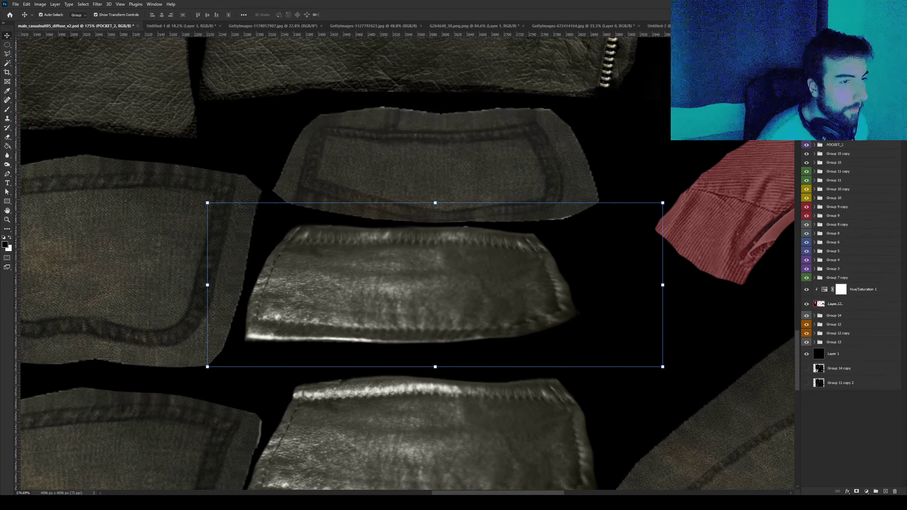
click(26, 4)
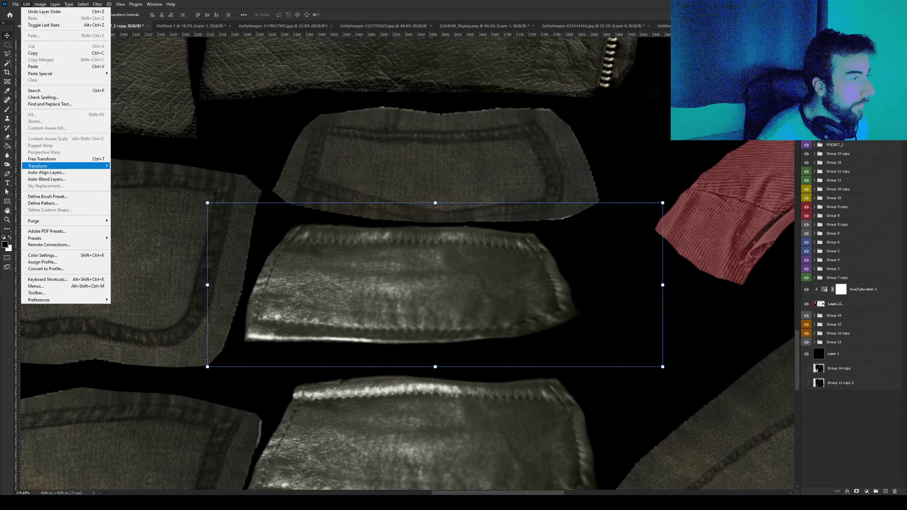
click(135, 278)
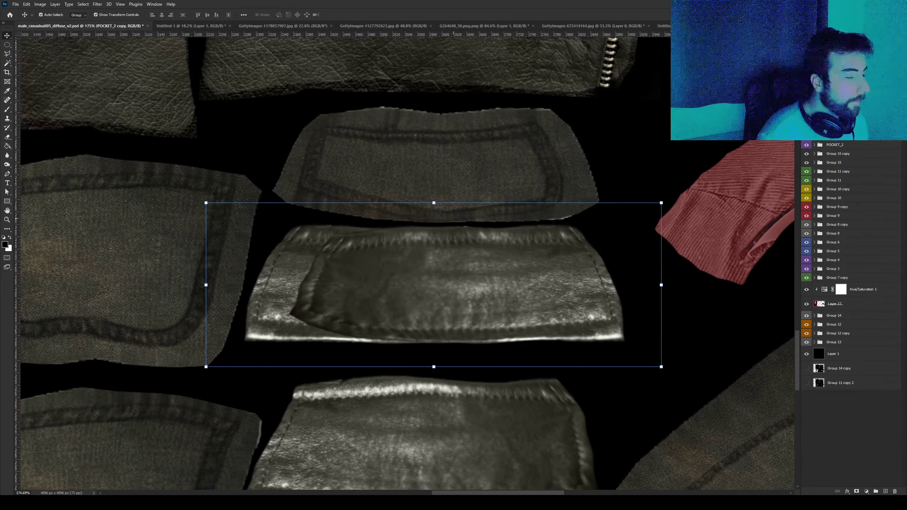
Nudge the flipped copy up and left until it covers the top pocket piece.
key(shift+Up)
key(shift+Up)
key(shift+Up)
key(shift+Up)
key(shift+Up)
key(shift+Up)
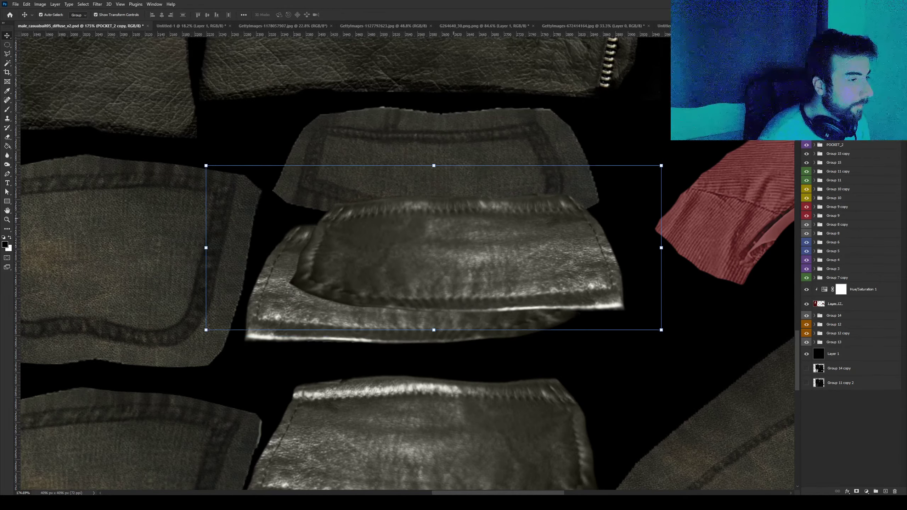
key(shift+Up)
key(shift+Up)
key(shift+Left)
key(shift+Up)
key(shift+Up)
key(shift+Up)
key(shift+Up)
key(shift+Up)
key(shift+Up)
key(shift+Up)
key(shift+Left)
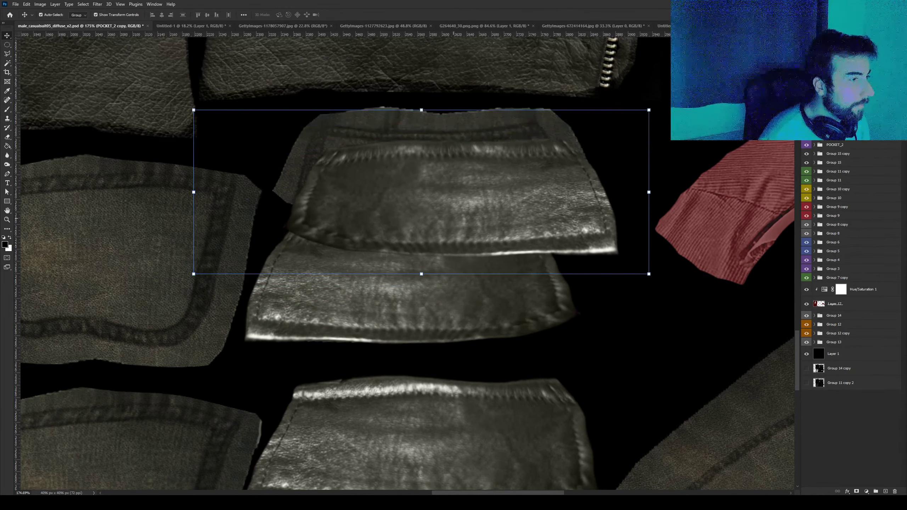
key(shift+Left)
key(shift+Up)
key(shift+Up)
key(shift+Up)
key(shift+Left)
key(shift+Up)
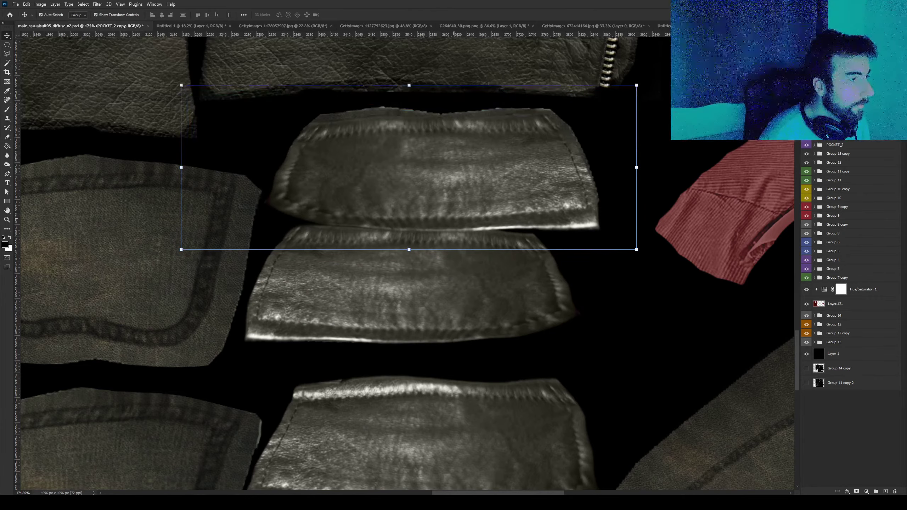
key(Right)
key(Right)
key(Right)
key(Right)
key(Right)
key(Right)
key(Right)
key(Up)
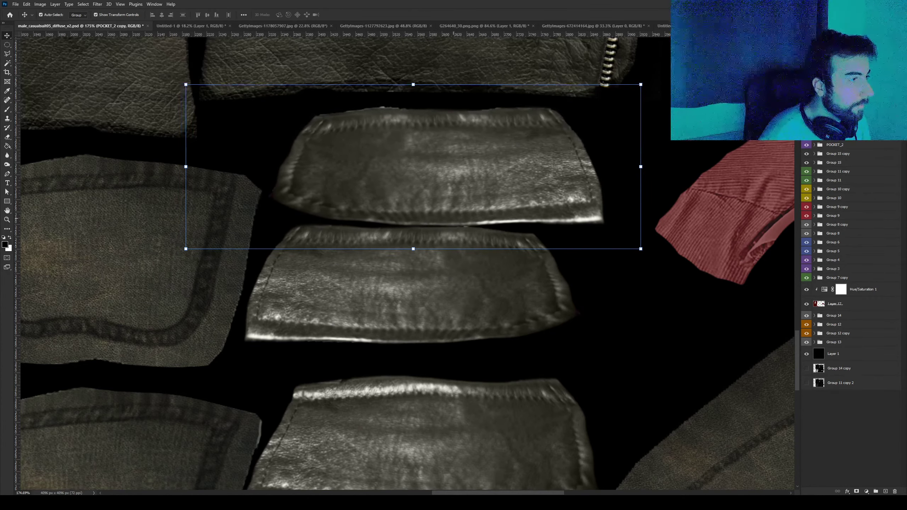
key(Up)
key(Up)
key(Up)
key(Up)
key(Left)
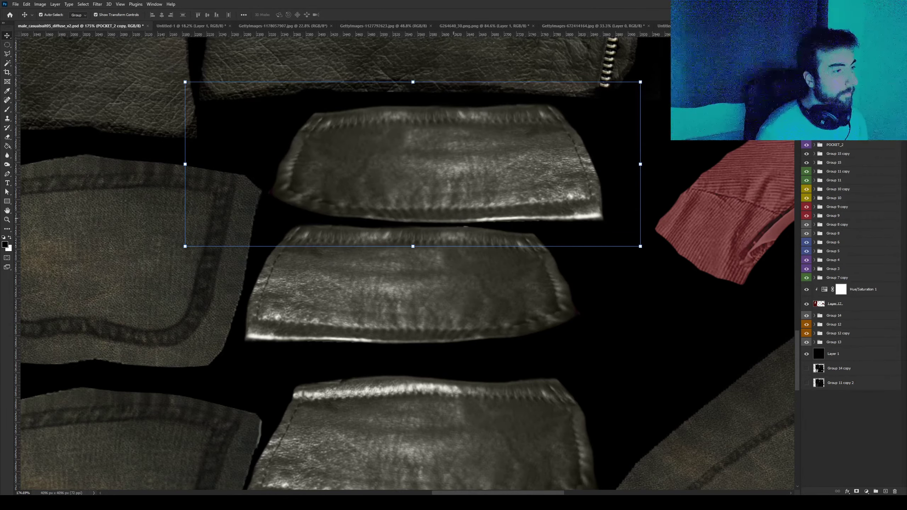
click(572, 295)
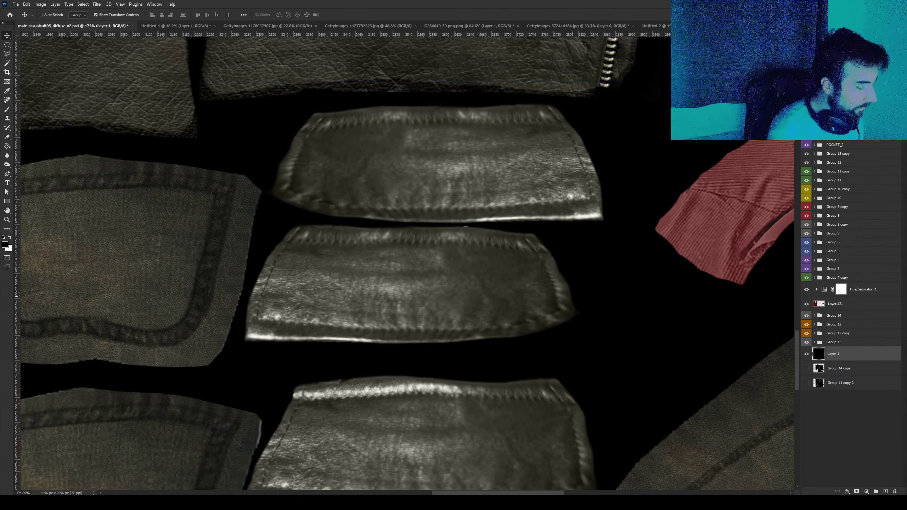
Start Save As and choose PNG as the file format.
key(ctrl+shift+s)
key(alt+t)
key(alt+Down)
key(Down)
key(Down)
key(Down)
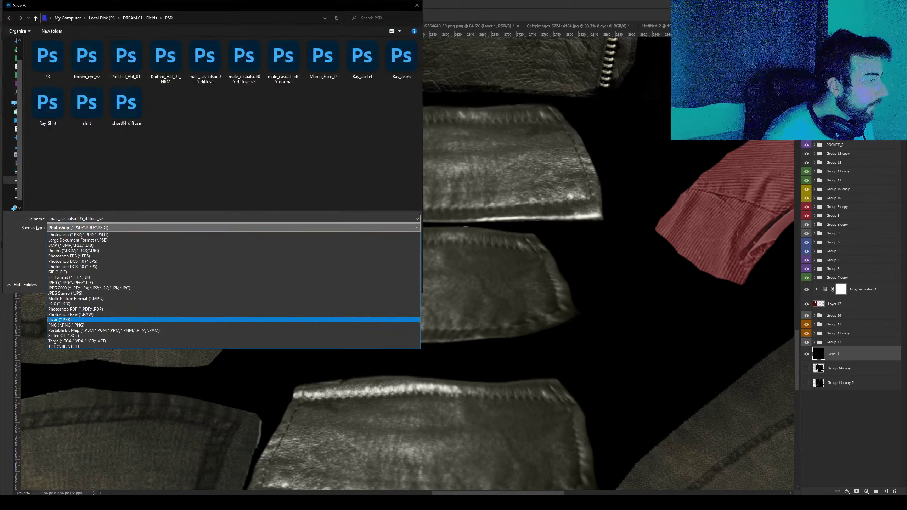
key(Down)
key(Return)
Save into the Images folder, replacing male_casualsuit05_diffuse_v2.
key(alt+Up)
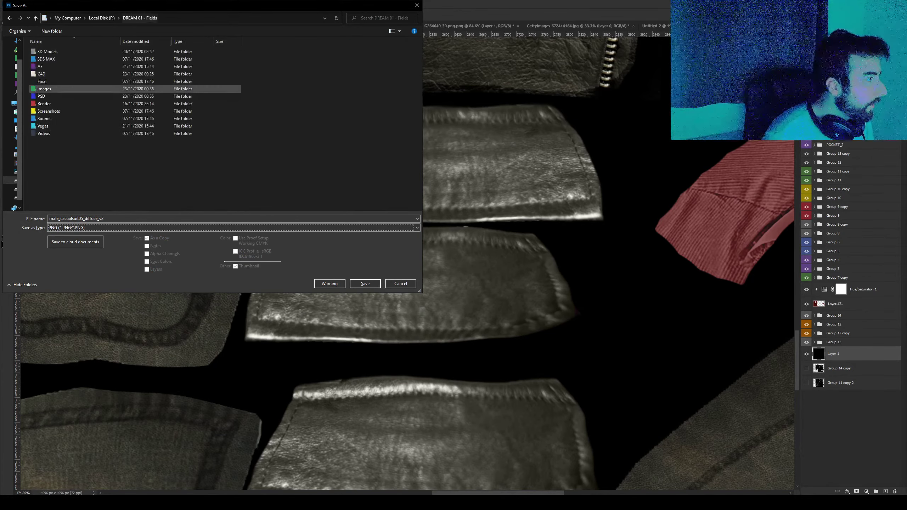
key(Return)
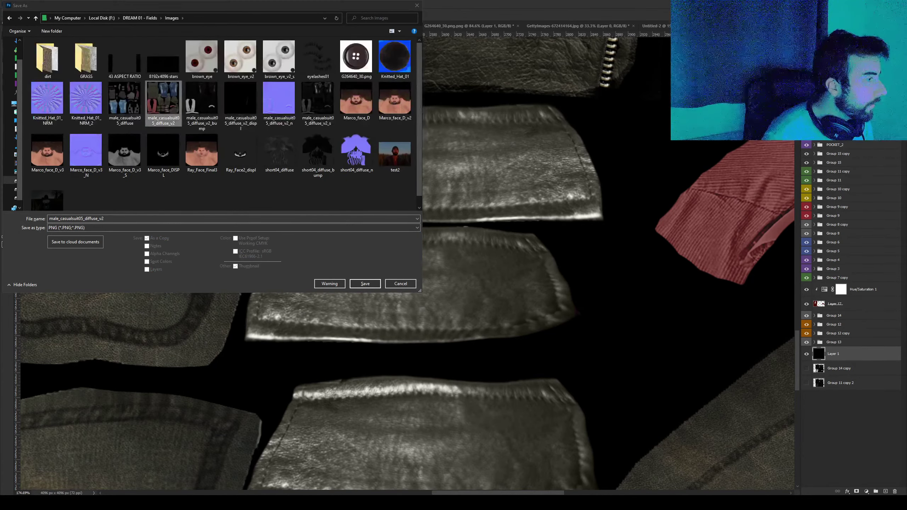
key(Return)
key(Left)
key(Return)
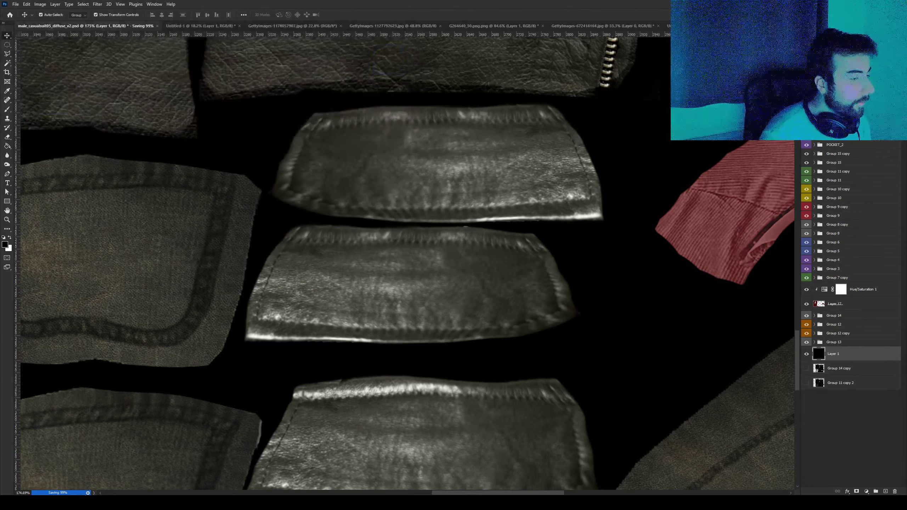
click(210, 468)
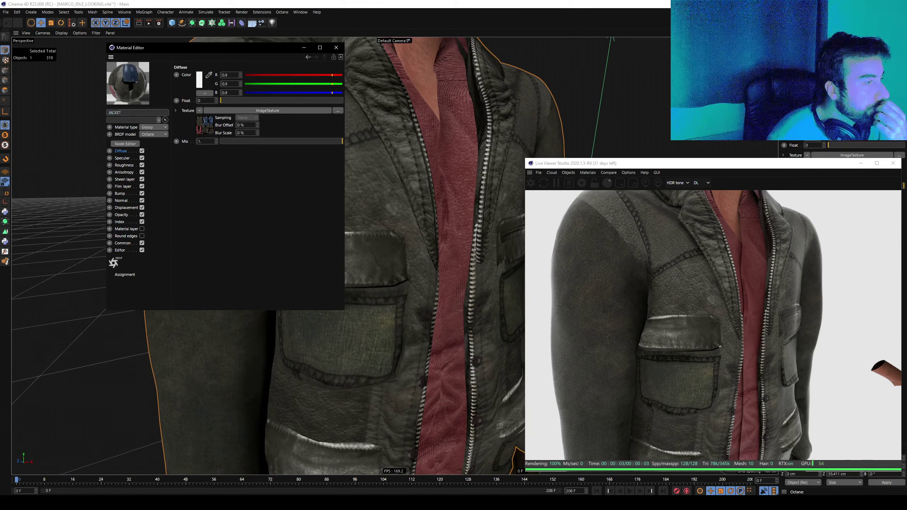
Check the JACKET material's diffuse texture settings while viewing the jacket front.
click(267, 111)
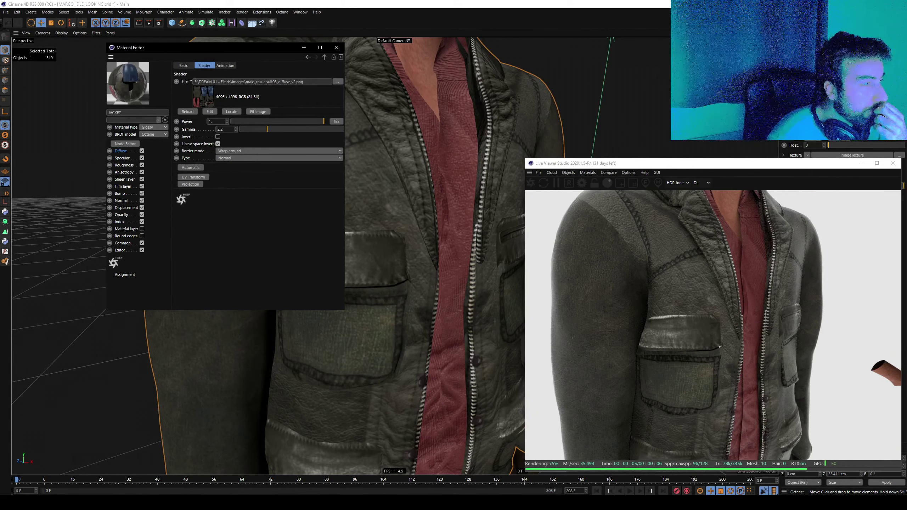
alt+middle_drag(428, 322, 429, 178)
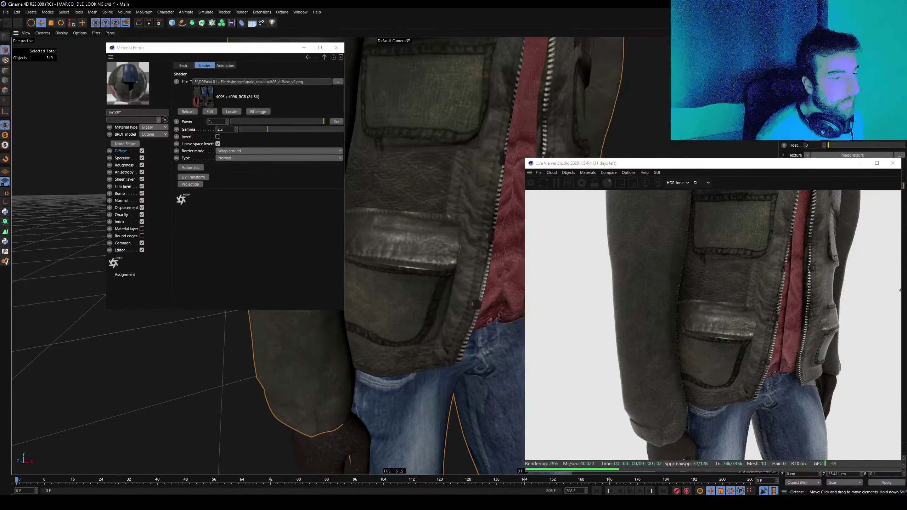
alt+middle_drag(481, 256, 395, 255)
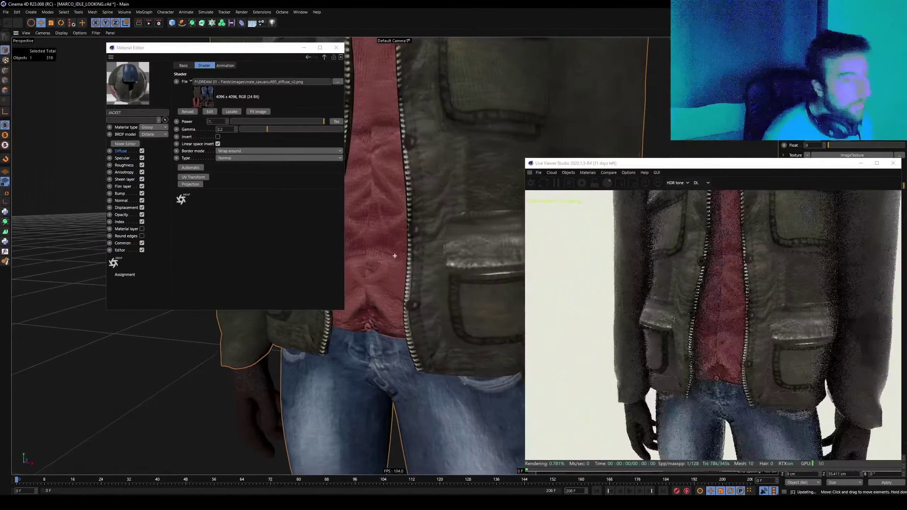
mouse_move(394, 256)
alt+mouse_down()
mouse_move(441, 252)
mouse_move(464, 232)
mouse_move(477, 275)
mouse_move(460, 247)
alt+mouse_up()
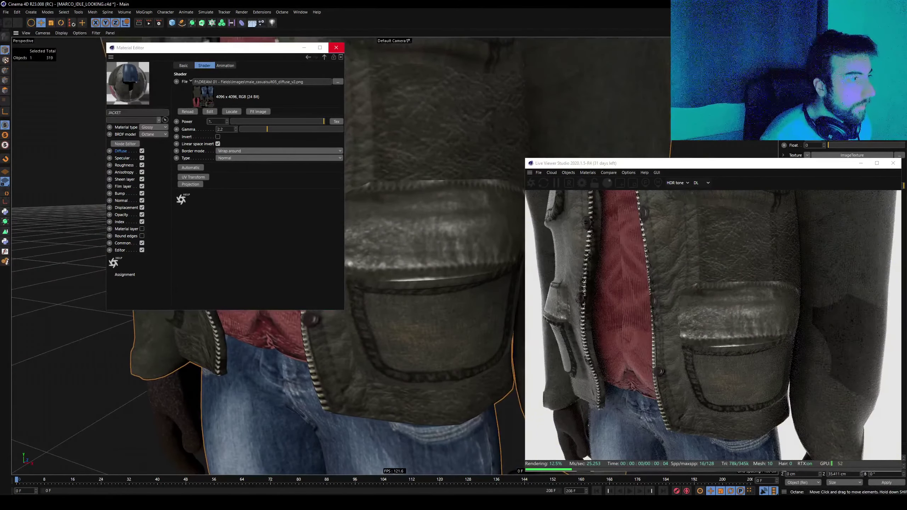
click(336, 48)
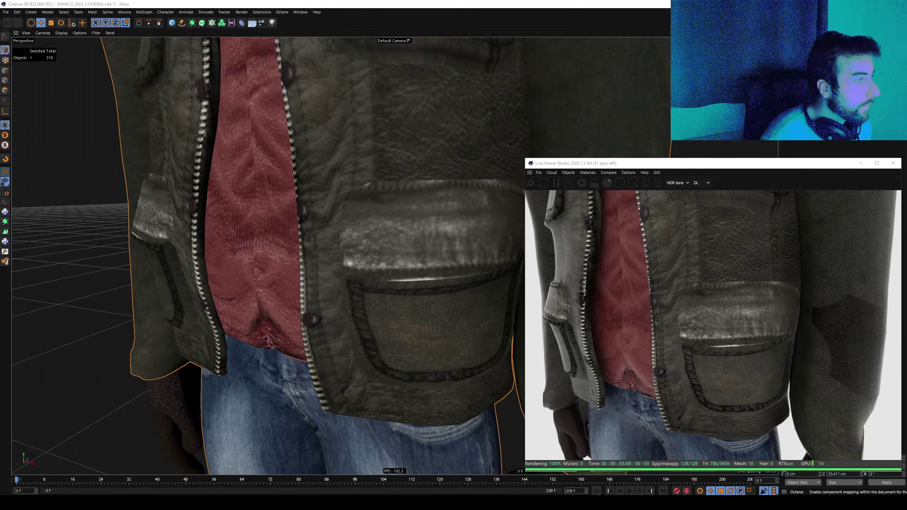
Select all jacket polygons, then zoom and orbit closely around the textured jacket.
key(Return)
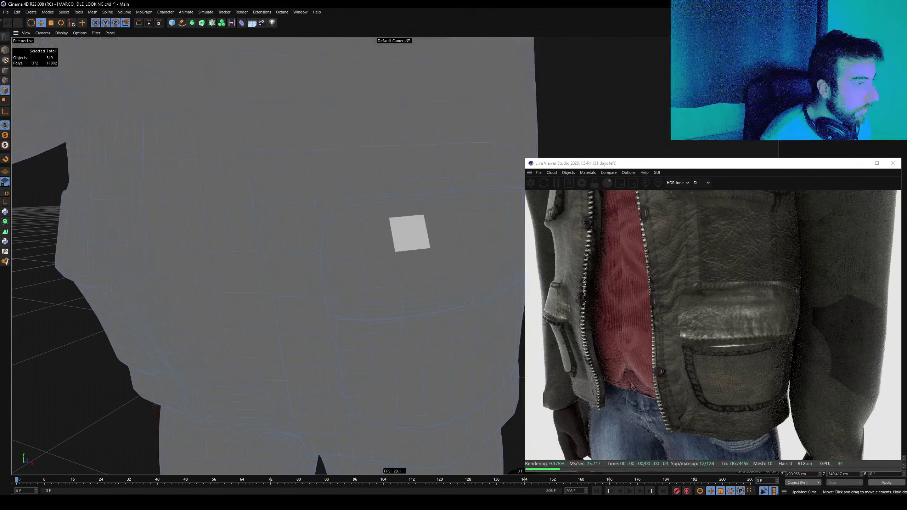
key(ctrl+a)
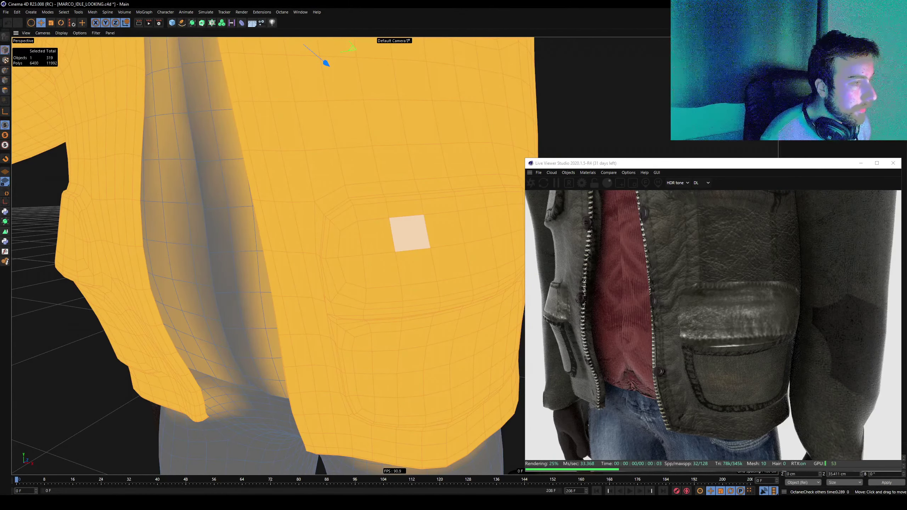
key(Return)
key(h)
scroll(346, 244, up, 5)
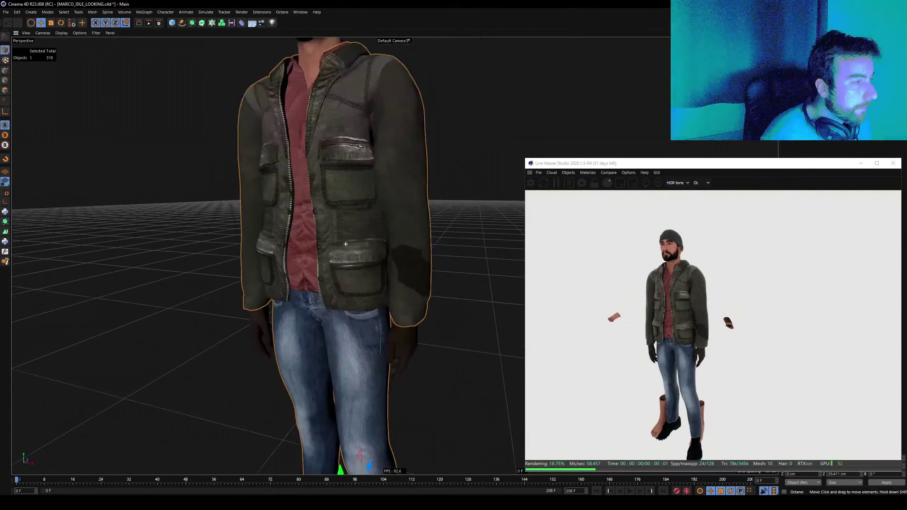
scroll(346, 244, up, 2)
scroll(346, 244, up, 2)
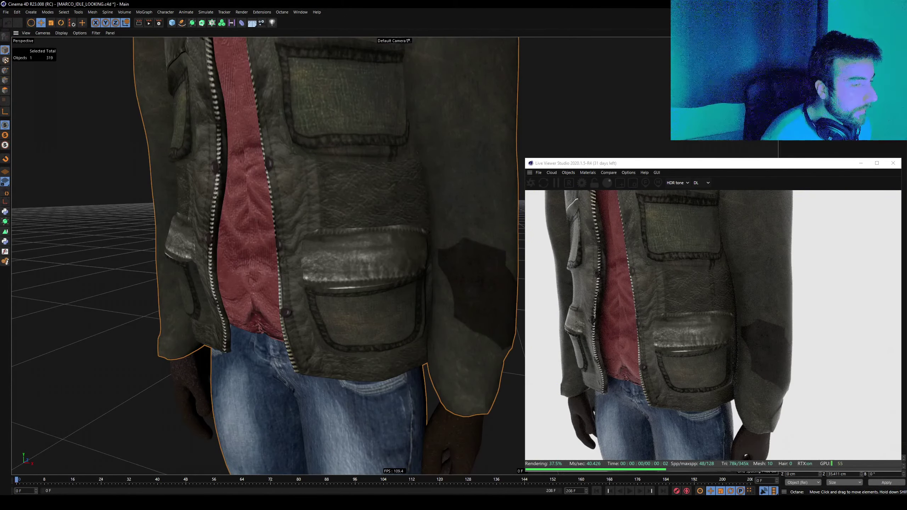
scroll(345, 244, down, 2)
scroll(345, 245, up, 4)
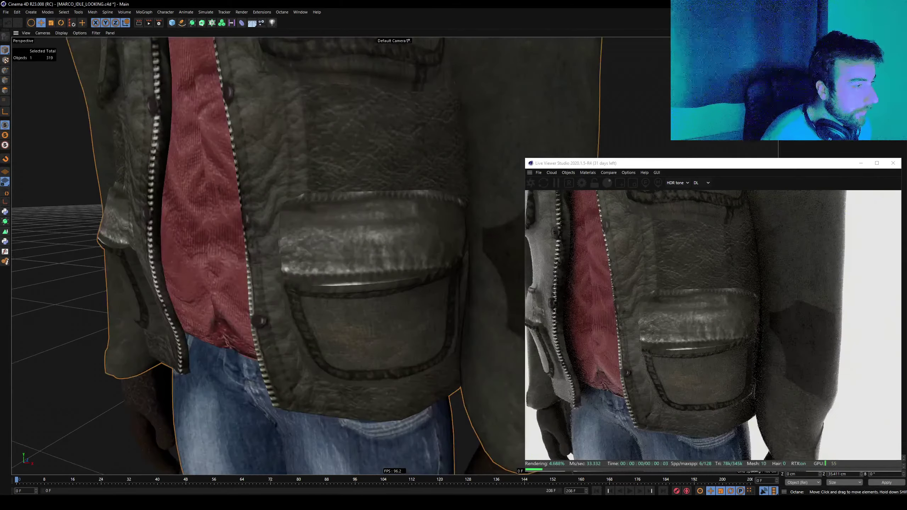
alt+drag(346, 244, 344, 250)
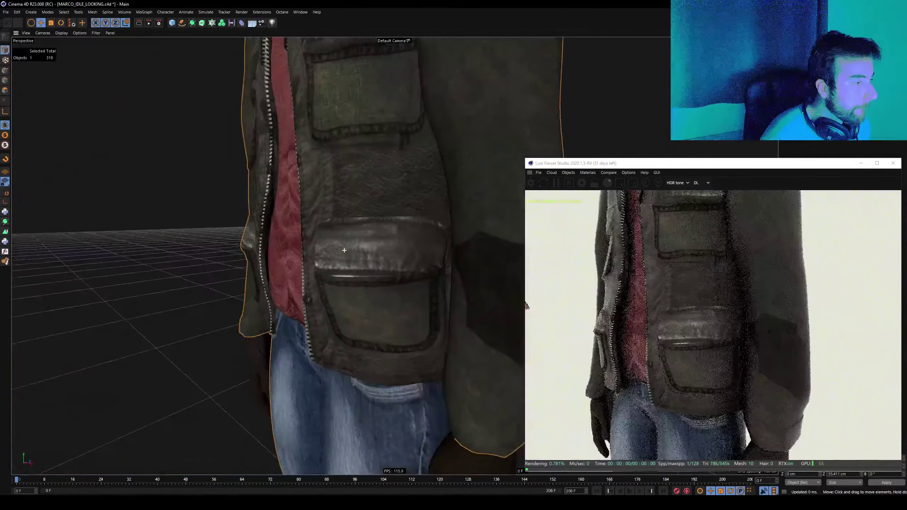
scroll(527, 306, down, 3)
key(alt+Tab)
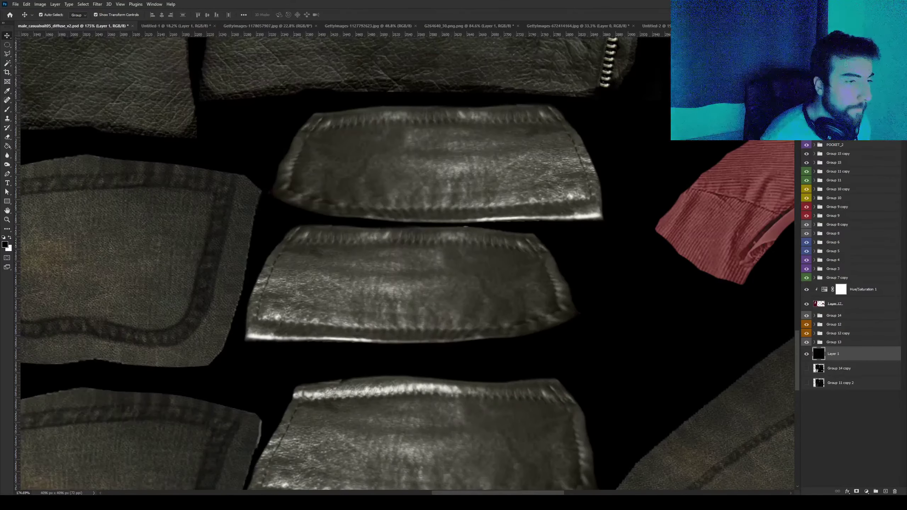
key(alt+Tab)
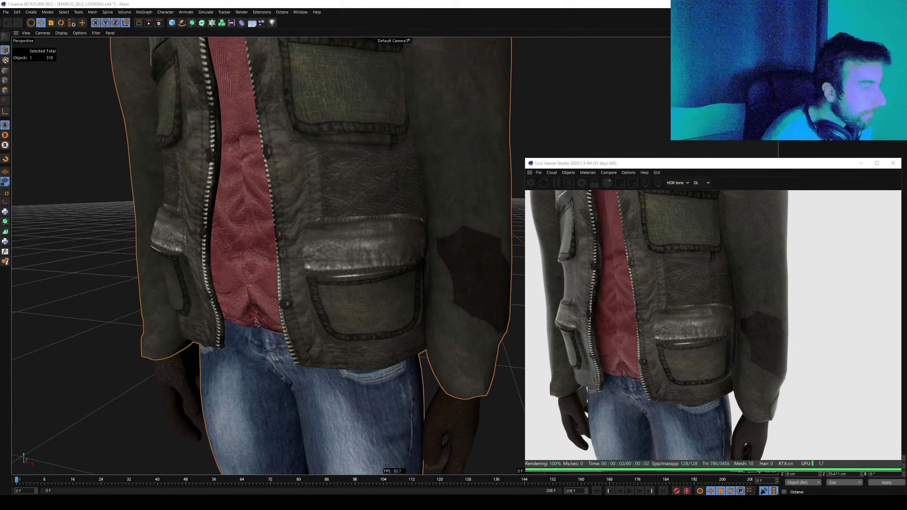
key(alt+Tab)
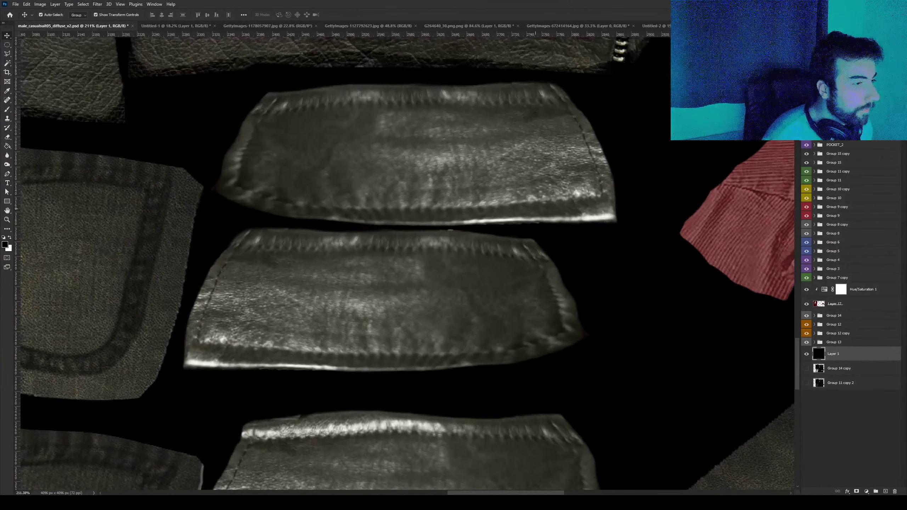
Select Layer 18 and toggle changes to compare the fabric and leather.
click(411, 153)
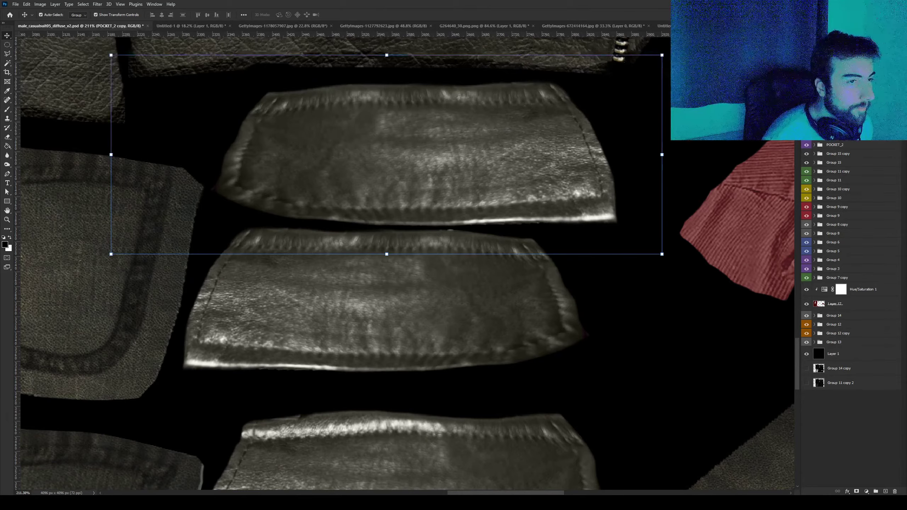
scroll(850, 286, up, 3)
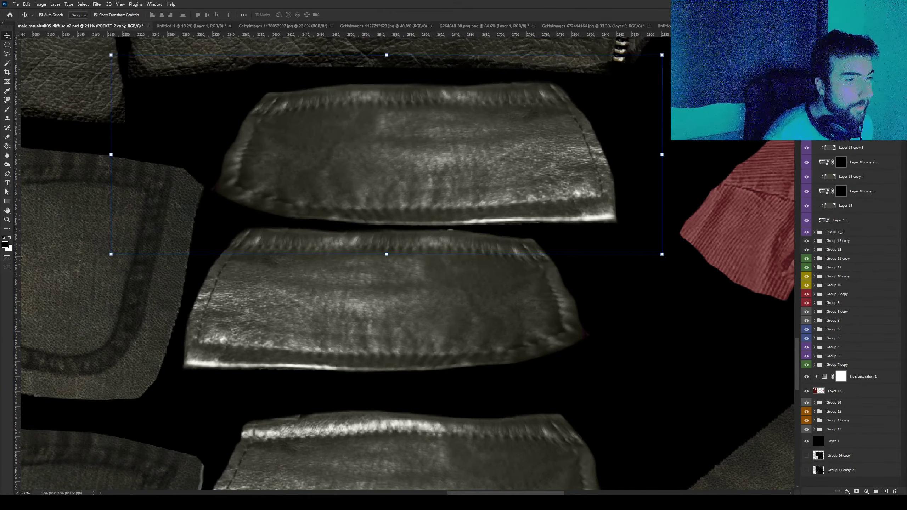
click(840, 220)
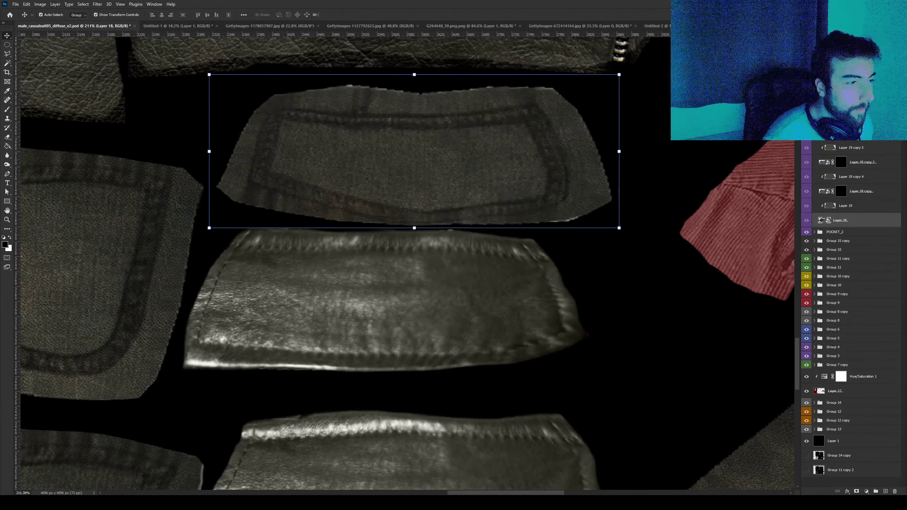
key(ctrl+z)
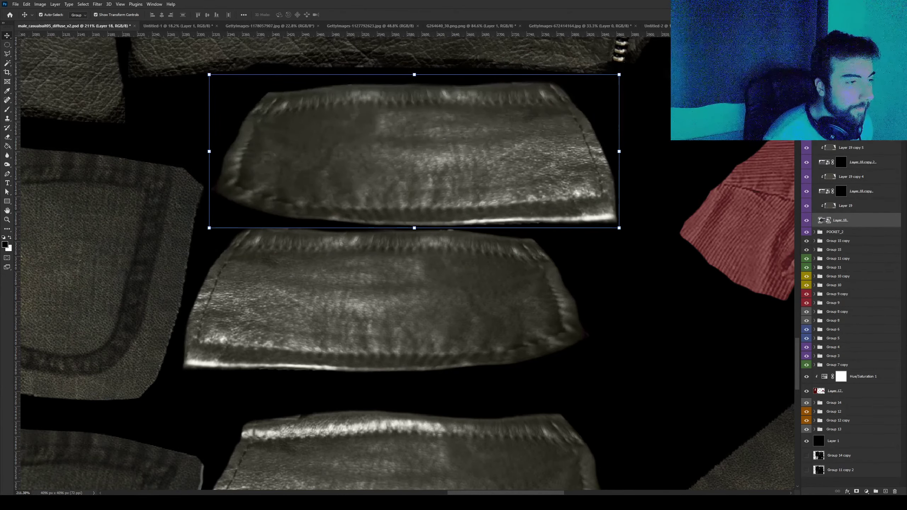
key(ctrl+z)
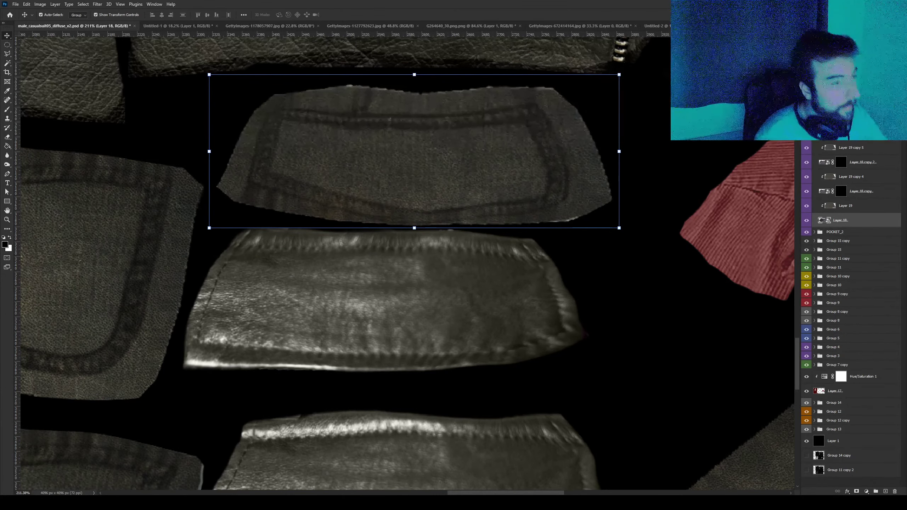
key(ctrl+z)
Warp the Layer 18 piece, pulling its left and bottom-right points down.
click(27, 4)
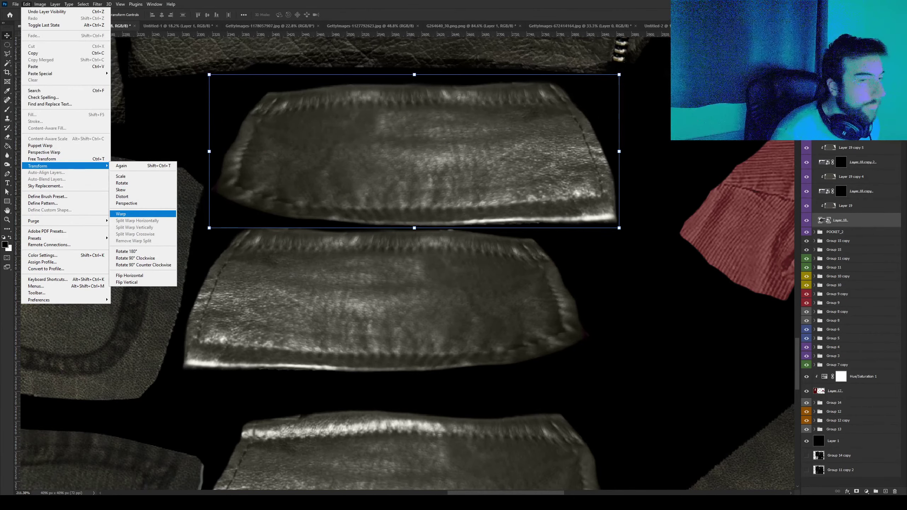
click(143, 214)
drag(477, 260, 473, 269)
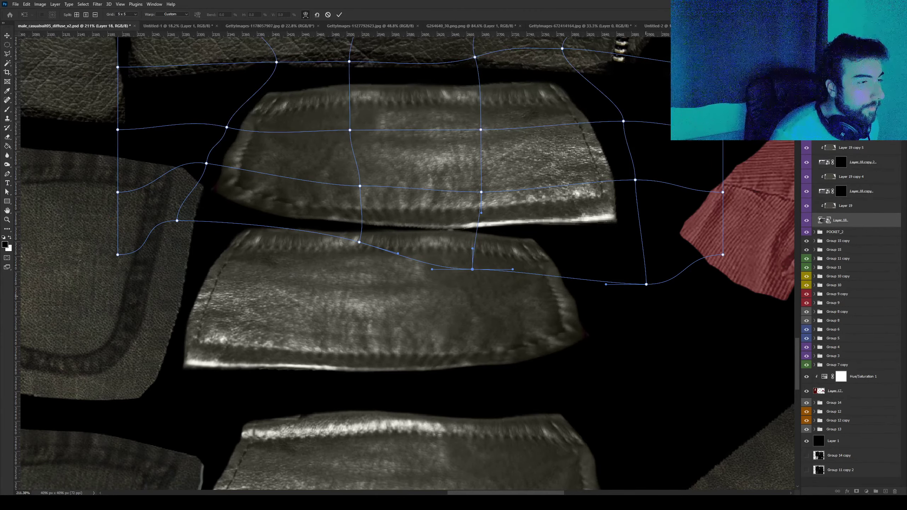
drag(646, 285, 645, 296)
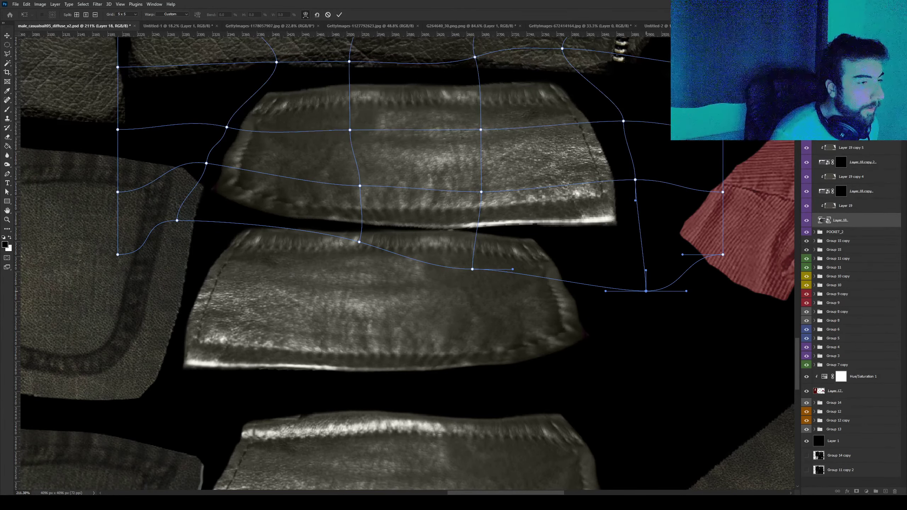
drag(472, 269, 472, 272)
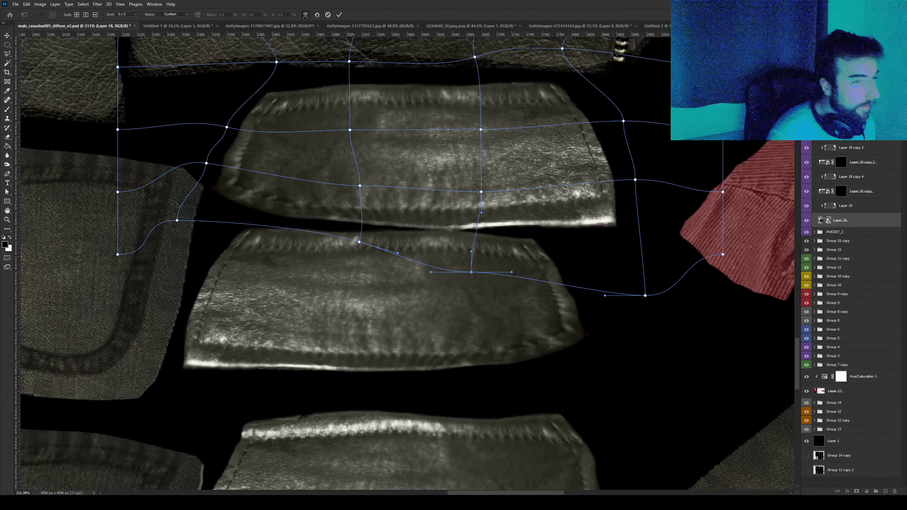
key(Return)
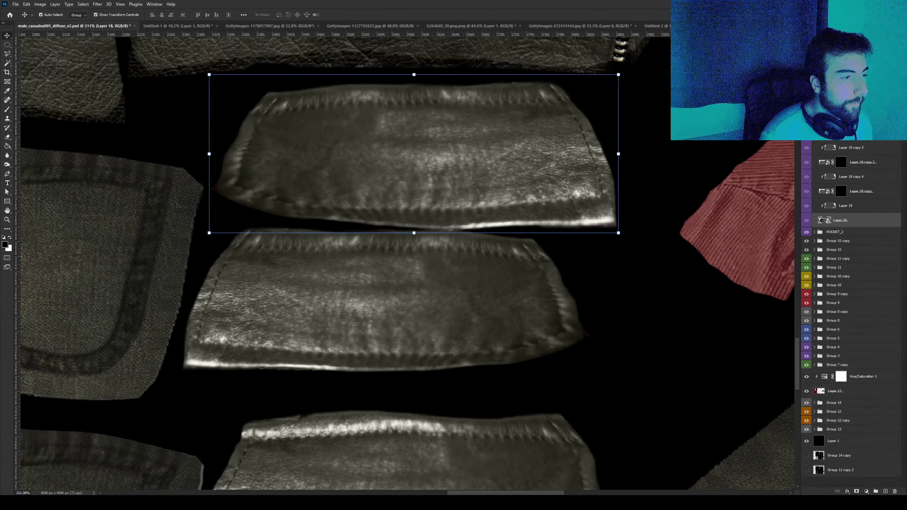
Undo and redo the warp to compare before and after.
key(ctrl+z)
key(ctrl+shift+z)
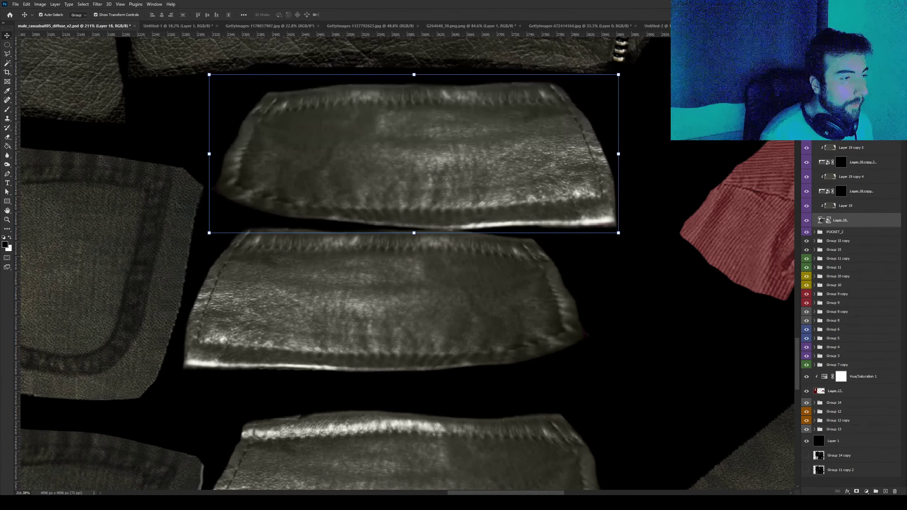
key(ctrl+z)
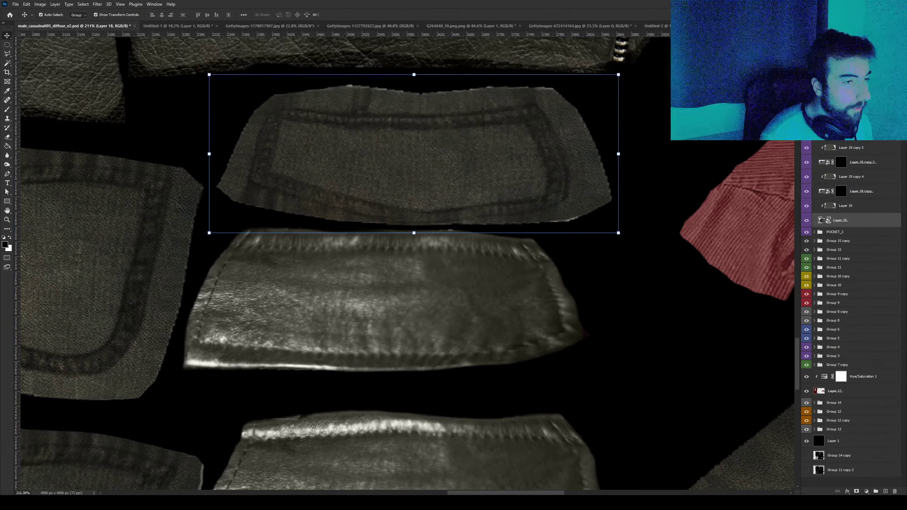
key(ctrl+shift+z)
Warp Layer 18 again, lowering the right-middle and bottom-right points further.
click(26, 4)
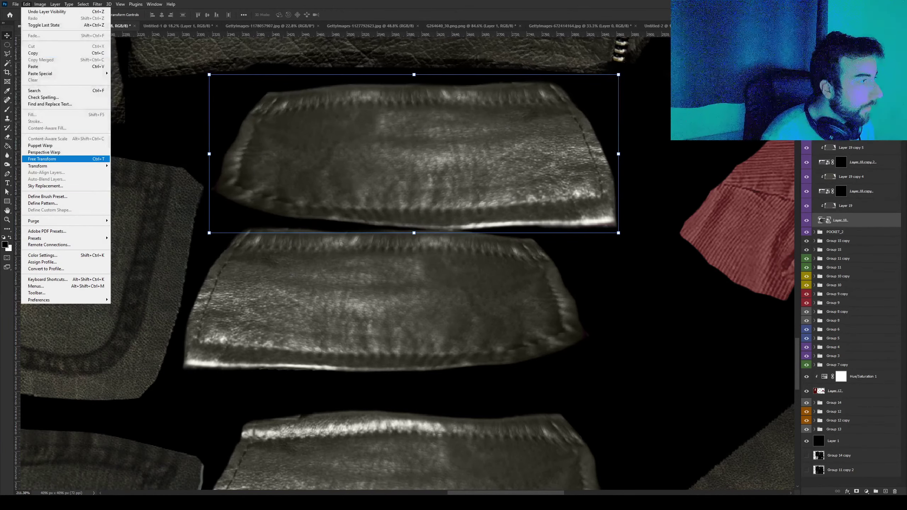
click(122, 213)
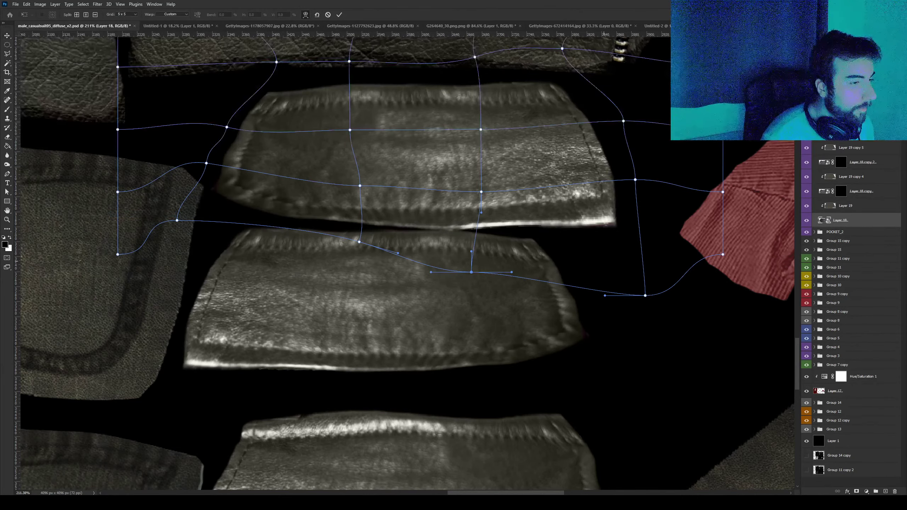
drag(635, 180, 635, 185)
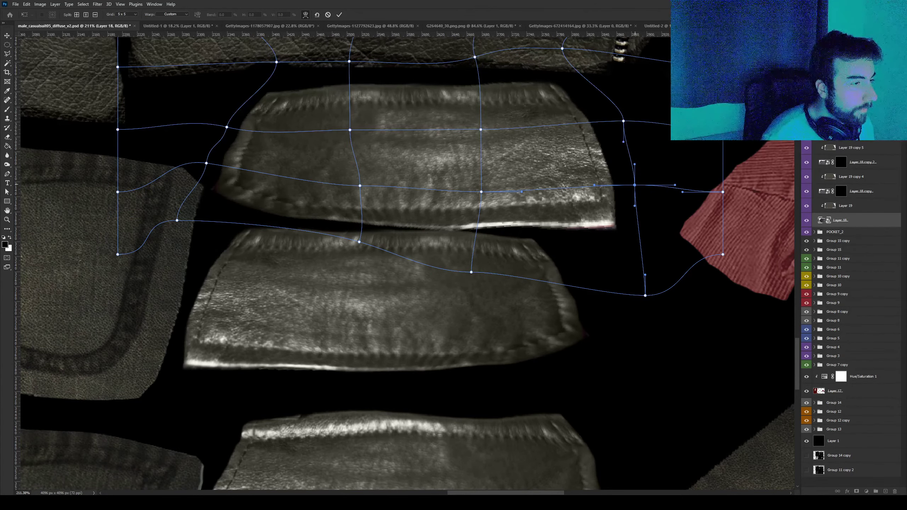
drag(646, 295, 646, 301)
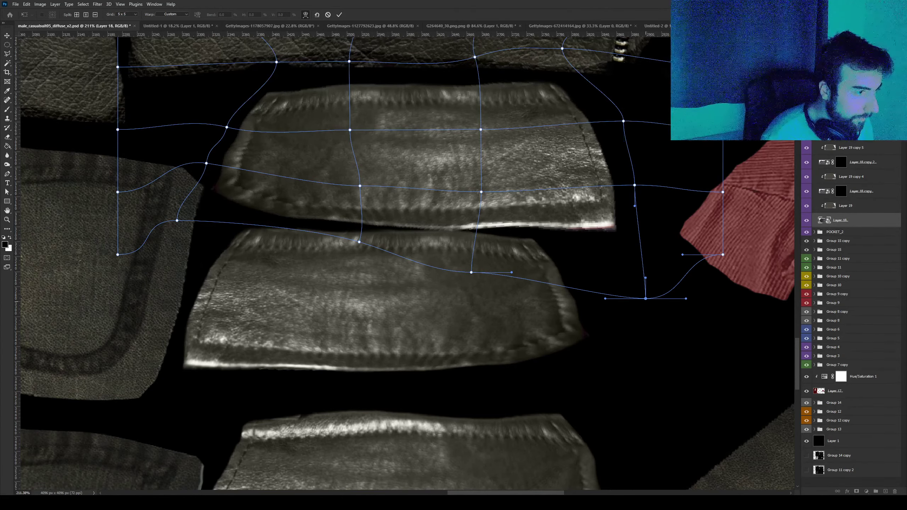
key(Return)
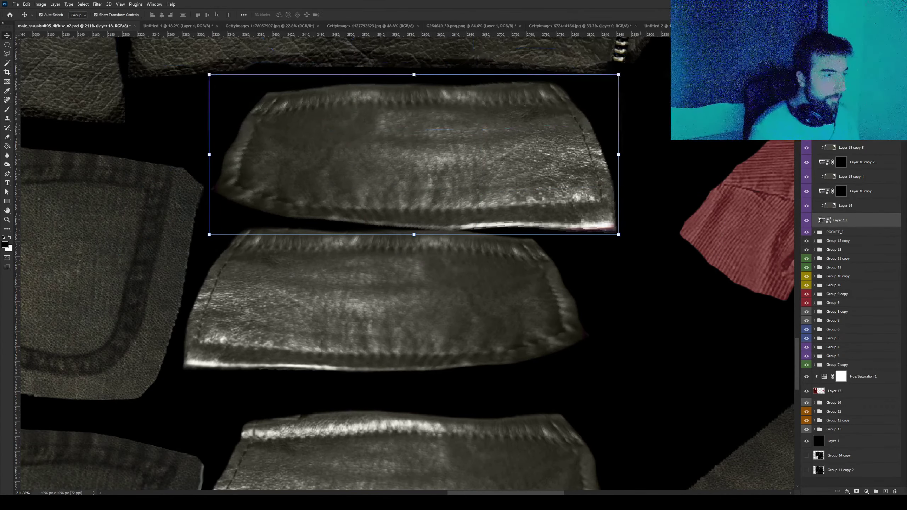
Duplicate the POCKET_2 copy group and mirror the duplicate horizontally.
alt+scroll(630, 241, down, 1)
alt+scroll(630, 241, down, 1)
alt+scroll(630, 241, down, 1)
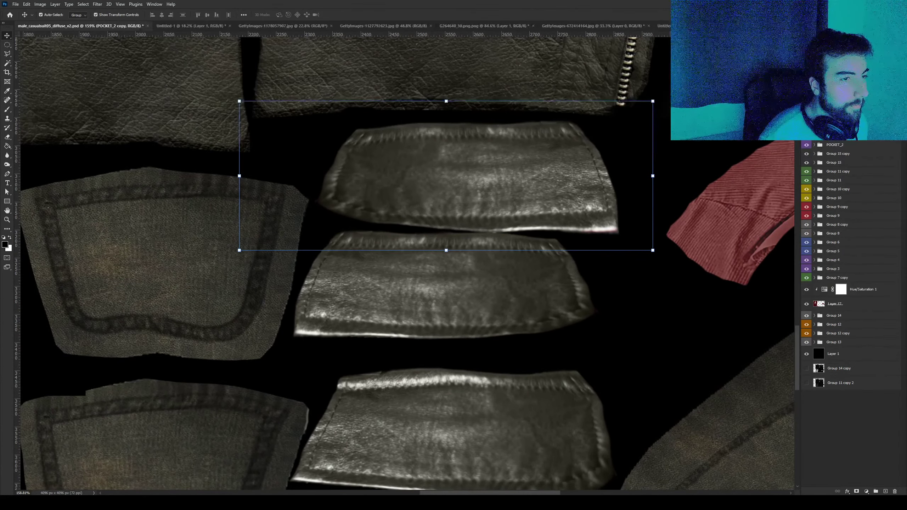
key(ctrl+j)
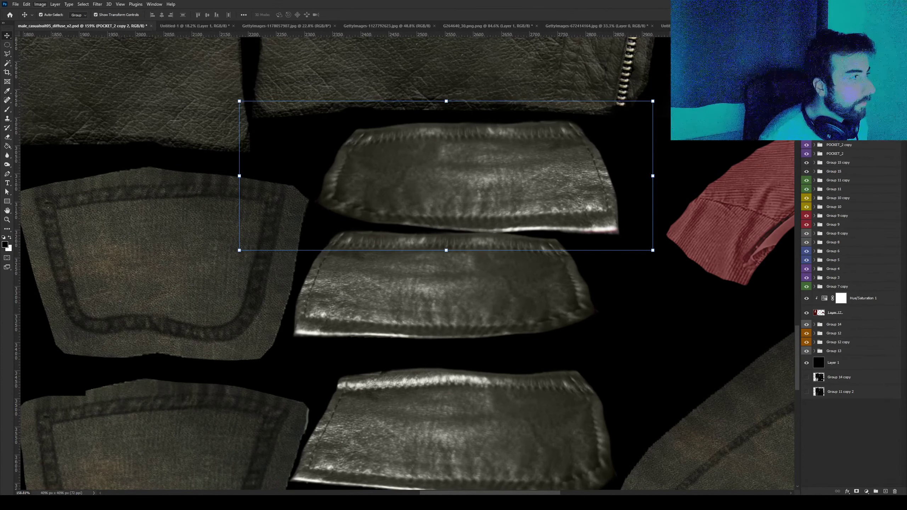
click(26, 4)
mouse_move(42, 166)
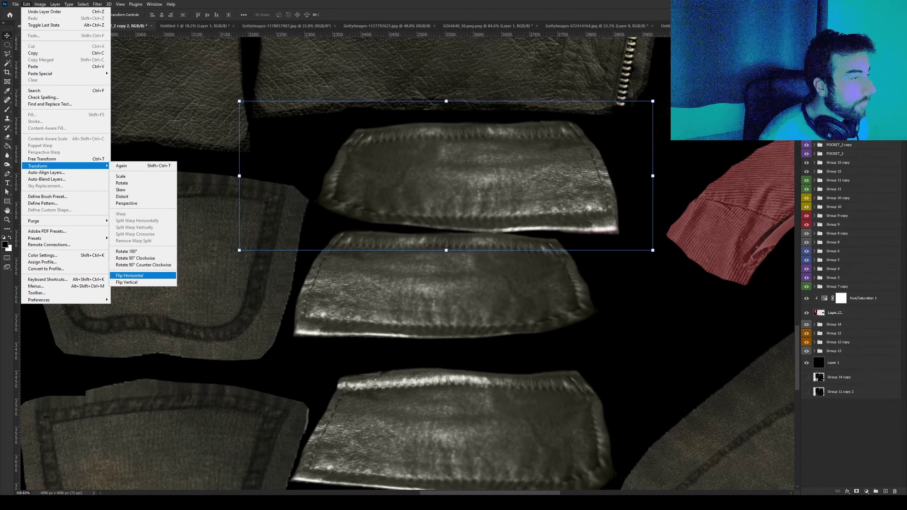
click(130, 276)
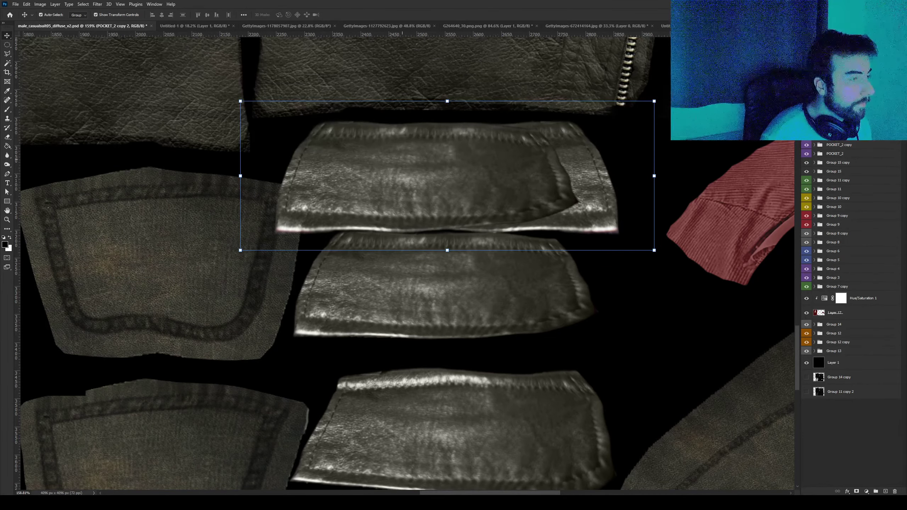
Nudge the mirrored pocket copy down and right over the middle pocket.
key(shift+Down)
key(shift+Down)
key(shift+Down)
key(shift+Down)
key(shift+Down)
key(shift+Down)
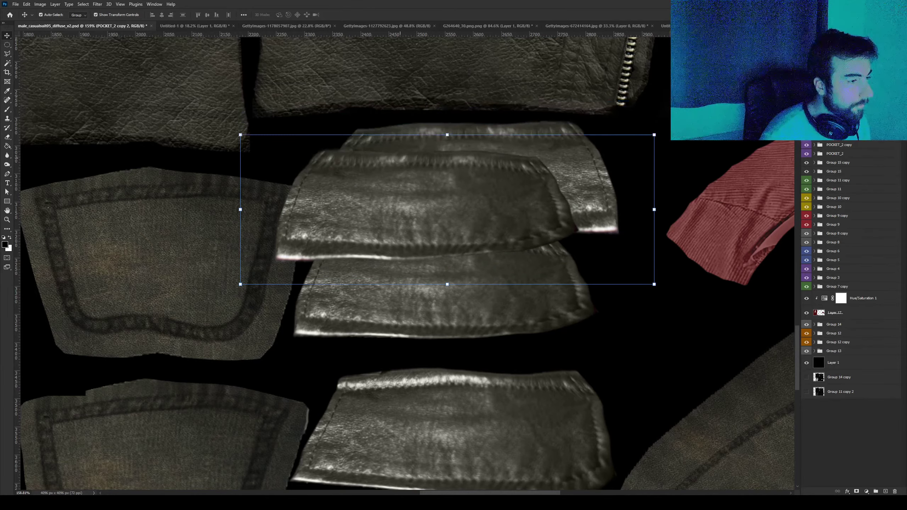
key(shift+Down)
key(shift+Down)
key(shift+Right)
key(shift+Down)
key(shift+Down)
key(shift+Right)
key(shift+Right)
key(shift+Right)
key(shift+Right)
key(shift+Down)
key(shift+Down)
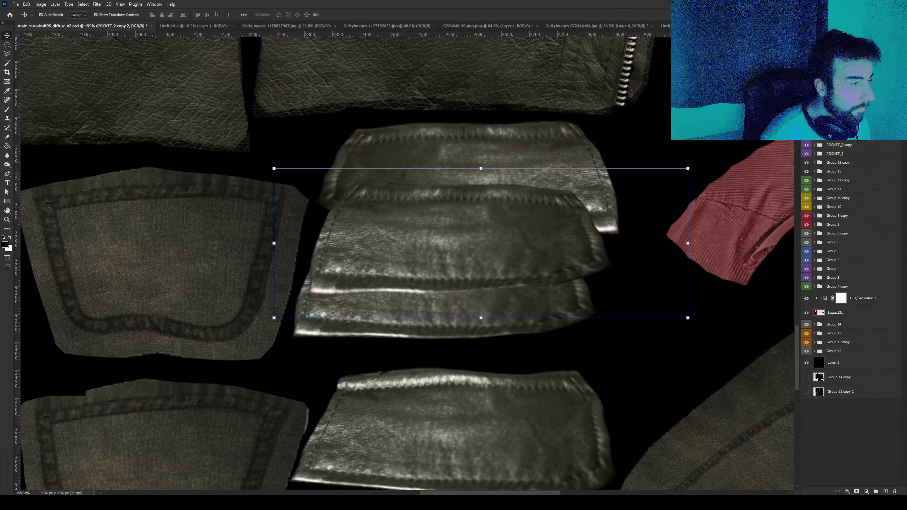
key(shift+Down)
key(shift+Down)
key(shift+Down)
key(shift+Down)
key(shift+Down)
key(shift+Down)
key(shift+Left)
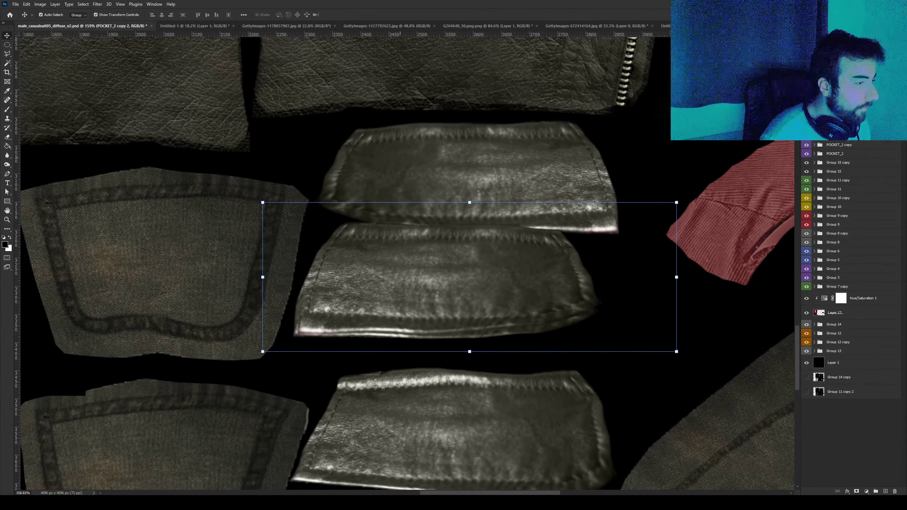
key(shift+Left)
key(shift+Down)
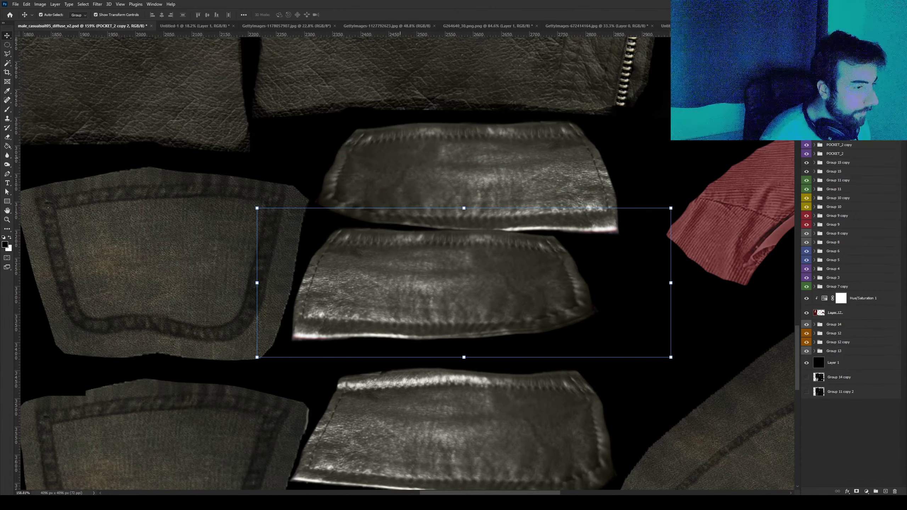
key(Down)
key(Down)
key(Right)
key(Right)
key(Right)
key(Down)
key(Down)
key(Right)
key(Right)
key(Right)
key(Down)
key(Down)
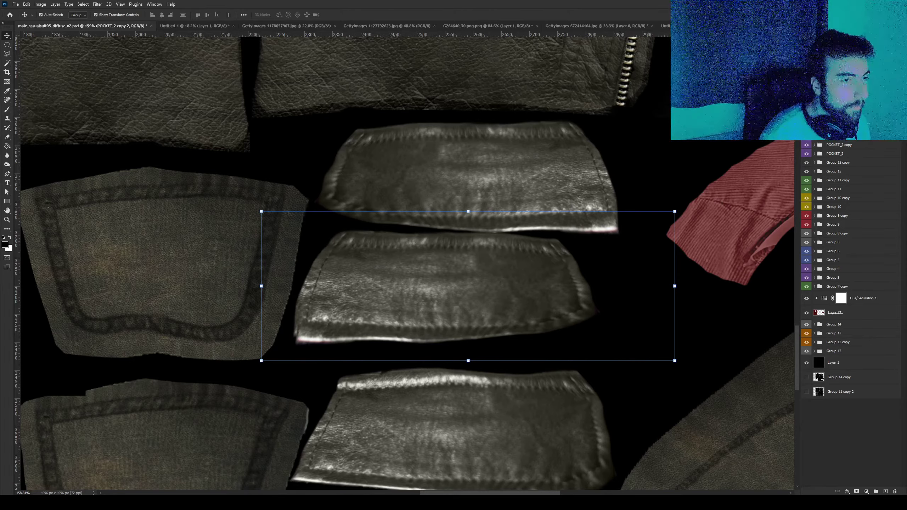
Compare against neighbouring layers and shift the pocket copy two pixels left.
key(alt+bracketleft)
key(alt+bracketleft)
key(alt+bracketleft)
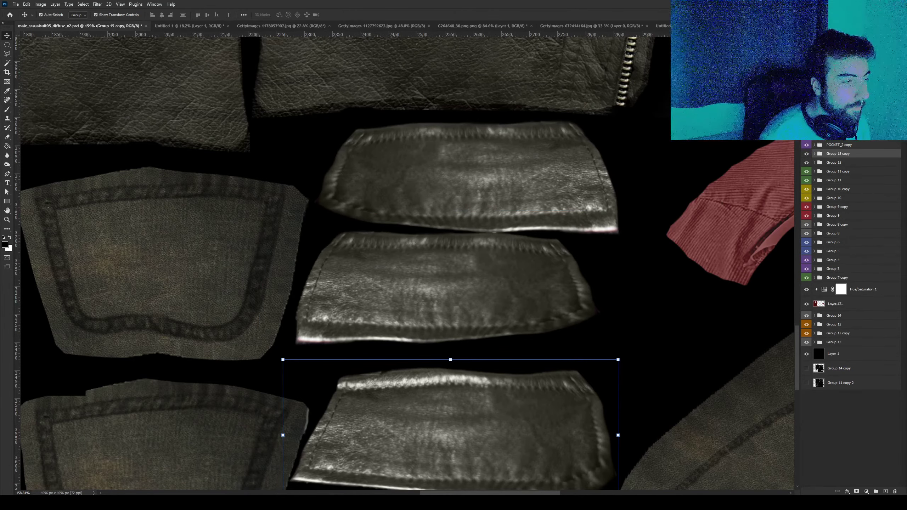
key(alt+bracketright)
key(alt+bracketright)
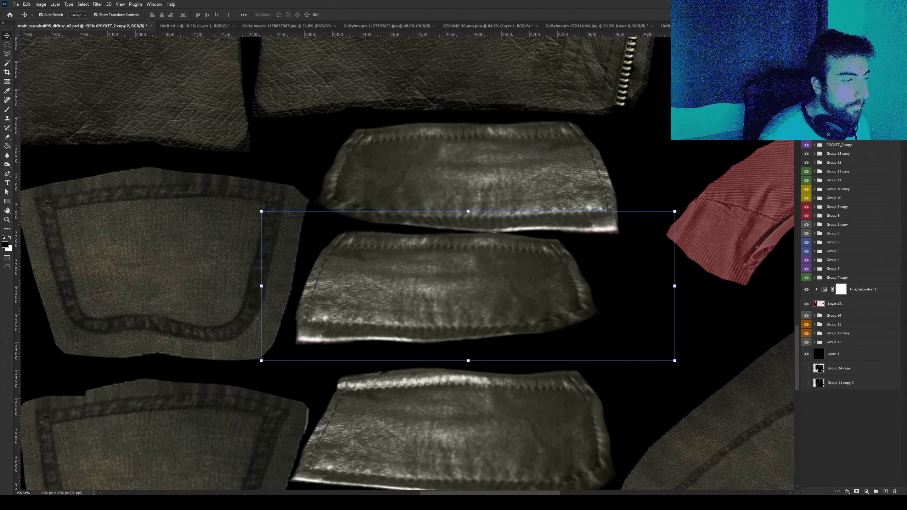
key(ctrl+comma)
key(ctrl+comma)
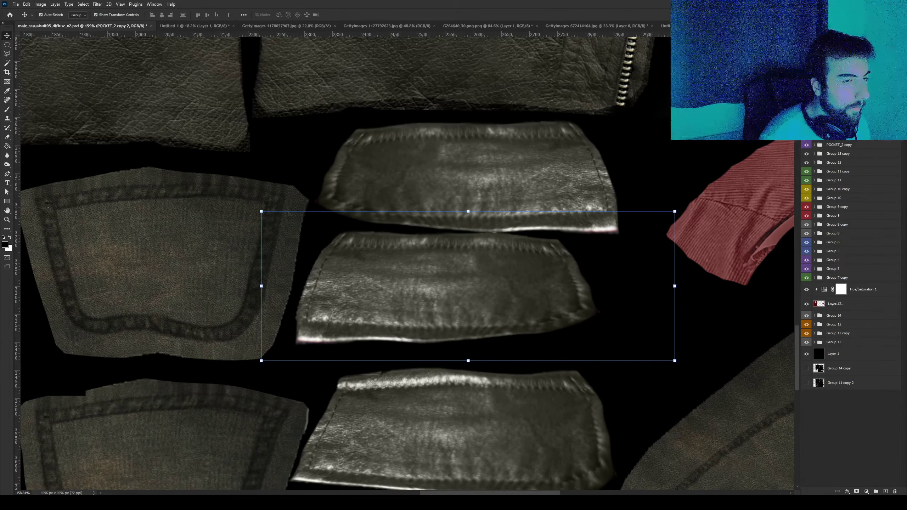
key(Left)
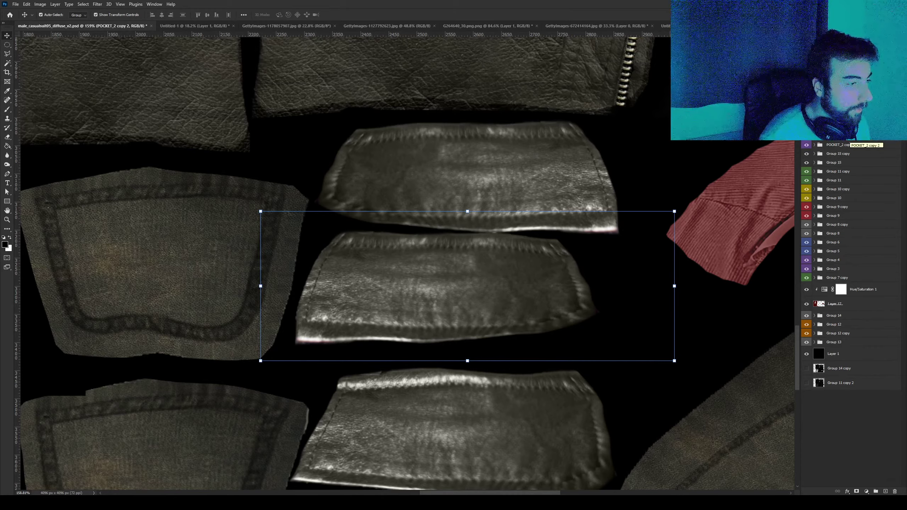
key(Left)
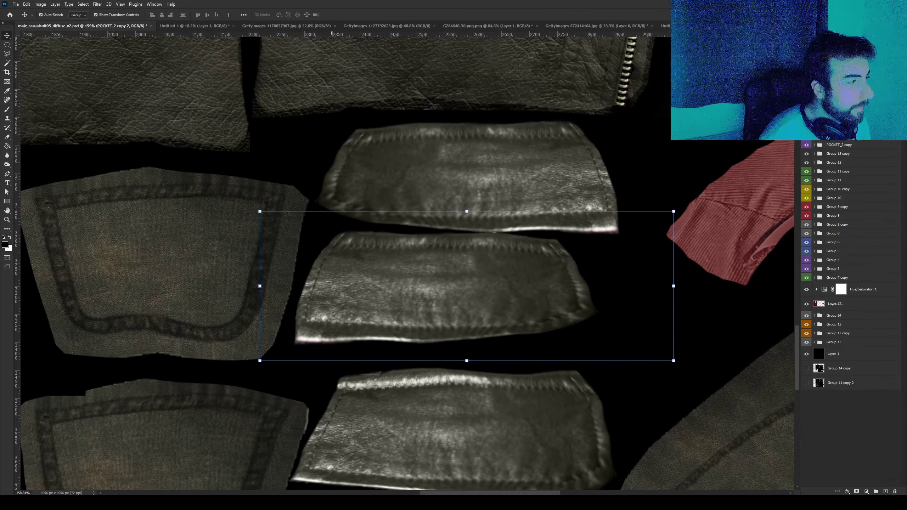
key(alt+bracketleft)
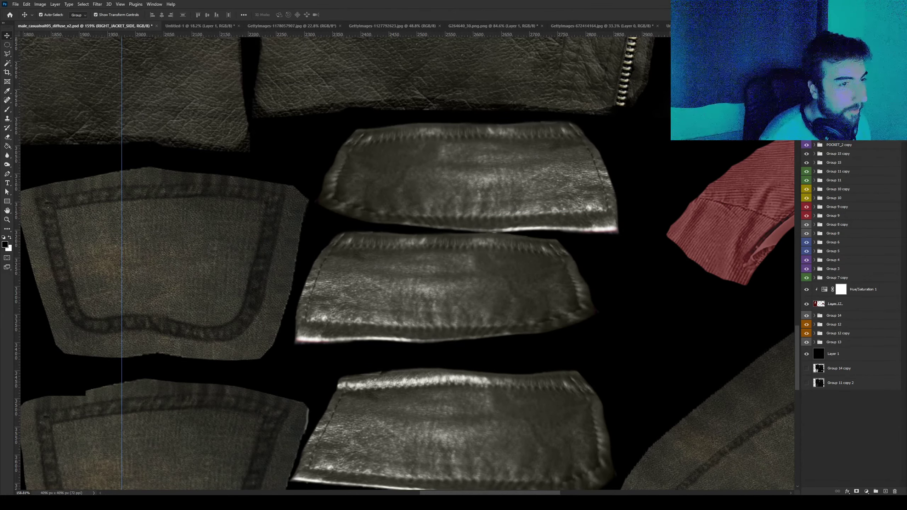
key(ctrl+d)
key(alt+bracketright)
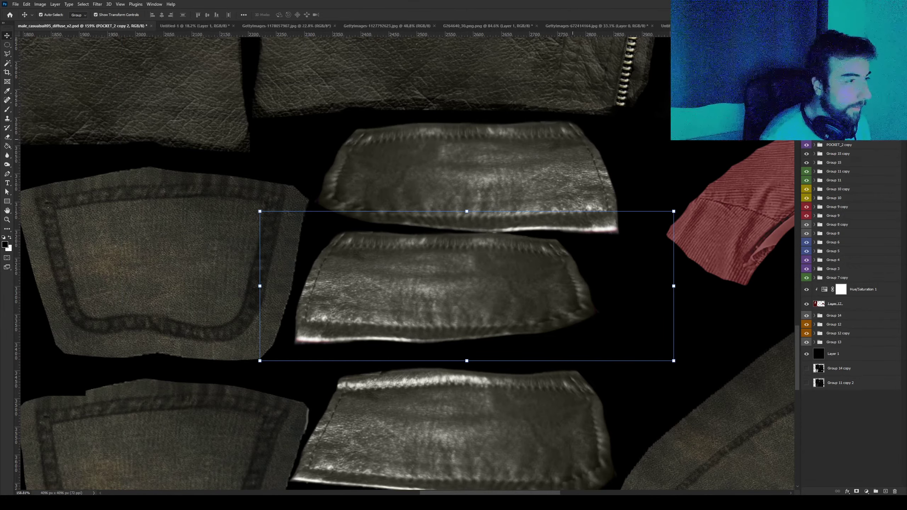
Select the Group 9 layer and begin saving the texture as a new file.
key(alt+e)
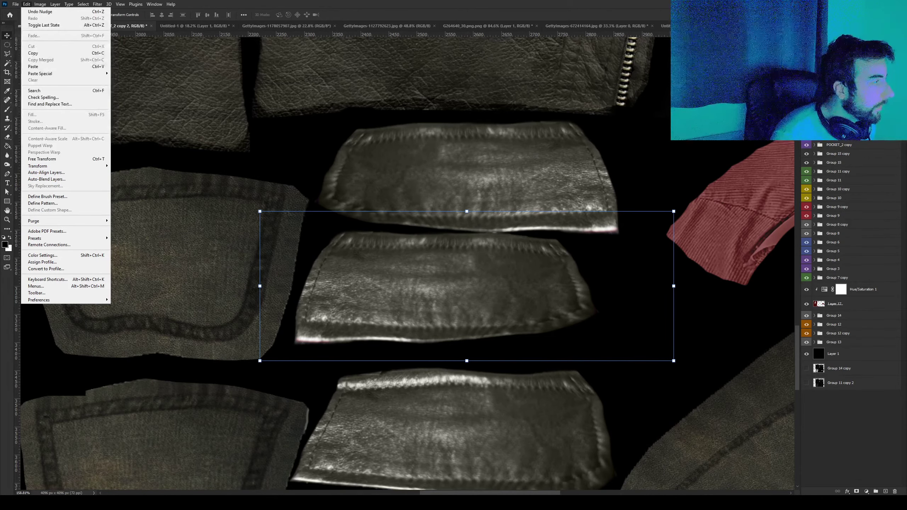
key(Escape)
key(alt+bracketleft)
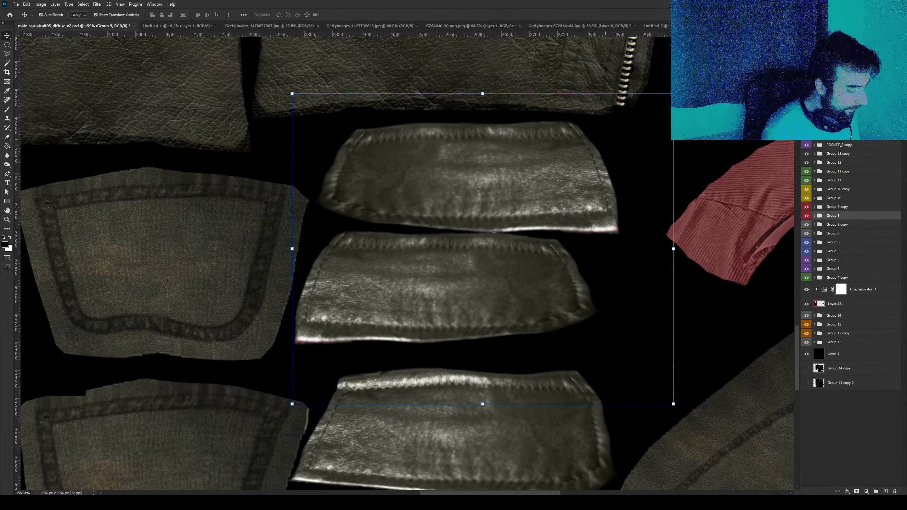
key(ctrl+shift+s)
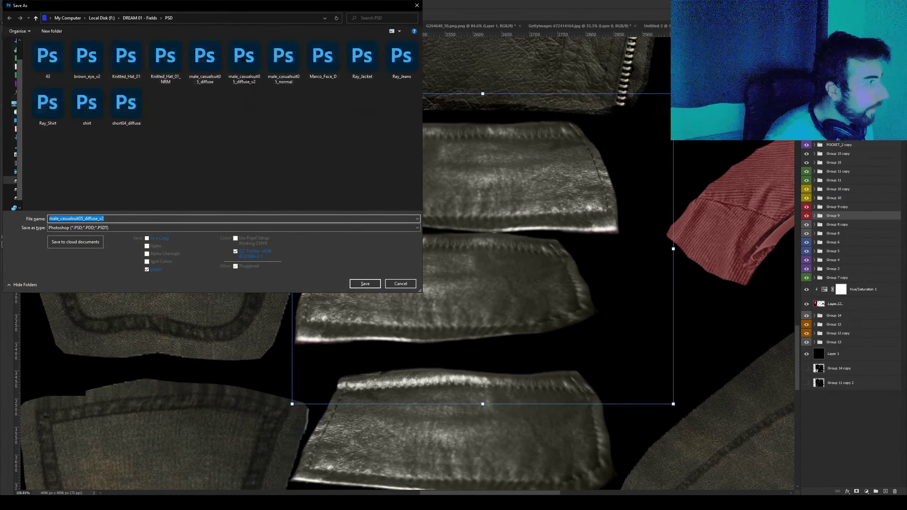
Save the texture as PNG in Images, replacing the old file, and return to Cinema 4D.
click(140, 18)
double_click(60, 95)
click(232, 228)
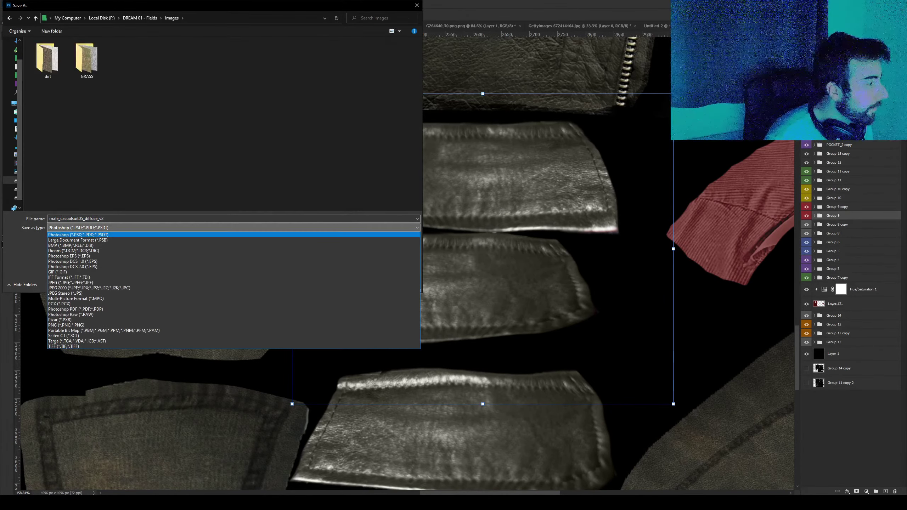
click(66, 325)
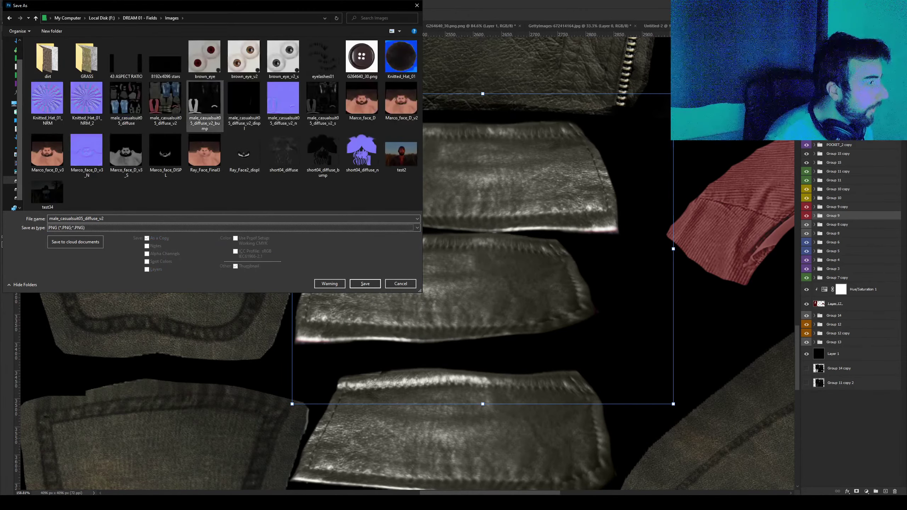
key(Return)
key(y)
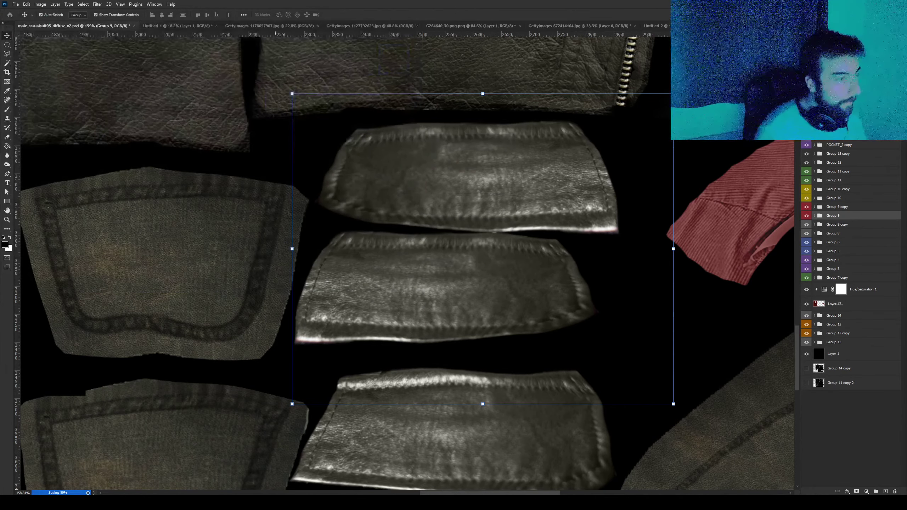
click(207, 470)
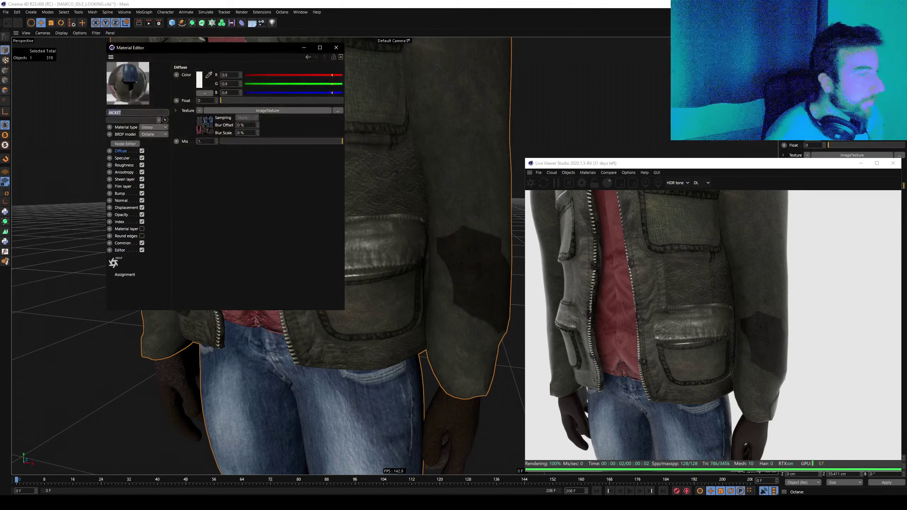
Check the Diffuse ImageTexture file, close the Material Editor, and zoom in on the jacket pockets.
click(251, 111)
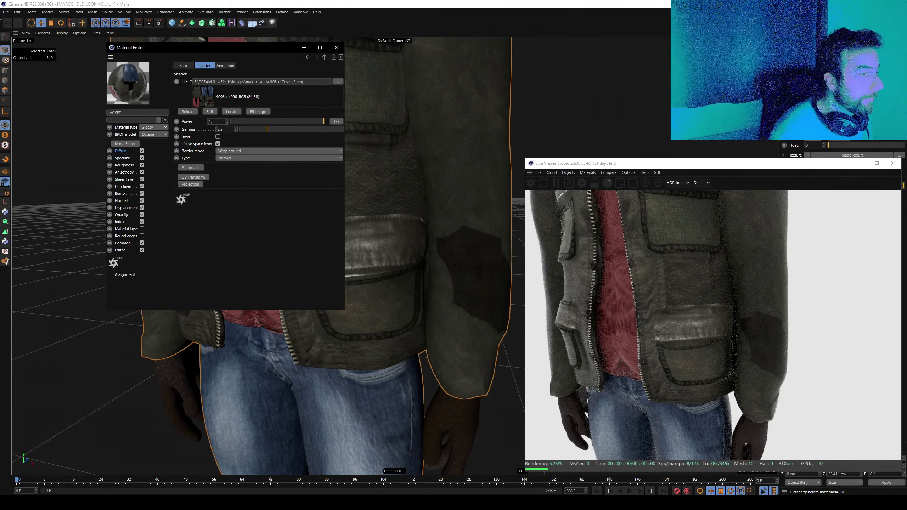
click(336, 47)
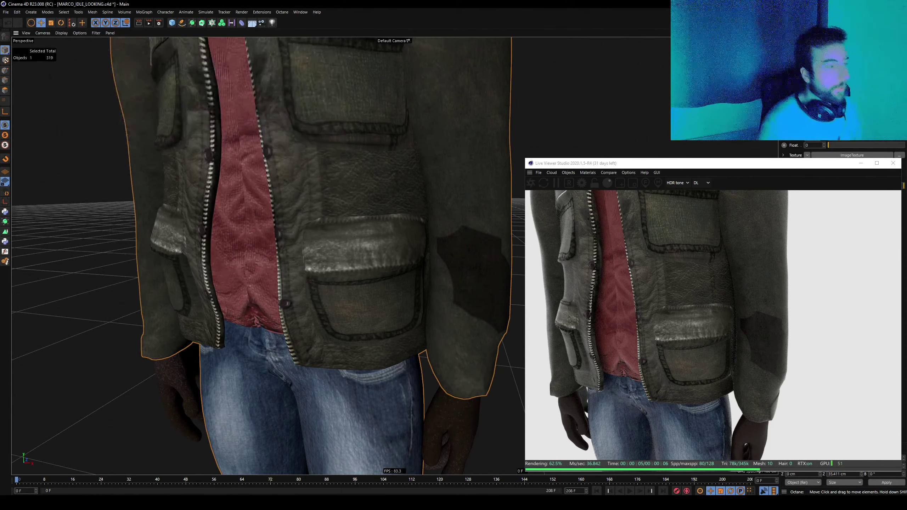
scroll(349, 283, up, 5)
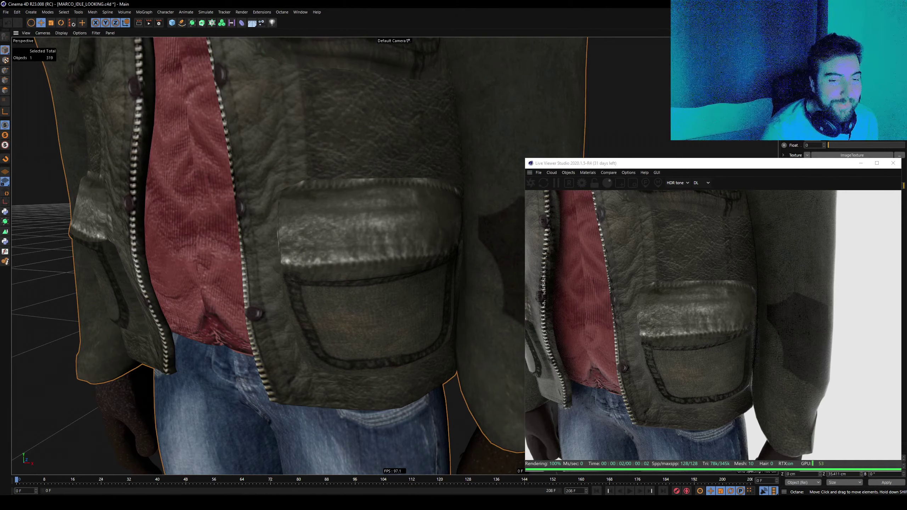
scroll(480, 233, down, 2)
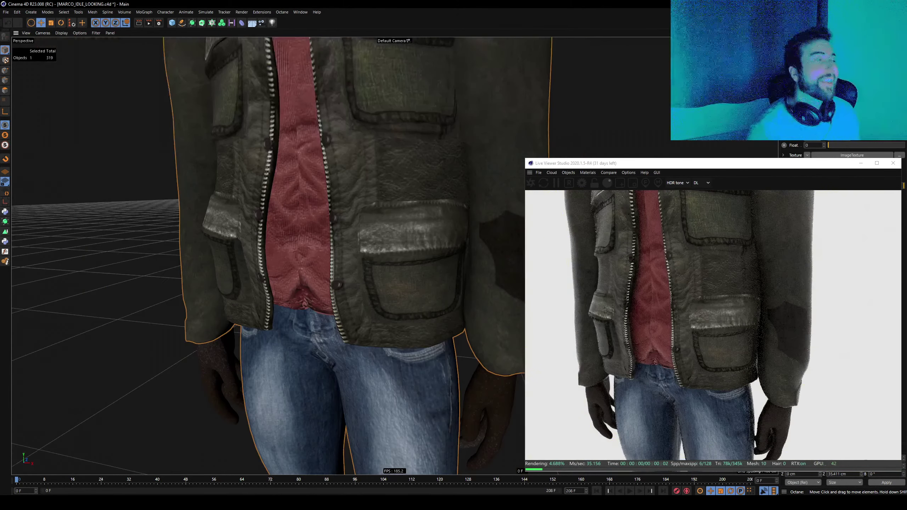
scroll(480, 233, down, 3)
scroll(400, 115, down, 2)
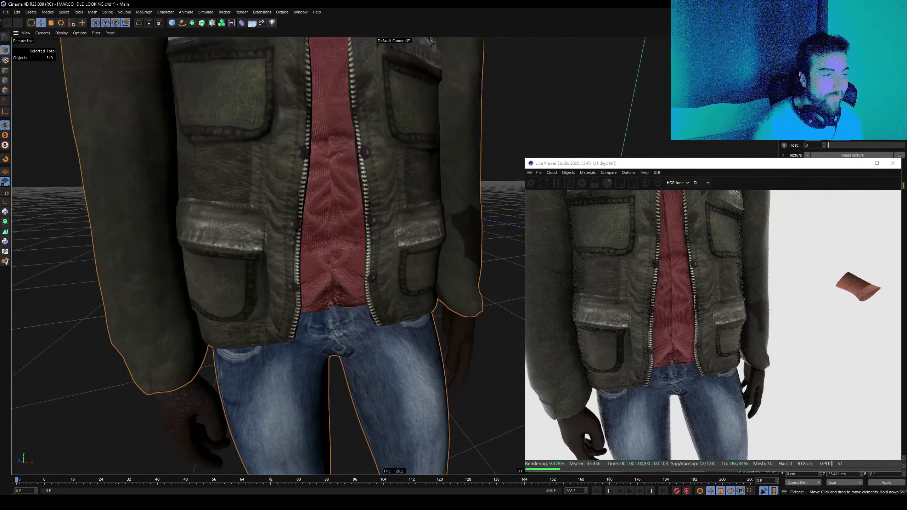
scroll(400, 115, down, 2)
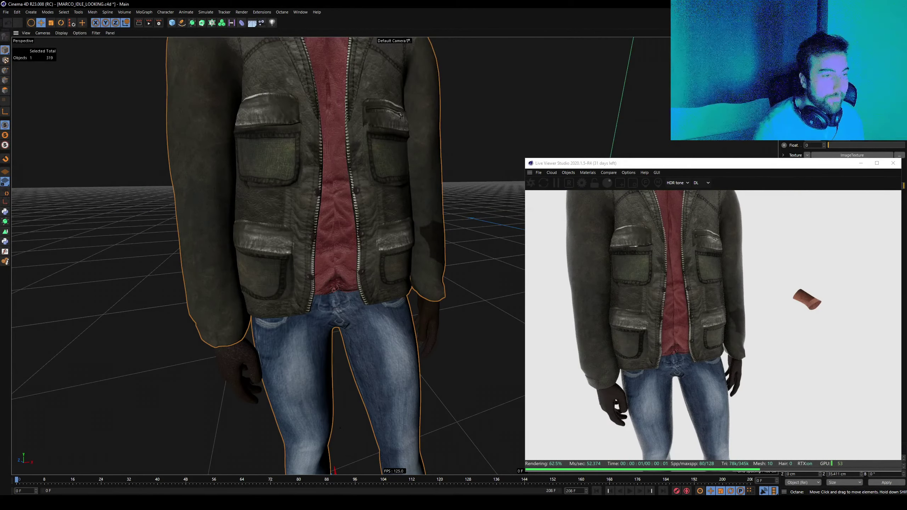
mouse_move(357, 256)
alt+mouse_down()
mouse_move(394, 256)
mouse_move(378, 208)
mouse_move(337, 211)
alt+mouse_up()
scroll(395, 256, up, 3)
scroll(378, 208, up, 2)
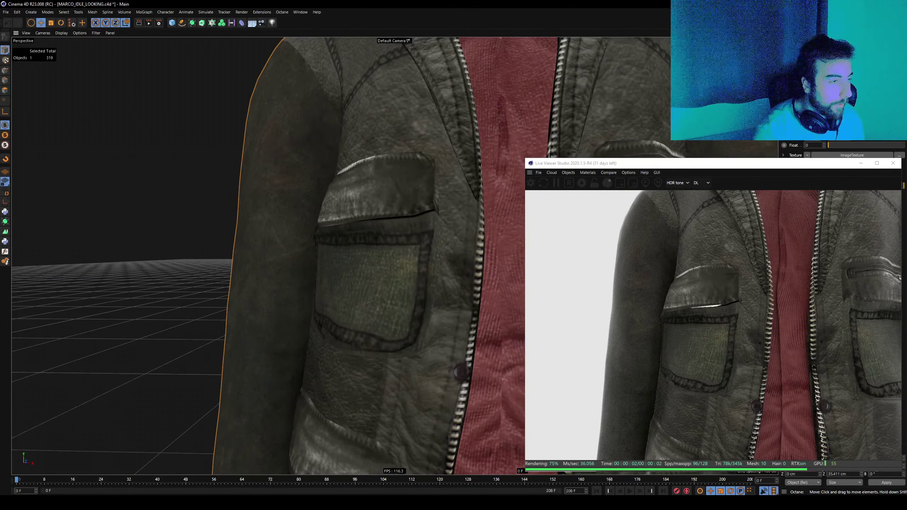
Orbit and zoom from the shirt edge over the trousers up to the face in profile.
alt+drag(337, 211, 407, 215)
scroll(407, 215, up, 3)
scroll(407, 215, up, 1)
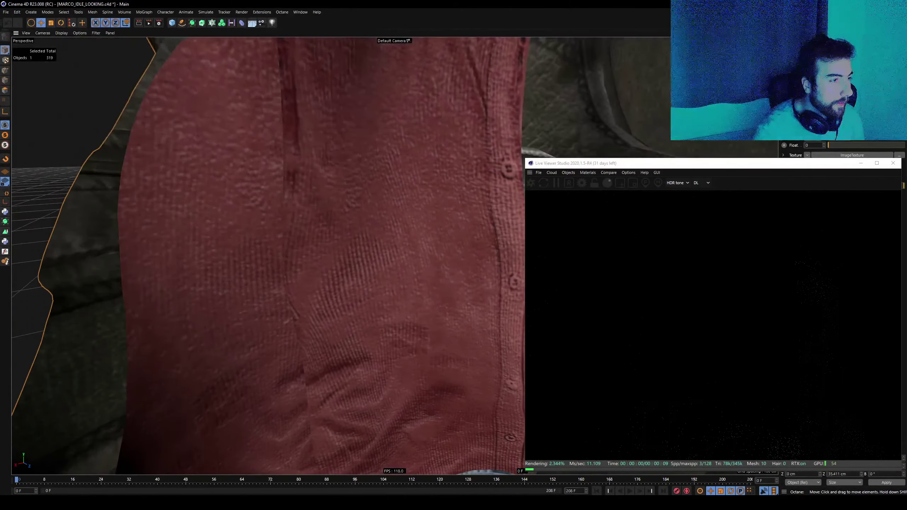
scroll(362, 228, down, 2)
mouse_move(363, 227)
alt+mouse_down()
mouse_move(395, 256)
mouse_move(378, 220)
mouse_move(394, 256)
mouse_move(393, 286)
mouse_move(339, 255)
alt+mouse_up()
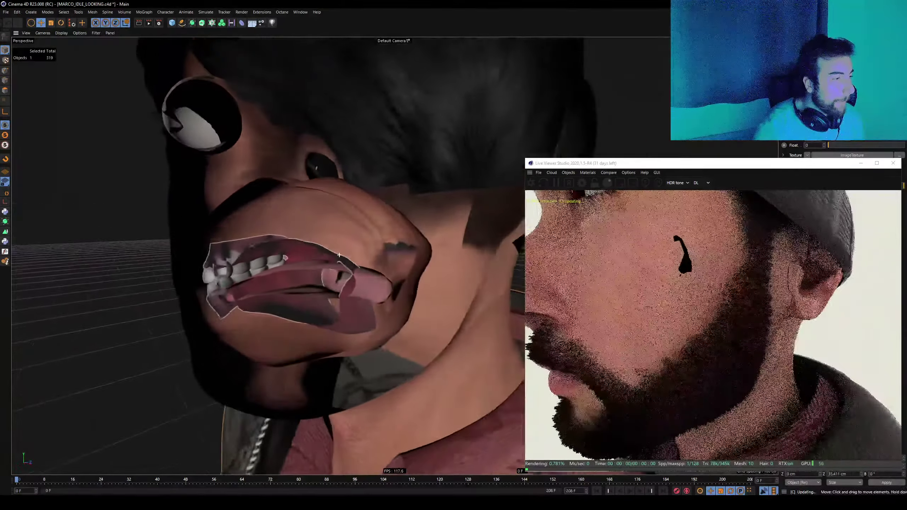
alt+drag(340, 255, 339, 255)
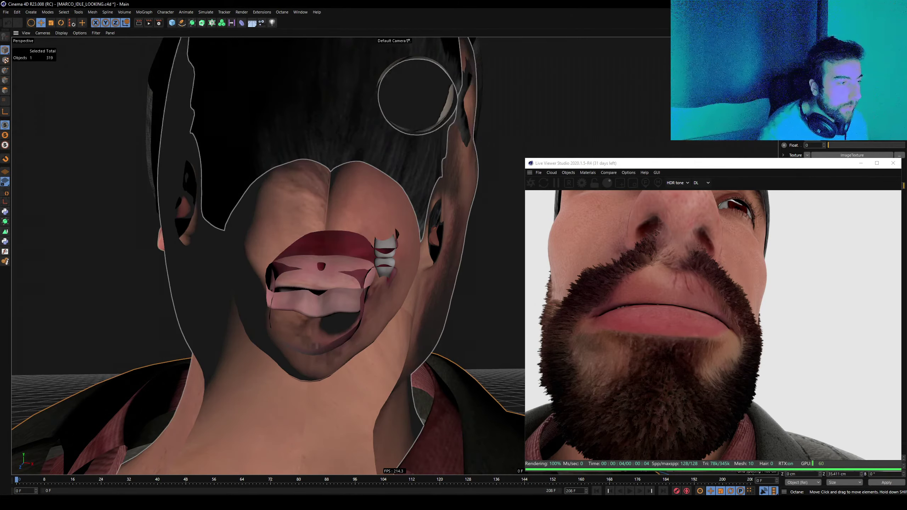
scroll(268, 256, down, 5)
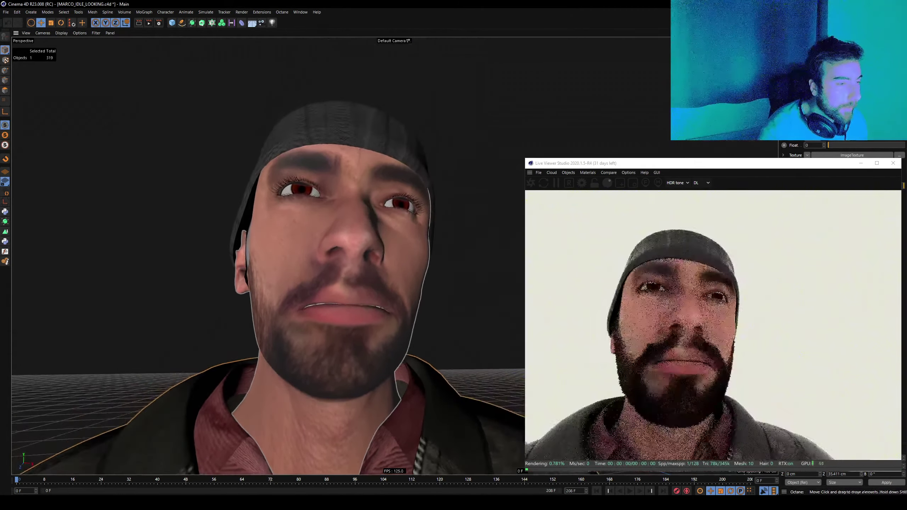
mouse_move(321, 236)
alt+mouse_down()
mouse_move(365, 237)
mouse_move(279, 237)
alt+mouse_up()
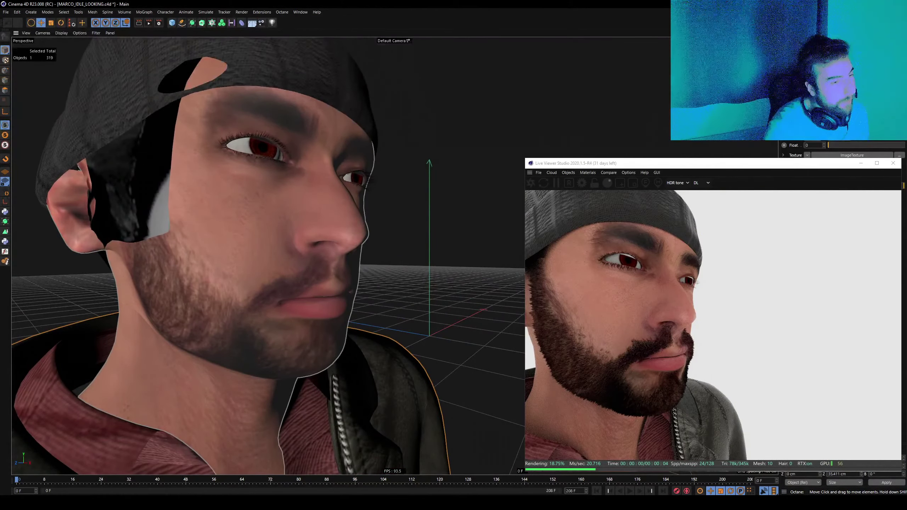
scroll(350, 247, down, 3)
scroll(350, 248, down, 3)
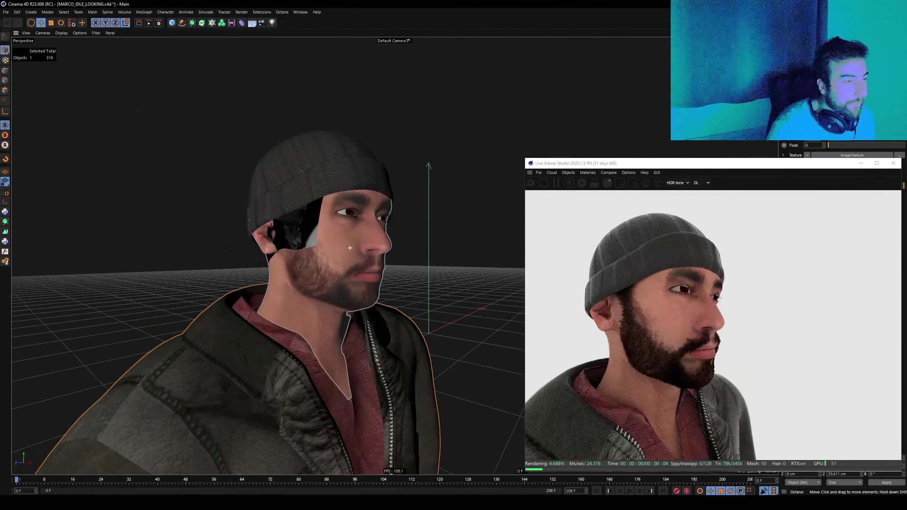
scroll(350, 247, down, 3)
scroll(350, 248, down, 2)
scroll(395, 255, up, 2)
scroll(395, 256, up, 4)
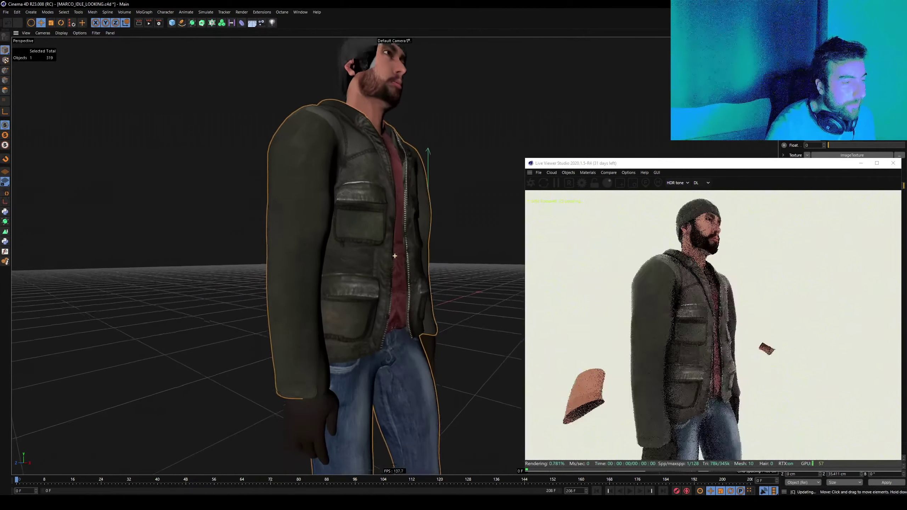
Orbit down the legs to the feet, then back up the jeans to the jacket front.
mouse_move(395, 255)
alt+mouse_down()
mouse_move(379, 255)
mouse_move(389, 211)
mouse_move(372, 215)
alt+mouse_up()
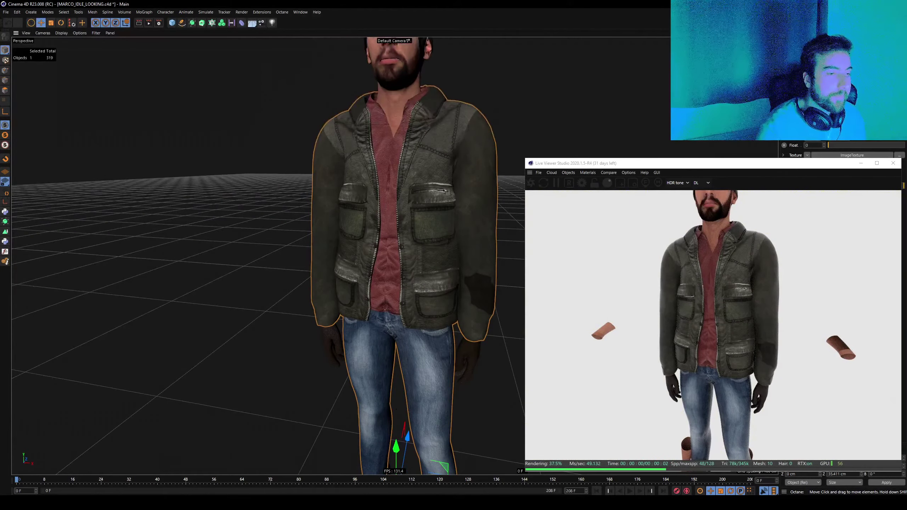
alt+middle_drag(463, 393, 463, 214)
scroll(463, 321, up, 3)
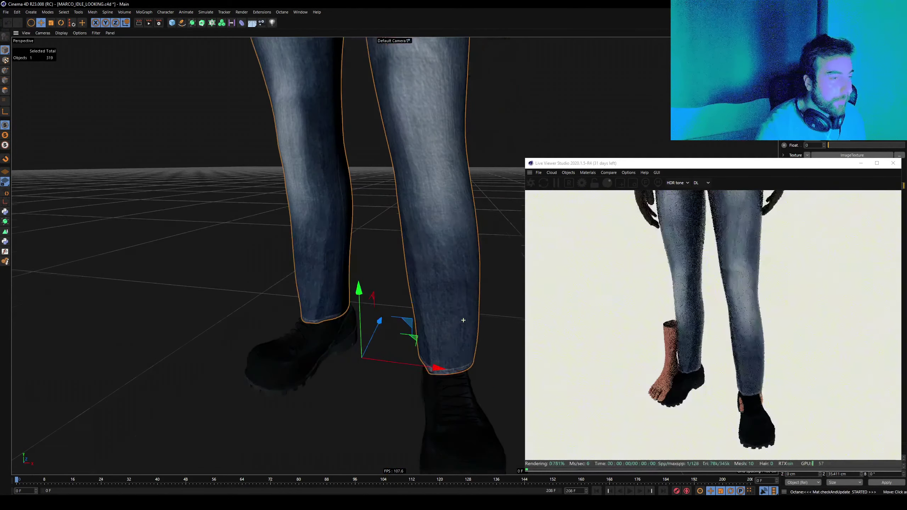
alt+drag(463, 320, 395, 256)
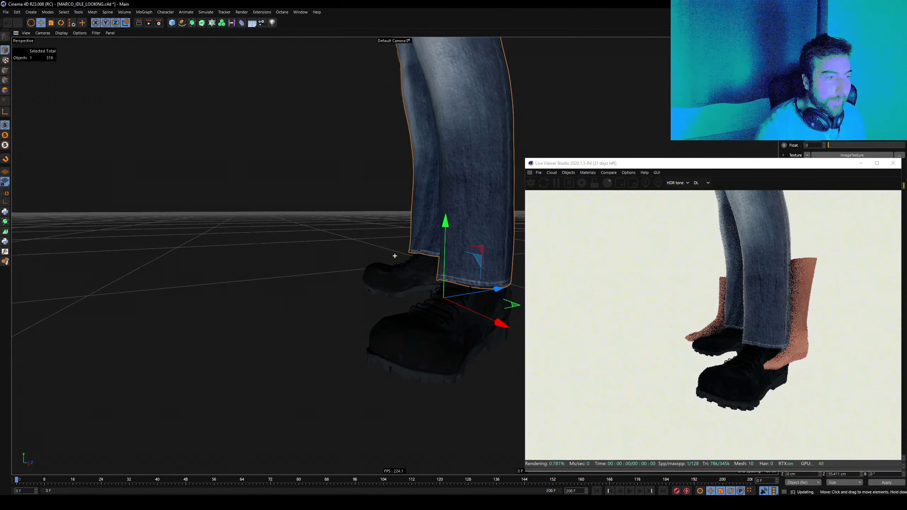
alt+drag(393, 250, 357, 271)
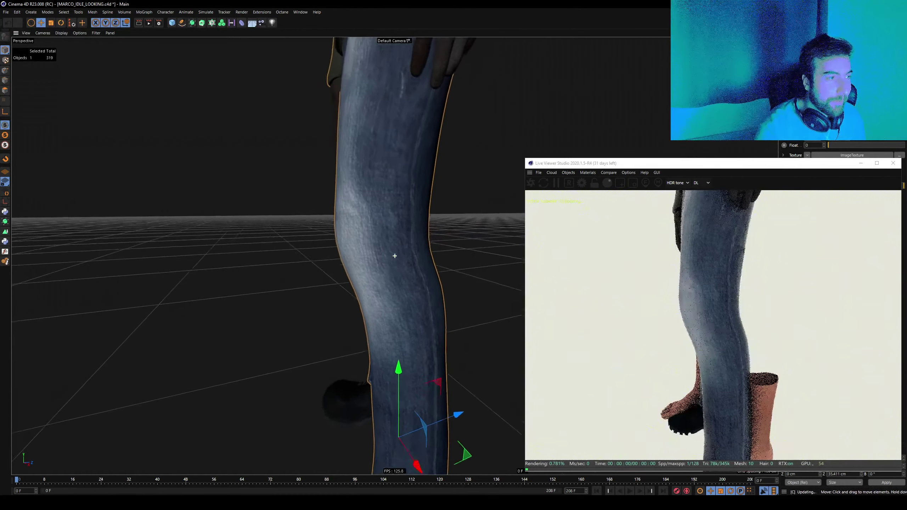
alt+middle_drag(395, 228, 395, 256)
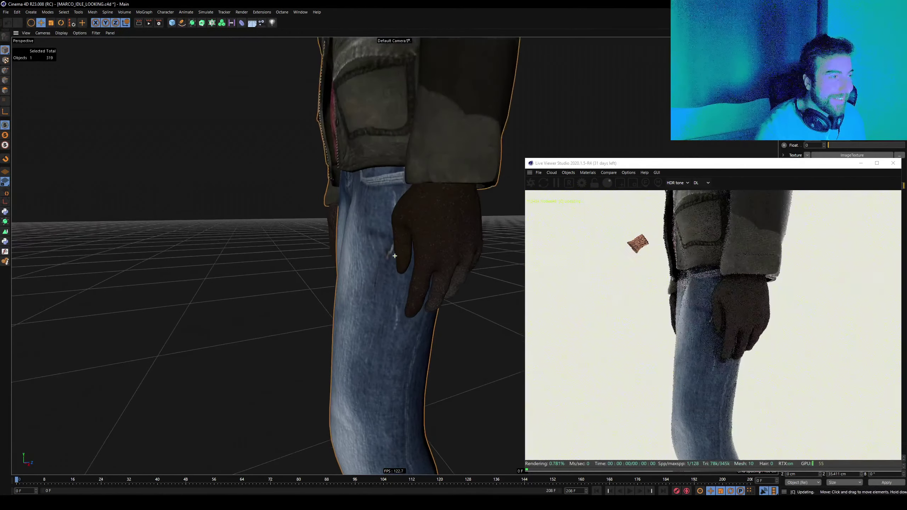
mouse_move(395, 256)
alt+mouse_down()
mouse_move(364, 154)
mouse_move(379, 185)
alt+mouse_up()
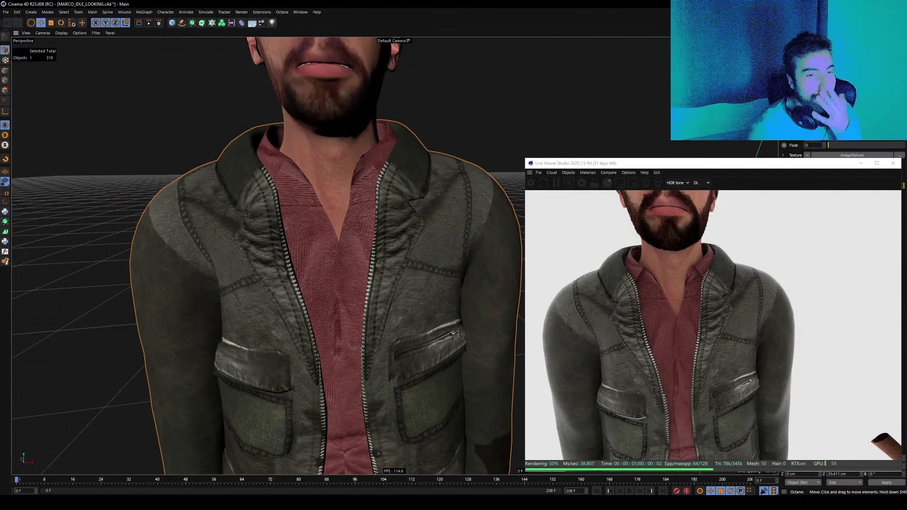
Frame the neck and collar, then orbit to a side profile of jacket and jeans.
alt+drag(452, 336, 364, 232)
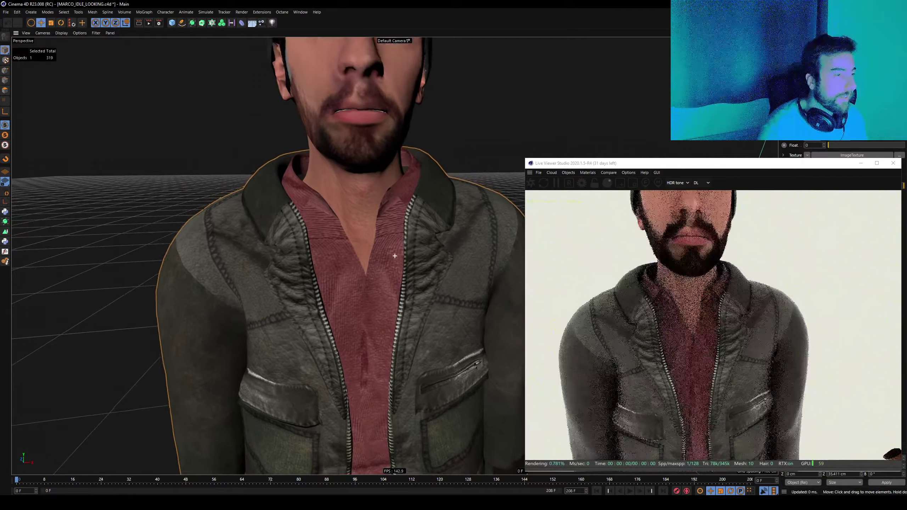
scroll(364, 232, up, 3)
scroll(364, 233, up, 2)
alt+drag(277, 247, 300, 251)
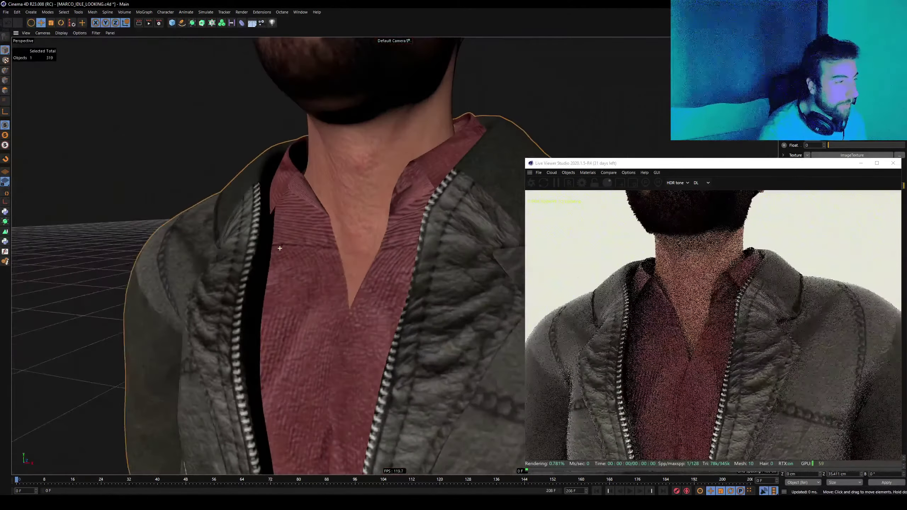
scroll(300, 251, down, 3)
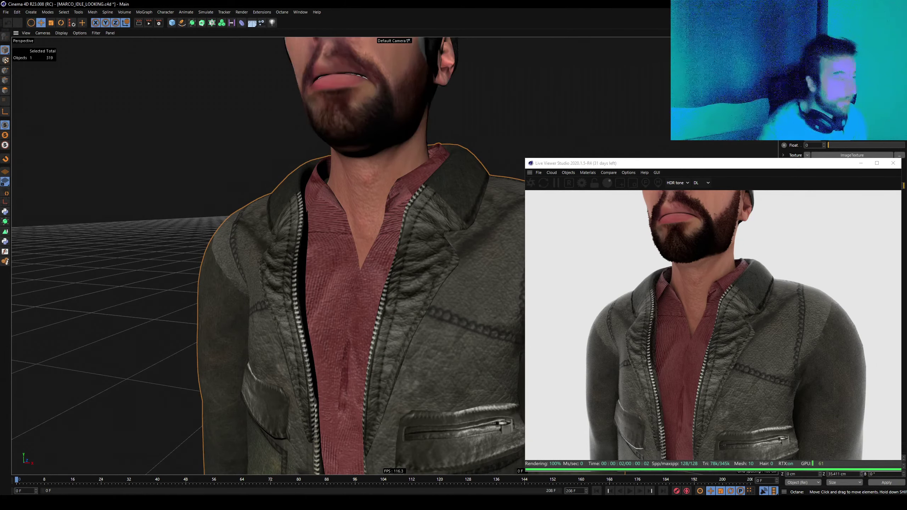
mouse_move(322, 236)
alt+mouse_down()
mouse_move(437, 238)
mouse_move(410, 246)
mouse_move(357, 228)
mouse_move(319, 198)
alt+mouse_up()
scroll(395, 256, up, 5)
scroll(395, 256, down, 3)
scroll(320, 198, down, 3)
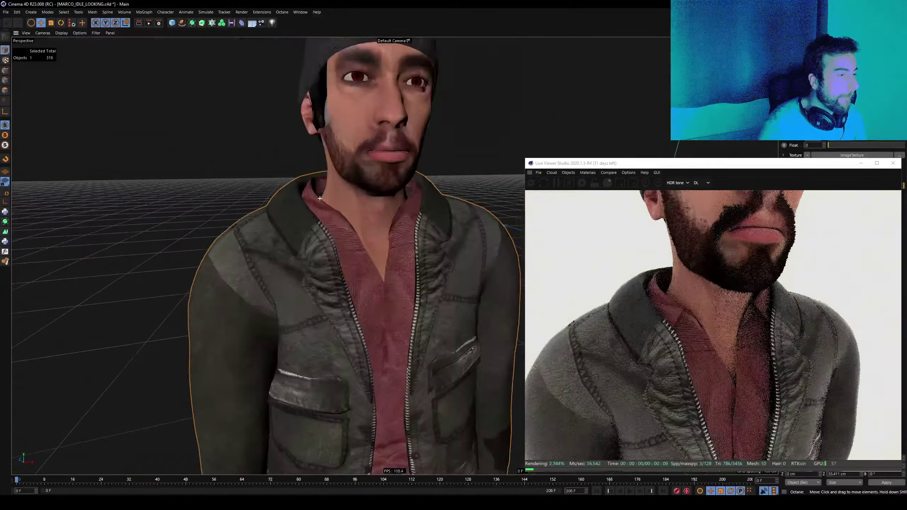
scroll(320, 198, down, 3)
alt+middle_drag(319, 198, 320, 135)
scroll(320, 136, up, 2)
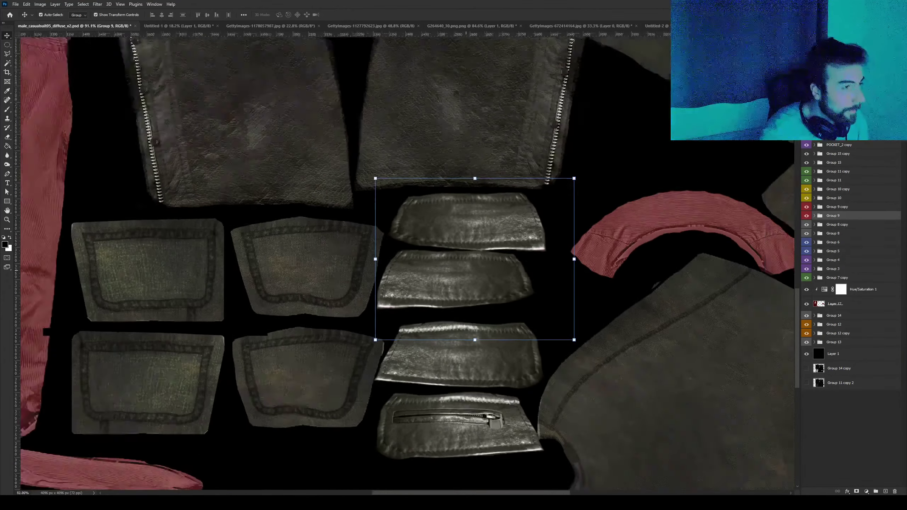
Zoom into the jeans back pocket and inspect the back of the jeans in Cinema 4D.
alt+scroll(393, 250, down, 4)
alt+scroll(450, 143, up, 4)
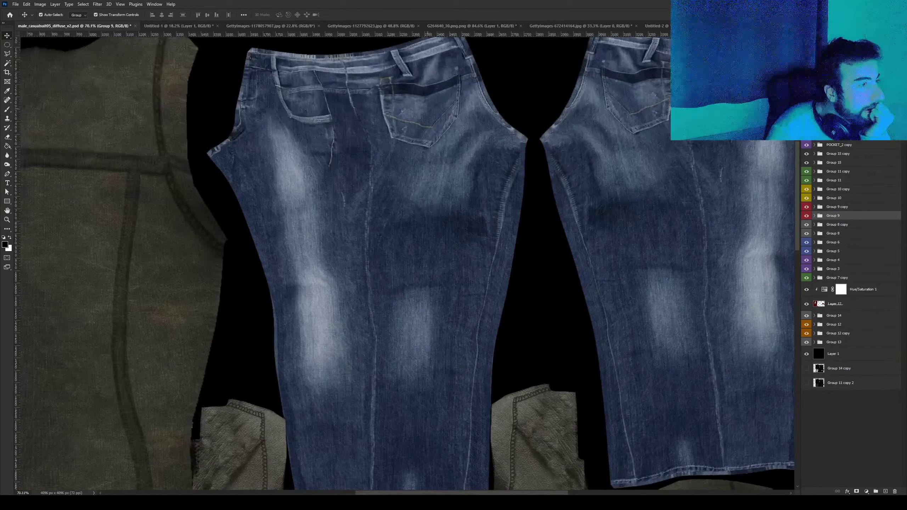
alt+scroll(402, 65, up, 2)
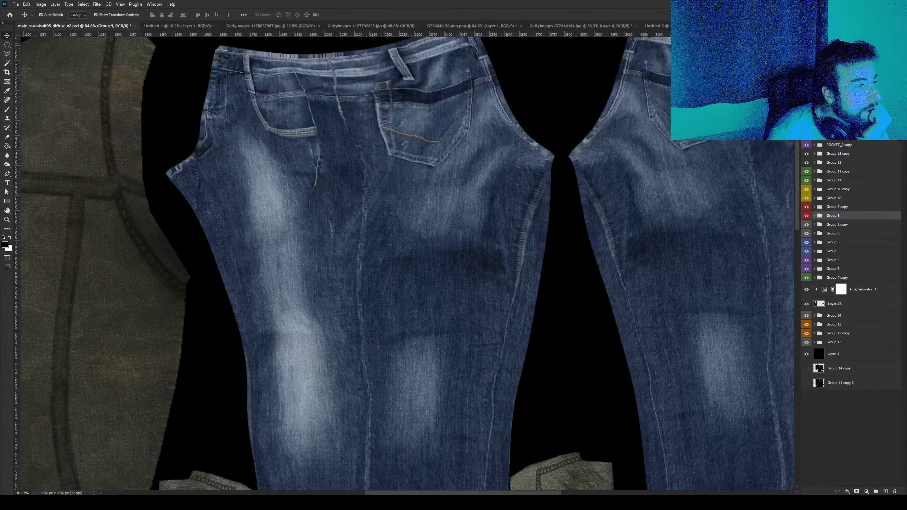
alt+scroll(432, 97, up, 2)
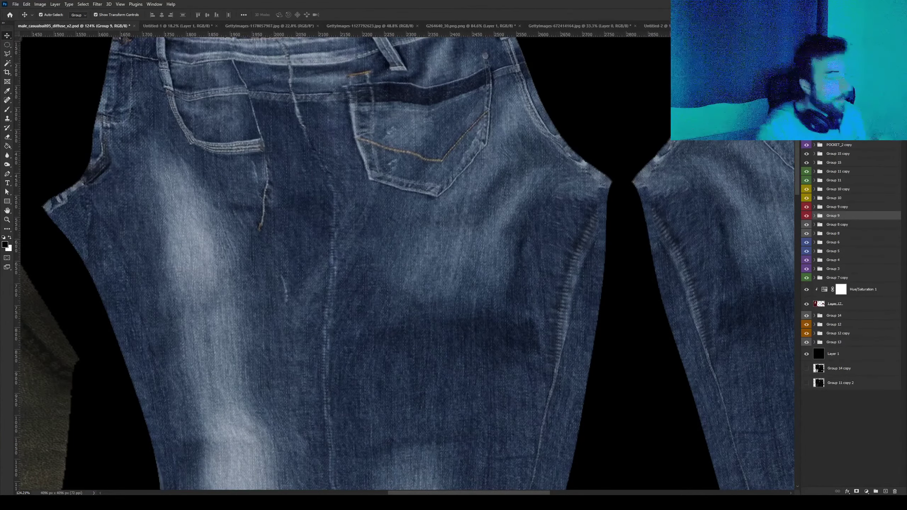
click(210, 468)
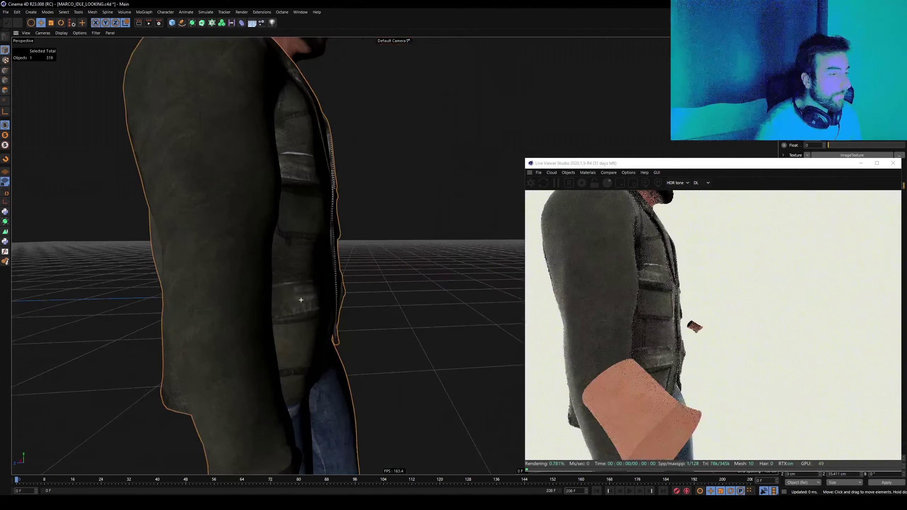
alt+drag(301, 300, 370, 238)
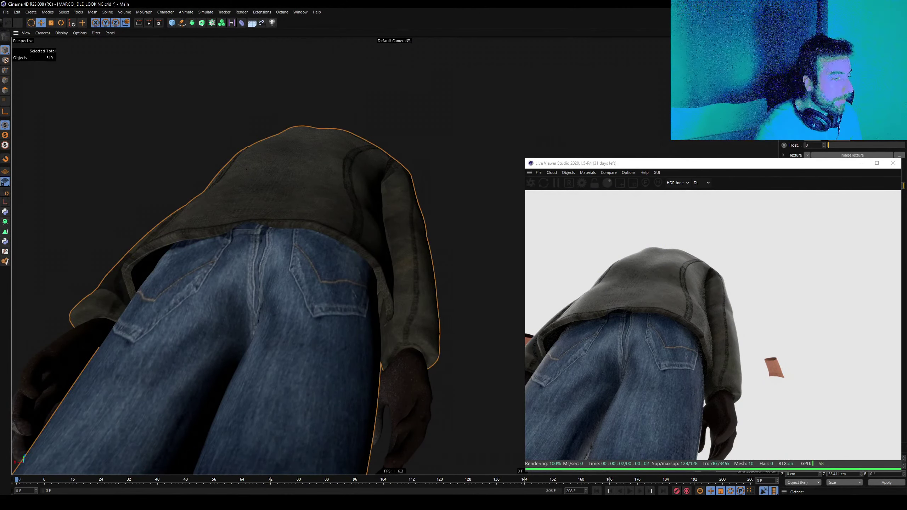
Return to Photoshop and bring up the GettyImages denim pocket photo document.
key(alt+Tab)
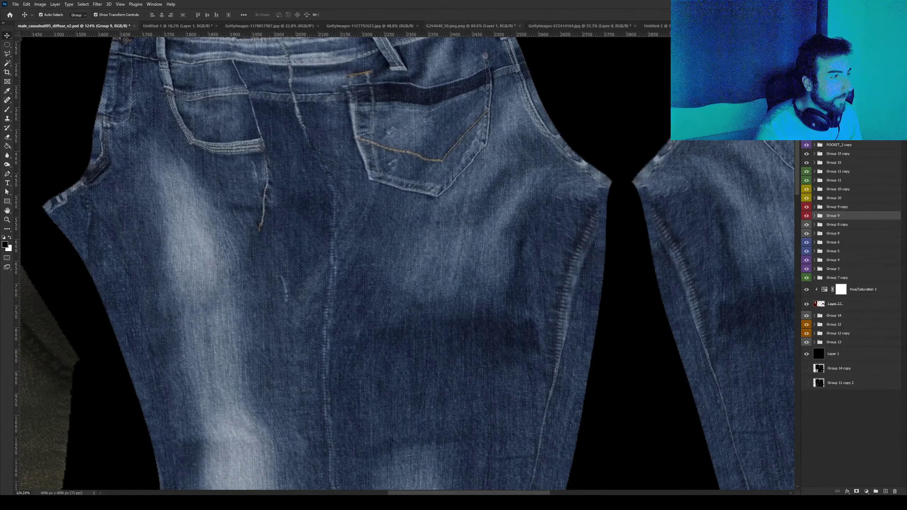
key(ctrl+Tab)
key(ctrl+Tab)
key(ctrl+Tab)
key(ctrl+shift+Tab)
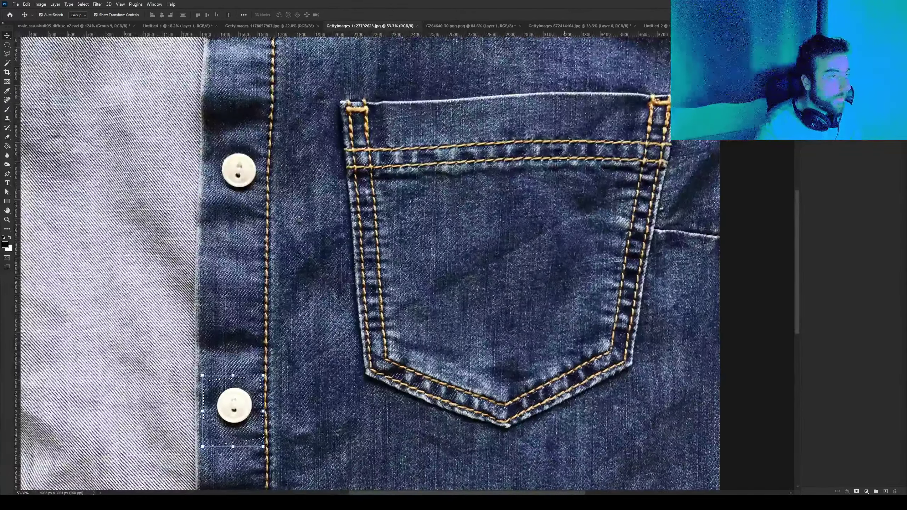
Outline the pocket area of the denim photo with a polygonal lasso selection.
key(l)
alt+scroll(527, 272, down, 3)
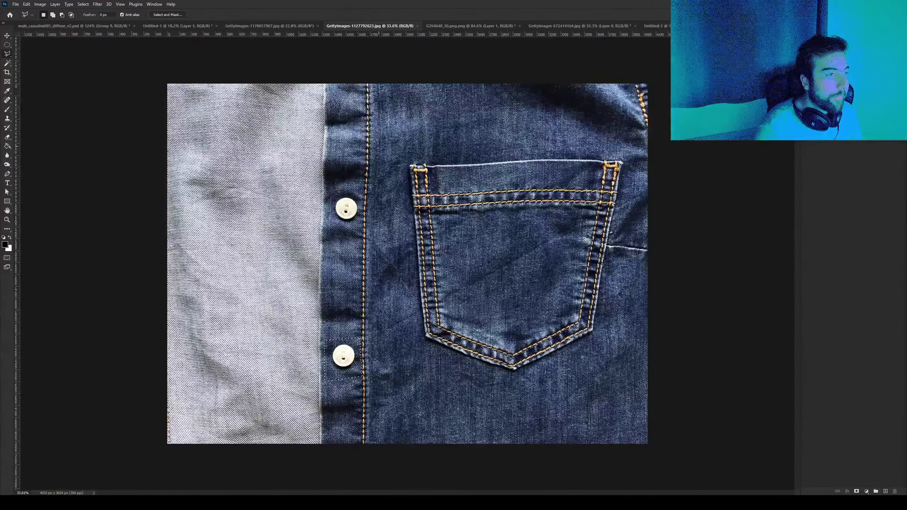
click(372, 84)
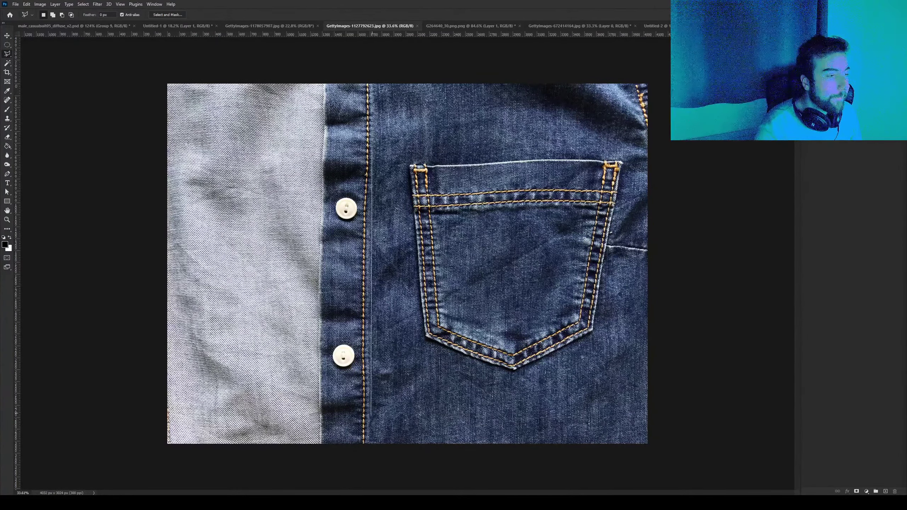
click(370, 418)
click(645, 415)
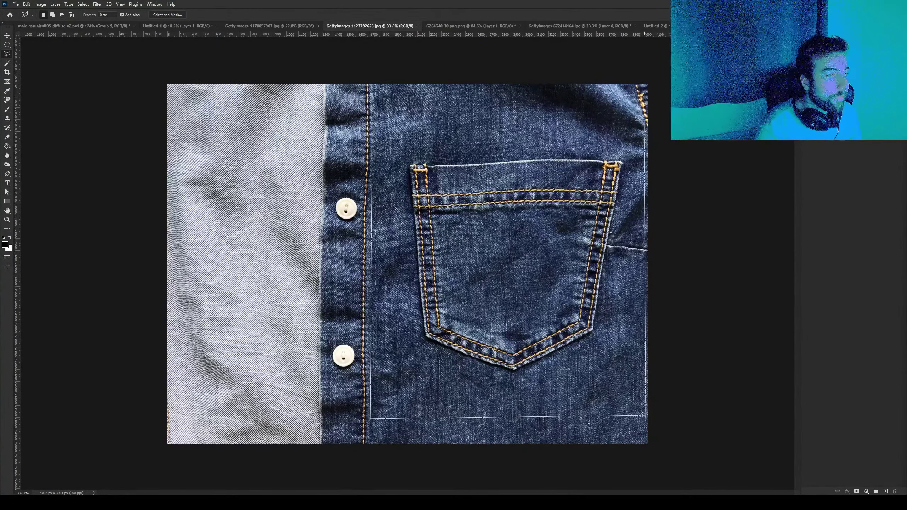
click(645, 121)
double_click(384, 134)
Copy the pocket area and paste it into the jeans diffuse texture.
click(27, 4)
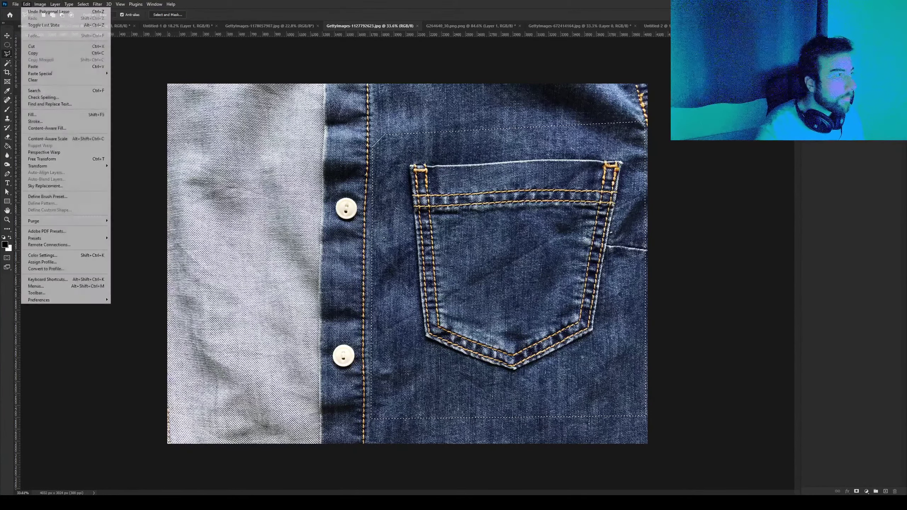
click(33, 53)
click(71, 26)
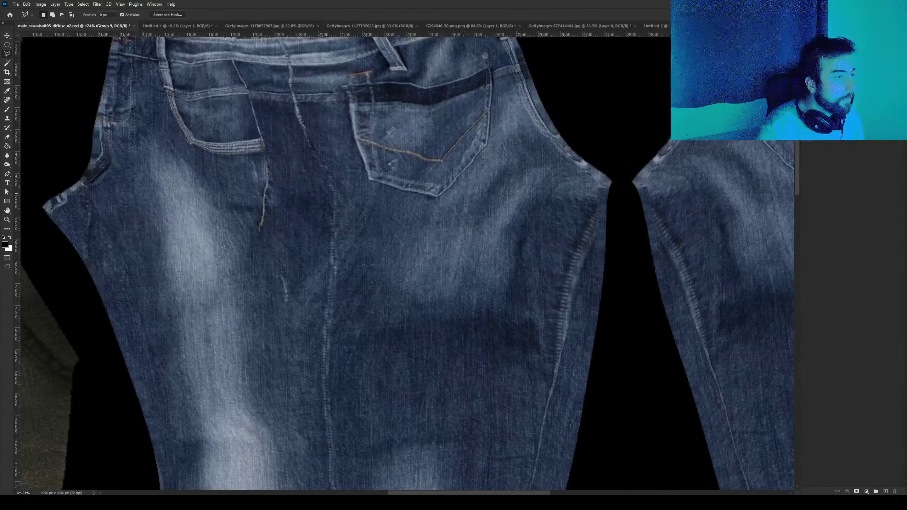
key(ctrl+v)
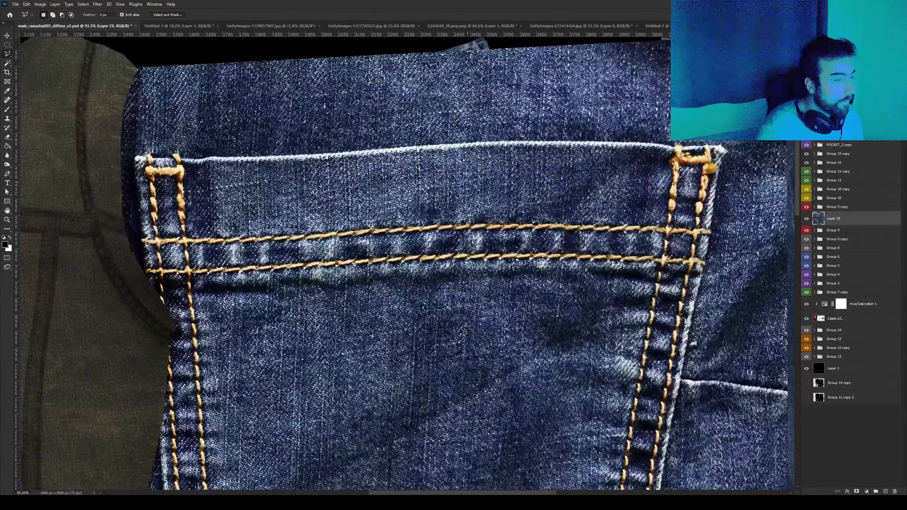
key(v)
alt+scroll(472, 275, down, 3)
alt+scroll(472, 275, down, 2)
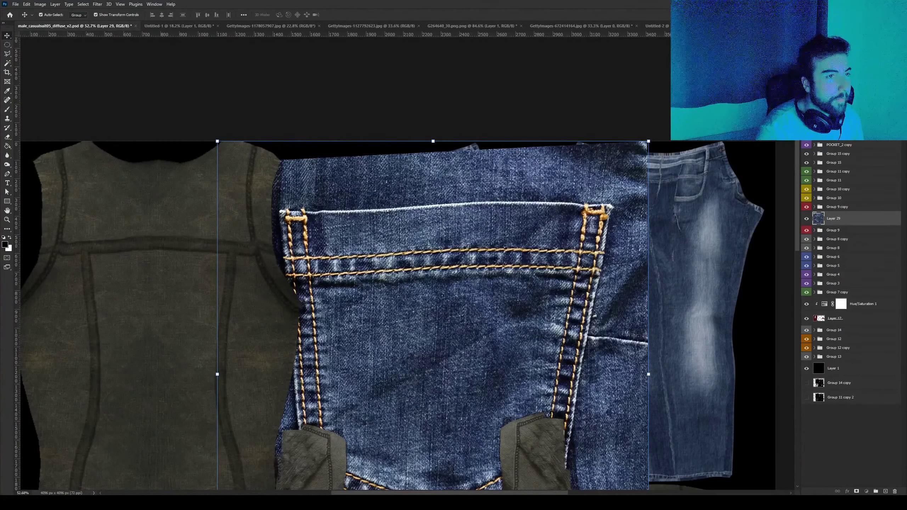
Move Layer 29 to the top of the stack, group it, and apply a layer option.
drag(834, 218, 838, 142)
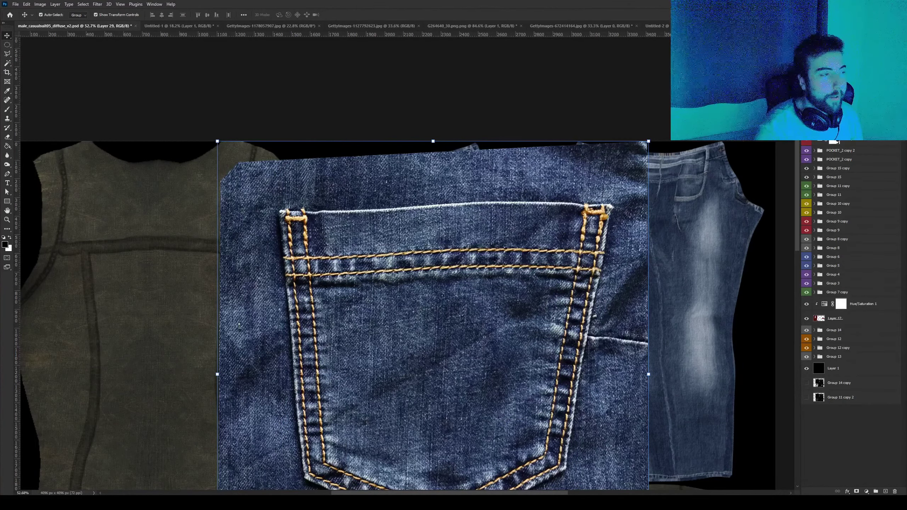
key(ctrl+g)
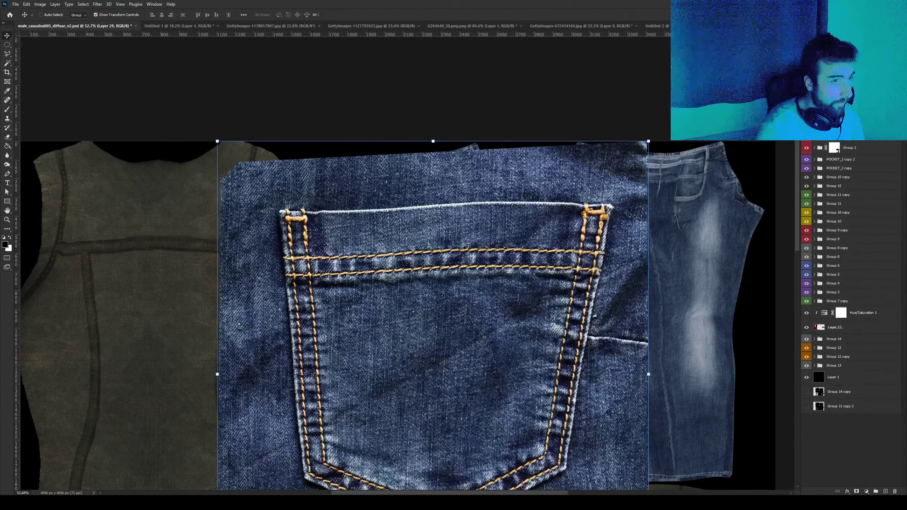
right_click(822, 138)
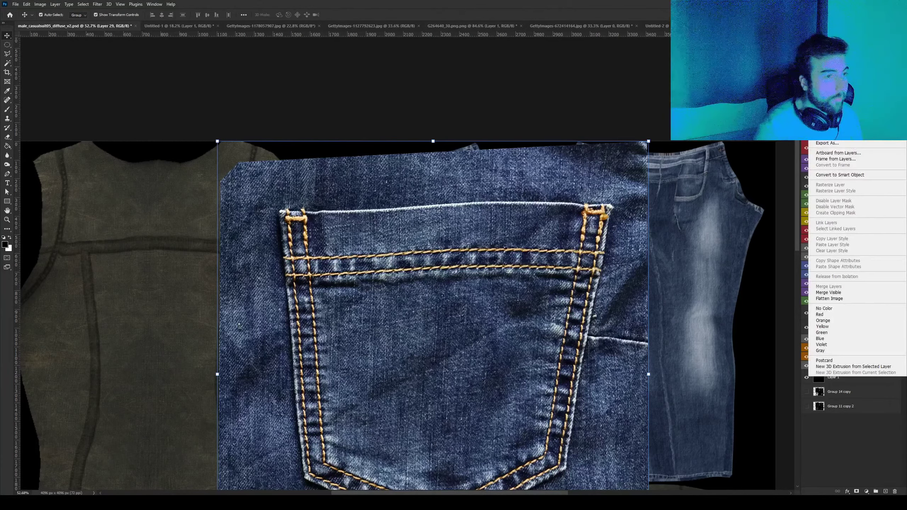
click(850, 175)
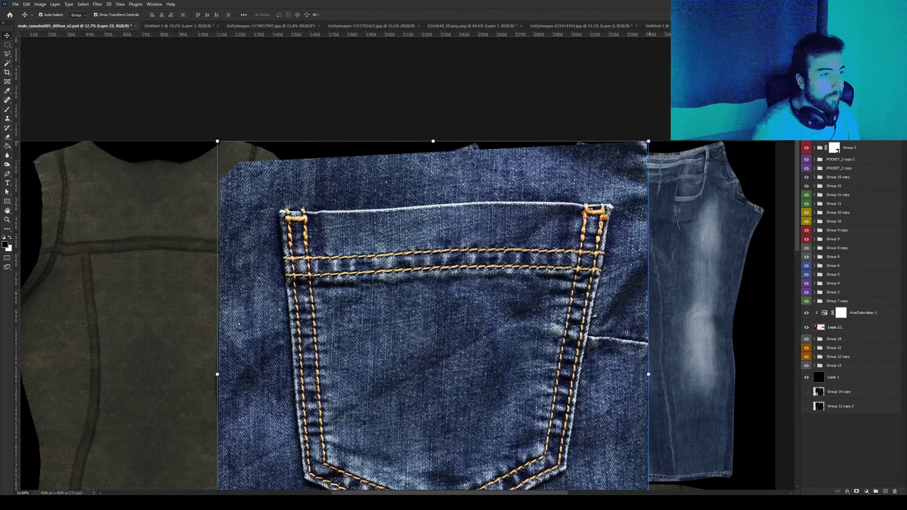
key(ctrl+t)
Scale the pocket patch to about a fifth, place it on the jeans, and tilt it slightly.
mouse_move(649, 141)
alt+mouse_down()
mouse_move(478, 326)
mouse_move(468, 198)
alt+mouse_up()
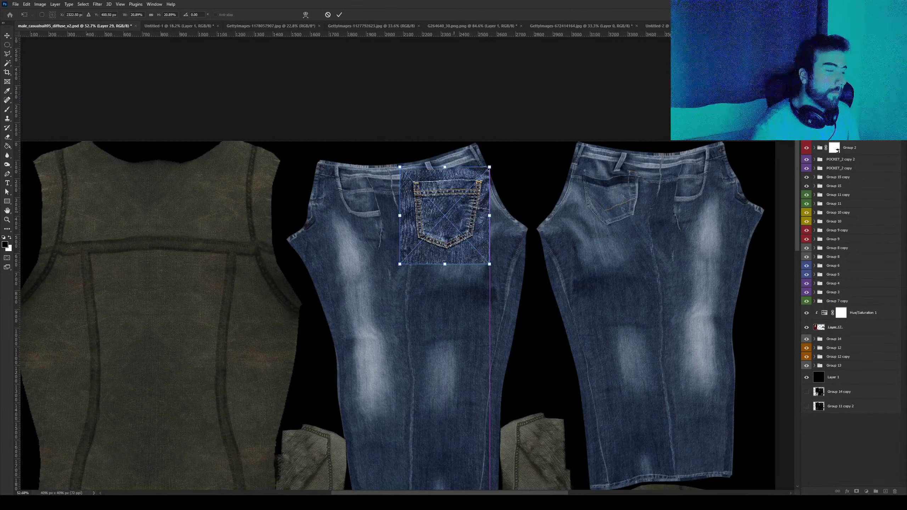
alt+scroll(453, 210, up, 8)
alt+scroll(453, 209, down, 5)
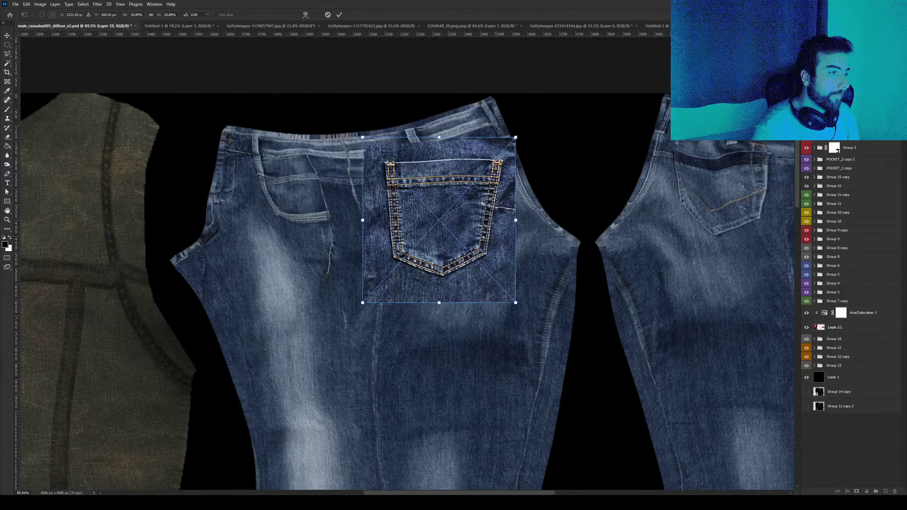
mouse_move(516, 136)
alt+mouse_down()
mouse_move(498, 157)
mouse_move(503, 150)
alt+mouse_up()
alt+scroll(509, 185, up, 2)
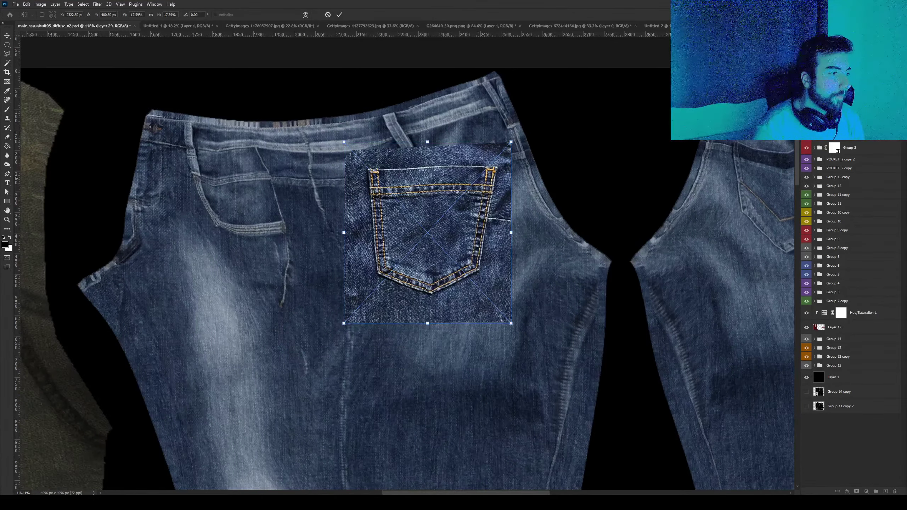
key(Return)
mouse_move(461, 175)
mouse_down()
mouse_move(465, 341)
mouse_move(458, 171)
mouse_up()
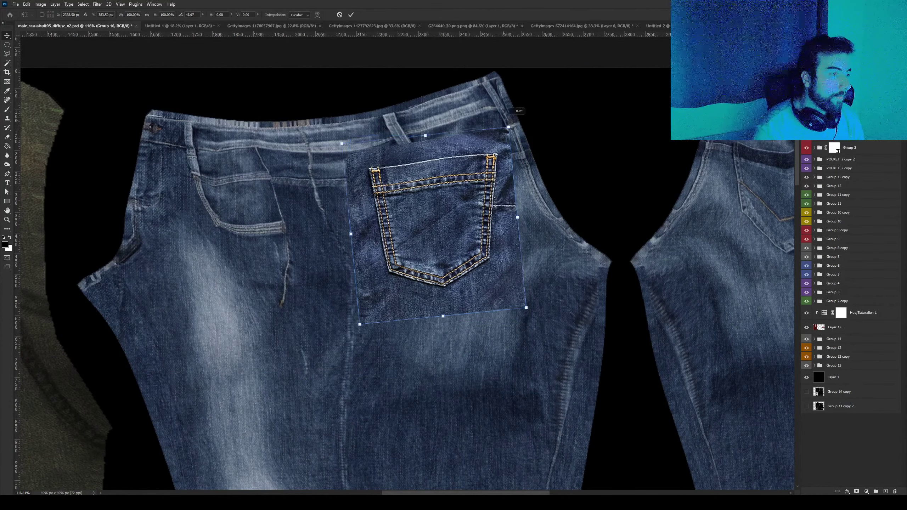
drag(523, 129, 525, 113)
key(Return)
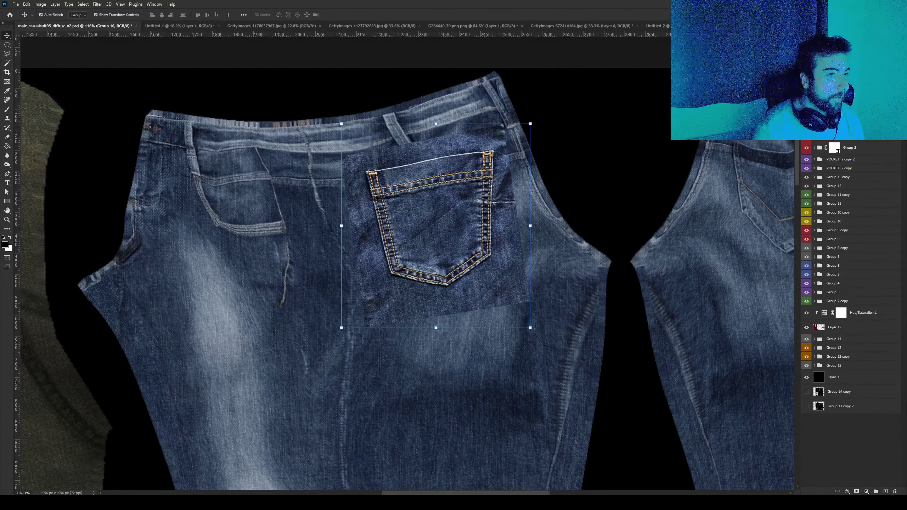
Change the patch's blend mode to show the denim beneath and nudge it slightly left.
key(ctrl+comma)
key(ctrl+comma)
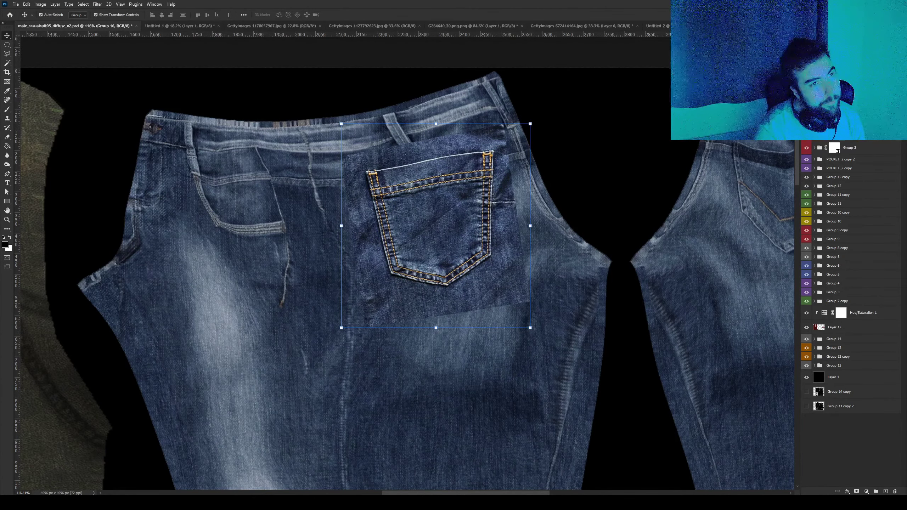
key(ctrl+comma)
key(ctrl+comma)
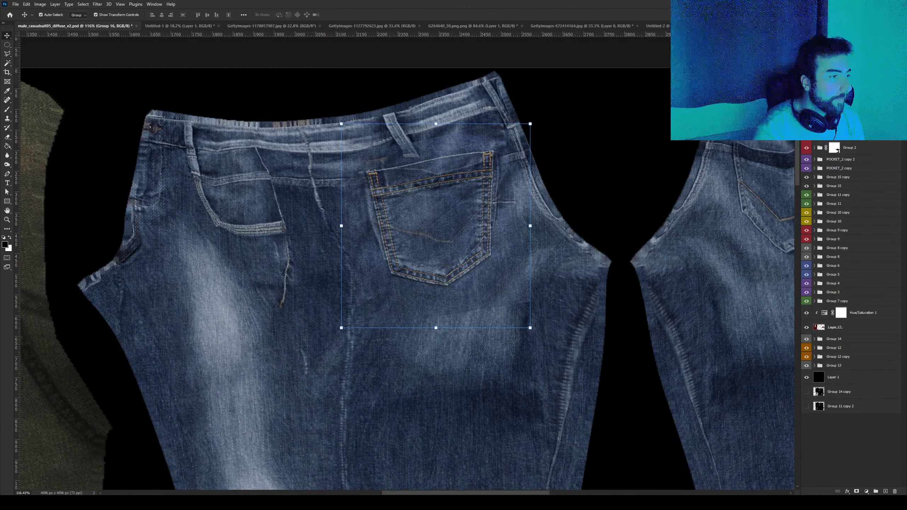
alt+scroll(427, 202, up, 3)
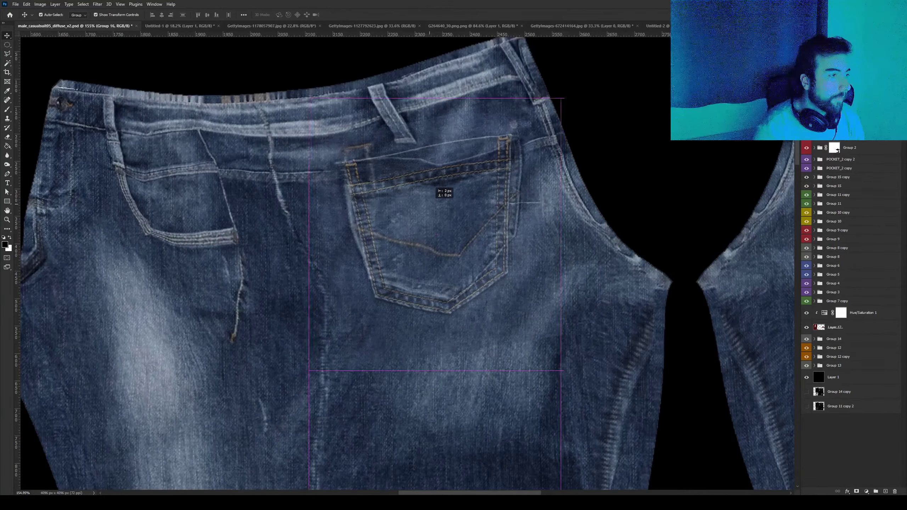
drag(433, 184, 422, 184)
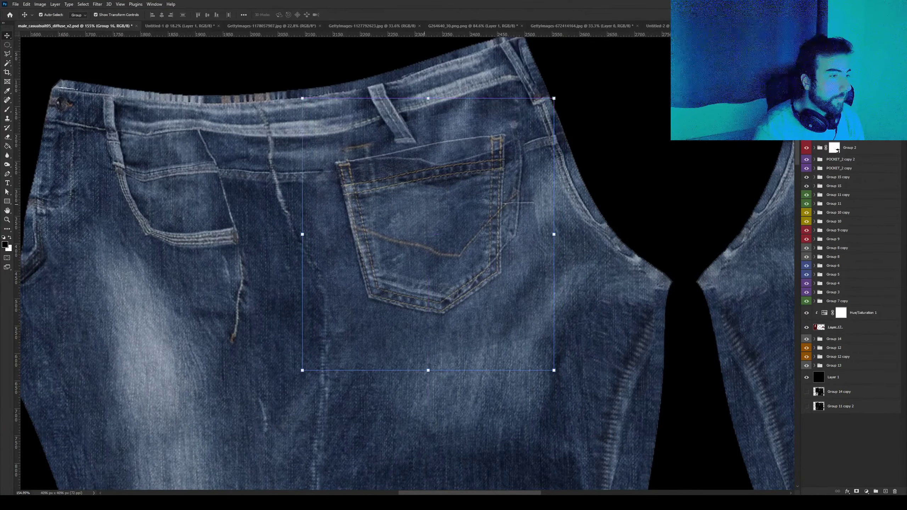
click(27, 4)
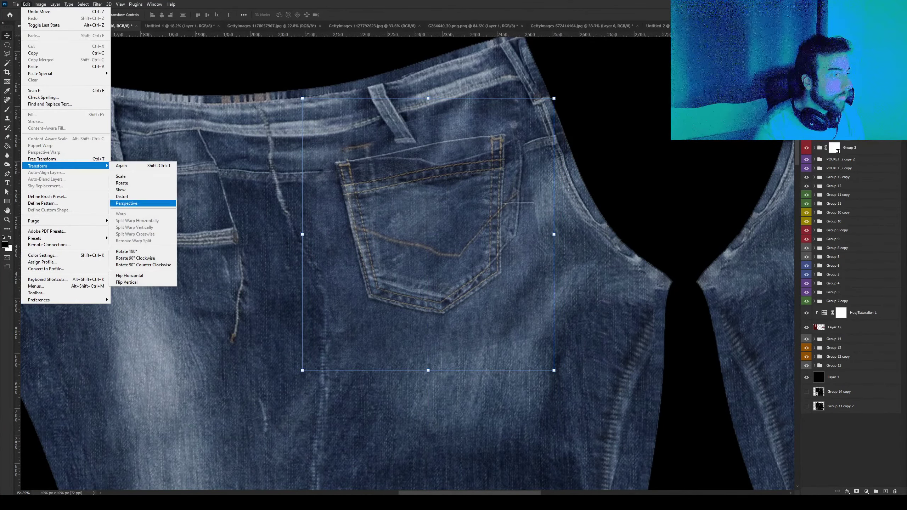
Start a Warp transform on the pocket patch with a 4x4 grid.
key(Escape)
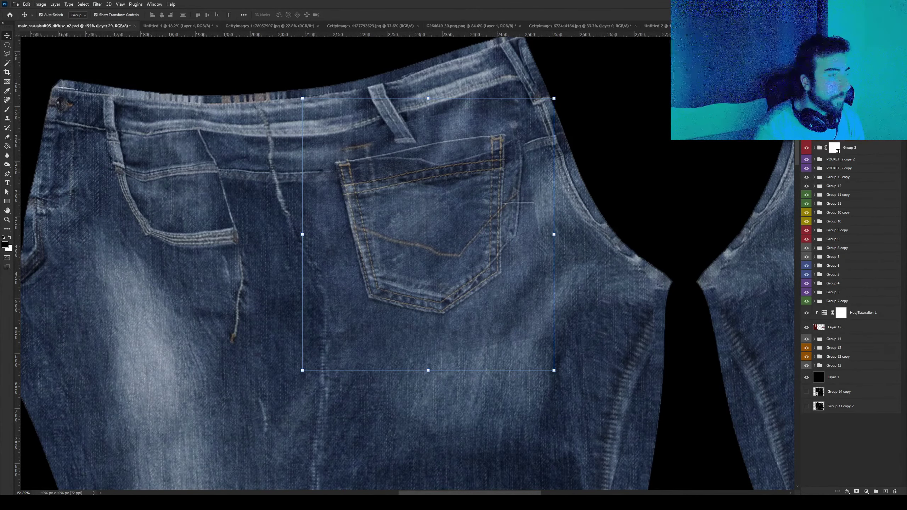
click(26, 4)
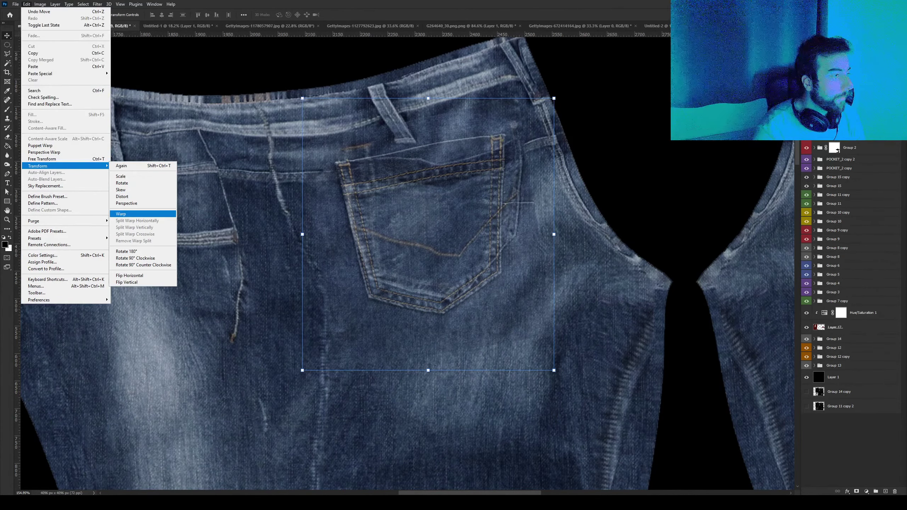
click(125, 214)
alt+scroll(377, 229, up, 1)
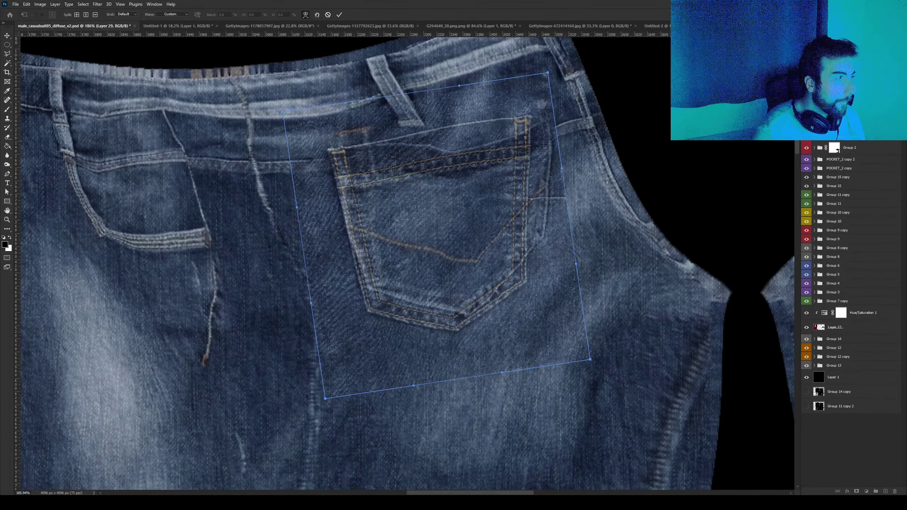
click(126, 15)
click(125, 34)
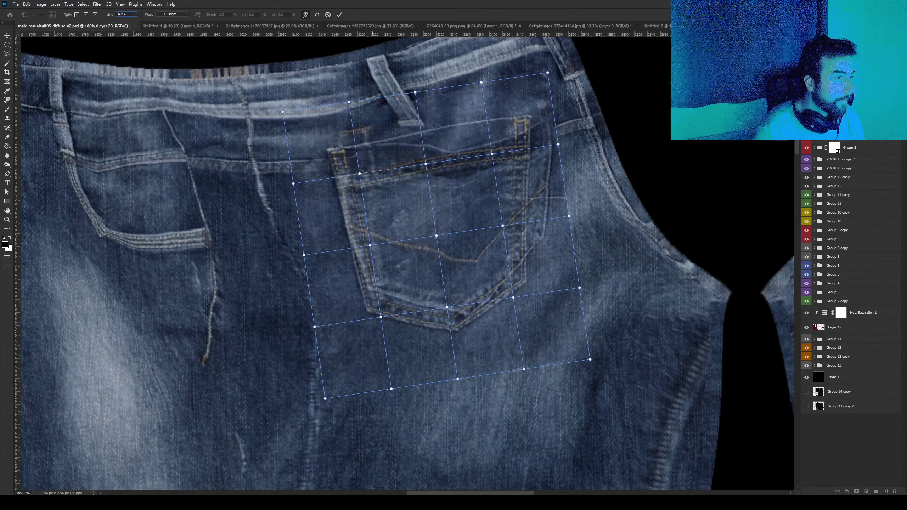
Bend the patch's top edge along the waistband and stretch its right edge toward the side seam.
drag(371, 247, 370, 247)
drag(415, 92, 420, 98)
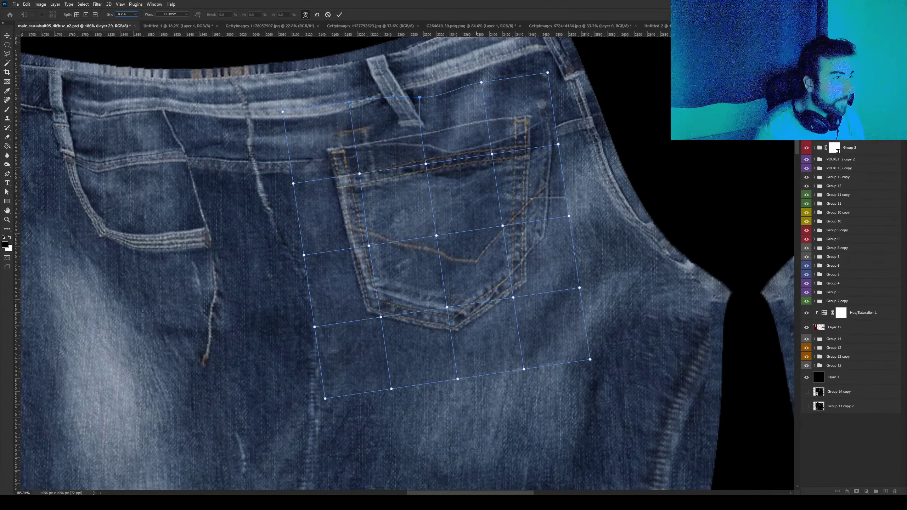
alt+scroll(491, 159, up, 1)
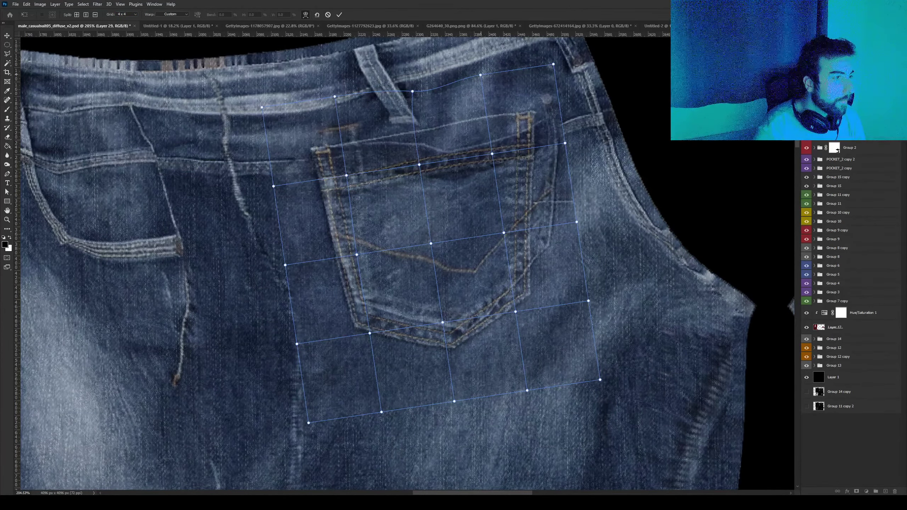
mouse_move(492, 154)
mouse_down()
mouse_move(492, 170)
mouse_move(407, 175)
mouse_up()
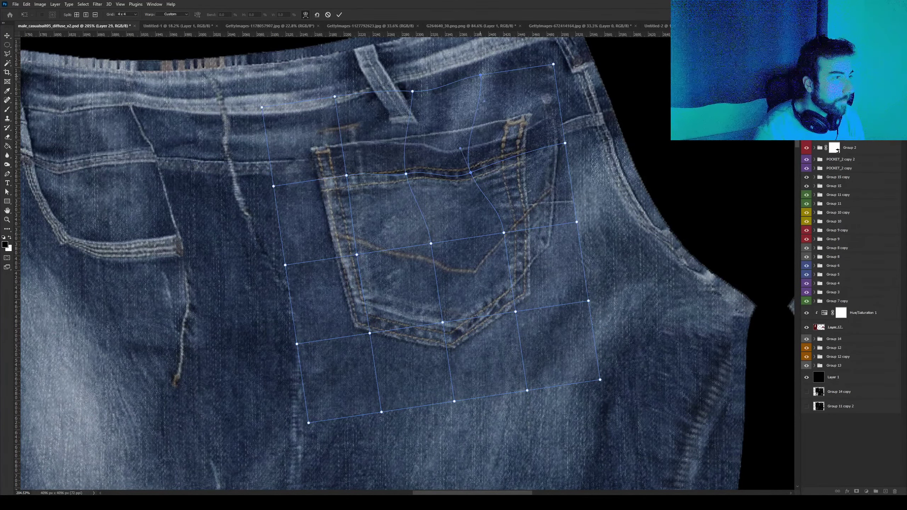
drag(480, 75, 483, 103)
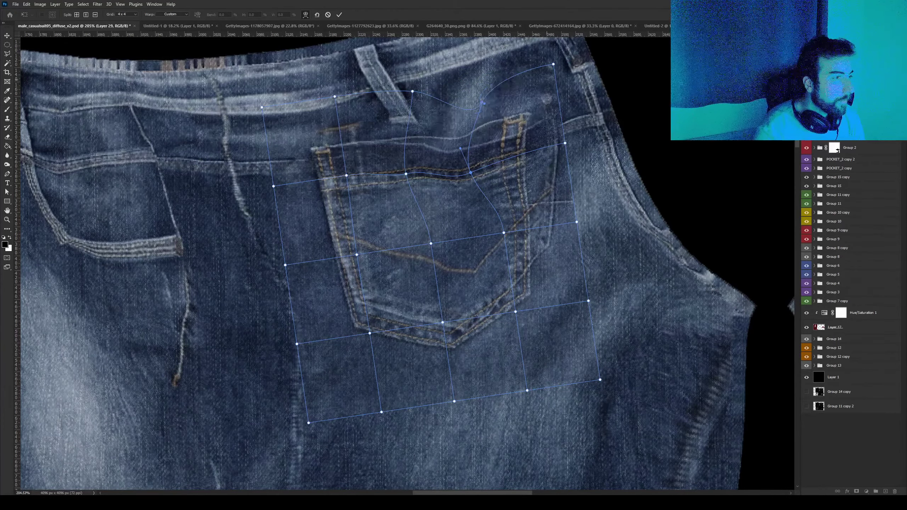
drag(553, 65, 582, 77)
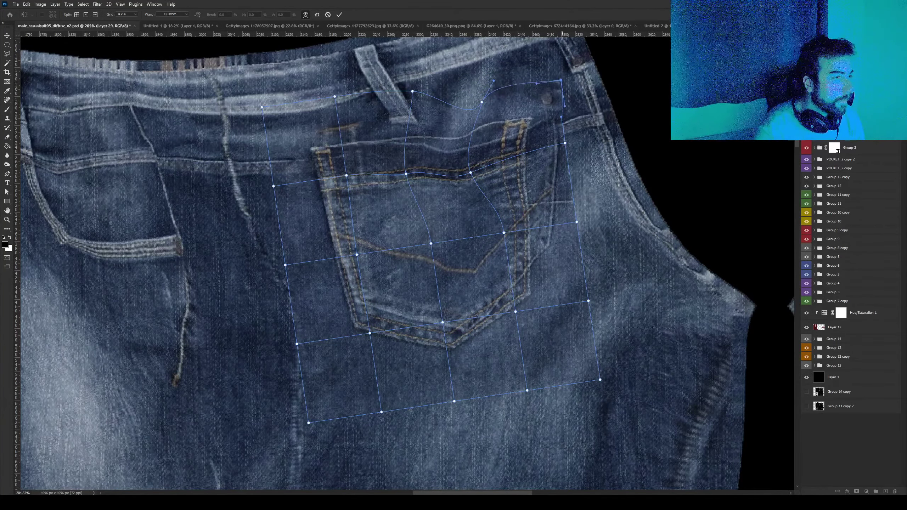
drag(565, 143, 614, 141)
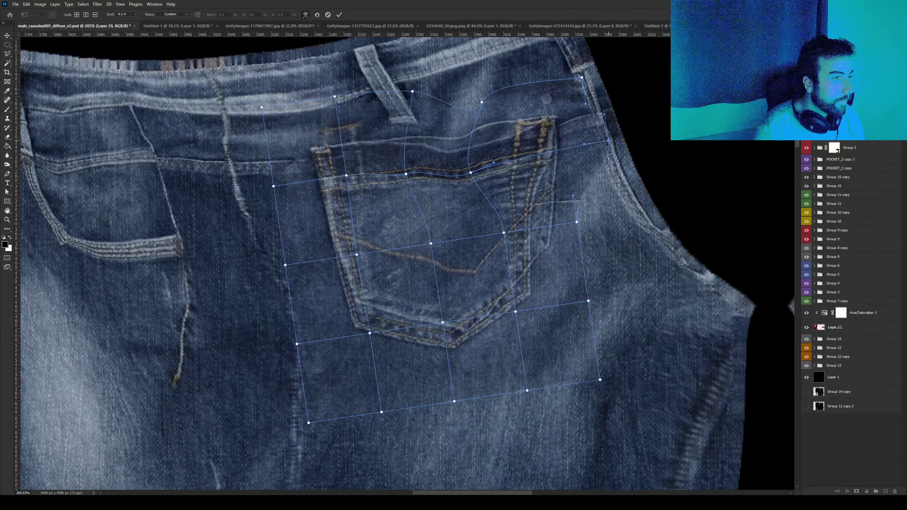
drag(577, 222, 670, 228)
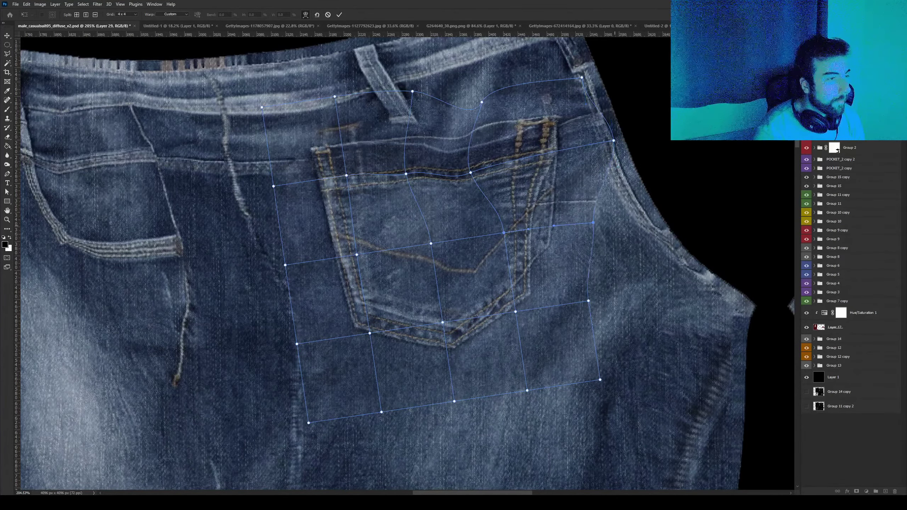
drag(589, 301, 631, 304)
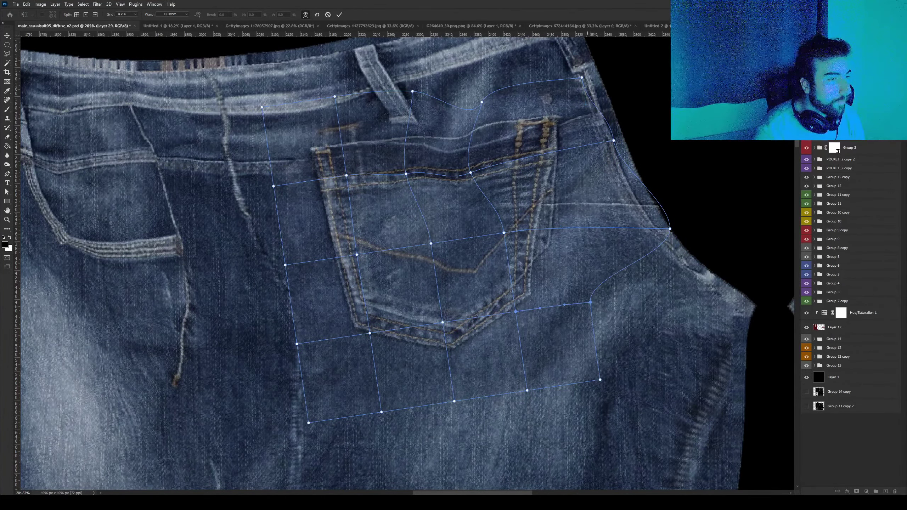
Smooth the pocket's top-edge curve and lift its bottom corners and tip.
drag(504, 233, 520, 230)
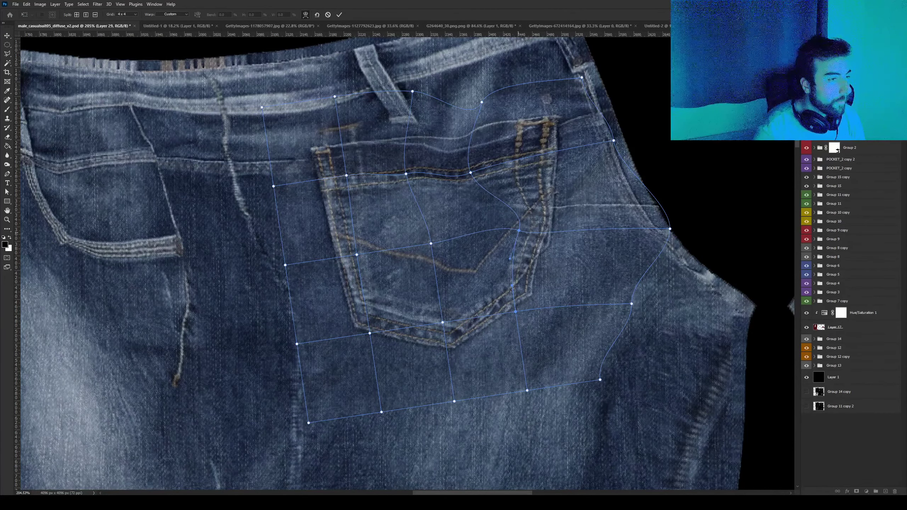
drag(470, 172, 482, 167)
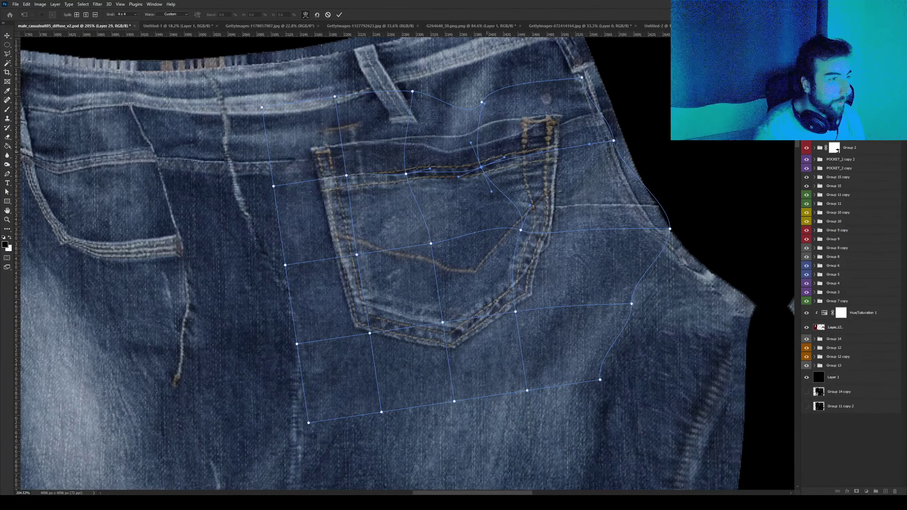
drag(504, 157, 484, 167)
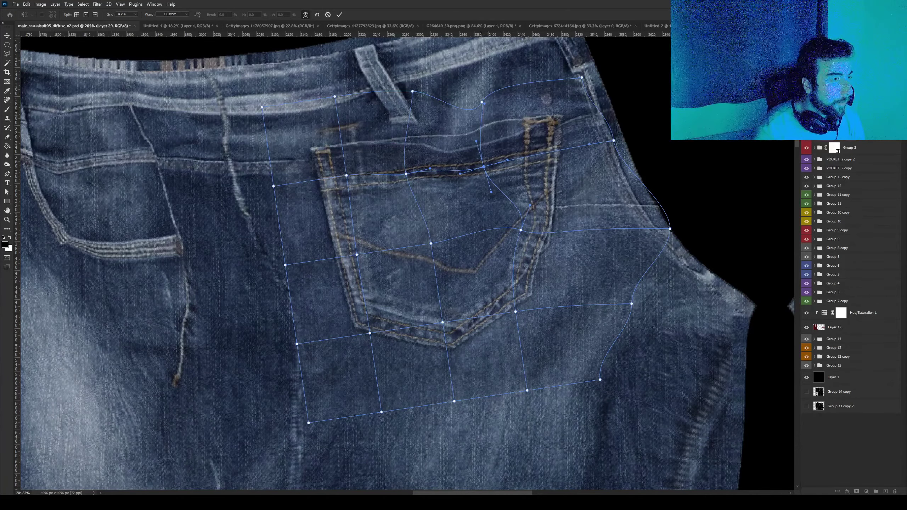
drag(482, 103, 484, 114)
drag(412, 91, 410, 95)
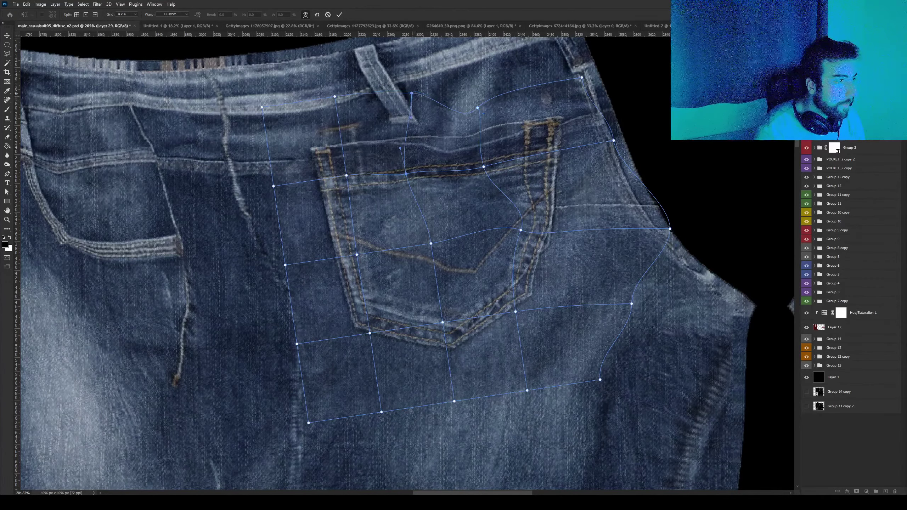
drag(370, 333, 367, 317)
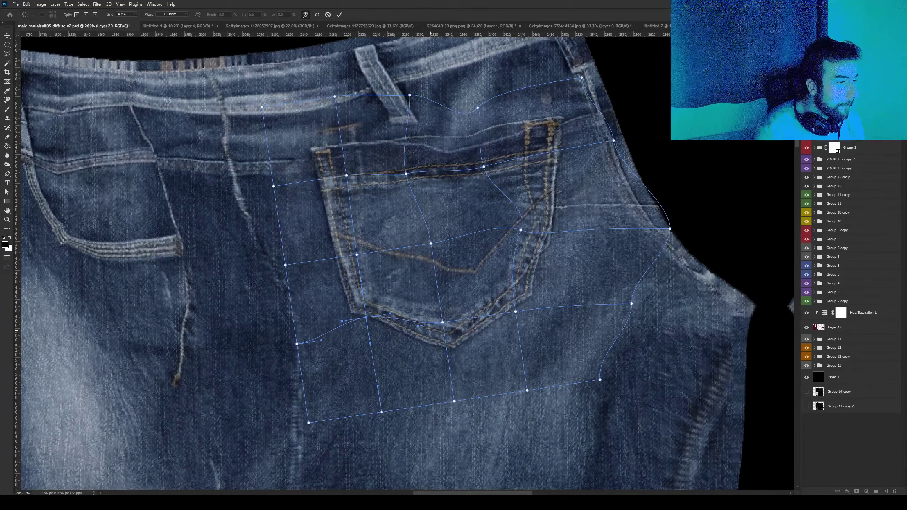
drag(443, 323, 465, 306)
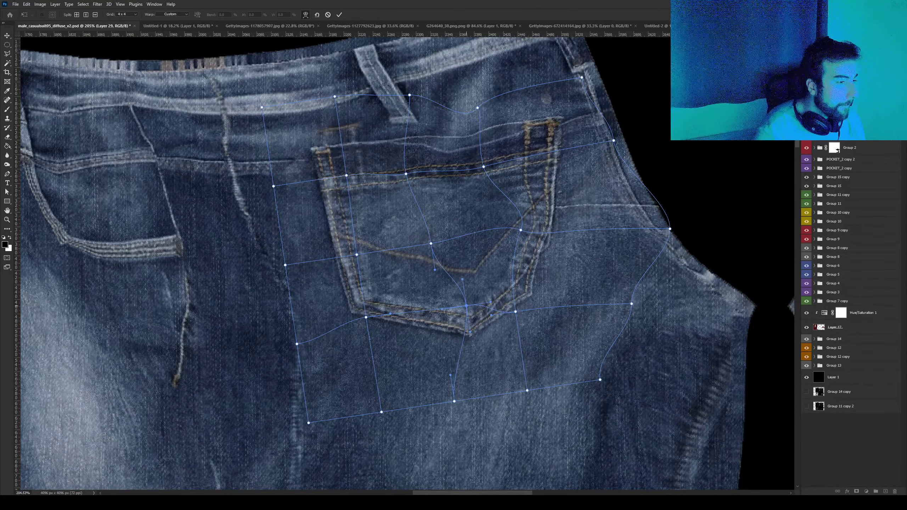
mouse_move(515, 311)
mouse_down()
mouse_move(513, 300)
mouse_move(523, 298)
mouse_up()
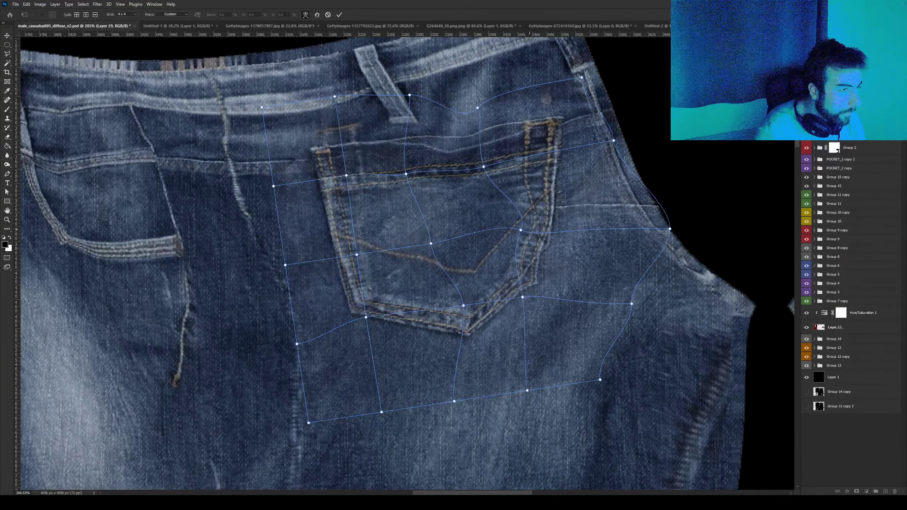
Fine-tune the right edge, hip edge and waistband curve of the warped pocket.
drag(521, 230, 516, 220)
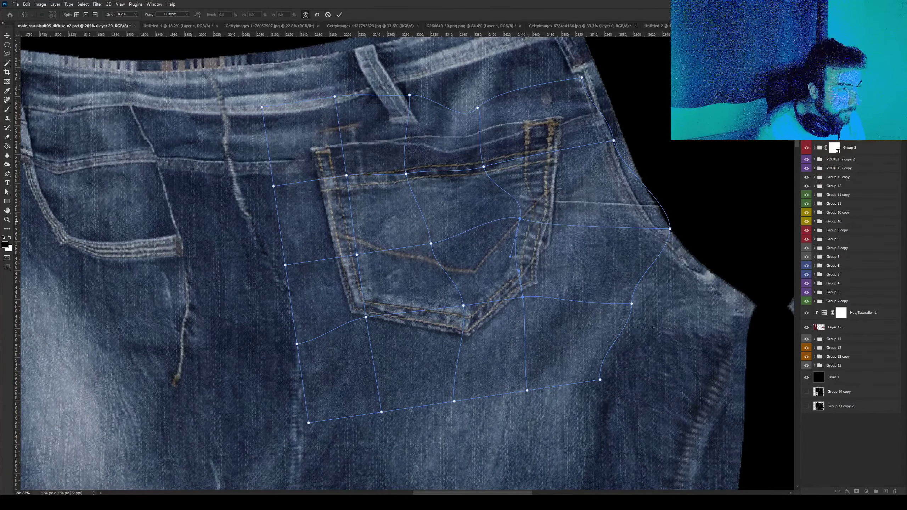
drag(524, 299, 530, 291)
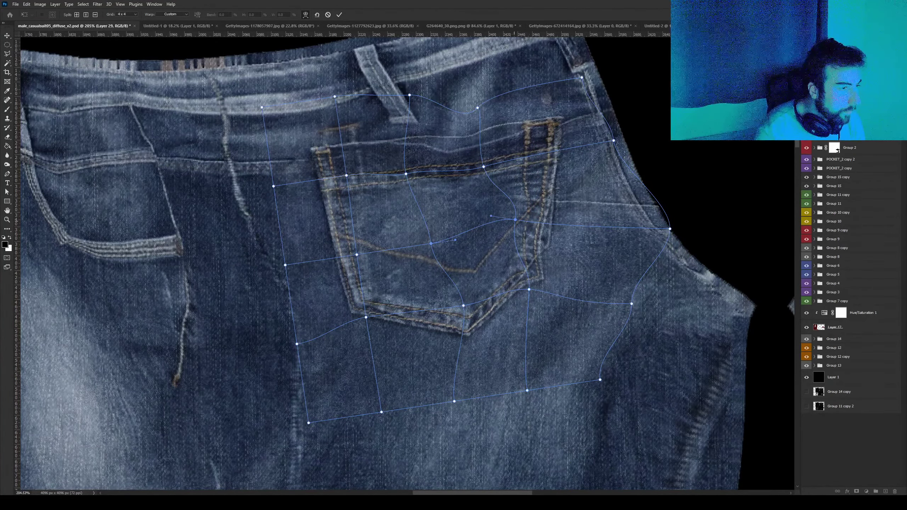
mouse_move(516, 220)
mouse_down()
mouse_move(523, 222)
mouse_move(490, 224)
mouse_up()
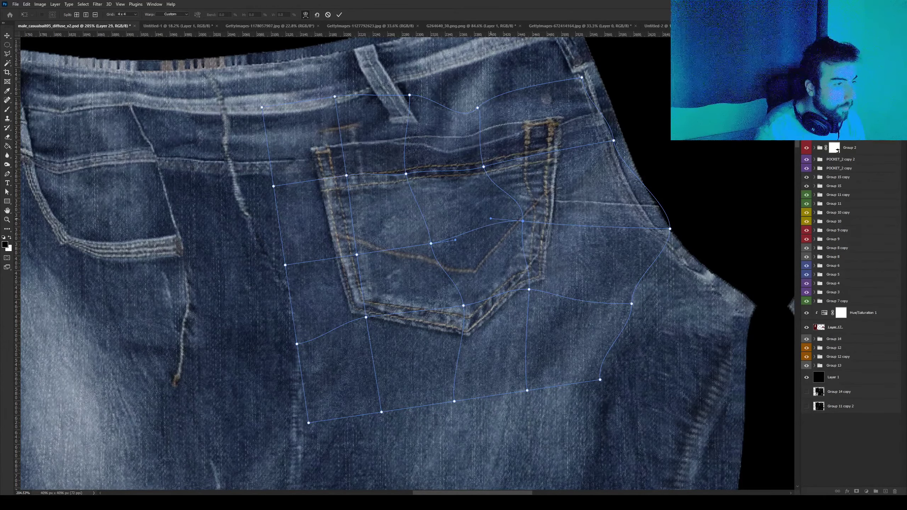
drag(484, 167, 492, 161)
mouse_move(478, 107)
mouse_down()
mouse_move(493, 108)
mouse_move(481, 107)
mouse_up()
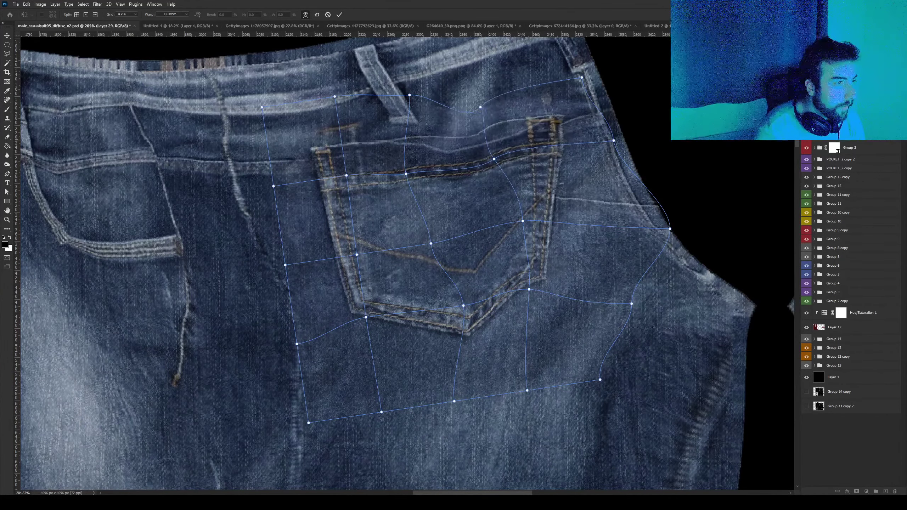
drag(614, 140, 603, 143)
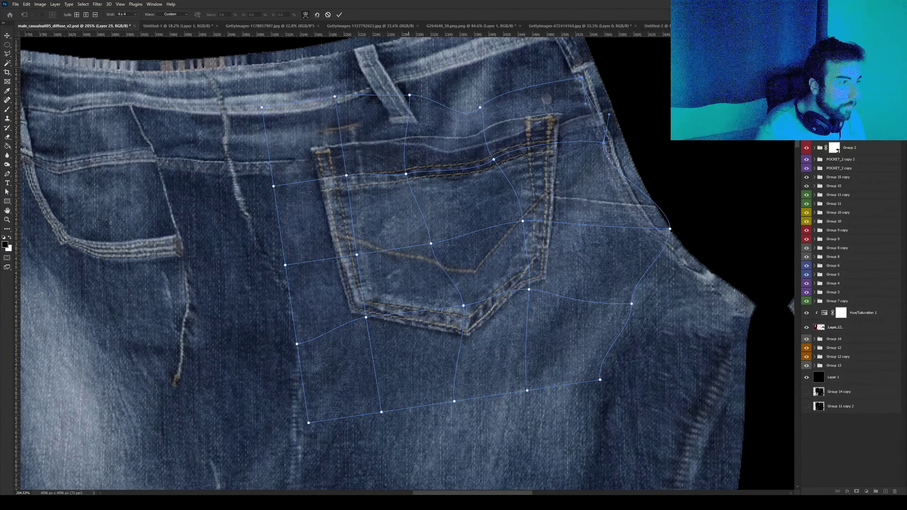
drag(406, 174, 432, 182)
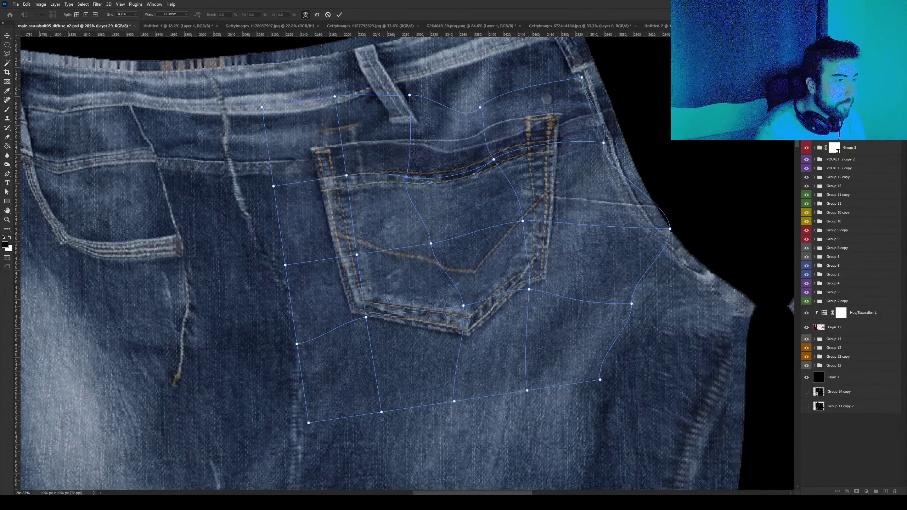
drag(604, 142, 603, 145)
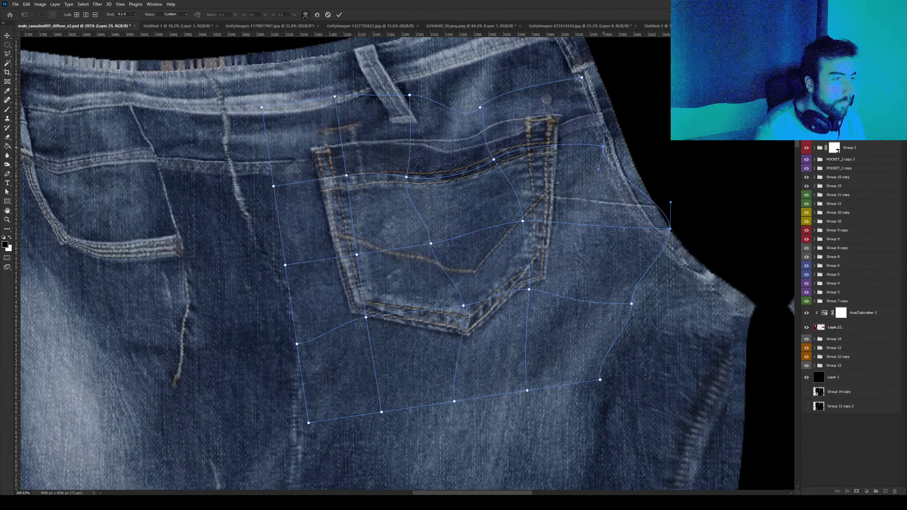
drag(480, 107, 462, 119)
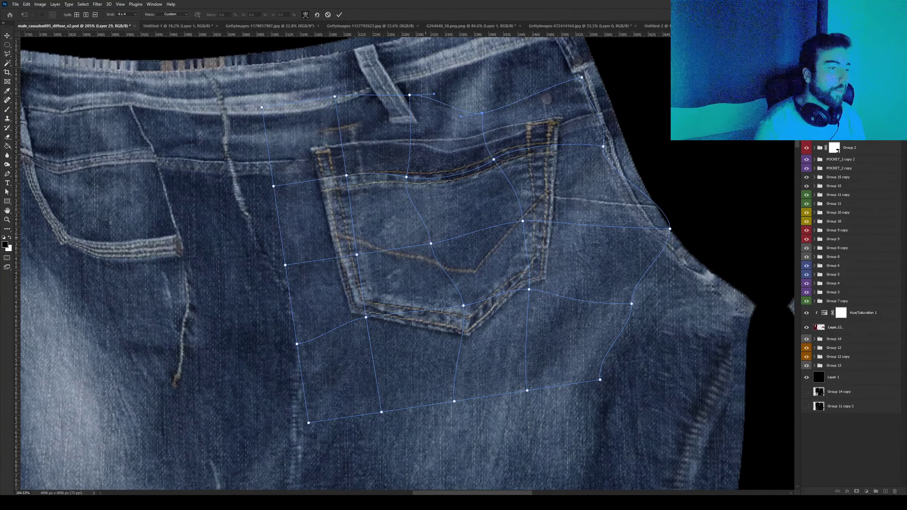
Commit the warp and toggle the Group 16 yellow-stitched pocket to compare with the old one.
key(Return)
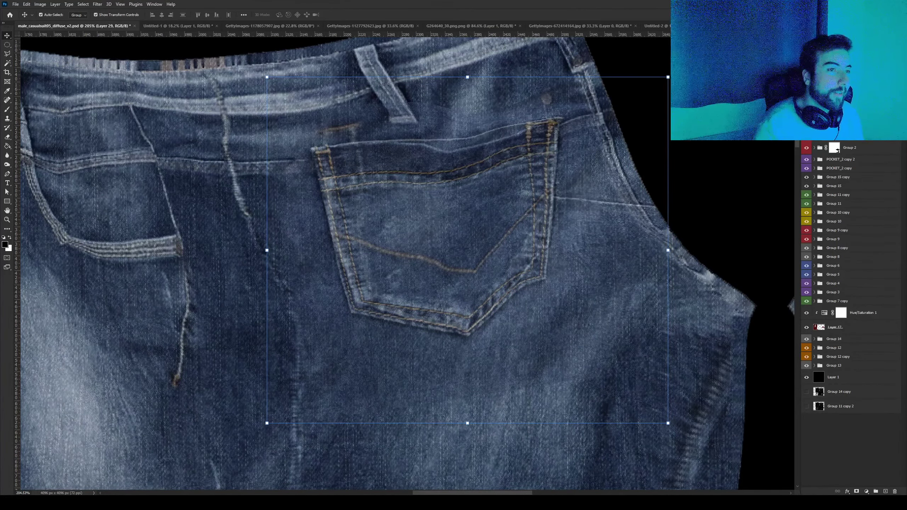
key(ctrl+g)
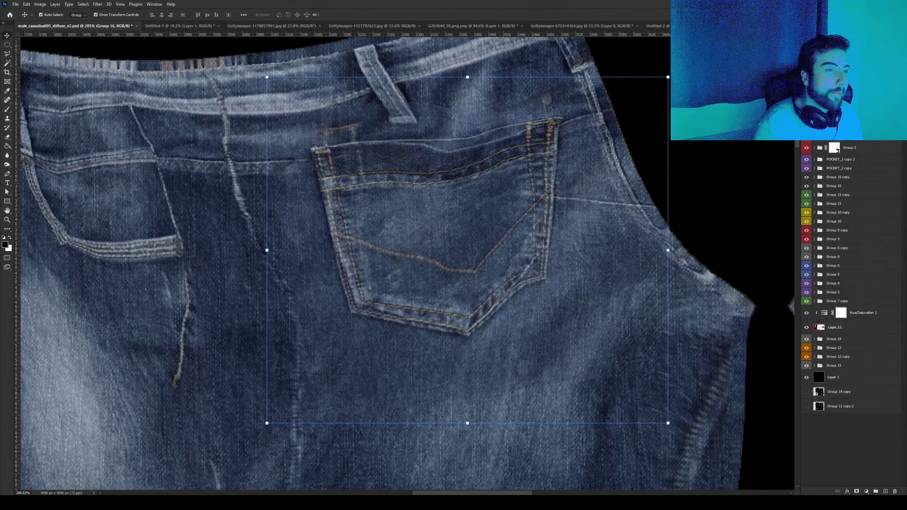
key(0)
alt+scroll(403, 251, down, 3)
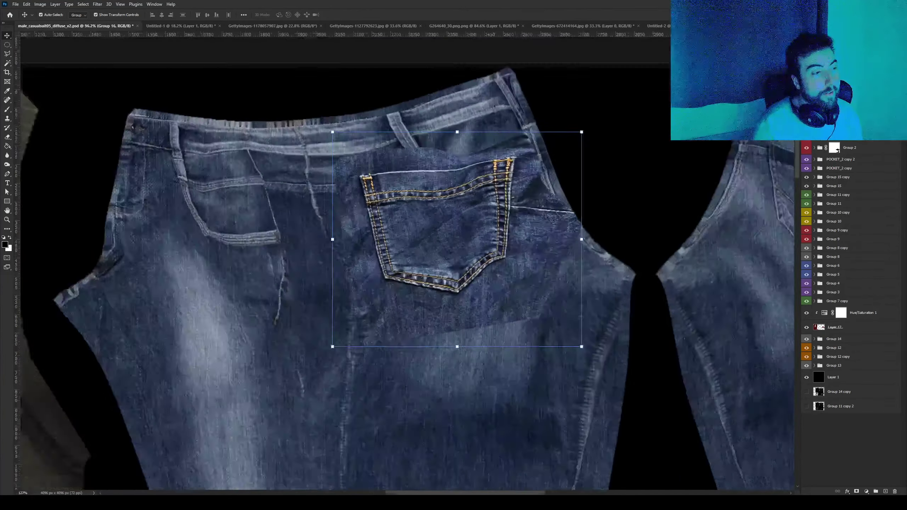
key(ctrl+comma)
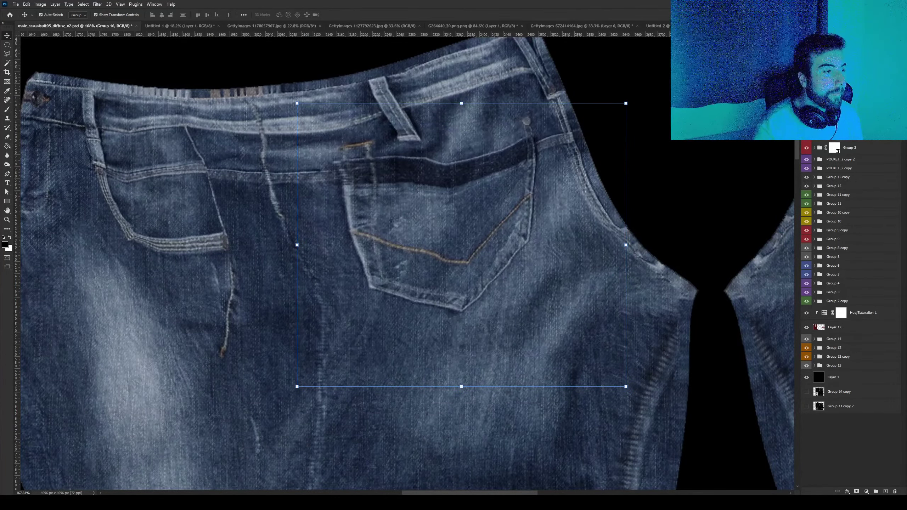
key(ctrl+comma)
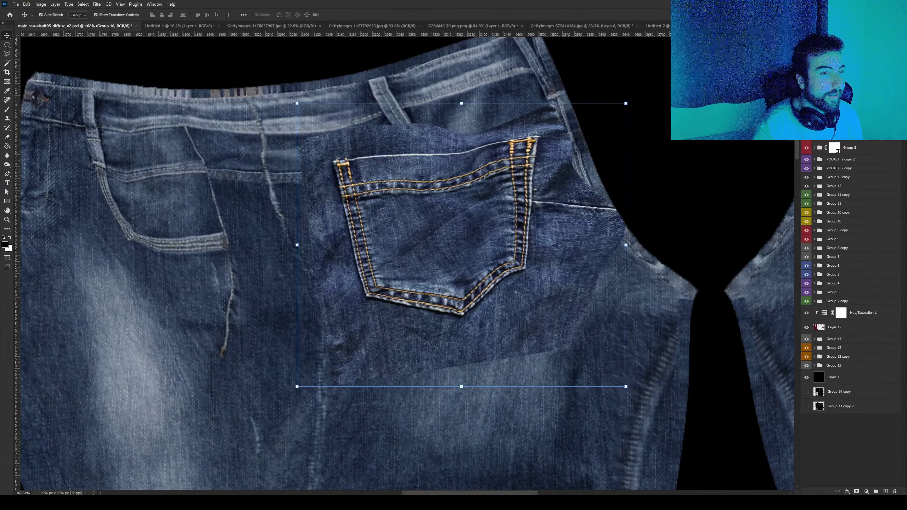
Select Layer 29, add a layer mask, and switch to the Brush tool.
key(alt+bracketleft)
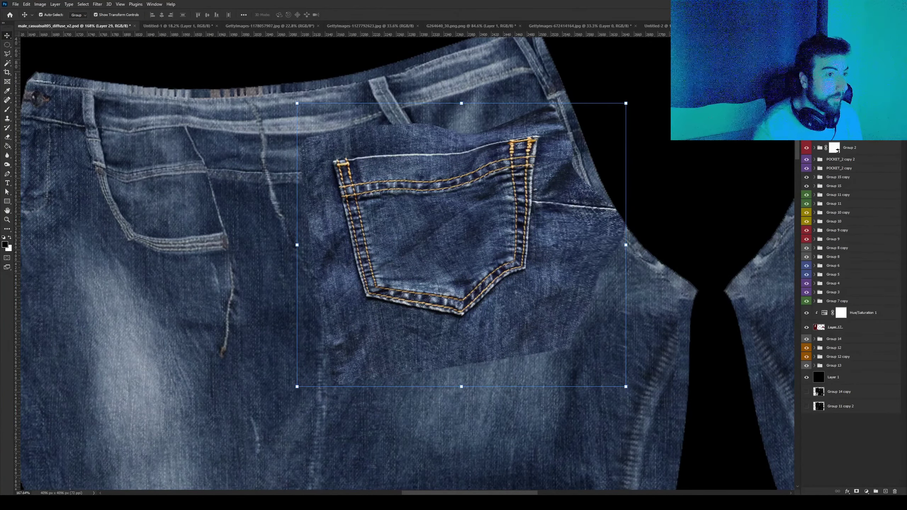
key(ctrl+comma)
key(ctrl+comma)
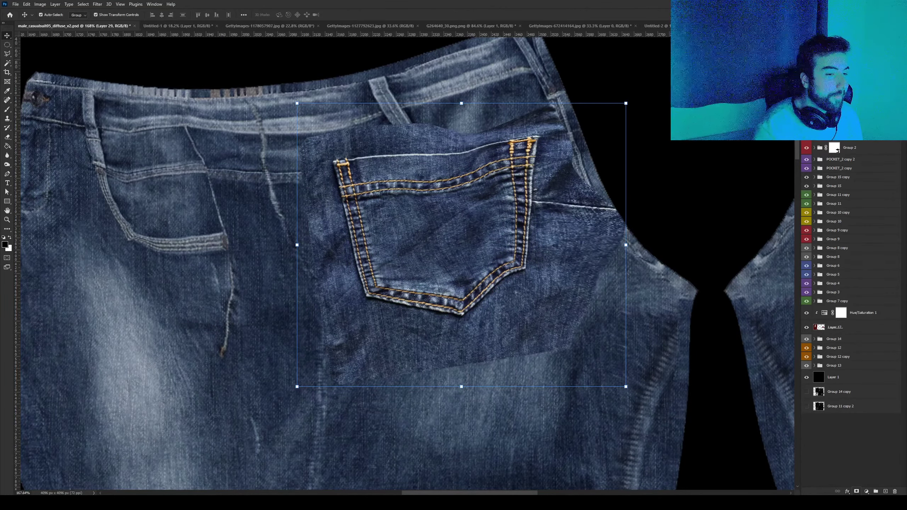
click(856, 491)
key(b)
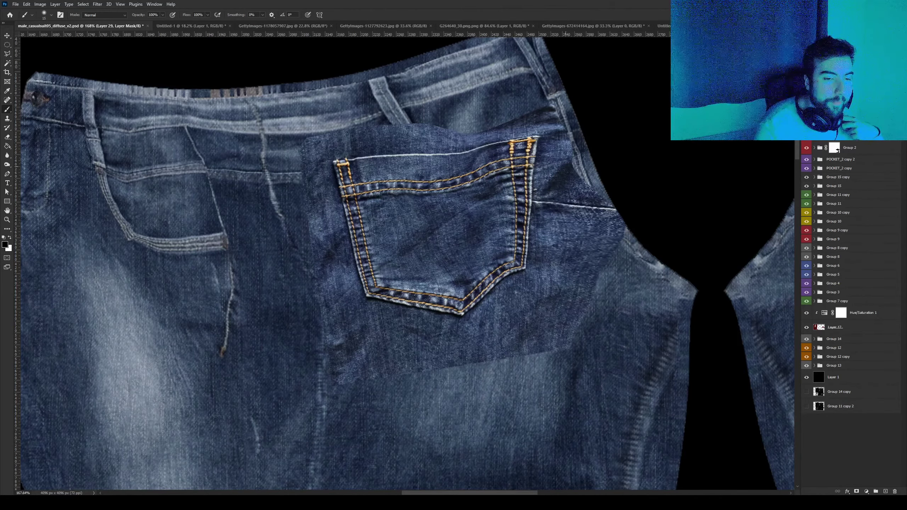
With a larger soft brush, mask out the hard edge below the pocket and the seam to its right.
key(bracketright)
key(bracketright)
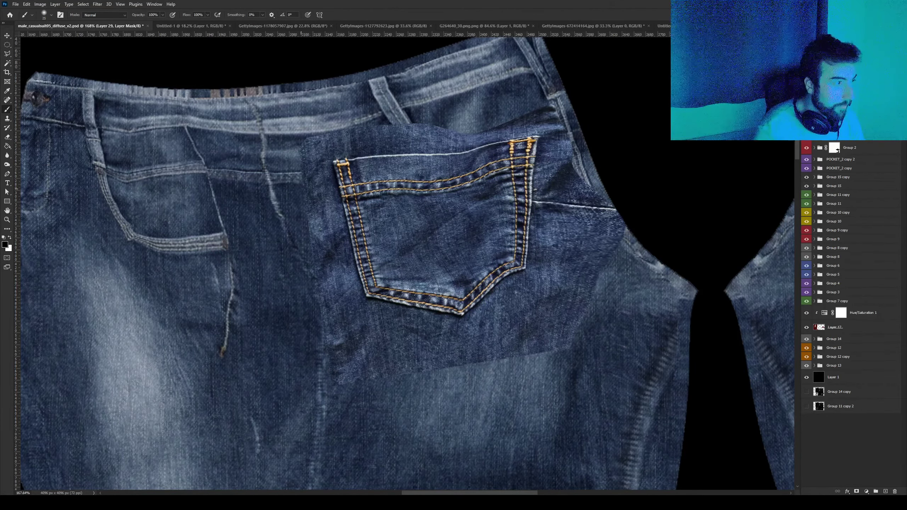
key(bracketright)
key(bracketright)
right_click(315, 182)
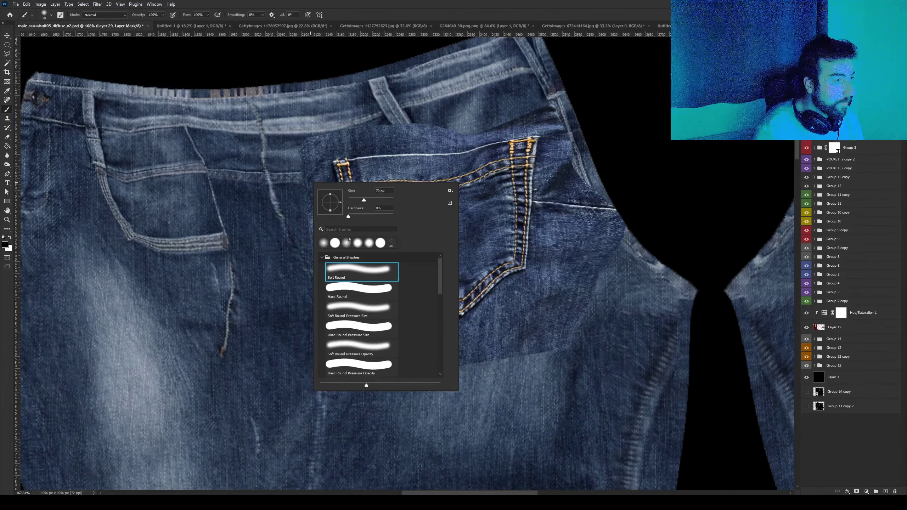
key(Escape)
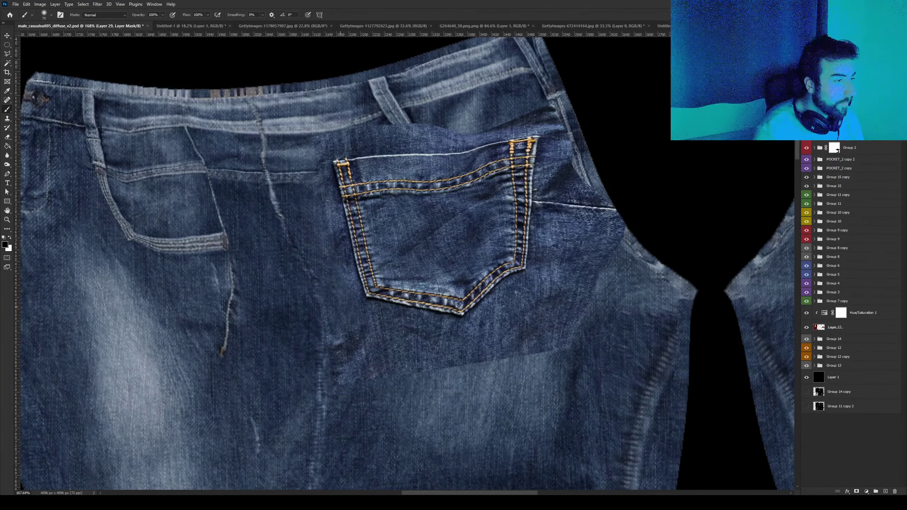
mouse_move(340, 306)
mouse_down()
mouse_move(373, 352)
mouse_move(348, 371)
mouse_move(517, 348)
mouse_move(574, 300)
mouse_up()
key(bracketright)
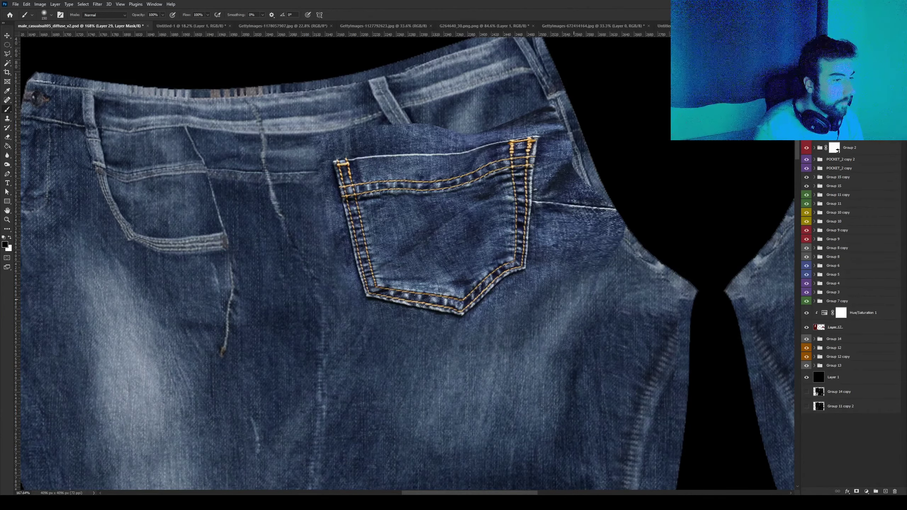
drag(572, 257, 552, 107)
With a smaller brush, blend the seam by the belt loop, the bottom edge and the right seam.
key(bracketleft)
drag(315, 146, 556, 118)
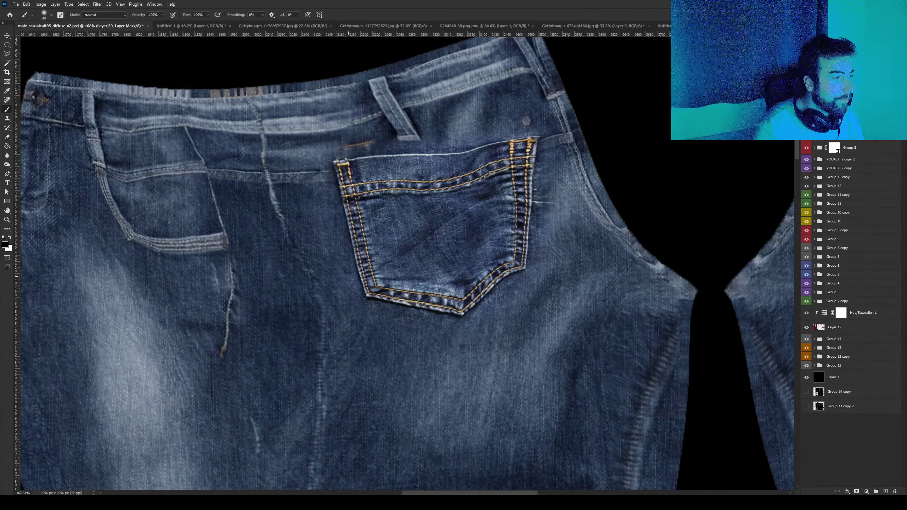
alt+scroll(505, 345, up, 3)
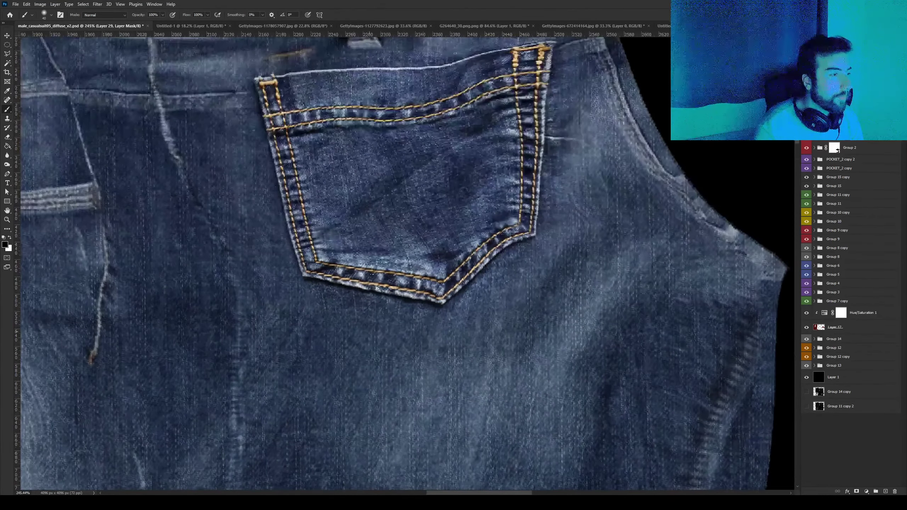
mouse_move(309, 281)
mouse_down()
mouse_move(328, 295)
mouse_move(468, 324)
mouse_up()
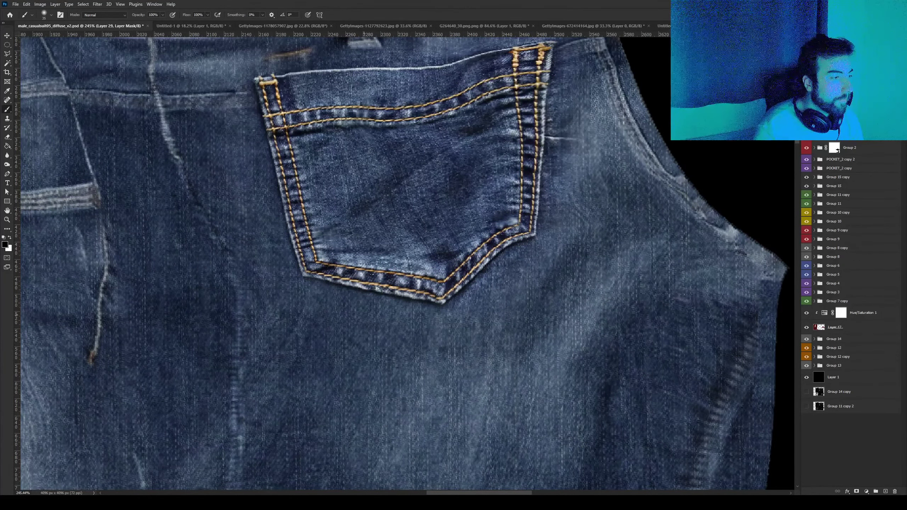
alt+scroll(450, 305, up, 2)
mouse_move(448, 305)
mouse_down()
mouse_move(548, 232)
mouse_move(528, 197)
mouse_move(545, 107)
mouse_move(538, 73)
mouse_up()
alt+scroll(549, 232, down, 2)
alt+scroll(589, 202, up, 2)
alt+scroll(451, 378, down, 3)
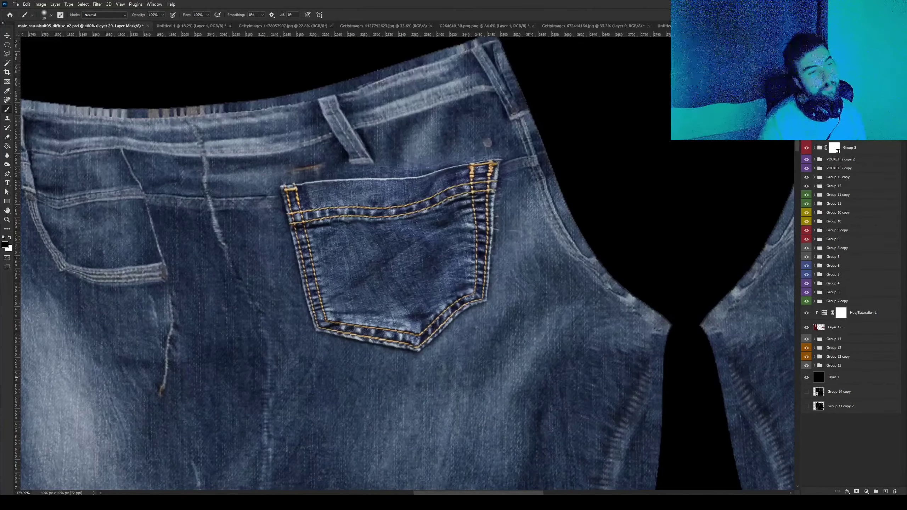
alt+scroll(529, 199, up, 3)
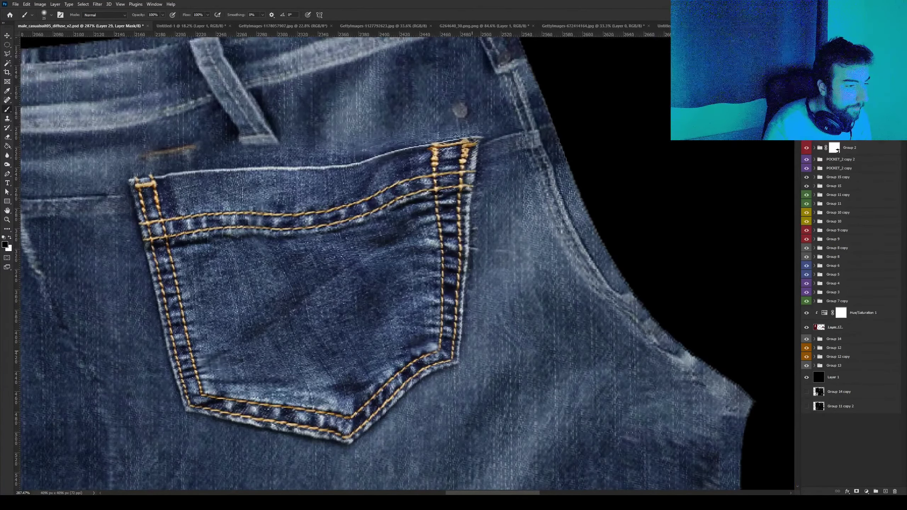
right_click(479, 290)
key(Escape)
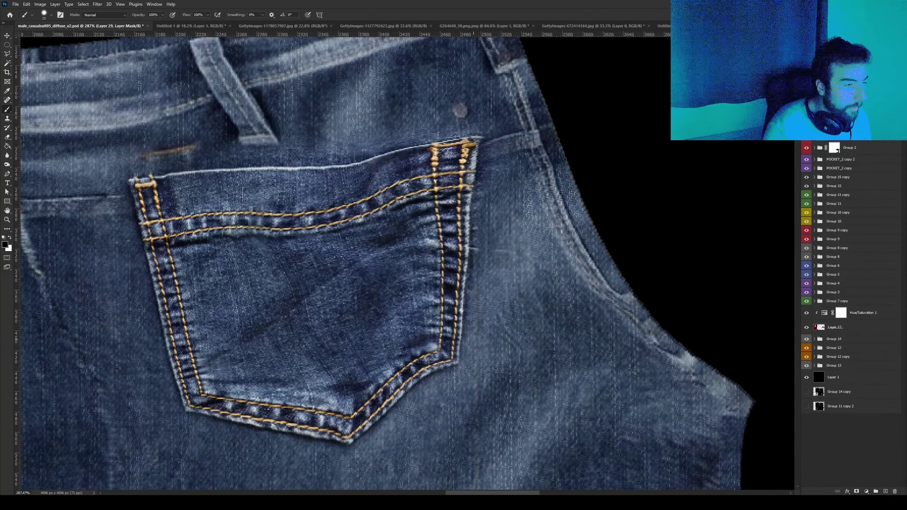
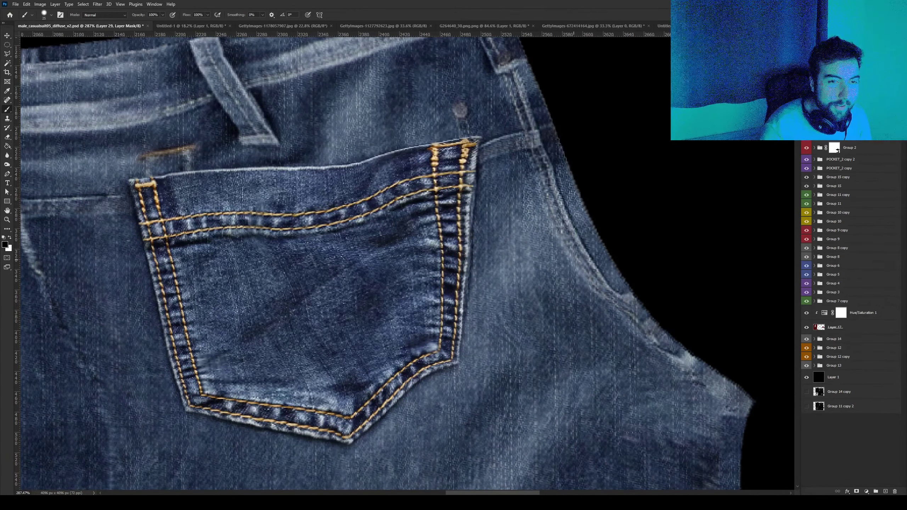
Swap the foreground and background colours on the jeans texture.
alt+scroll(574, 286, down, 3)
alt+scroll(333, 358, up, 3)
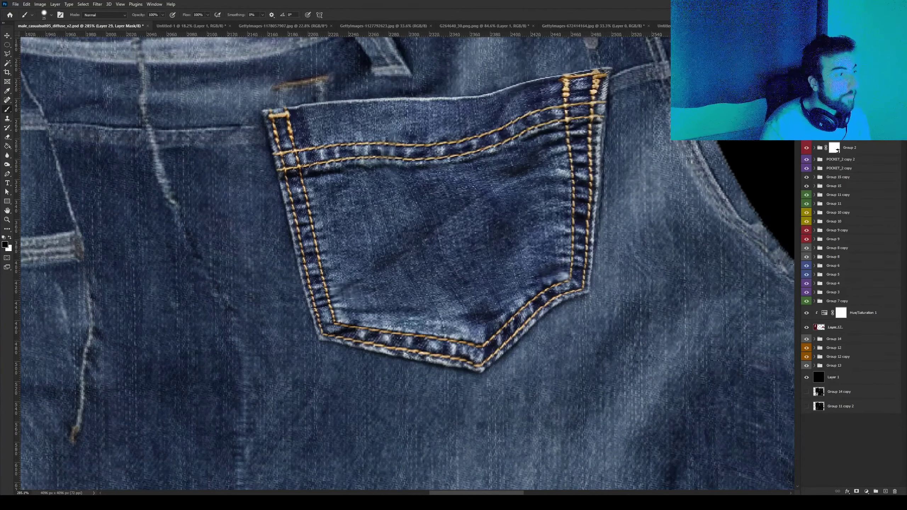
key(x)
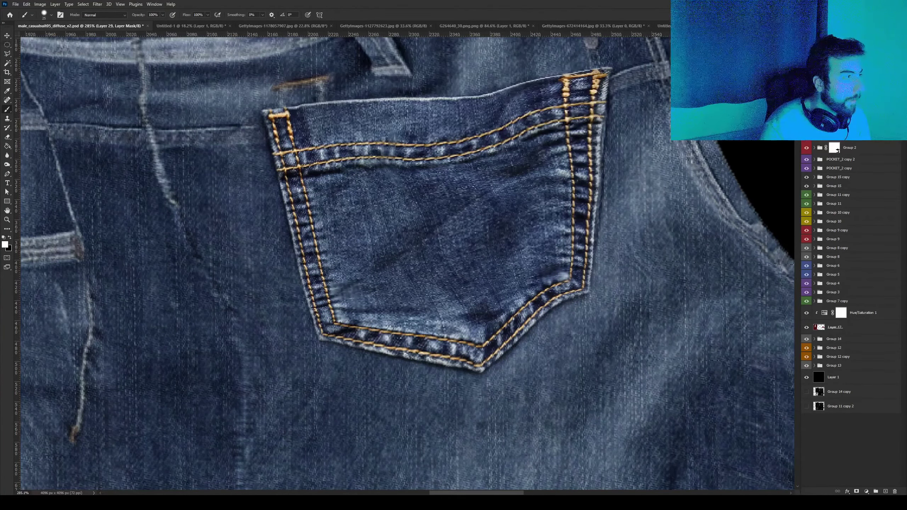
Trace a closed polygonal lasso selection around the back pocket's corners.
click(7, 53)
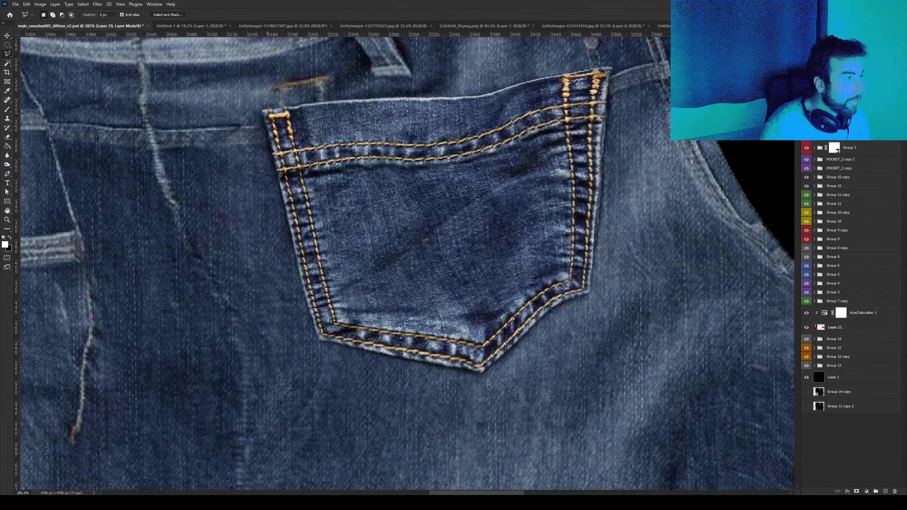
click(263, 112)
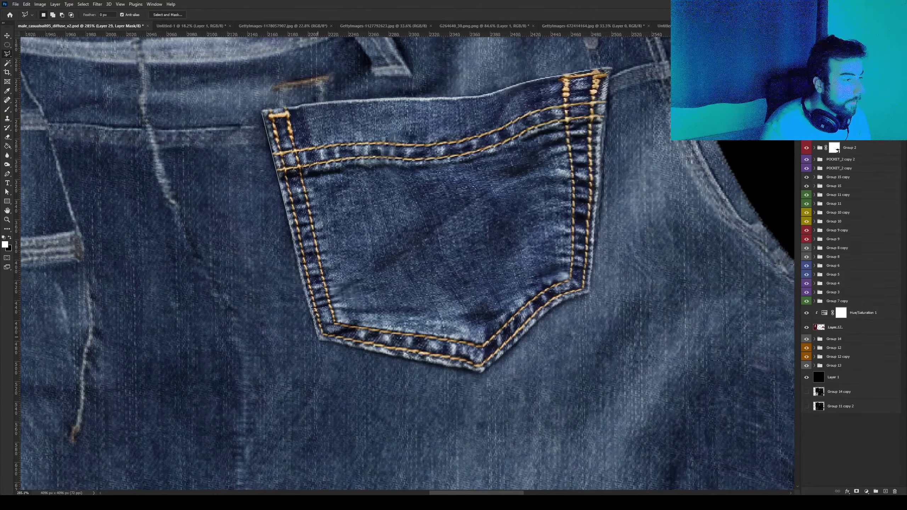
click(319, 339)
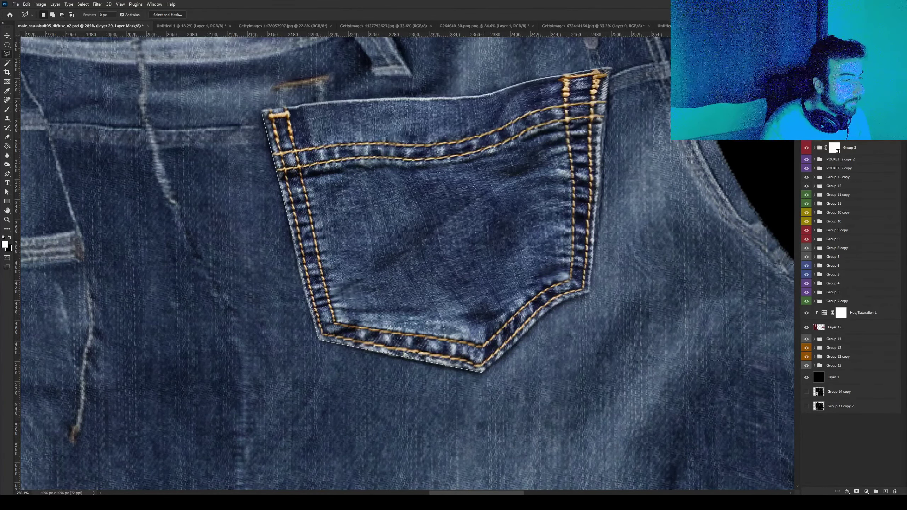
click(483, 373)
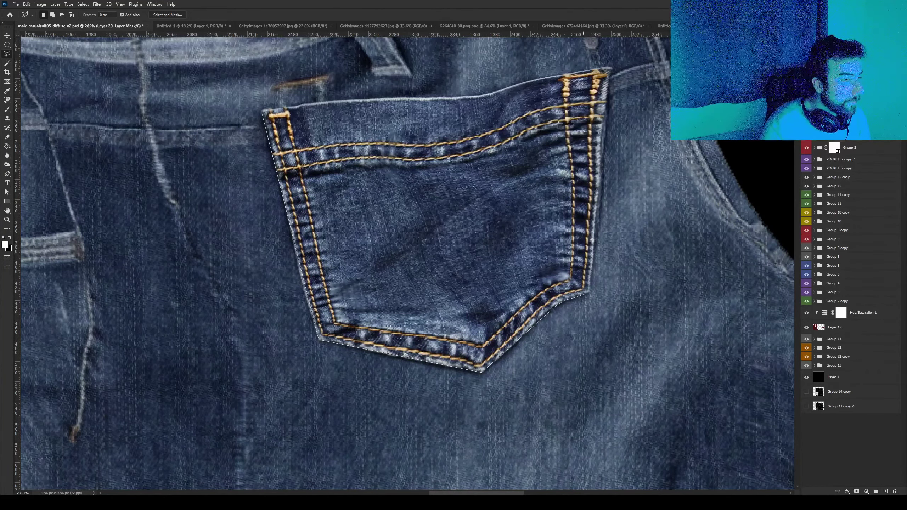
click(591, 292)
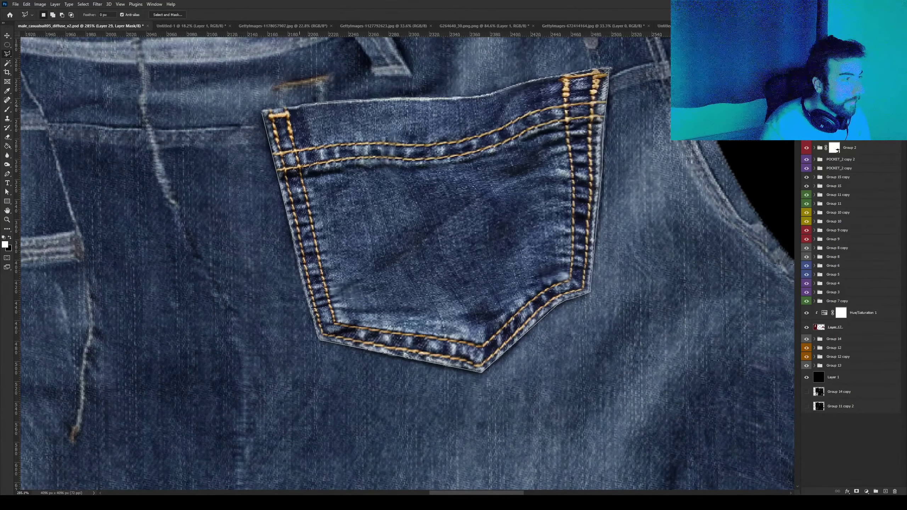
click(263, 111)
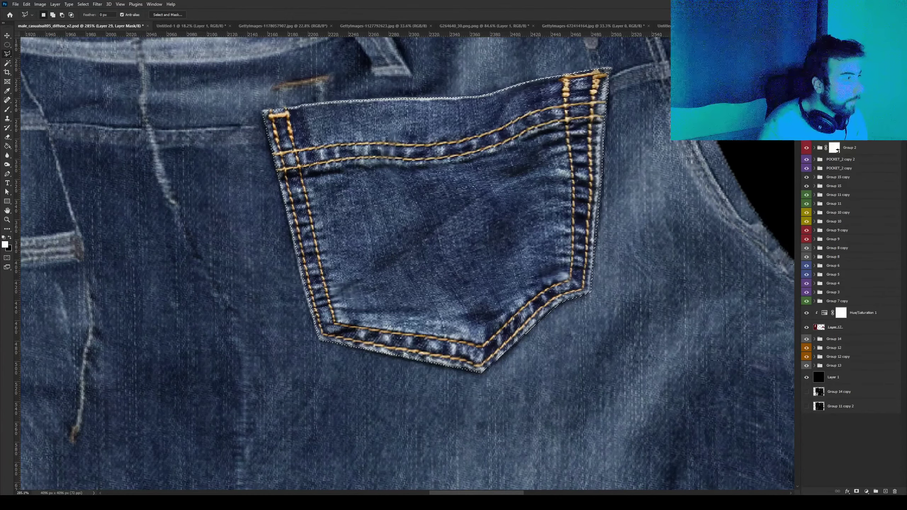
Switch to the Brush and double its size.
key(b)
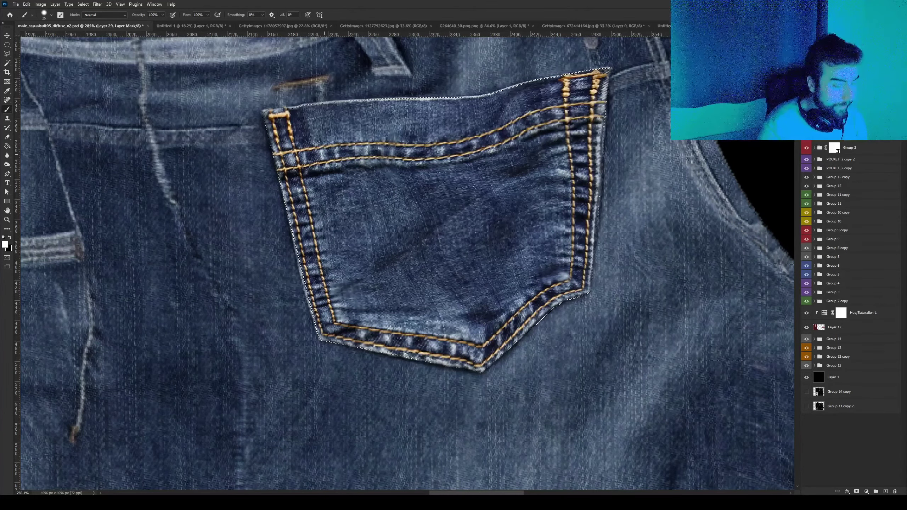
key(bracketright)
key(bracketright)
key(bracketright)
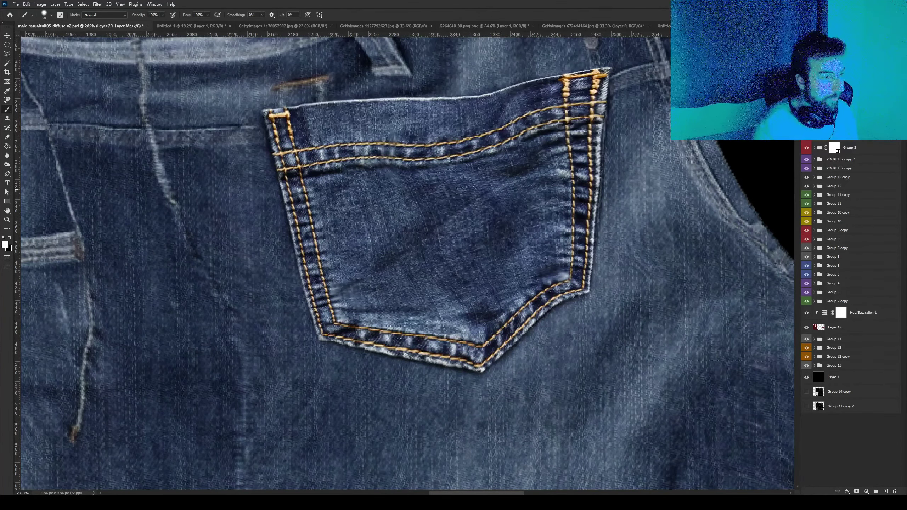
alt+scroll(500, 189, down, 5)
key(Delete)
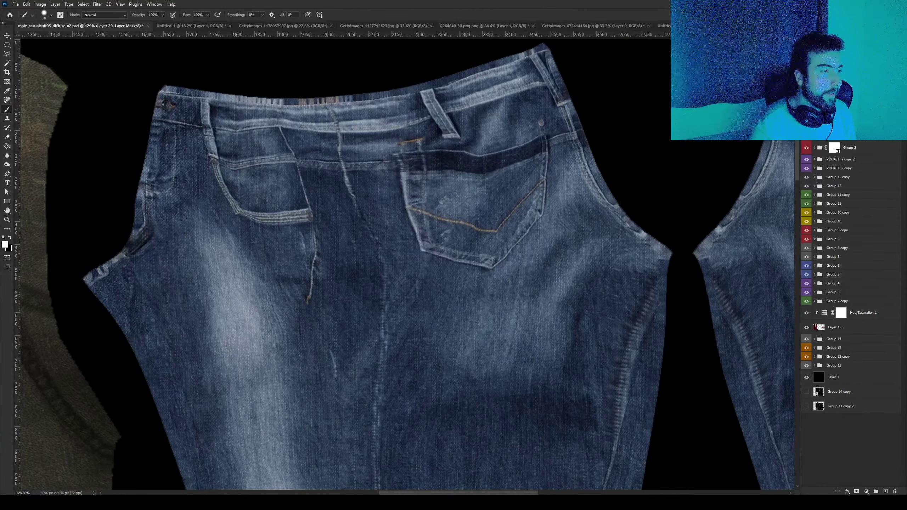
key(ctrl+z)
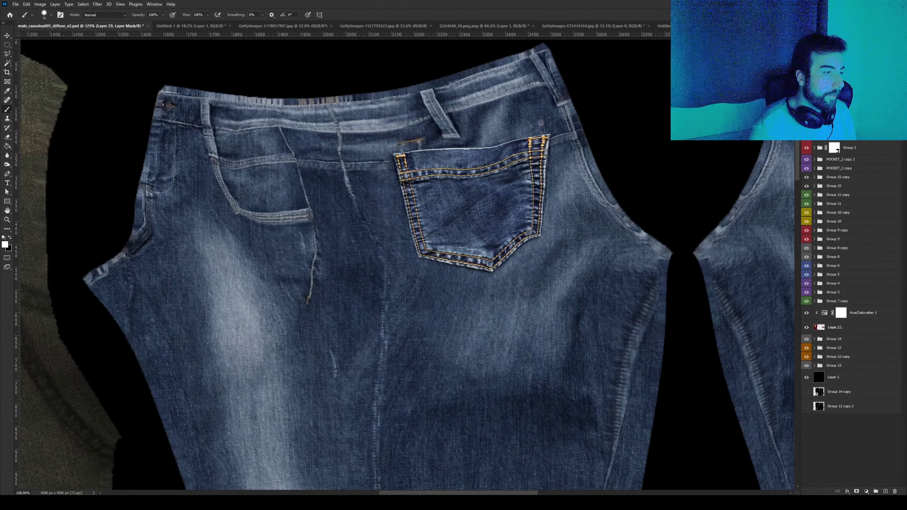
key(ctrl+shift+z)
key(ctrl+z)
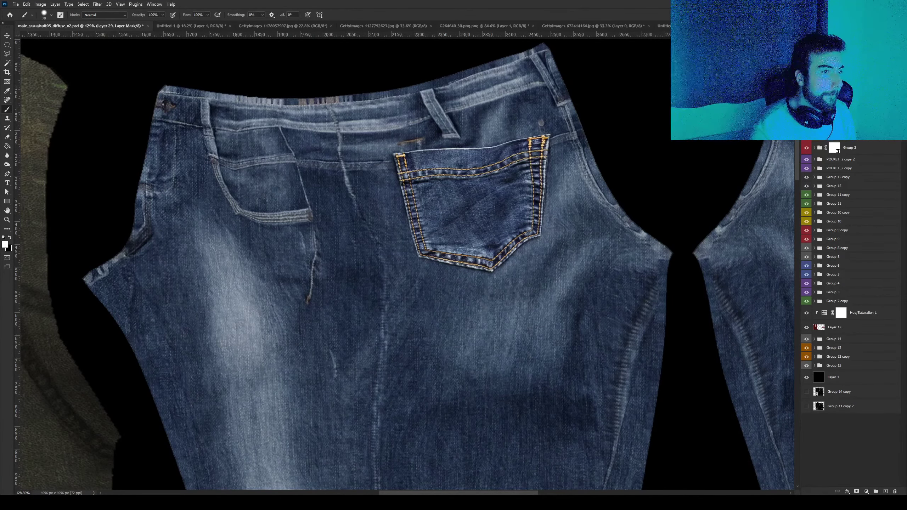
key(x)
alt+scroll(344, 212, up, 2)
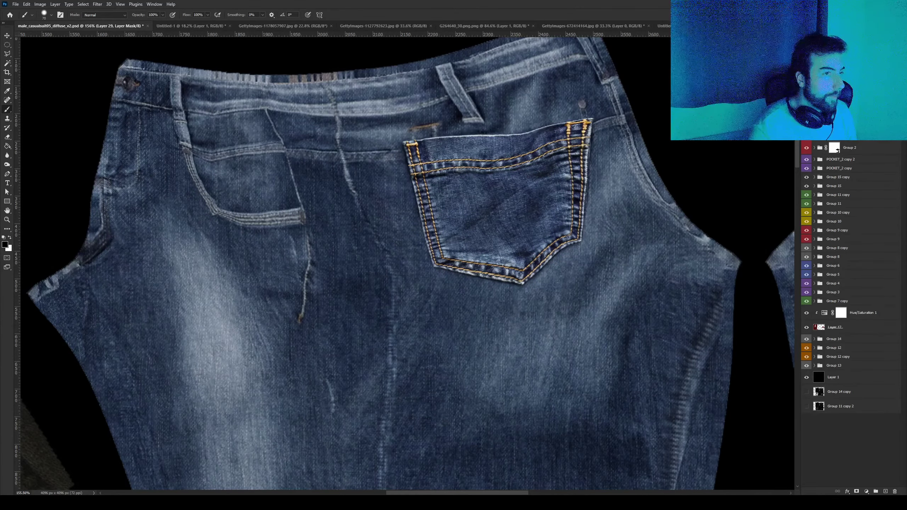
key(ctrl+z)
key(ctrl+shift+z)
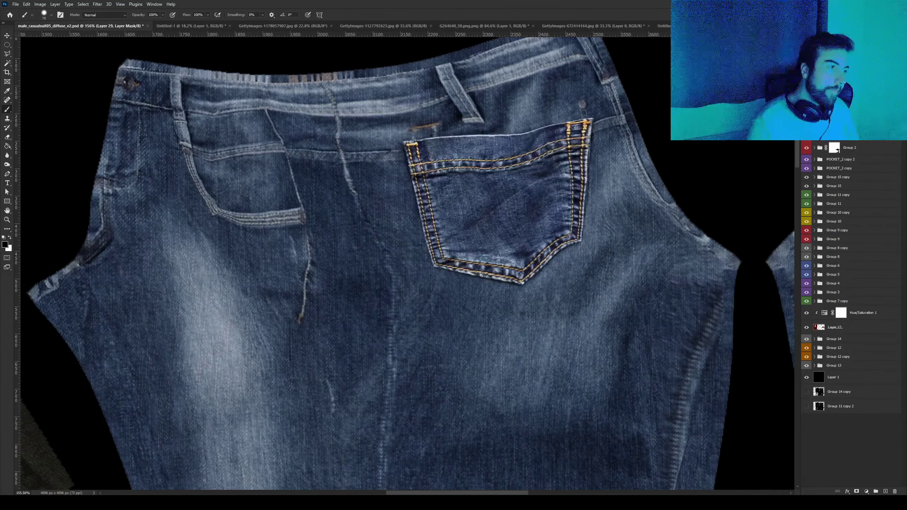
key(ctrl+z)
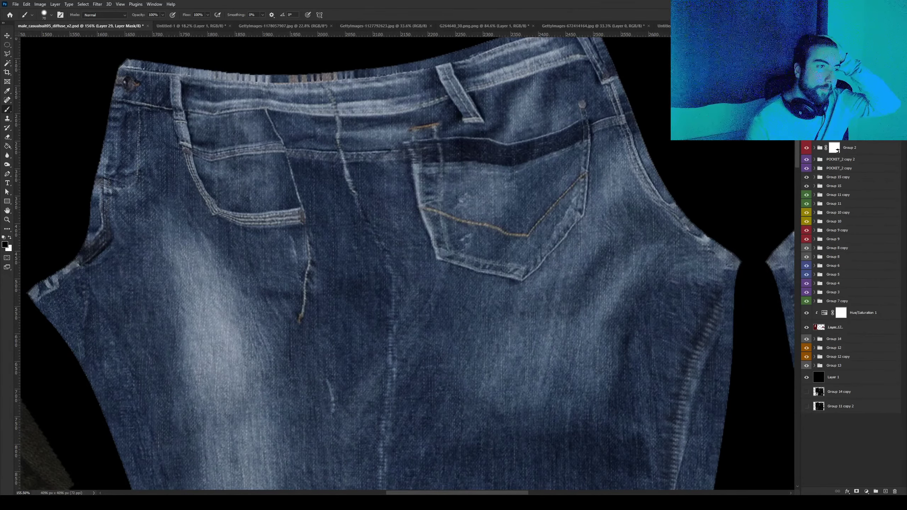
key(ctrl+shift+z)
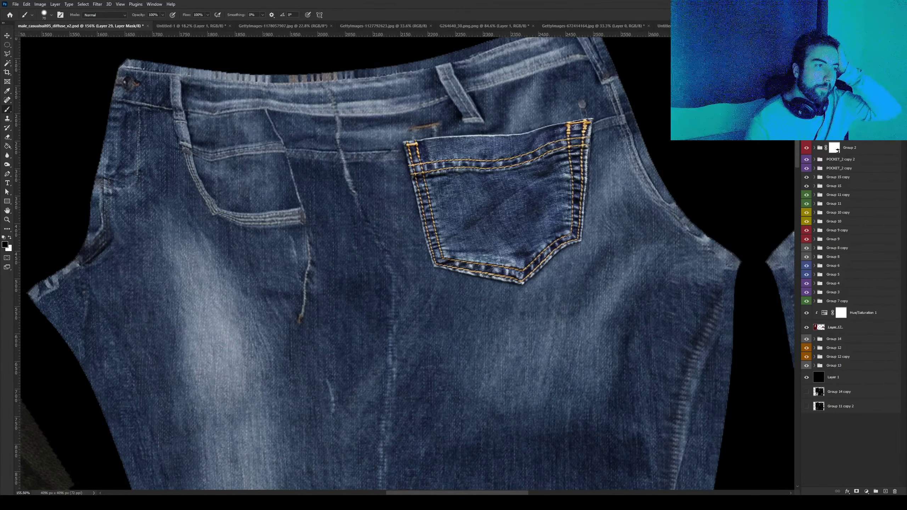
key(ctrl+z)
key(ctrl+shift+z)
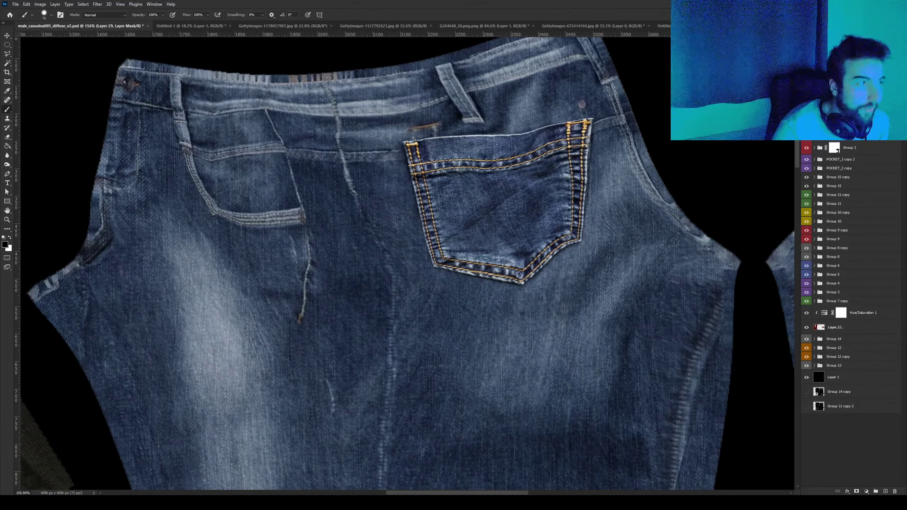
alt+scroll(500, 215, down, 2)
alt+scroll(500, 214, down, 2)
alt+scroll(571, 107, up, 5)
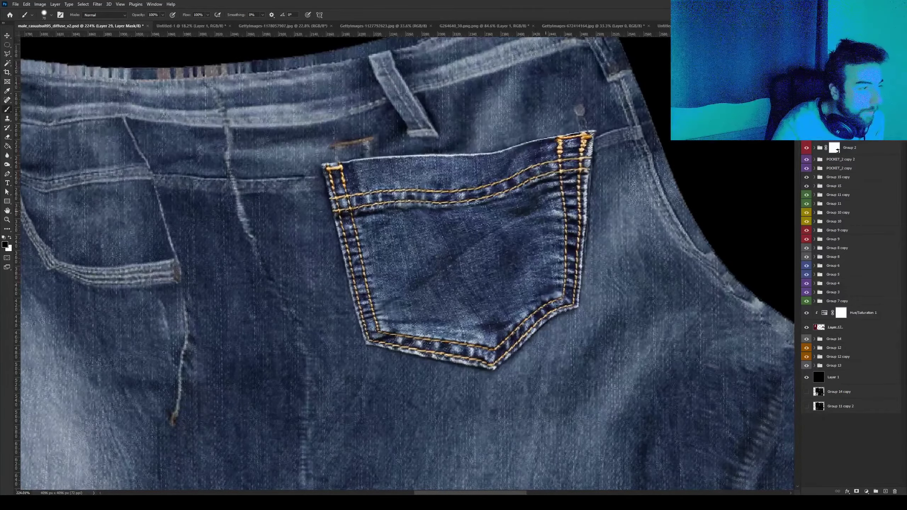
alt+scroll(464, 250, down, 2)
alt+scroll(464, 250, down, 2)
key(v)
alt+scroll(464, 250, down, 2)
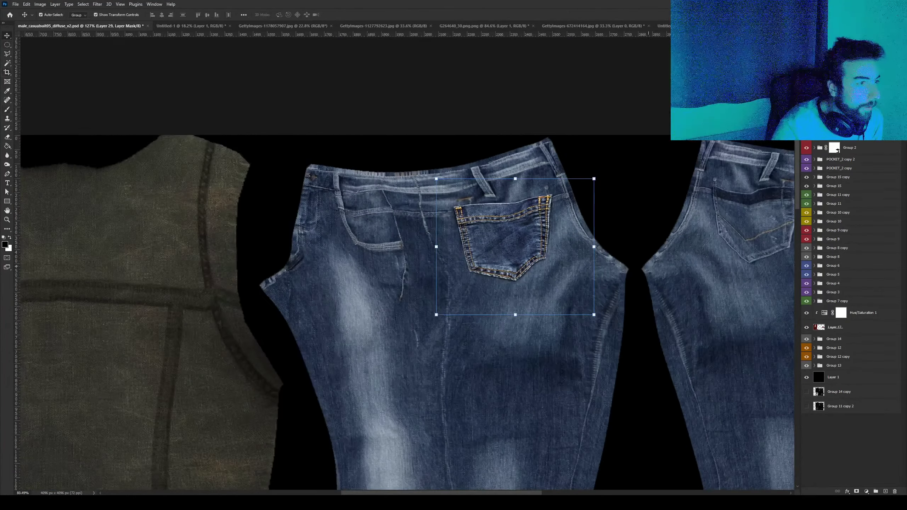
alt+scroll(465, 250, up, 3)
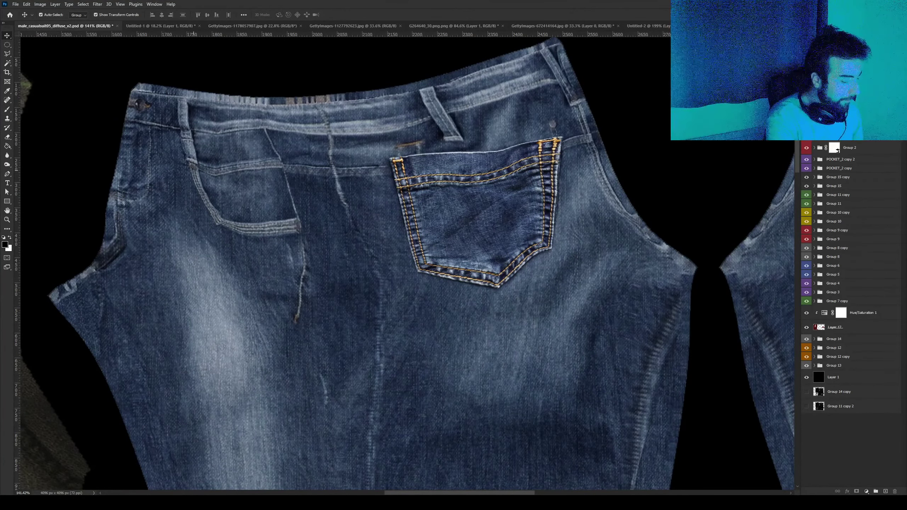
Save the jeans texture as a PNG in the Images folder, overwriting the old file, then return to Cinema 4D.
key(ctrl+shift+s)
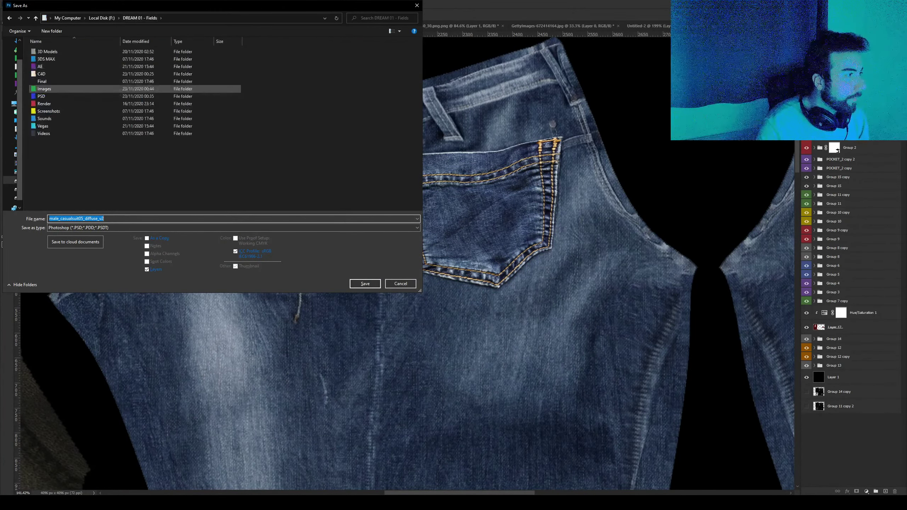
double_click(44, 89)
click(232, 227)
click(143, 325)
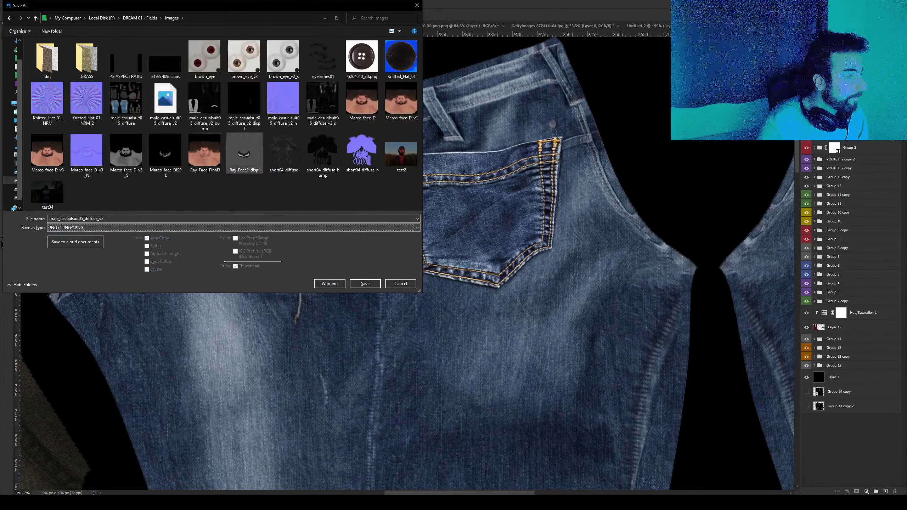
click(365, 283)
click(477, 252)
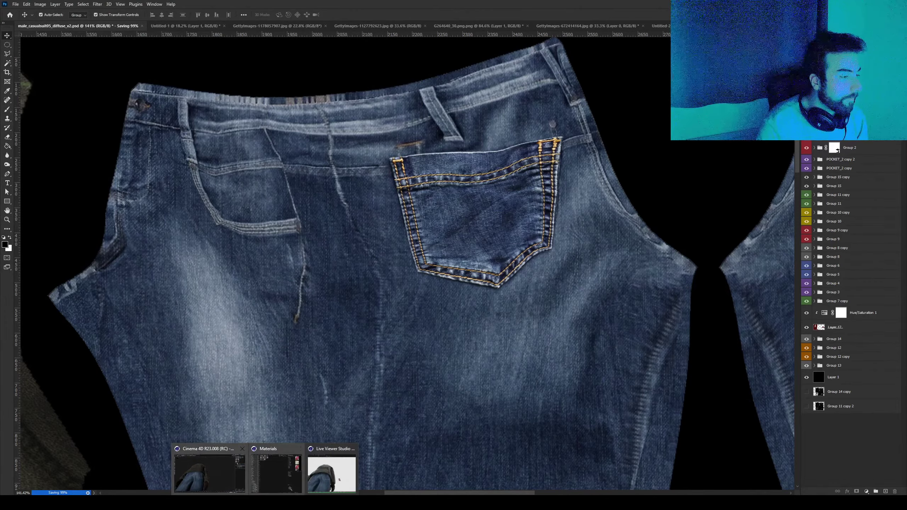
click(328, 472)
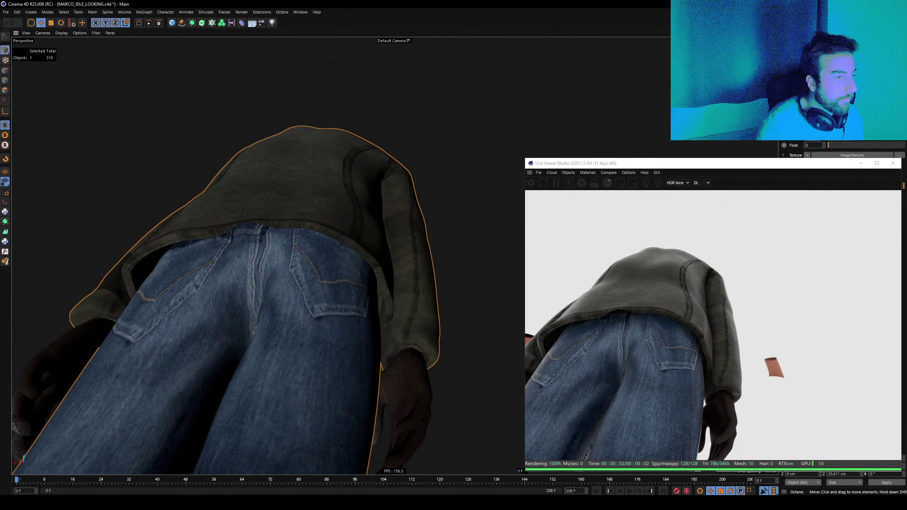
alt+drag(330, 286, 330, 257)
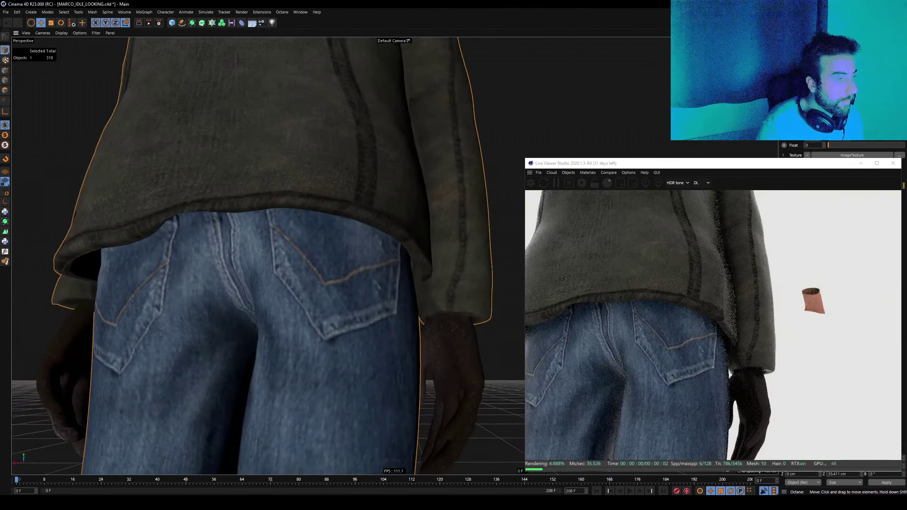
alt+drag(399, 250, 394, 255)
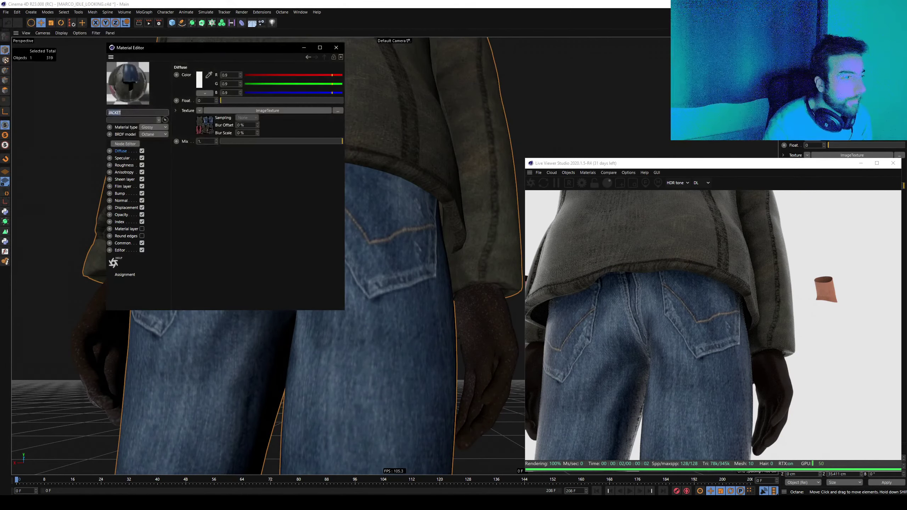
click(267, 110)
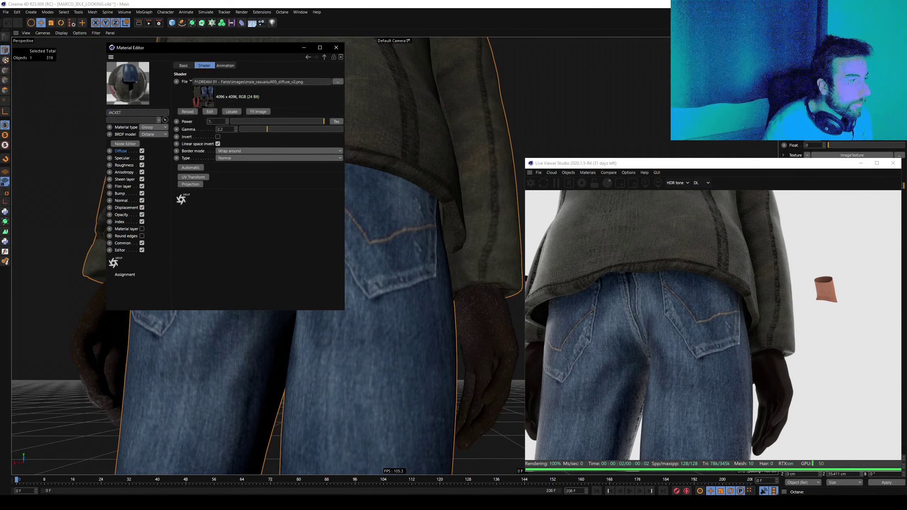
drag(130, 48, 536, 39)
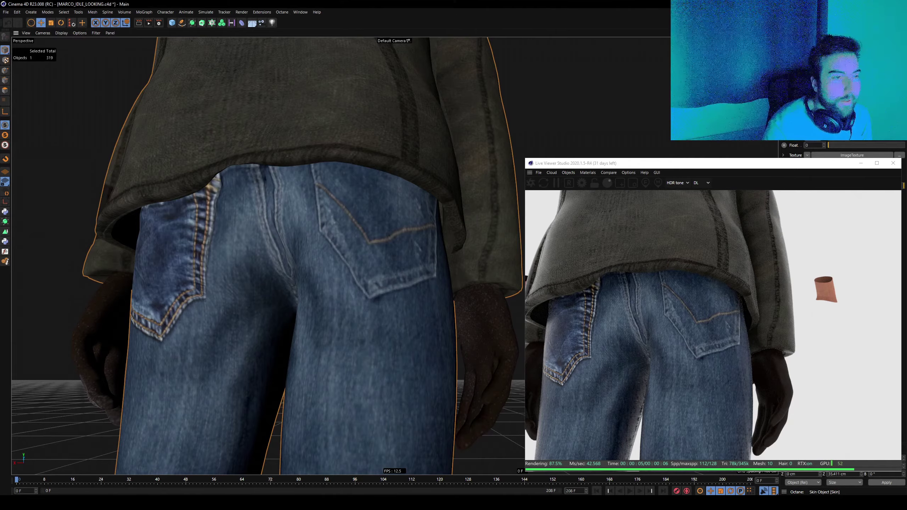
mouse_move(321, 232)
alt+mouse_down()
mouse_move(248, 235)
mouse_move(300, 243)
mouse_move(332, 313)
mouse_move(272, 321)
mouse_move(215, 308)
alt+mouse_up()
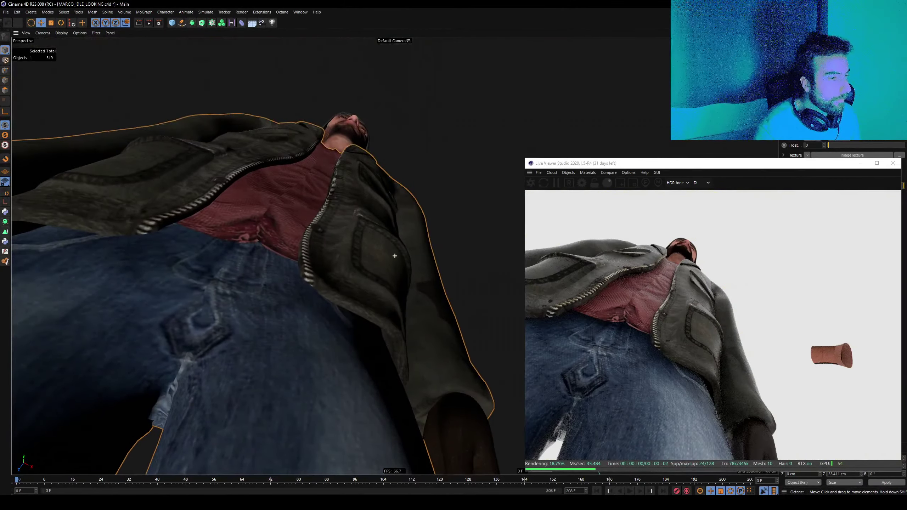
alt+drag(395, 257, 422, 261)
alt+drag(295, 300, 299, 300)
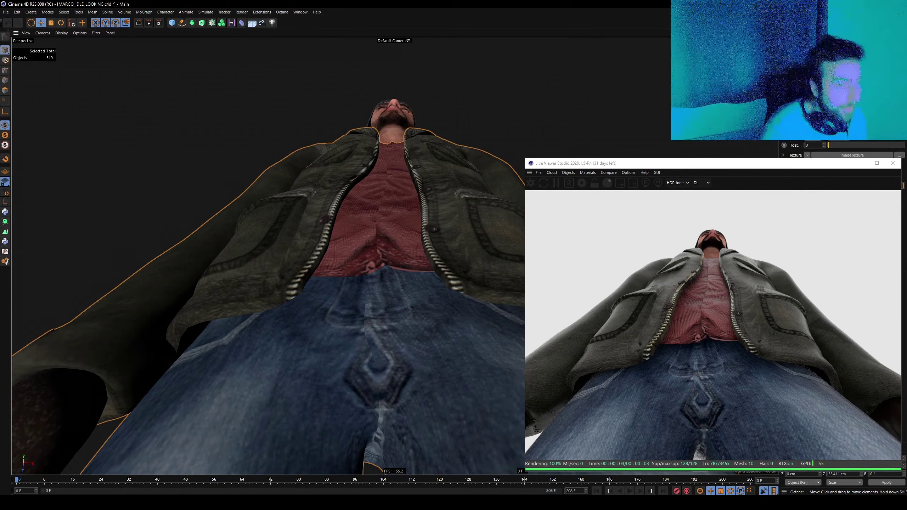
Pull back to a frontal full-body view and orbit to see the character from below.
scroll(314, 227, down, 5)
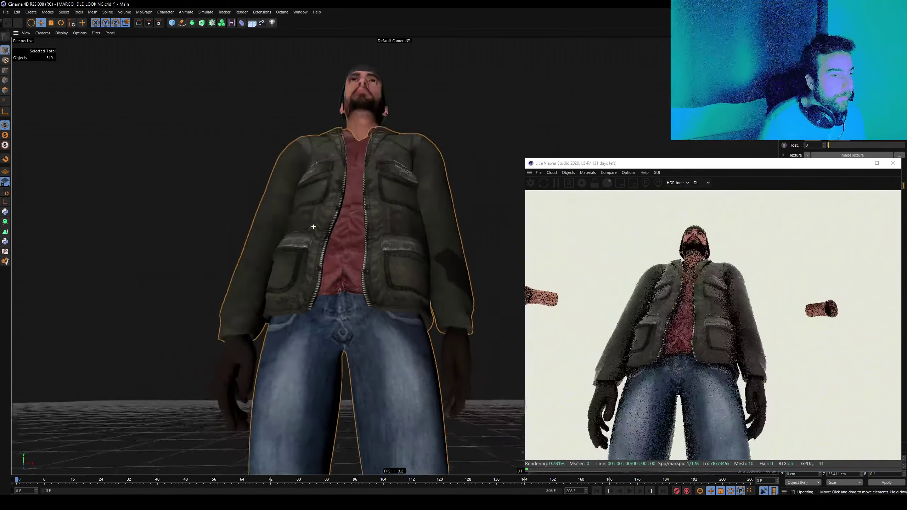
mouse_move(313, 178)
alt+mouse_down()
mouse_move(314, 227)
mouse_move(421, 238)
alt+mouse_up()
scroll(422, 239, up, 3)
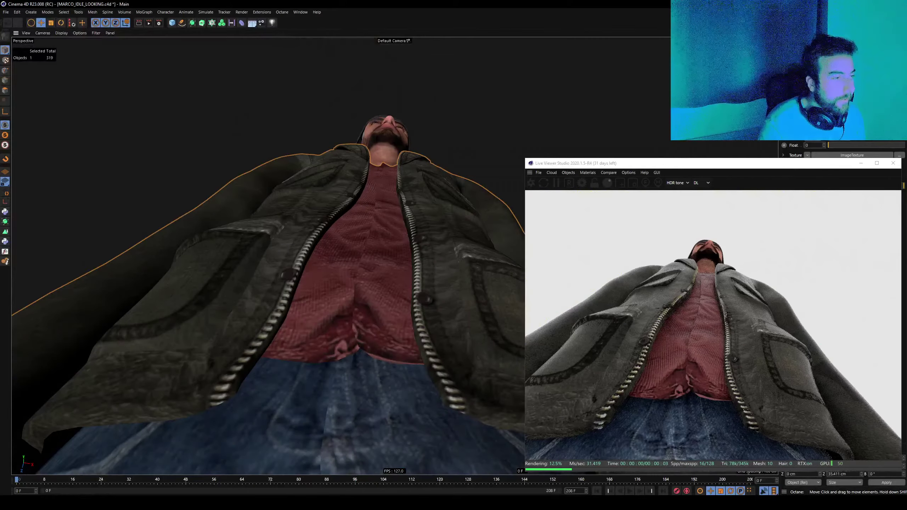
scroll(422, 239, up, 1)
scroll(422, 239, up, 3)
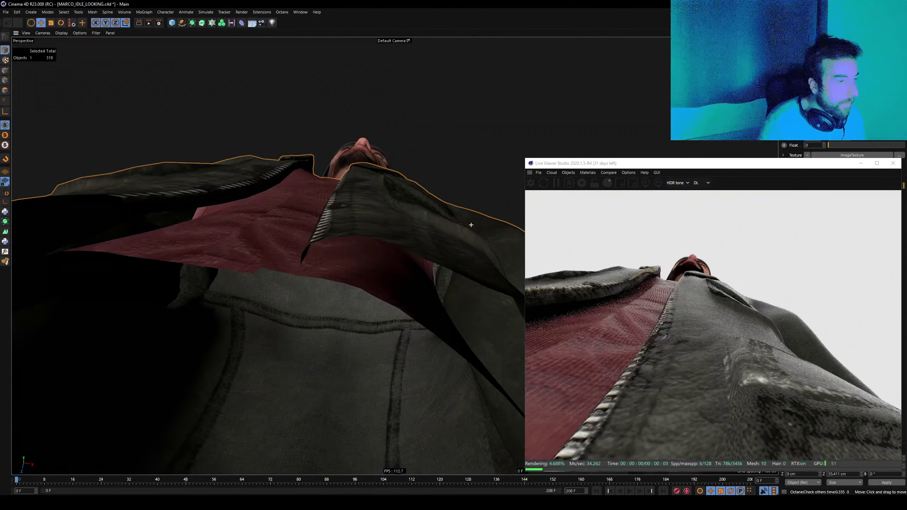
alt+drag(422, 239, 389, 217)
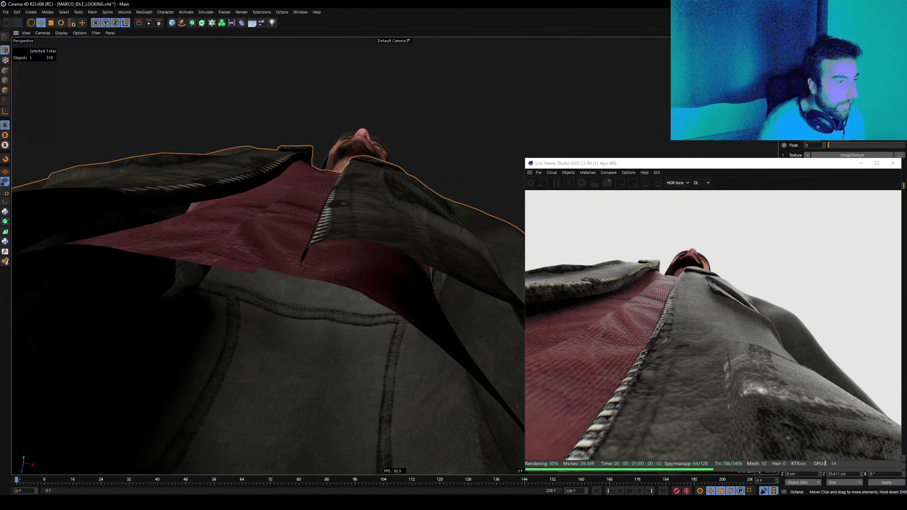
mouse_move(364, 197)
alt+mouse_down()
mouse_move(366, 218)
mouse_move(364, 187)
mouse_move(346, 259)
mouse_move(357, 259)
alt+mouse_up()
Orbit to a three-quarter view of the character and save the scene.
scroll(366, 219, down, 5)
scroll(364, 187, up, 3)
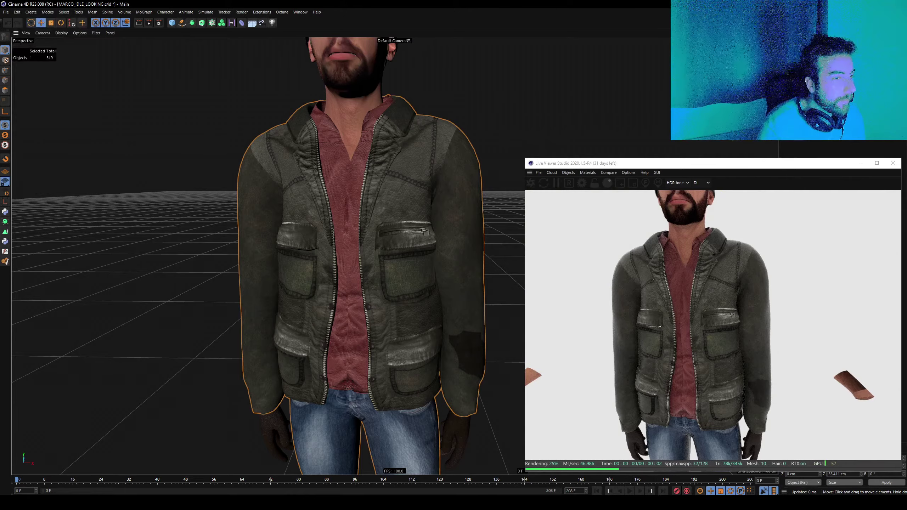
scroll(354, 236, down, 5)
scroll(354, 236, up, 3)
alt+drag(322, 236, 371, 236)
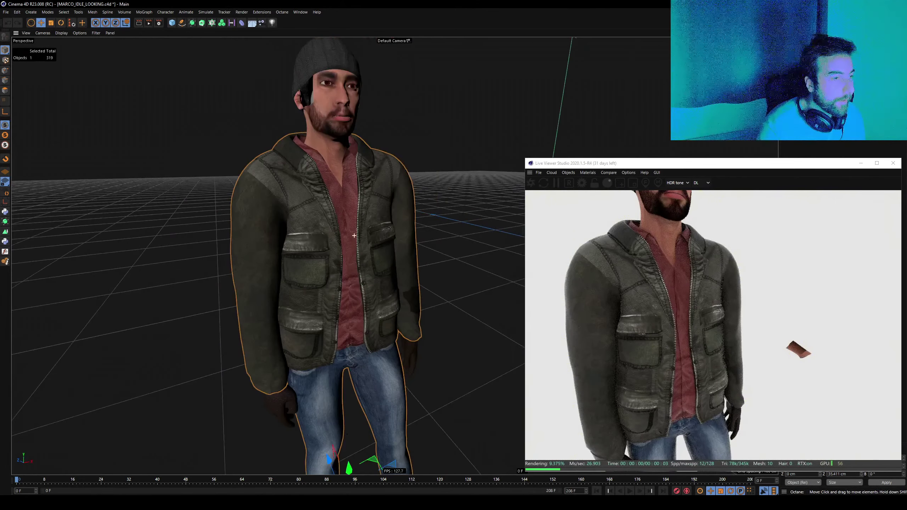
scroll(354, 236, down, 3)
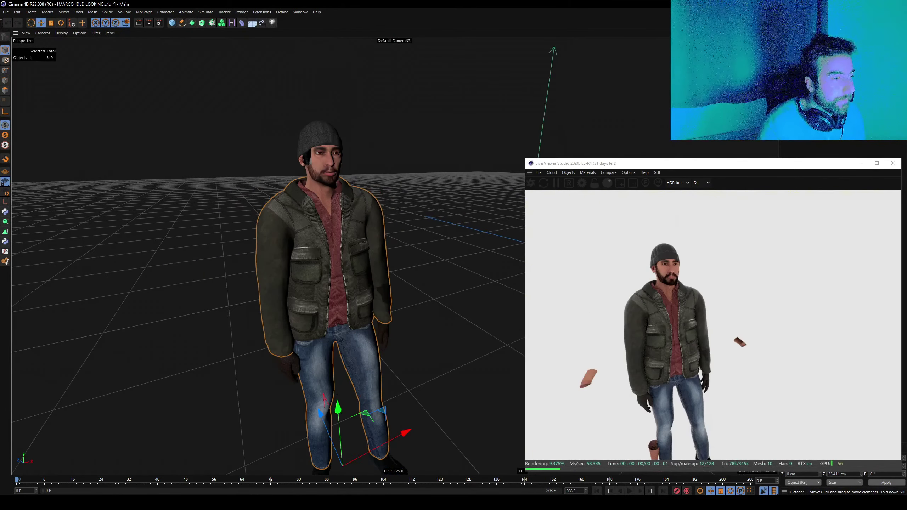
key(ctrl+s)
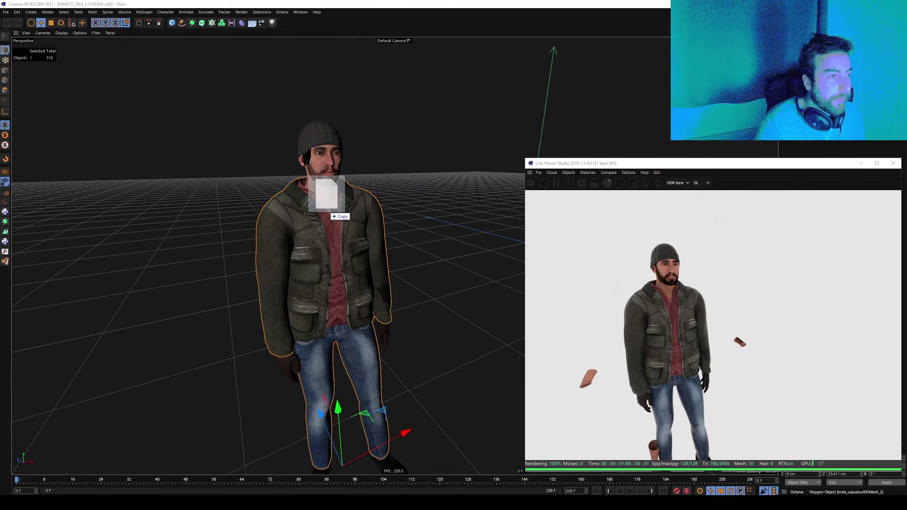
Import Marco.fbx with the default FBX settings and zoom out to inspect it.
drag(732, 191, 286, 207)
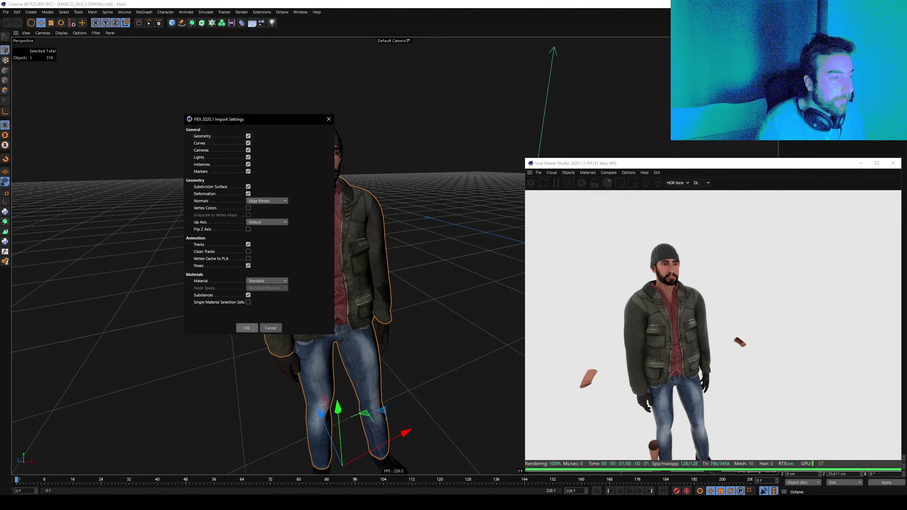
click(246, 327)
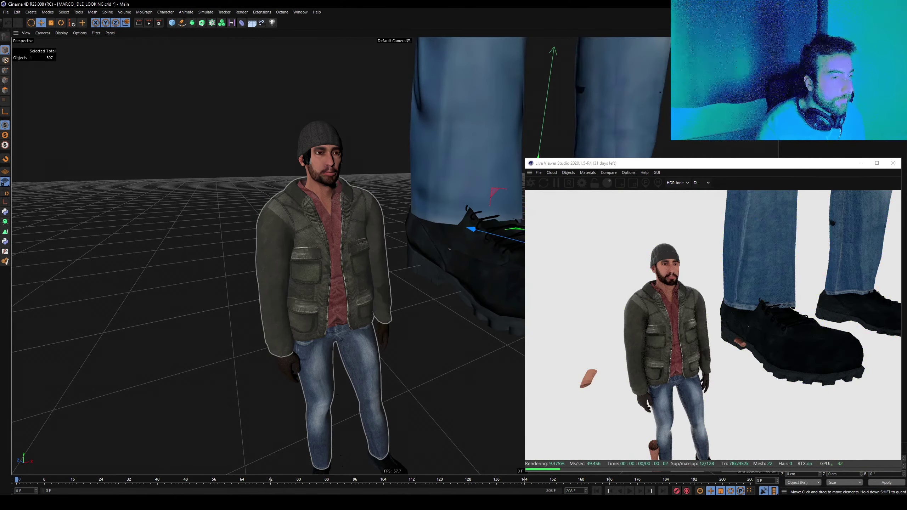
scroll(395, 256, down, 3)
scroll(395, 256, down, 5)
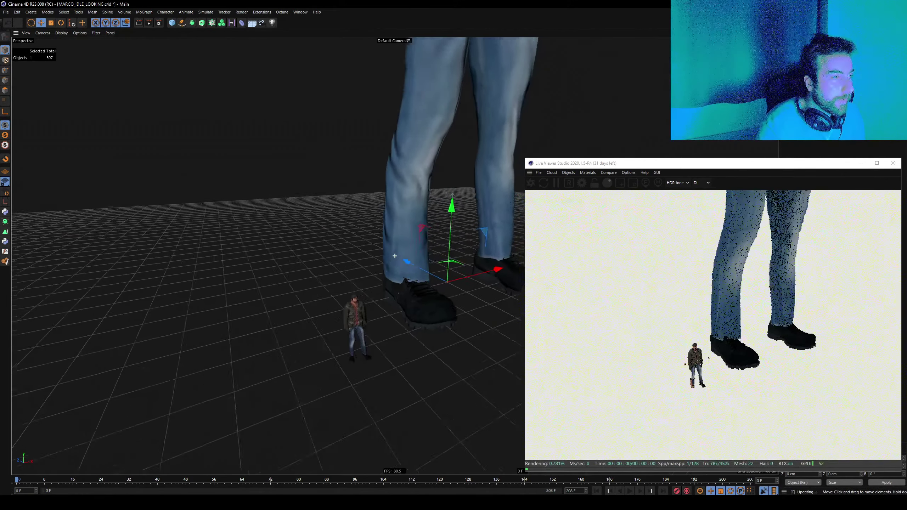
scroll(395, 256, up, 3)
scroll(395, 256, up, 2)
scroll(395, 255, up, 3)
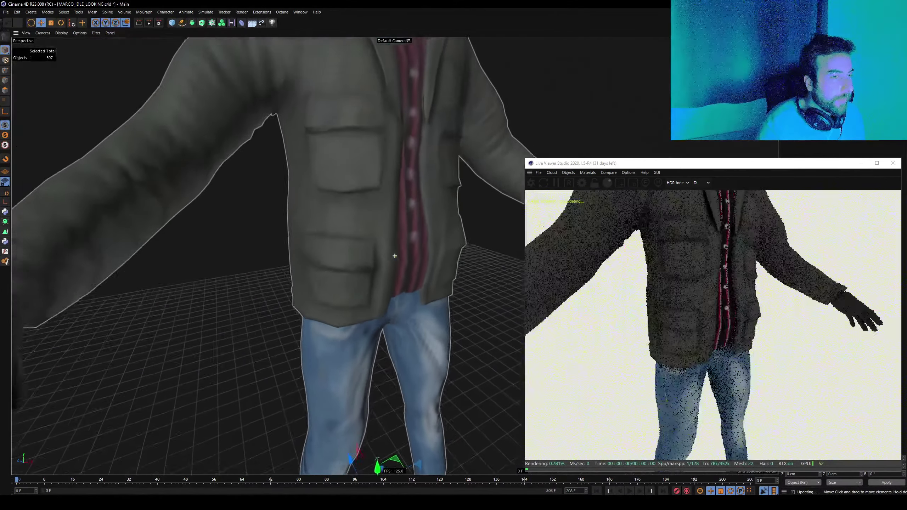
scroll(394, 256, down, 3)
scroll(395, 256, up, 2)
scroll(394, 256, up, 2)
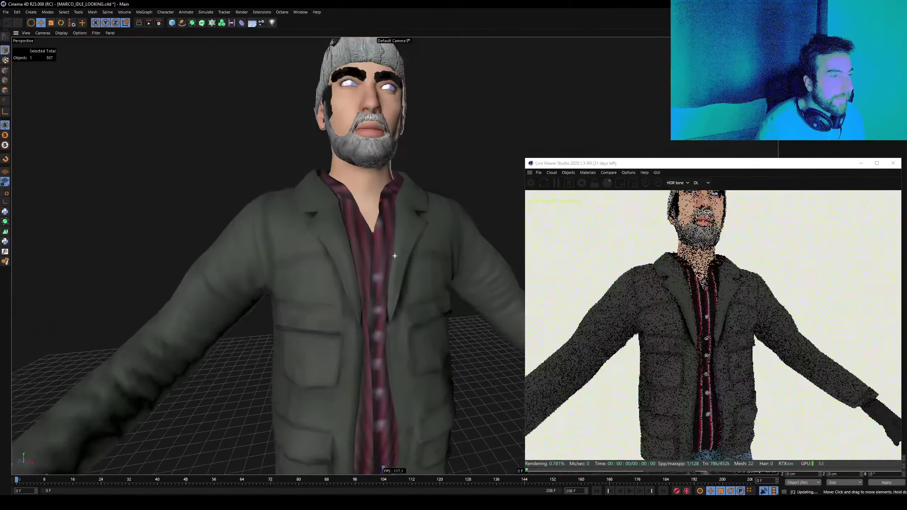
scroll(395, 256, down, 2)
scroll(394, 256, up, 3)
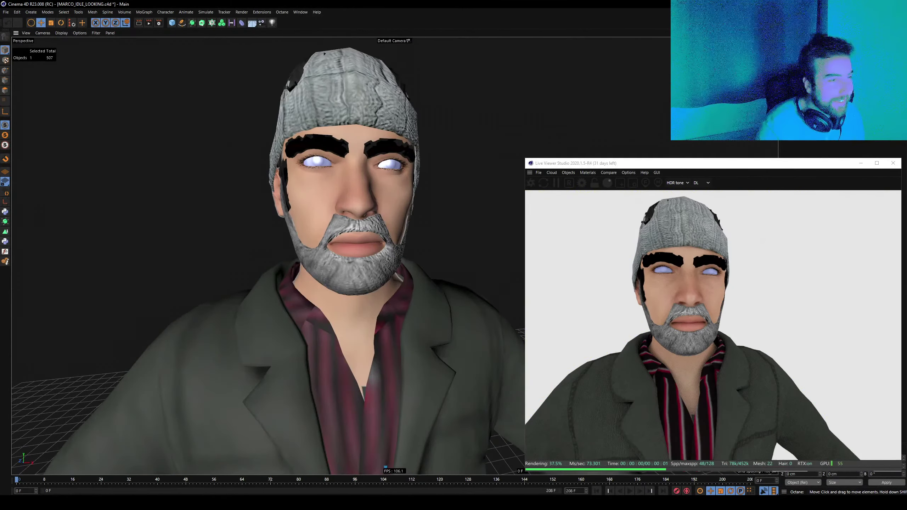
alt+drag(395, 256, 323, 256)
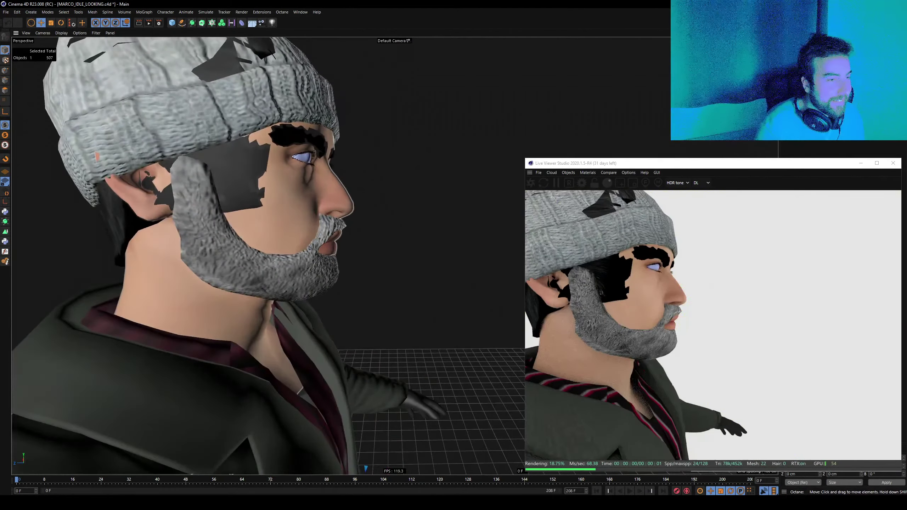
alt+drag(395, 256, 359, 256)
scroll(394, 256, down, 3)
scroll(394, 255, up, 1)
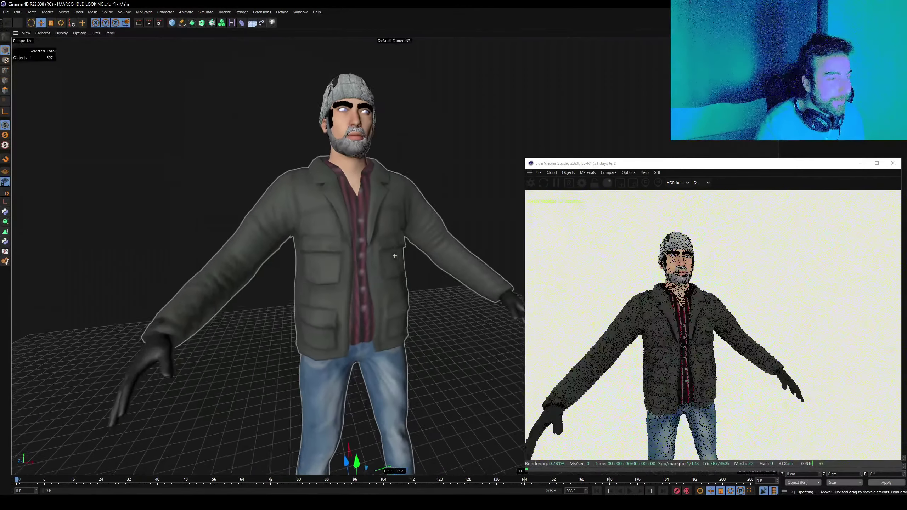
scroll(395, 255, up, 1)
scroll(268, 255, up, 2)
scroll(268, 256, up, 2)
scroll(268, 256, up, 2)
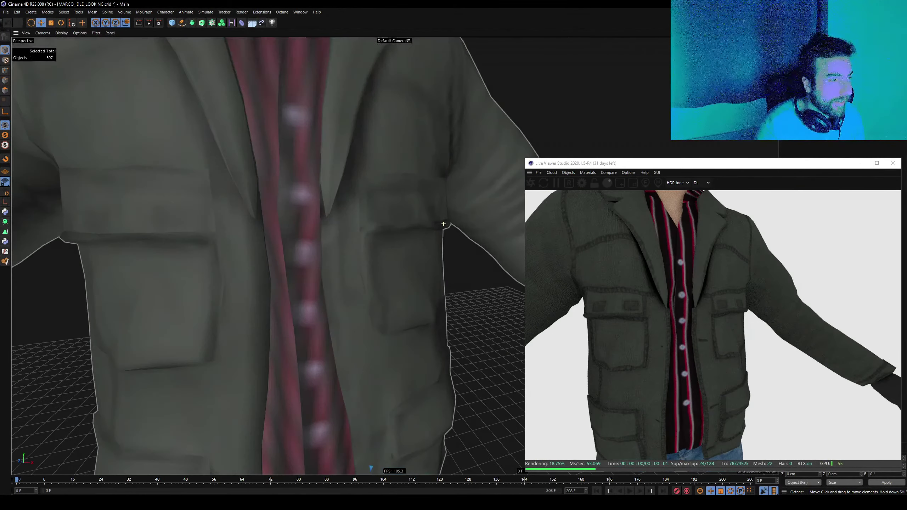
mouse_move(393, 222)
alt+mouse_down()
mouse_move(423, 220)
mouse_move(418, 250)
mouse_move(418, 222)
mouse_move(400, 222)
alt+mouse_up()
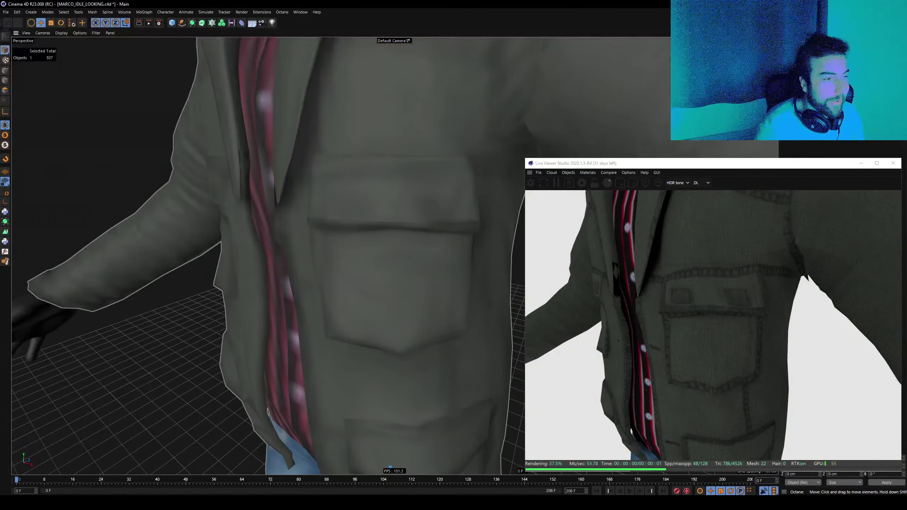
scroll(268, 255, down, 3)
scroll(268, 256, down, 2)
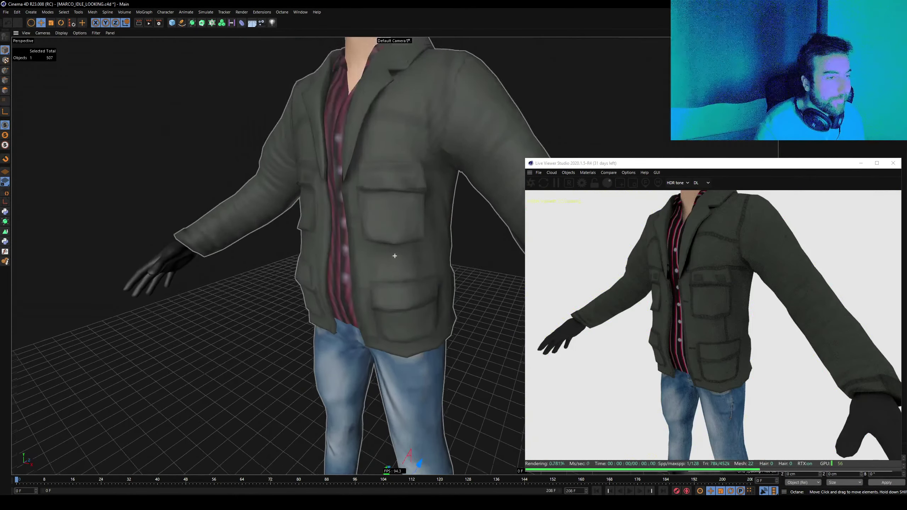
mouse_move(400, 222)
alt+mouse_down()
mouse_move(400, 251)
mouse_move(379, 250)
alt+mouse_up()
scroll(268, 256, up, 3)
scroll(268, 256, up, 2)
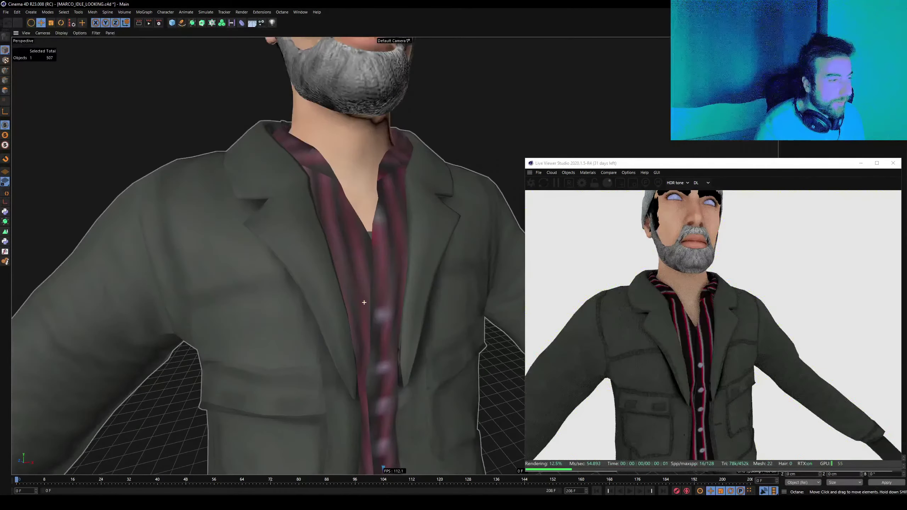
scroll(268, 256, up, 3)
scroll(268, 256, up, 2)
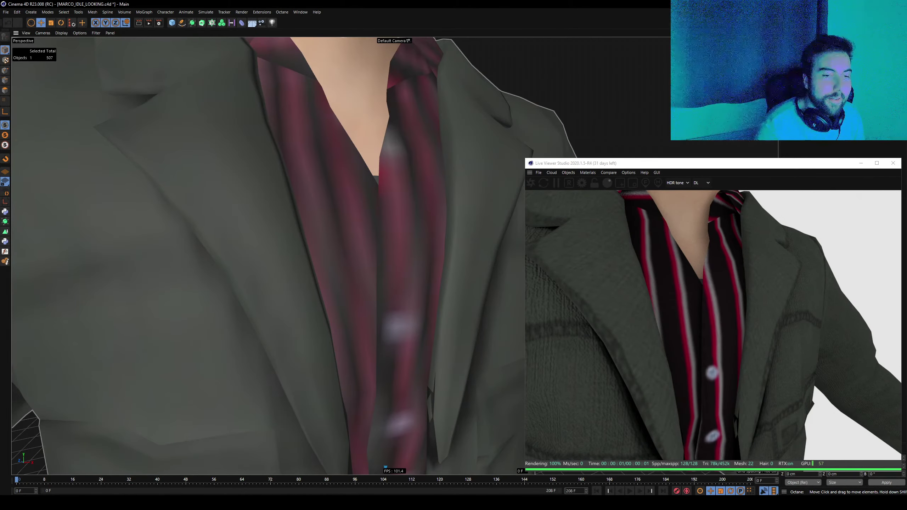
scroll(268, 255, down, 5)
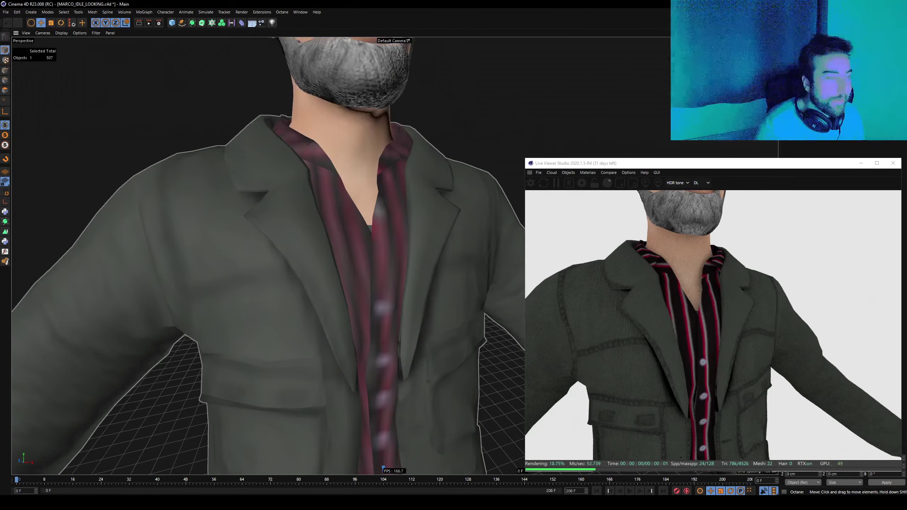
scroll(267, 256, up, 3)
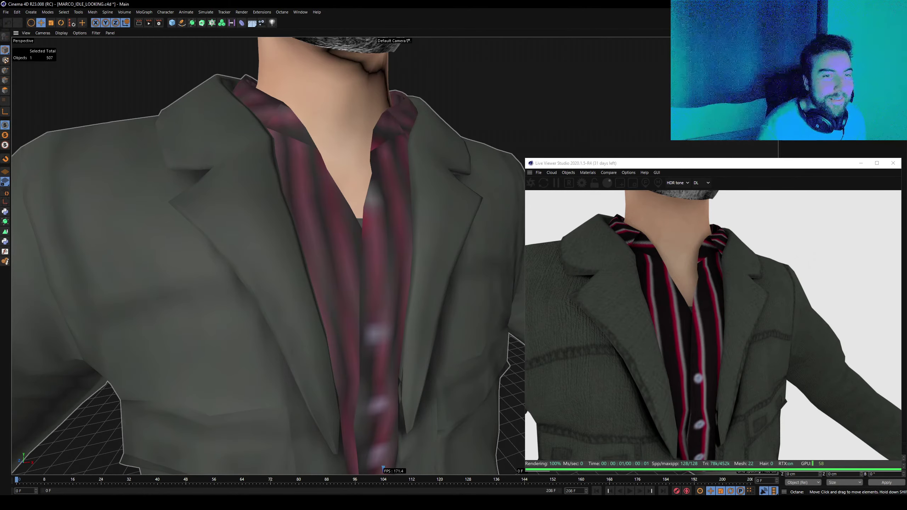
scroll(267, 250, down, 5)
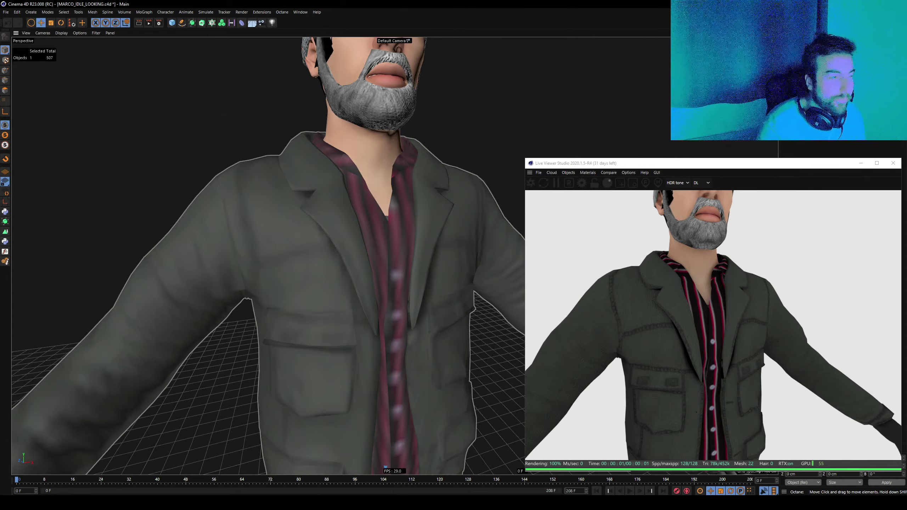
scroll(407, 300, down, 5)
scroll(407, 300, up, 3)
scroll(407, 300, up, 2)
alt+drag(407, 300, 421, 245)
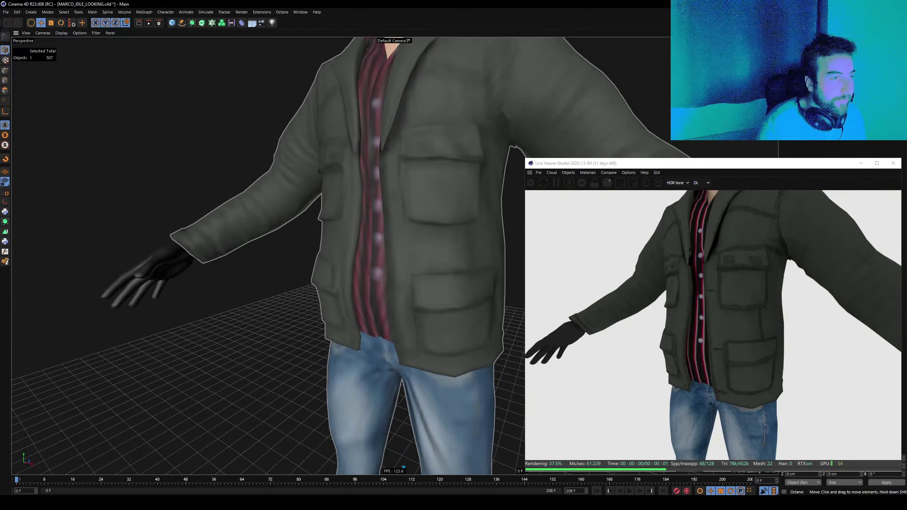
scroll(395, 252, up, 3)
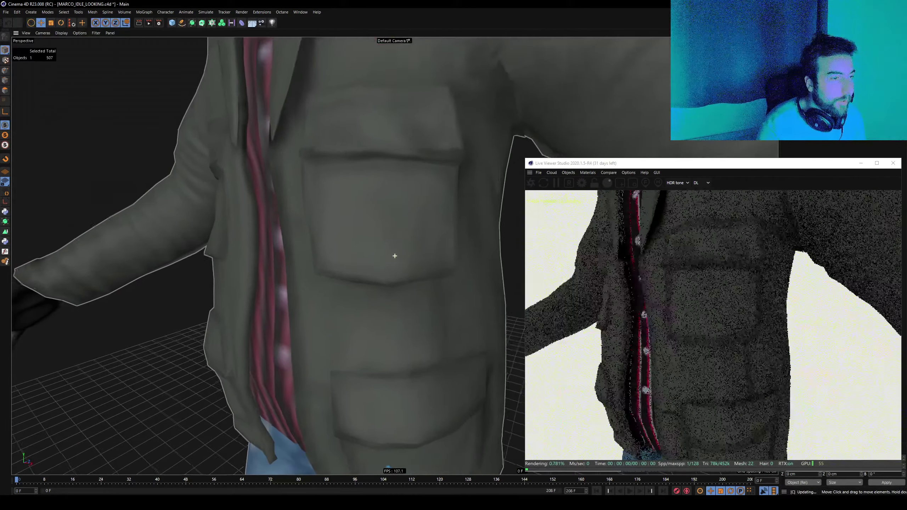
scroll(395, 252, up, 3)
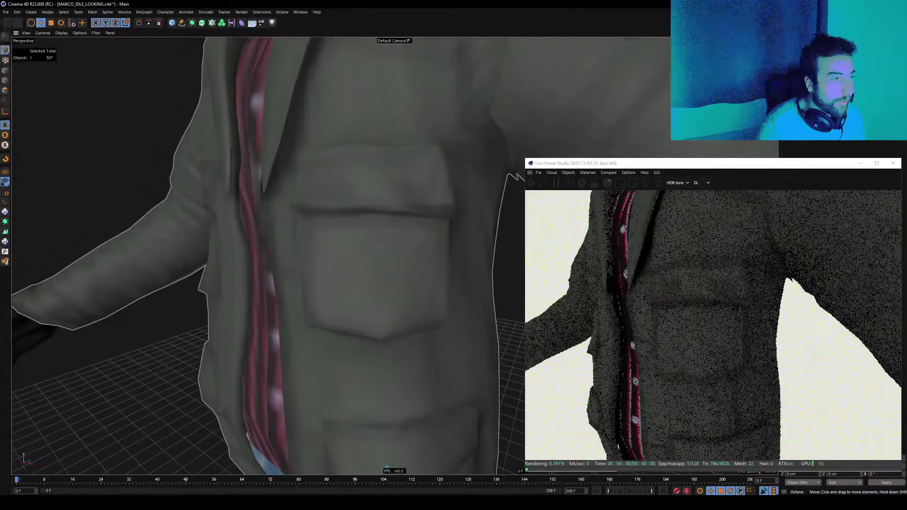
alt+drag(279, 205, 321, 200)
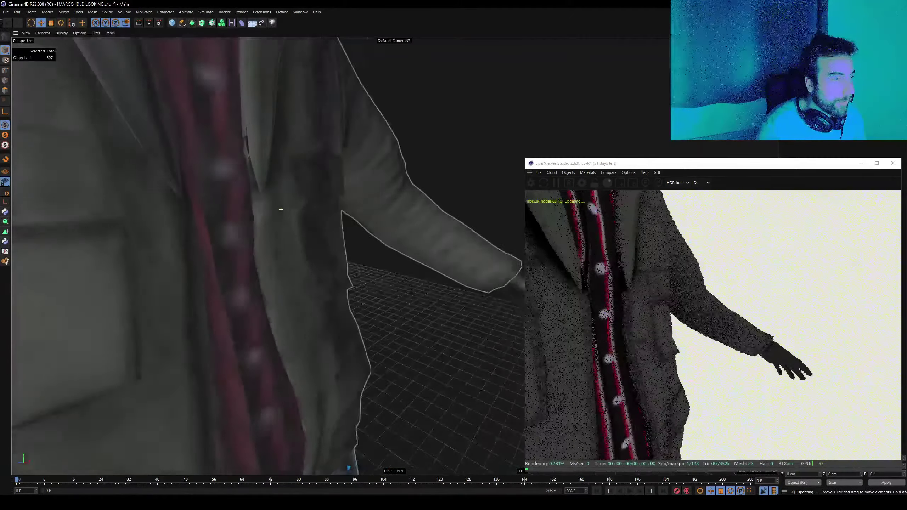
scroll(395, 256, down, 5)
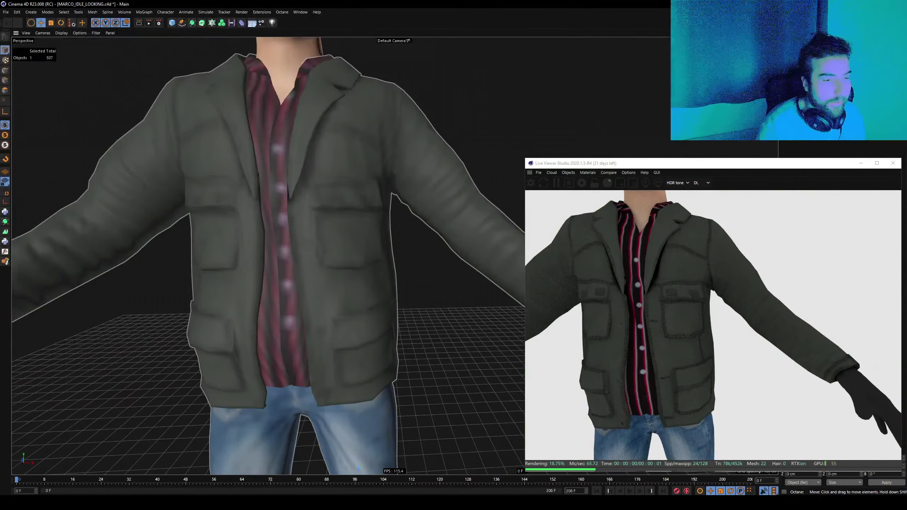
scroll(394, 256, up, 2)
scroll(394, 256, down, 1)
scroll(395, 255, up, 3)
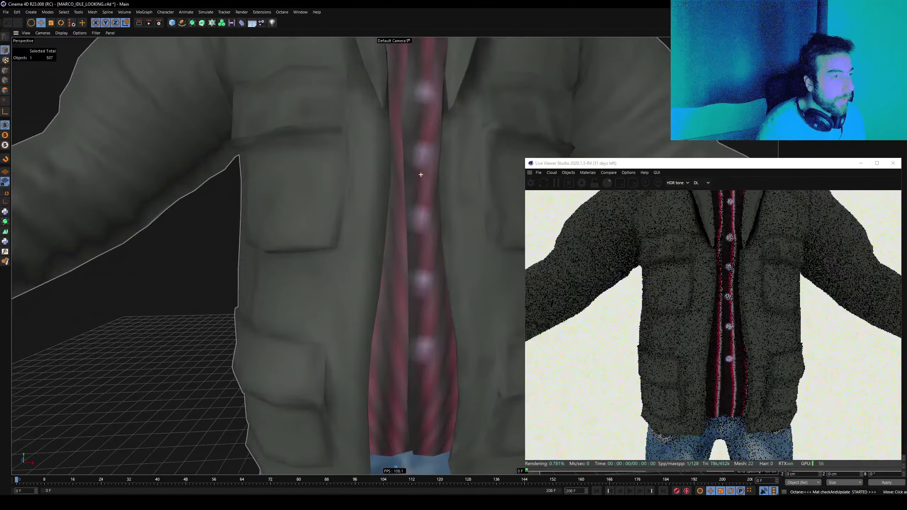
scroll(396, 208, down, 3)
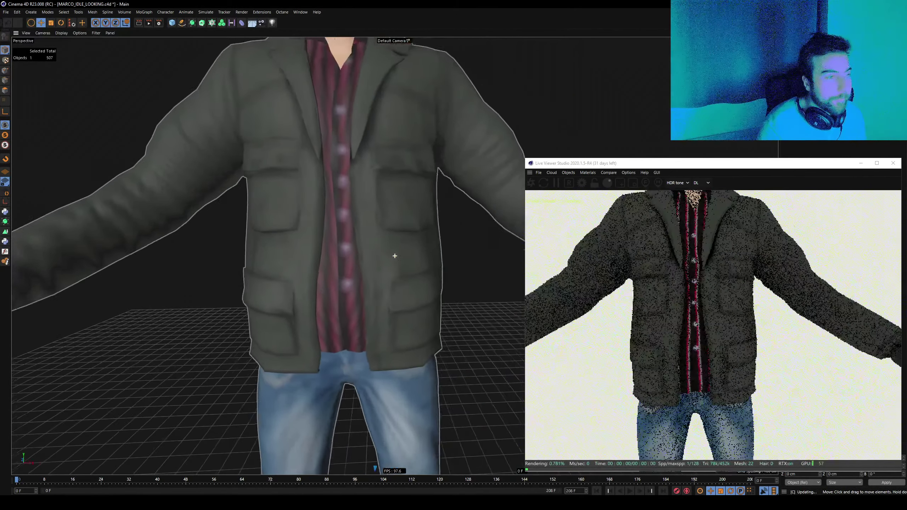
alt+drag(396, 208, 373, 468)
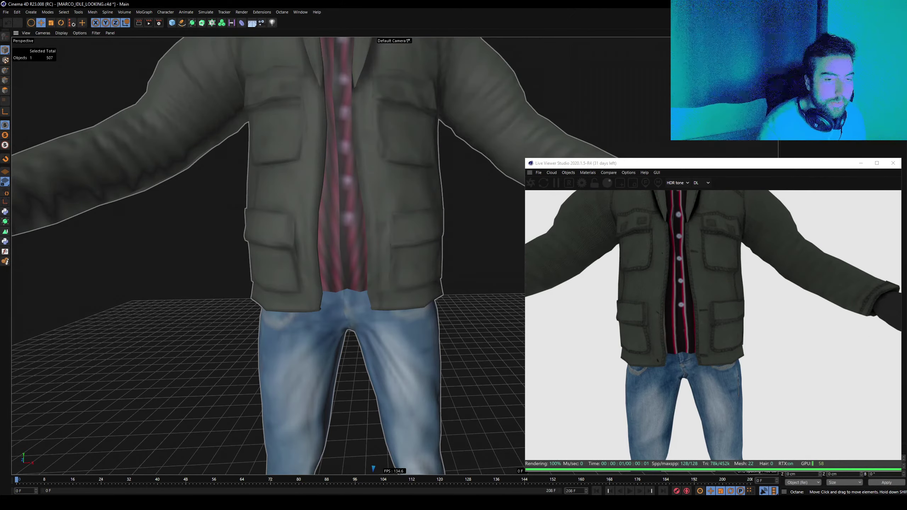
scroll(373, 468, down, 3)
mouse_move(373, 468)
alt+middle_down()
mouse_move(394, 255)
mouse_move(386, 315)
alt+middle_up()
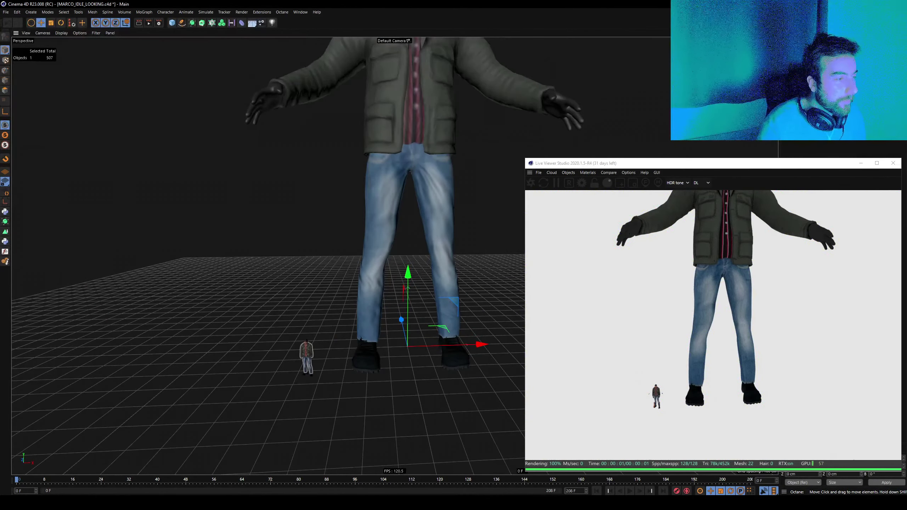
Zoom in on the jacket and look at the character from low angles.
scroll(321, 322, up, 2)
scroll(322, 321, up, 2)
scroll(321, 322, up, 2)
scroll(268, 250, up, 5)
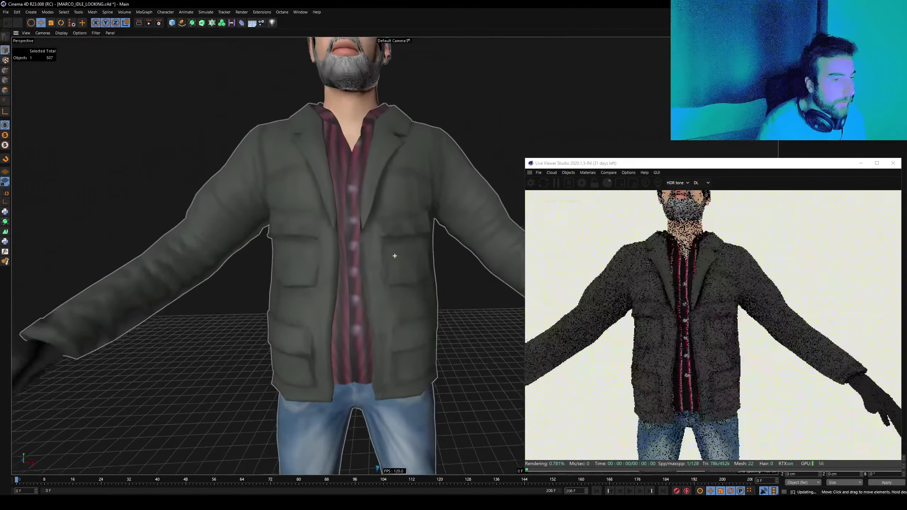
alt+middle_drag(268, 250, 268, 215)
scroll(321, 250, down, 5)
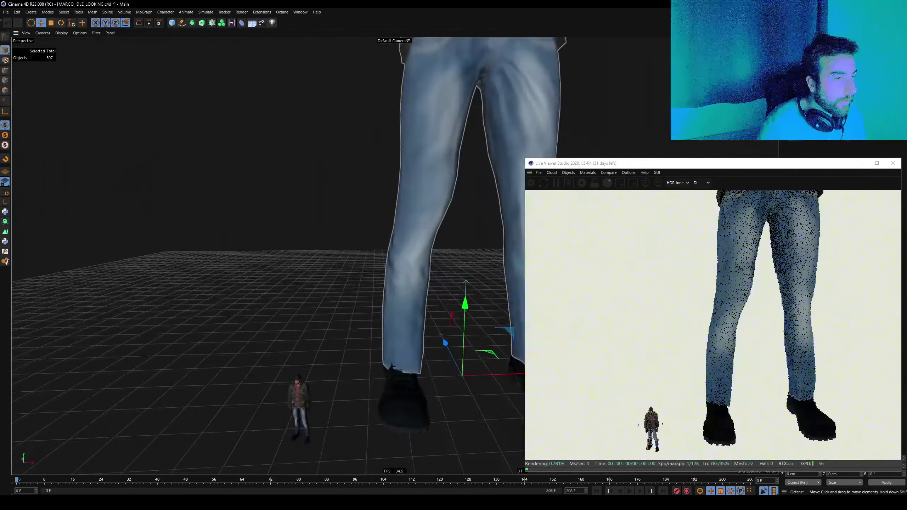
alt+drag(321, 250, 322, 214)
alt+drag(368, 279, 368, 255)
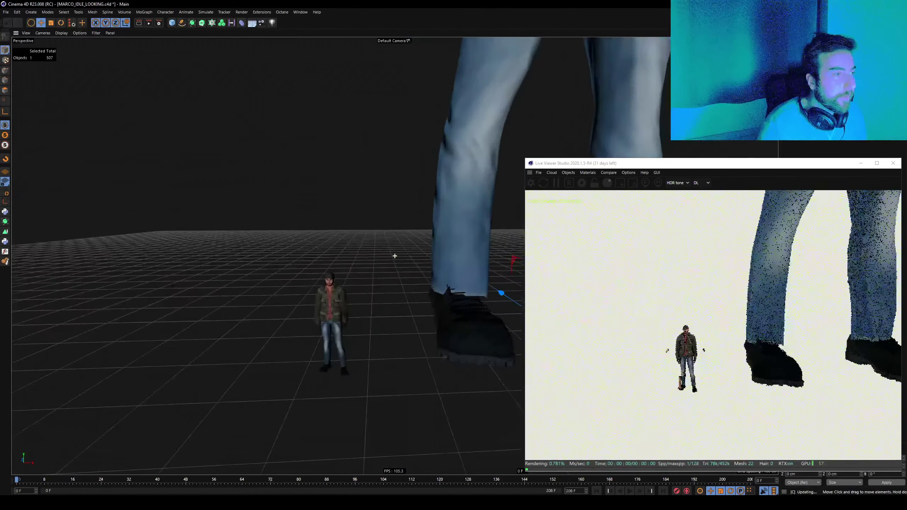
scroll(368, 255, up, 3)
scroll(368, 255, up, 4)
scroll(368, 255, up, 2)
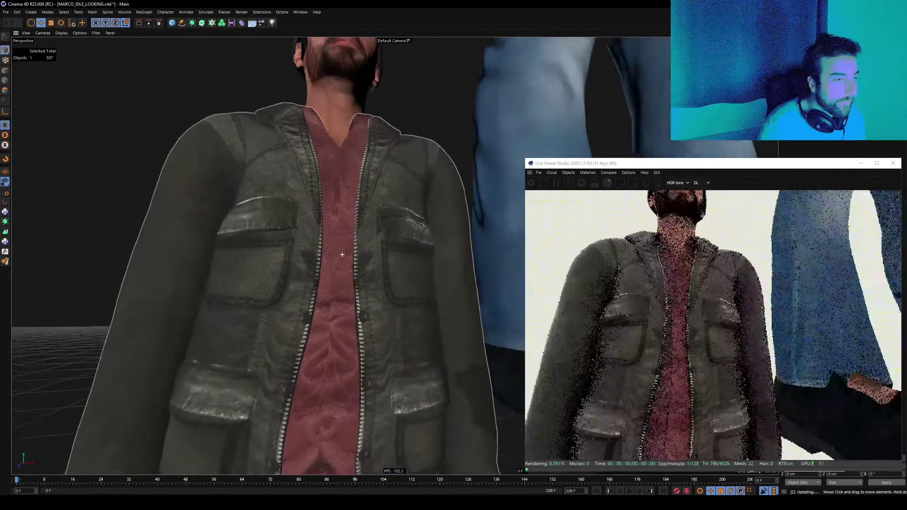
mouse_move(342, 255)
alt+mouse_down()
mouse_move(343, 214)
mouse_move(343, 255)
mouse_move(282, 231)
mouse_move(354, 270)
mouse_move(390, 263)
mouse_move(374, 269)
alt+mouse_up()
scroll(322, 250, up, 3)
Orbit to a side profile of the character and adjust the zoom.
scroll(374, 270, down, 5)
scroll(374, 270, down, 5)
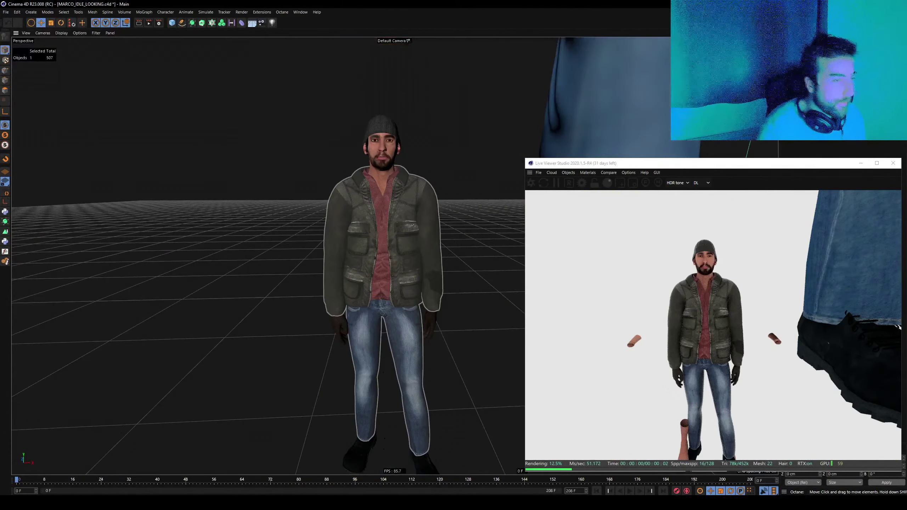
scroll(413, 225, up, 5)
scroll(413, 224, up, 3)
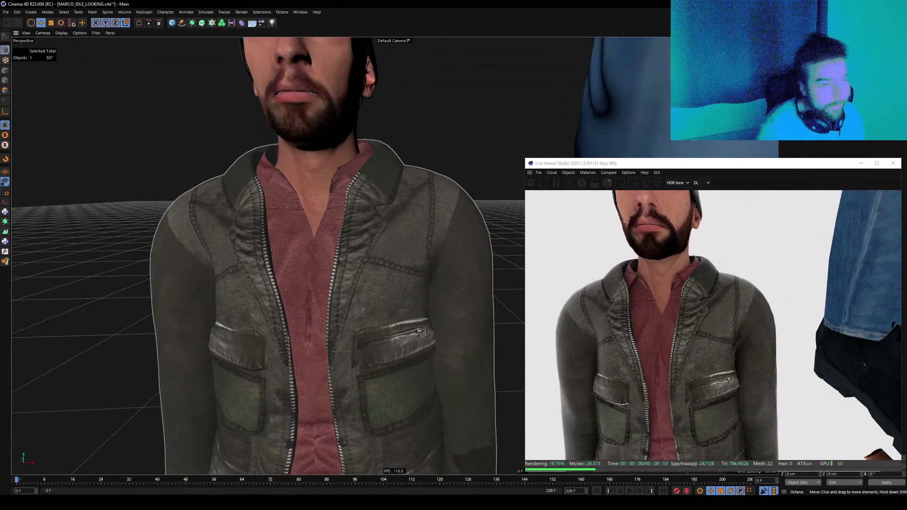
mouse_move(413, 224)
alt+mouse_down()
mouse_move(399, 253)
mouse_move(417, 228)
alt+mouse_up()
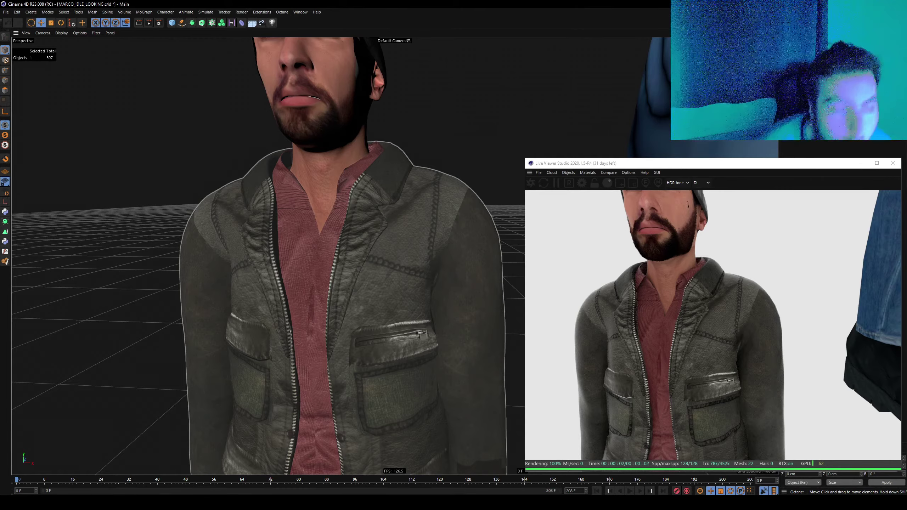
scroll(268, 250, down, 5)
scroll(268, 250, up, 2)
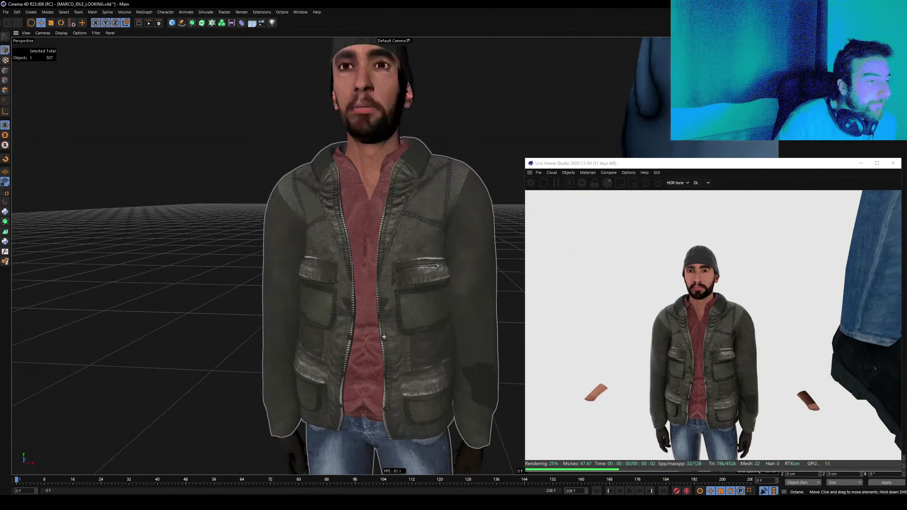
scroll(268, 250, up, 4)
scroll(268, 250, up, 1)
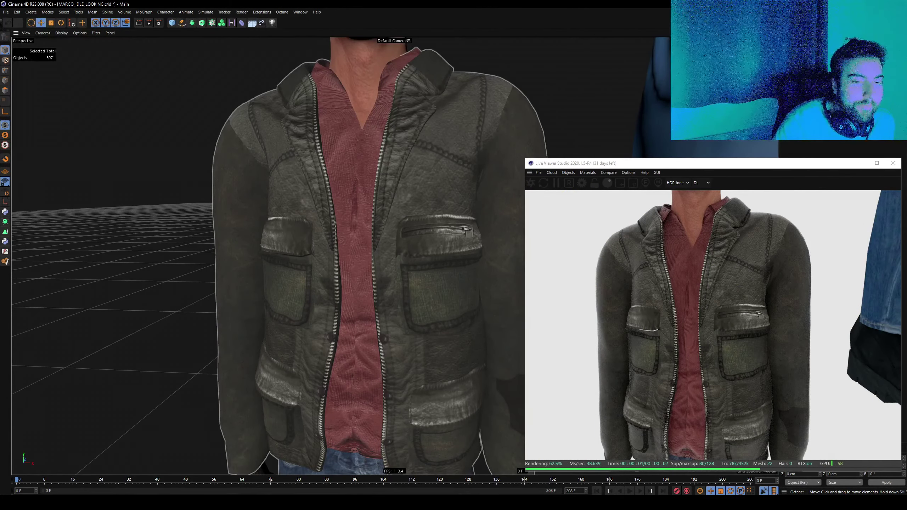
scroll(268, 250, down, 3)
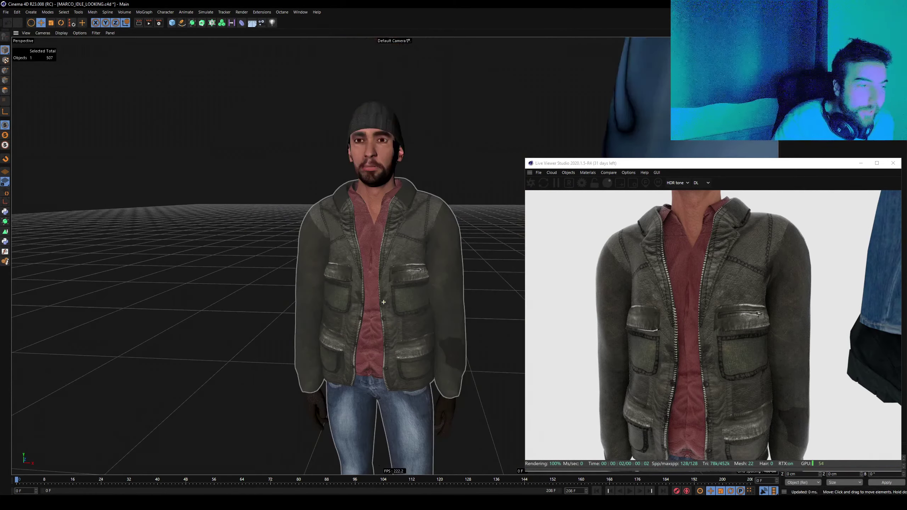
scroll(268, 250, down, 3)
scroll(268, 250, down, 1)
scroll(268, 250, up, 1)
scroll(268, 250, up, 2)
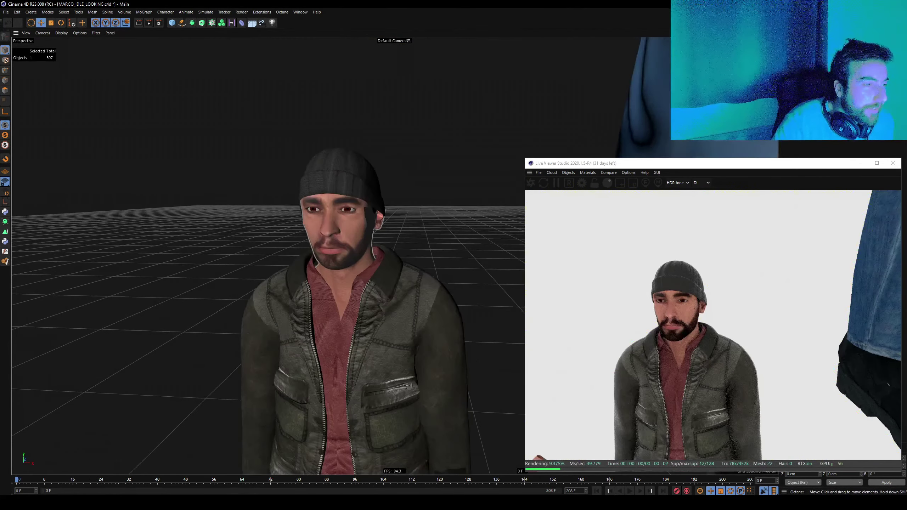
scroll(268, 250, up, 5)
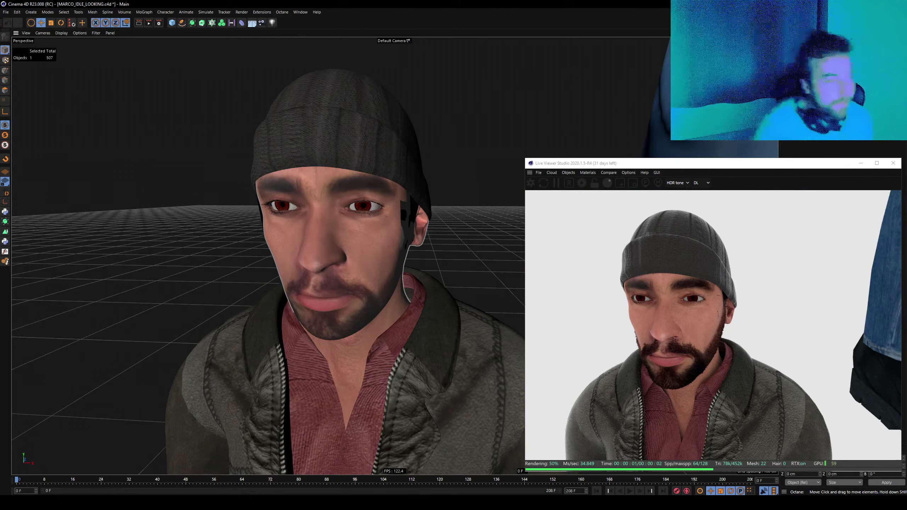
Turn to a three-quarter view of the face and pan the head into frame.
alt+drag(393, 282, 321, 285)
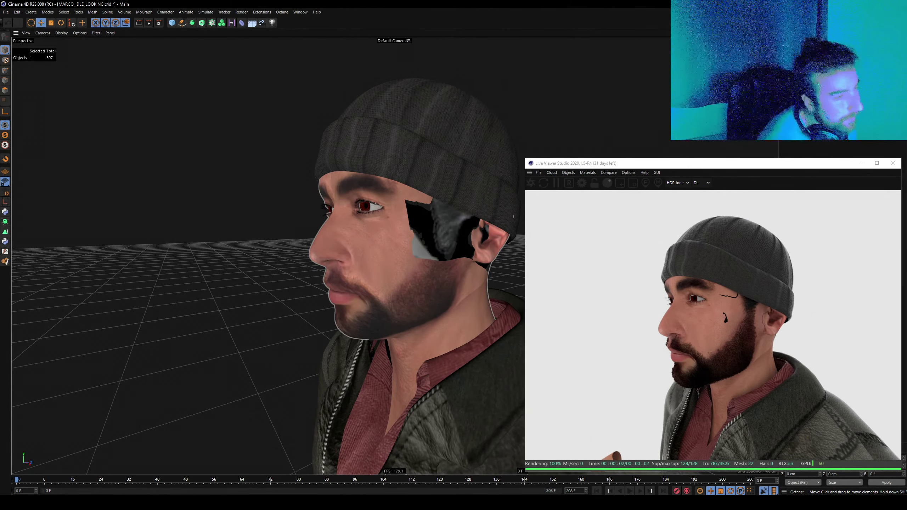
alt+drag(321, 256, 447, 256)
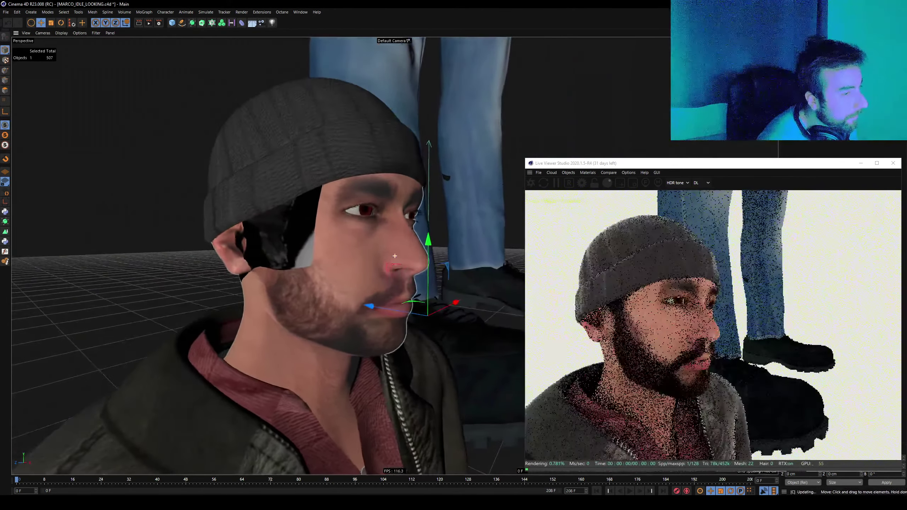
scroll(395, 256, up, 3)
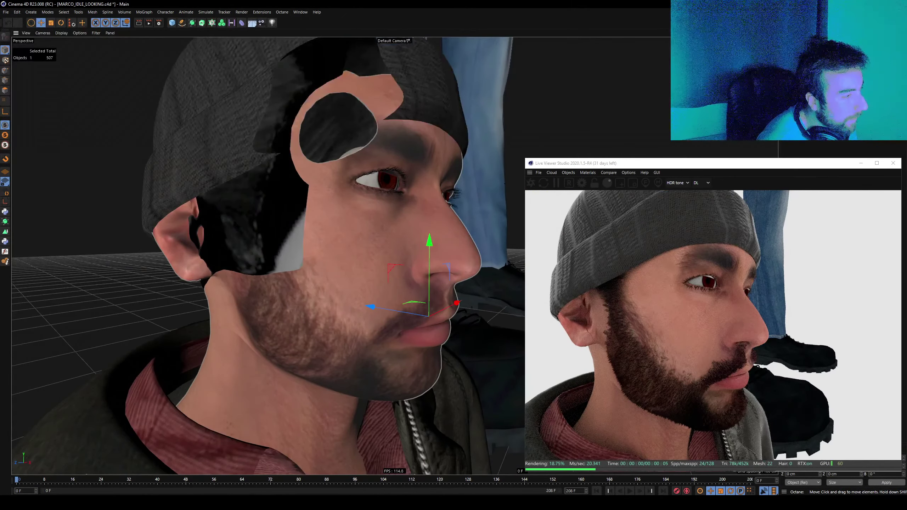
alt+middle_drag(394, 324, 395, 256)
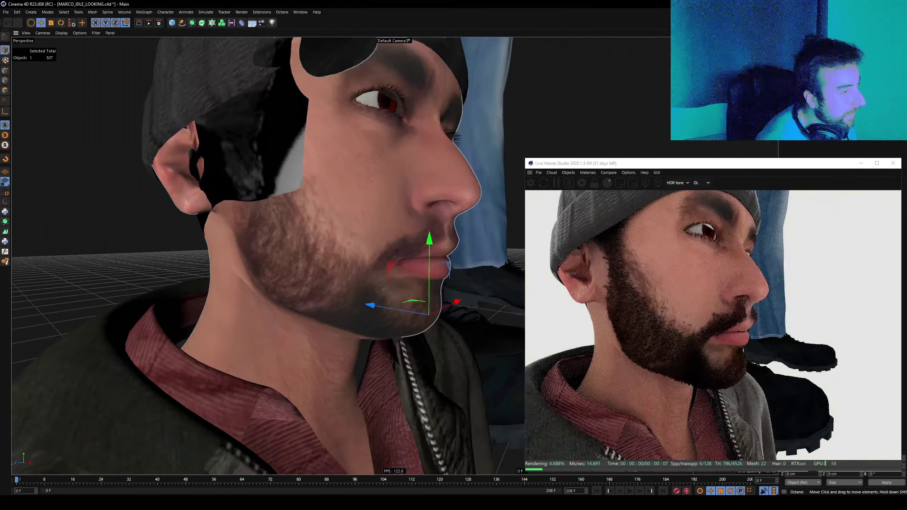
Orbit to face the character head-on and zoom around the face texture.
alt+drag(394, 256, 321, 256)
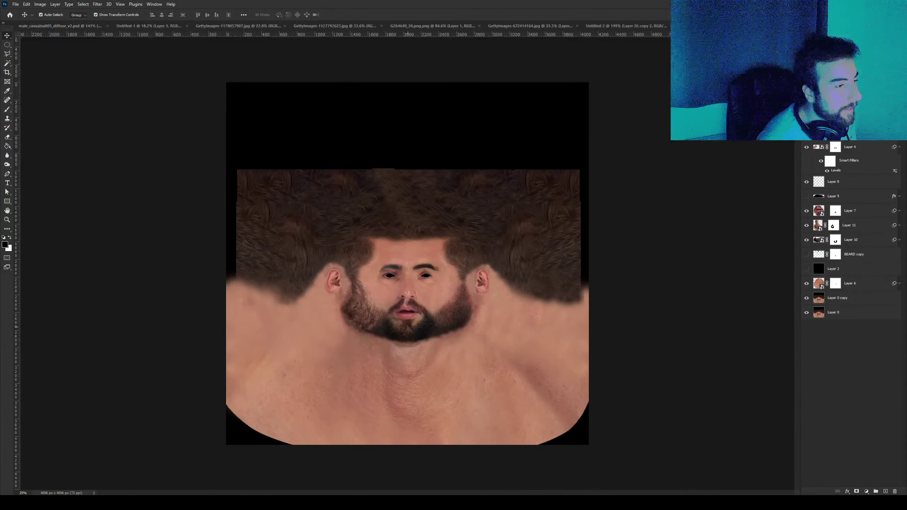
alt+scroll(408, 324, up, 2)
alt+scroll(414, 319, up, 2)
alt+scroll(424, 315, up, 3)
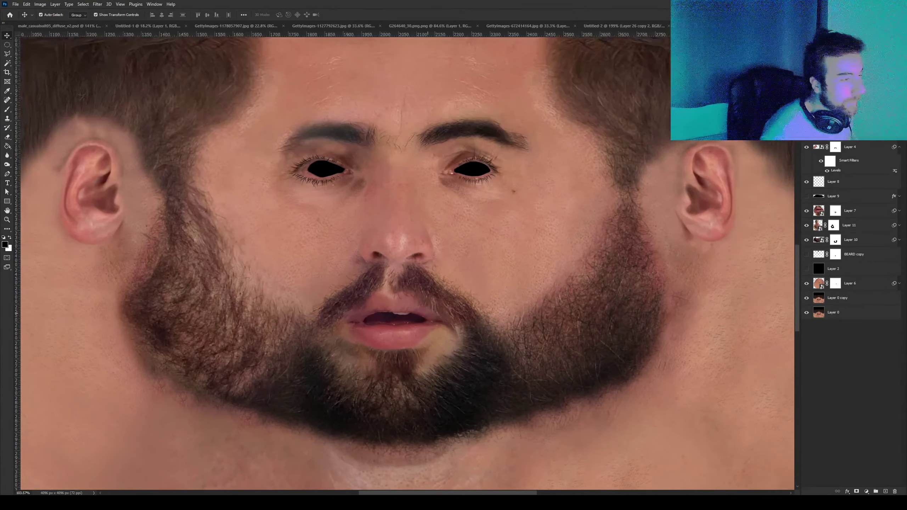
alt+scroll(407, 314, down, 2)
alt+scroll(407, 315, down, 2)
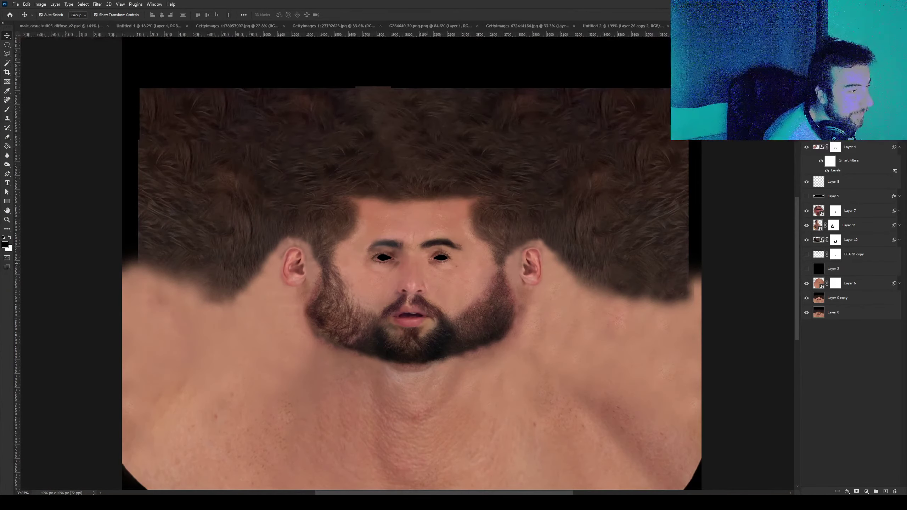
alt+scroll(410, 304, up, 2)
alt+scroll(410, 303, up, 1)
alt+scroll(411, 304, down, 1)
alt+scroll(411, 304, down, 1)
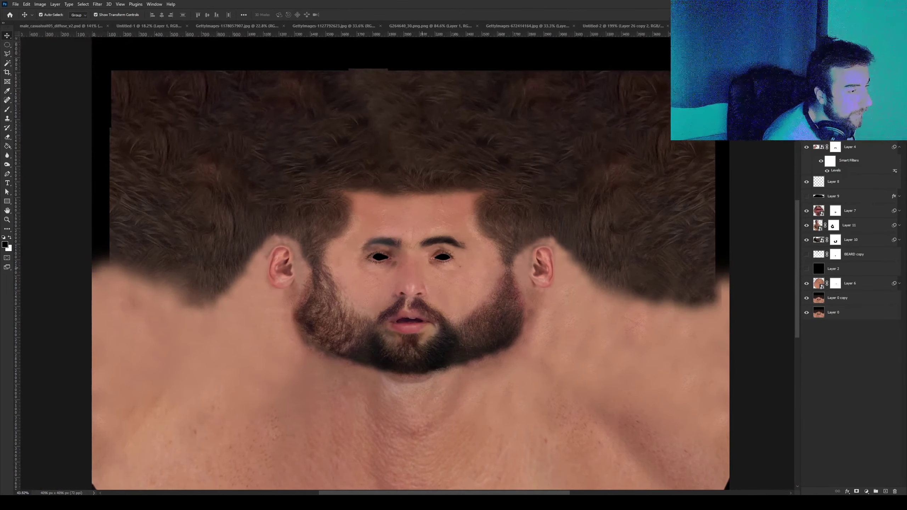
alt+scroll(411, 293, down, 1)
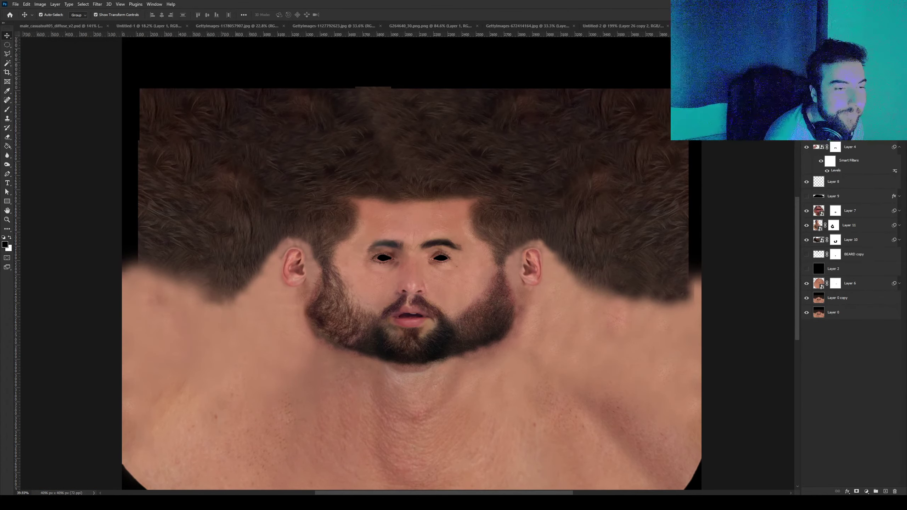
alt+scroll(262, 281, up, 15)
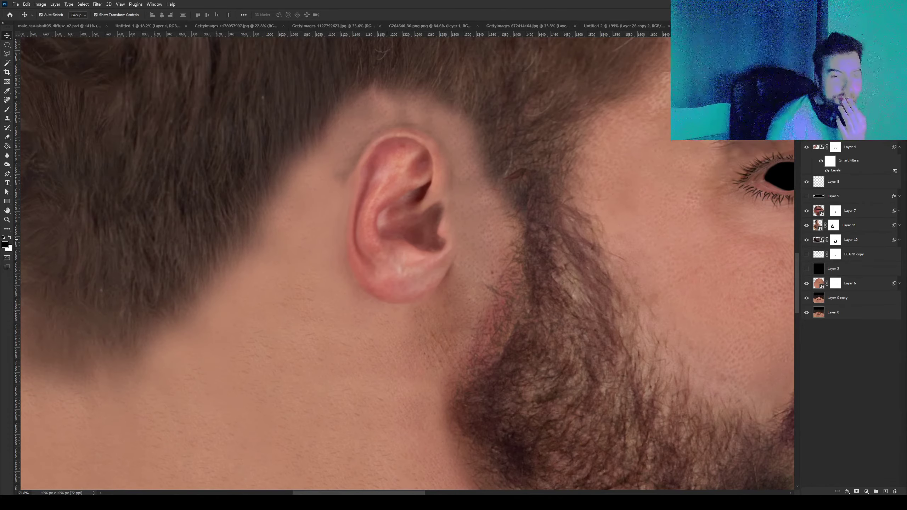
alt+scroll(352, 260, down, 5)
alt+scroll(352, 259, down, 9)
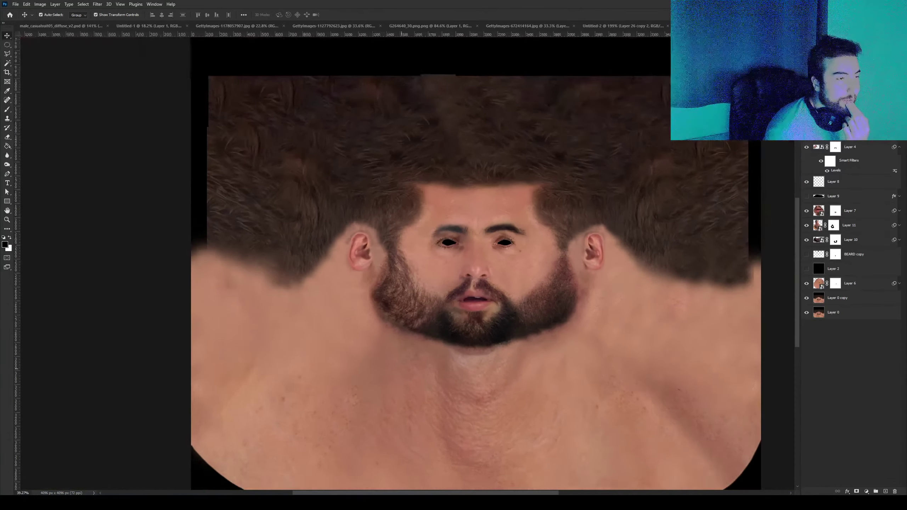
alt+scroll(352, 259, down, 2)
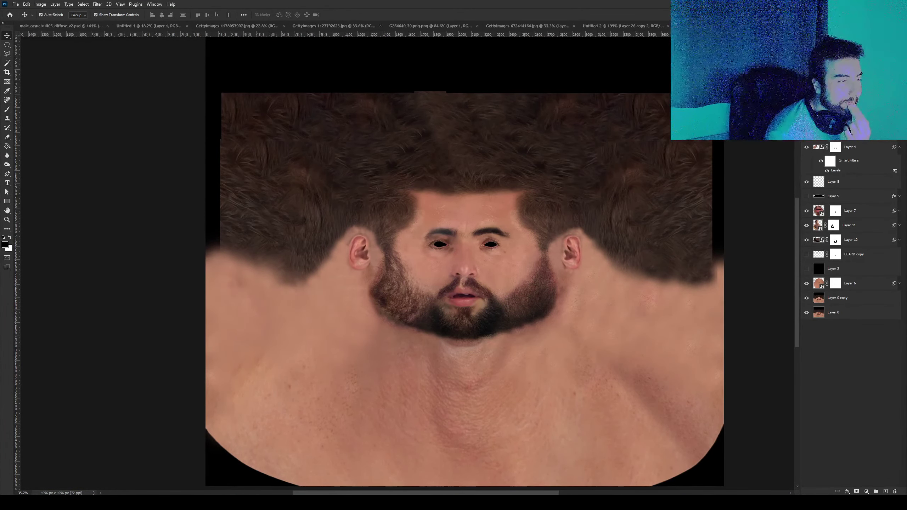
Compare mouth and beard edits, keeping the darker beard edge near the ear.
key(ctrl+z)
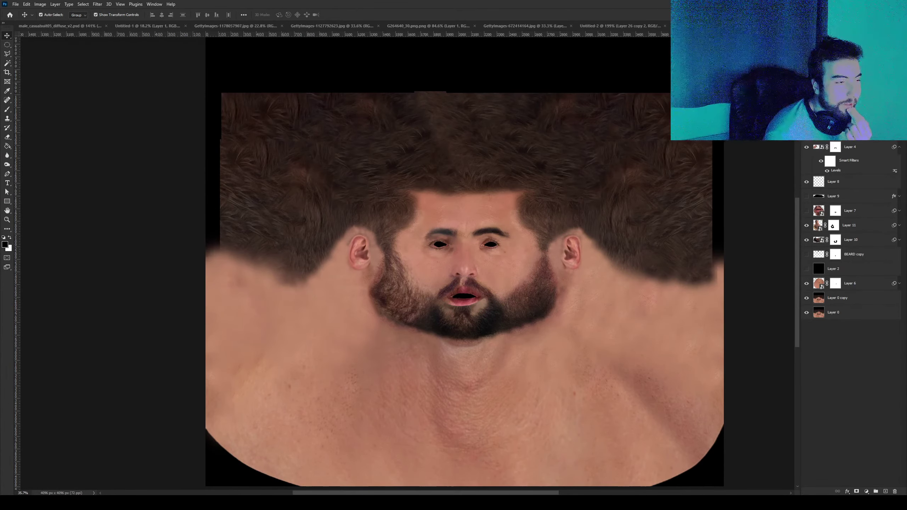
key(ctrl+shift+z)
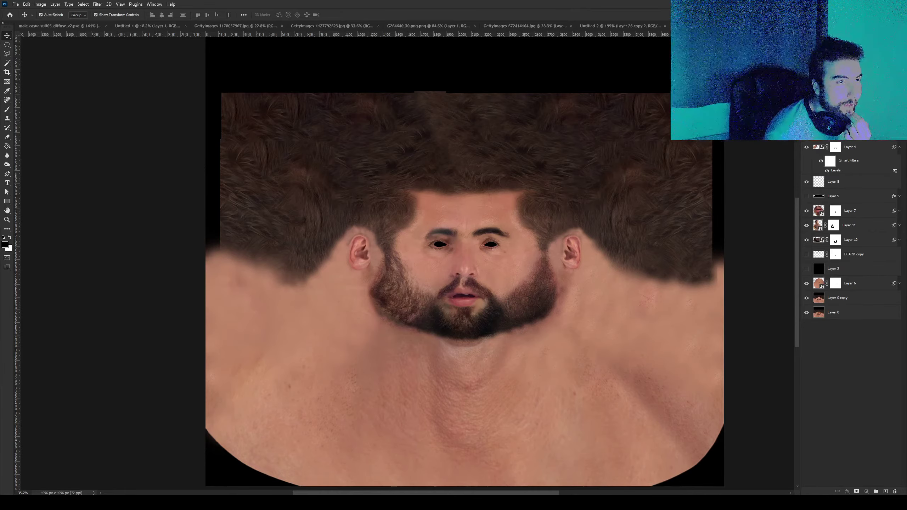
key(ctrl+z)
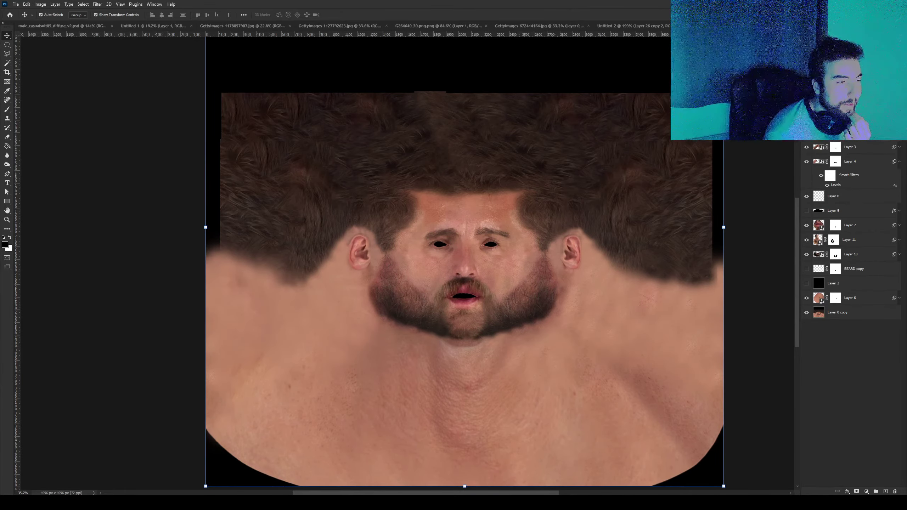
alt+scroll(453, 302, up, 5)
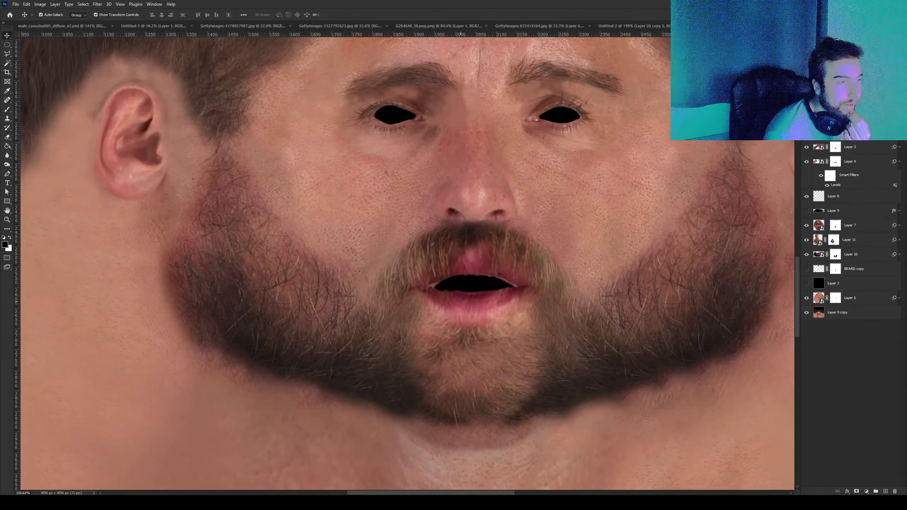
alt+scroll(460, 286, down, 5)
key(alt+comma)
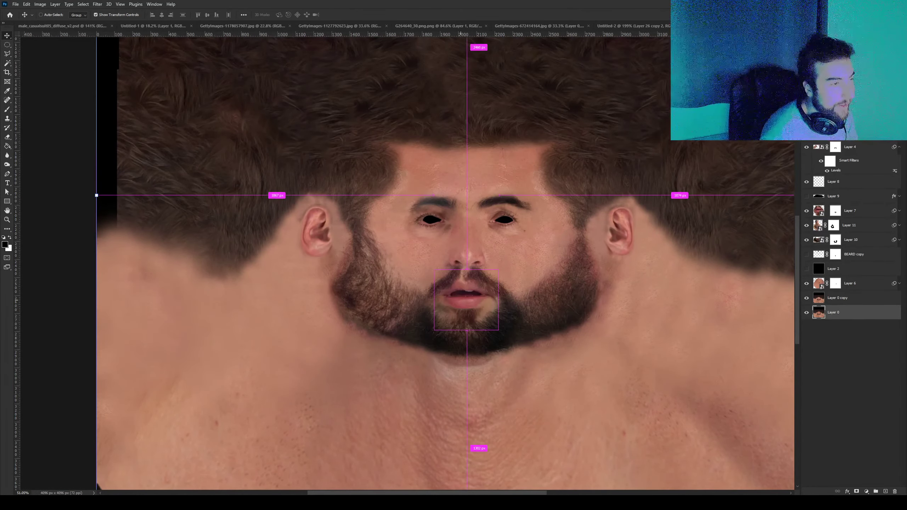
alt+scroll(463, 300, down, 2)
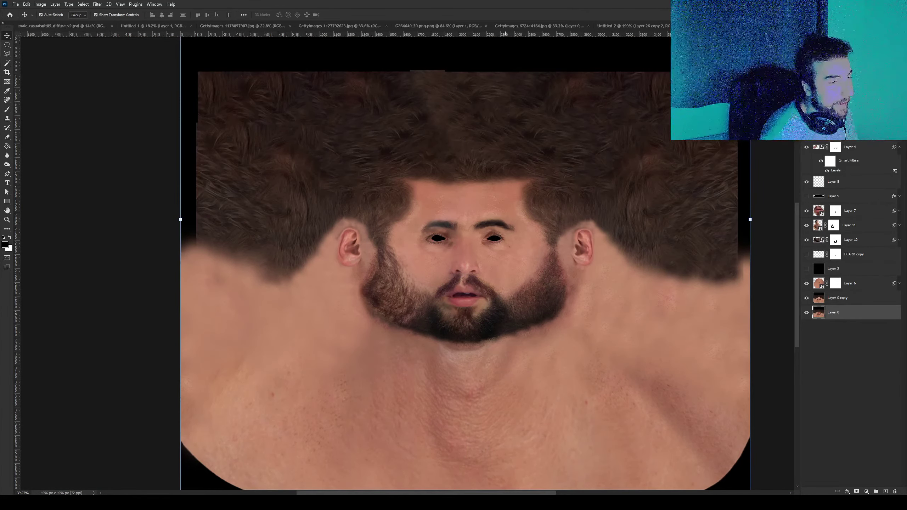
alt+scroll(482, 238, up, 1)
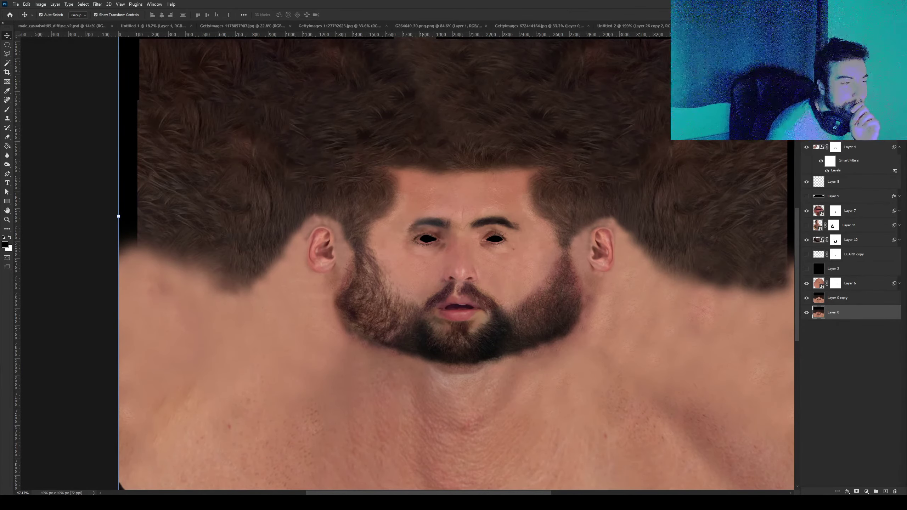
key(ctrl+z)
key(ctrl+z)
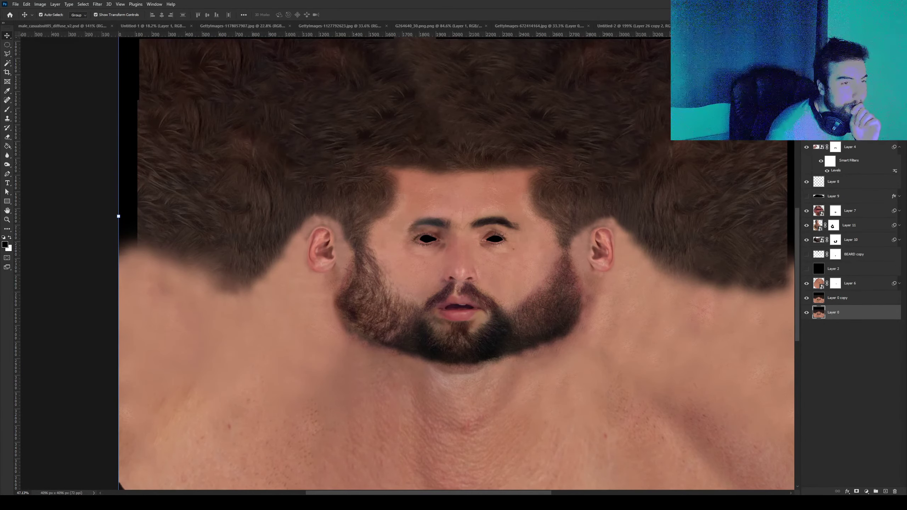
key(ctrl+z)
key(ctrl+shift+z)
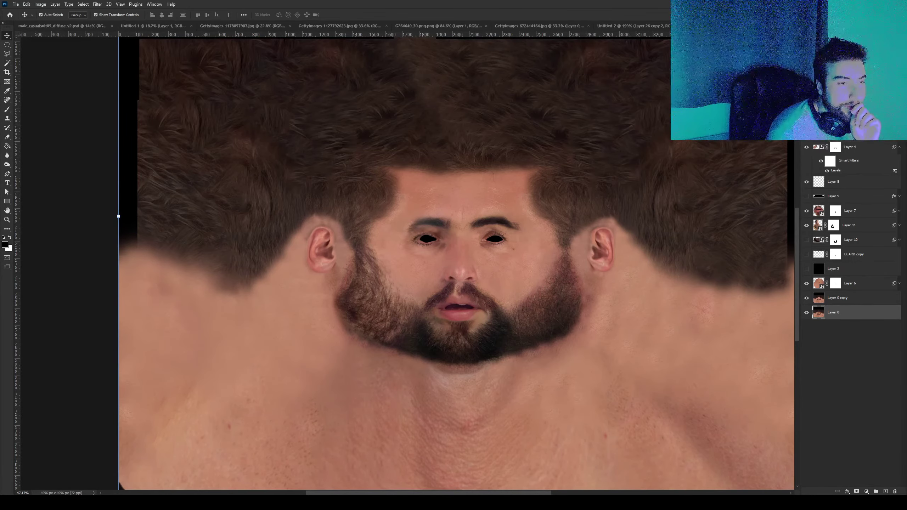
Show Layer 10, keep the under-eye blemish, and move to the jeans document.
click(806, 239)
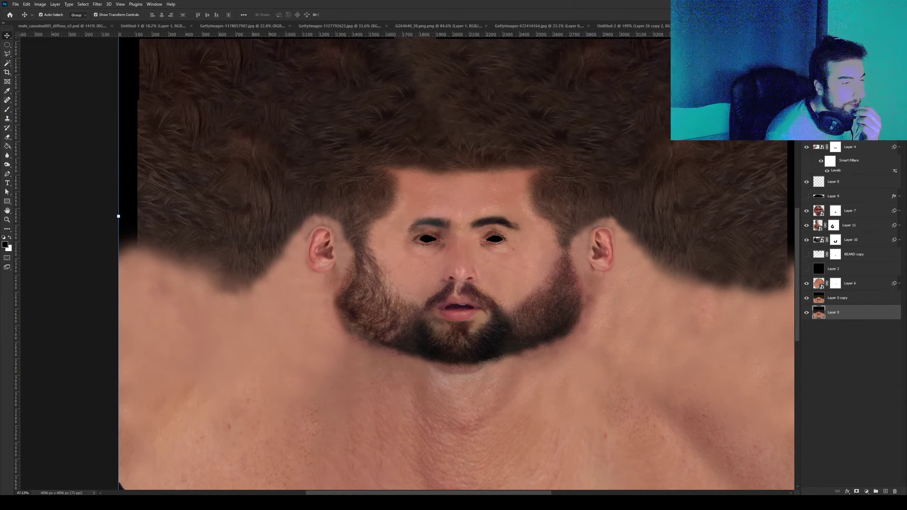
alt+scroll(521, 252, up, 3)
alt+scroll(521, 251, up, 5)
alt+scroll(521, 252, up, 2)
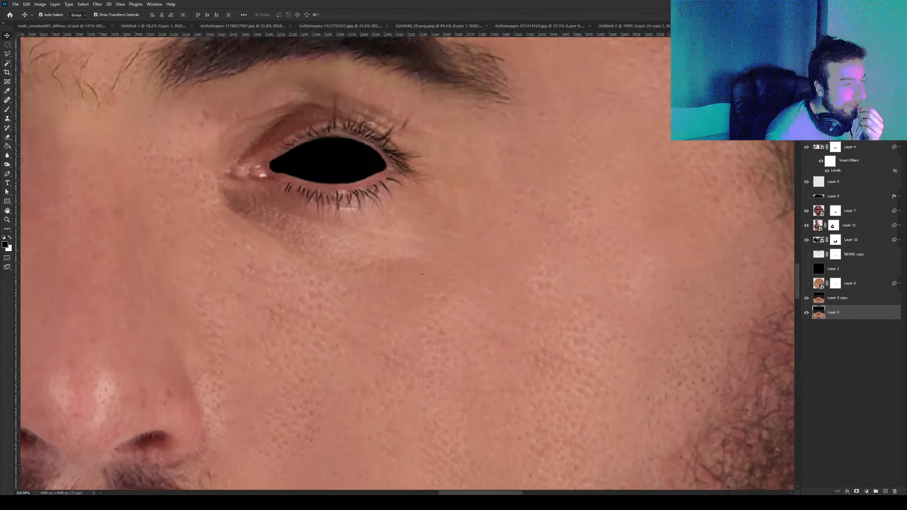
key(ctrl+z)
key(ctrl+shift+z)
key(ctrl+z)
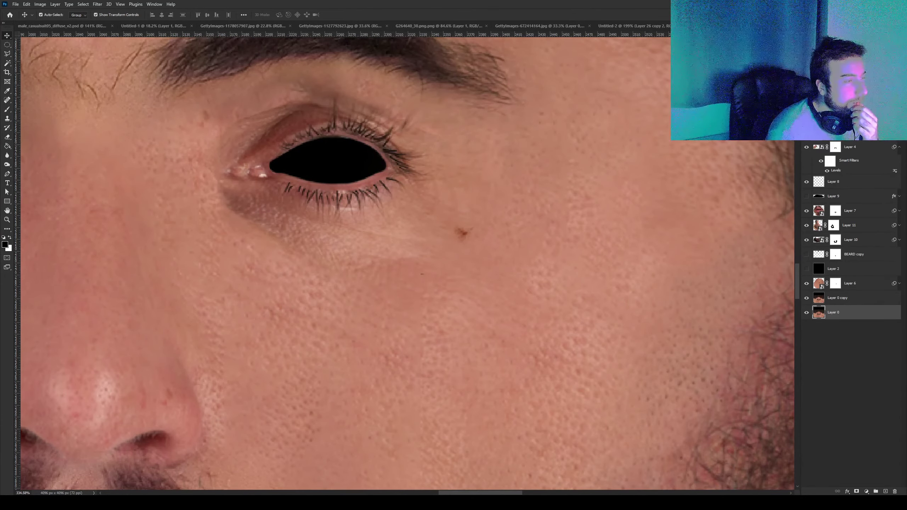
alt+scroll(530, 252, down, 5)
alt+scroll(500, 251, down, 3)
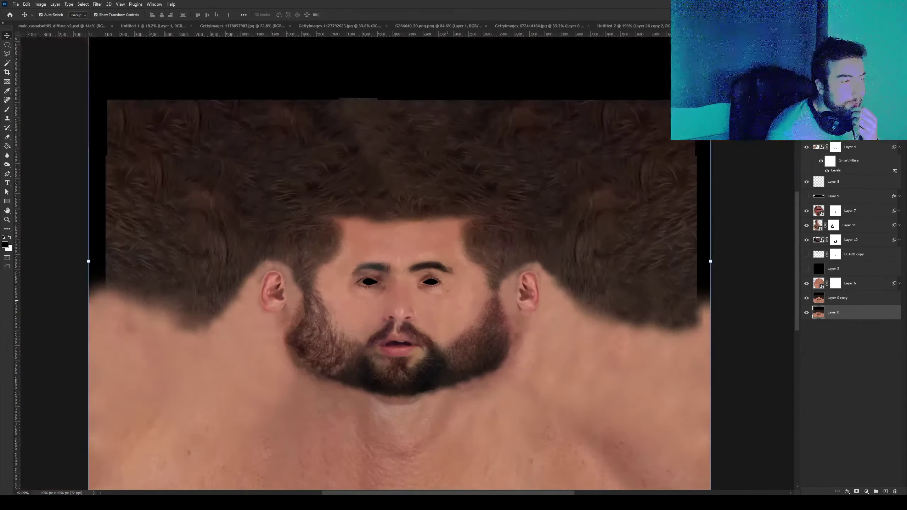
alt+scroll(480, 251, down, 1)
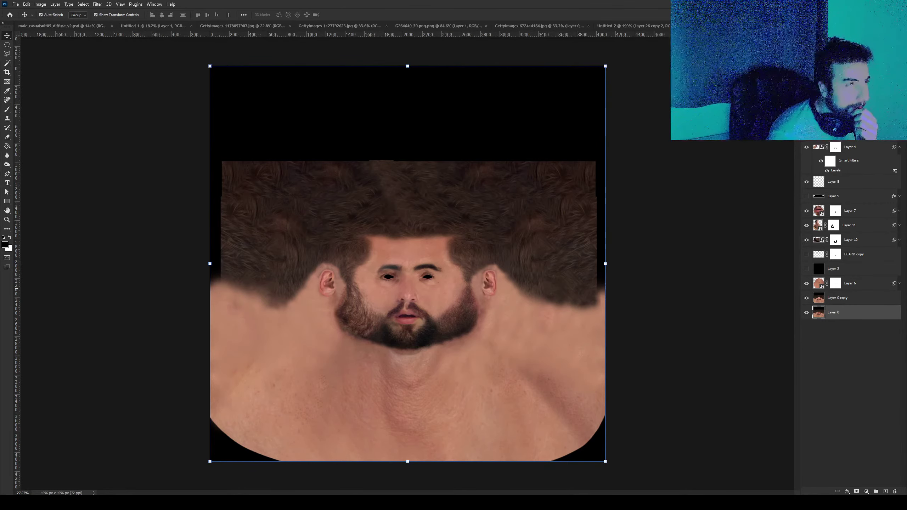
key(ctrl+Tab)
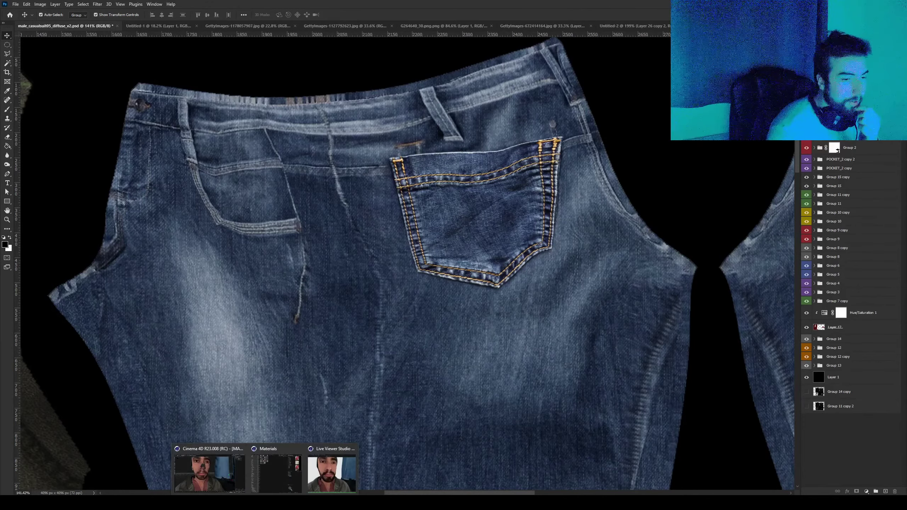
click(210, 472)
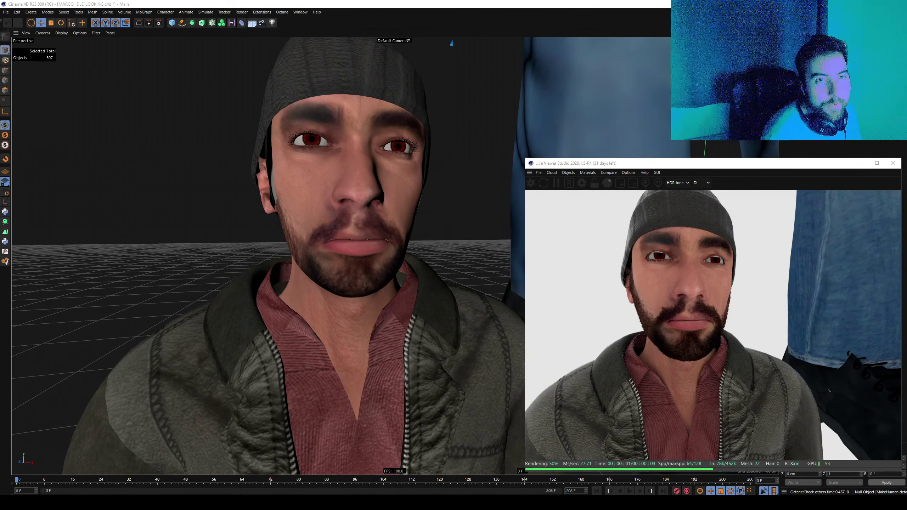
Delete the blue background figure from the scene.
key(Delete)
scroll(268, 250, down, 2)
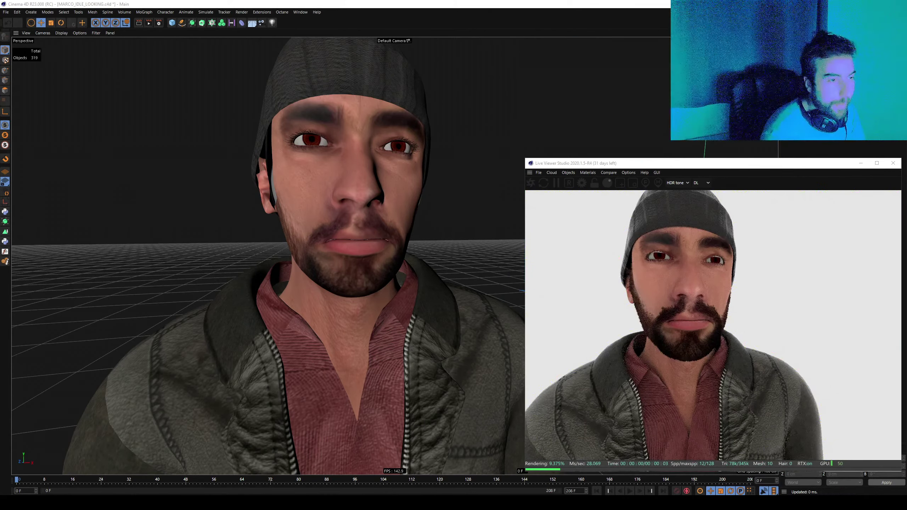
scroll(267, 250, down, 3)
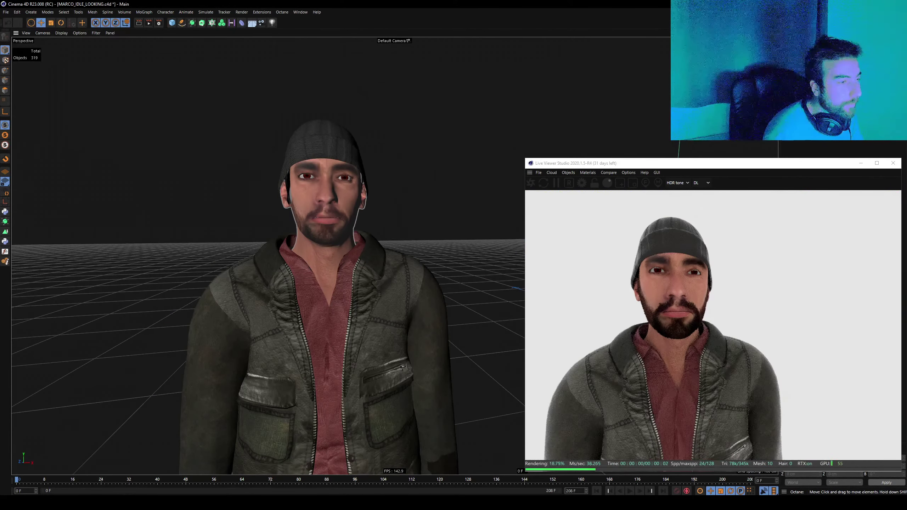
scroll(268, 250, up, 2)
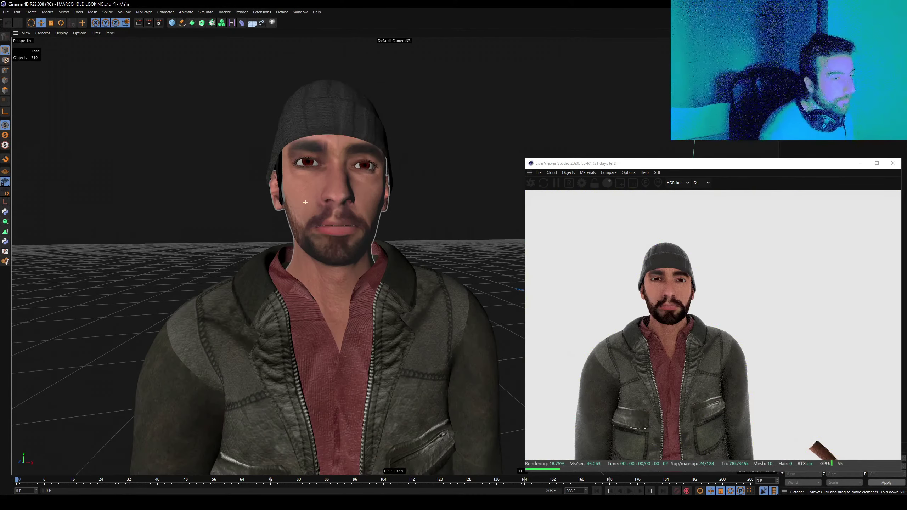
scroll(268, 250, up, 3)
Orbit to a three-quarter side view of the head and save the scene.
alt+drag(268, 250, 339, 250)
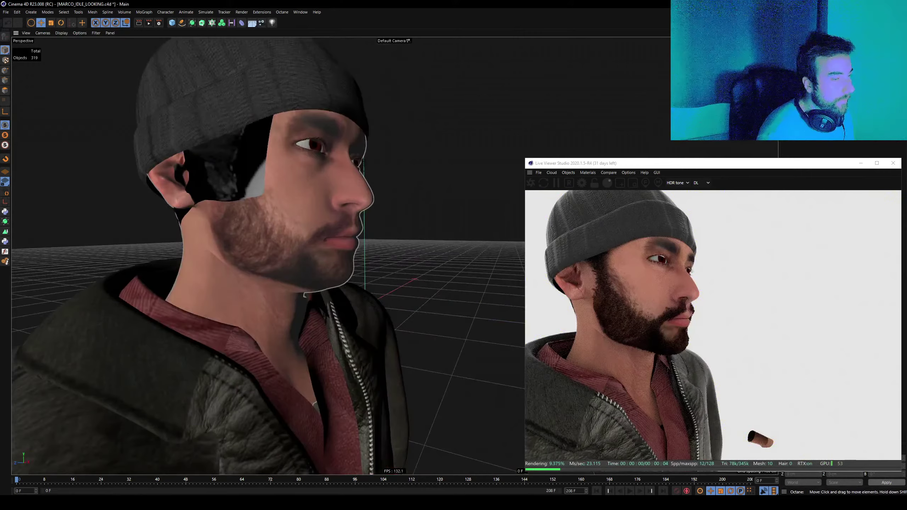
key(ctrl+s)
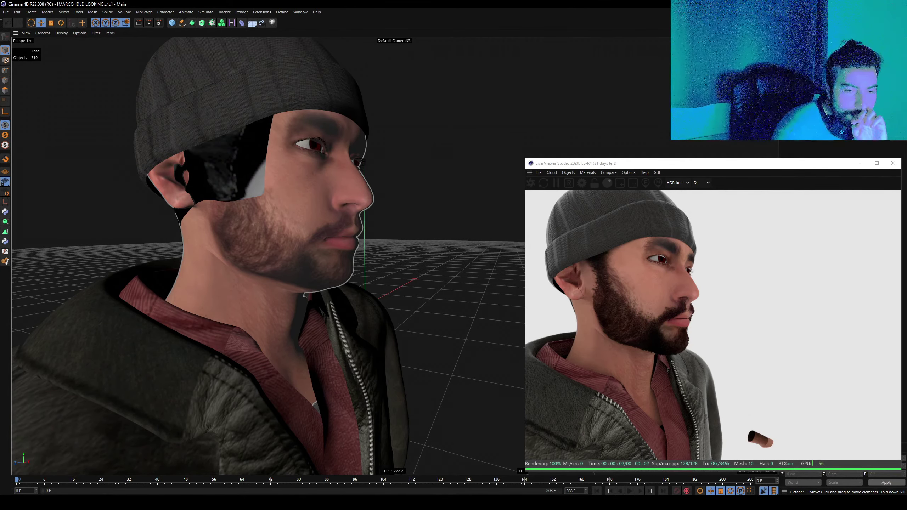
scroll(363, 161, down, 3)
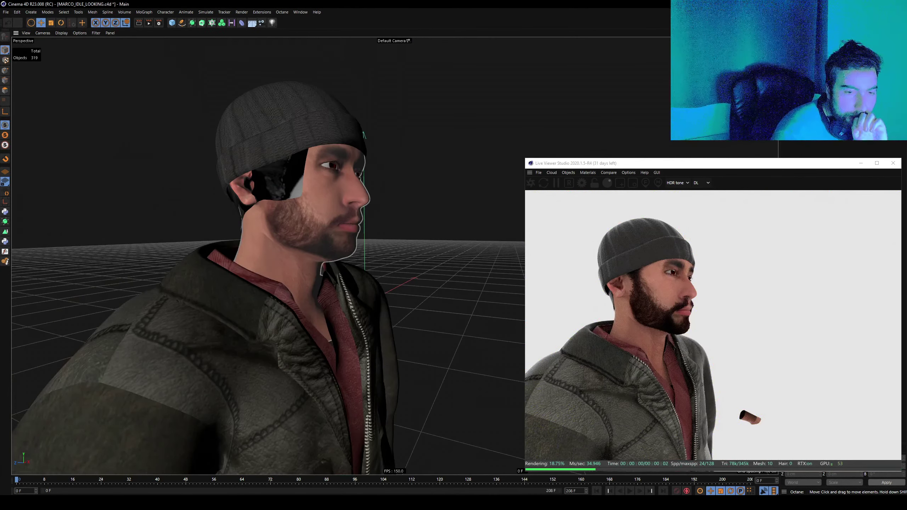
scroll(379, 214, down, 3)
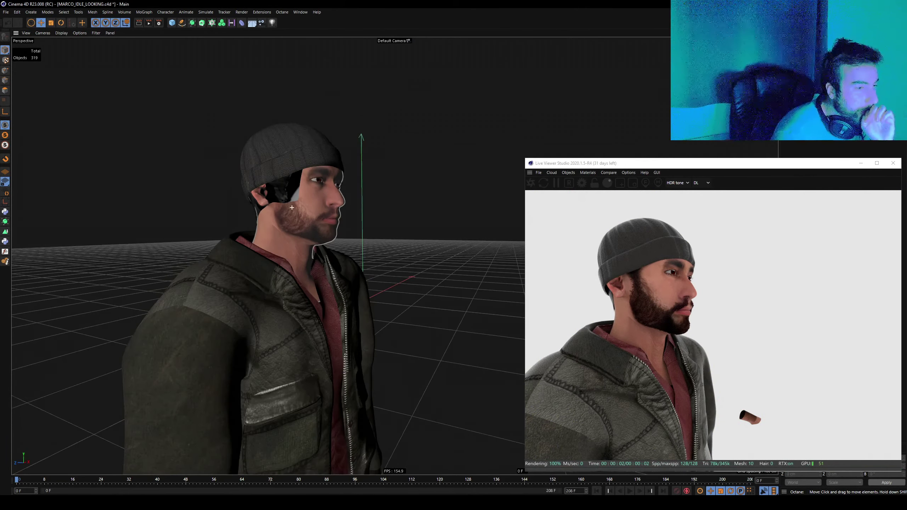
scroll(393, 250, down, 2)
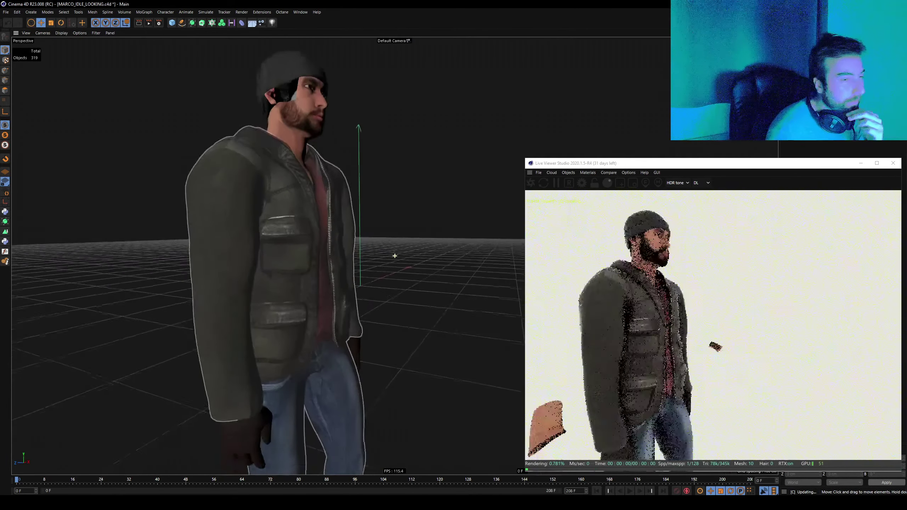
scroll(395, 256, up, 4)
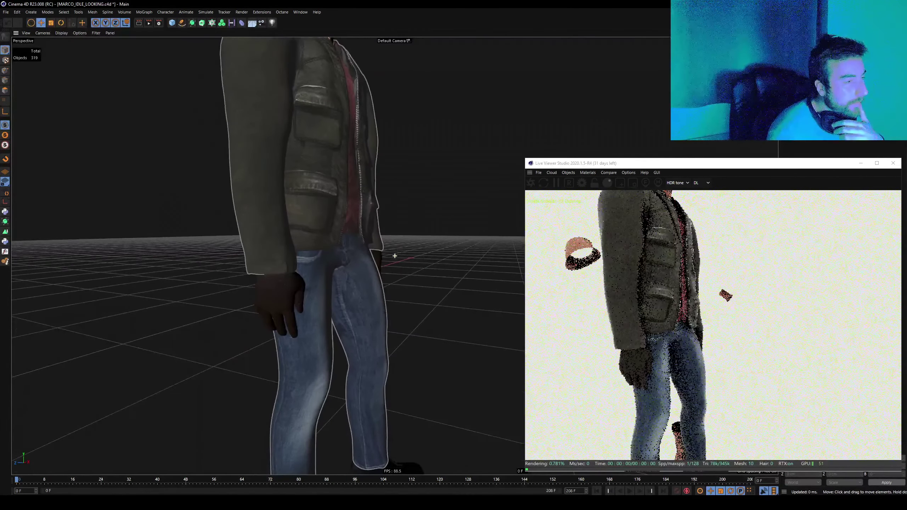
Select the character model, orbit to a front view and zoom toward the chest.
scroll(395, 256, up, 1)
click(339, 286)
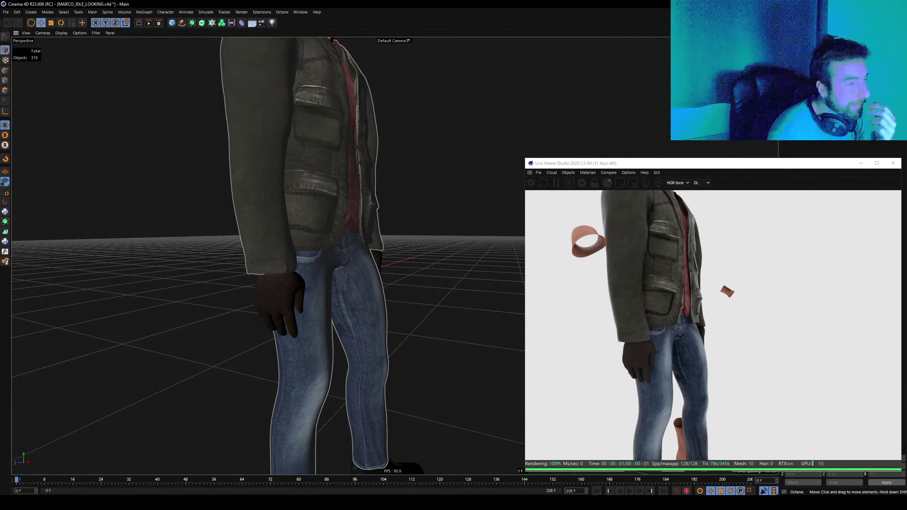
key(ctrl+shift+a)
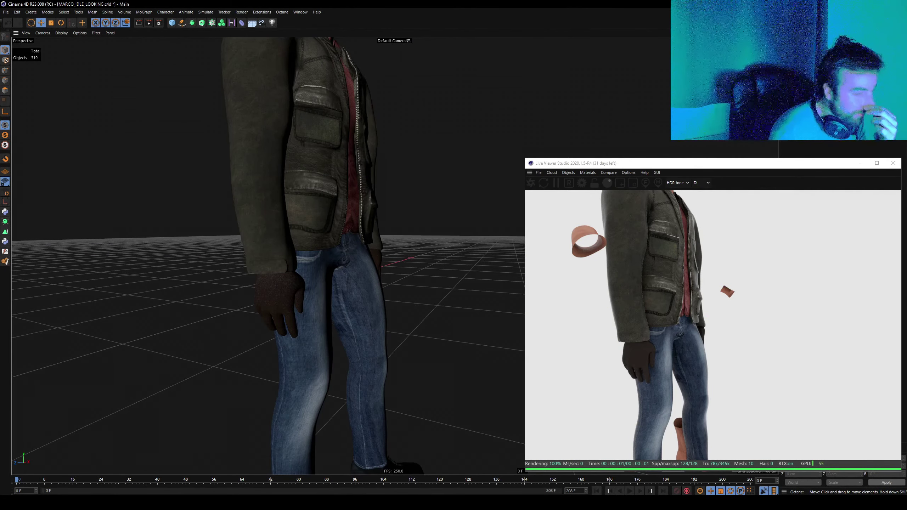
key(ctrl+z)
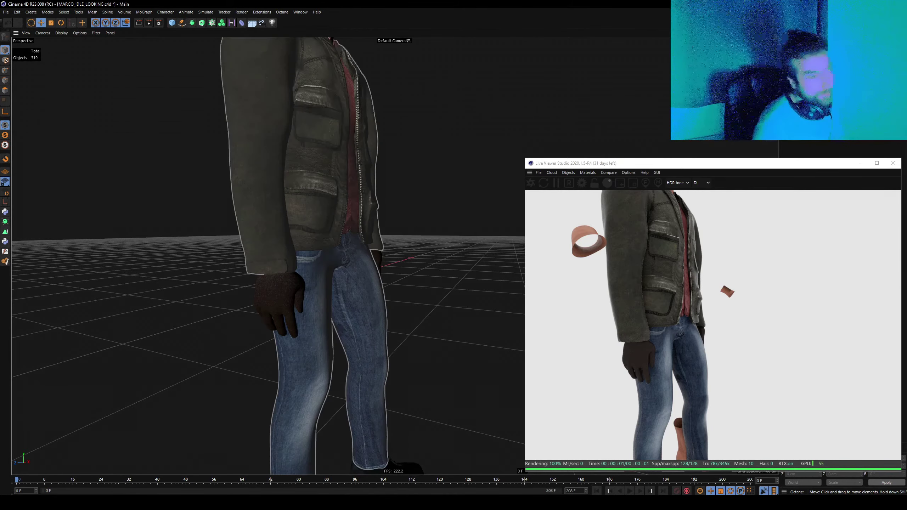
alt+drag(268, 250, 339, 250)
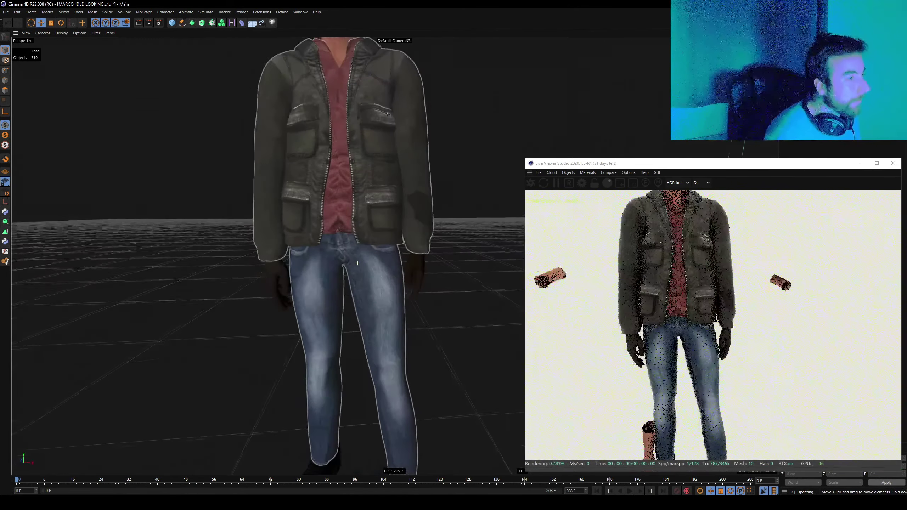
scroll(268, 250, down, 3)
scroll(267, 250, up, 5)
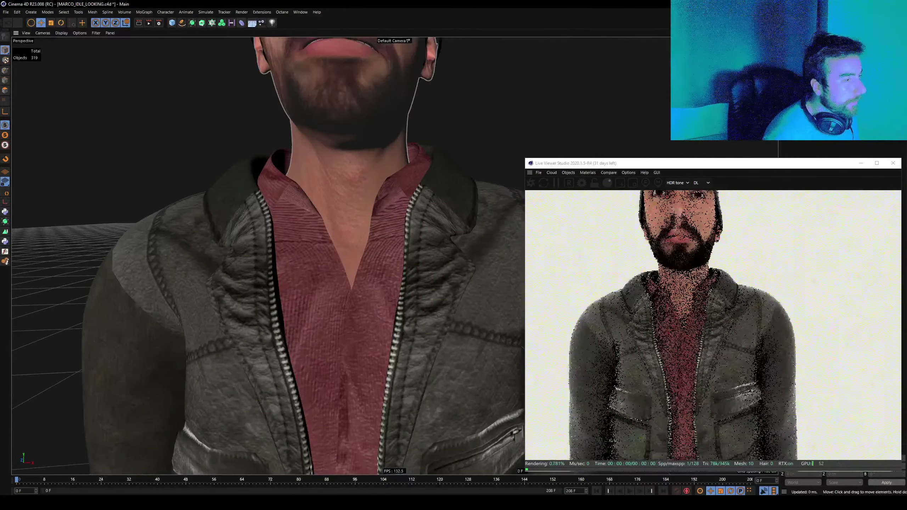
scroll(268, 250, up, 1)
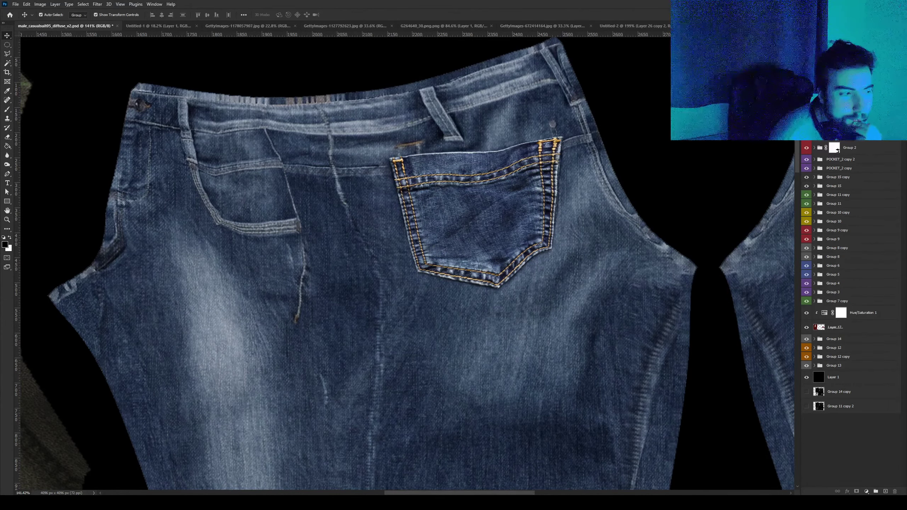
Orbit Cinema 4D's live render to inspect the back and underside of the jacket and jeans.
alt+scroll(407, 265, down, 3)
alt+scroll(407, 322, down, 1)
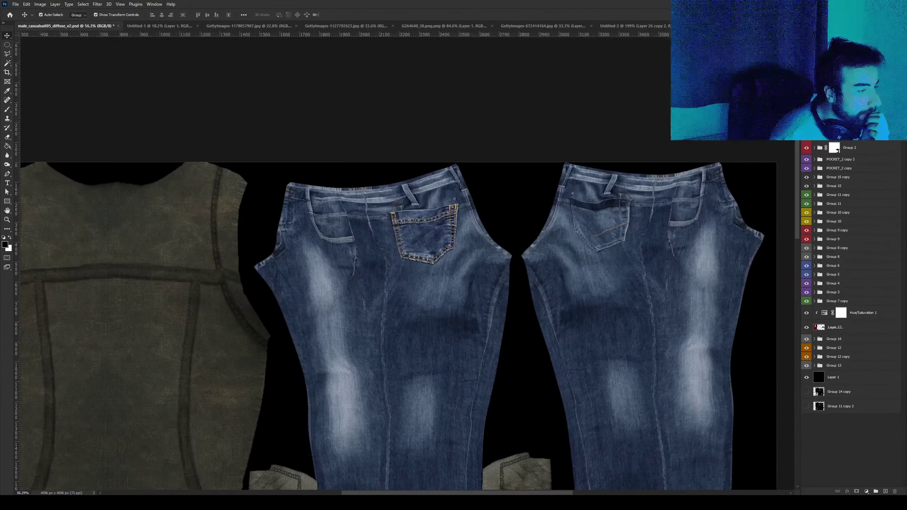
click(210, 472)
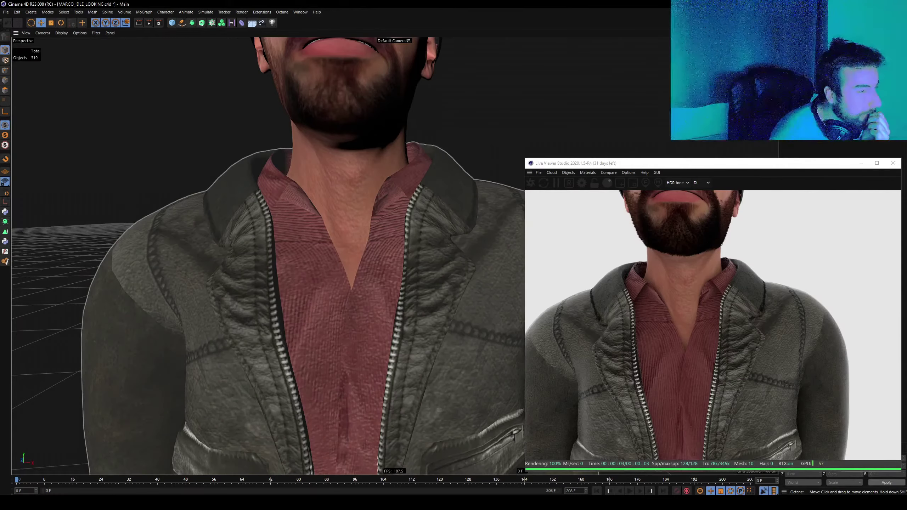
scroll(395, 255, down, 3)
scroll(395, 256, up, 1)
scroll(395, 256, up, 2)
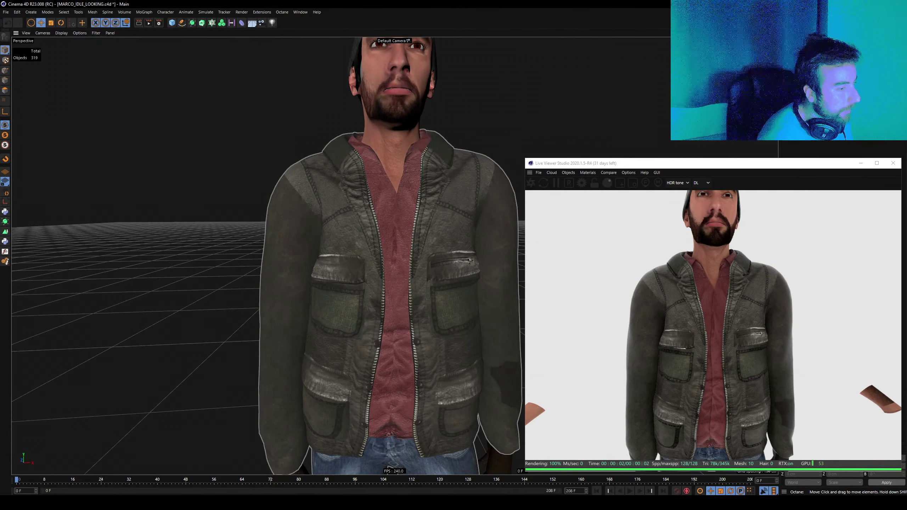
alt+drag(395, 256, 395, 256)
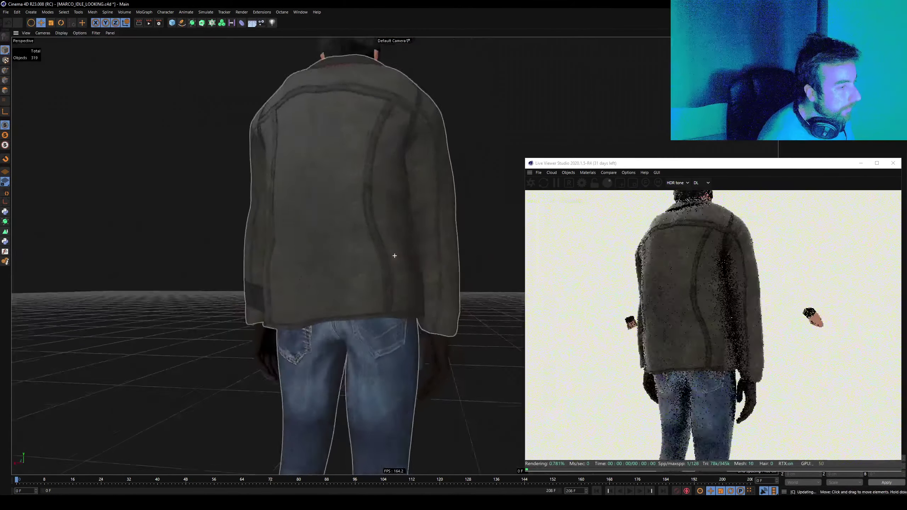
scroll(395, 256, up, 3)
alt+drag(395, 256, 395, 255)
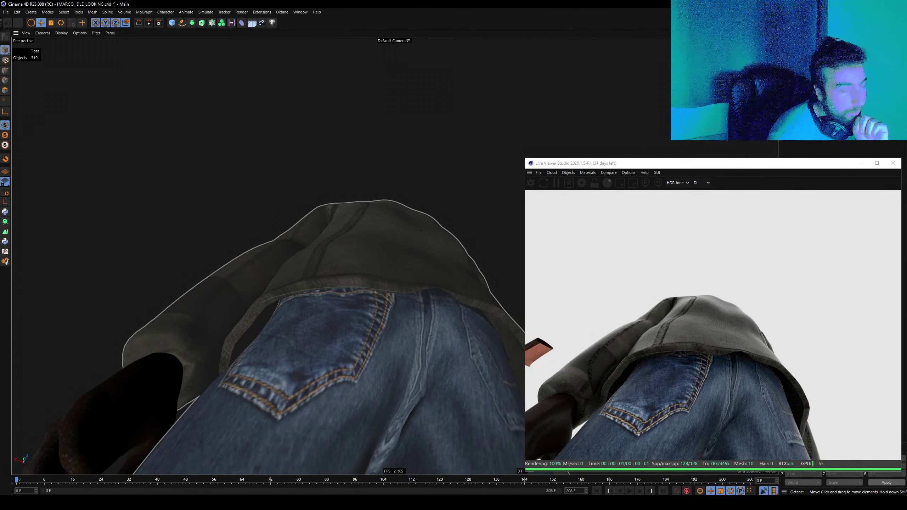
alt+drag(421, 230, 398, 265)
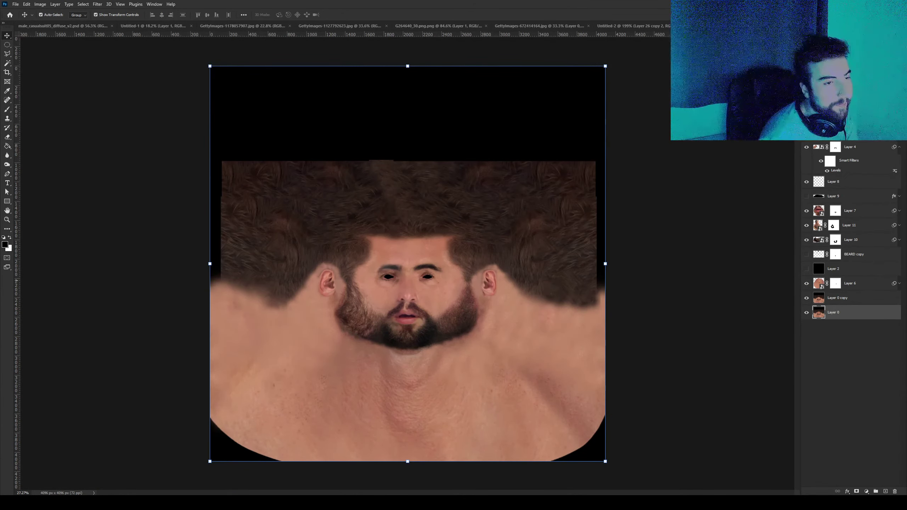
Show the BEARD copy layer on the face texture, fit it on screen, then view the suit diffuse texture.
click(806, 254)
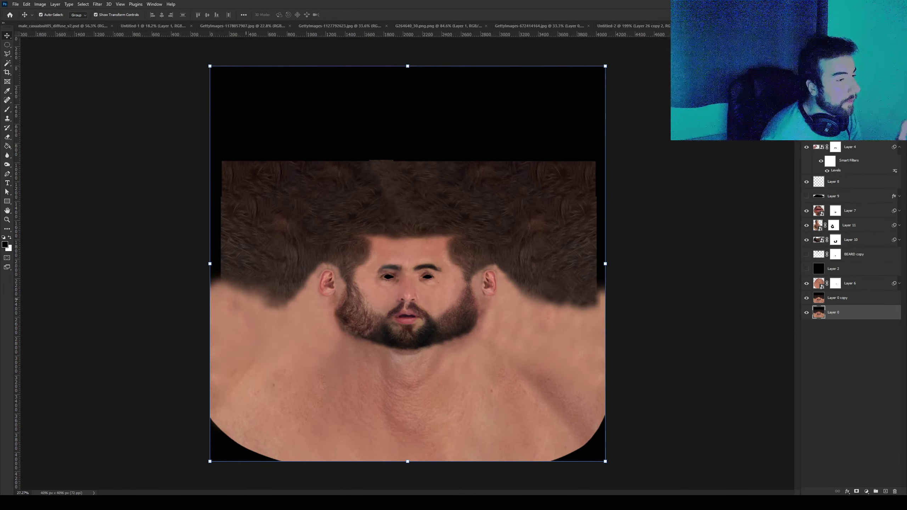
alt+scroll(308, 284, up, 3)
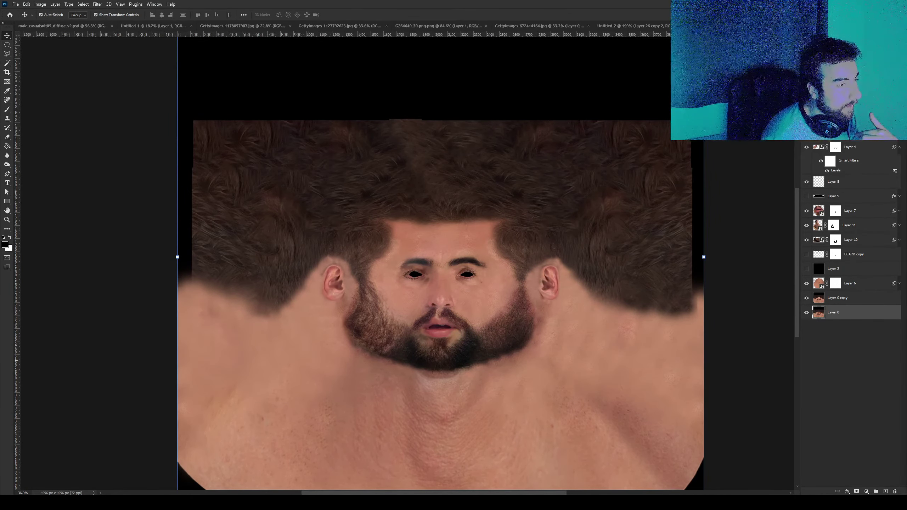
key(ctrl+0)
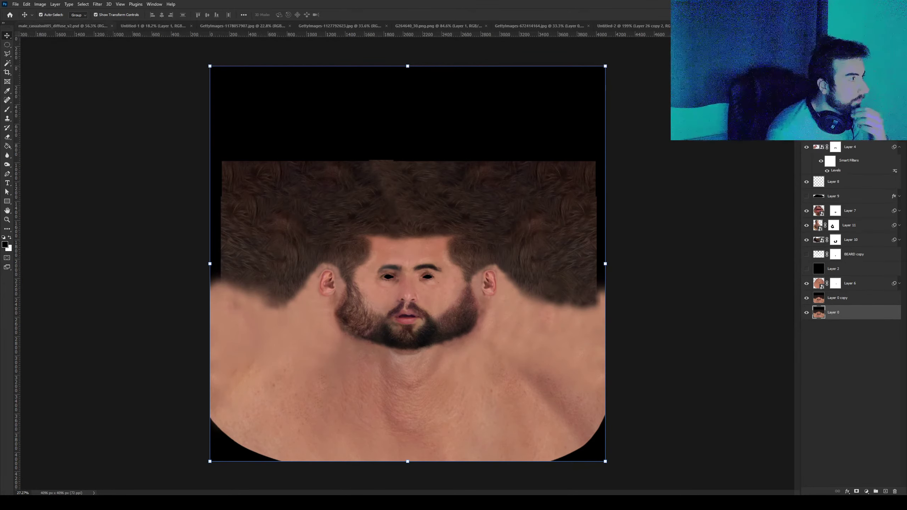
key(ctrl+Tab)
alt+scroll(373, 340, down, 1)
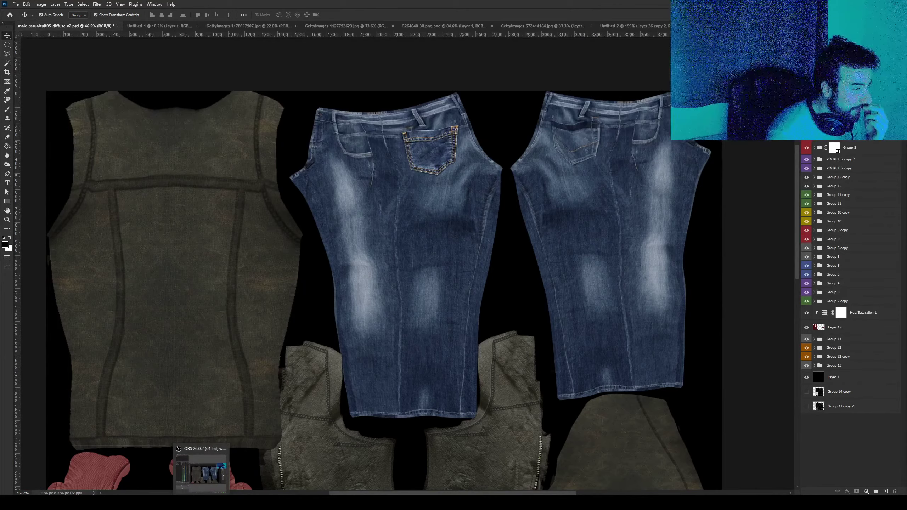
Orbit Cinema 4D to a wide front view of the character and save the scene.
click(200, 468)
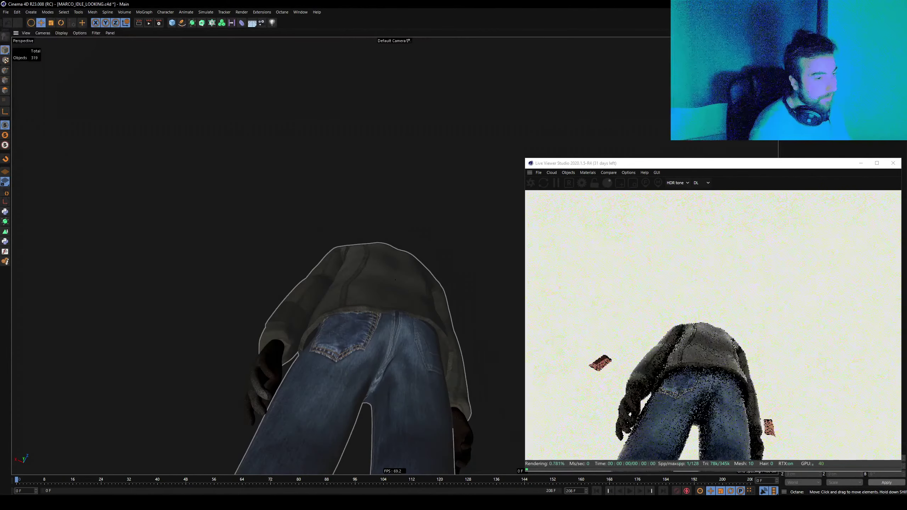
mouse_move(250, 250)
alt+mouse_down()
mouse_move(394, 256)
mouse_move(396, 322)
alt+mouse_up()
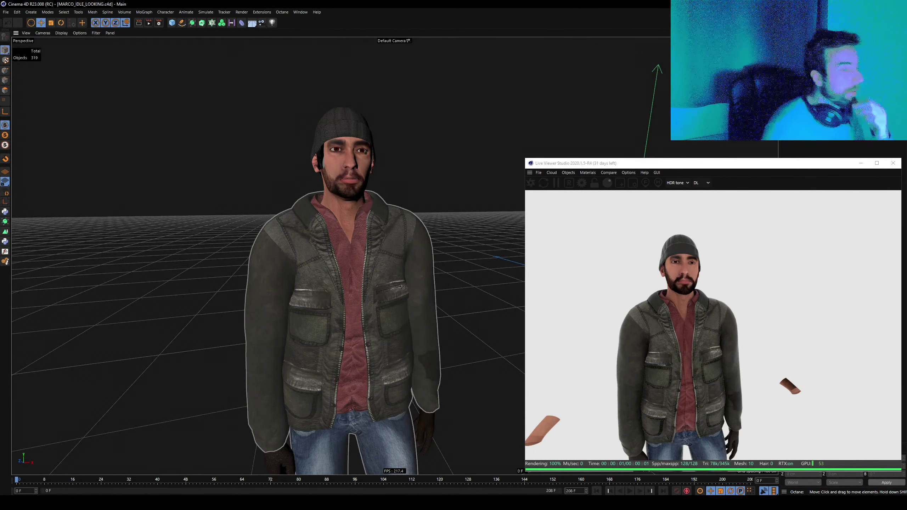
key(ctrl+s)
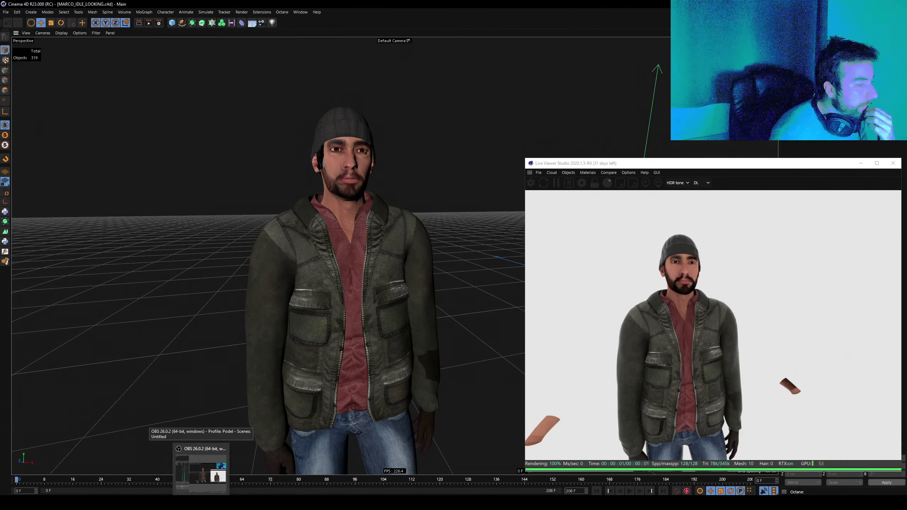